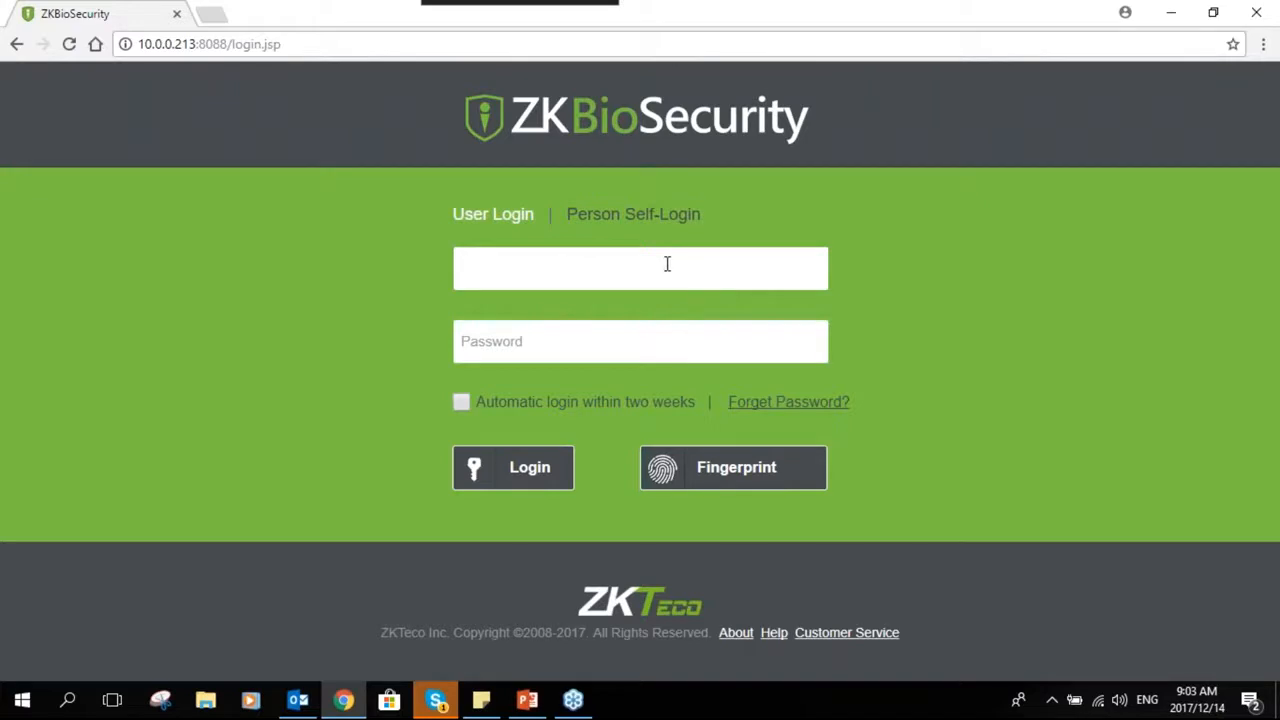
- Log in as the admin user, entering the account password
type("admin")
key("Tab")
type("admin")
key("Return")
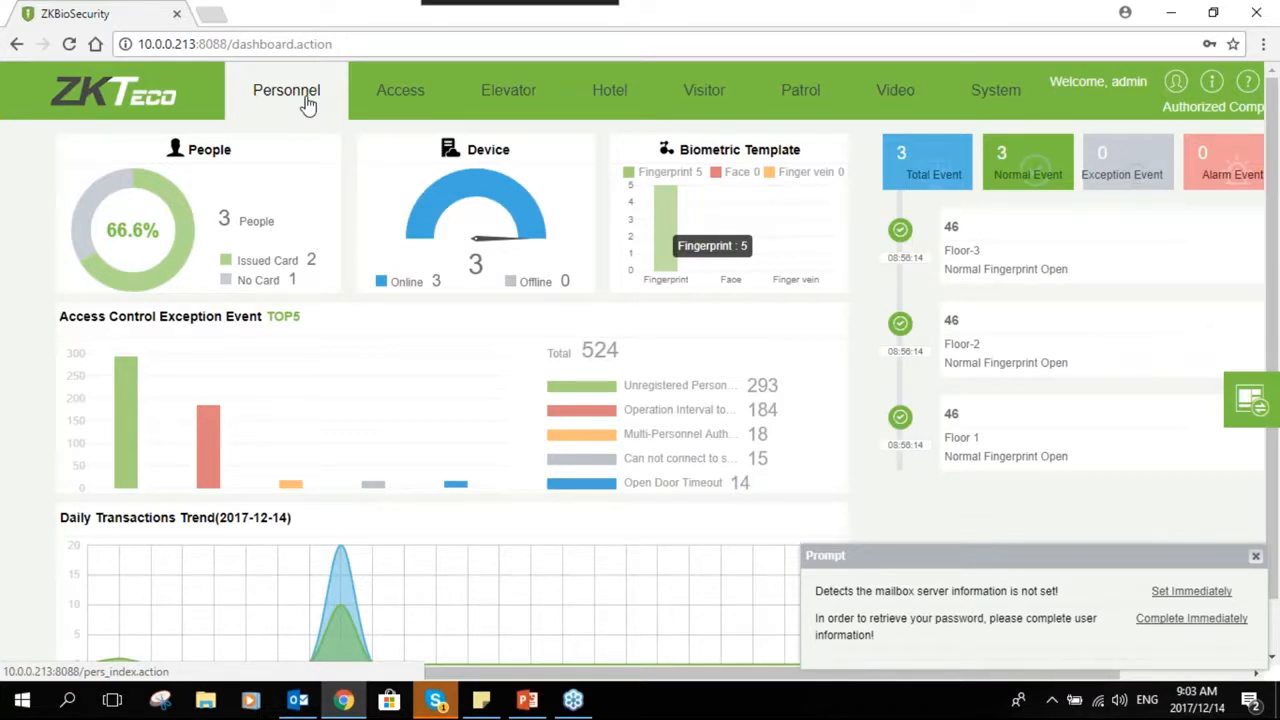
- Create department number 7 named Finance with Financial Department as its parent department
left_click(308, 105)
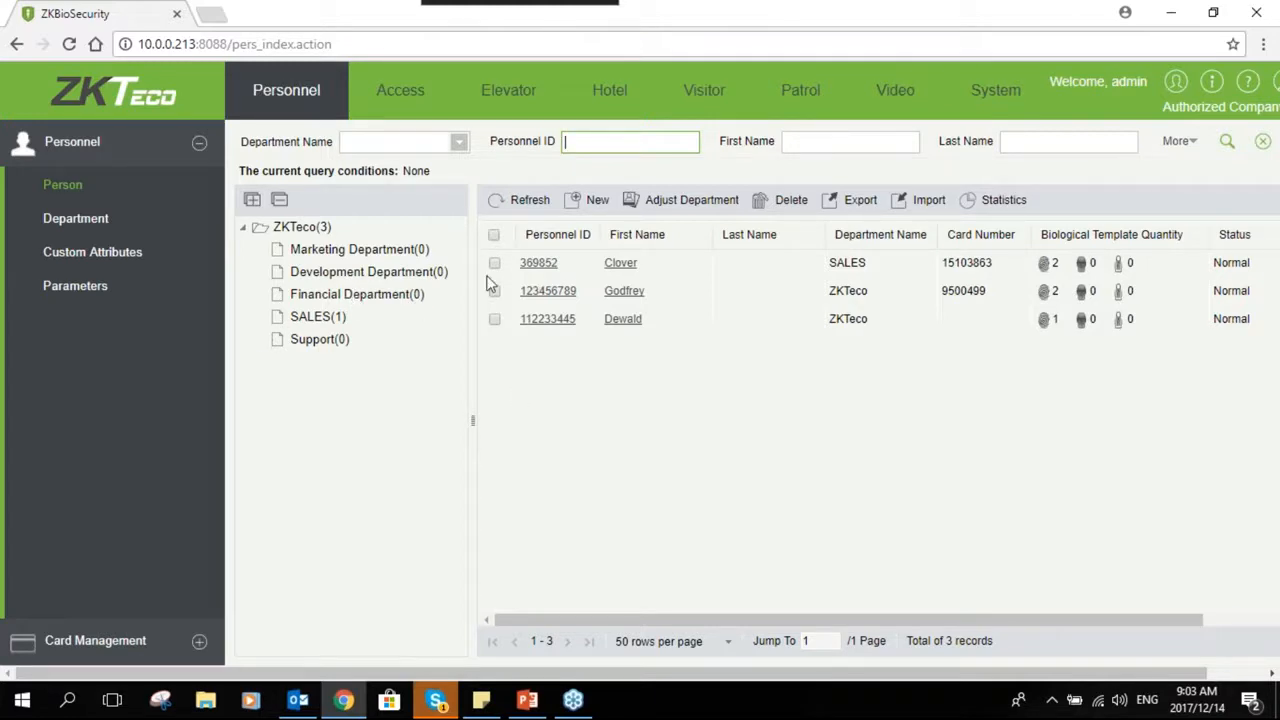
left_click(120, 232)
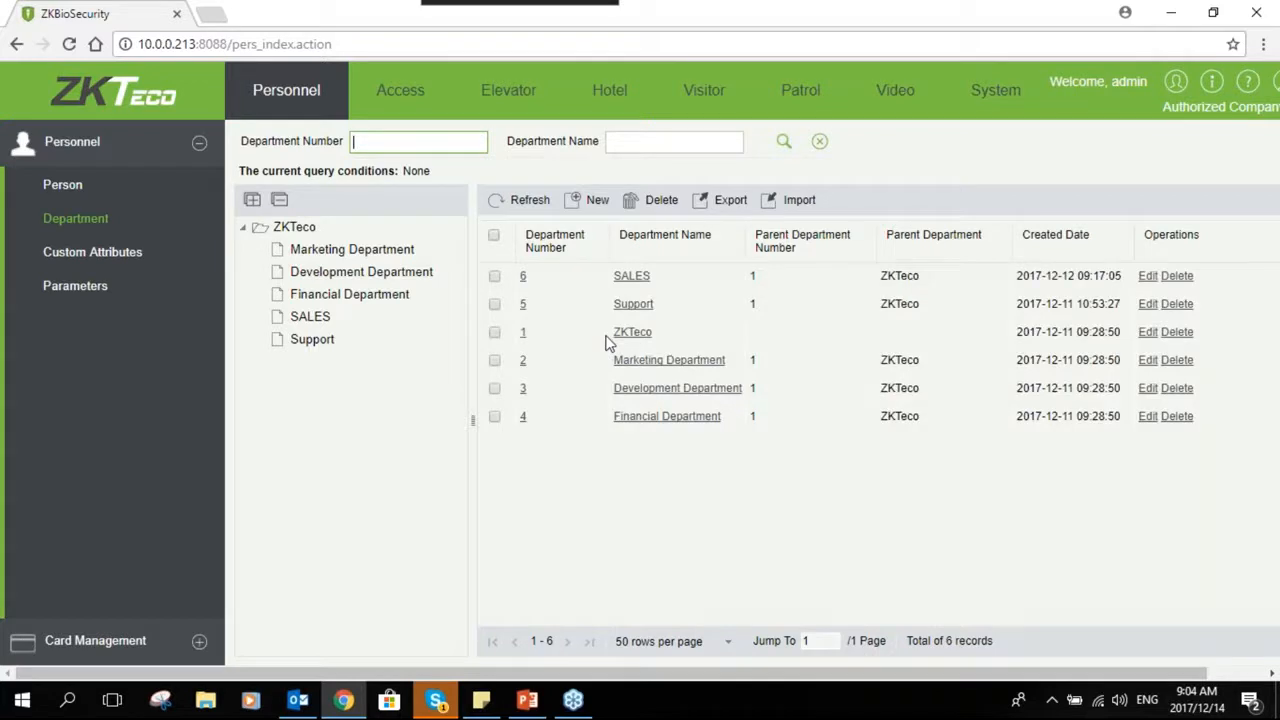
left_click(590, 200)
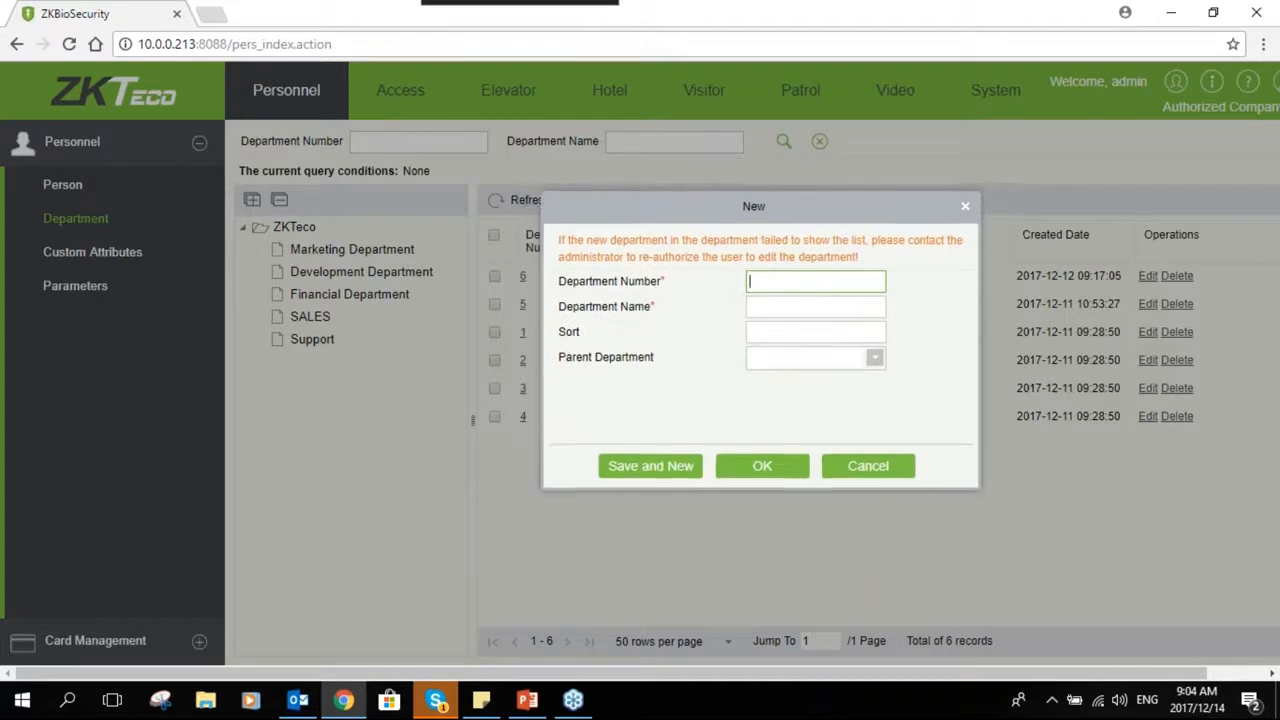
left_click_drag(757, 210, 832, 189)
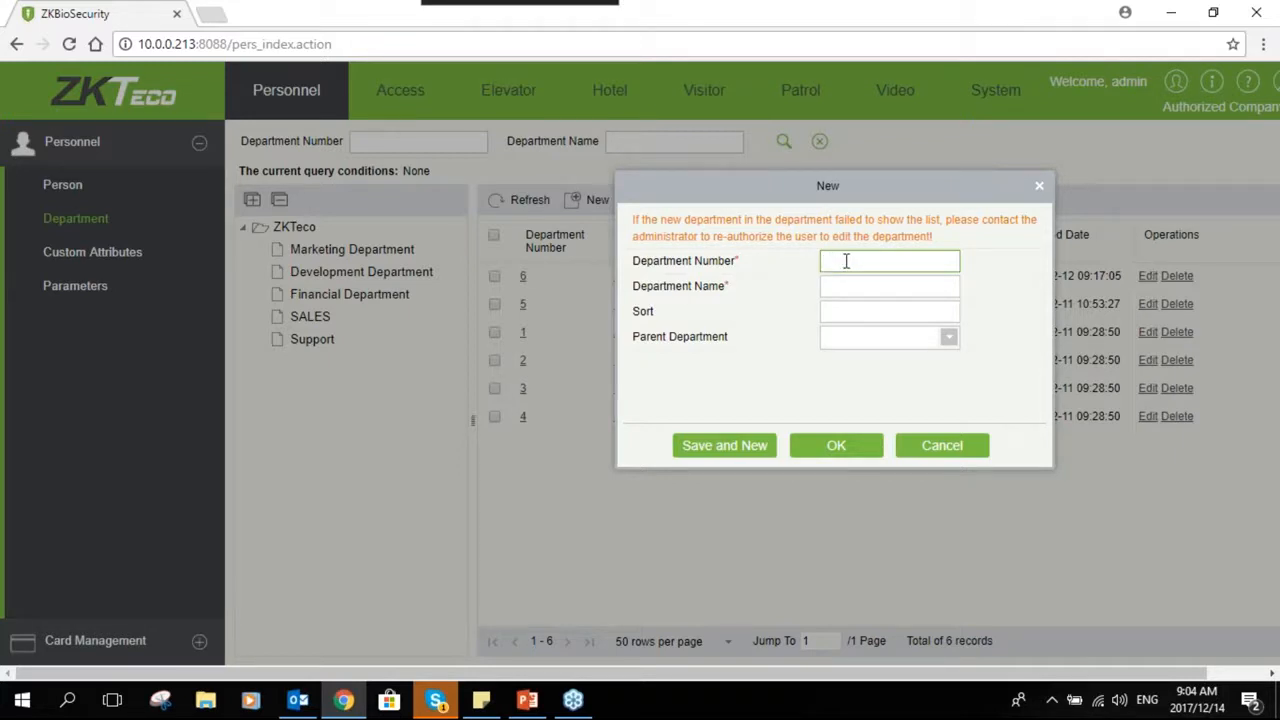
type("7")
key("Tab")
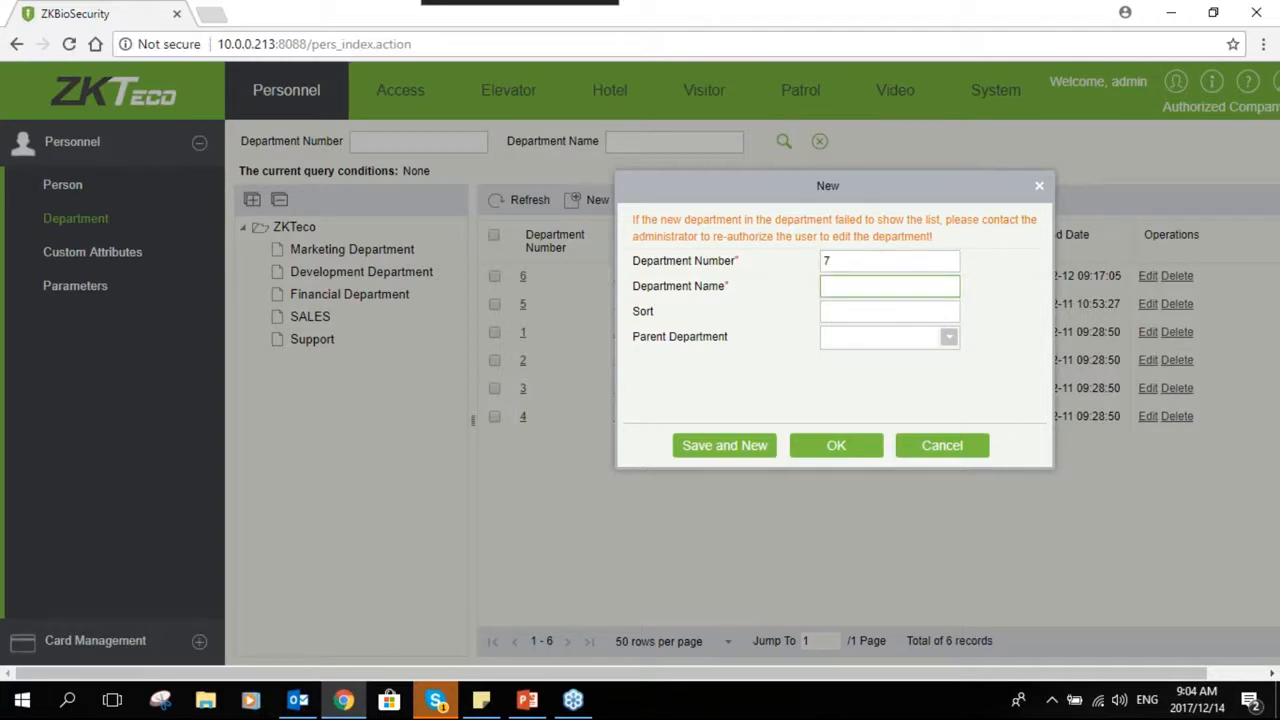
type("Finance")
left_click(845, 338)
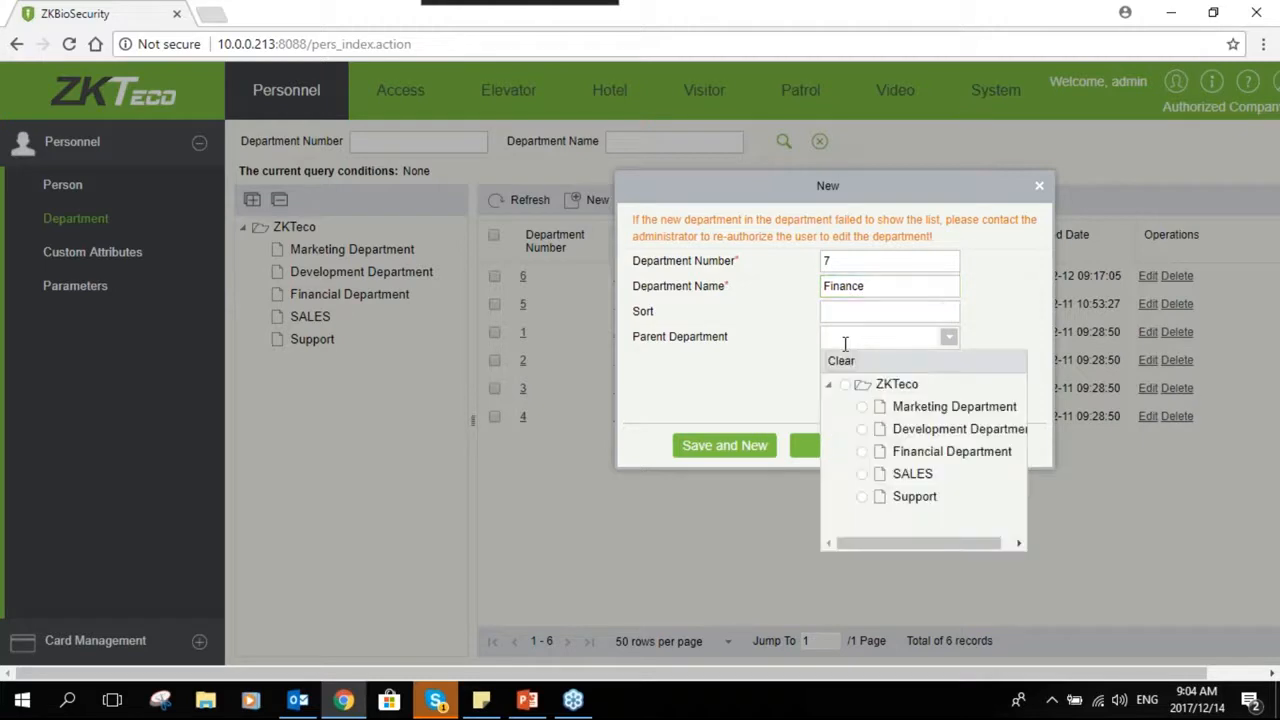
left_click(865, 453)
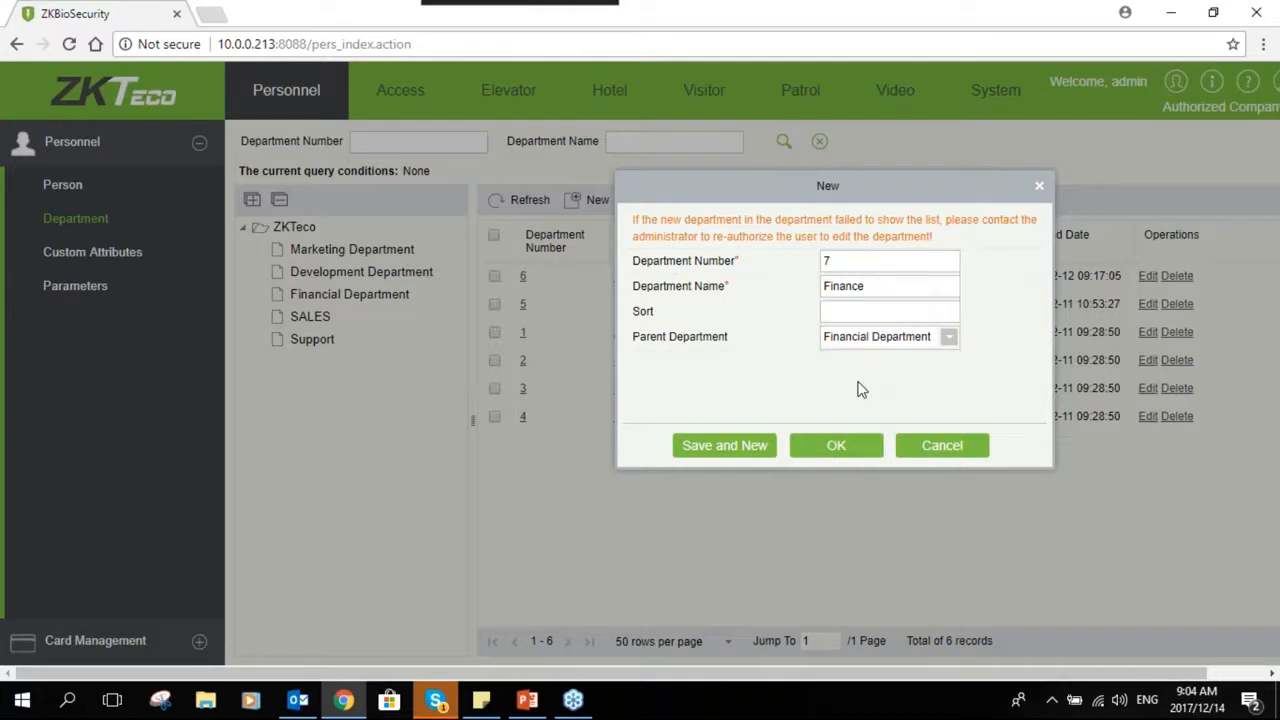
left_click(845, 456)
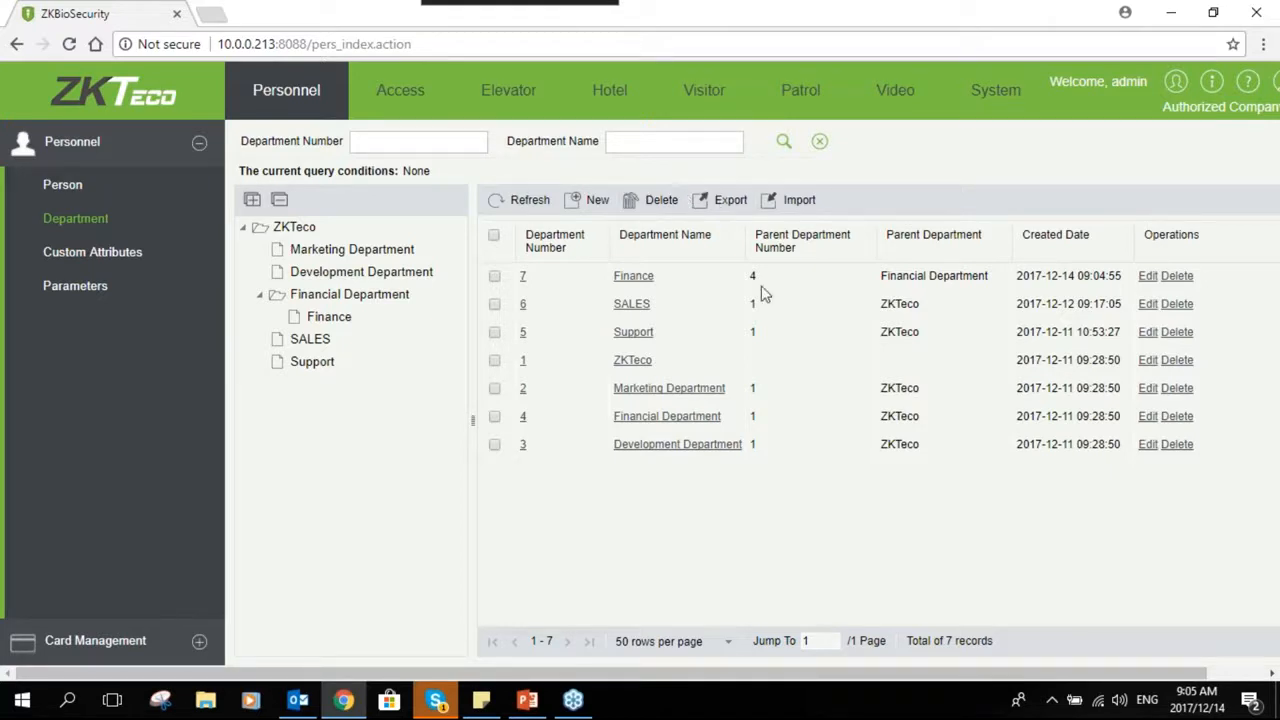
- Start a new person with personnel ID 369258 in the Marketing Department
left_click(62, 184)
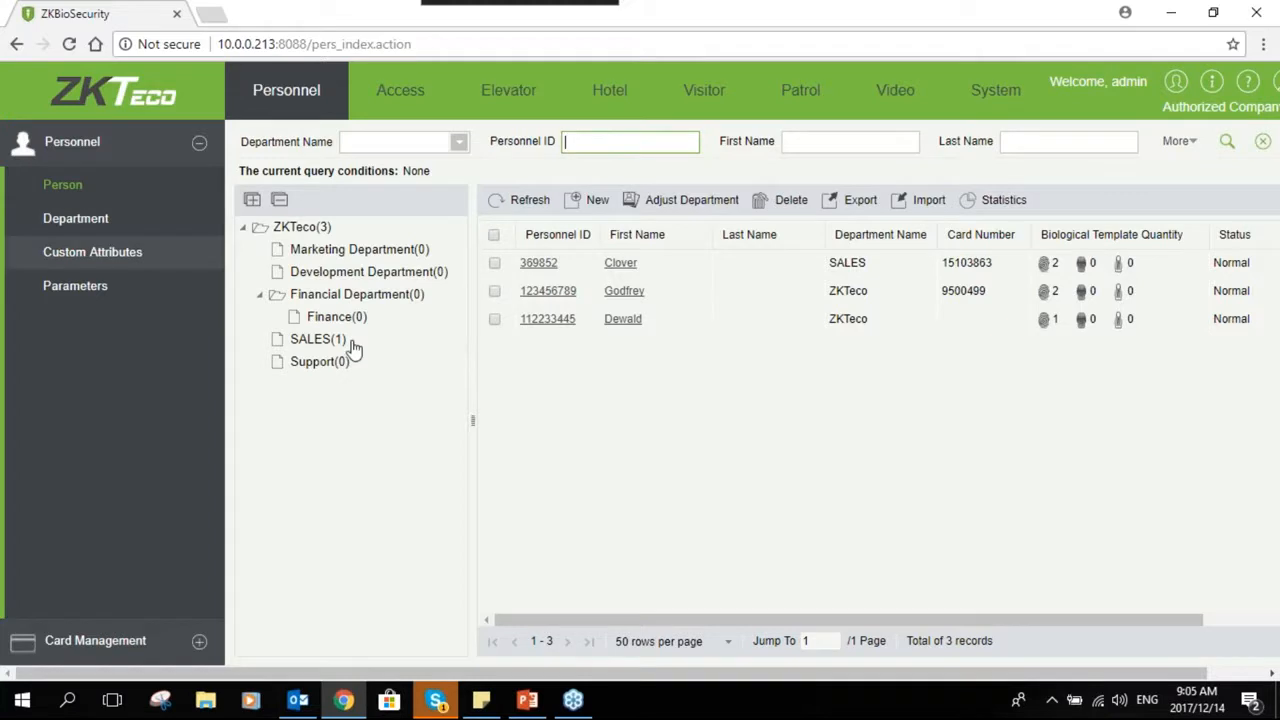
left_click(590, 200)
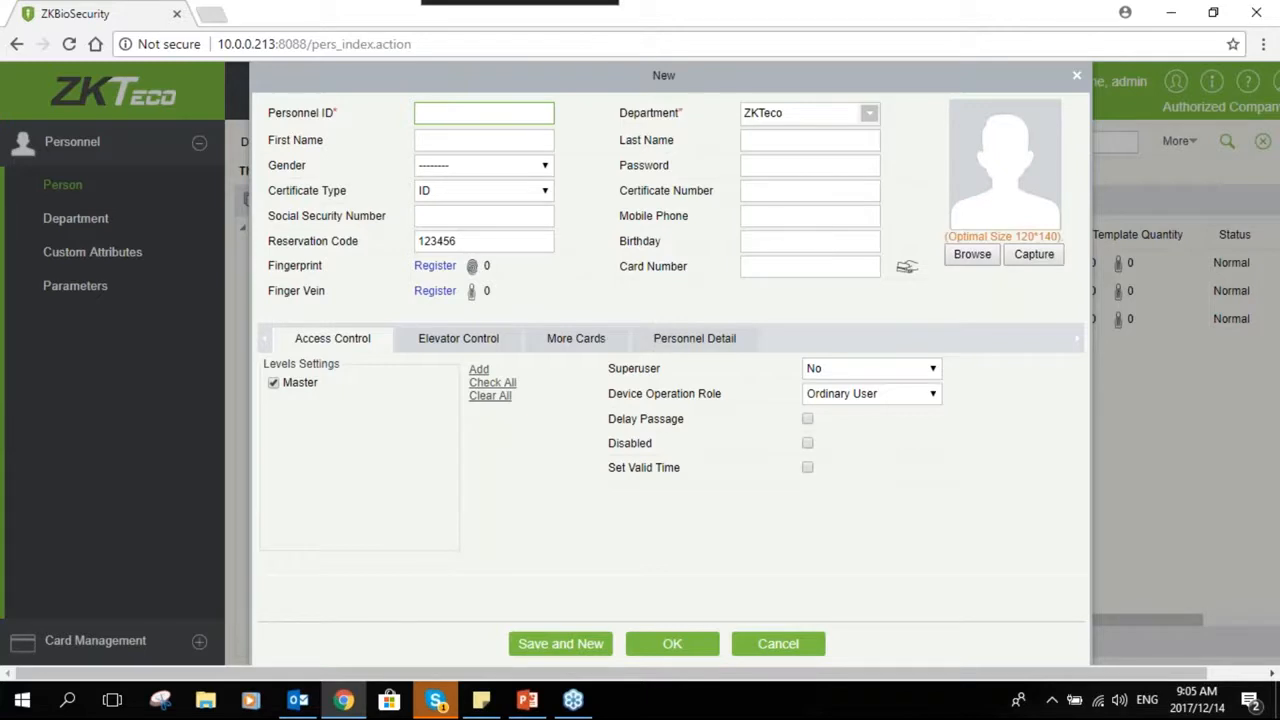
type("369258")
left_click(869, 113)
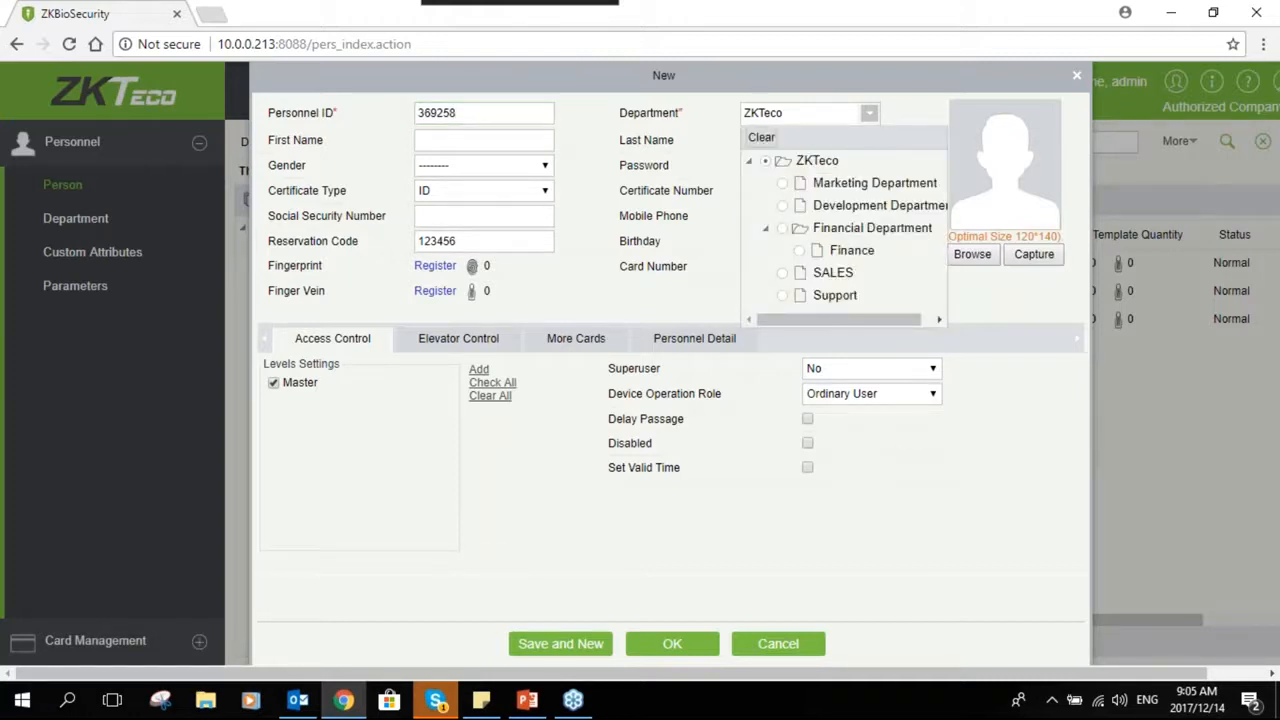
left_click(781, 184)
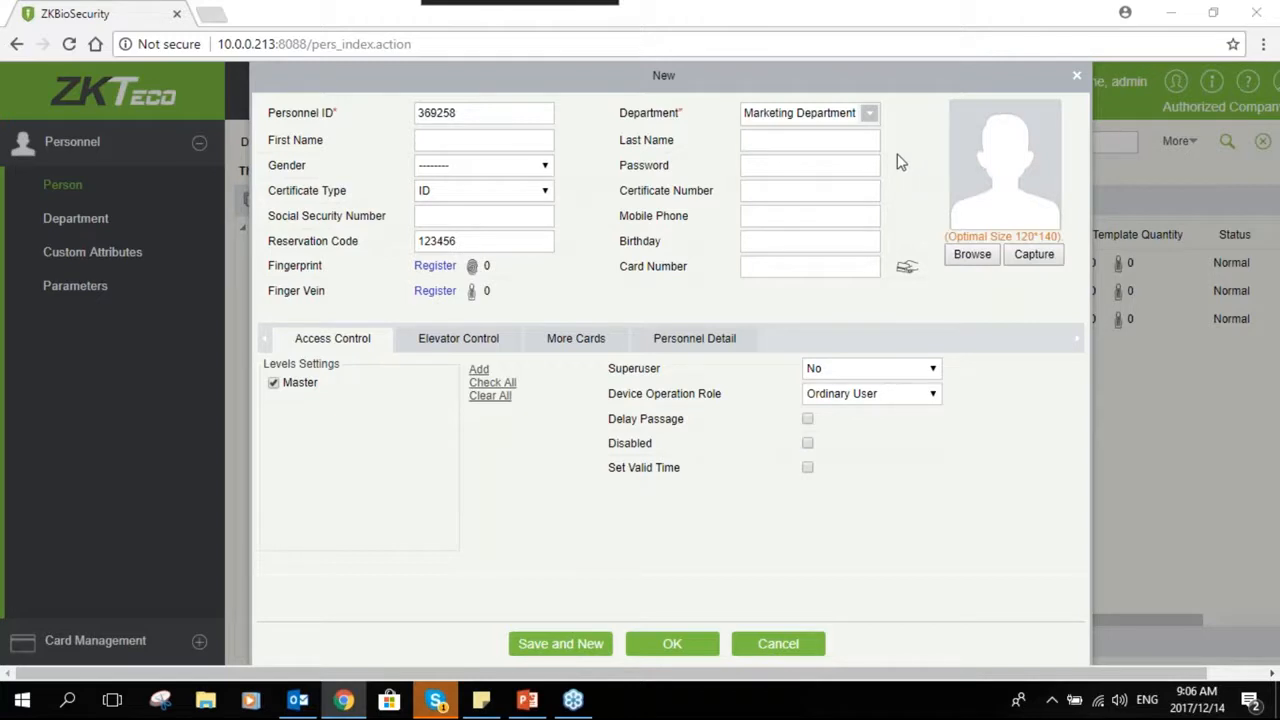
- Enter the first name Gerald and set the gender to Male
left_click(521, 139)
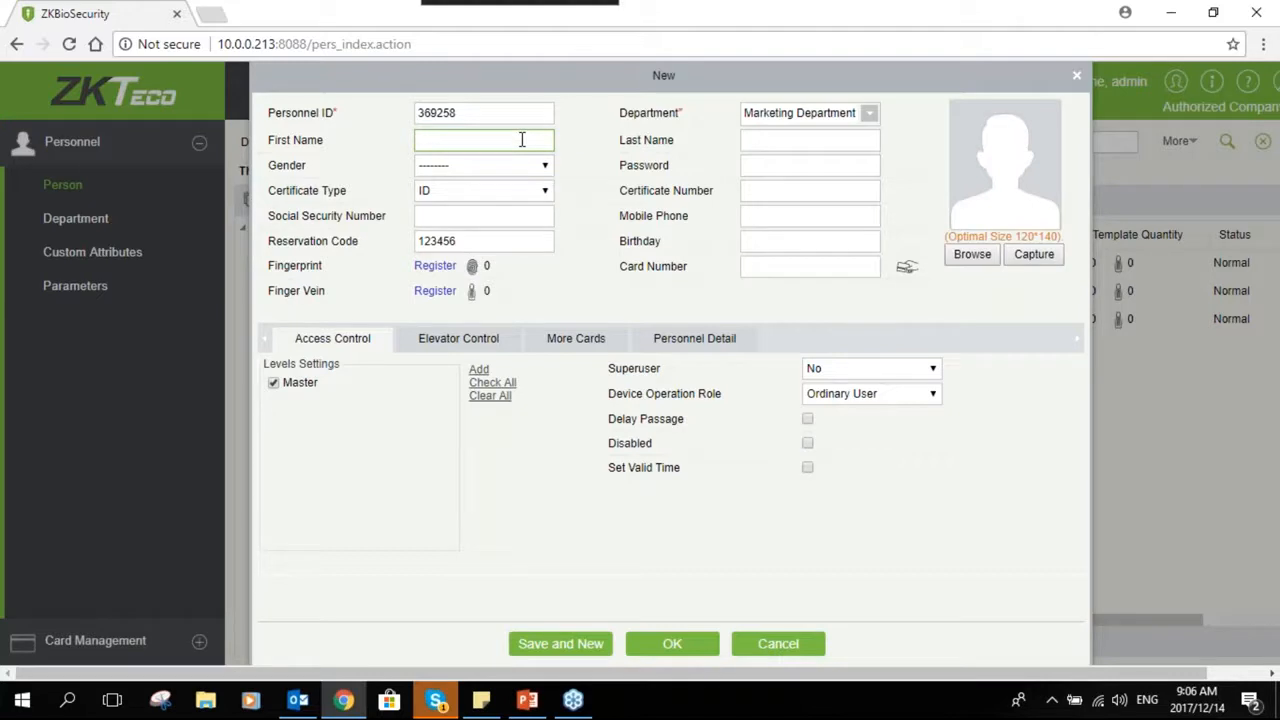
type("Gerald")
left_click(515, 167)
left_click(486, 200)
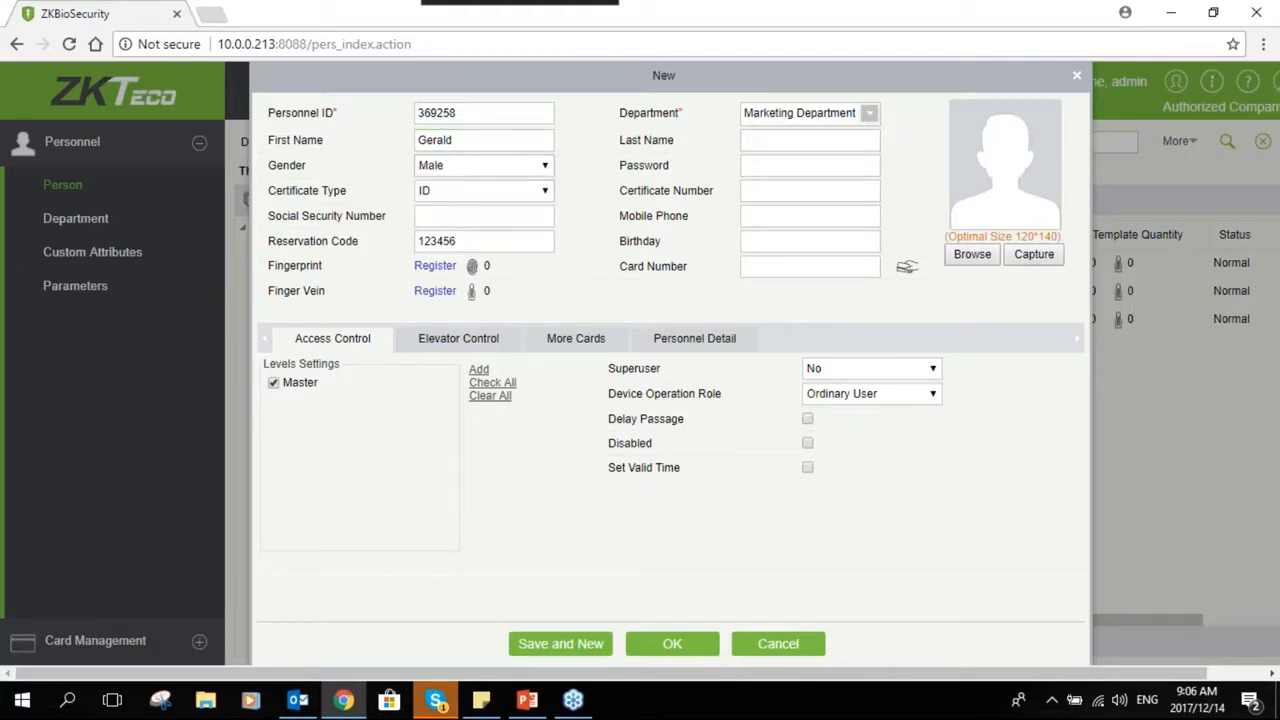
left_click(763, 168)
left_click(770, 268)
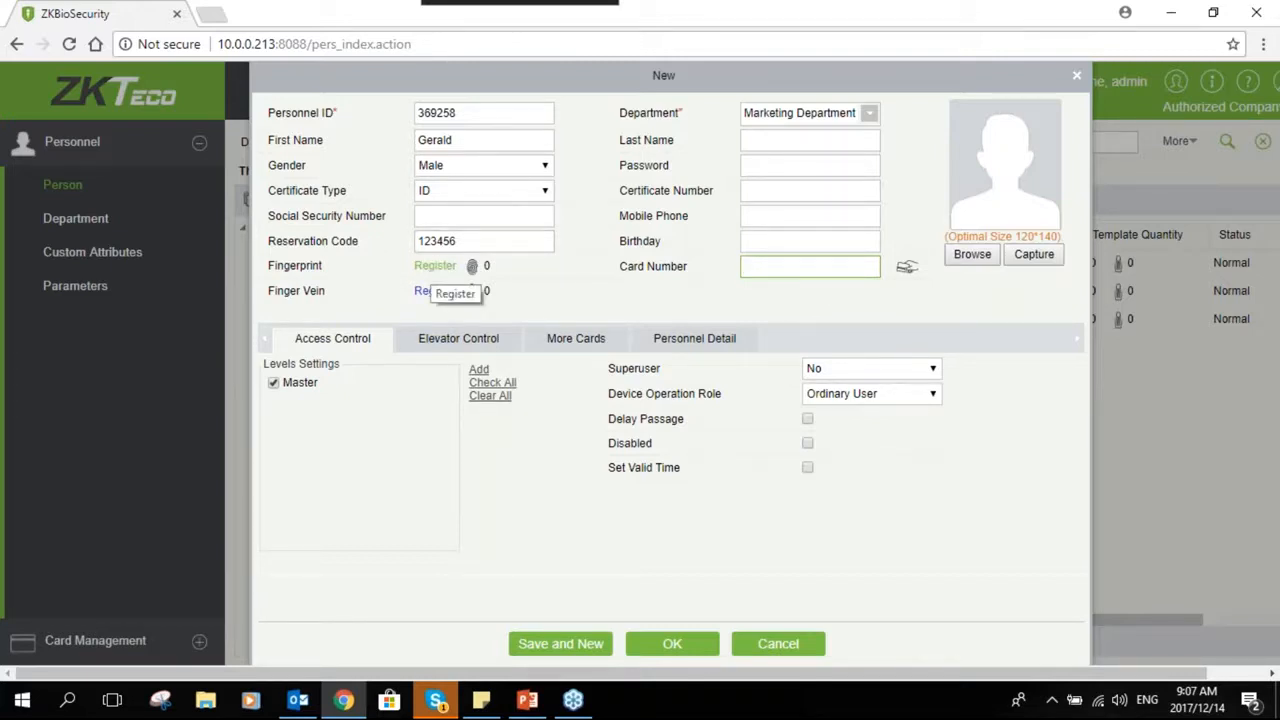
left_click(435, 290)
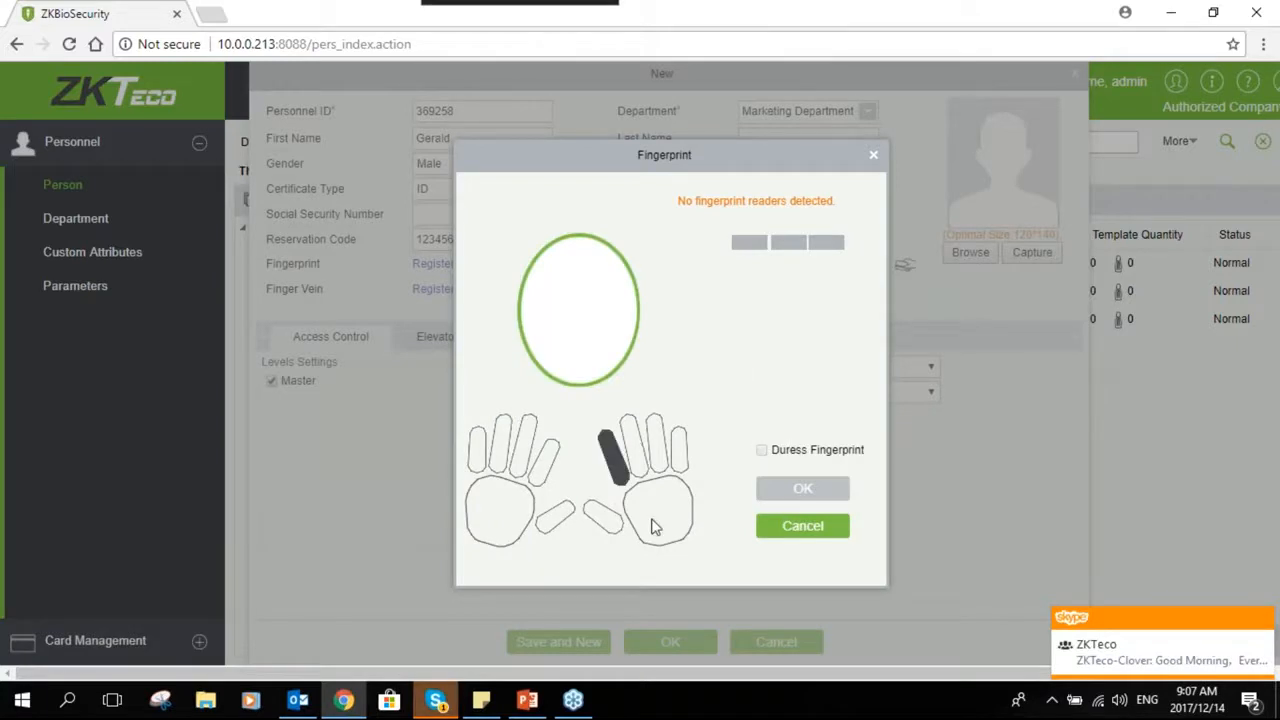
left_click(815, 537)
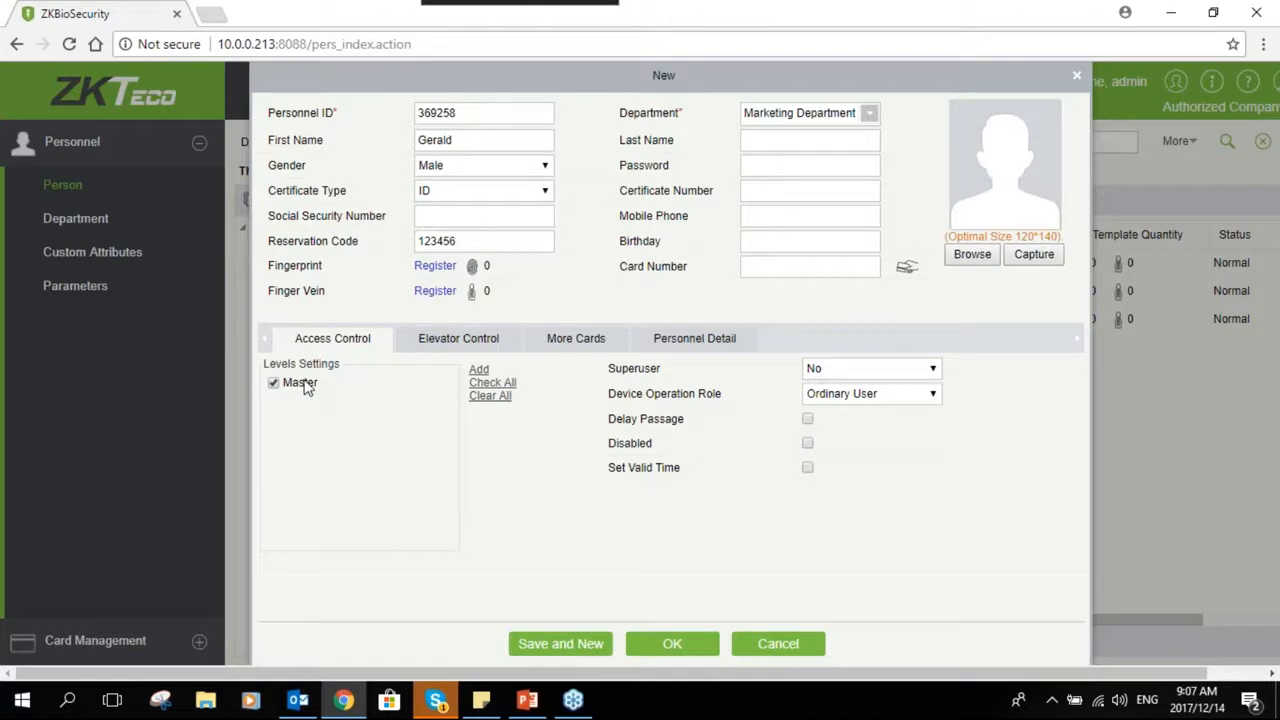
- Switch the Superuser option to Yes and back to No twice
left_click(875, 372)
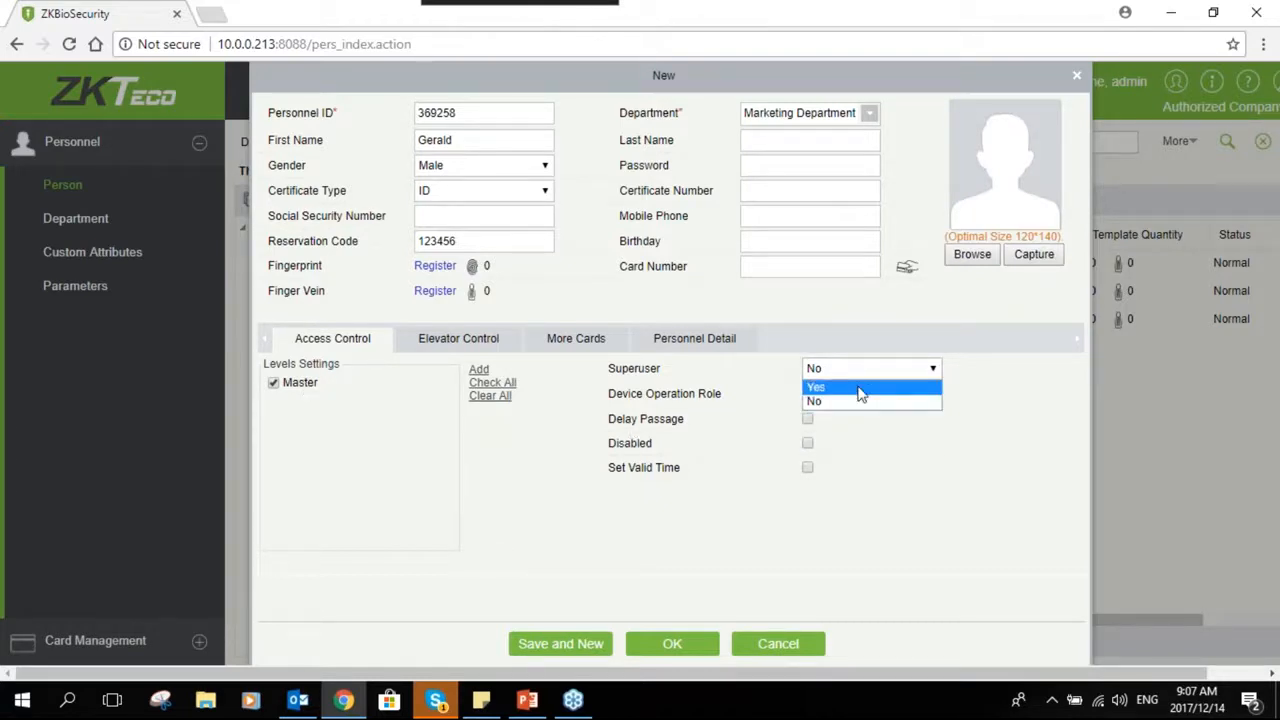
left_click(860, 388)
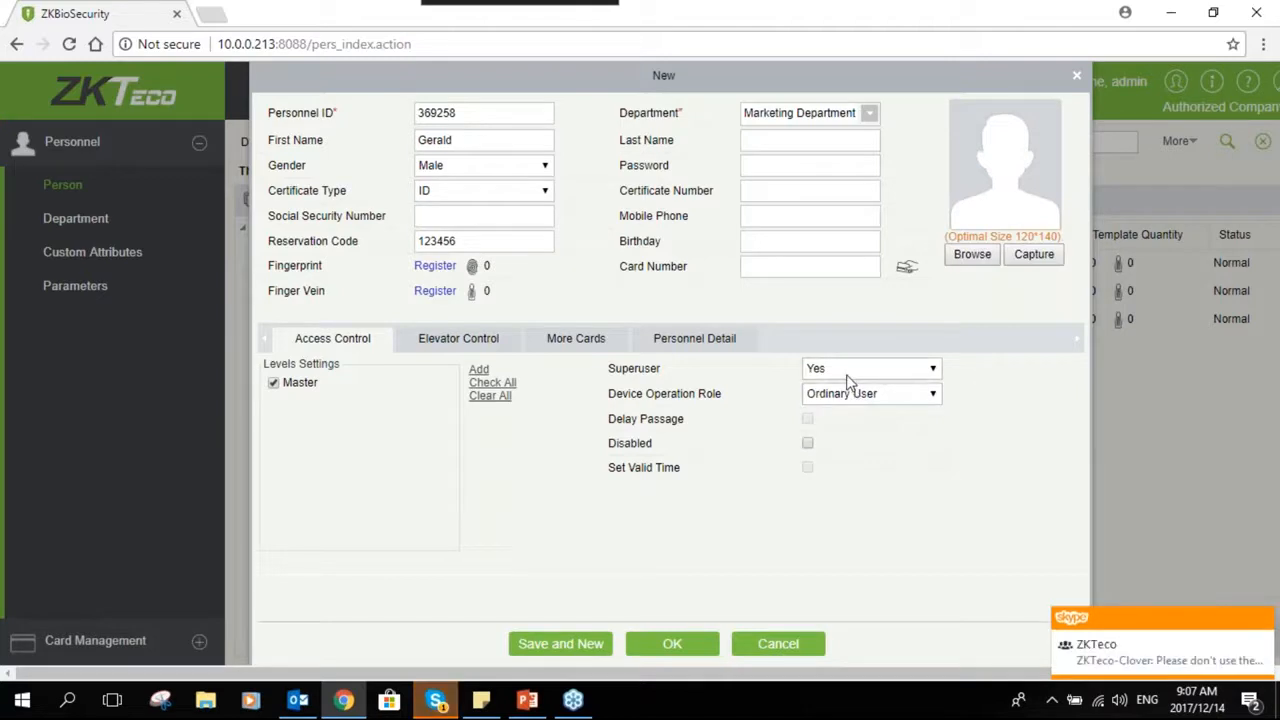
left_click(845, 372)
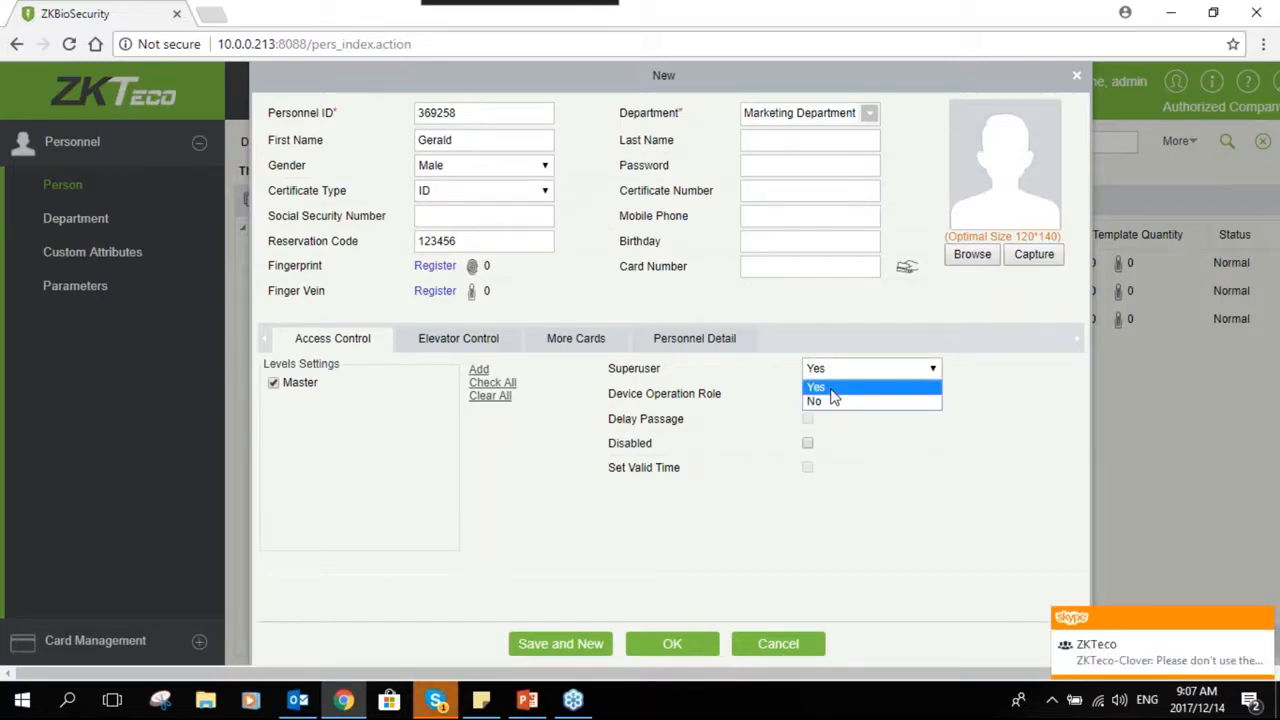
left_click(830, 401)
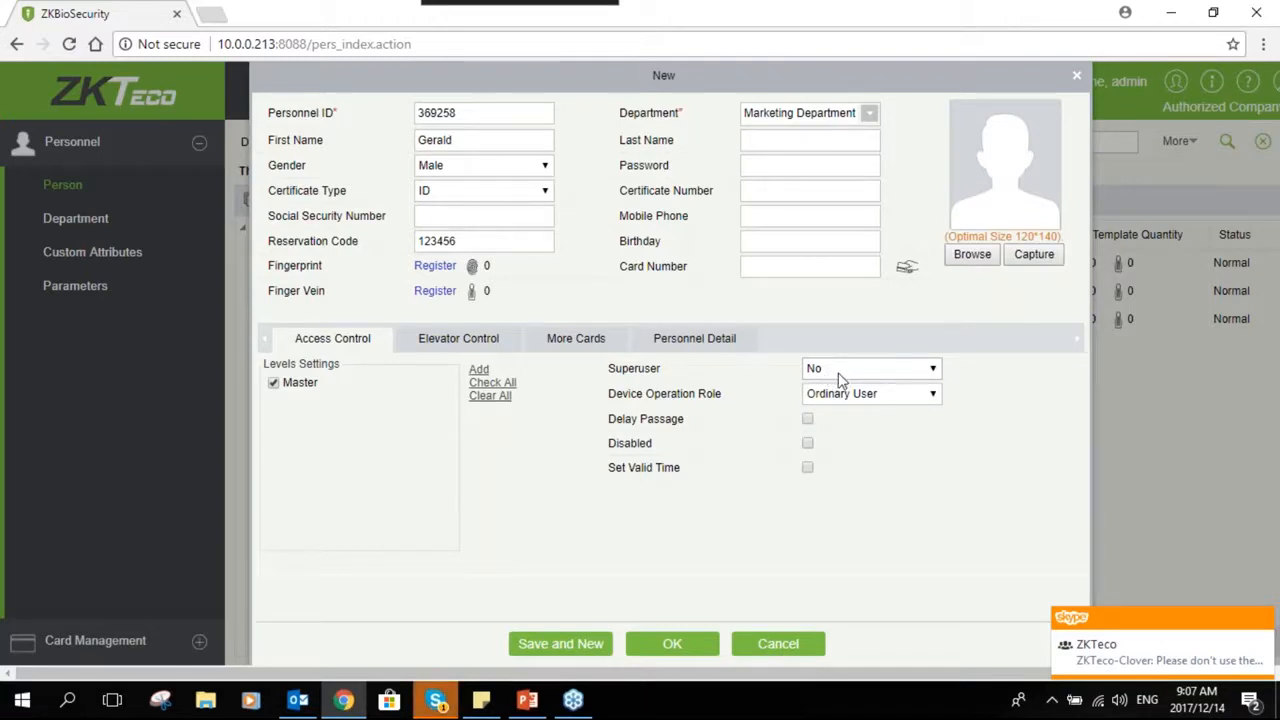
left_click(843, 370)
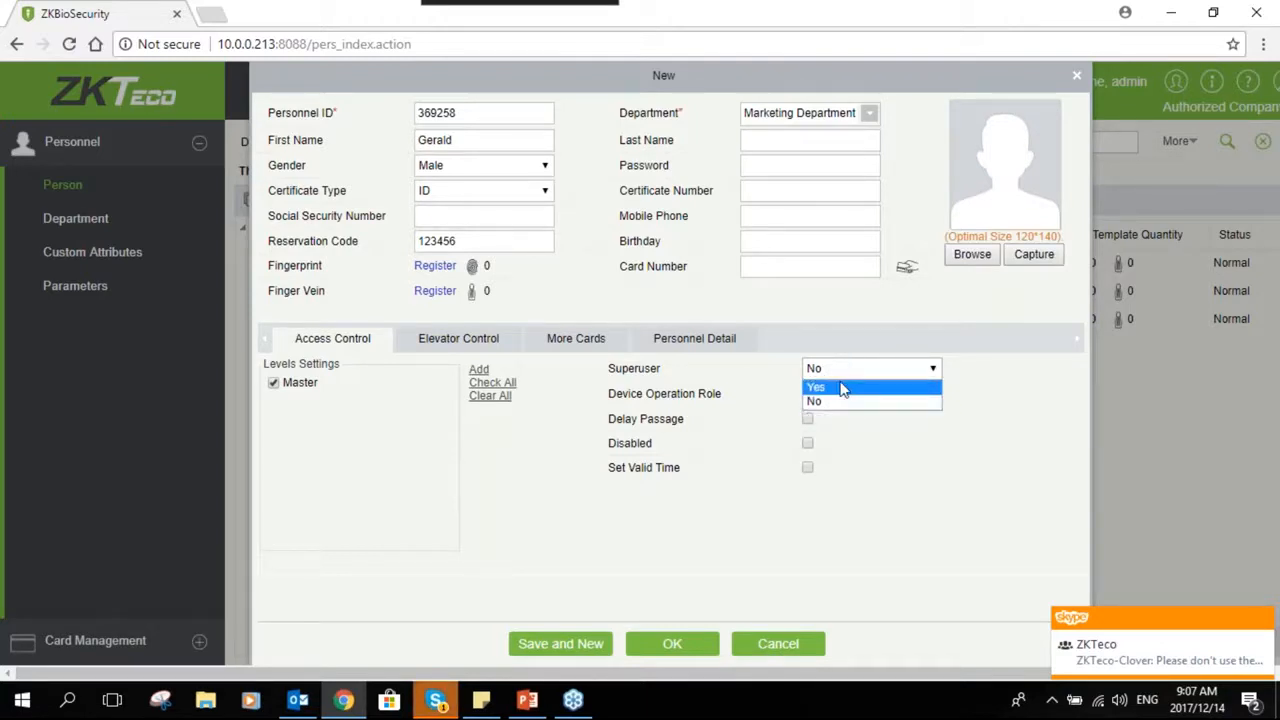
left_click(843, 388)
left_click(832, 370)
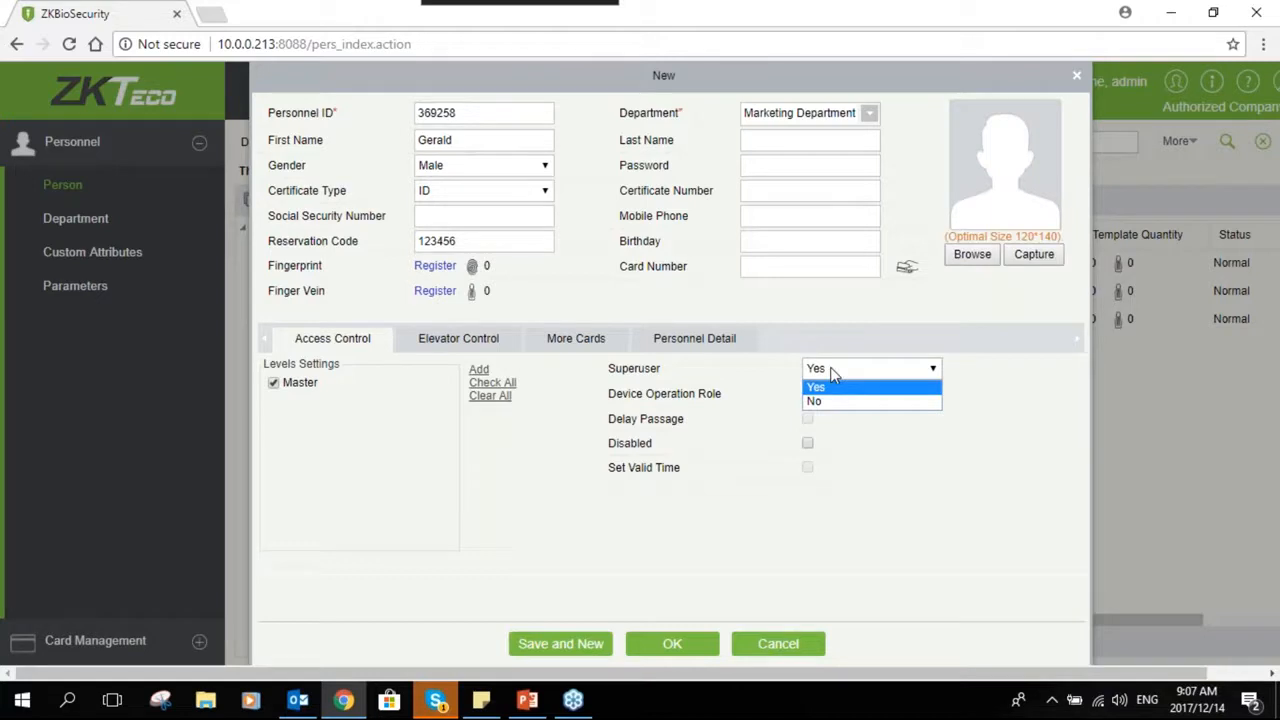
left_click(820, 401)
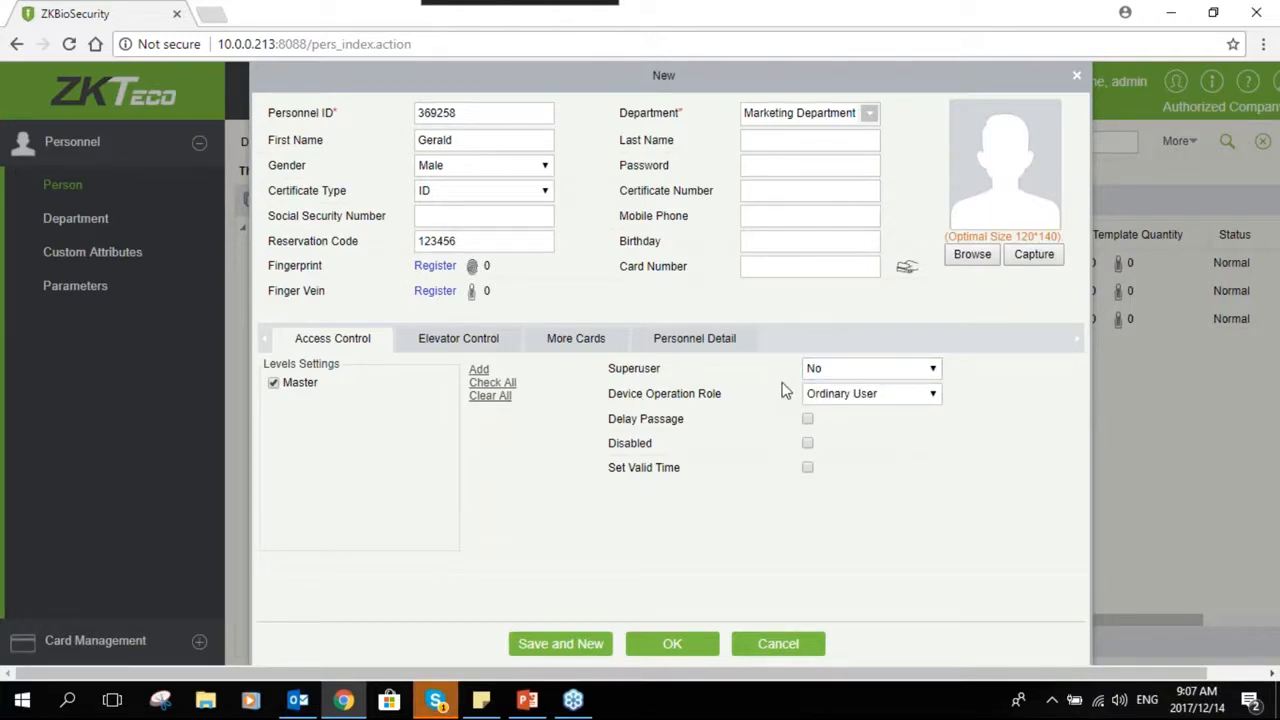
- Switch the Device Operation Role to Administrator and back to Ordinary User, and close the person dialog without saving
left_click(866, 396)
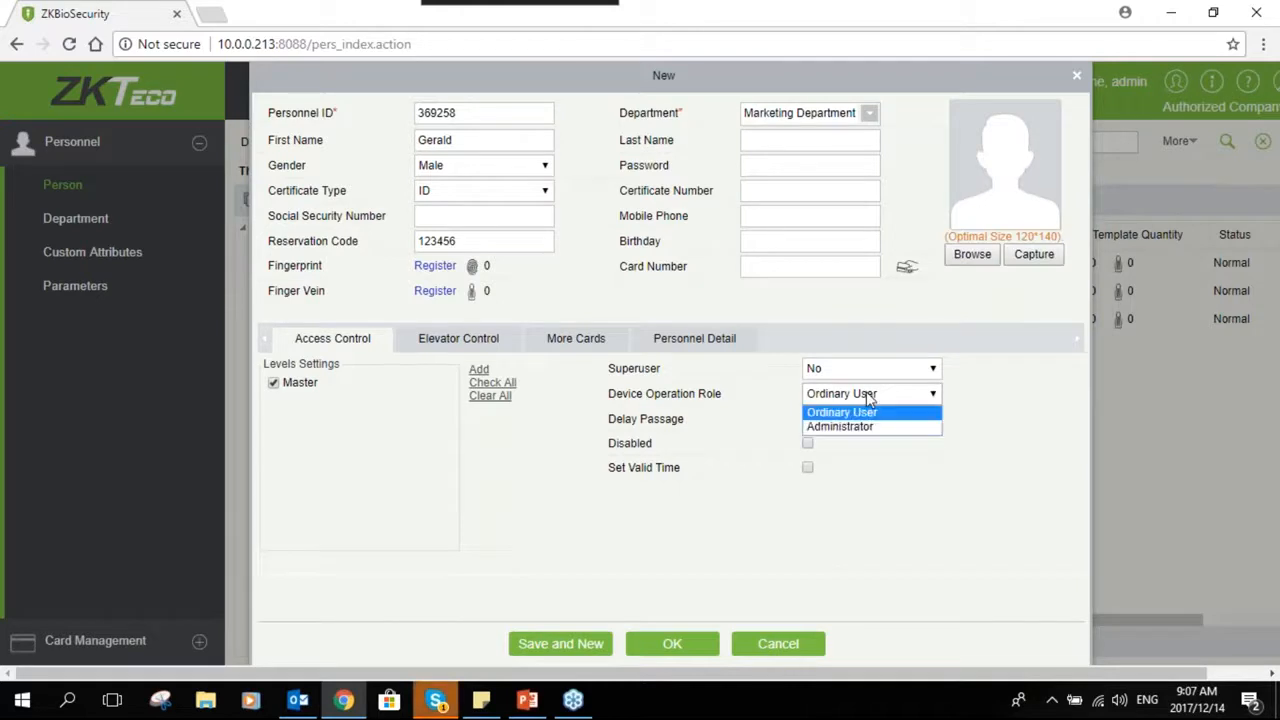
left_click(869, 427)
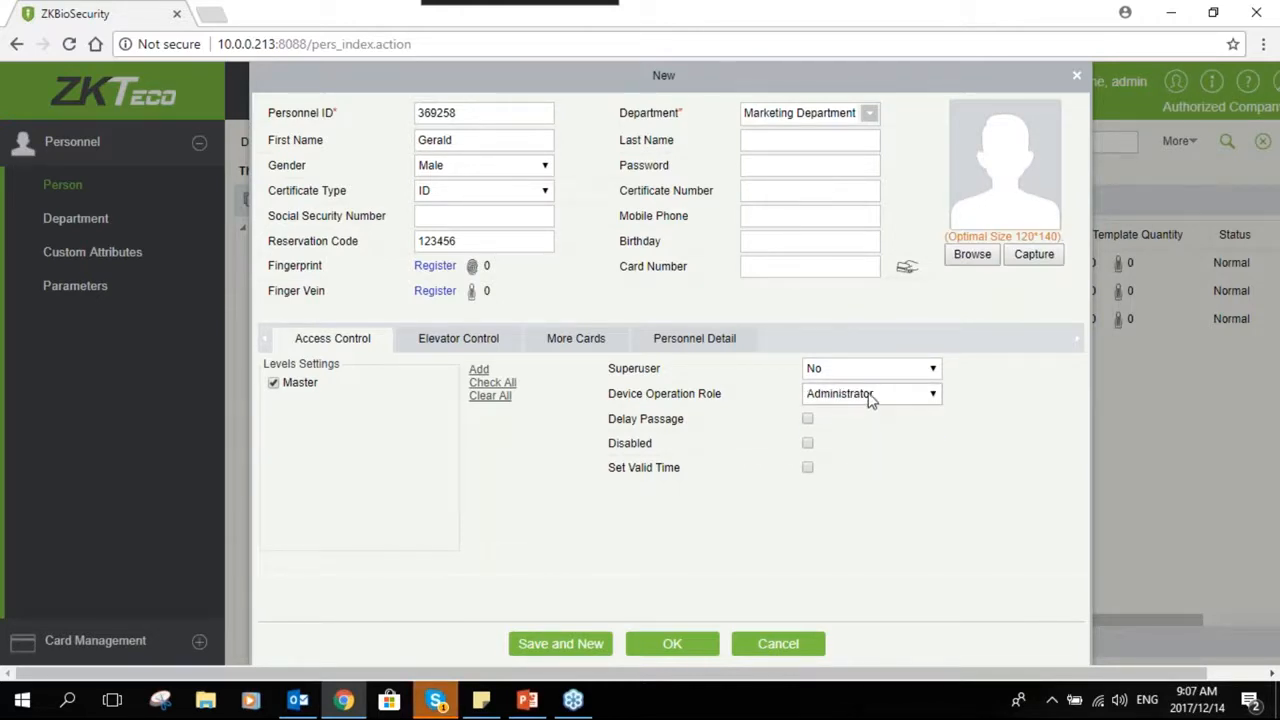
left_click(866, 397)
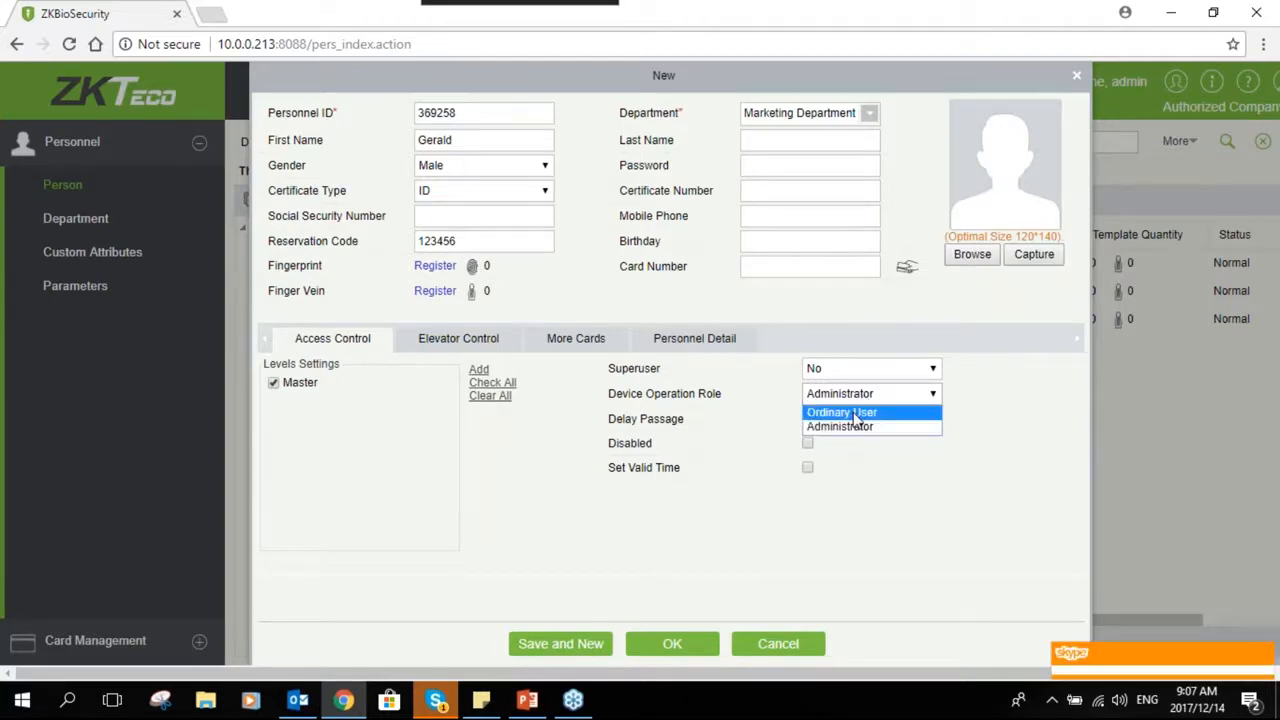
left_click(866, 407)
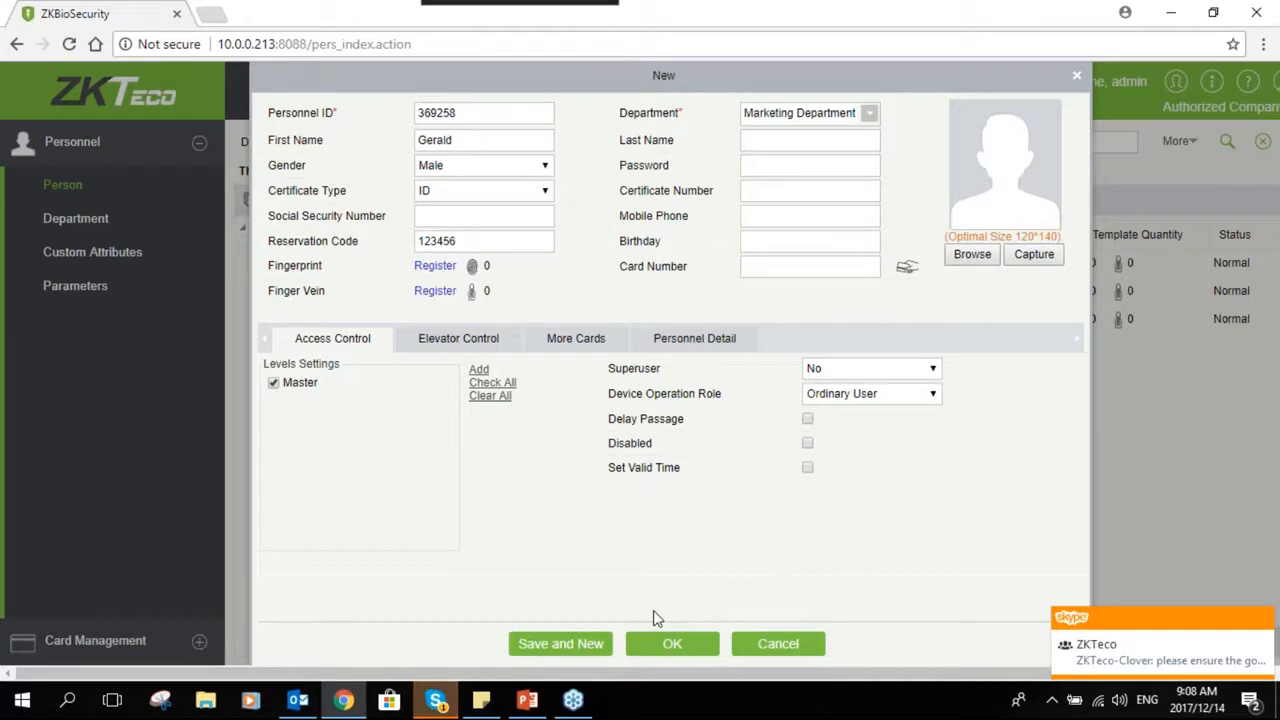
left_click(778, 643)
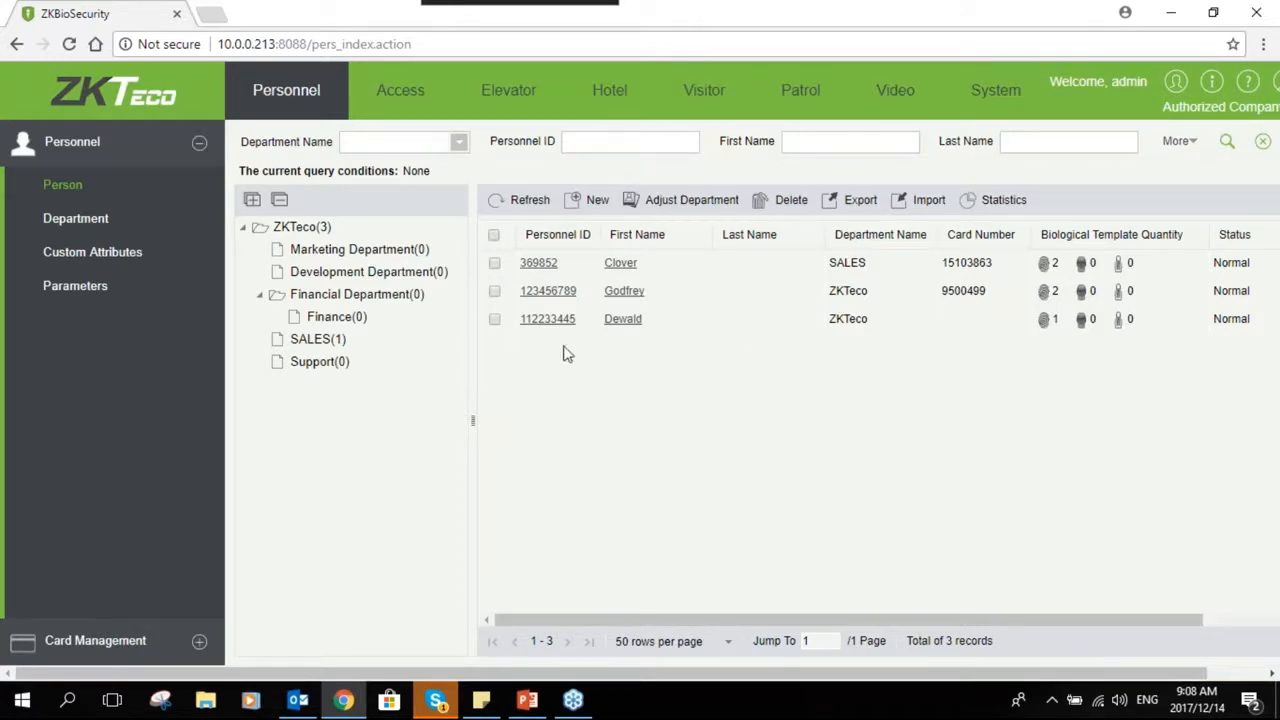
- Delete the EC10 device from the elevator device list
left_click(511, 98)
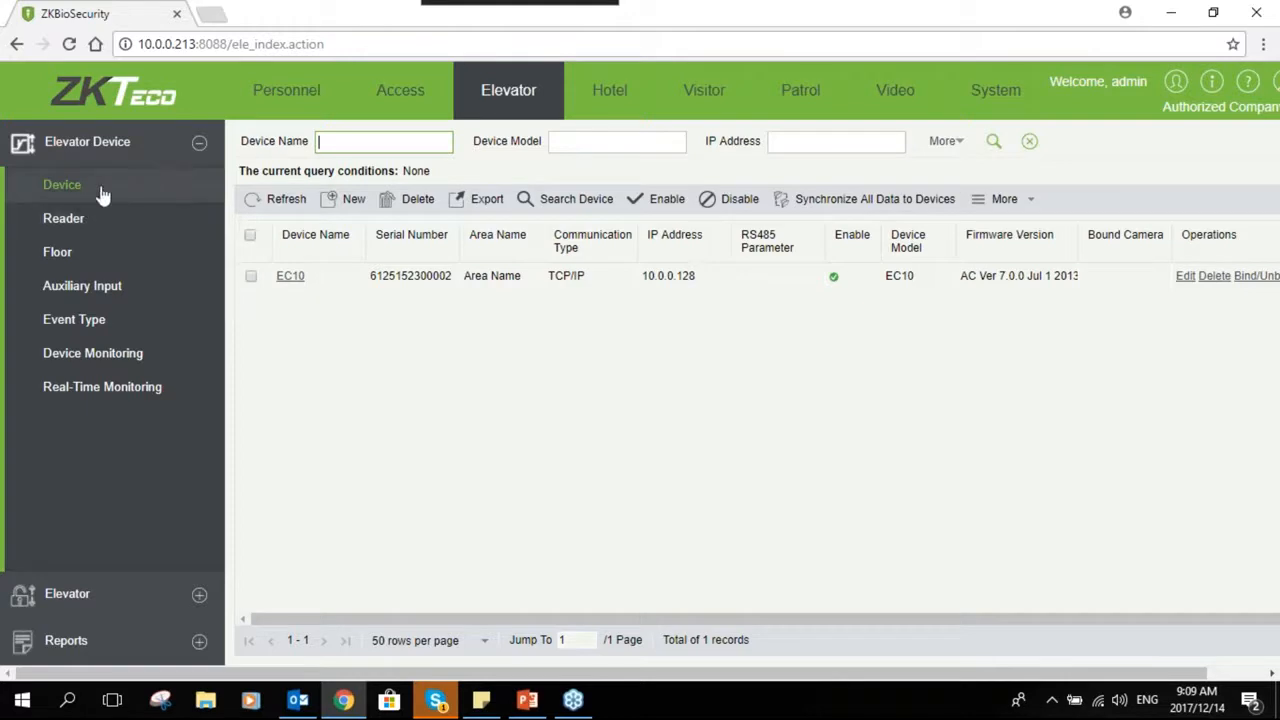
left_click(251, 277)
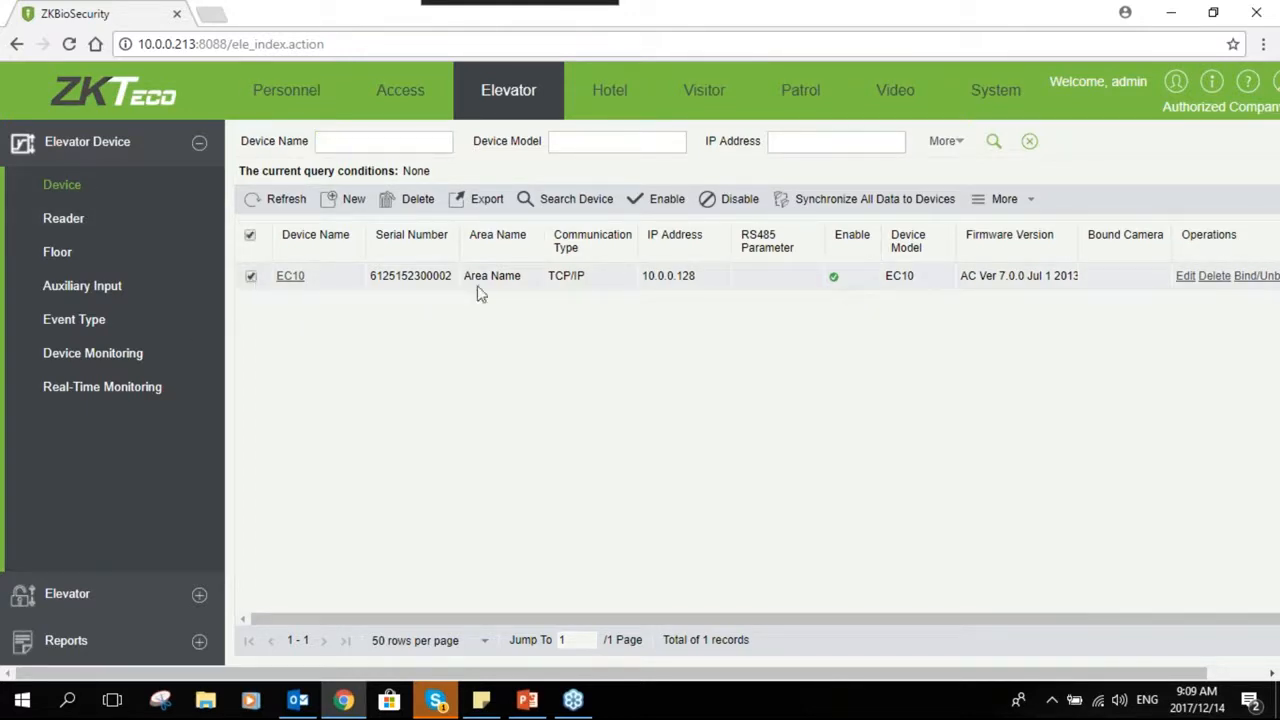
left_click(388, 205)
left_click(541, 408)
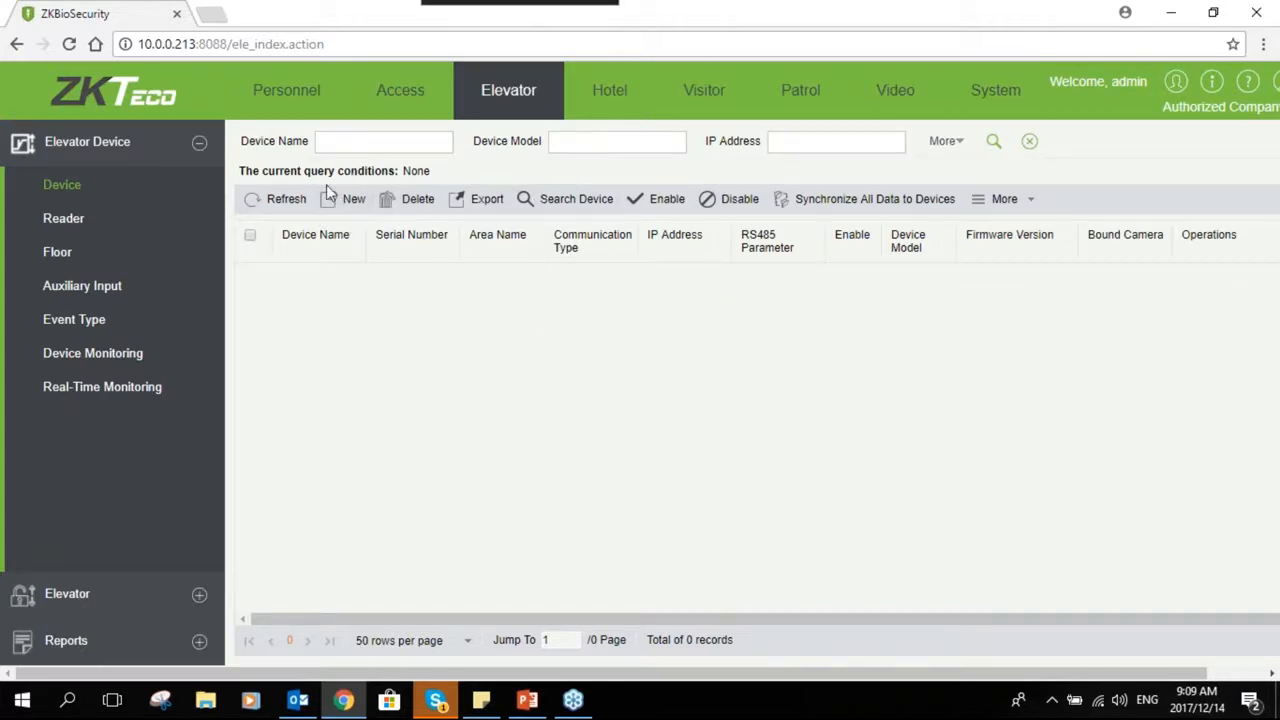
- Search the network for elevator devices
left_click(330, 201)
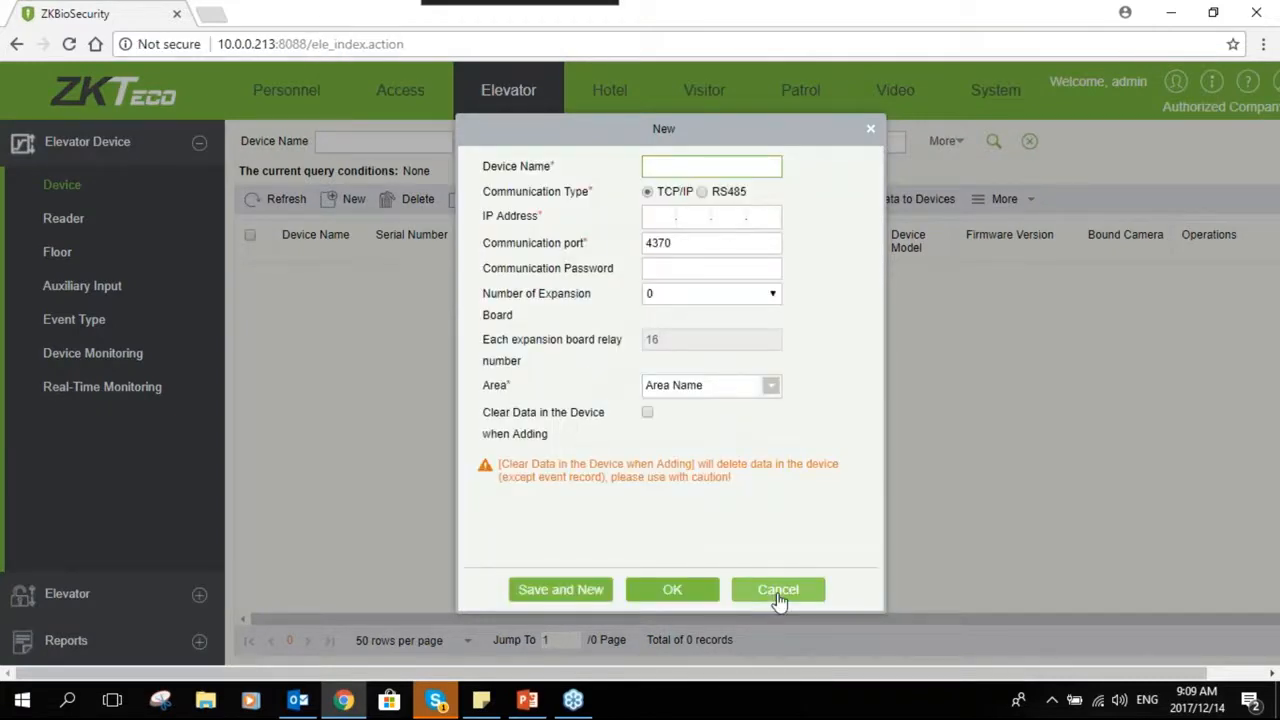
left_click(779, 592)
left_click(530, 206)
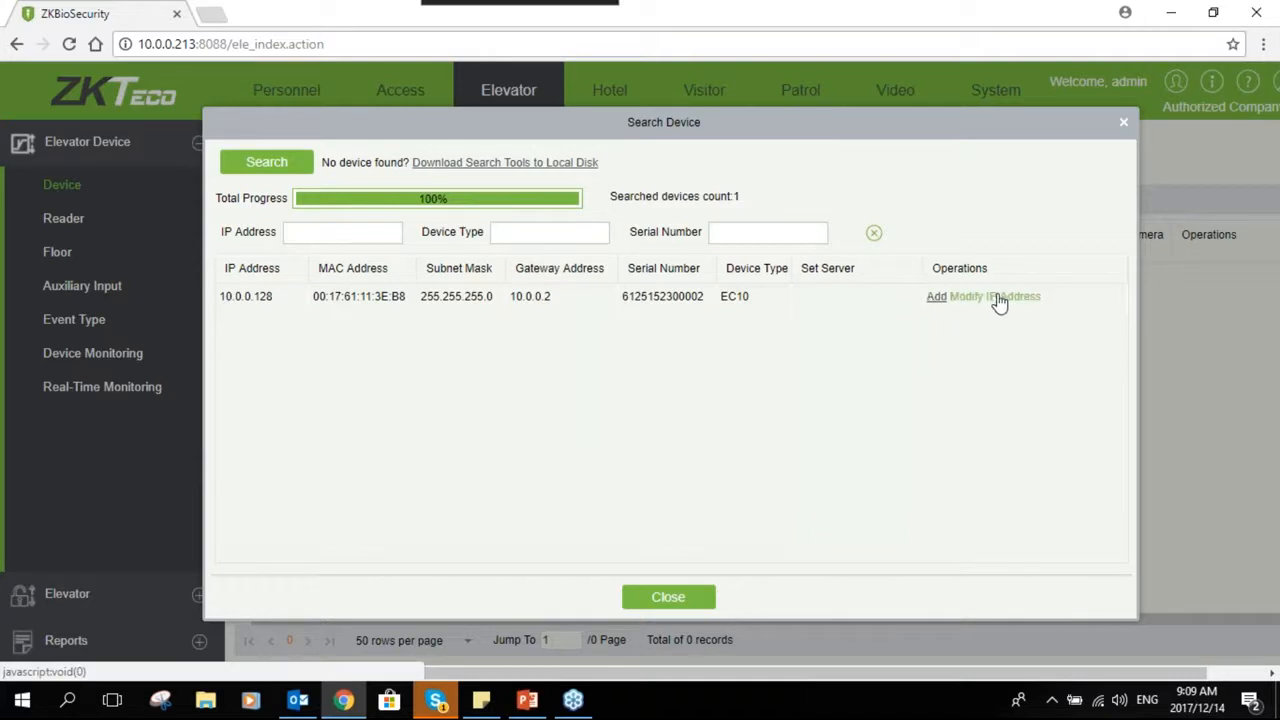
- Start adding the found EC10 controller and set its device name to EC10
left_click(936, 297)
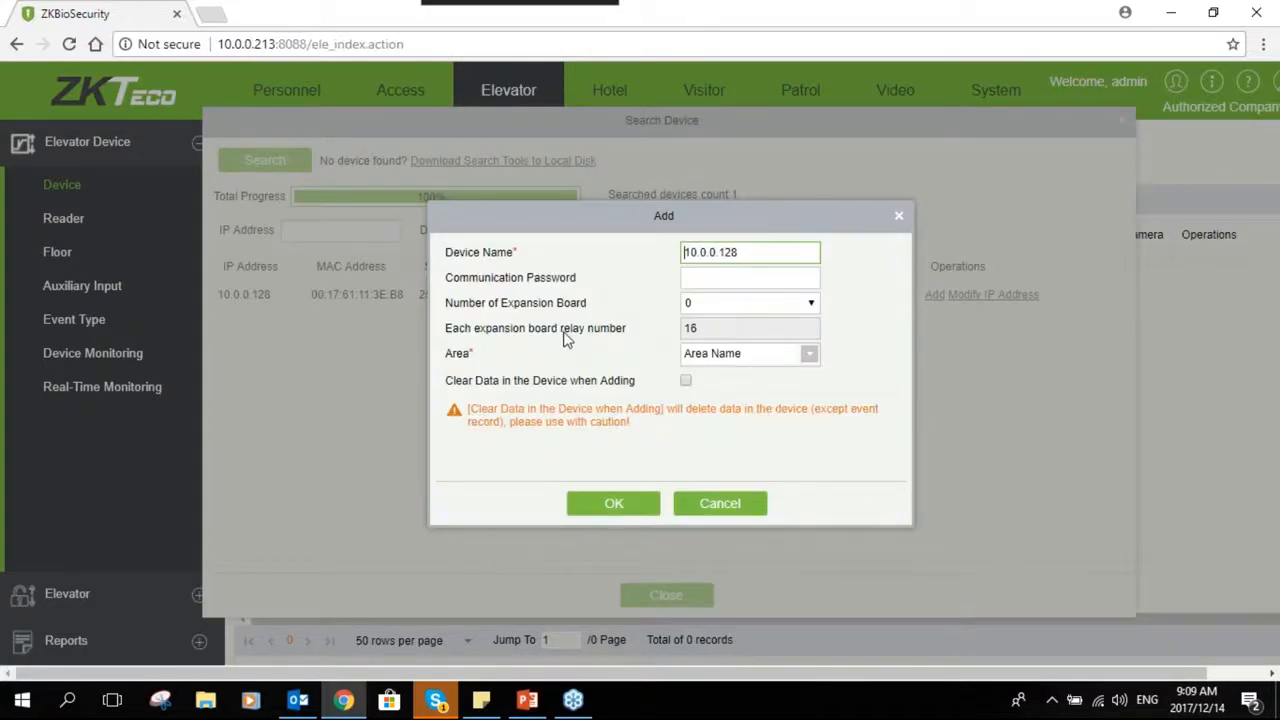
left_click_drag(738, 252, 678, 273)
type("F")
key("BackSpace")
type("EC10")
- Set the number of expansion boards to 3 and back to 0, and toggle the clear-data option on and off
left_click(725, 315)
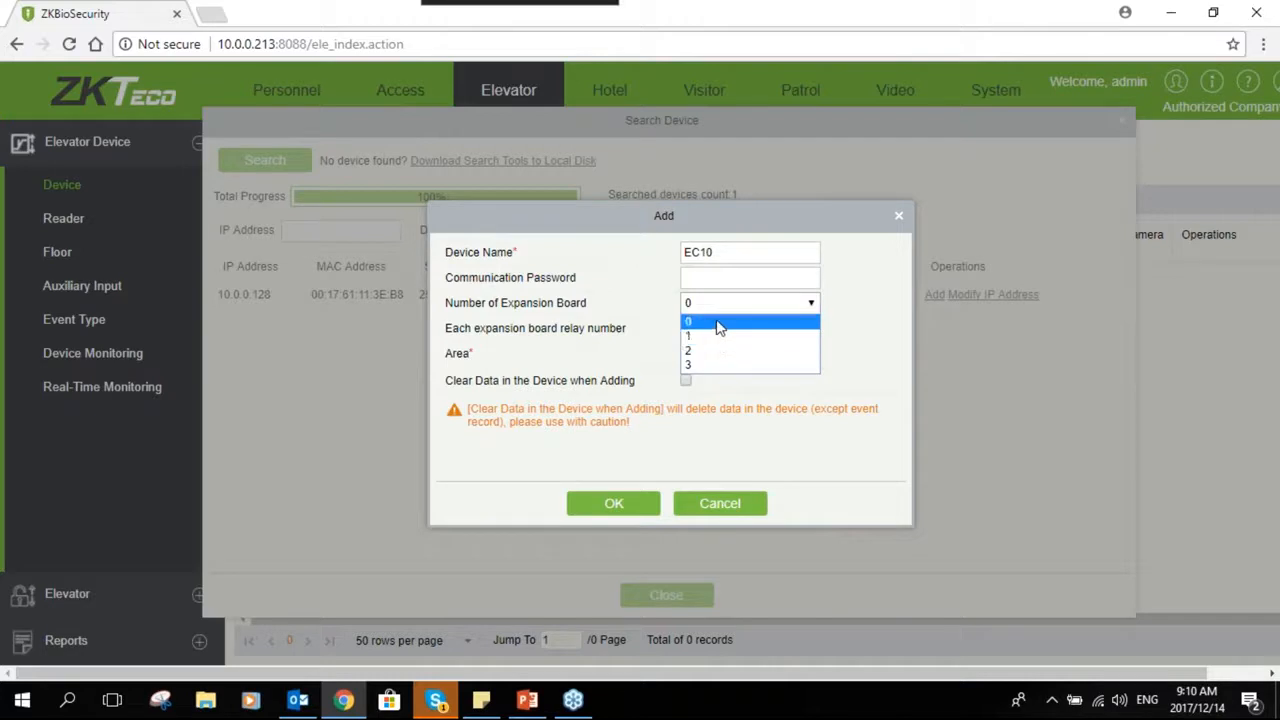
left_click(697, 370)
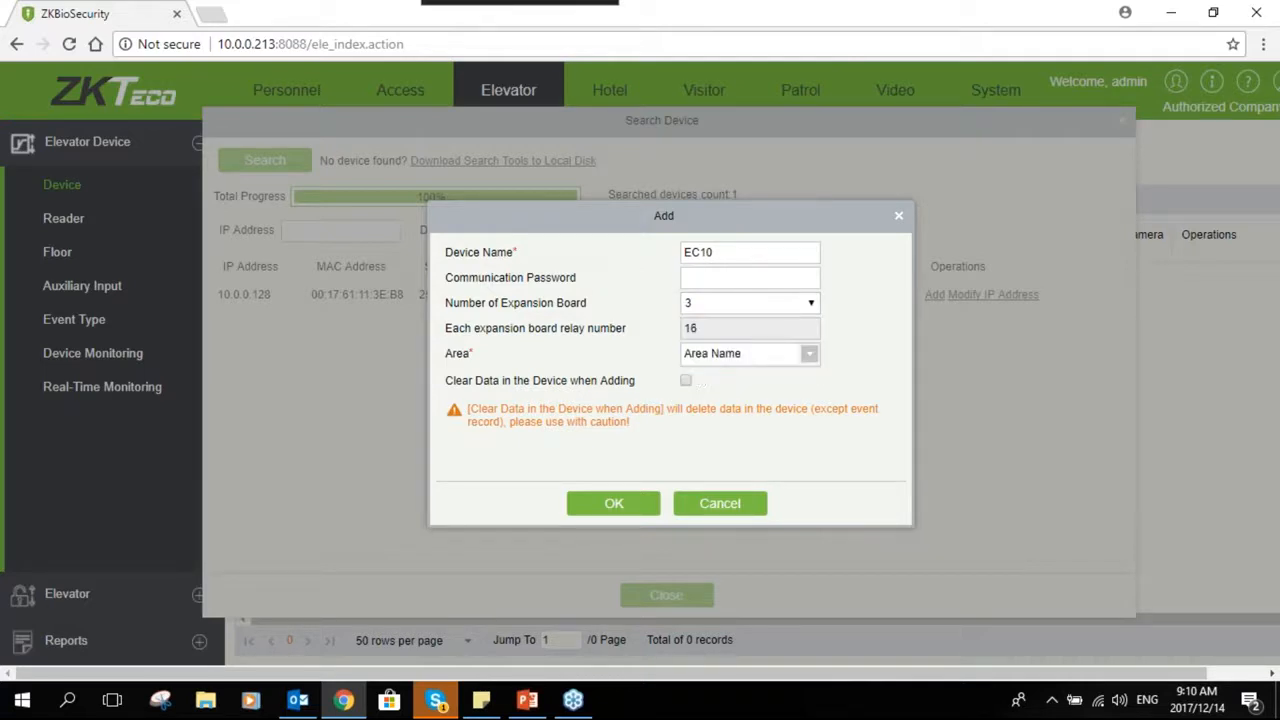
left_click(697, 304)
left_click(692, 320)
left_click(686, 383)
left_click(687, 383)
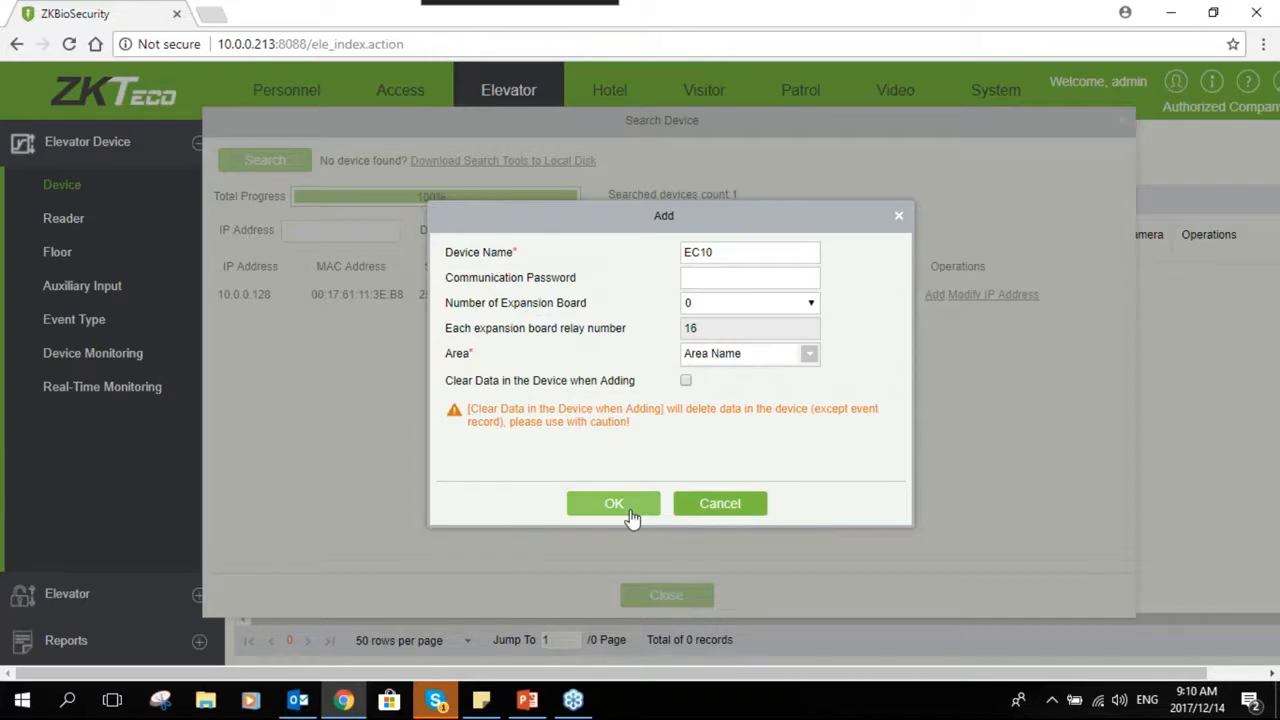
- Confirm adding the device, acknowledge both prompts, and close the device search
left_click(614, 505)
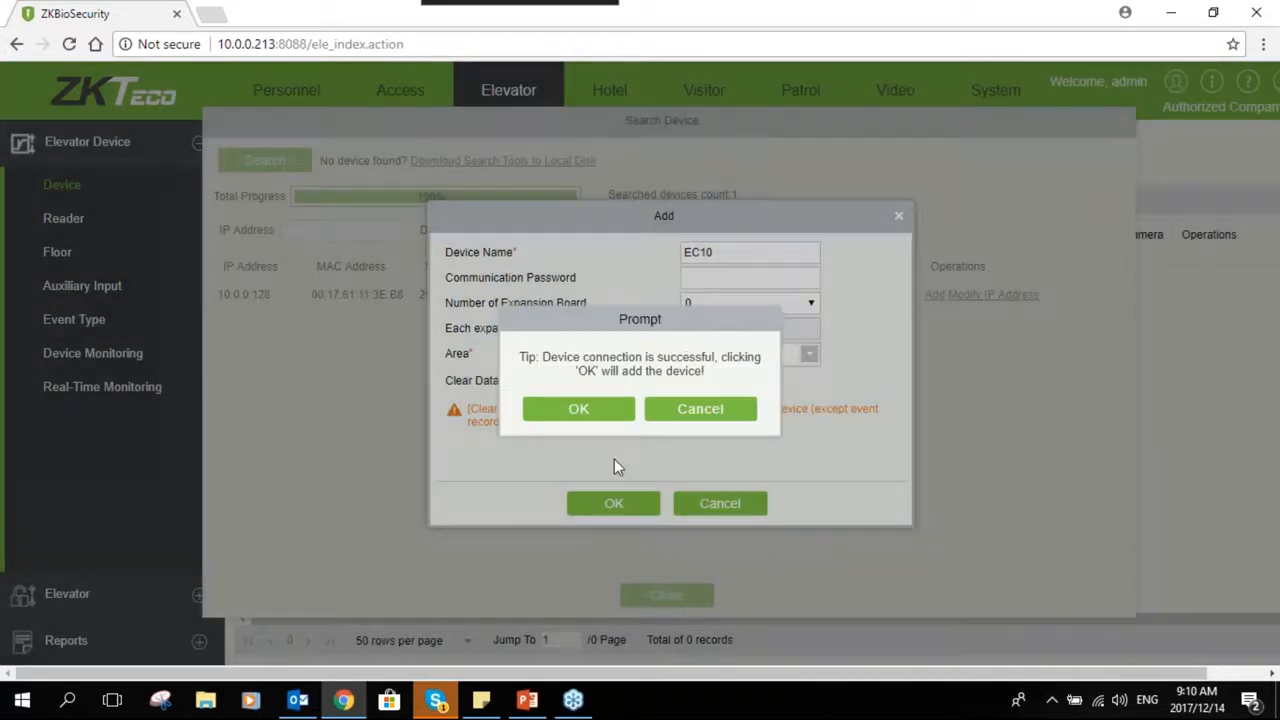
left_click(580, 410)
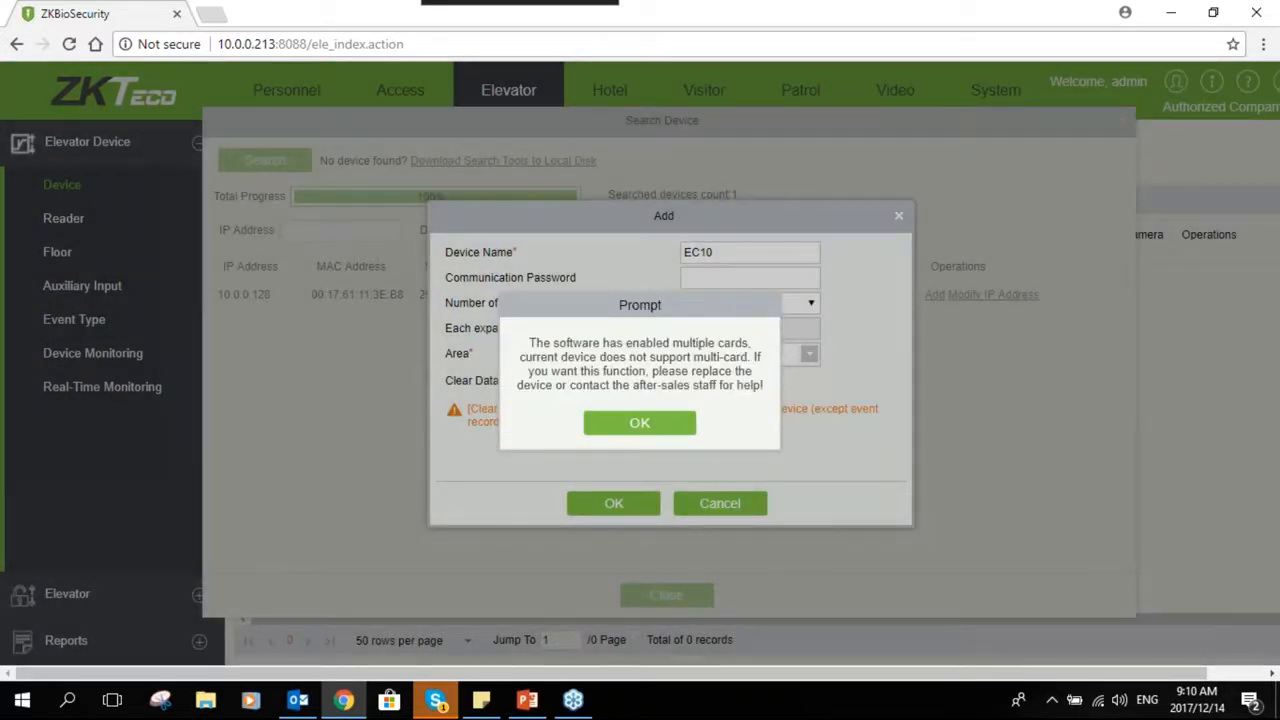
left_click(651, 432)
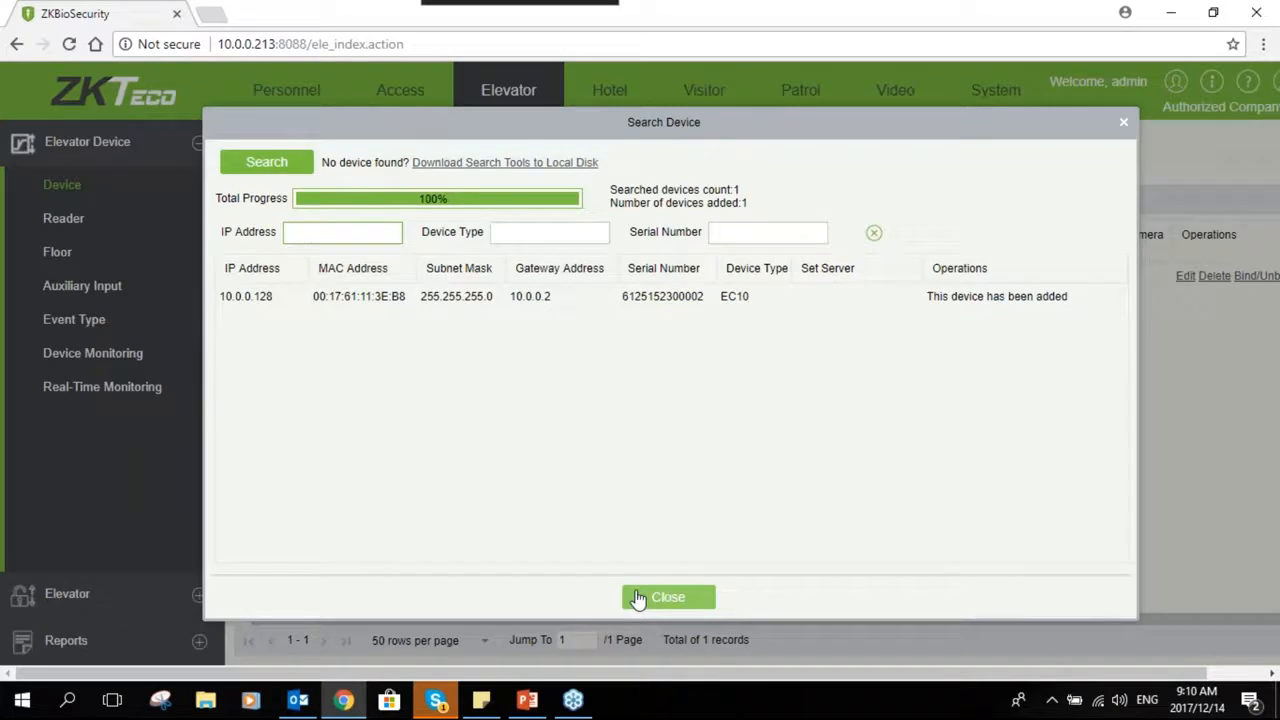
left_click(638, 600)
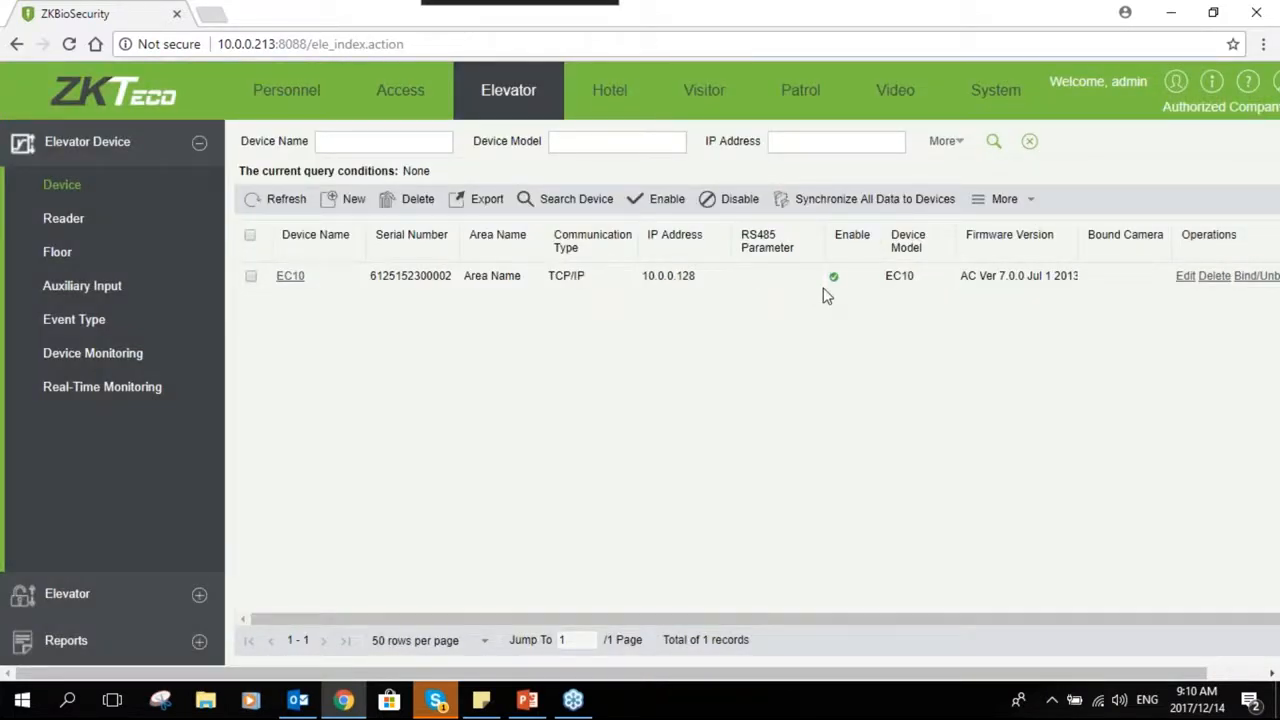
- Select the EC10 device and browse its additional operations menu
left_click(251, 277)
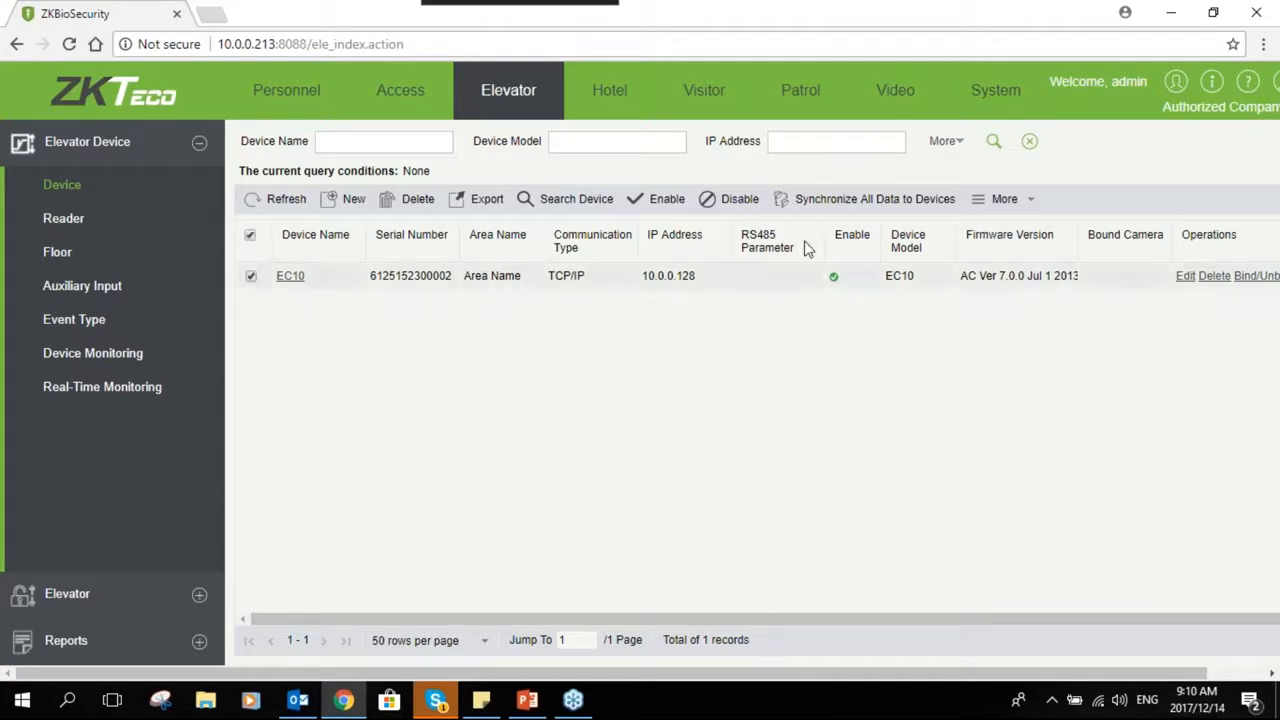
left_click(1034, 203)
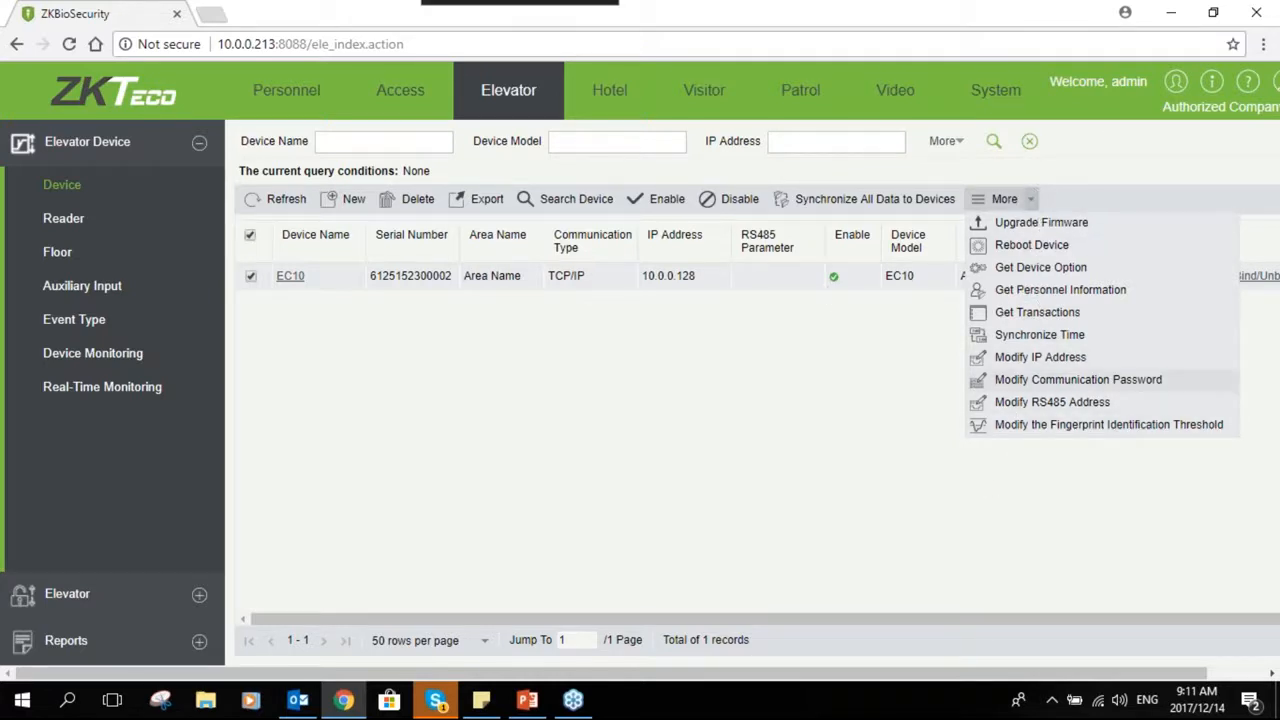
left_click(688, 396)
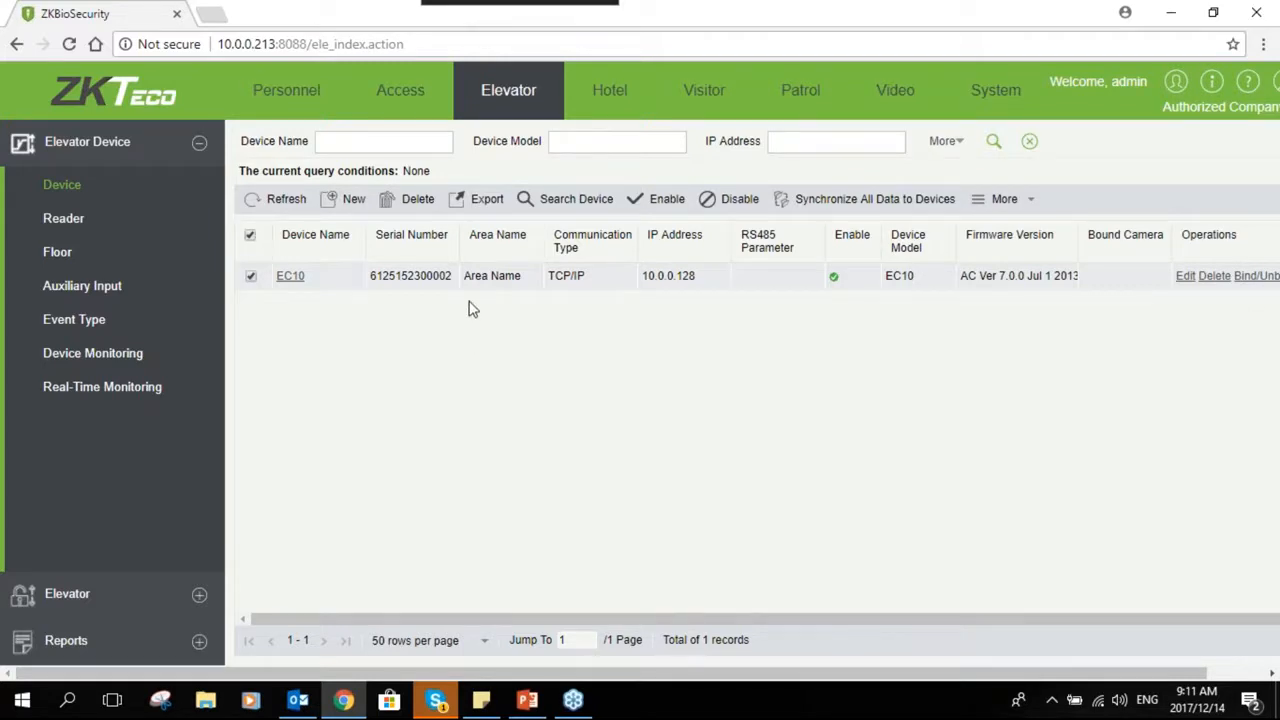
- Edit the EC10-Reader, keep Card or Fingerprint verification, and copy its settings to All Readers of all Devices
left_click(108, 226)
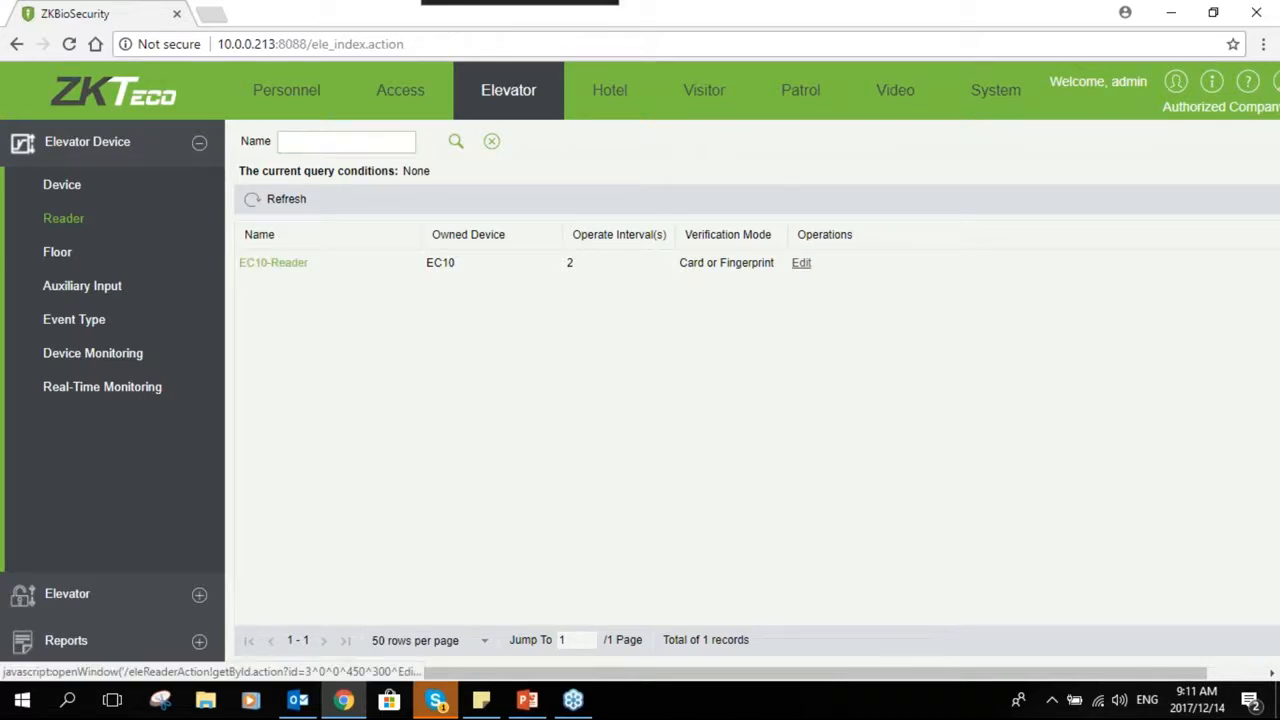
left_click(273, 262)
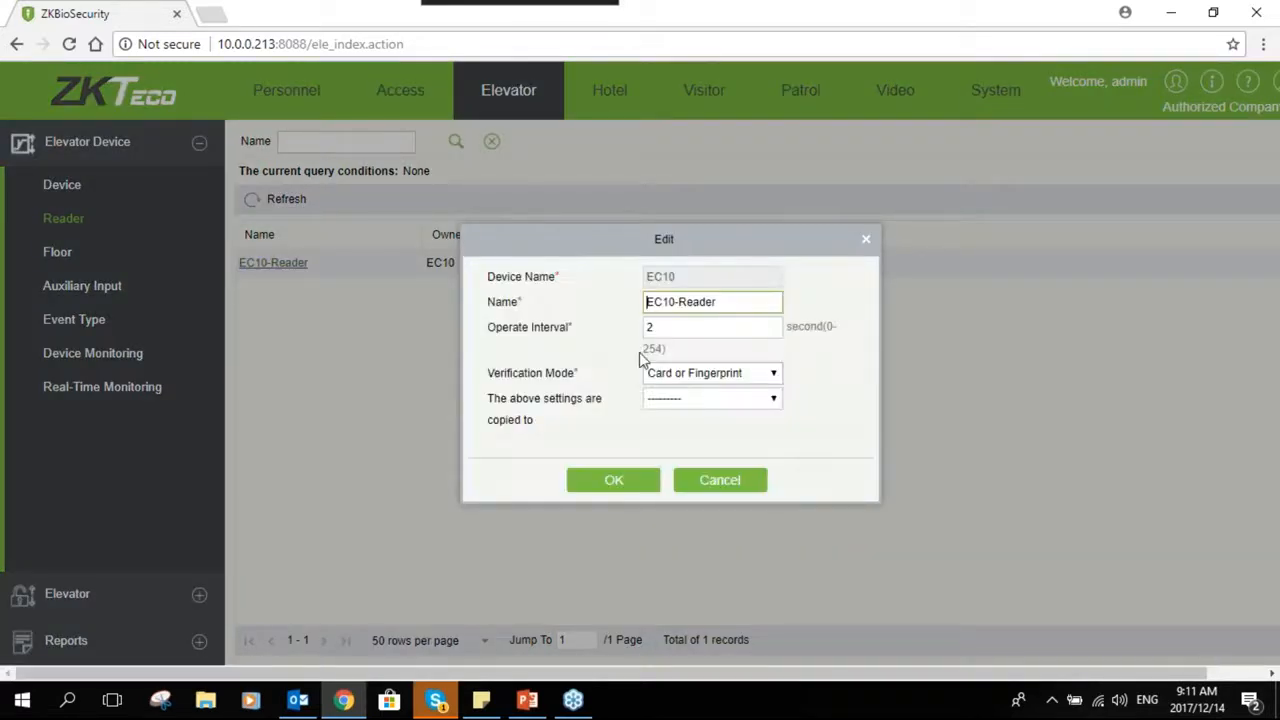
left_click(727, 376)
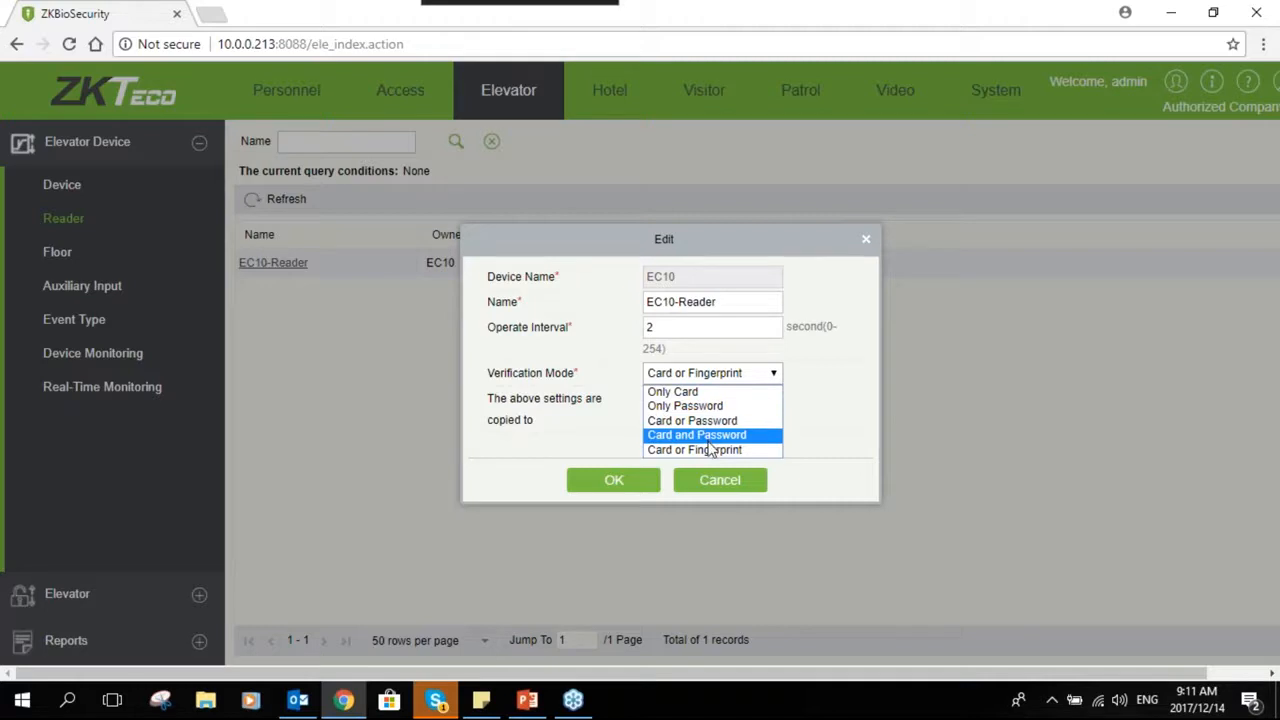
left_click(807, 386)
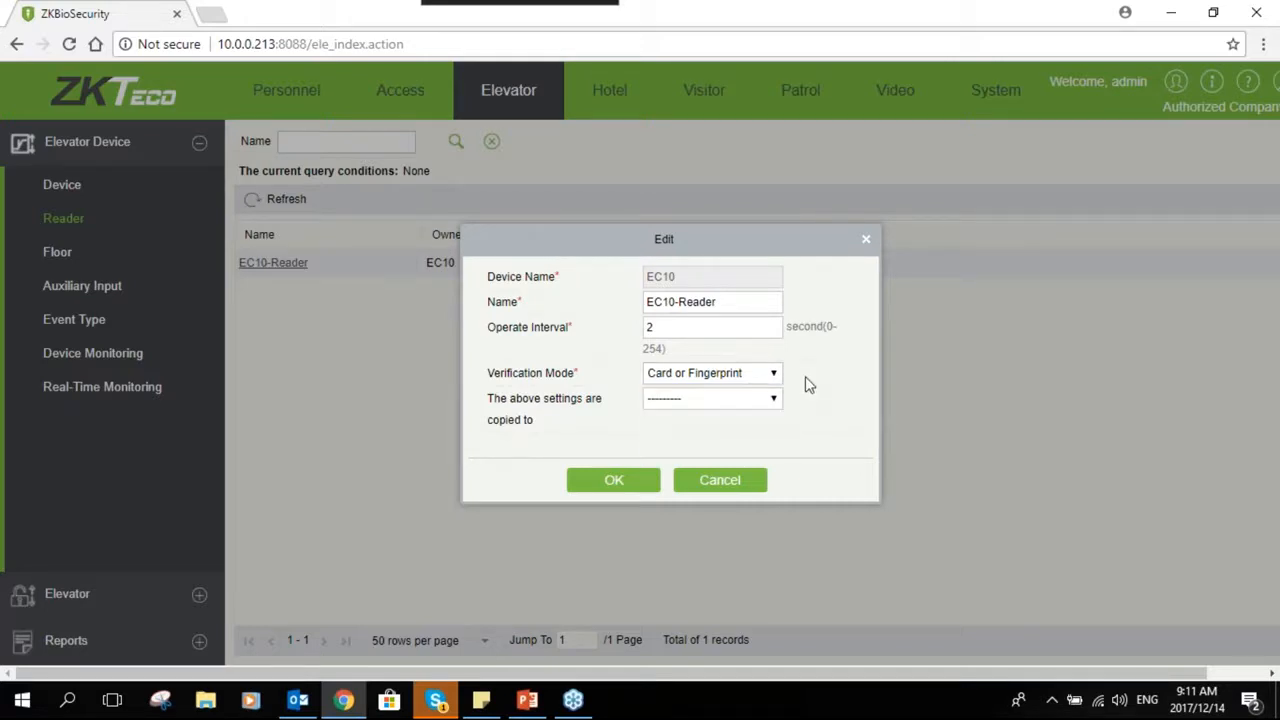
left_click(684, 400)
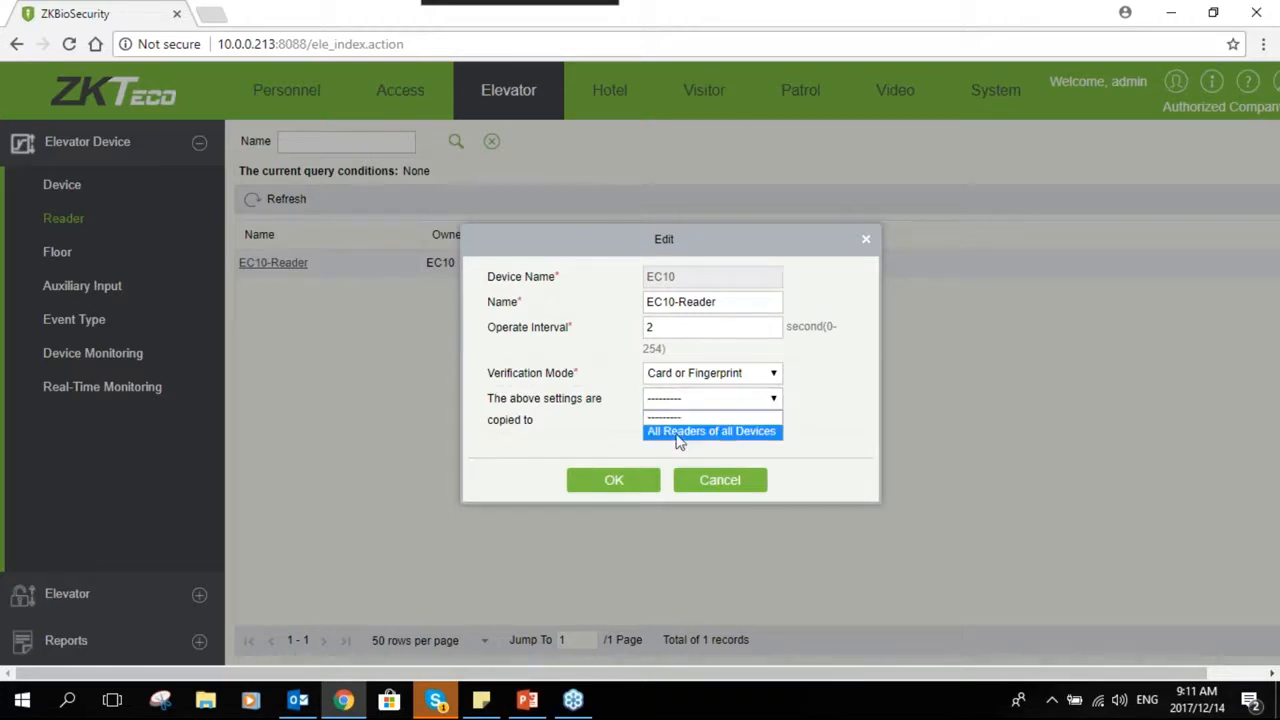
left_click(681, 431)
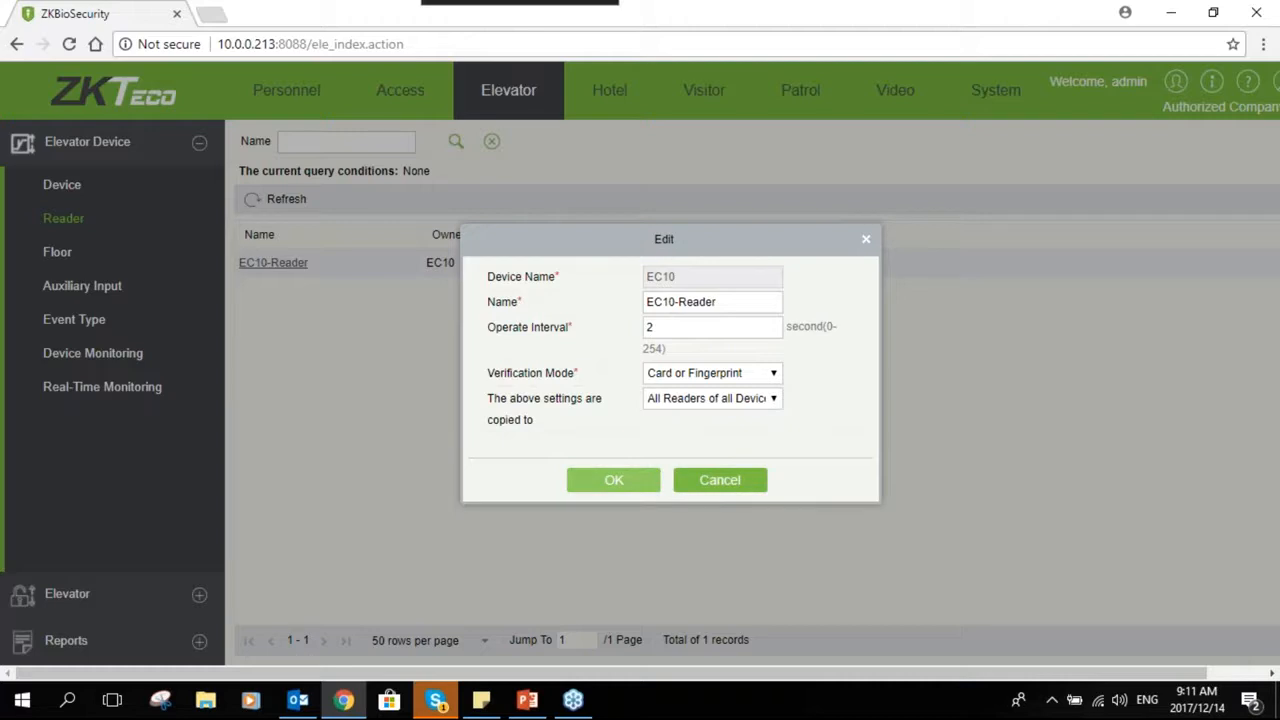
left_click(613, 480)
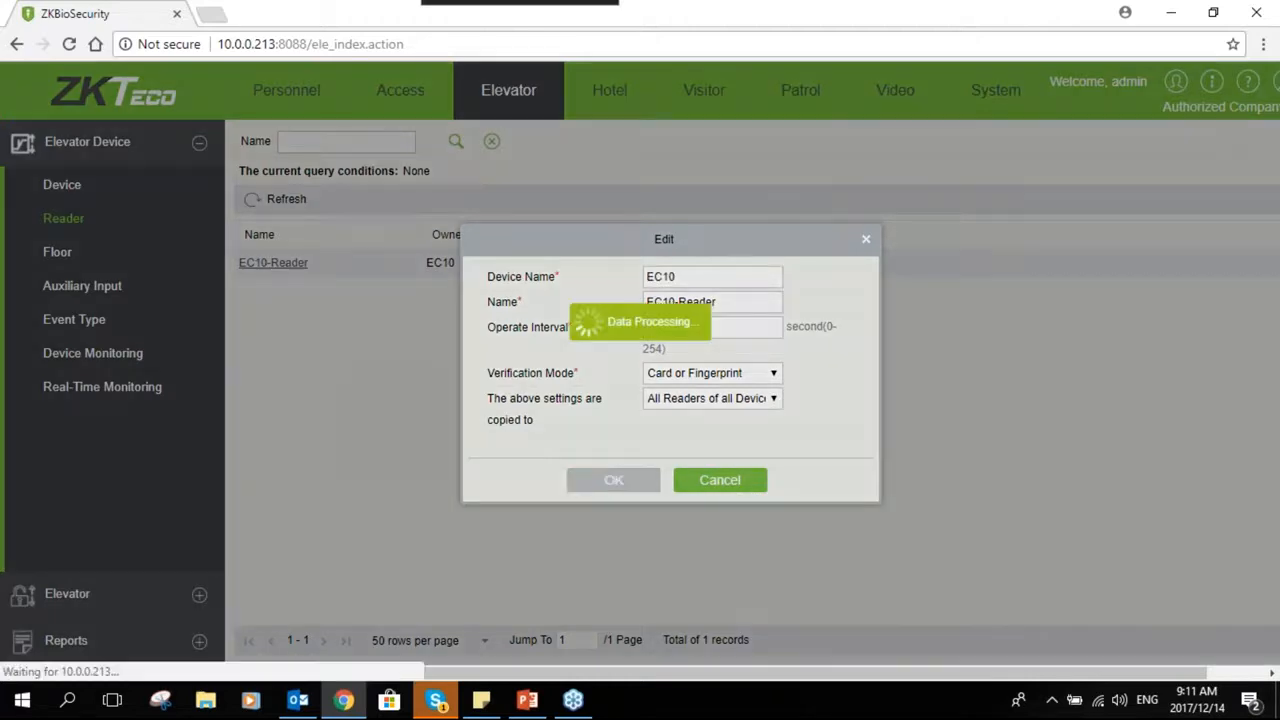
- Rename floor 1 of the EC10 to Floor-1 with the 24-Hour Accessible time zone
left_click(85, 254)
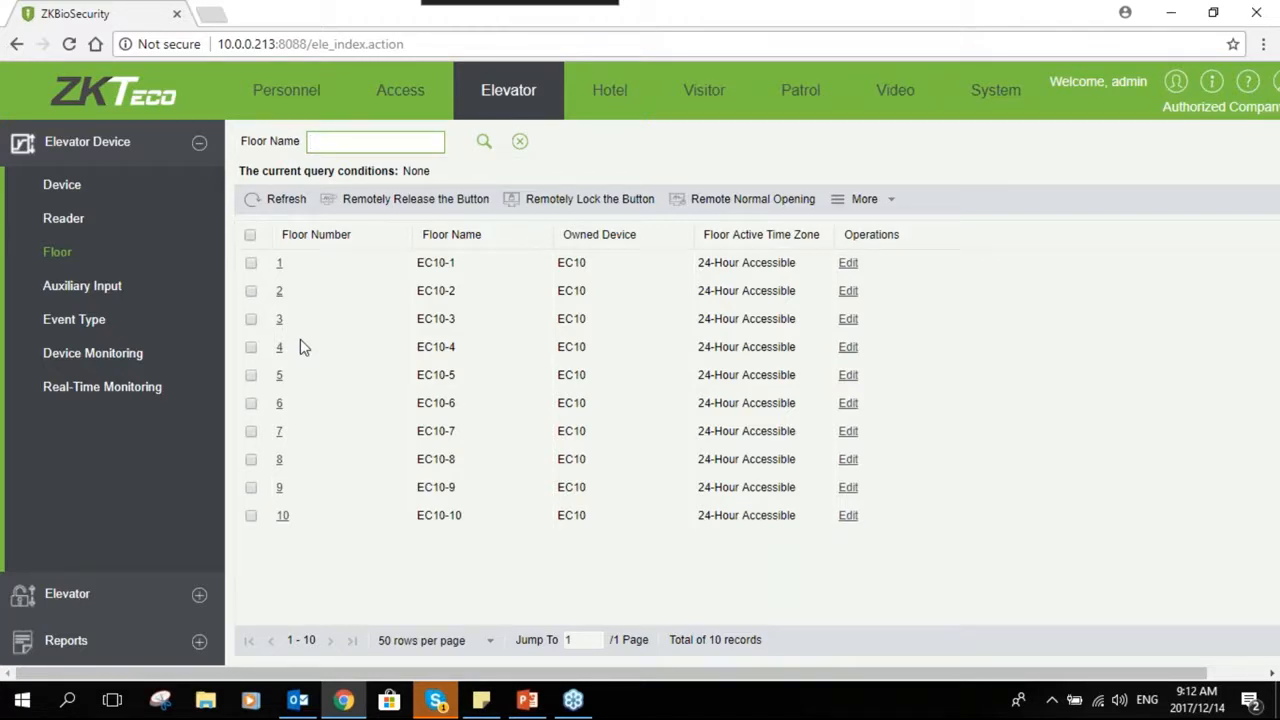
left_click(280, 265)
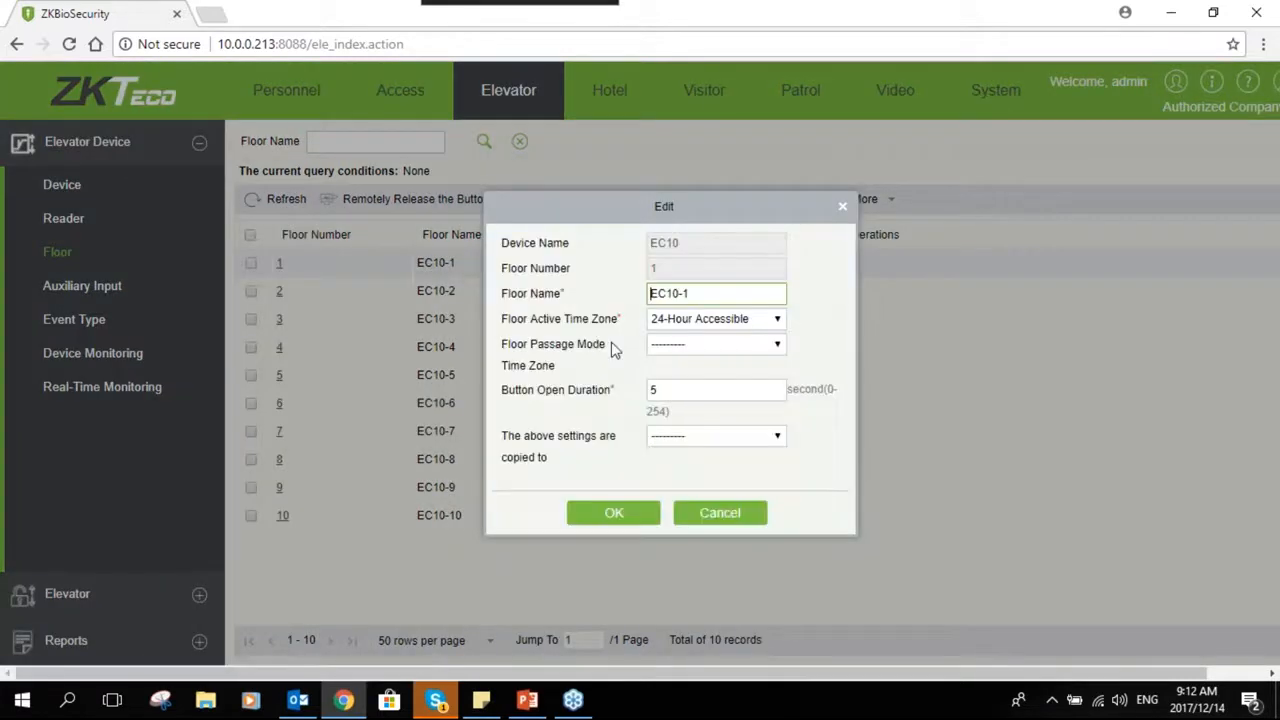
key("shift+Right")
key("shift+Right")
key("shift+Right")
key("shift+Right")
type("Floor")
left_click(709, 326)
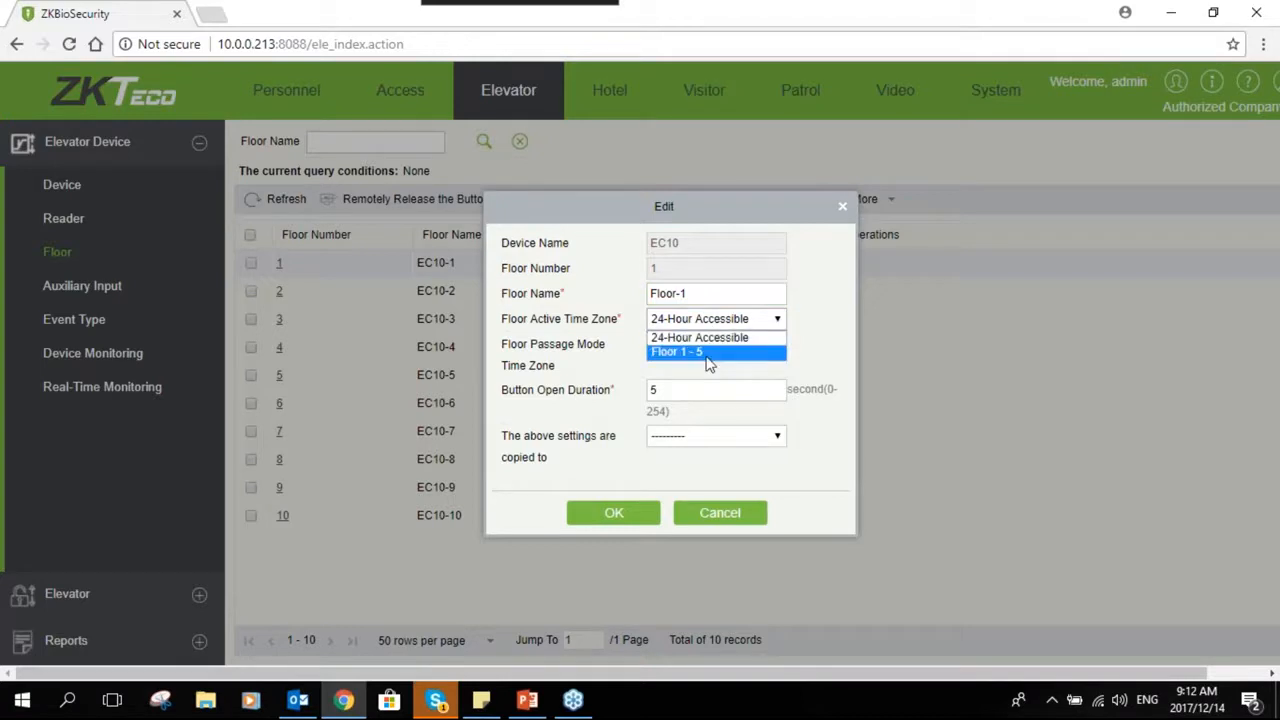
left_click(712, 340)
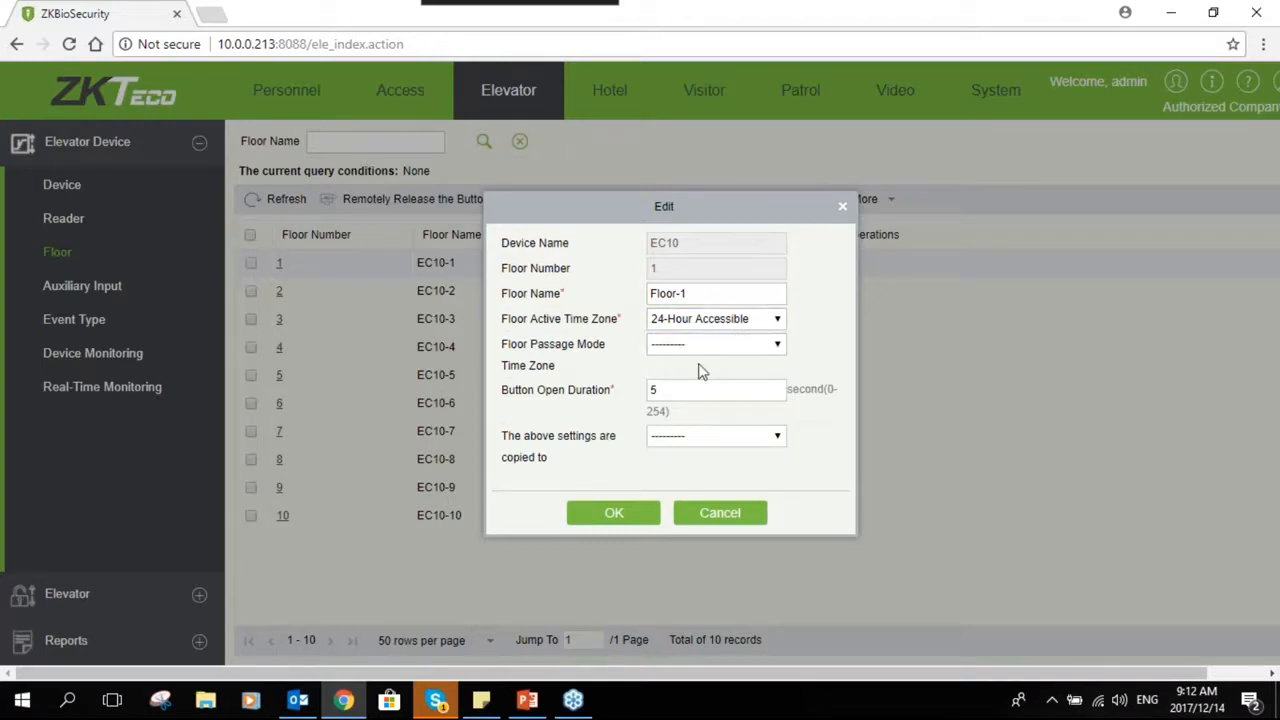
left_click(628, 516)
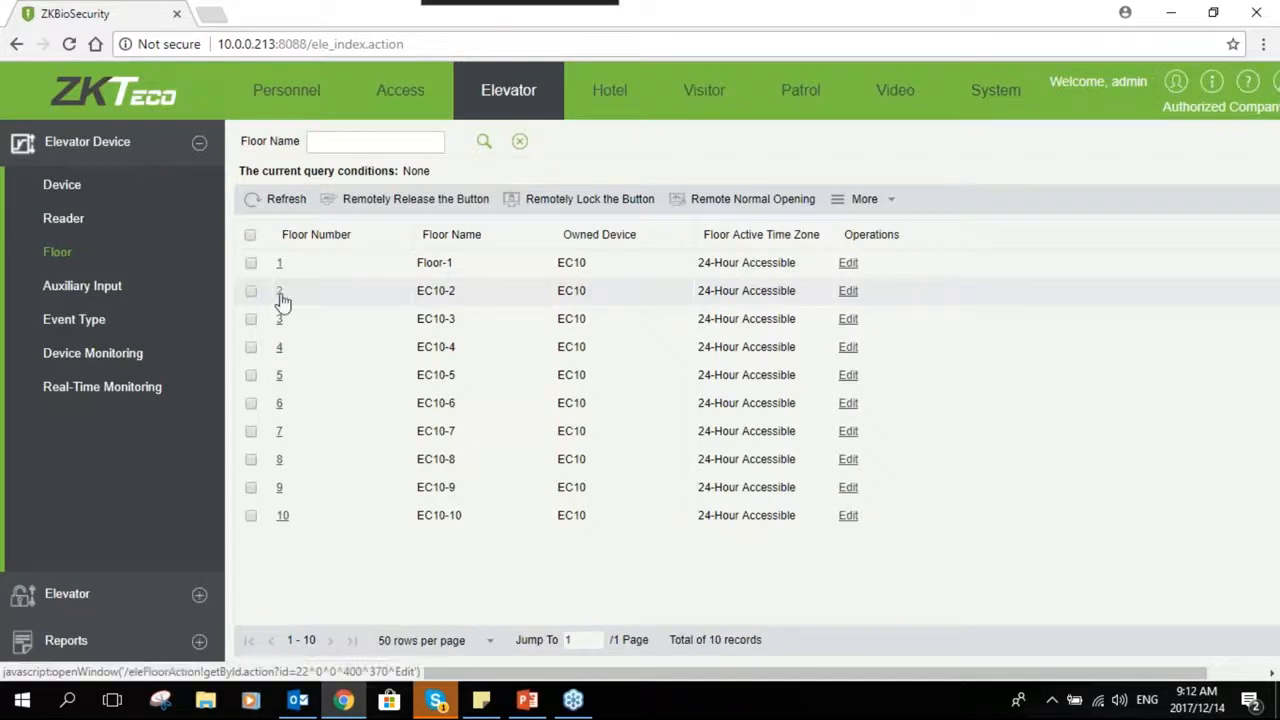
- Rename floor 2 to Floor-2
left_click(280, 292)
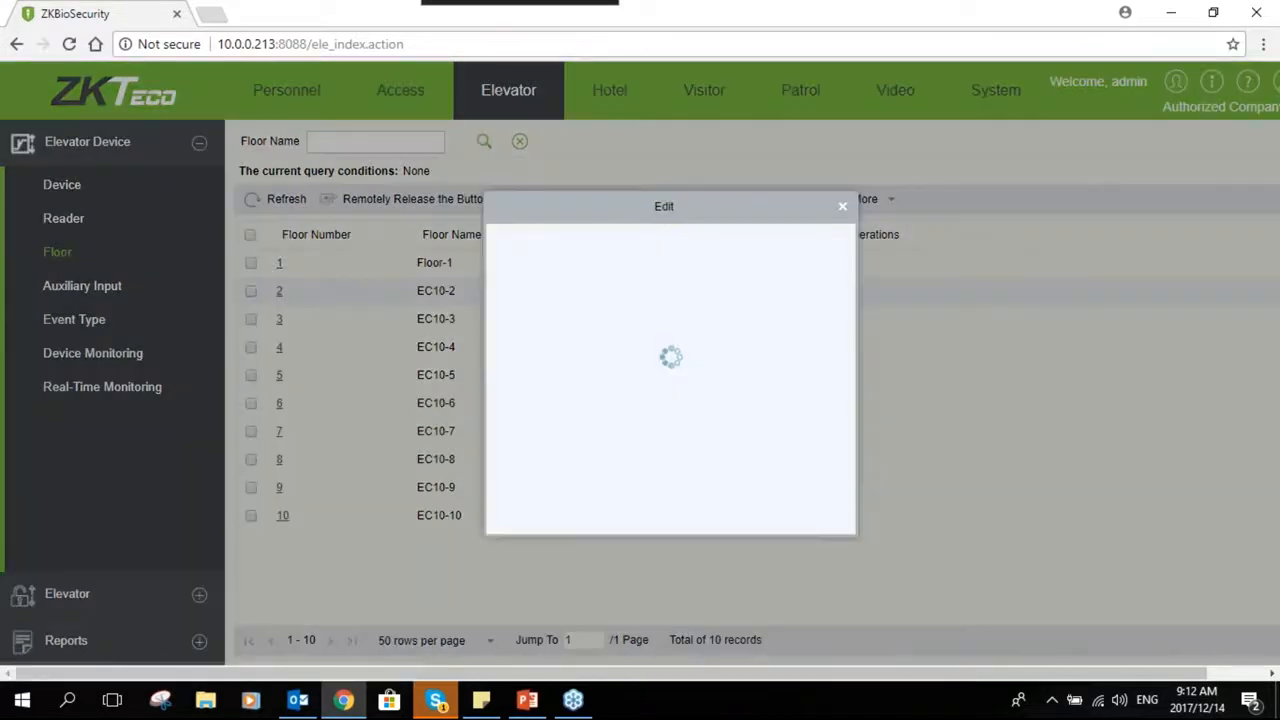
left_click_drag(679, 297, 586, 303)
type("Floor-2")
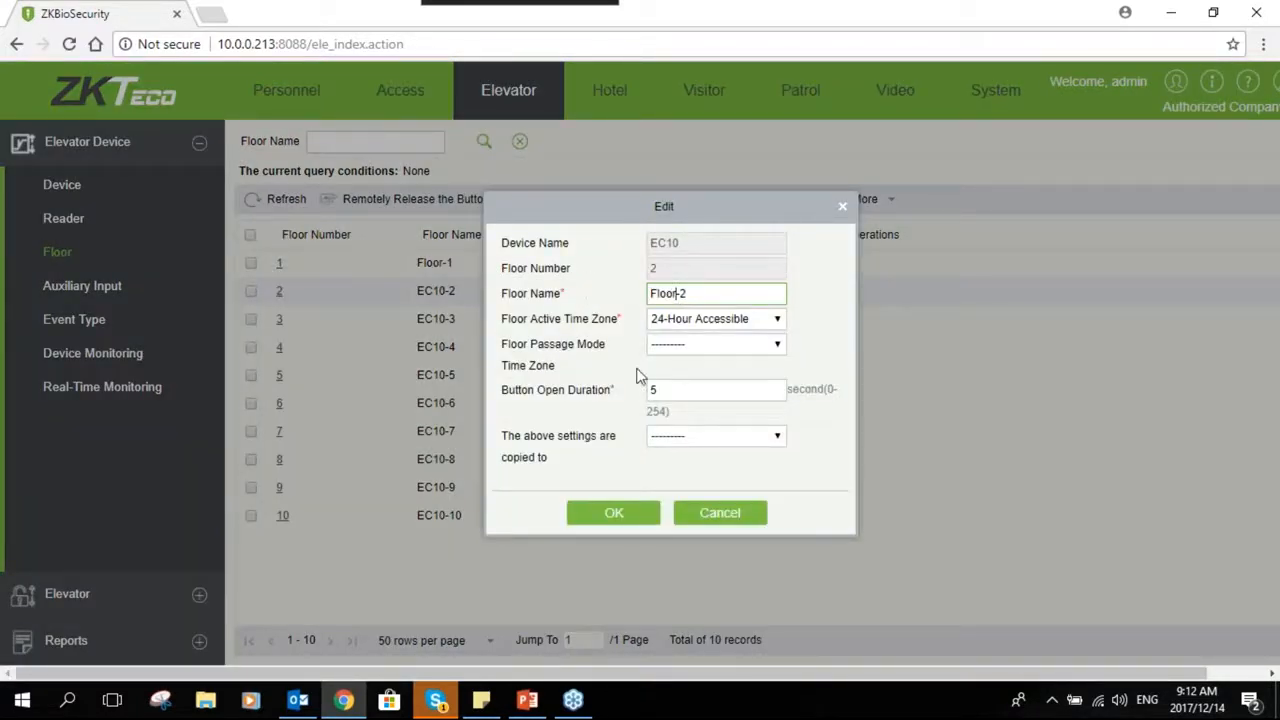
left_click(612, 515)
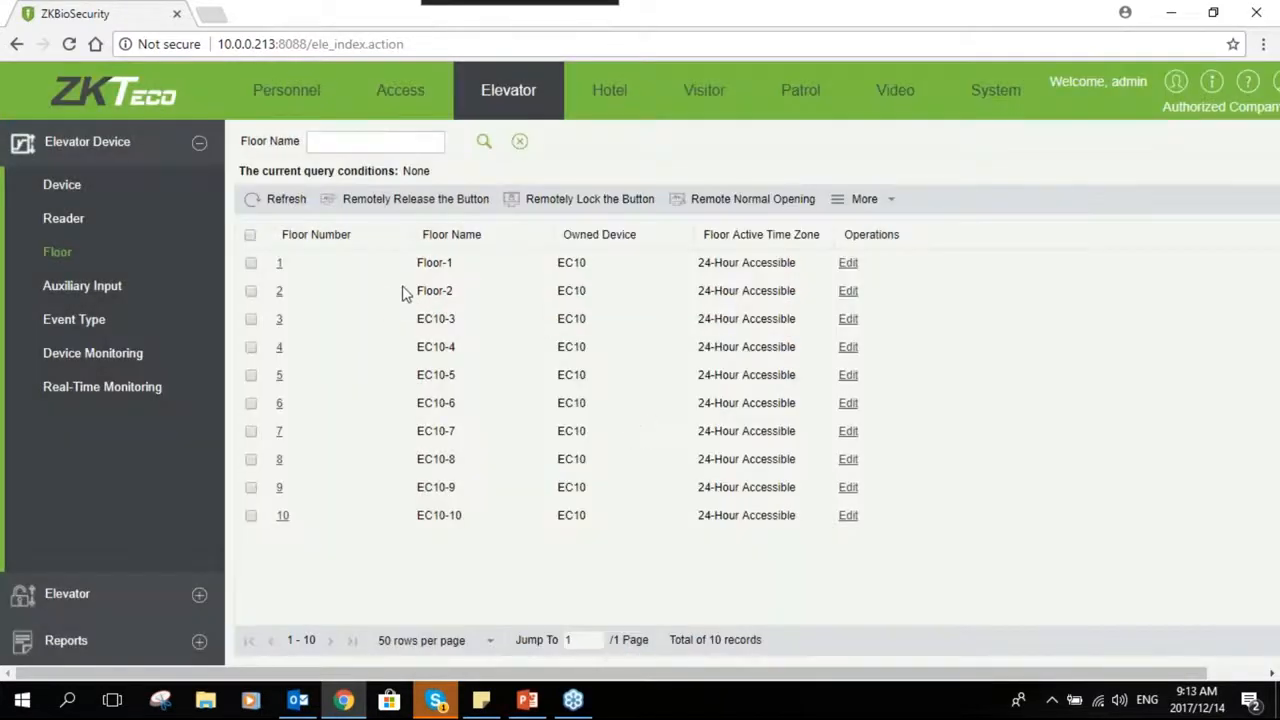
- Open the elevator auxiliary input list
left_click(251, 263)
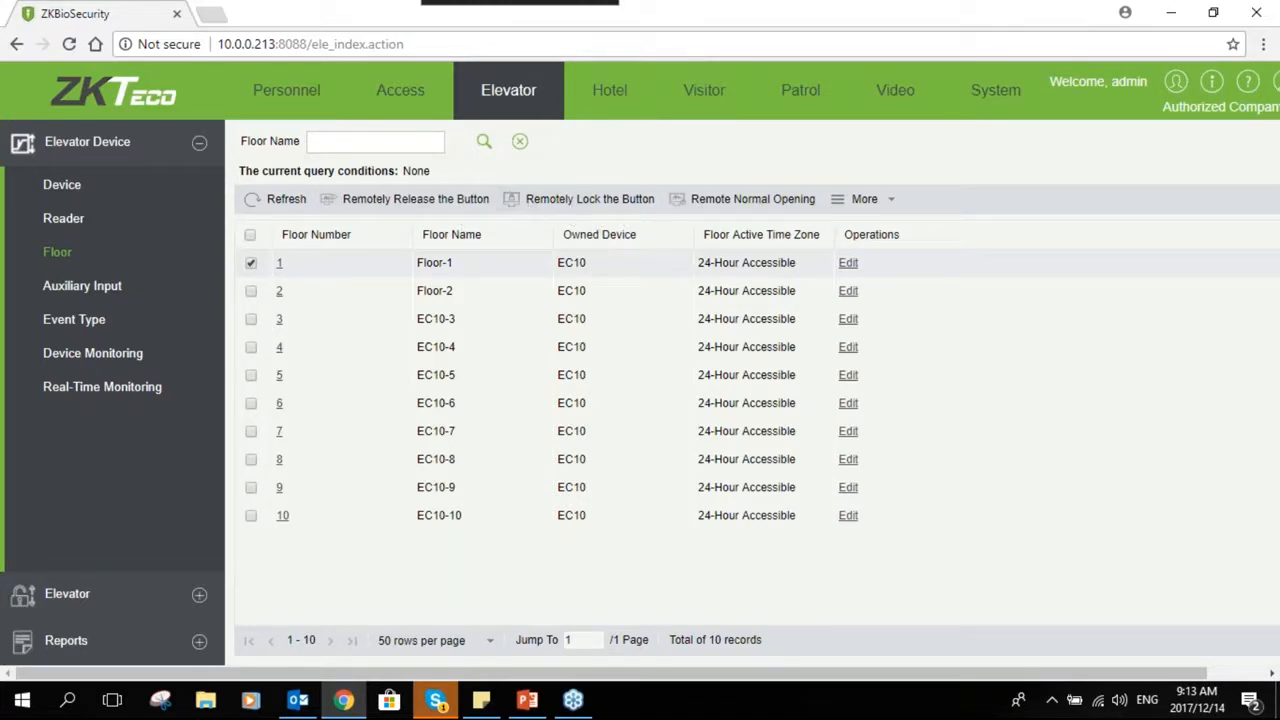
left_click(251, 264)
left_click(114, 290)
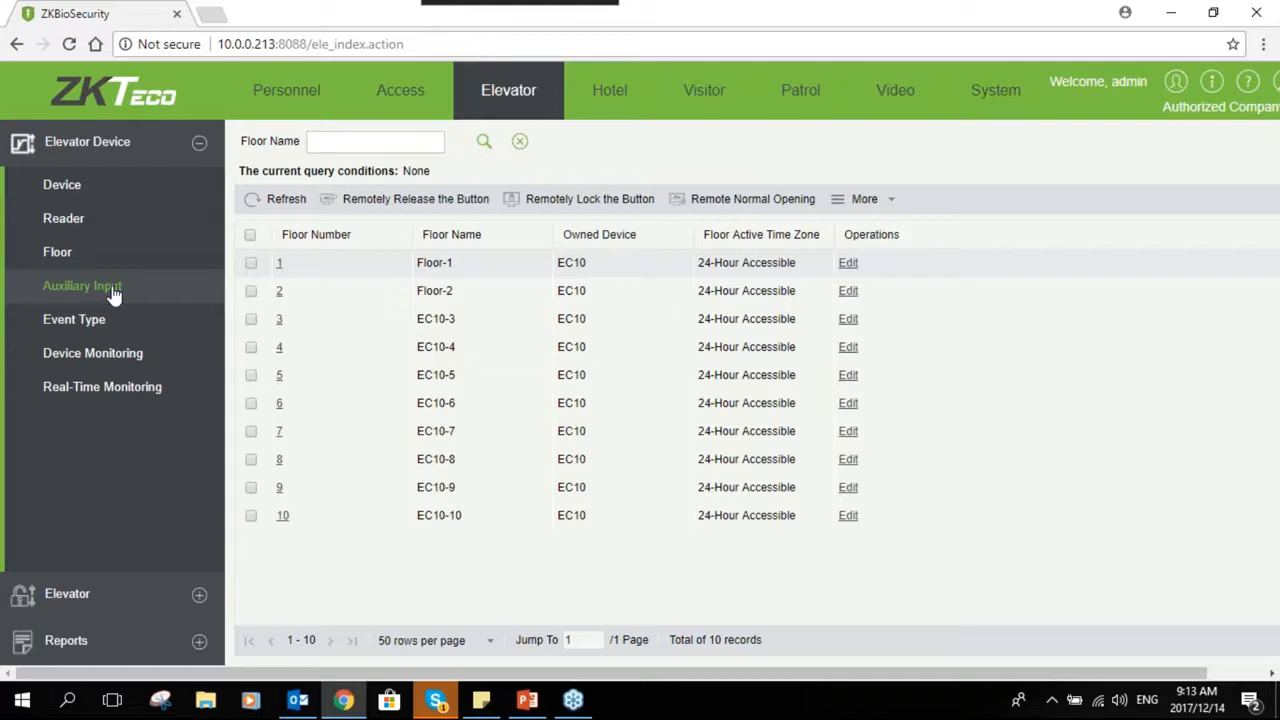
left_click(113, 290)
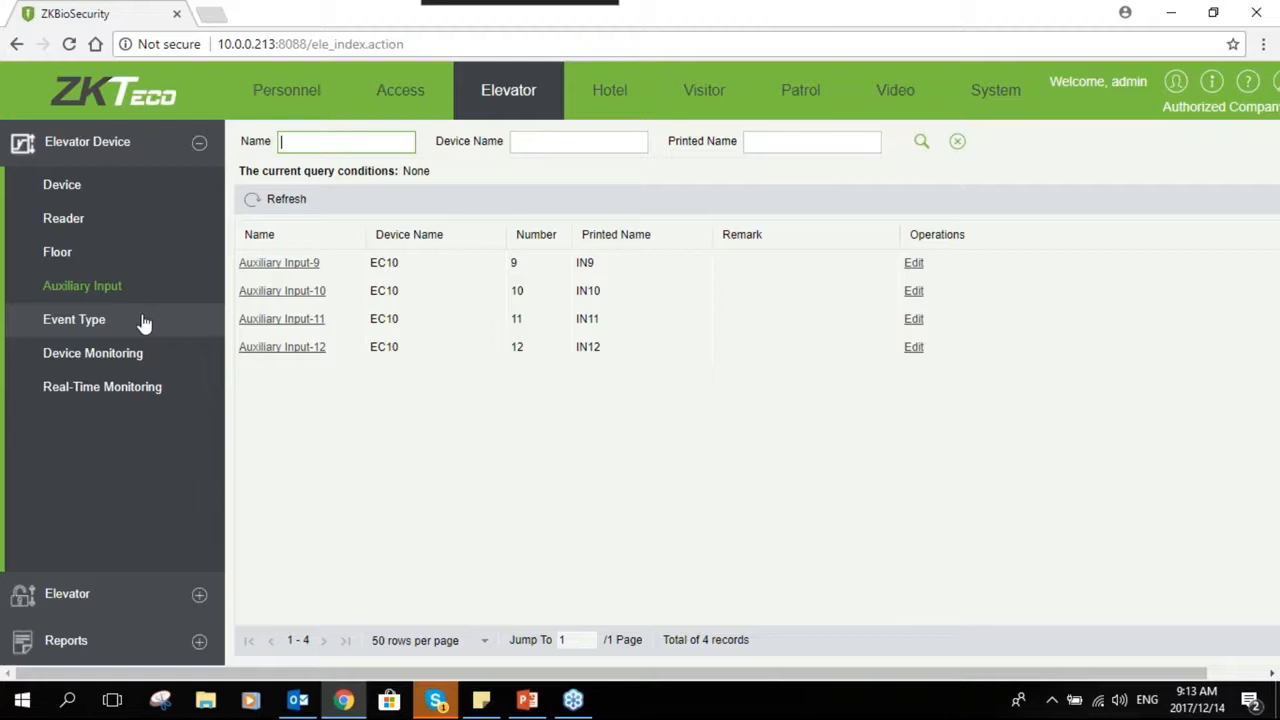
- Browse the list of elevator event types for the EC10
left_click(80, 320)
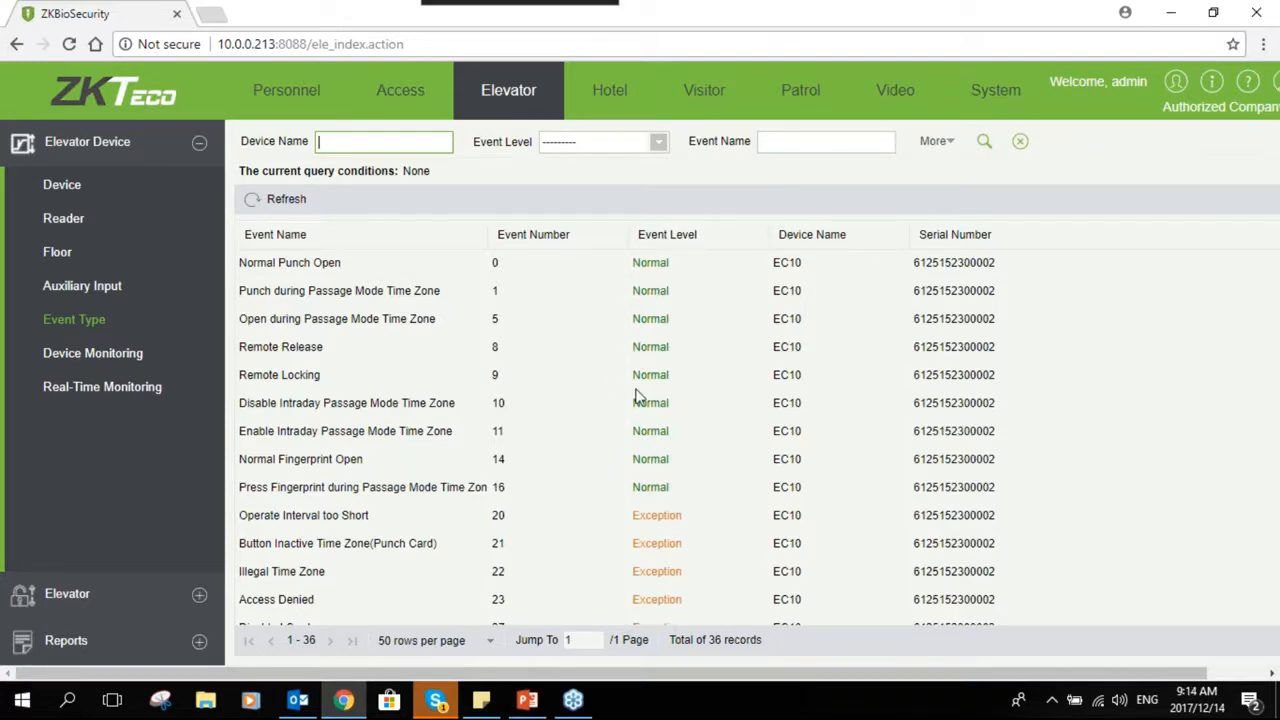
scroll(660, 458, "down", 1)
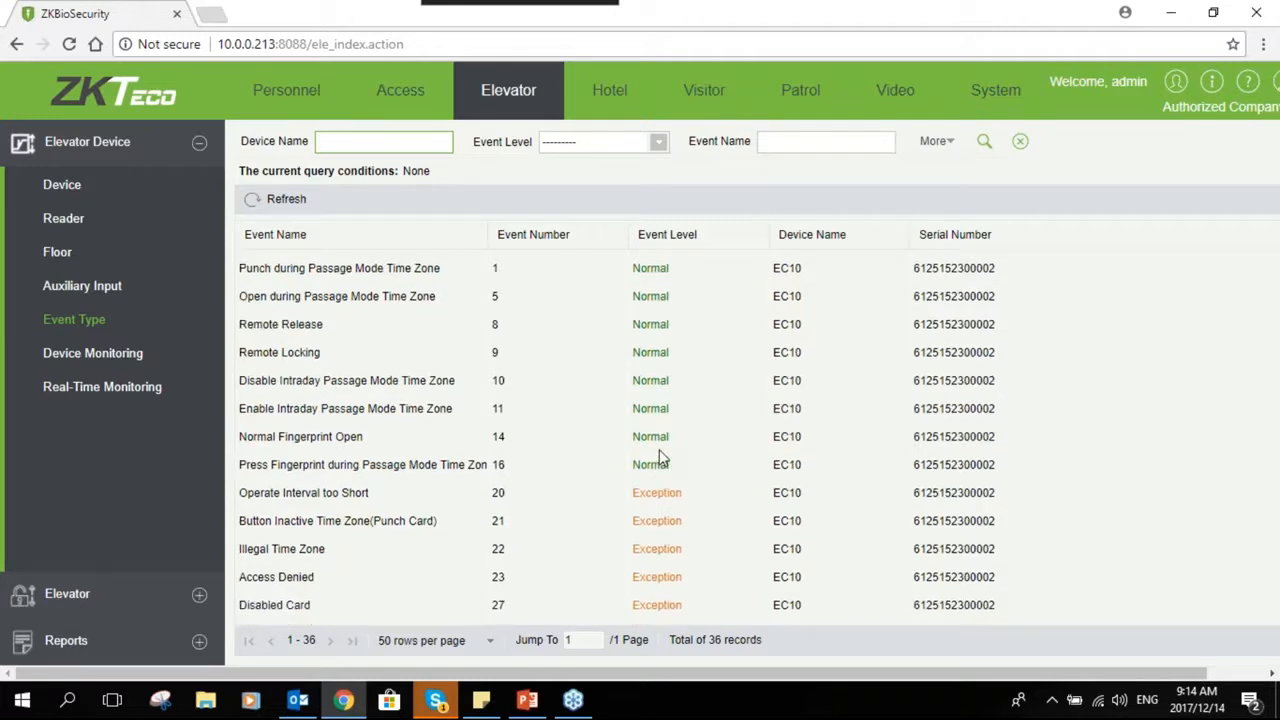
scroll(660, 458, "down", 3)
scroll(670, 510, "down", 1)
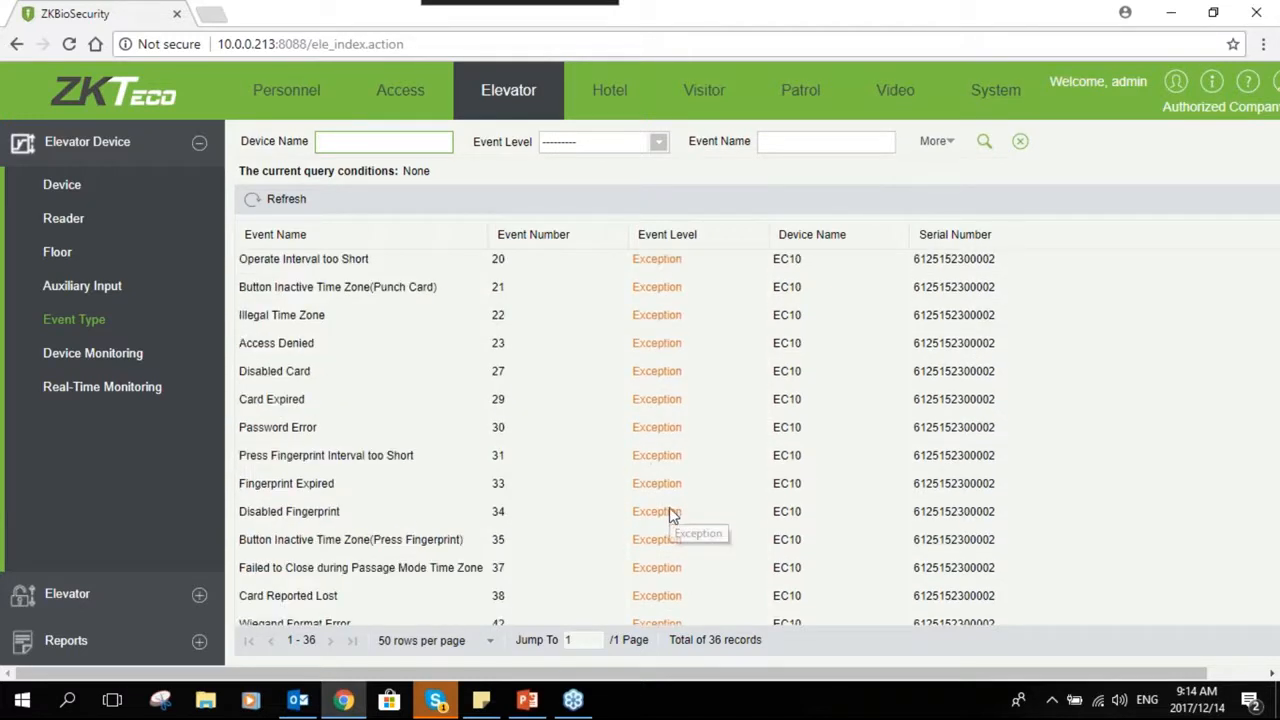
scroll(670, 514, "down", 5)
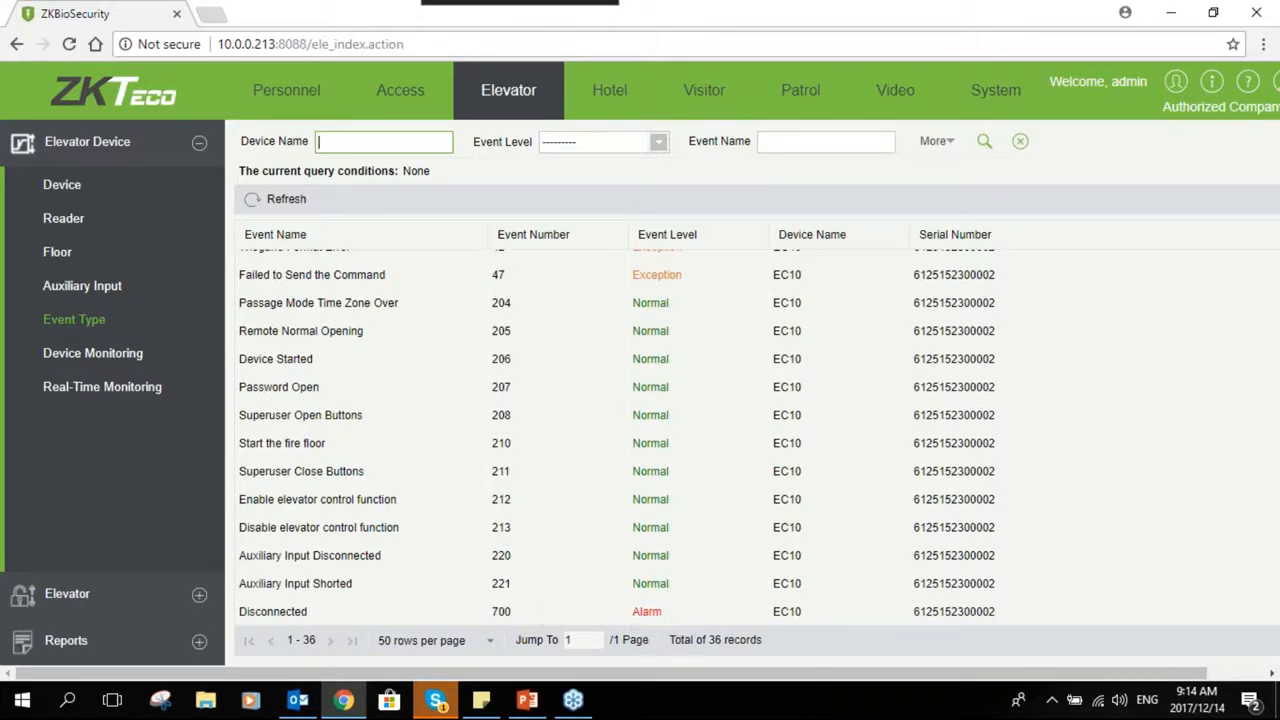
- Open device monitoring and then real-time monitoring for the elevator devices
left_click(100, 354)
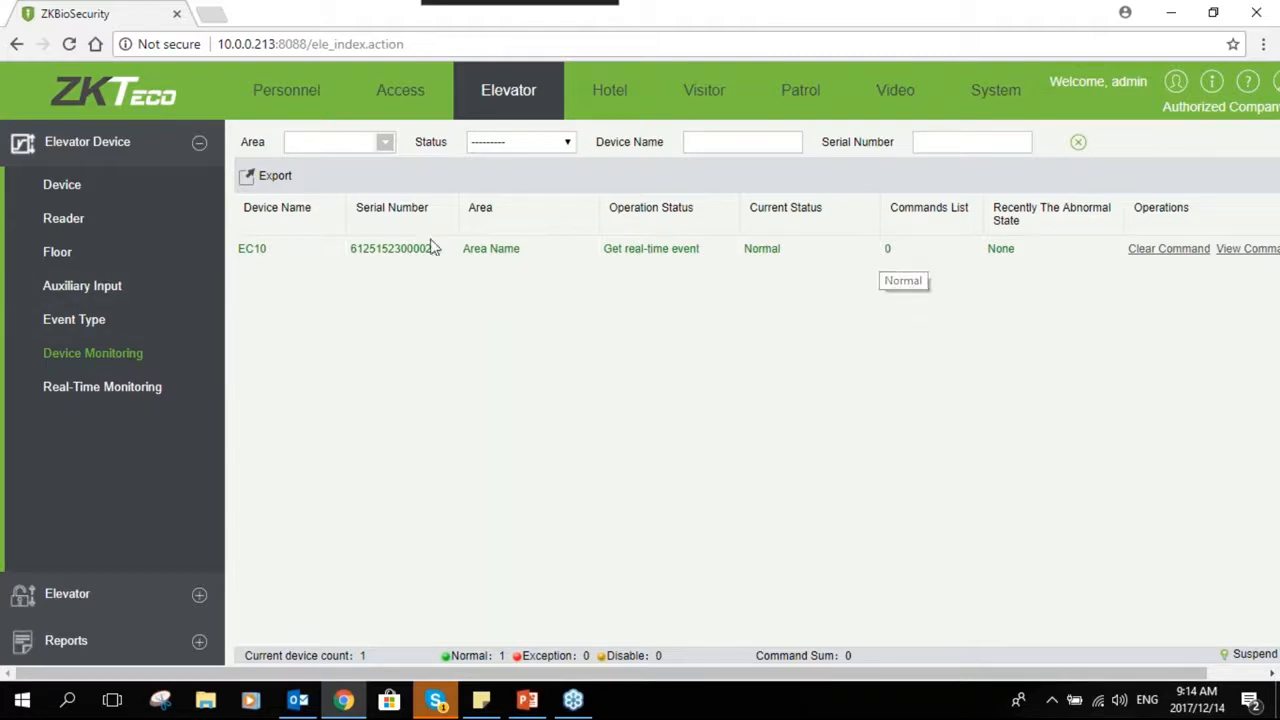
left_click(131, 392)
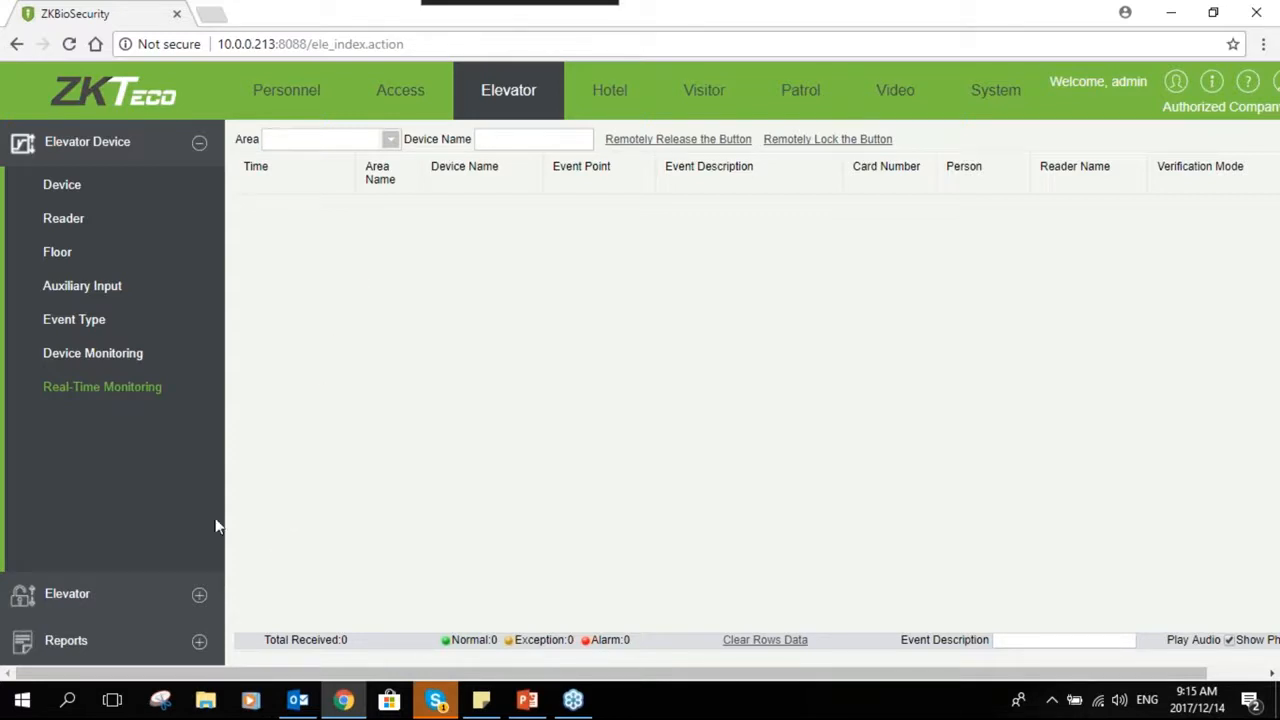
- Create a new elevator time zone with Monday's first interval running from 06:00 to 18:00
left_click(200, 599)
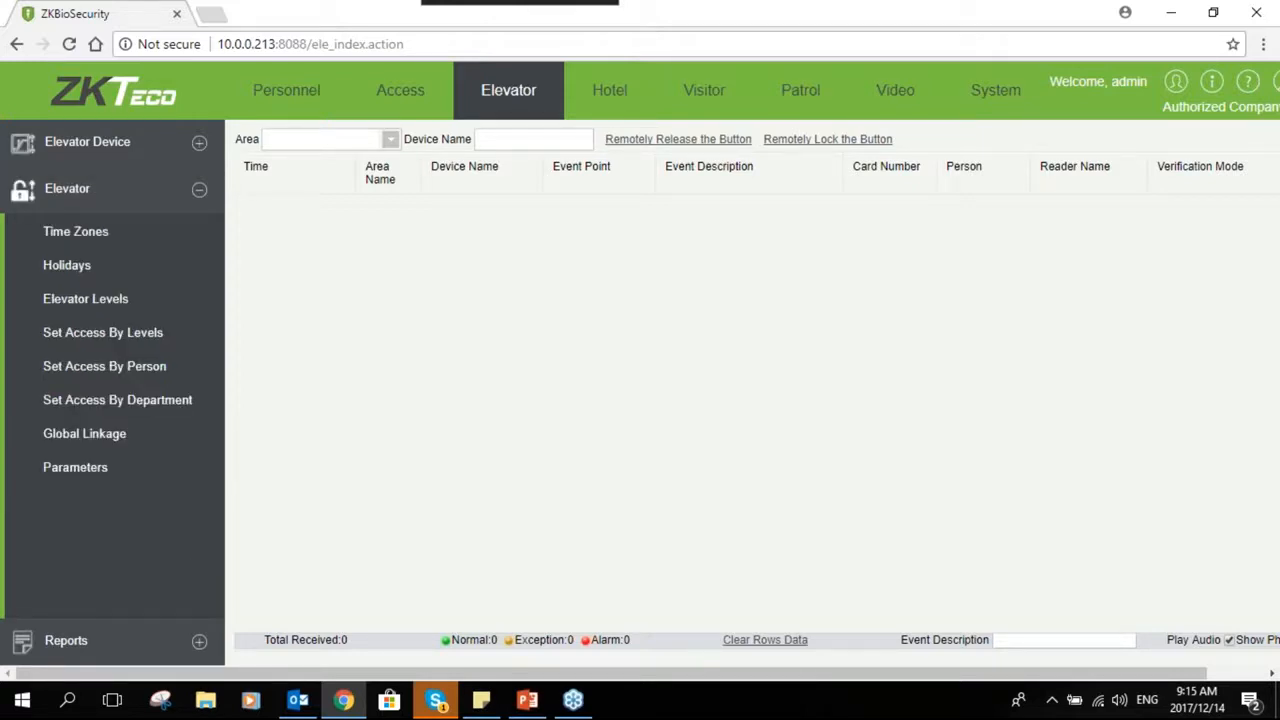
left_click(87, 248)
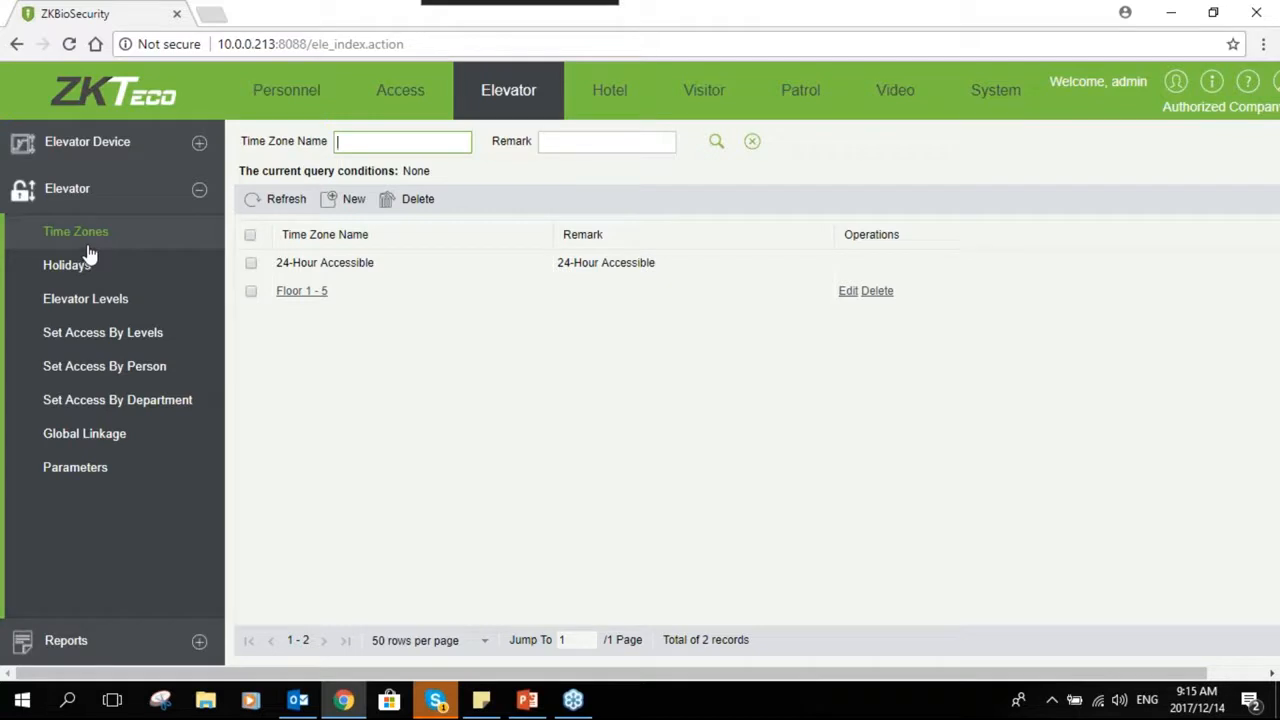
left_click(335, 199)
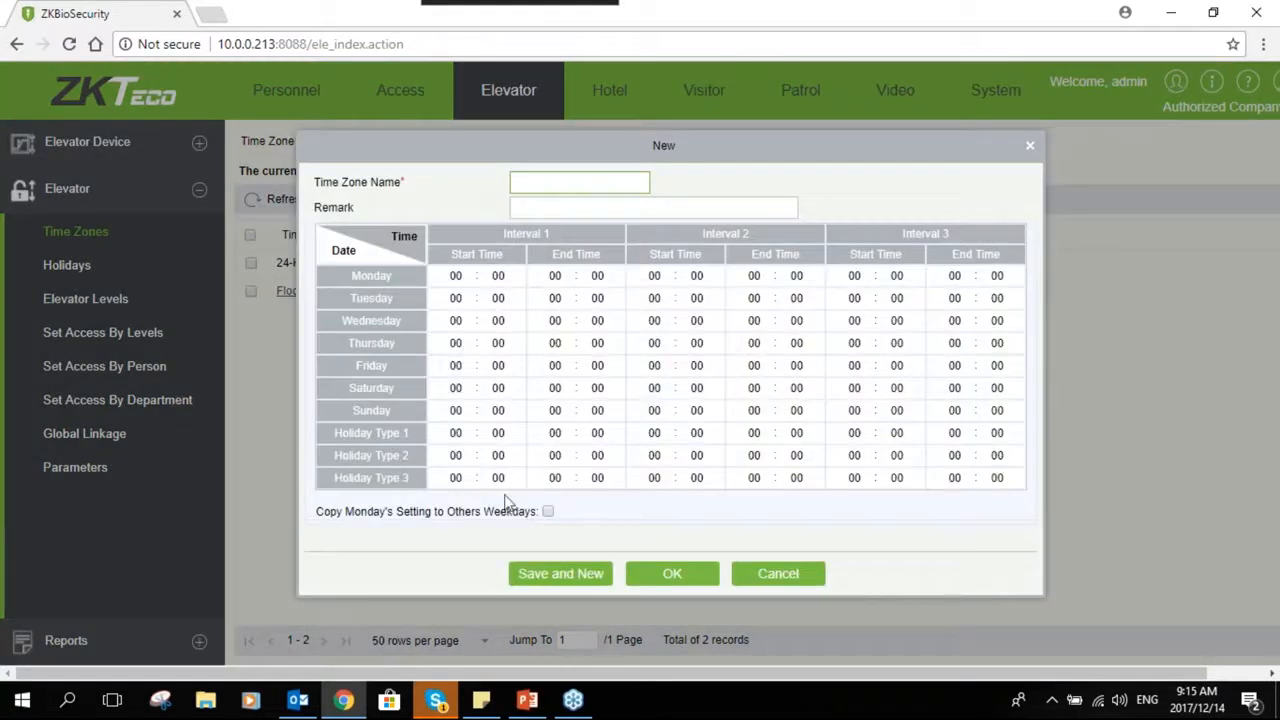
left_click(457, 276)
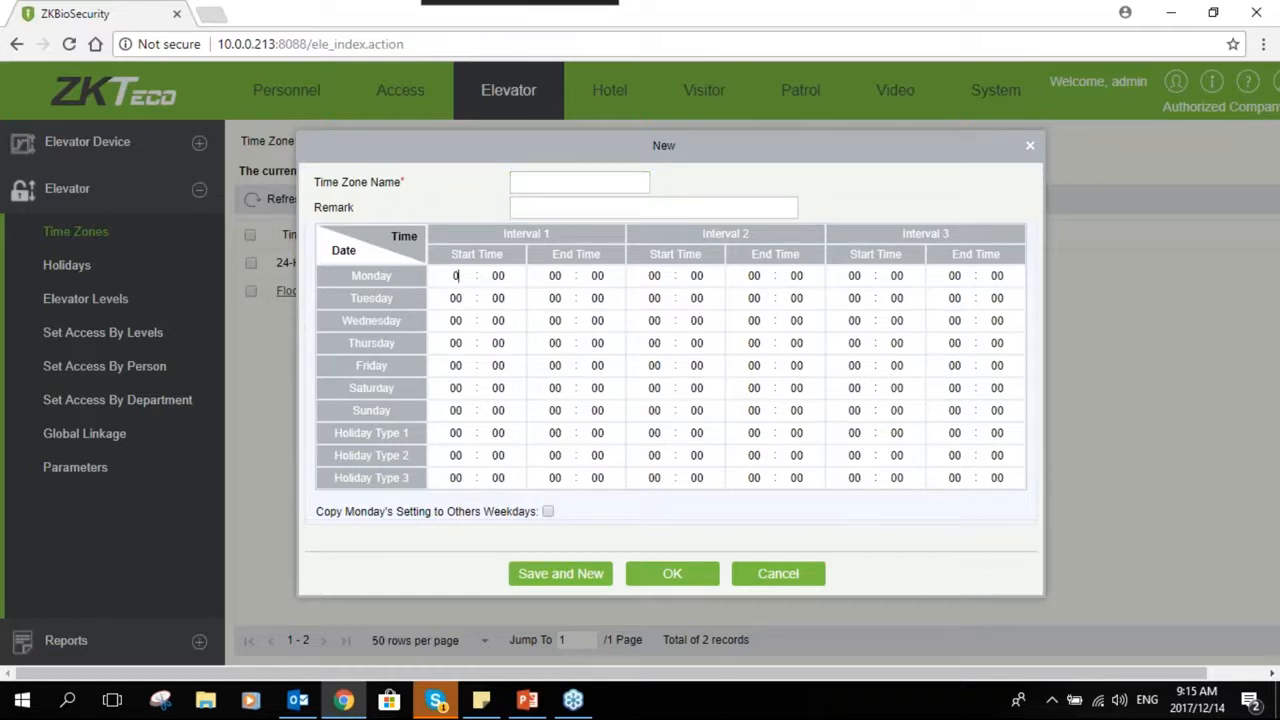
type("06")
left_click(557, 276)
type("18")
- Copy Monday's setting to the other weekdays in the time zone
left_click(548, 512)
left_click(548, 512)
left_click(452, 388)
left_click(560, 389)
left_click(457, 410)
left_click(553, 410)
left_click(455, 432)
left_click(499, 432)
left_click(455, 455)
left_click(498, 455)
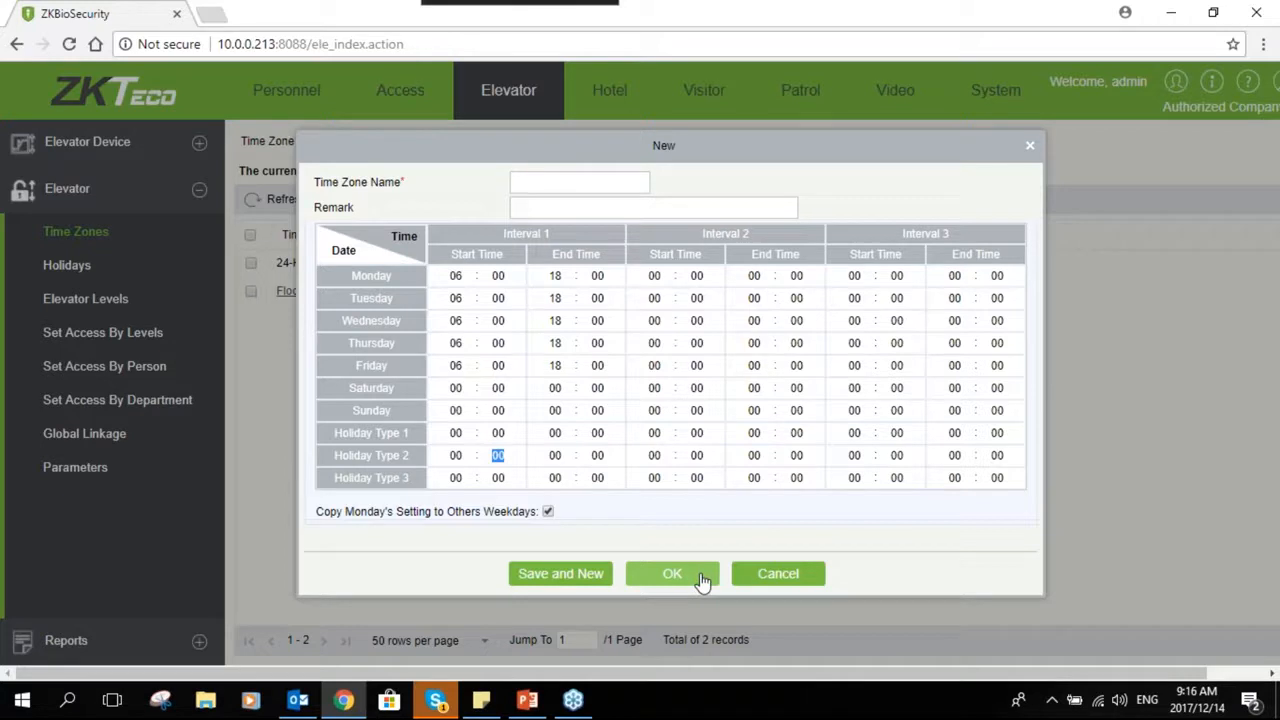
- Name the time zone Normal Hour and save it
left_click(571, 183)
type("Norma")
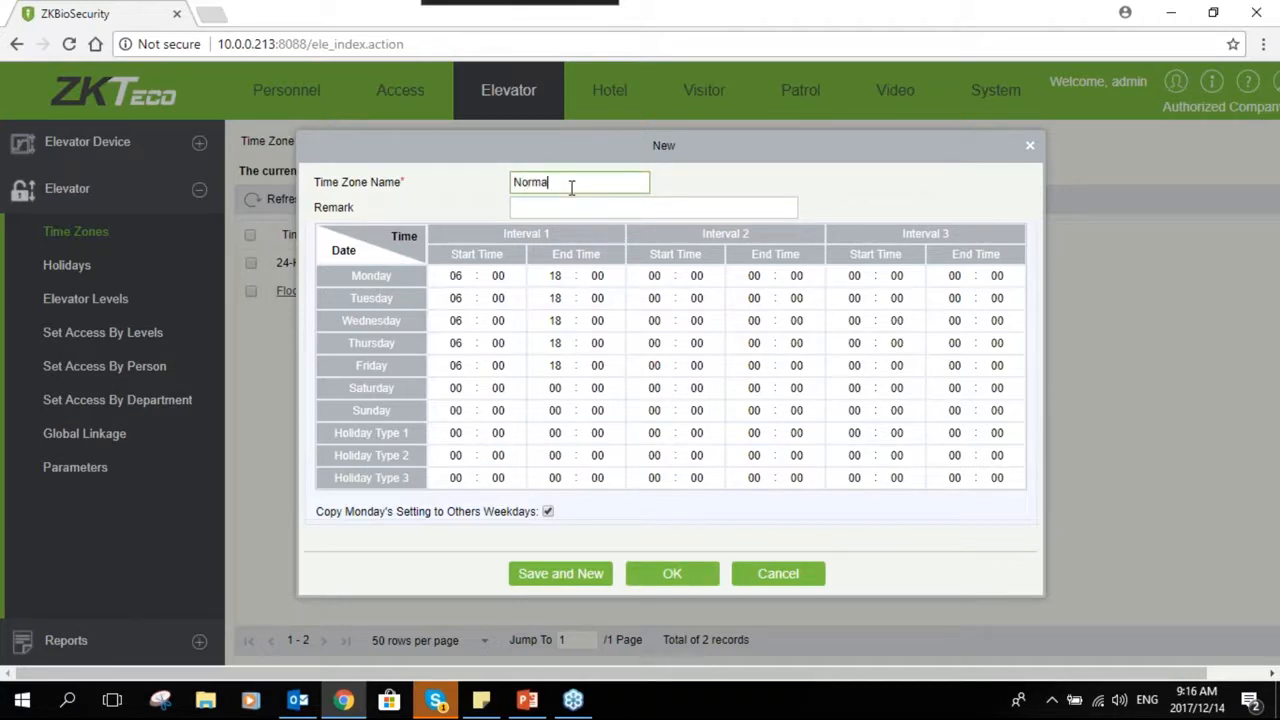
type("l Hour")
left_click(672, 574)
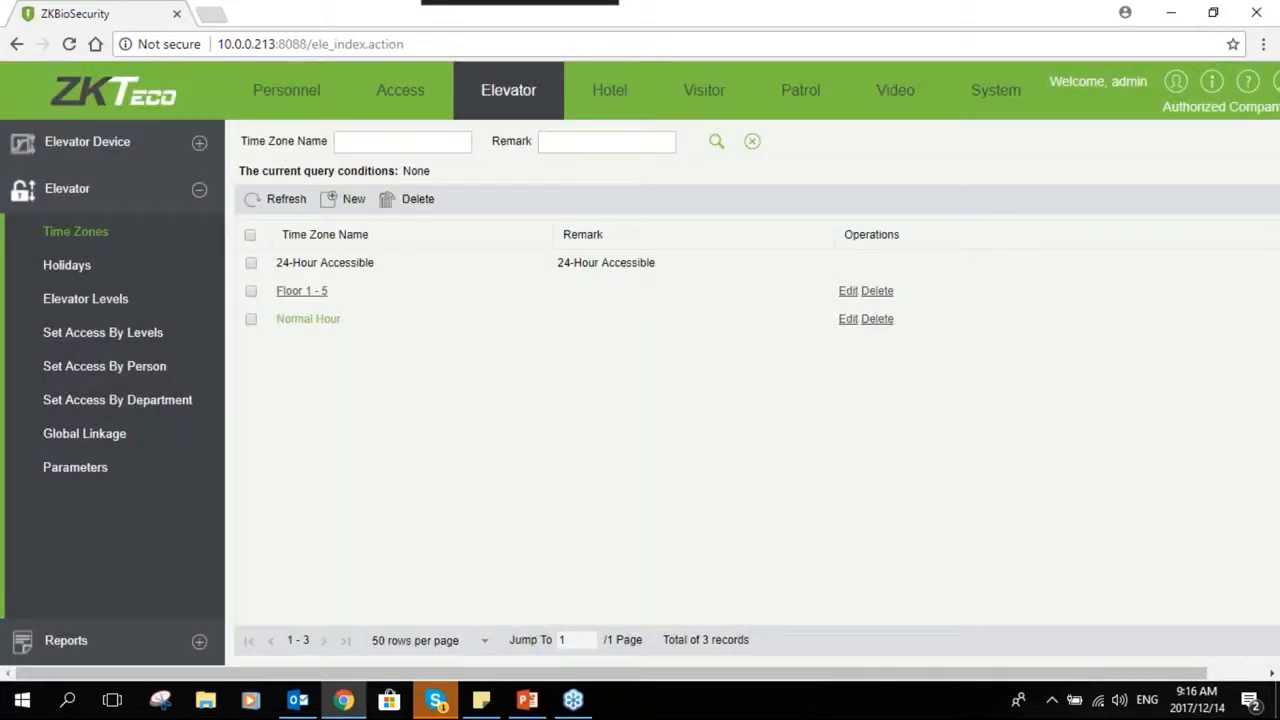
- Create a new elevator holiday named Human Rights Day with holiday type Holiday Type 1
left_click(81, 279)
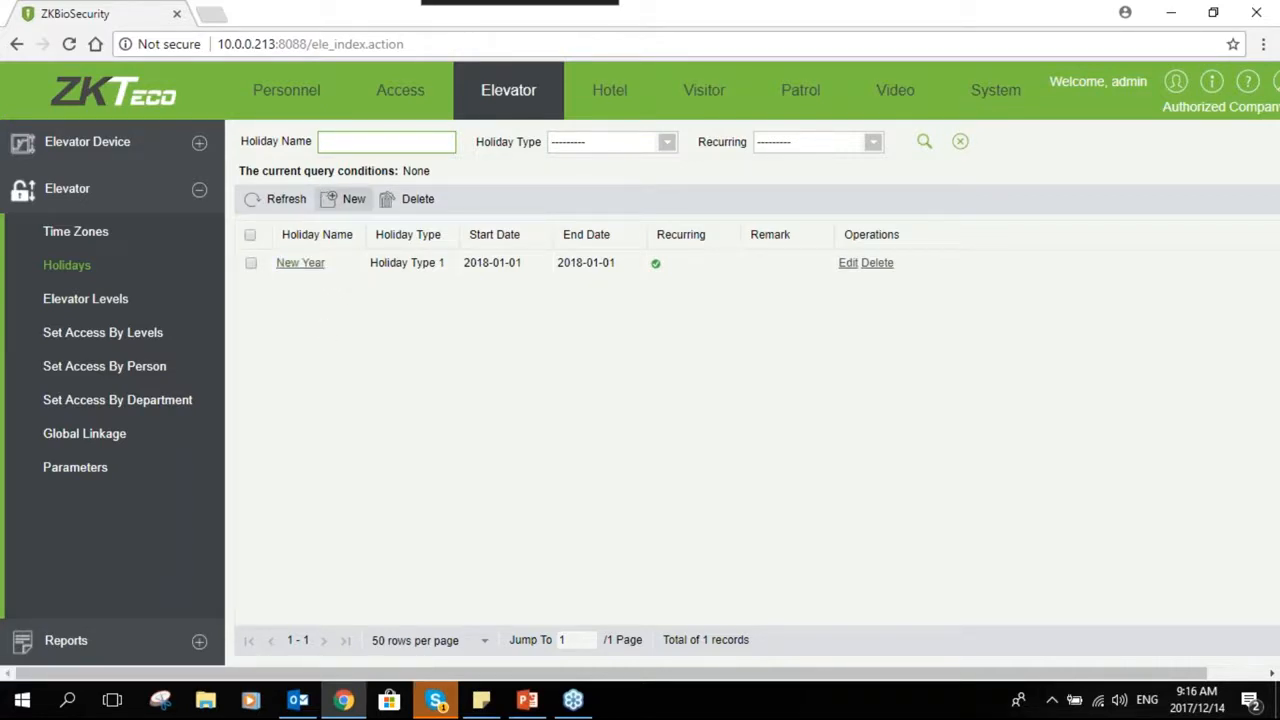
left_click(344, 199)
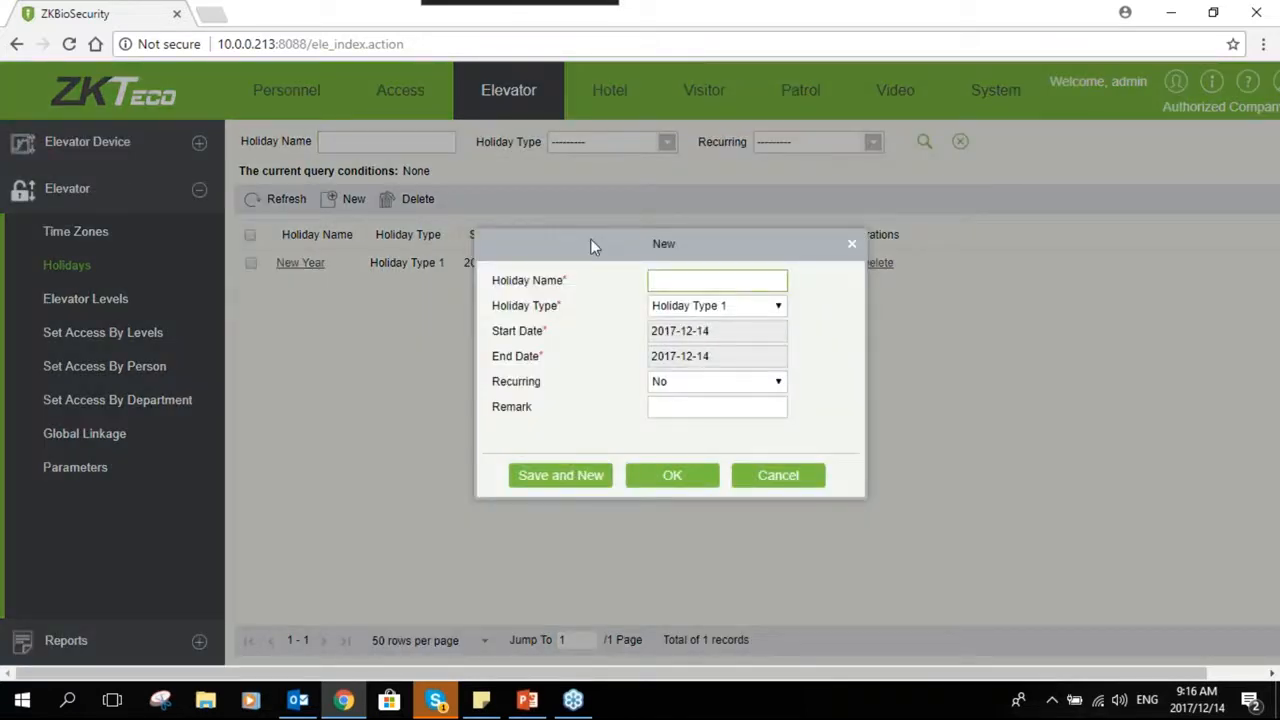
left_click_drag(590, 238, 532, 227)
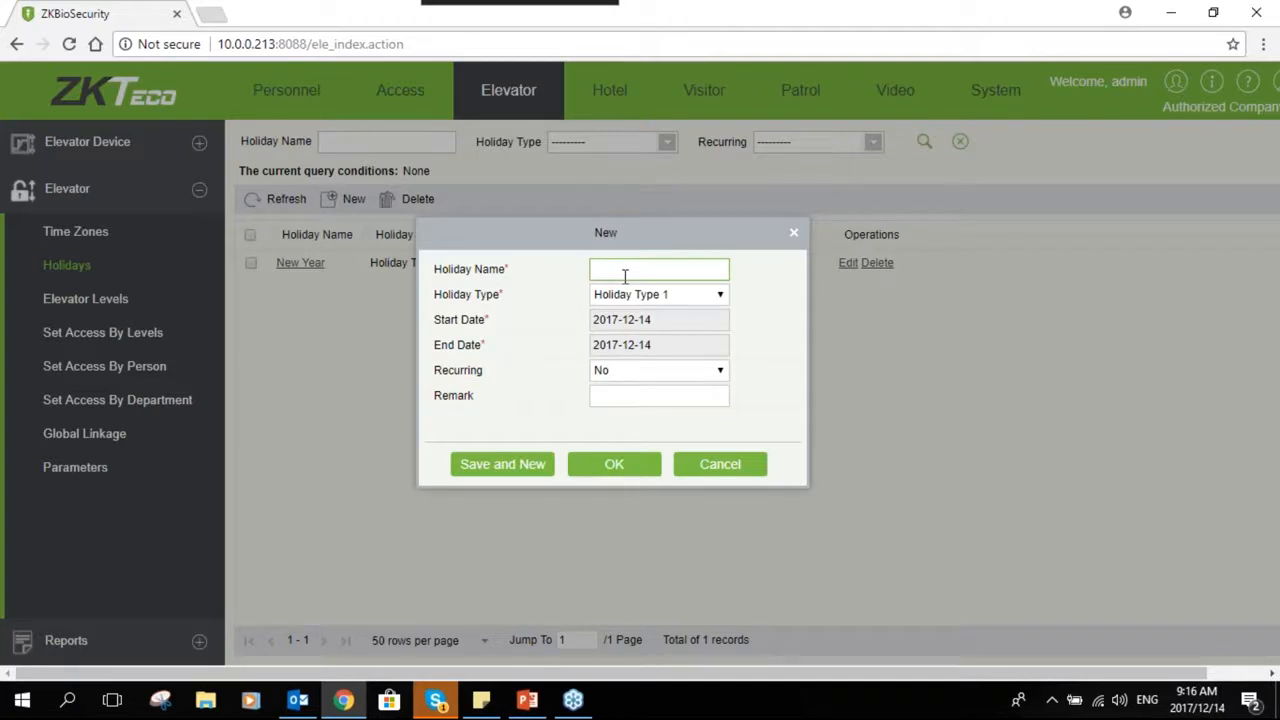
type("Human Rights Day")
left_click(640, 296)
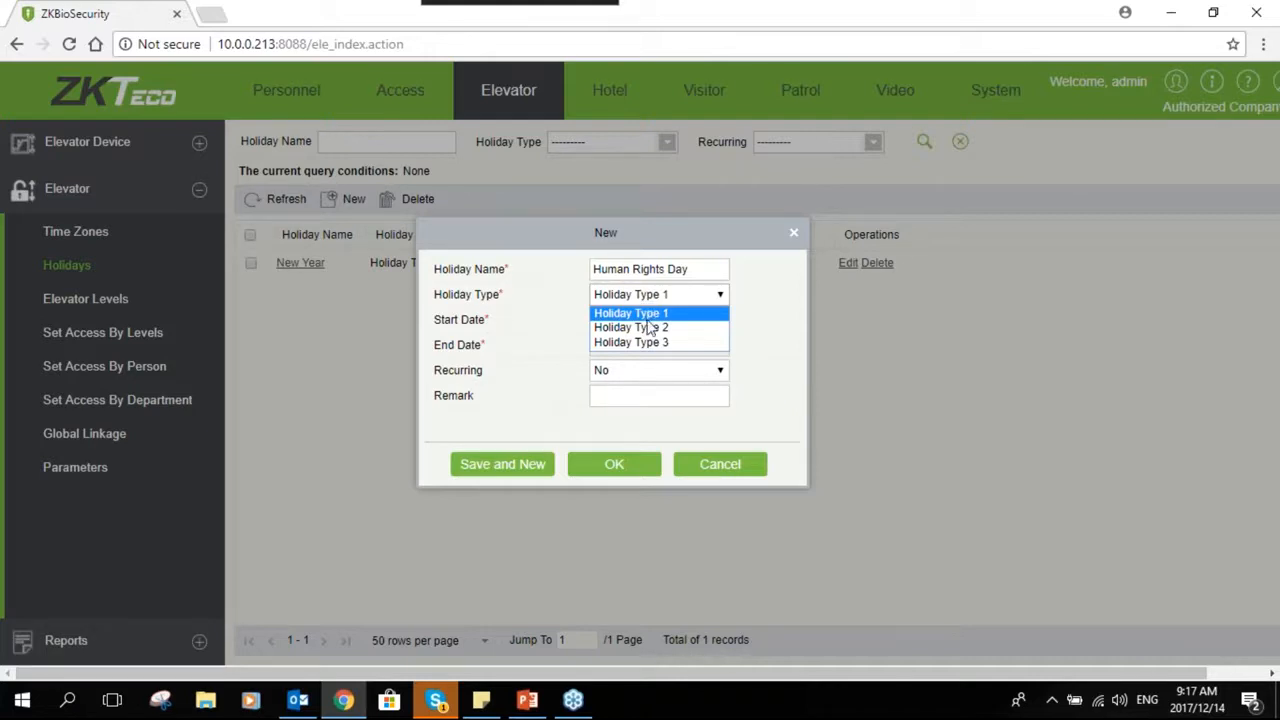
left_click(650, 314)
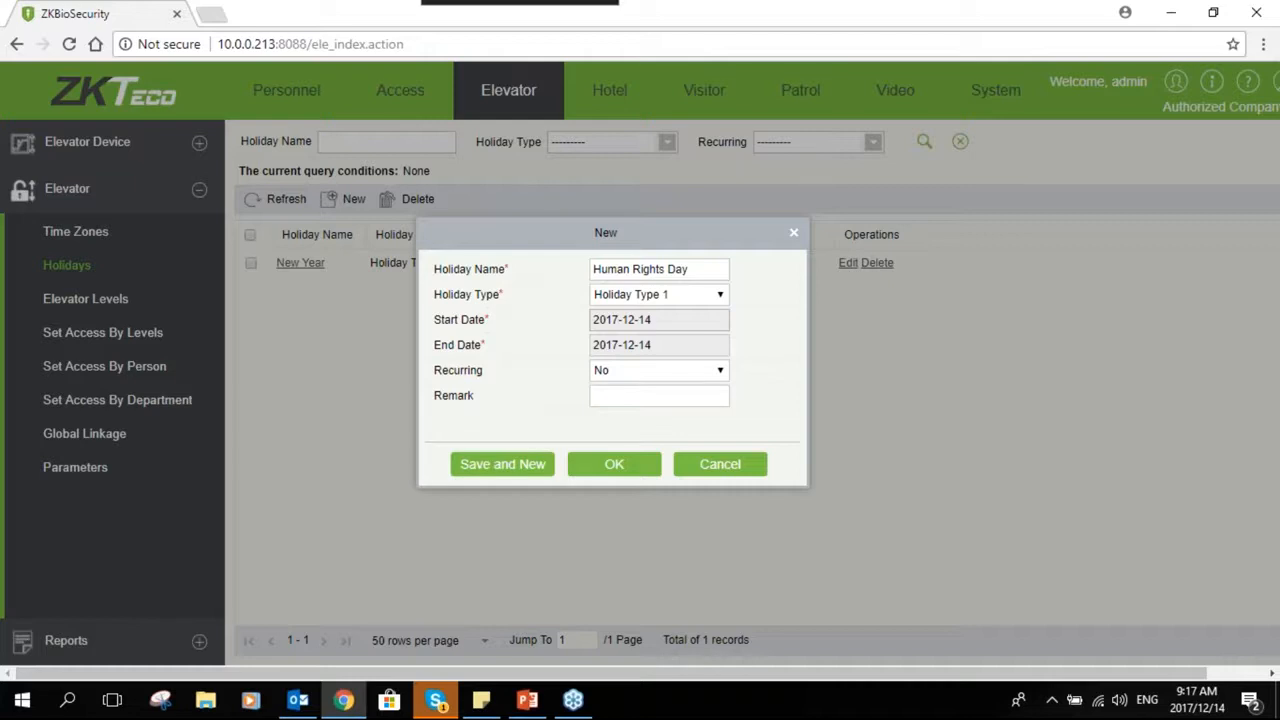
- Set the holiday's start date to 2017-03-21 and save it
left_click(662, 324)
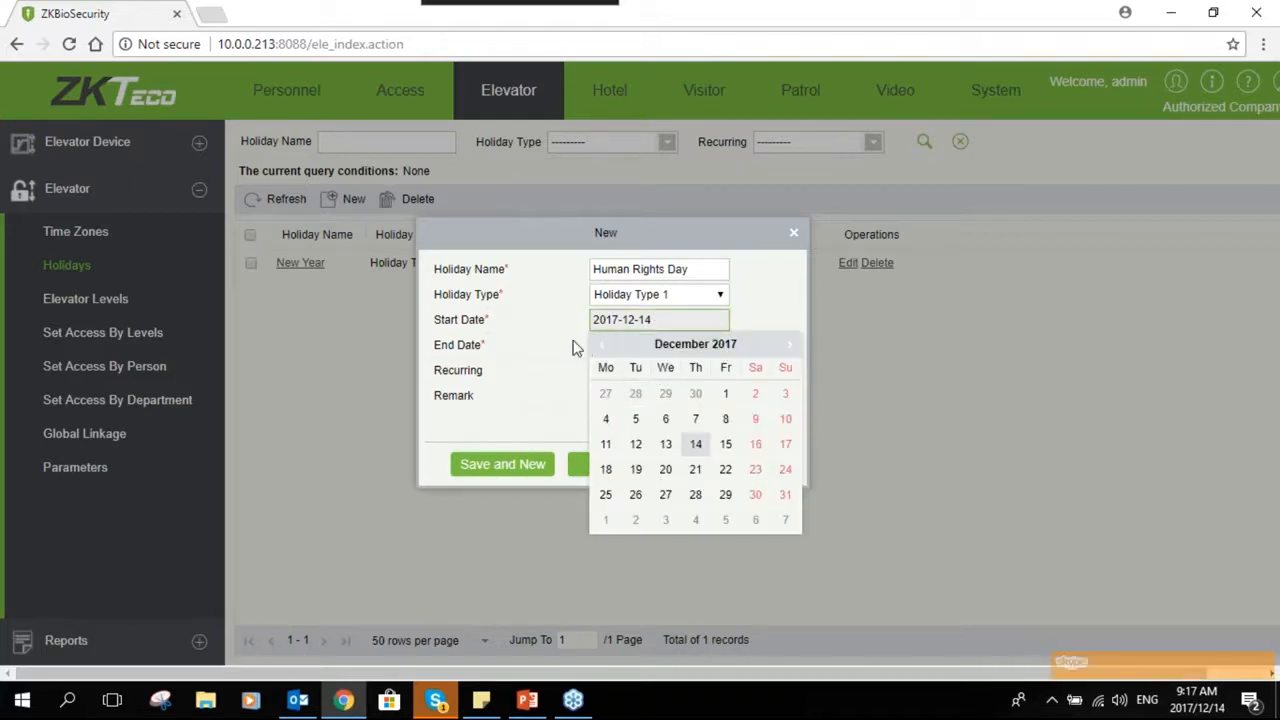
left_click(699, 346)
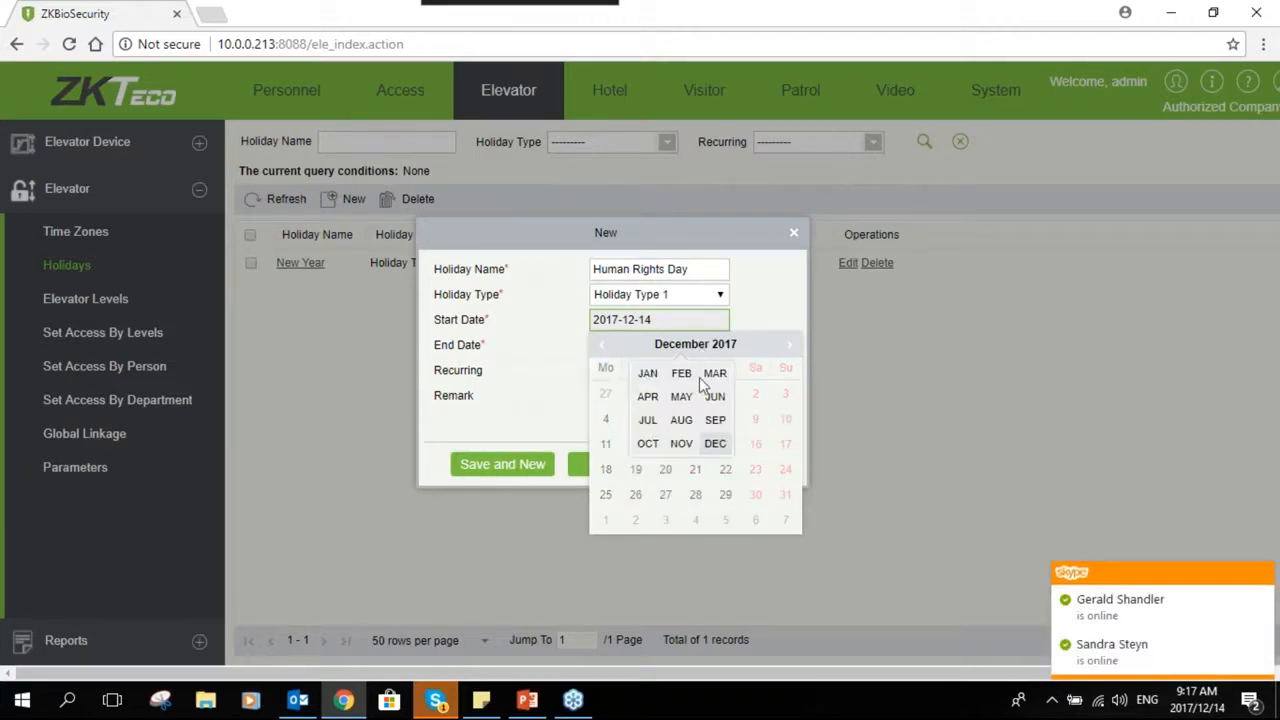
left_click(715, 373)
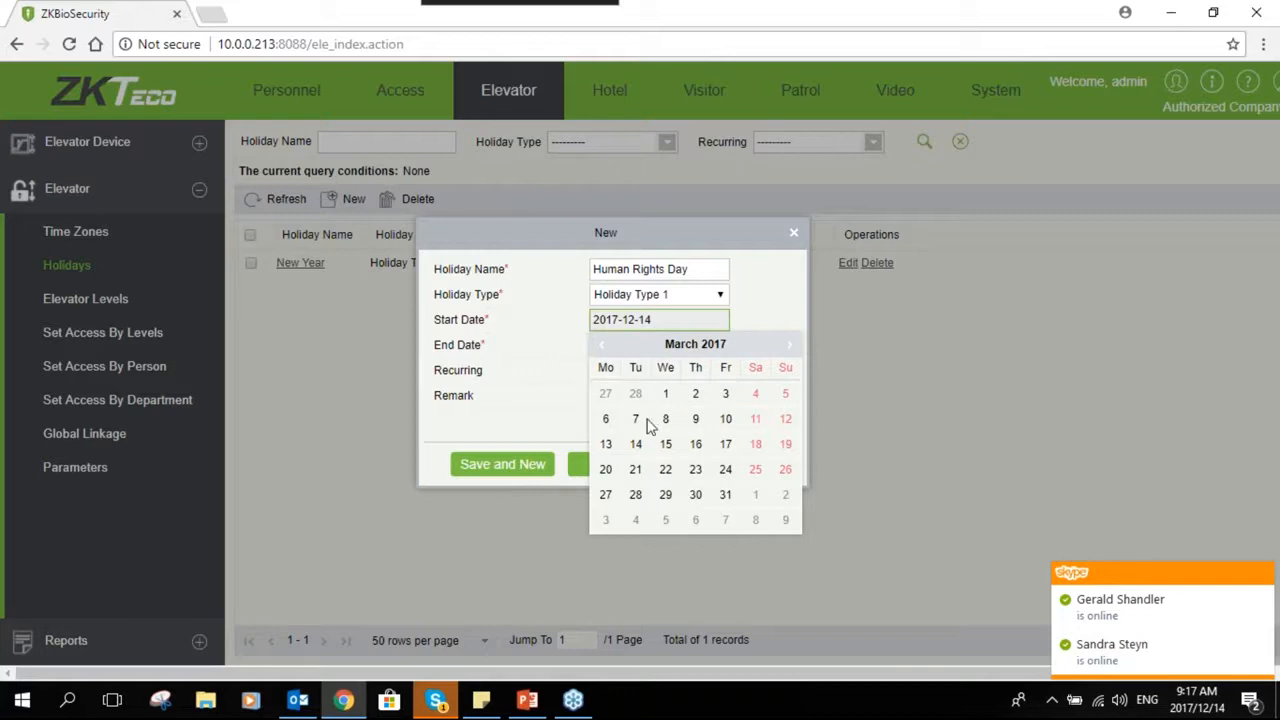
left_click(638, 470)
left_click(640, 465)
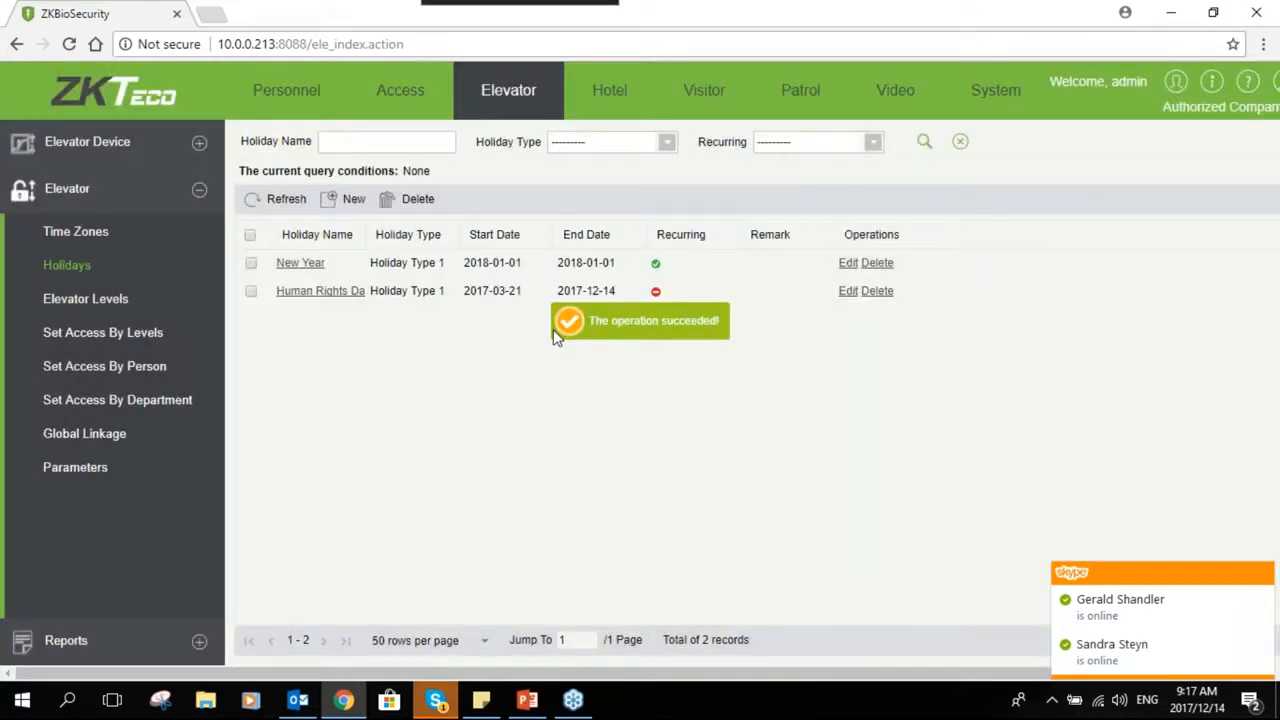
- Edit the Human Rights Day holiday and set its end date to 2017-03-21
left_click(325, 292)
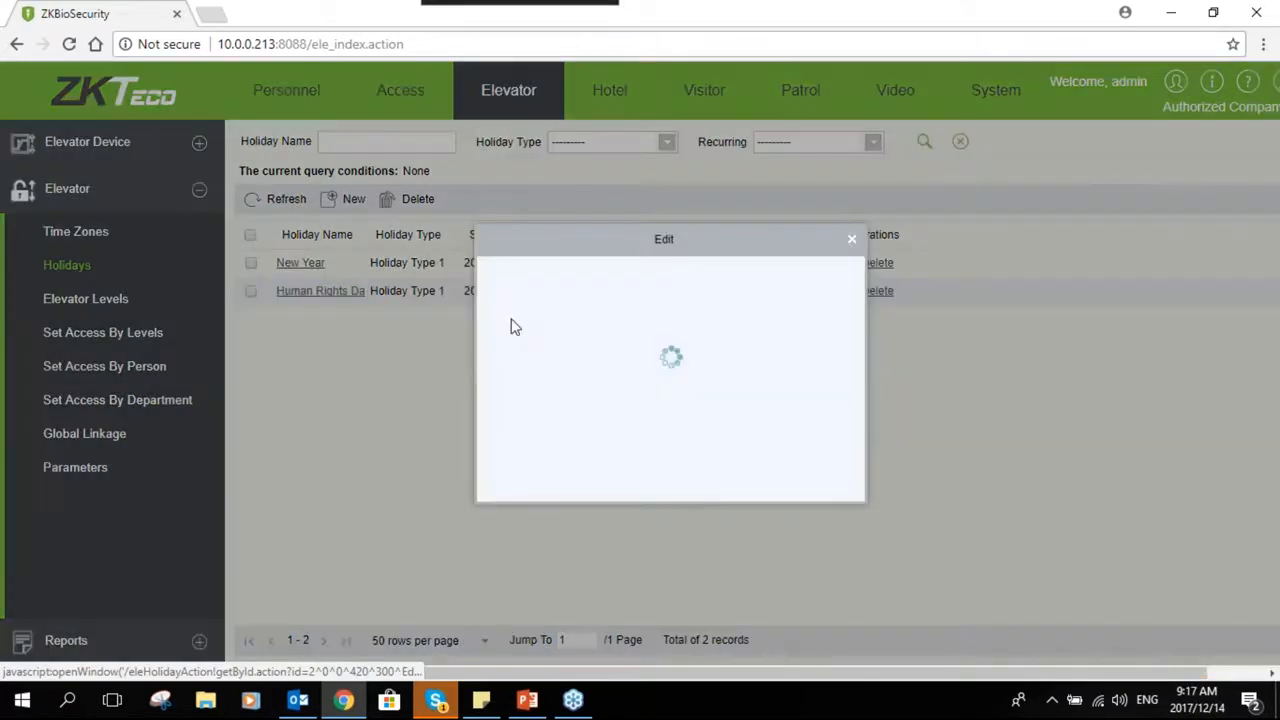
left_click(733, 351)
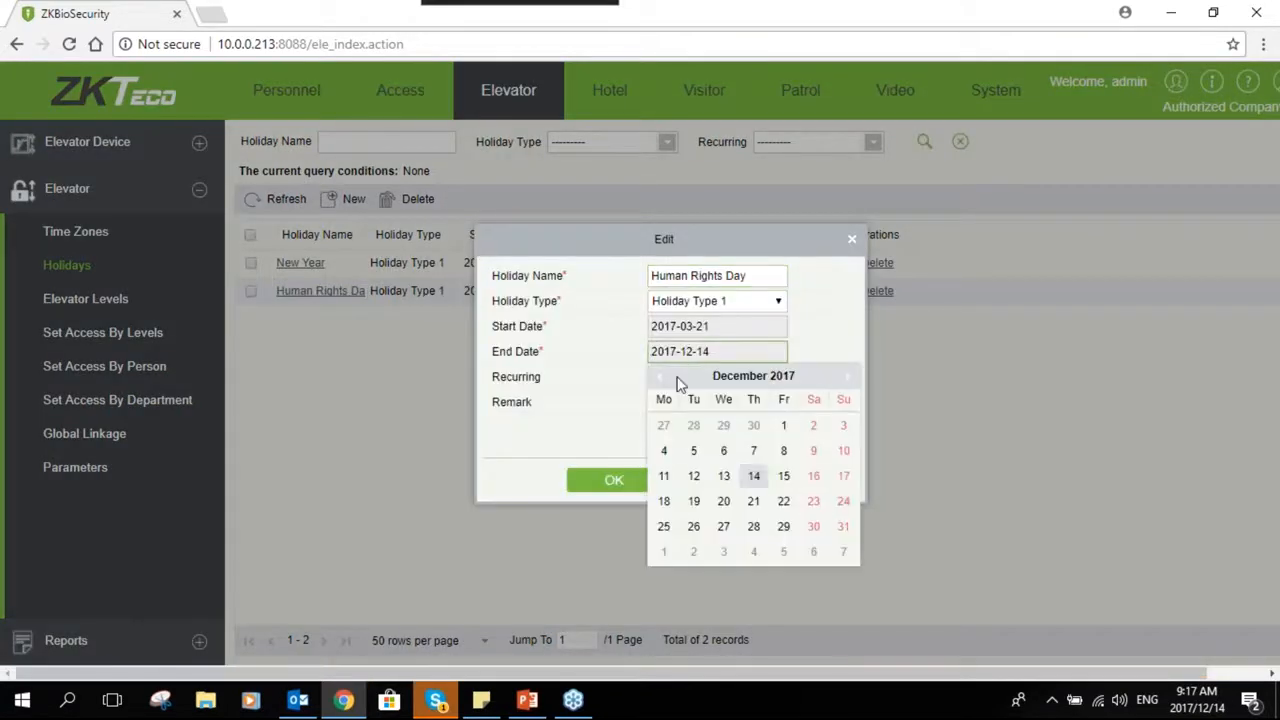
left_click(716, 376)
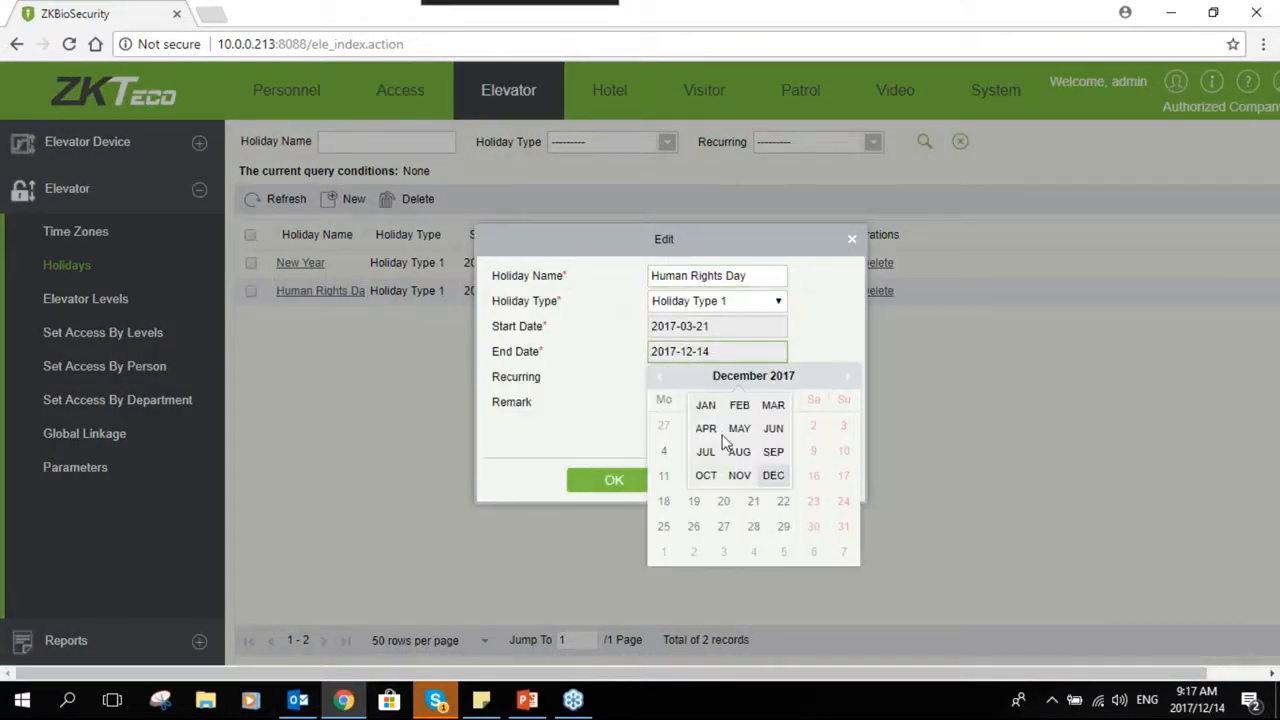
left_click(766, 409)
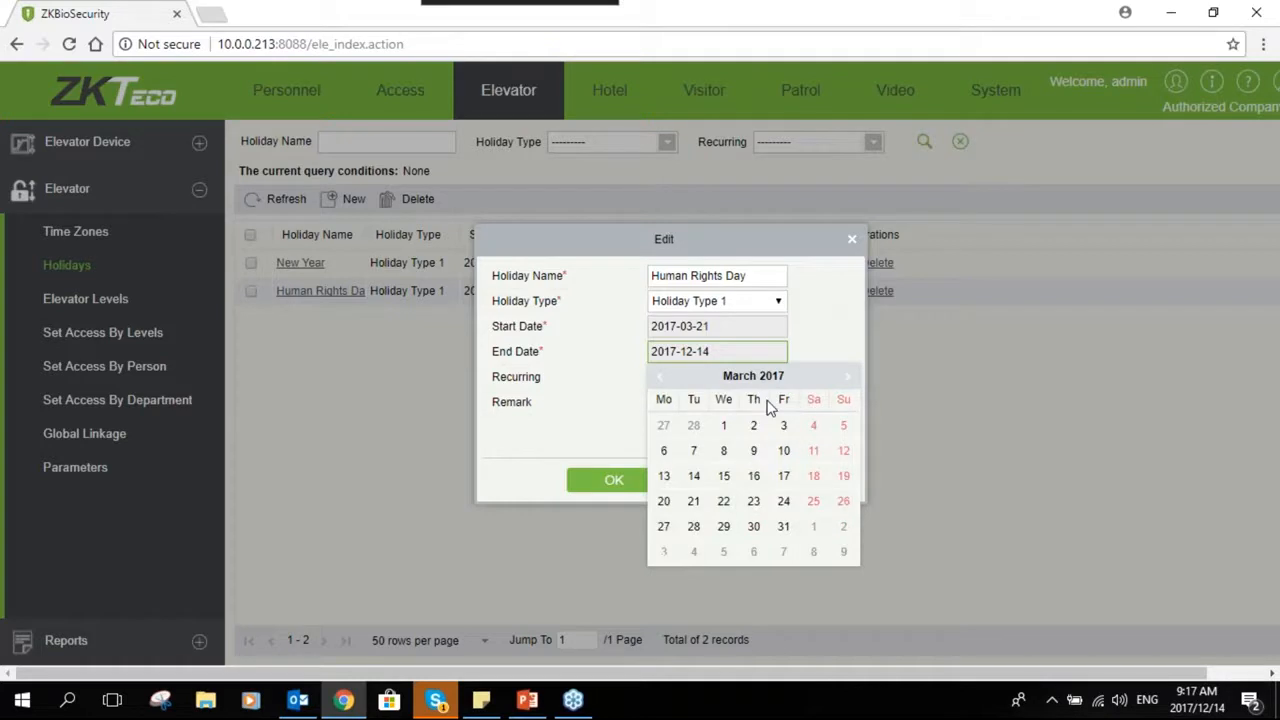
left_click(700, 505)
- Set the Human Rights Day holiday to recurring and save the change
left_click(706, 377)
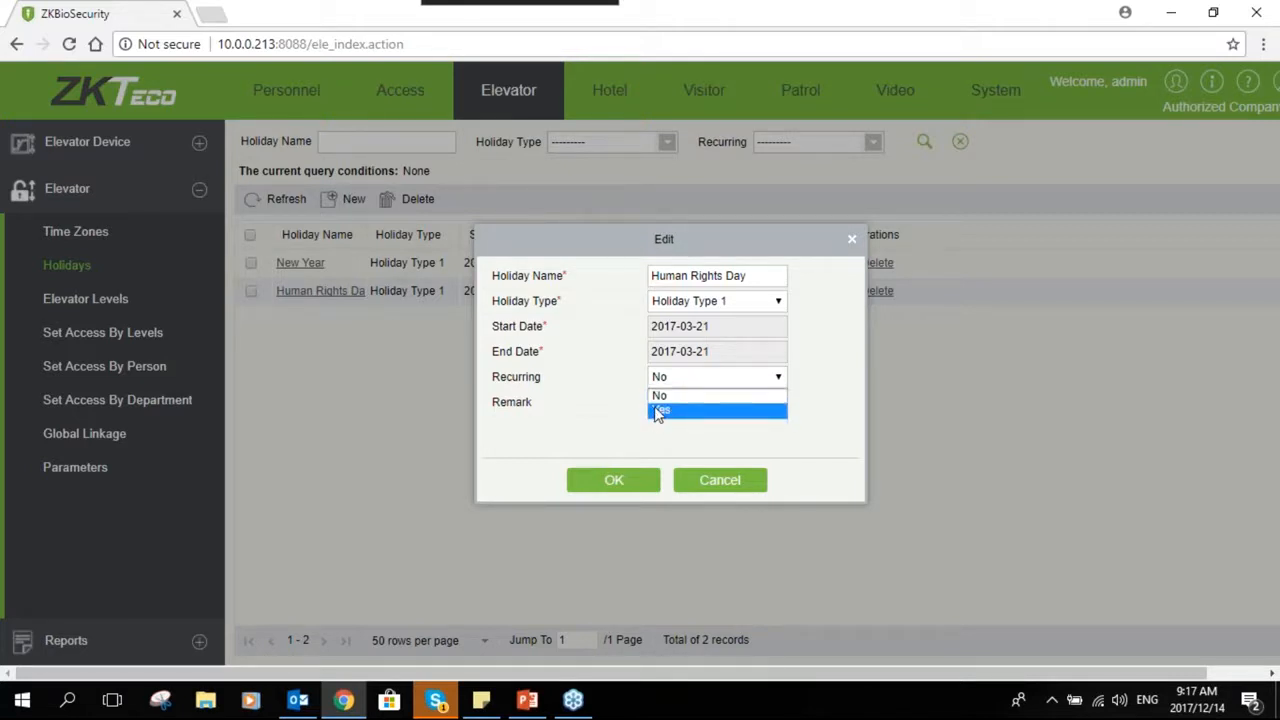
left_click(658, 412)
left_click(675, 384)
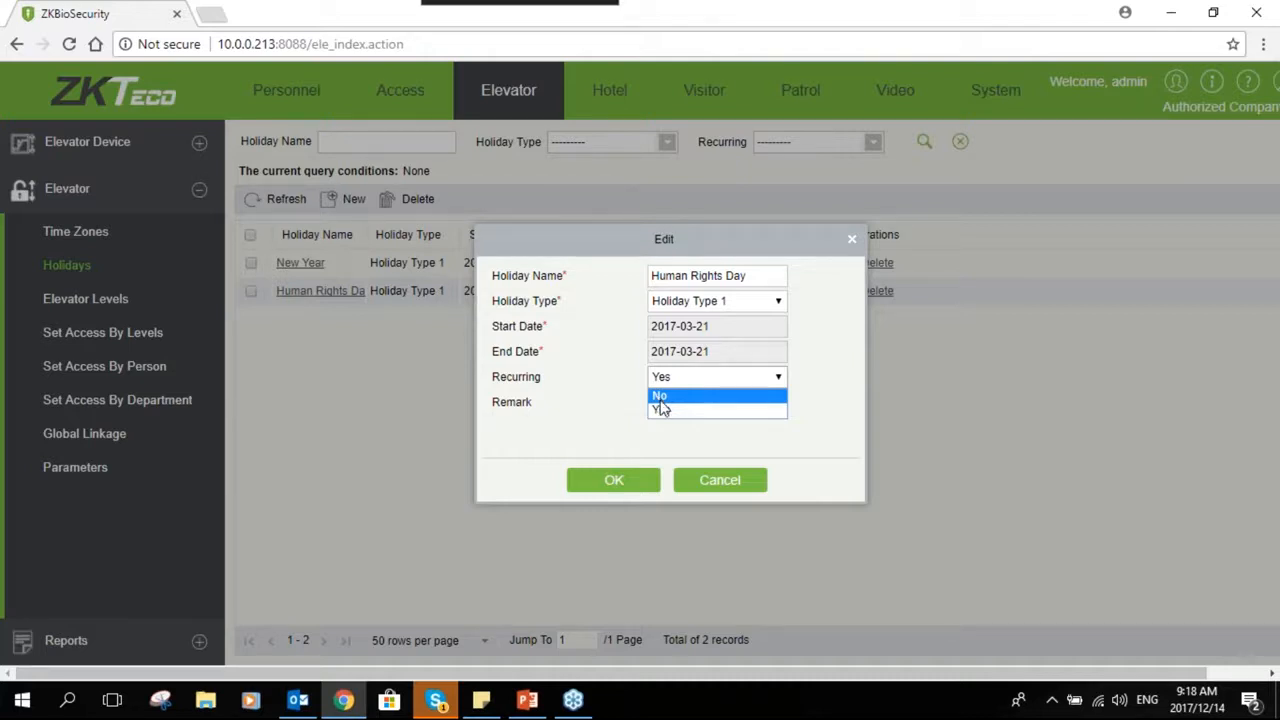
left_click(664, 410)
left_click(614, 480)
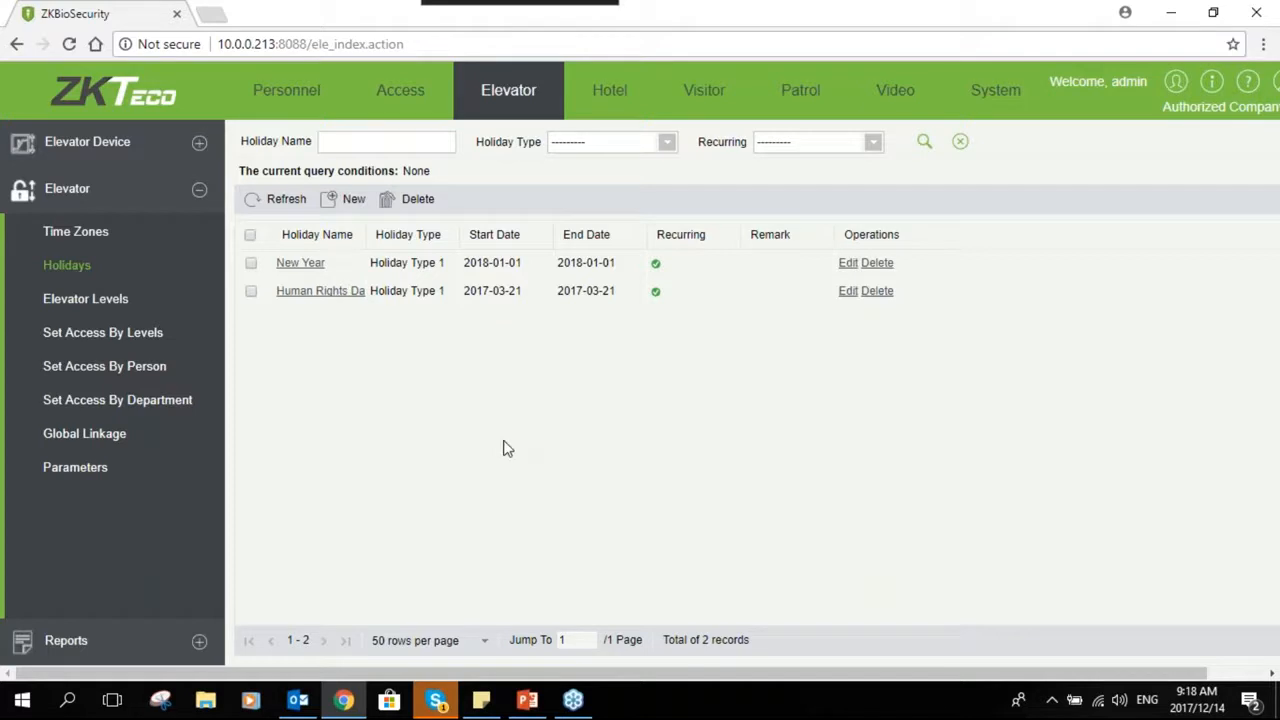
- Add Floor-1 to the Floor 1 elevator level
left_click(135, 305)
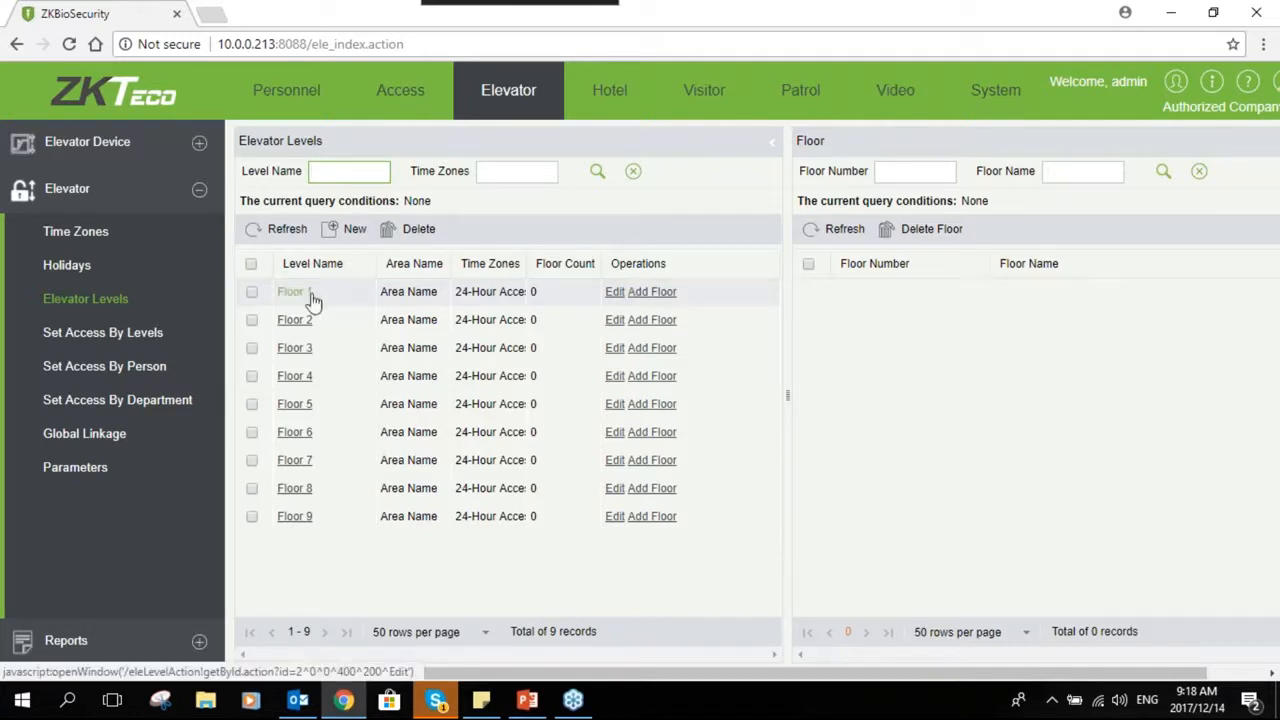
left_click(644, 294)
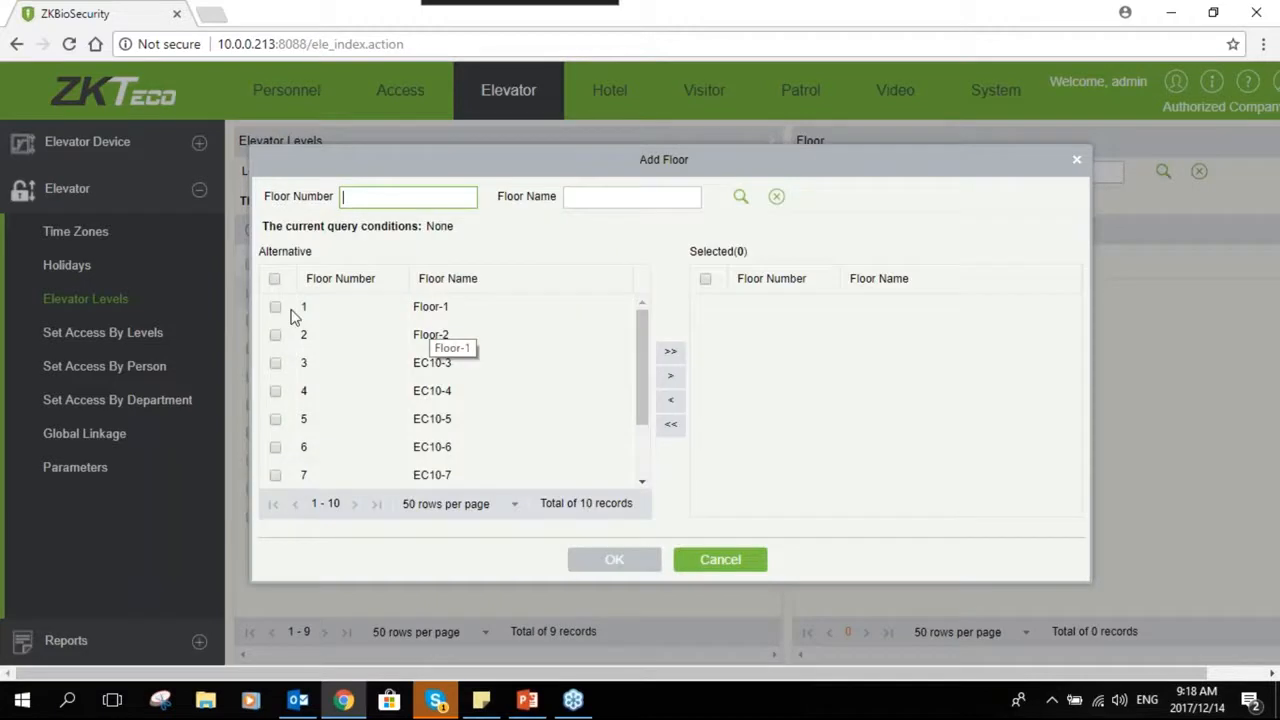
left_click(275, 307)
left_click(671, 377)
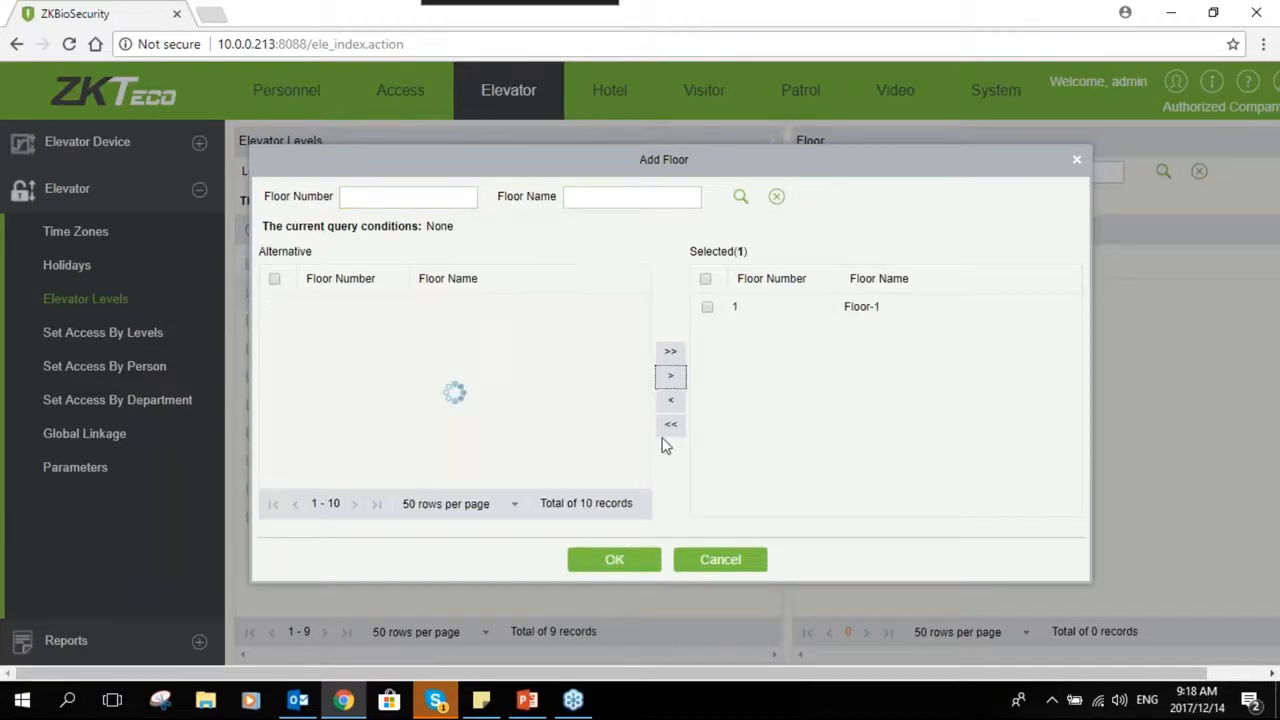
left_click(614, 560)
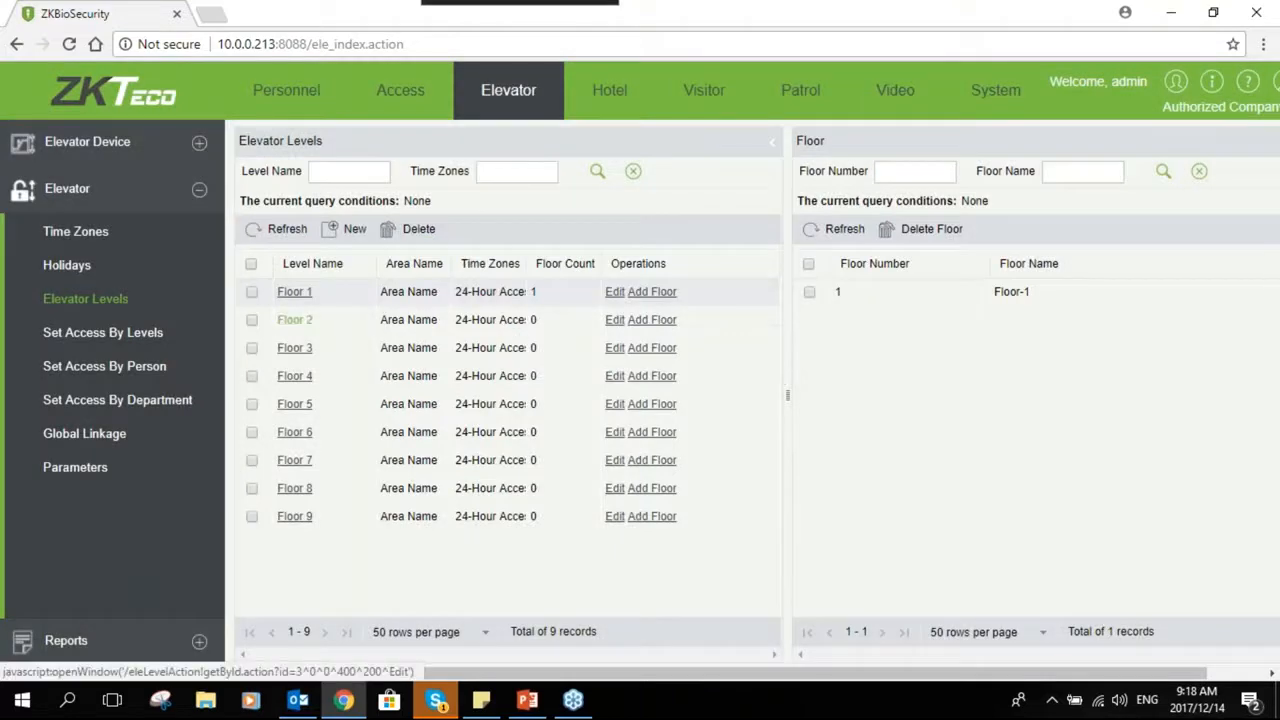
- Add Floor-1 and Floor-2 to the Floor 2 elevator level
left_click(295, 320)
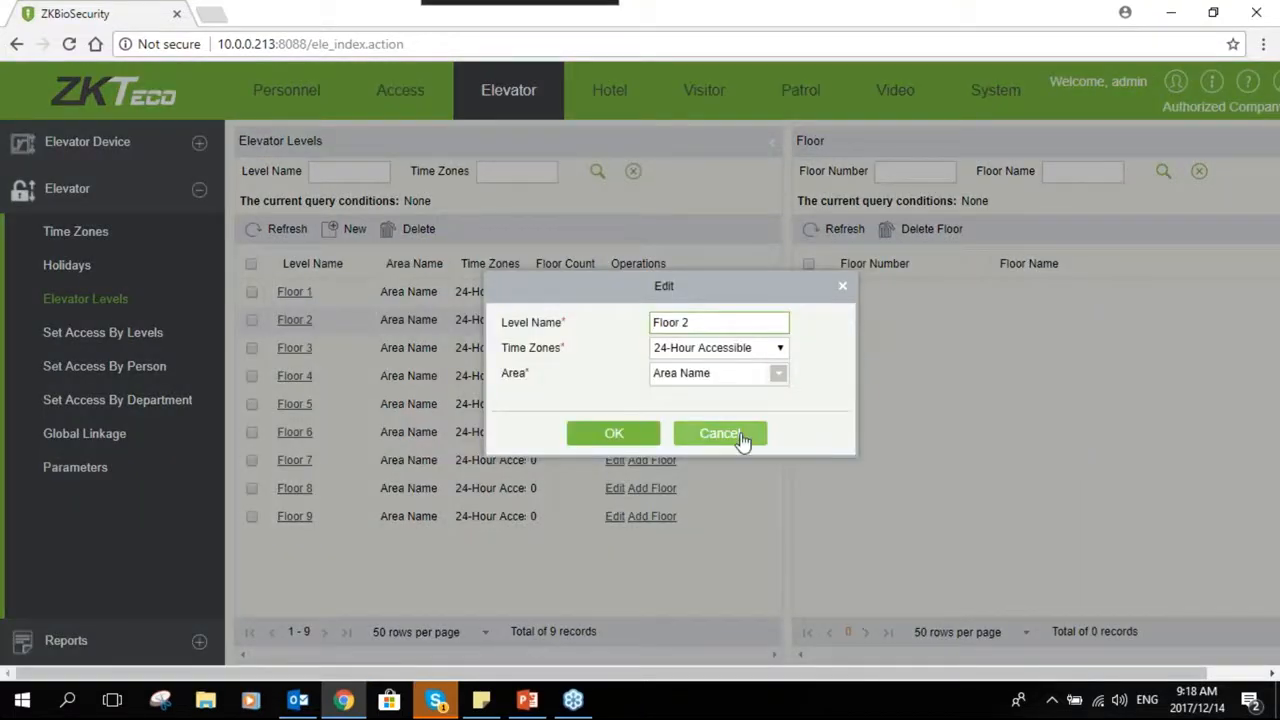
left_click(716, 432)
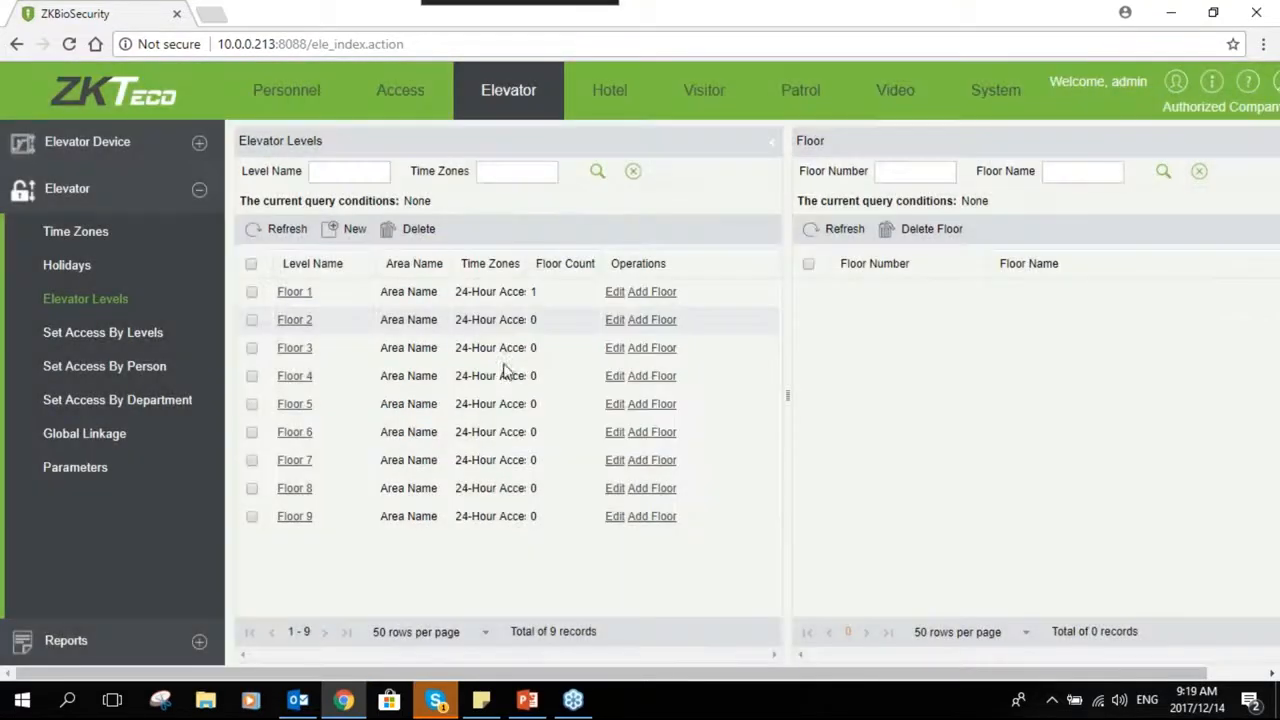
left_click(648, 347)
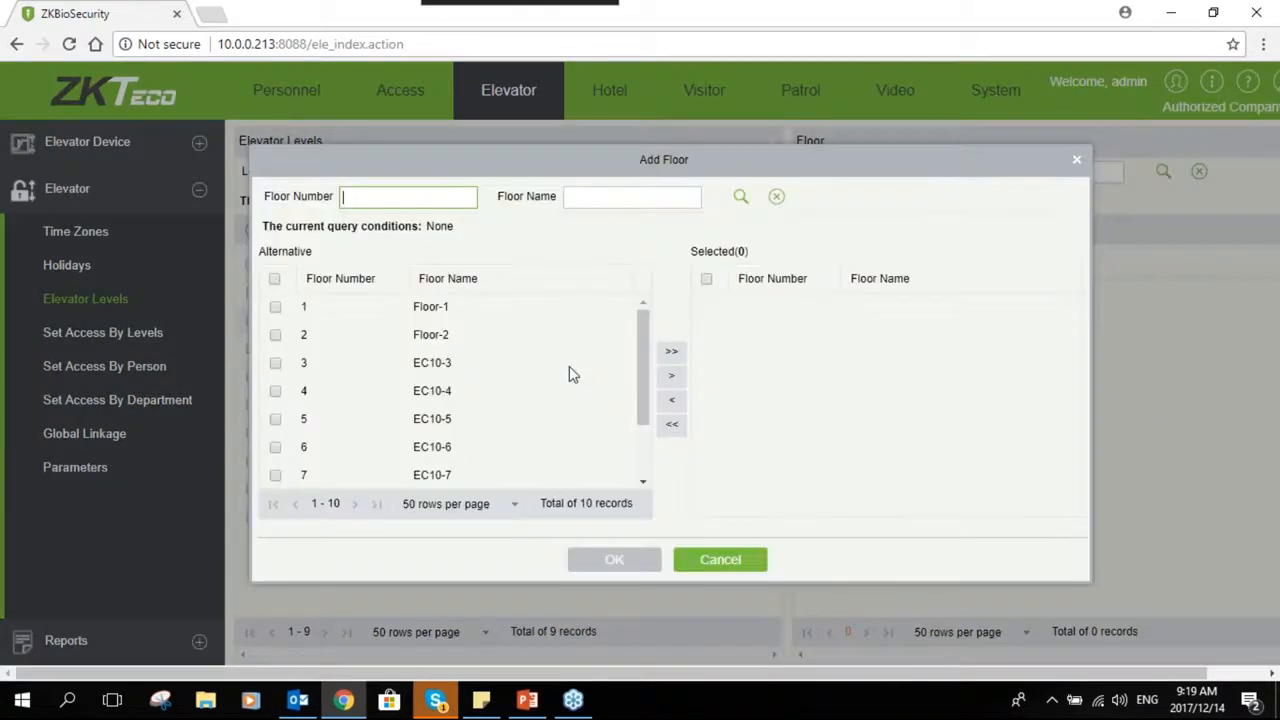
left_click(276, 336)
left_click(275, 307)
left_click(671, 380)
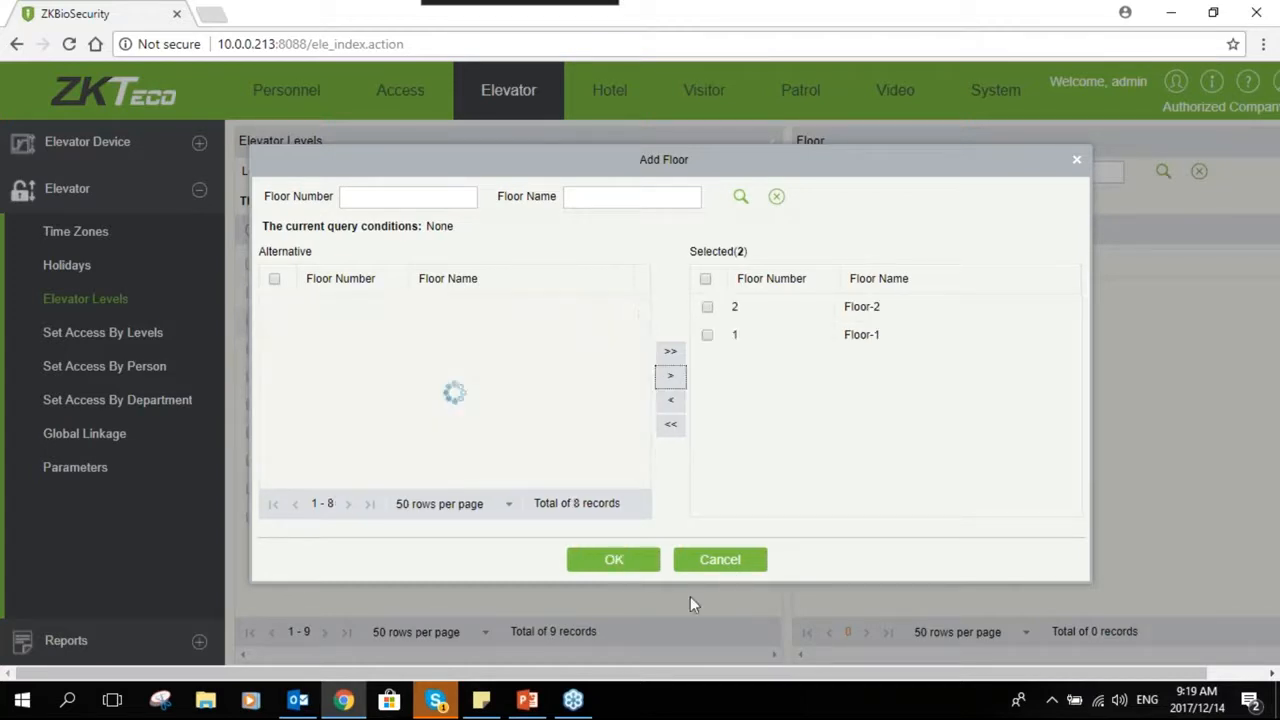
left_click(628, 563)
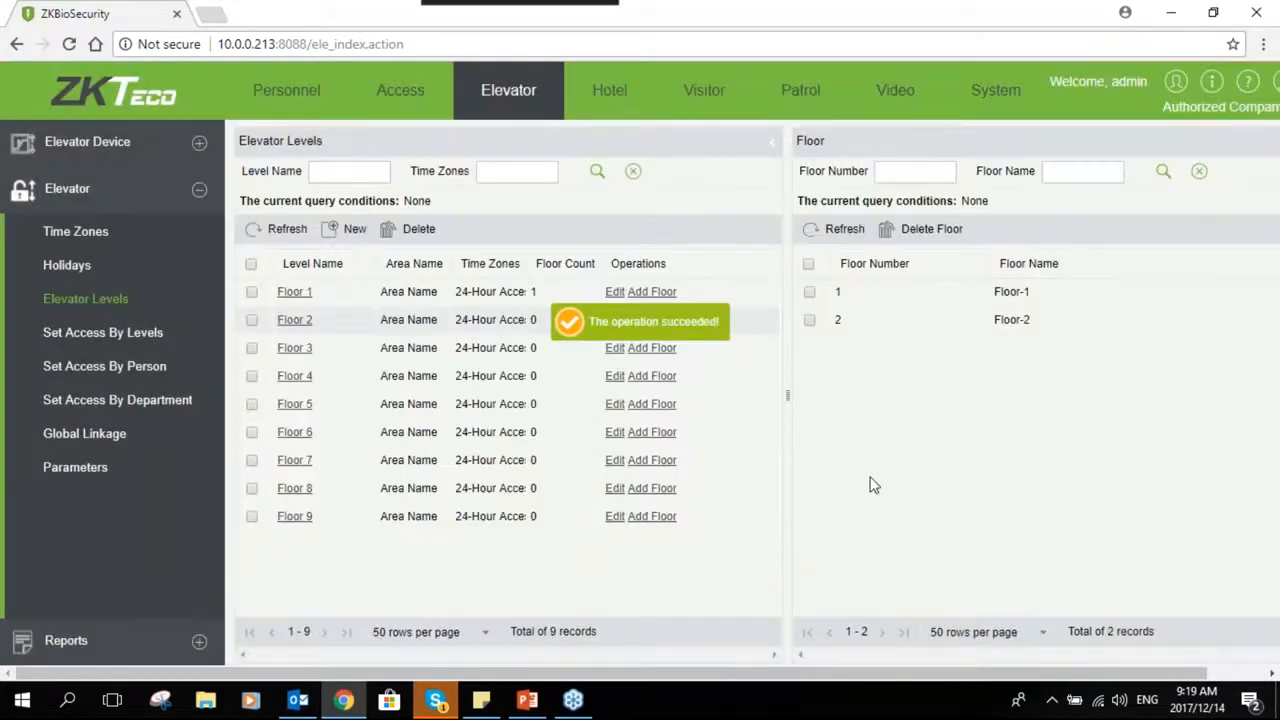
- View the personnel with access to the Floor 1 level and open its add-personnel dialog
left_click(145, 336)
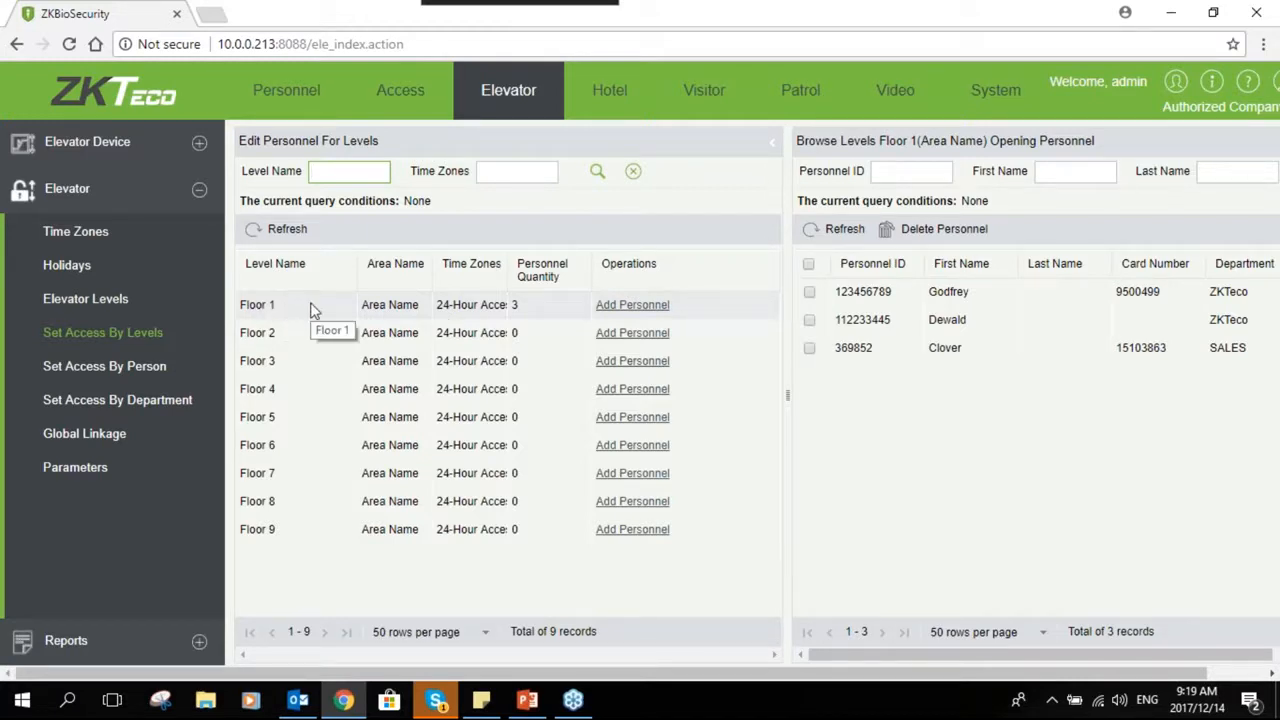
left_click(618, 308)
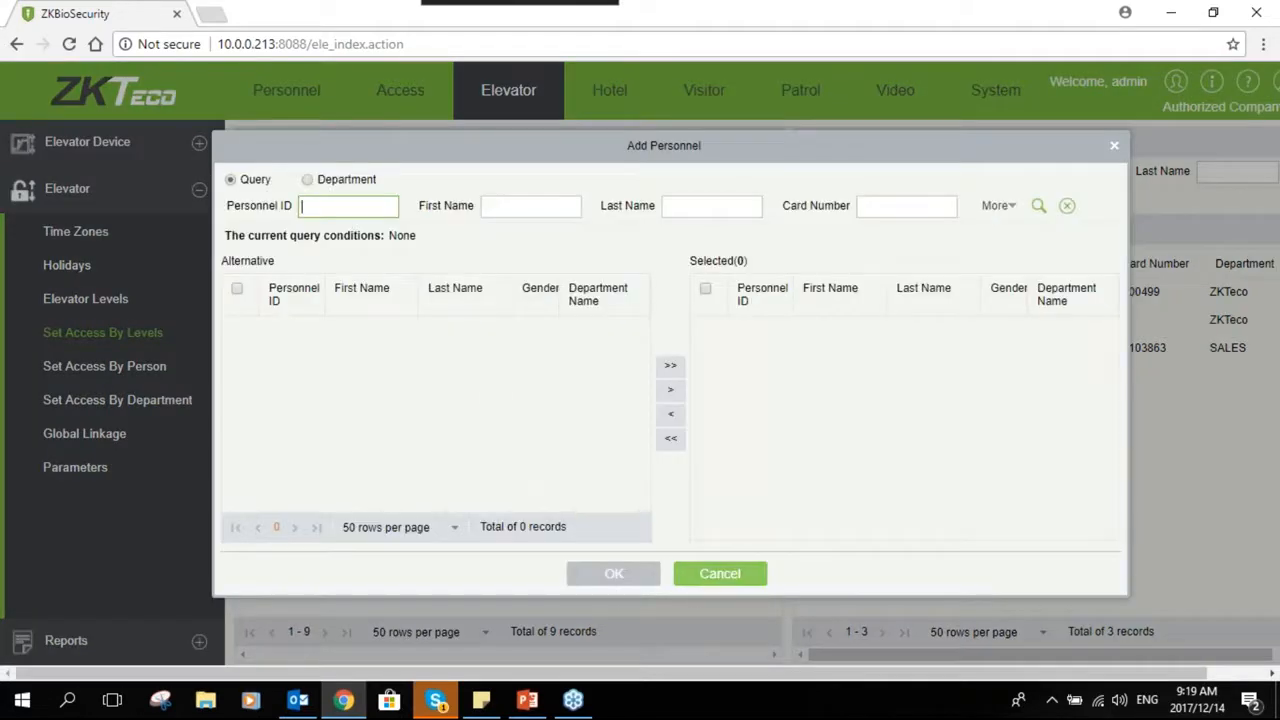
left_click(720, 573)
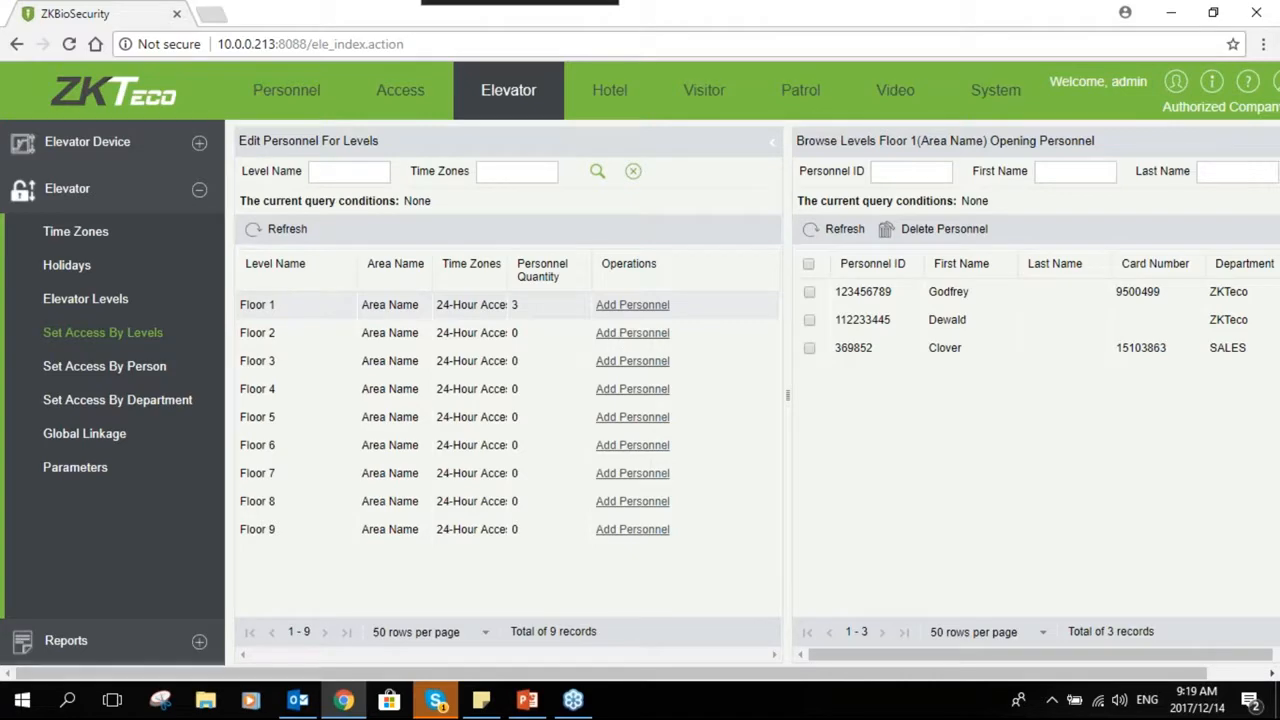
- Review the elevator access assignments by level and by person
left_click(632, 332)
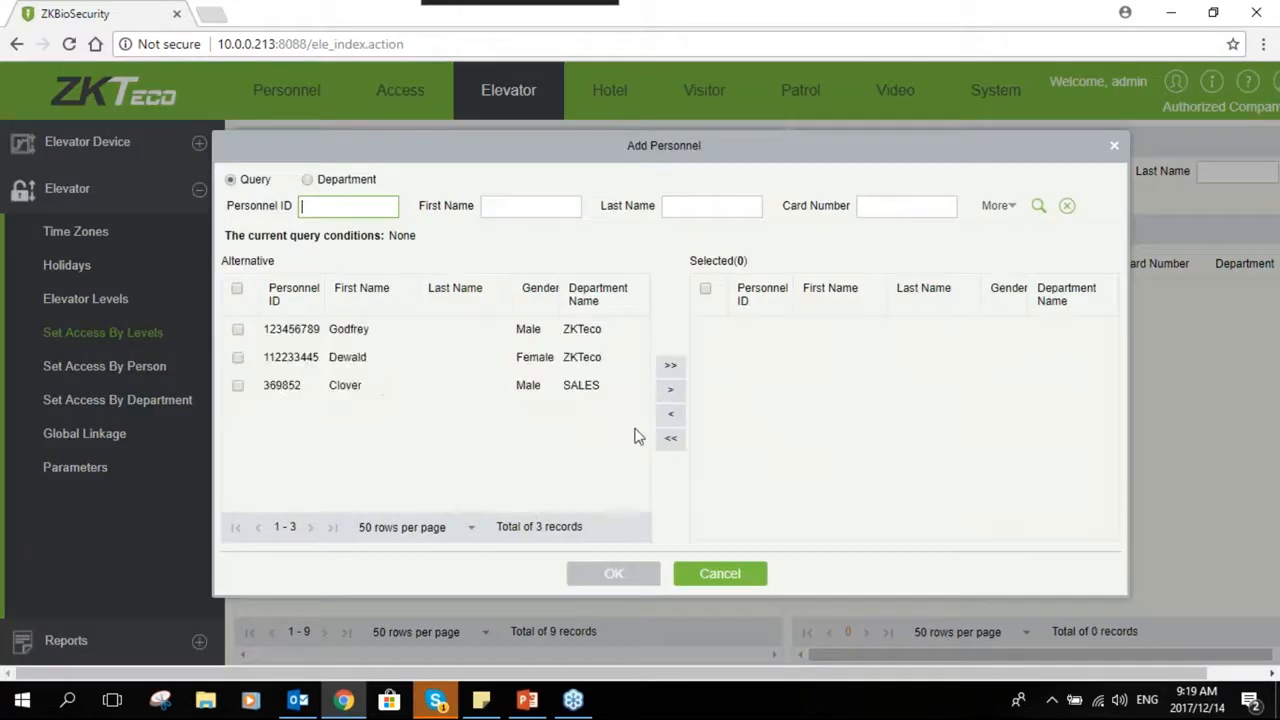
left_click(714, 572)
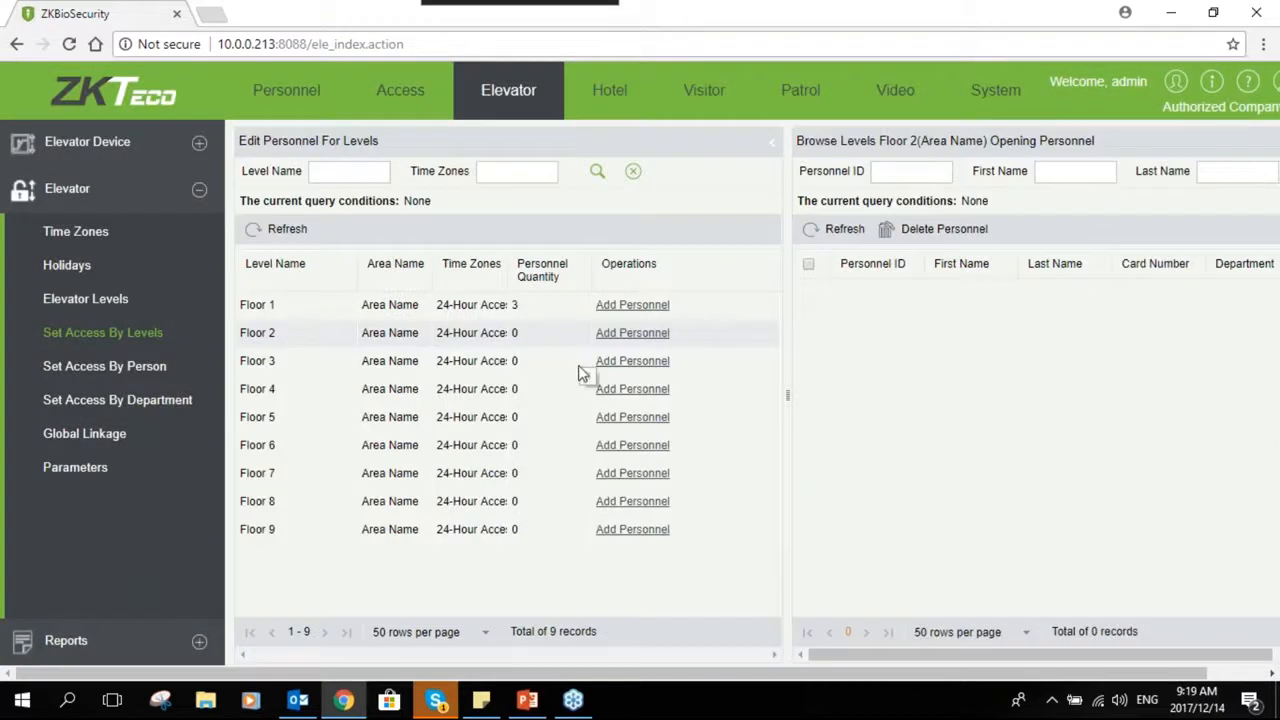
left_click(140, 366)
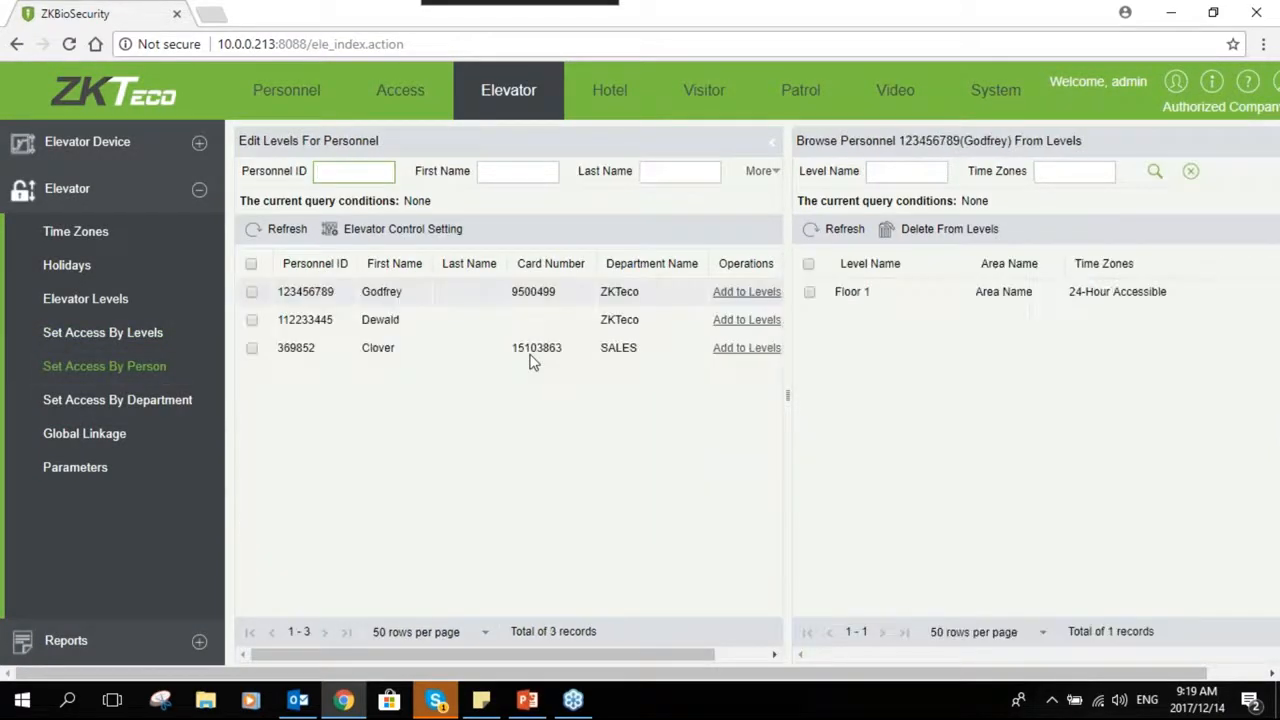
left_click(138, 336)
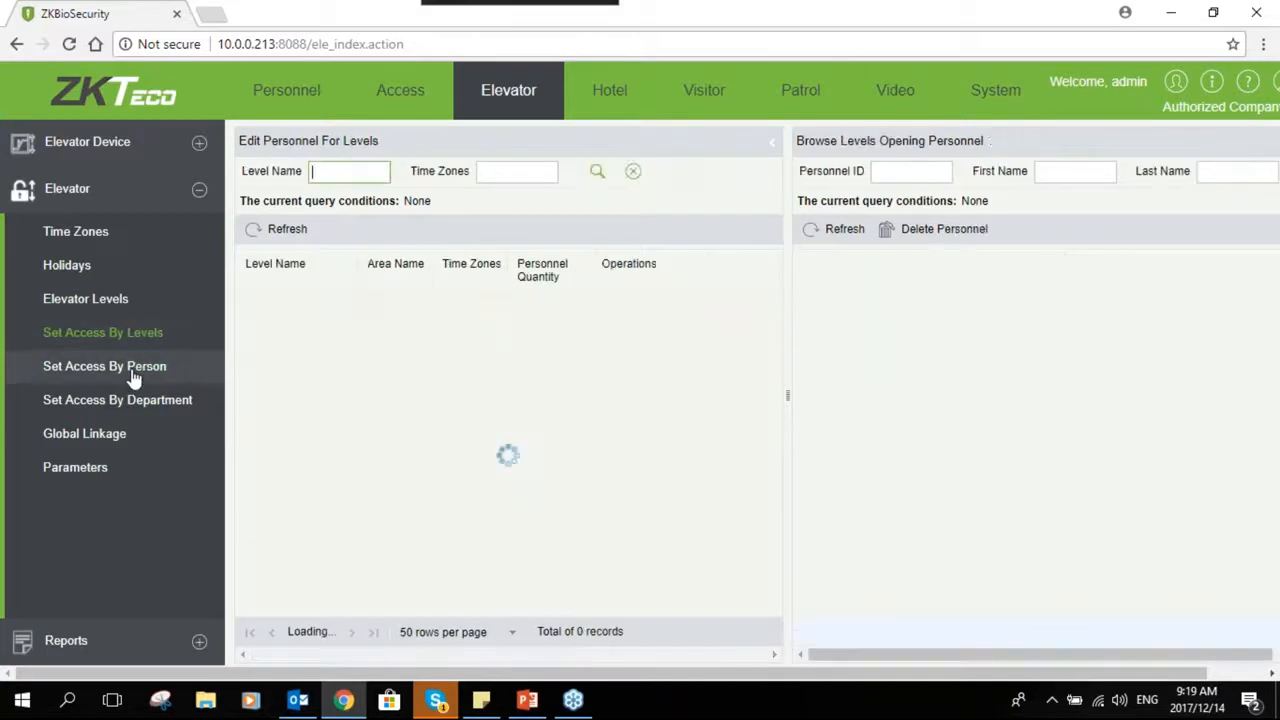
left_click(132, 369)
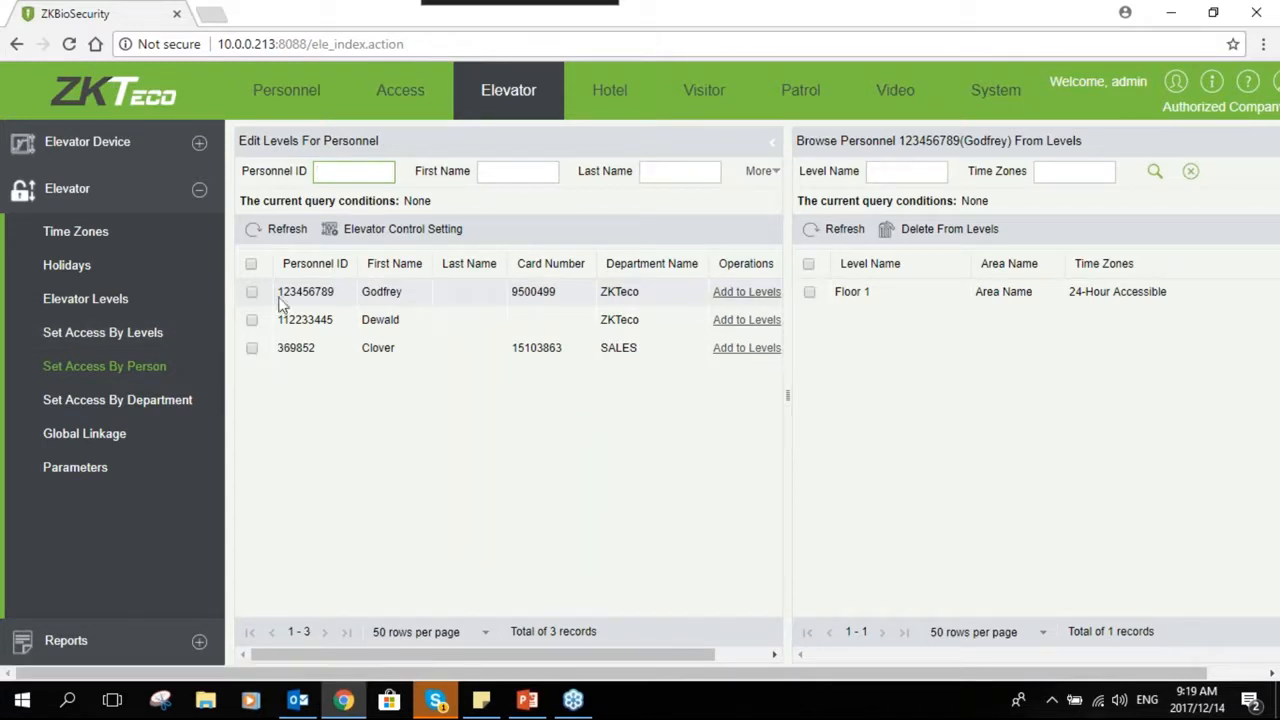
left_click(160, 335)
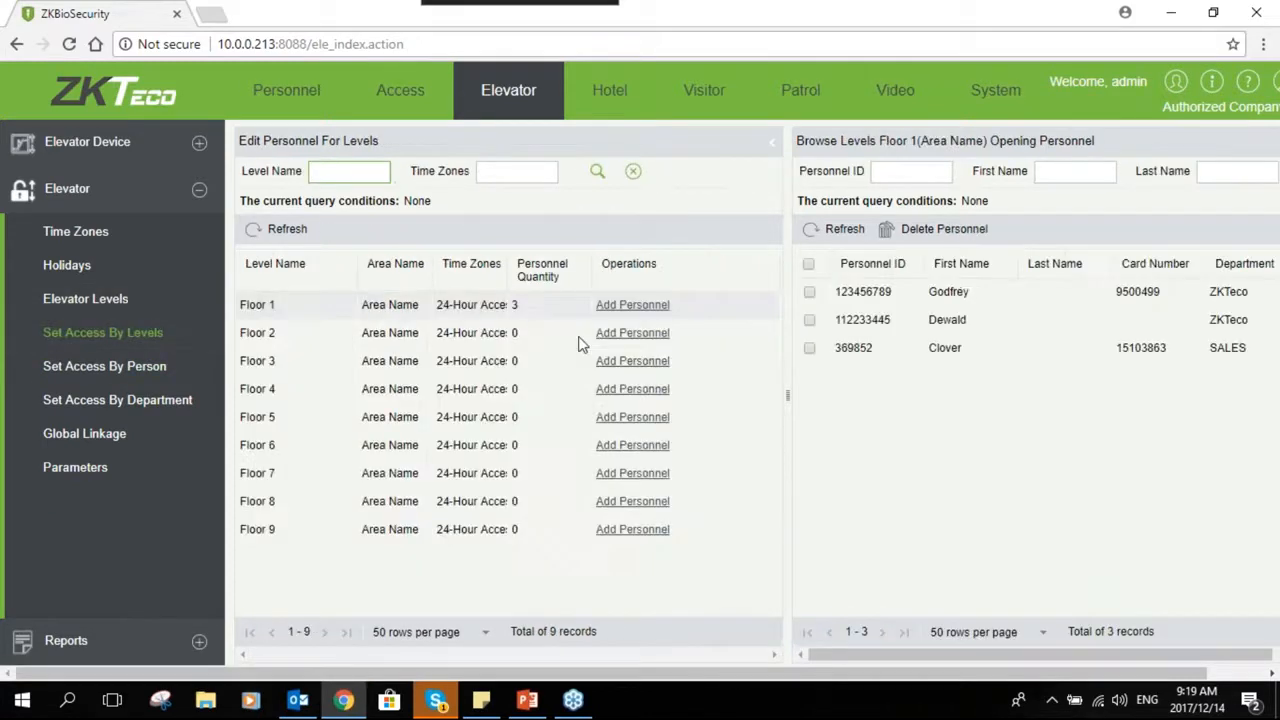
- Add the Floor 1 level as a default level for the Finance department
left_click(138, 414)
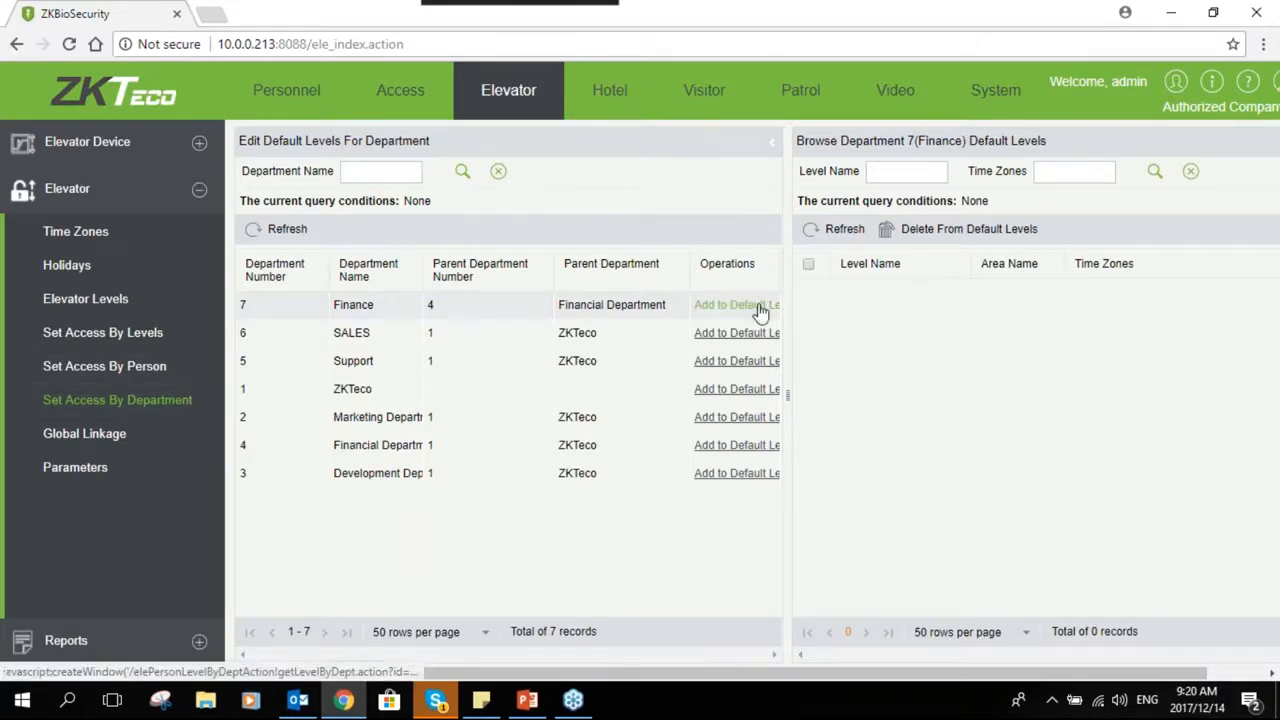
left_click(758, 306)
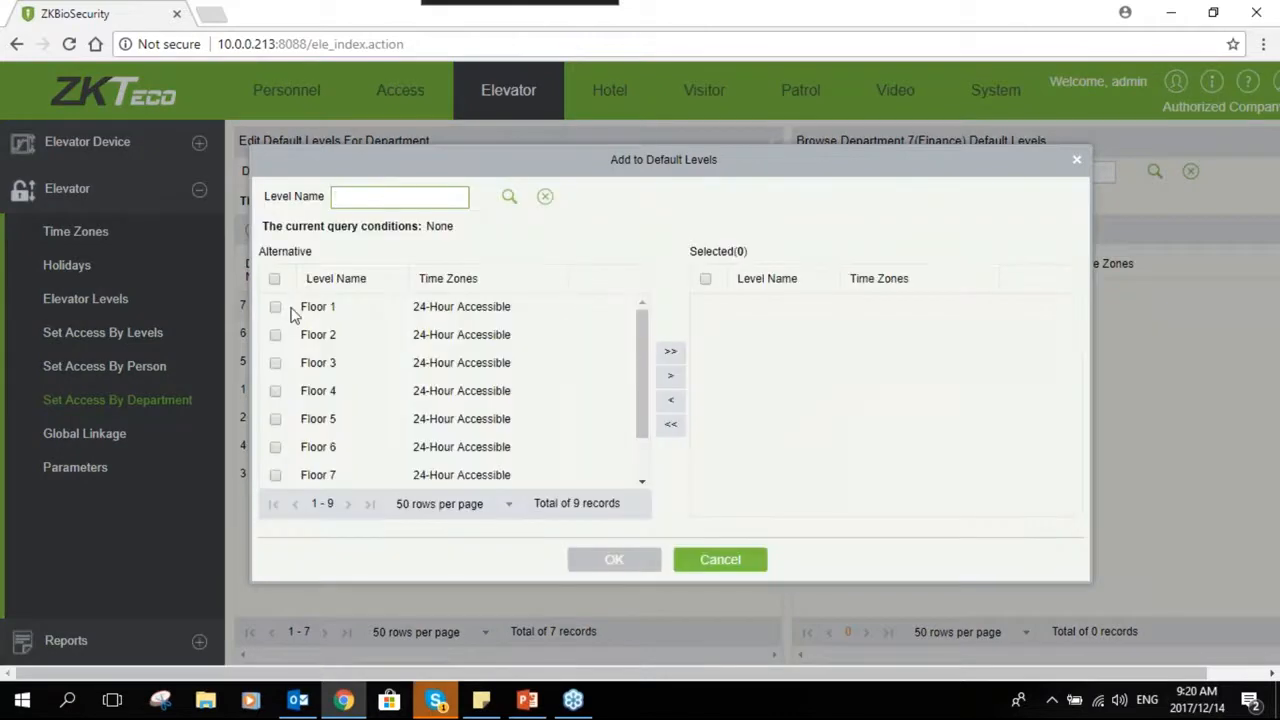
left_click(276, 308)
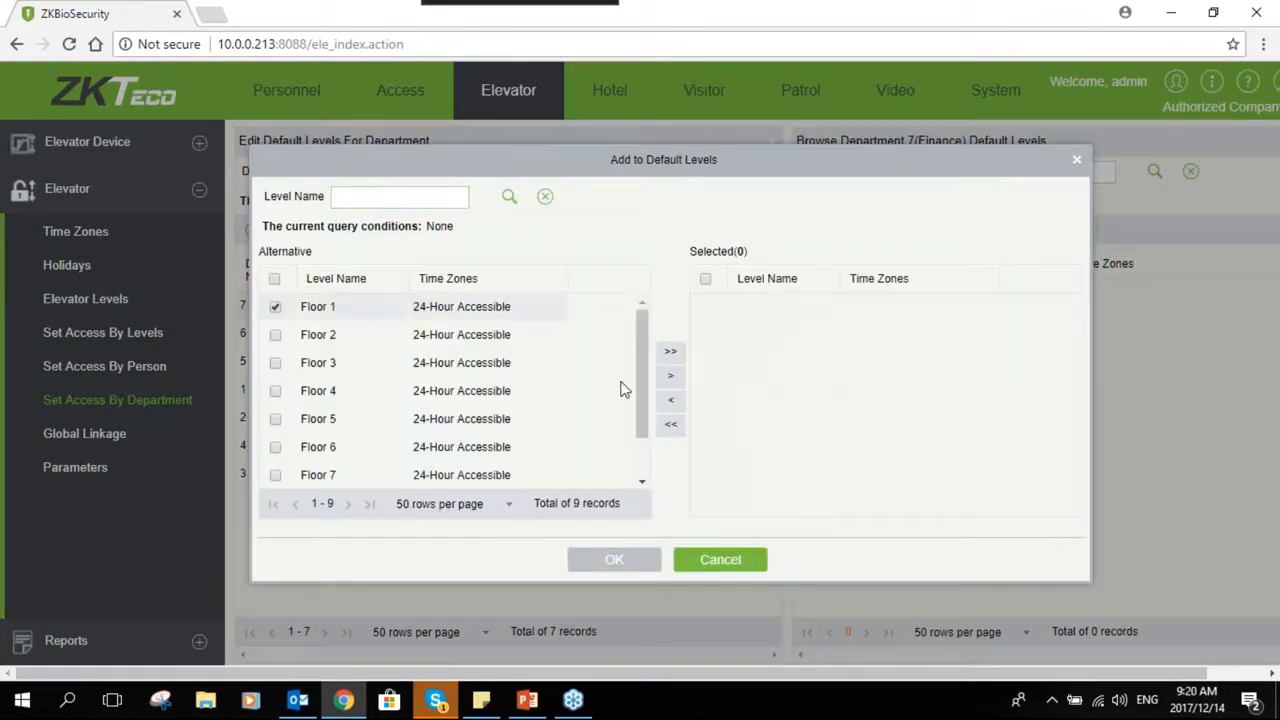
left_click(671, 376)
key("Return")
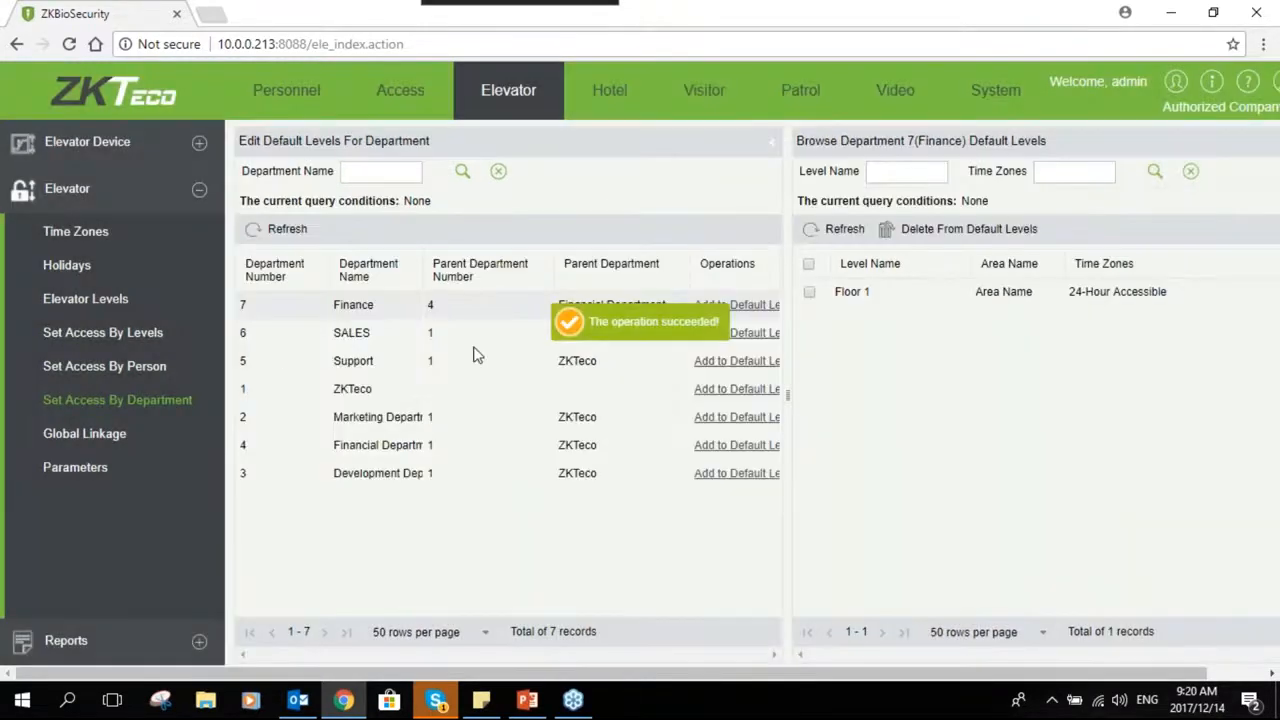
- Add the Floor 2 level as a default level for the SALES department, updating its personnel immediately
left_click(737, 333)
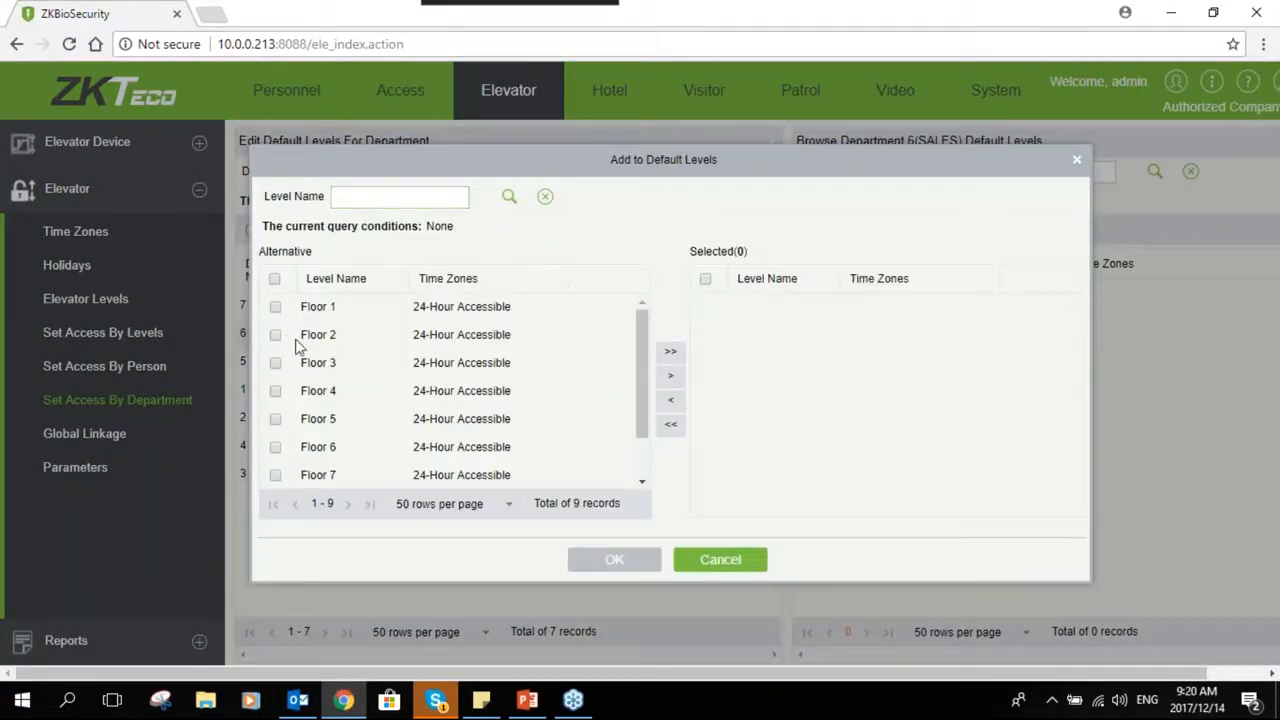
left_click(322, 345)
left_click(670, 375)
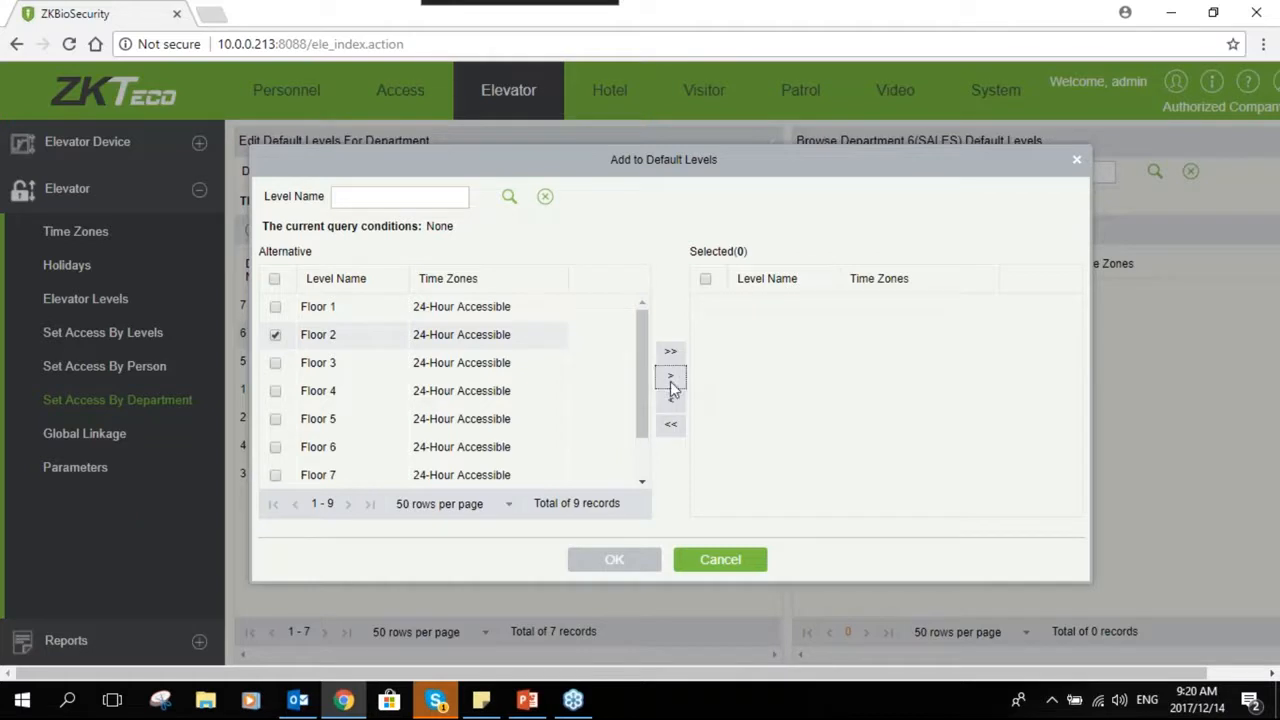
left_click(614, 560)
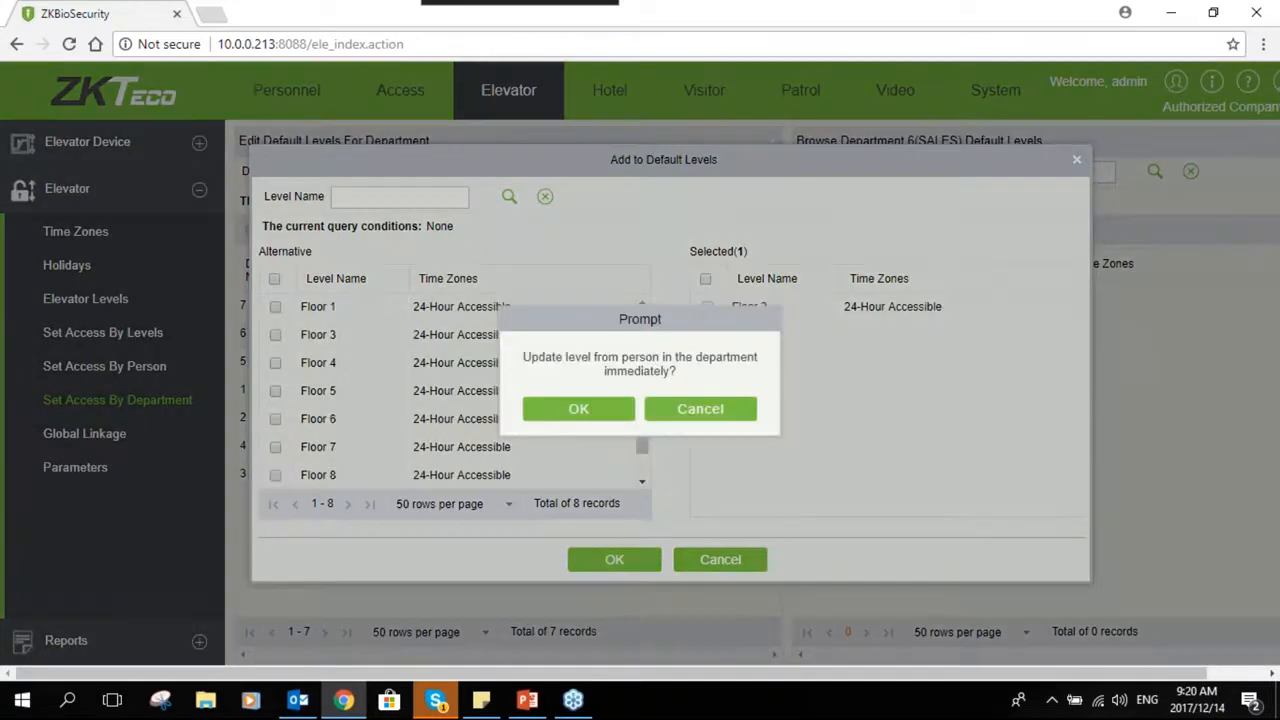
left_click(612, 410)
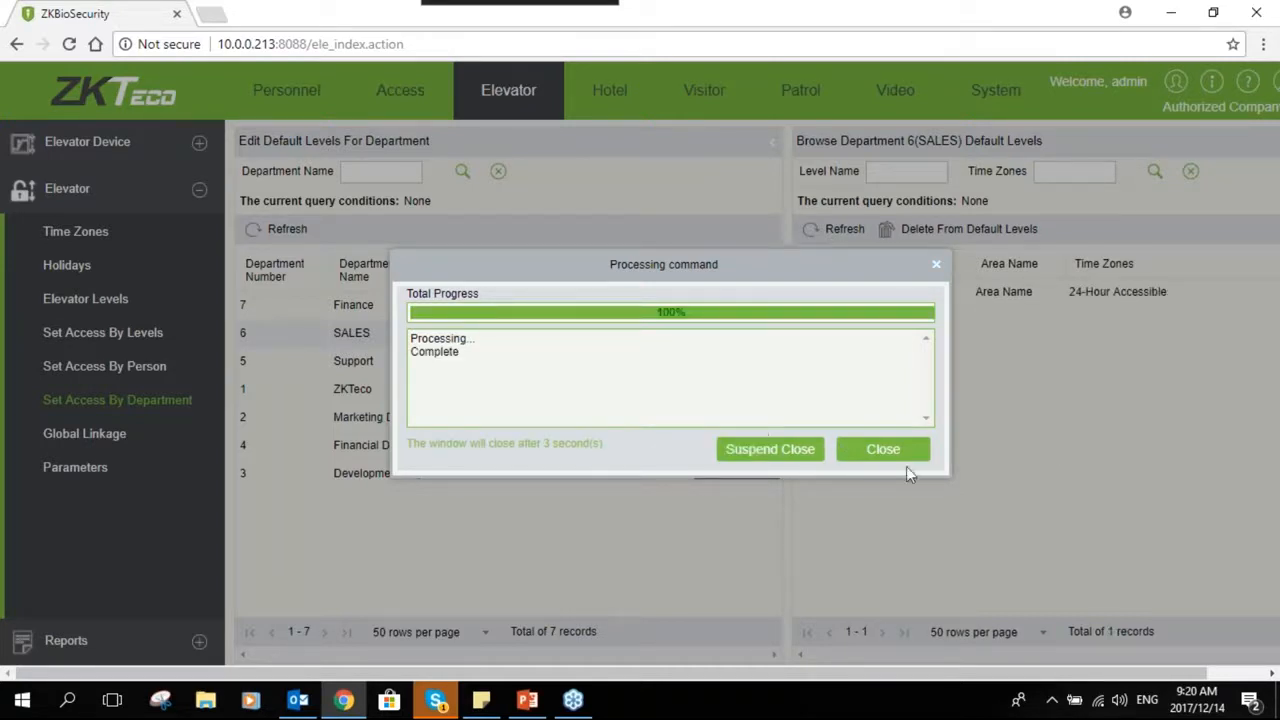
left_click(880, 450)
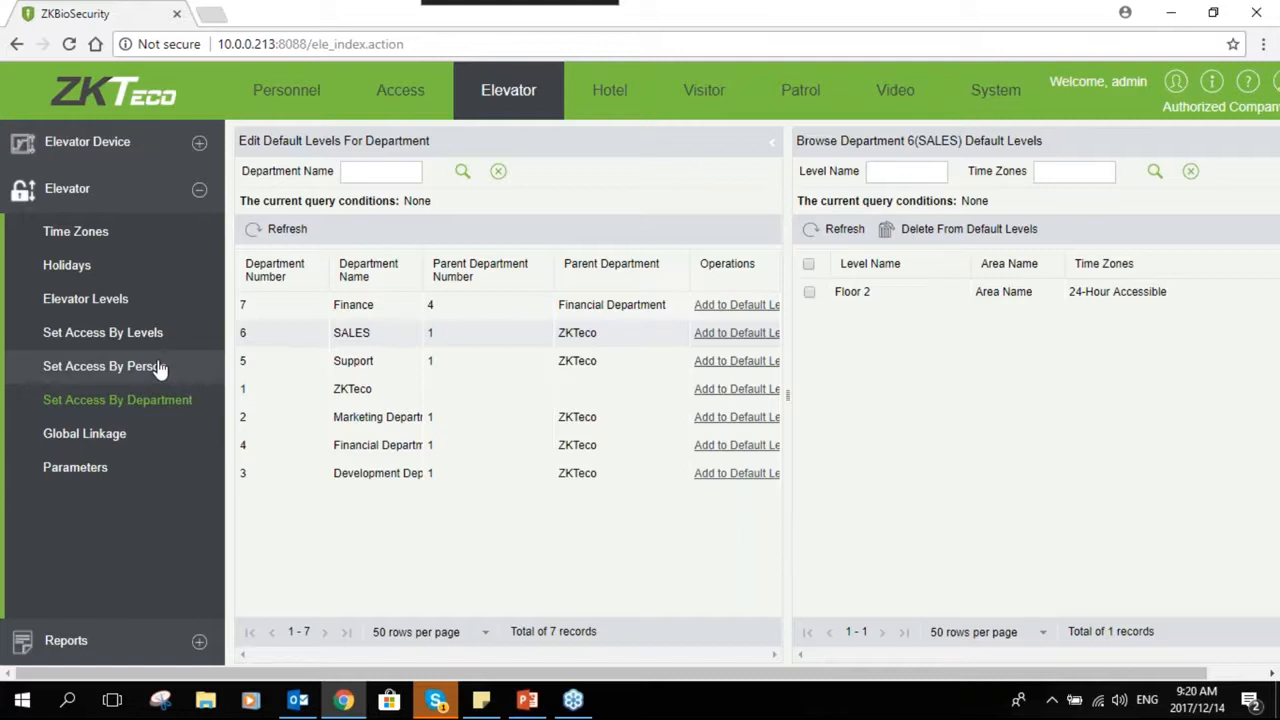
- Start a new global linkage named Linkage 1
left_click(114, 440)
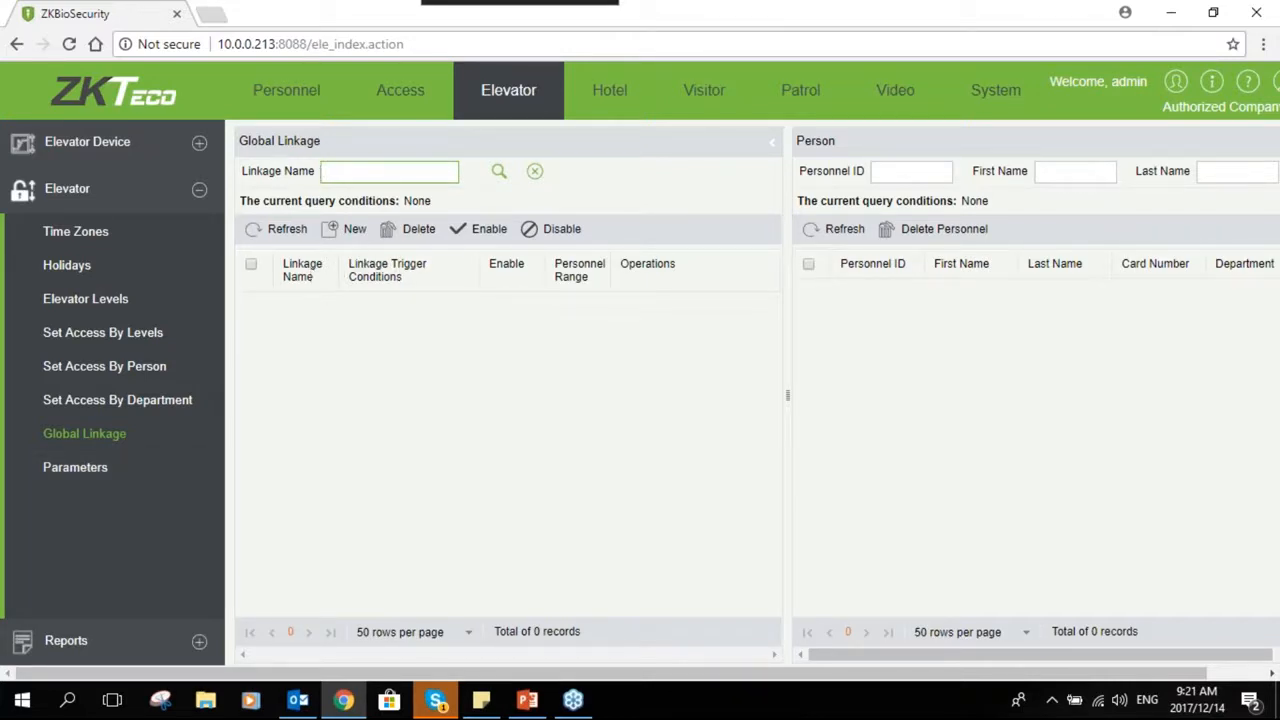
left_click(345, 229)
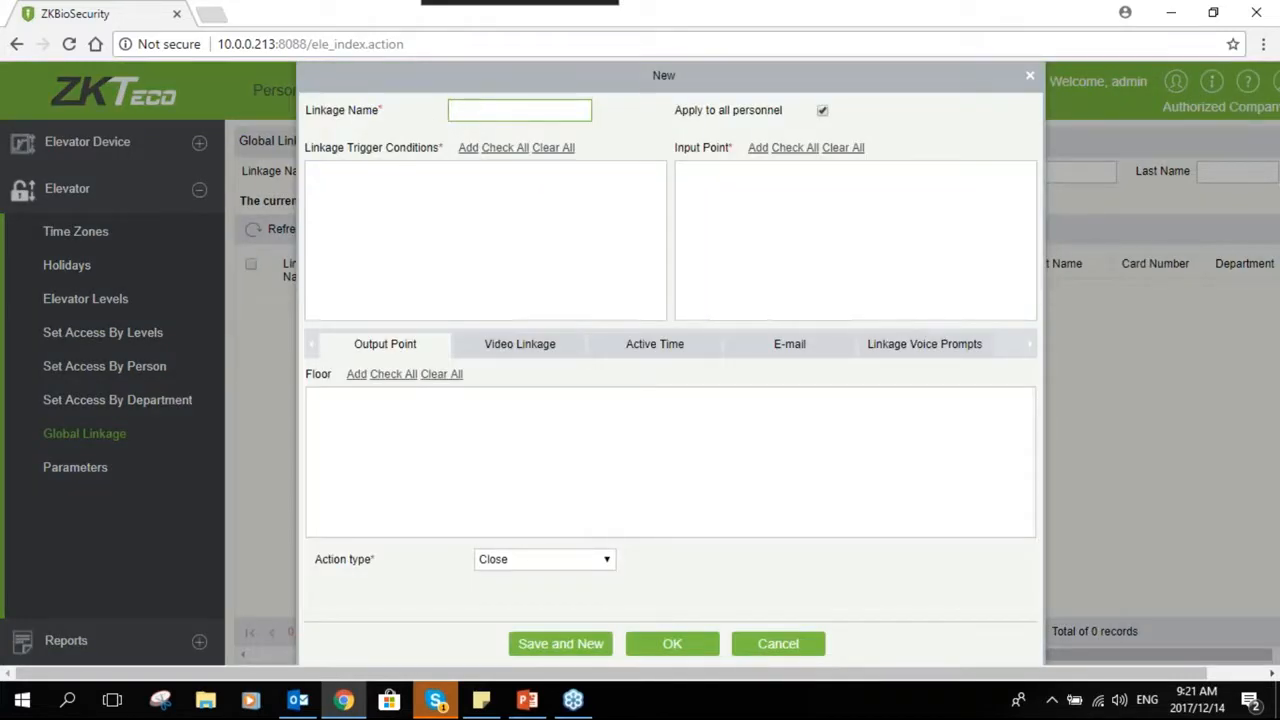
type("Linkage 1")
- Set the linkage trigger condition to Auxiliary Input Shorted
left_click(468, 147)
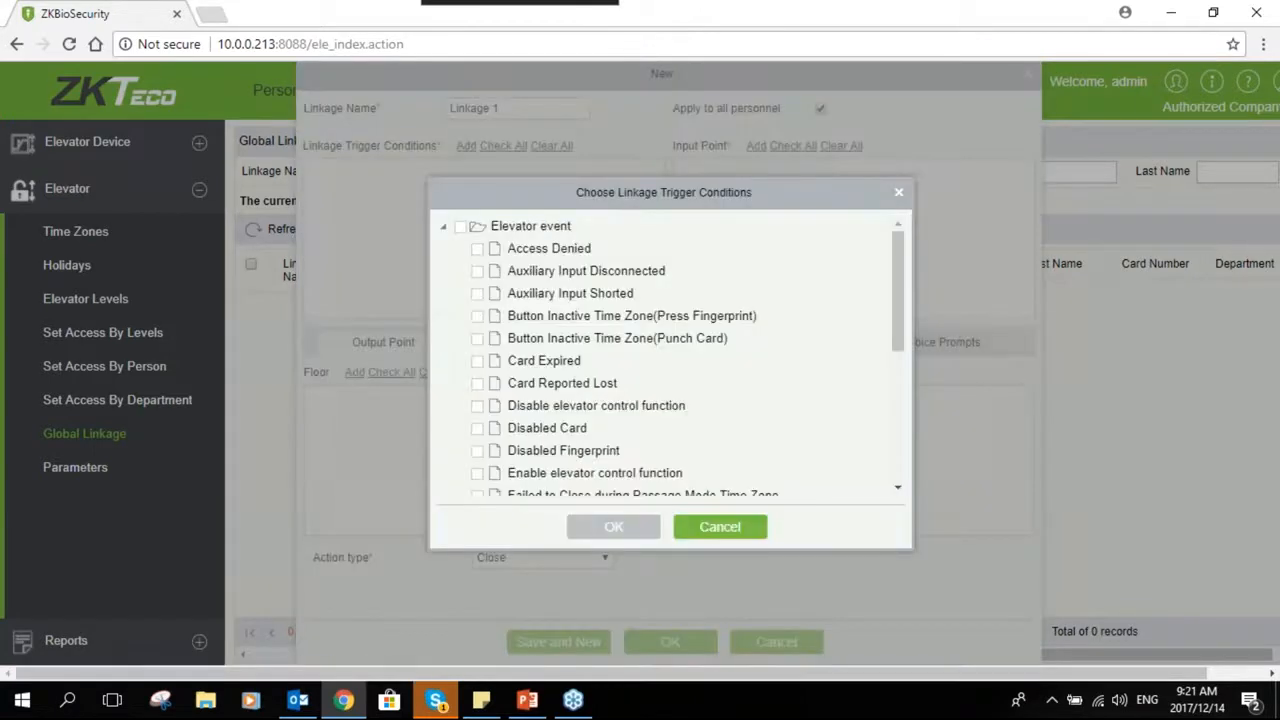
scroll(567, 392, "down", 5)
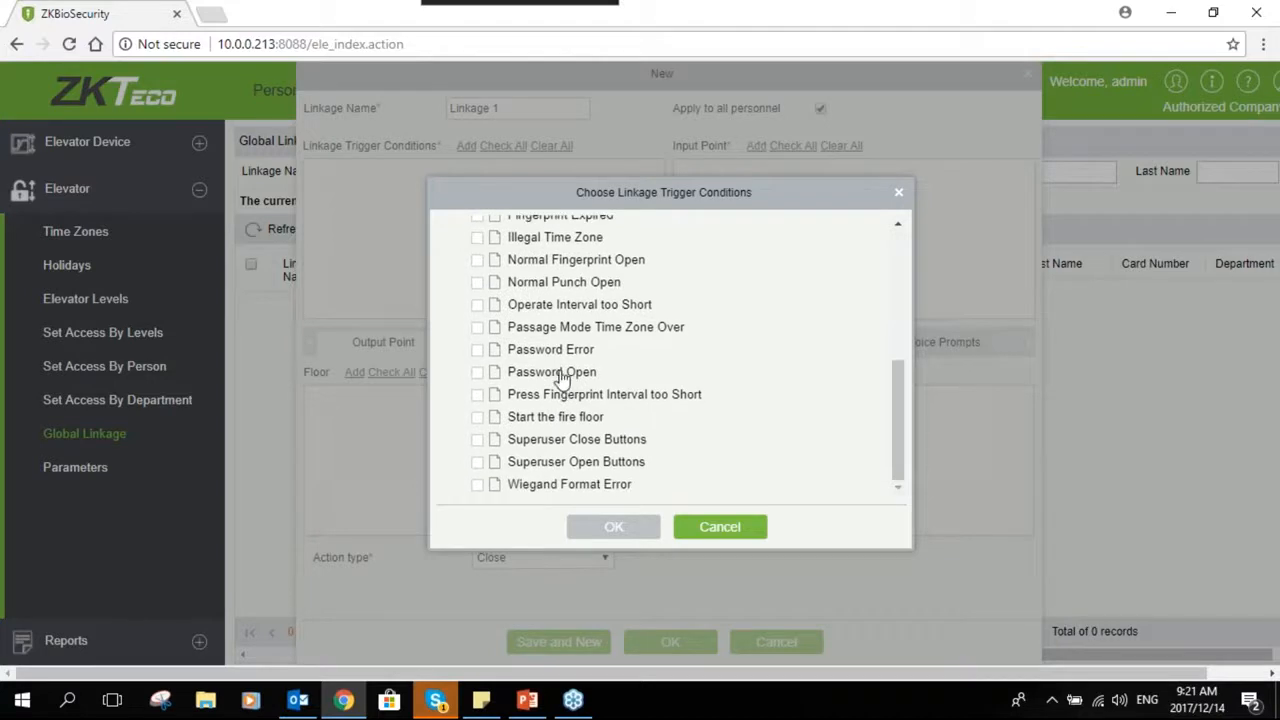
scroll(561, 379, "up", 1)
scroll(561, 380, "up", 2)
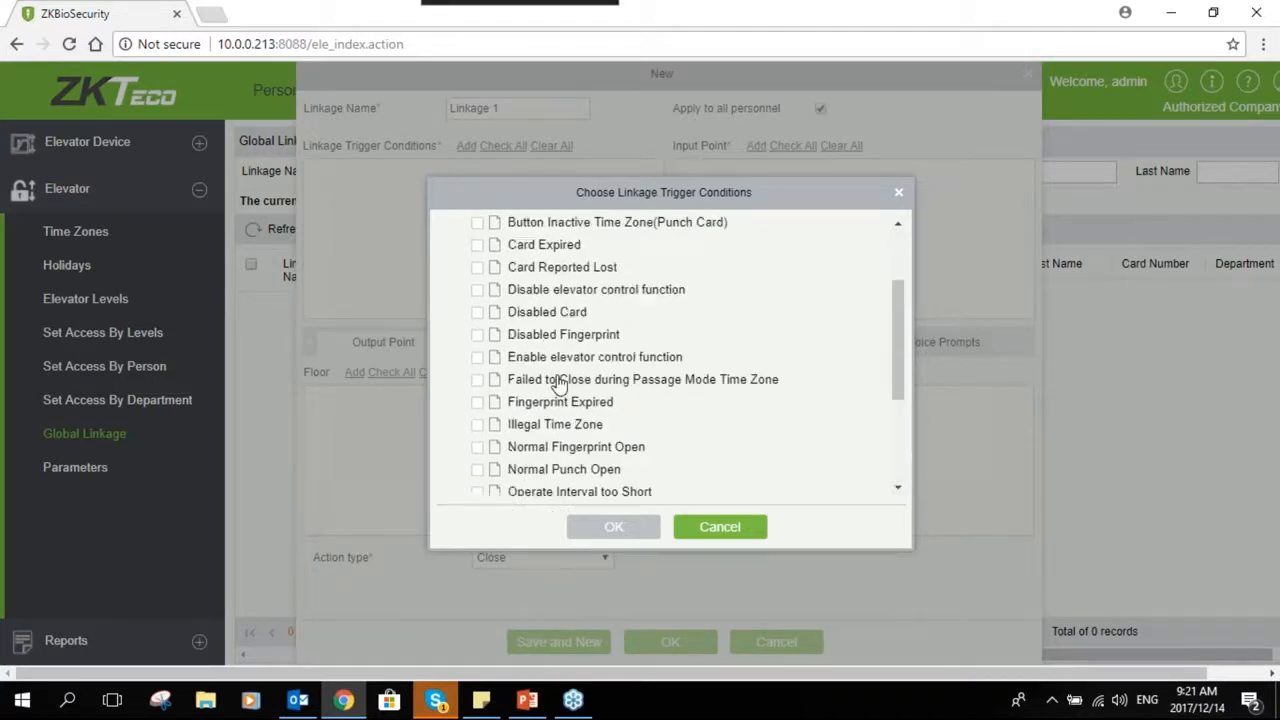
scroll(561, 375, "up", 1)
scroll(561, 370, "up", 1)
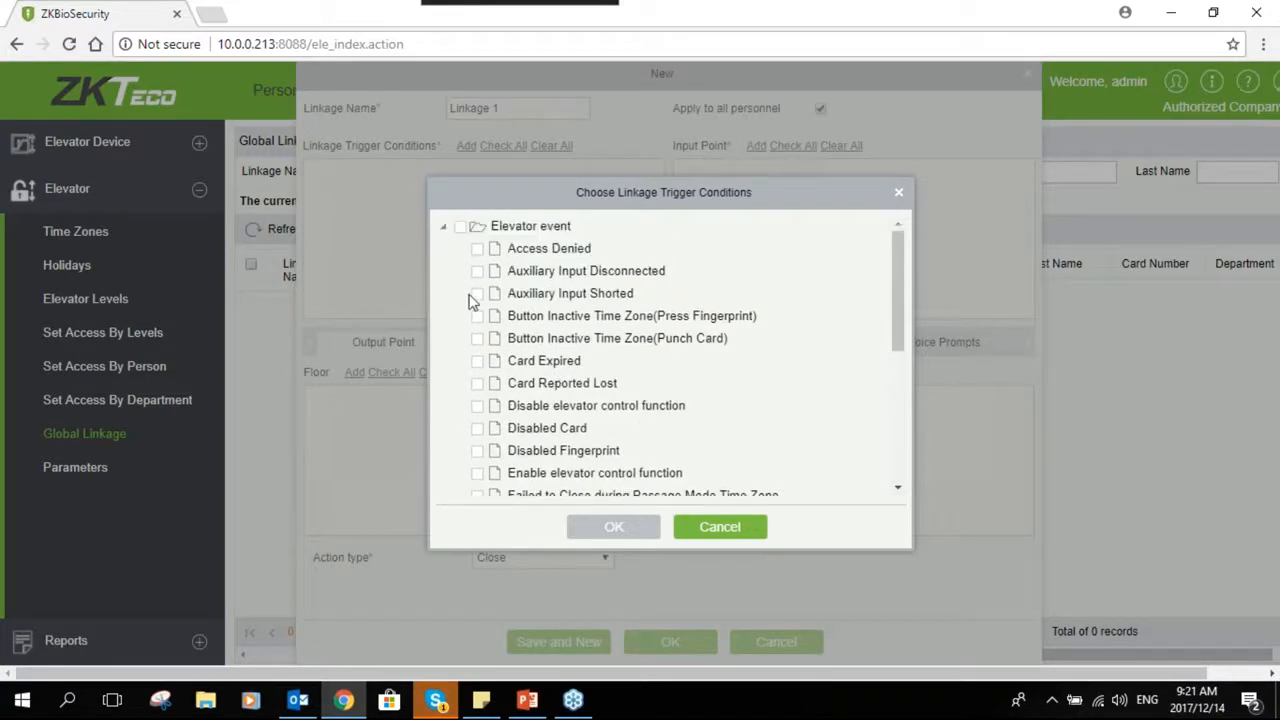
left_click(477, 293)
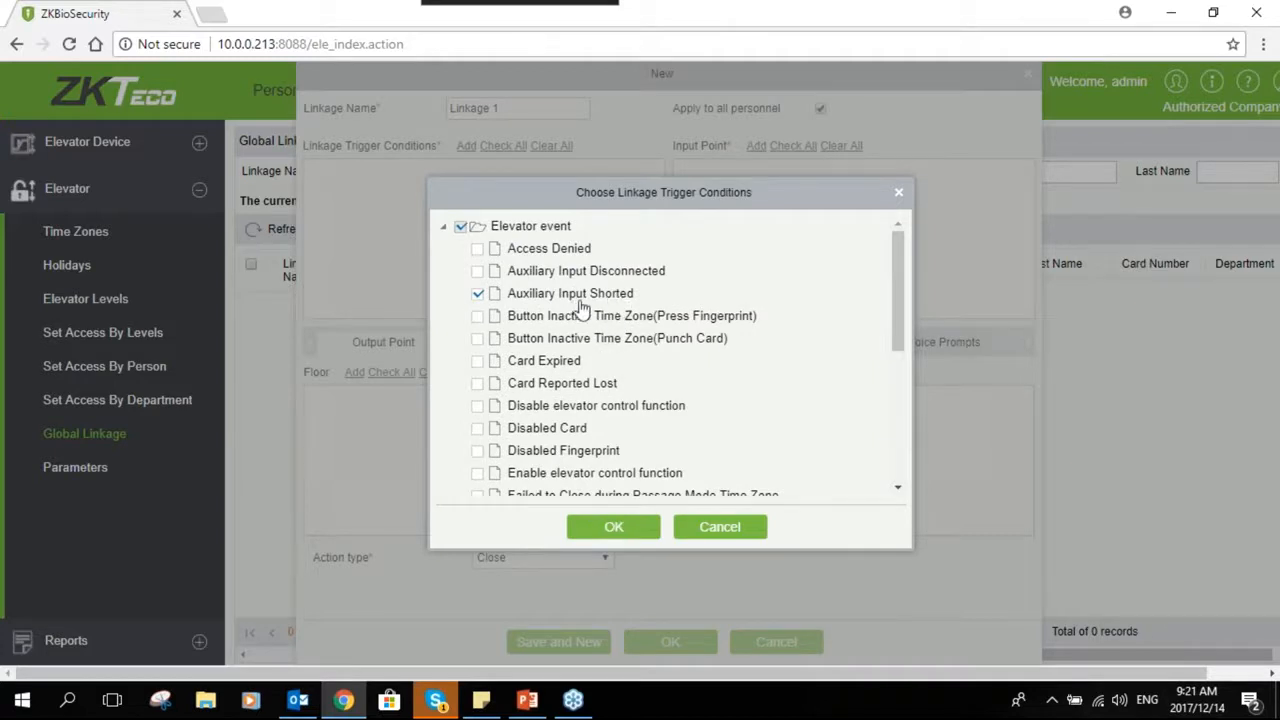
left_click(632, 530)
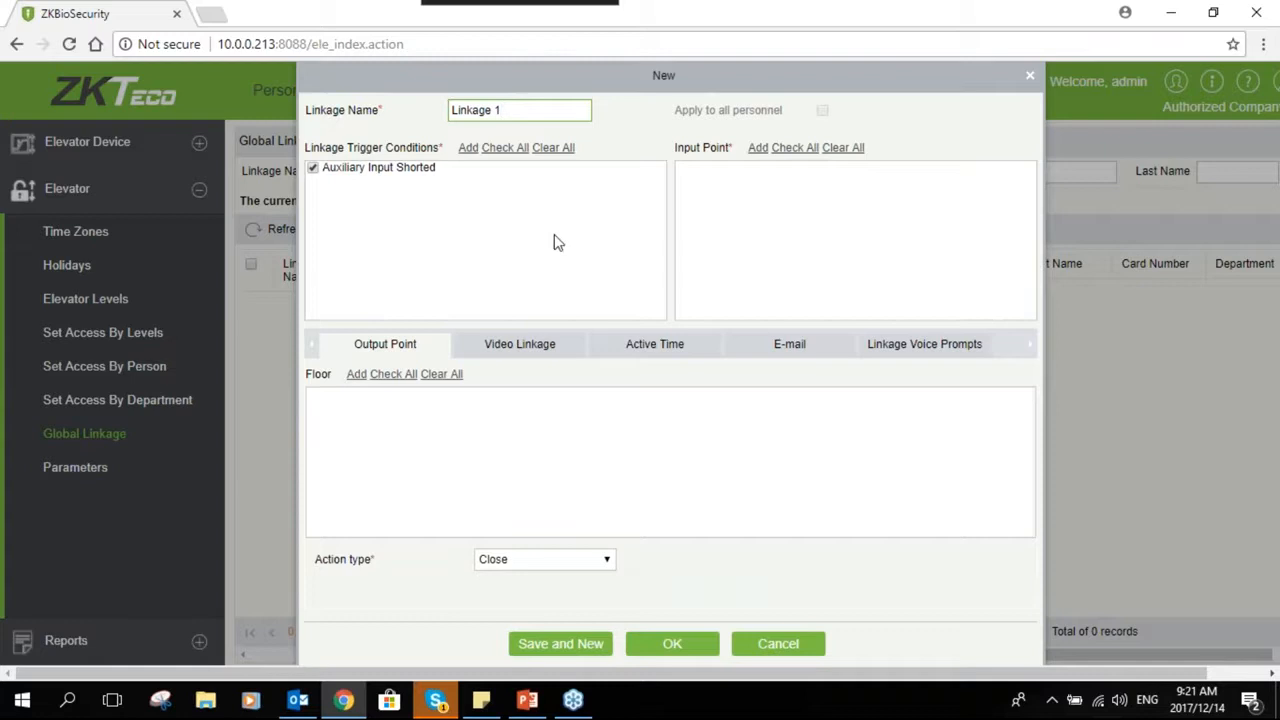
- Select the EC10 device as the linkage input point
left_click(757, 148)
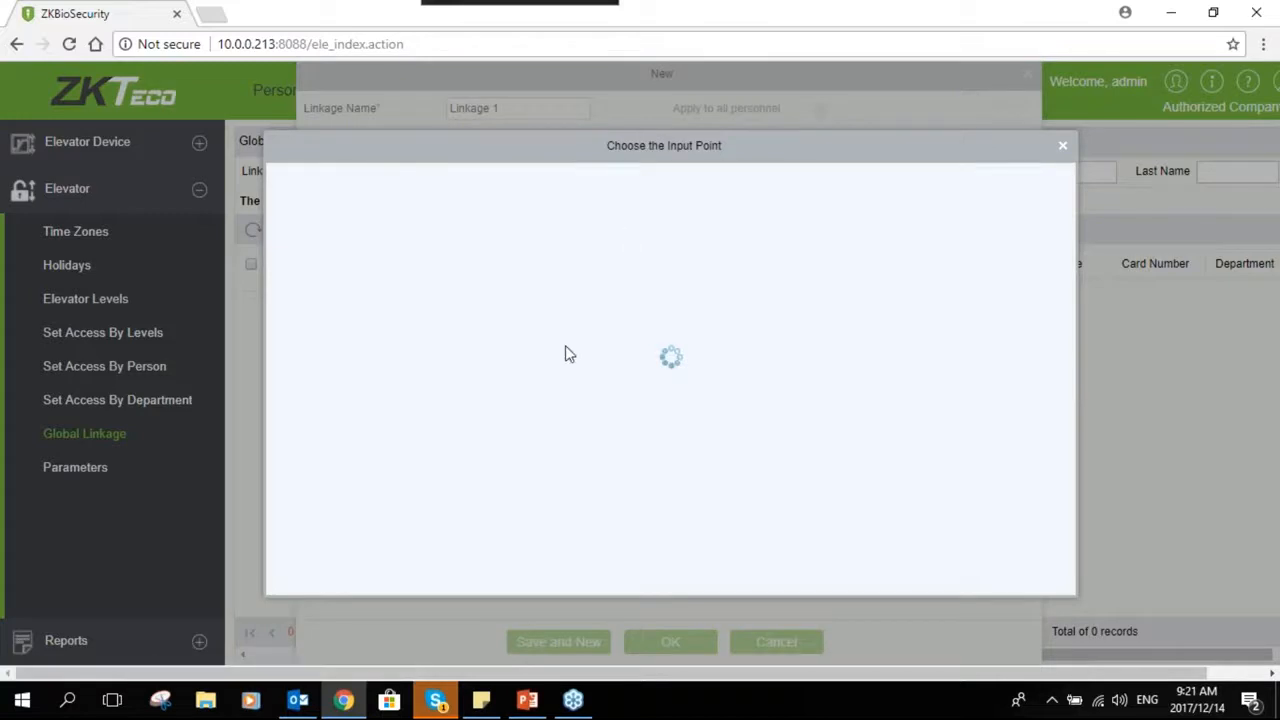
left_click(290, 294)
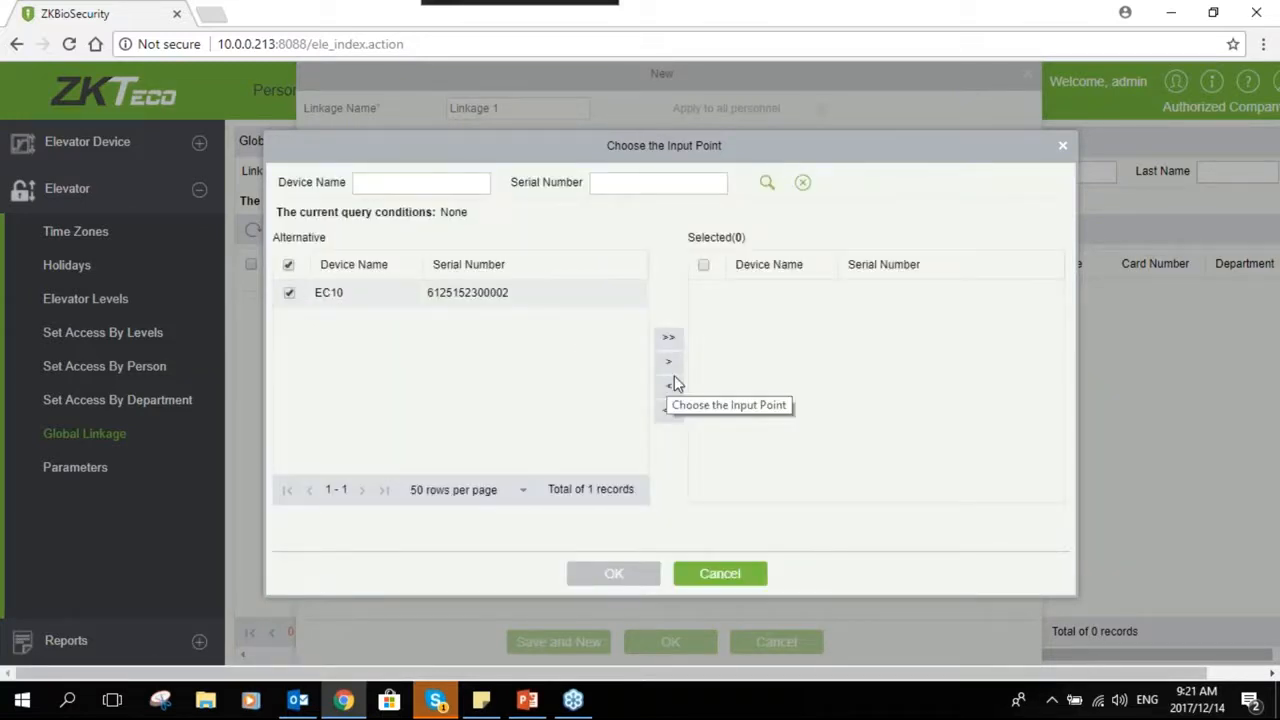
left_click(669, 362)
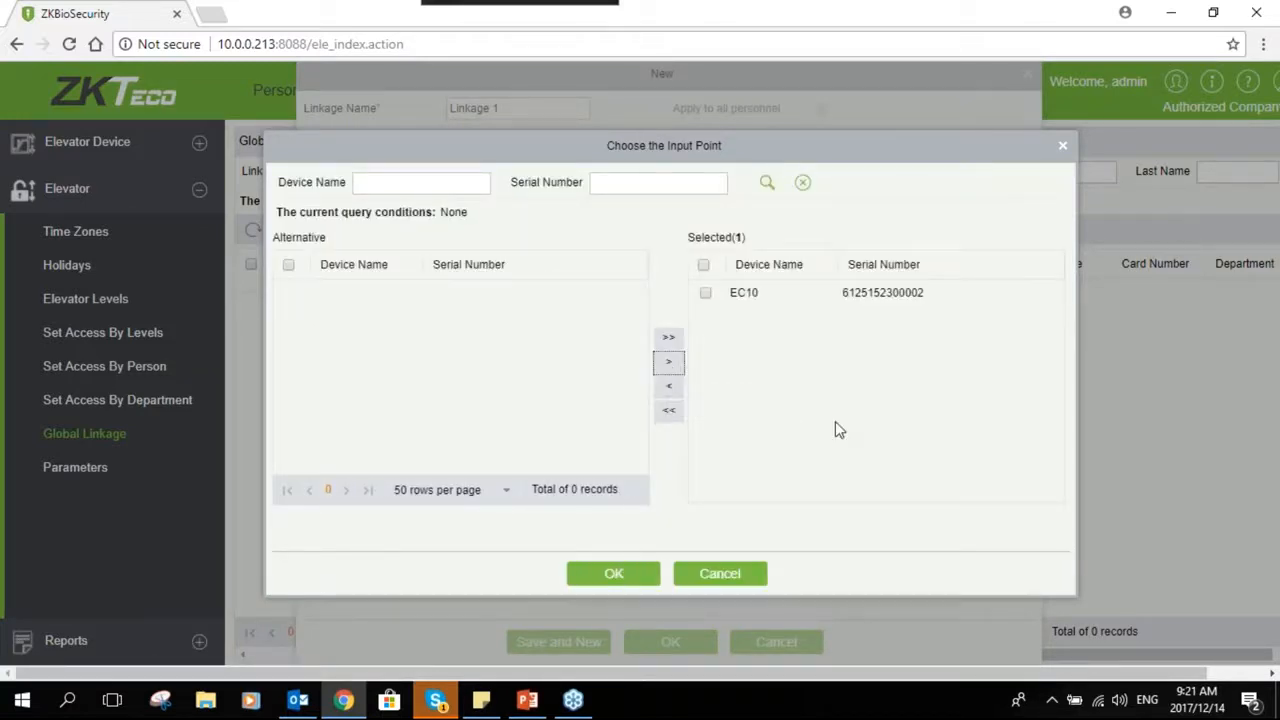
left_click(616, 573)
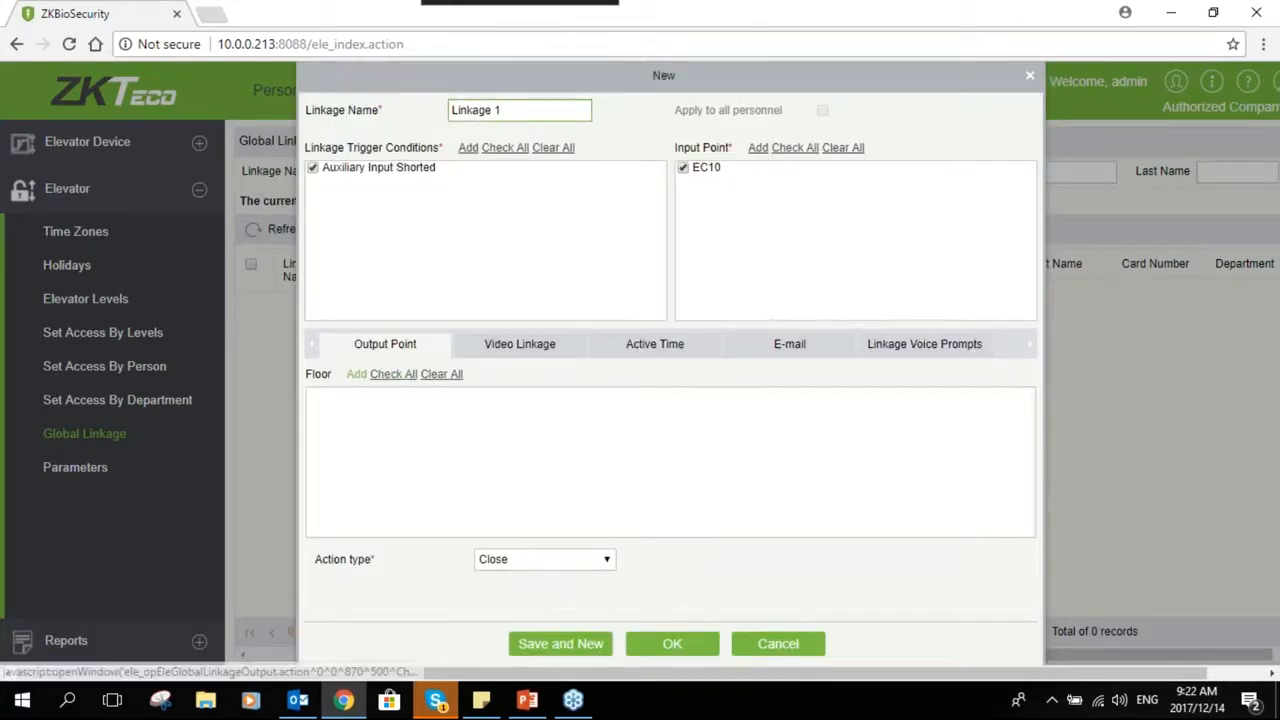
- Add all EC10 floors as output points and set the action type to Normally Open
left_click(357, 374)
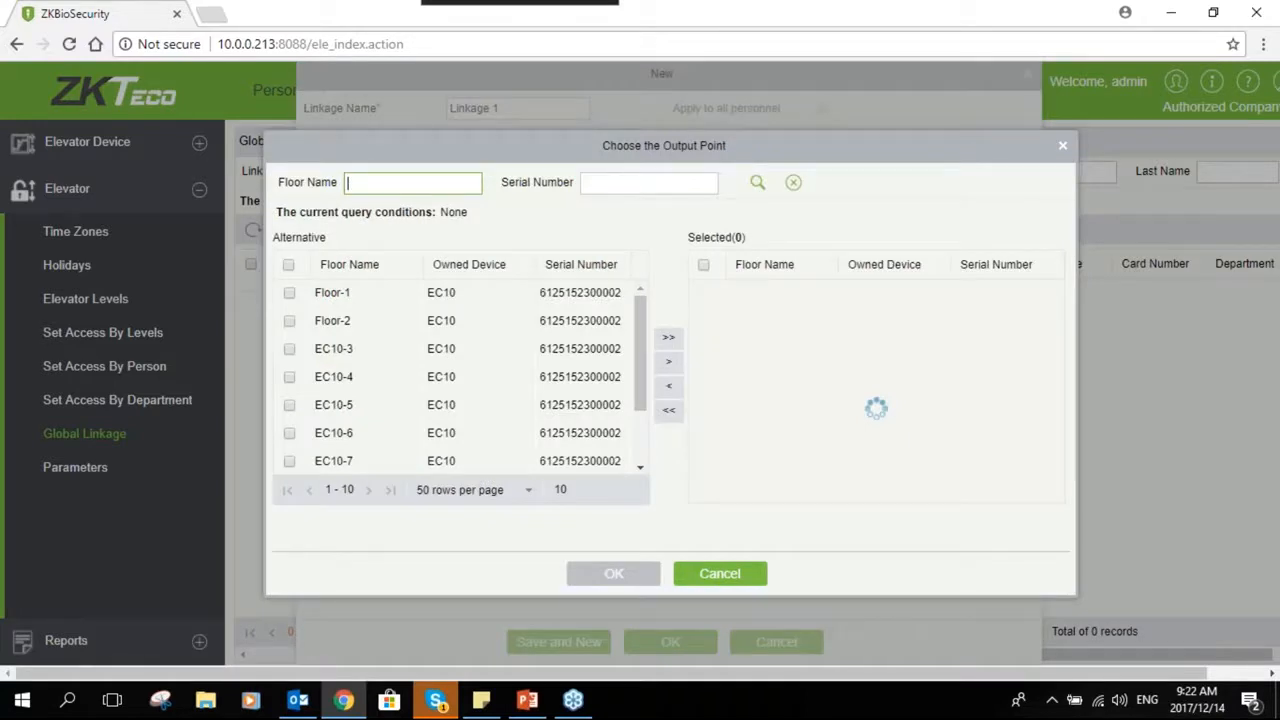
mouse_move(643, 323)
left_mouse_down()
mouse_move(643, 346)
mouse_move(641, 322)
left_mouse_up()
left_click(668, 337)
left_click(619, 576)
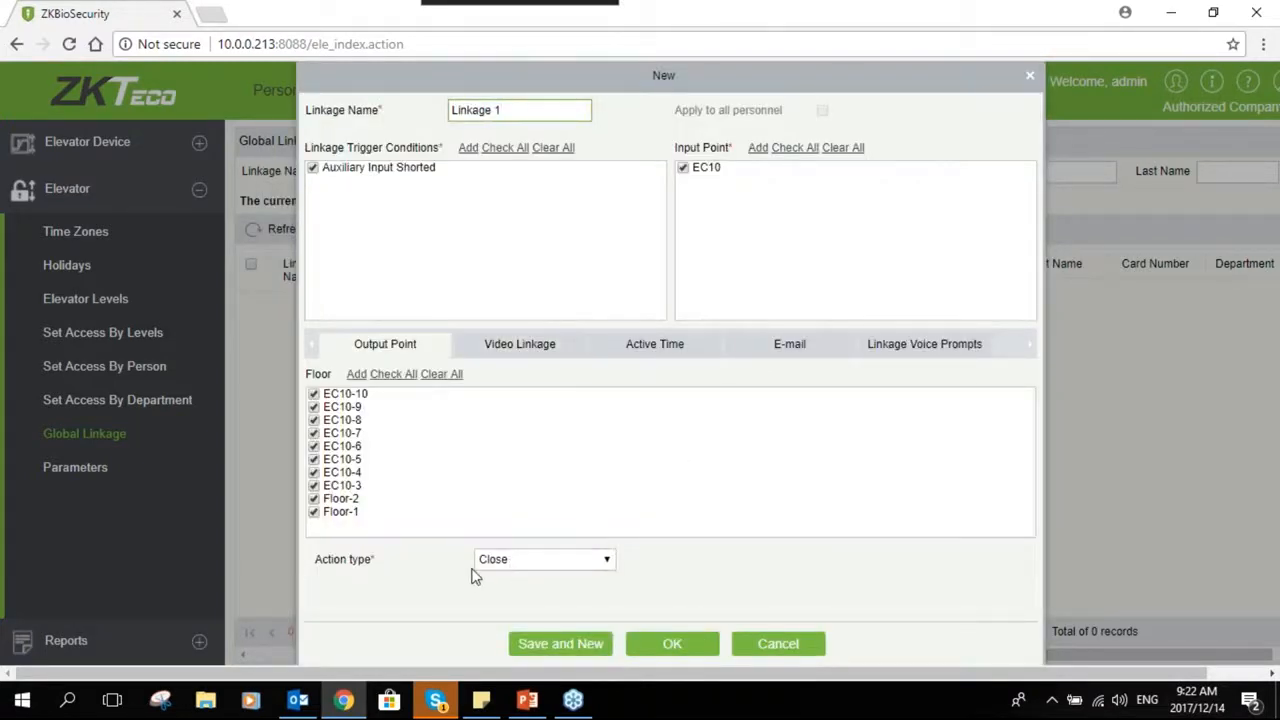
left_click(535, 563)
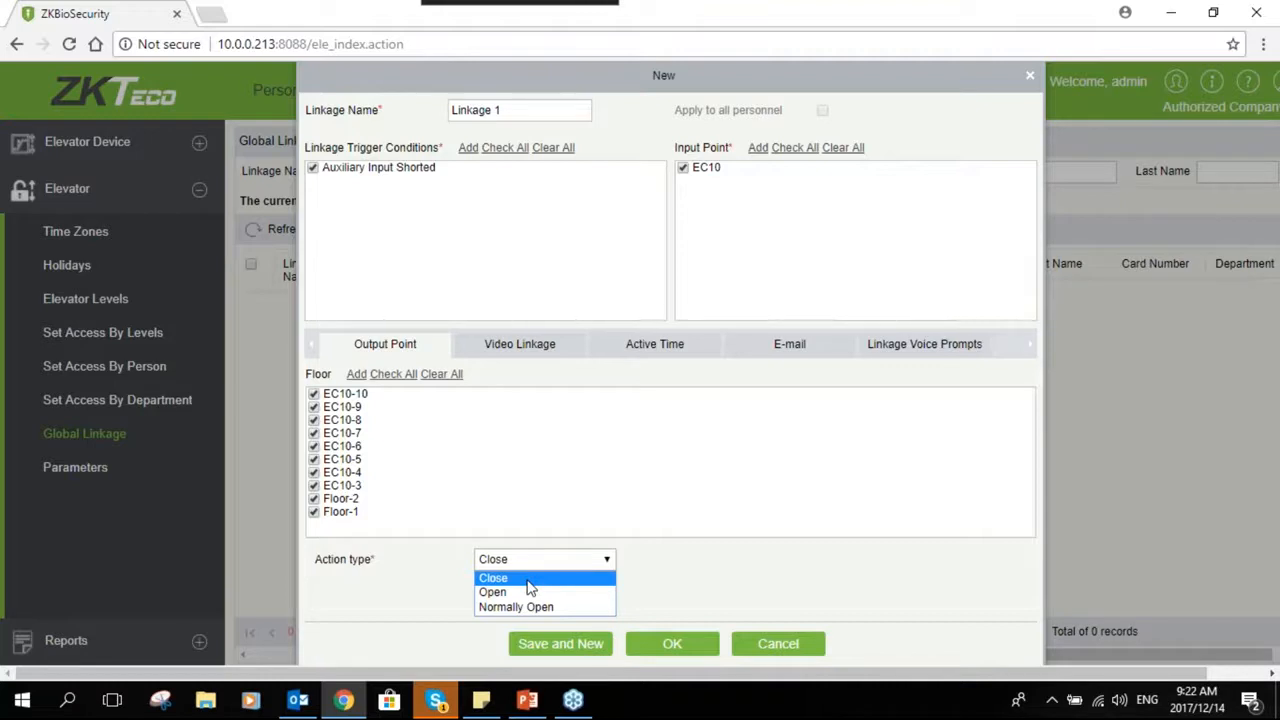
left_click(520, 606)
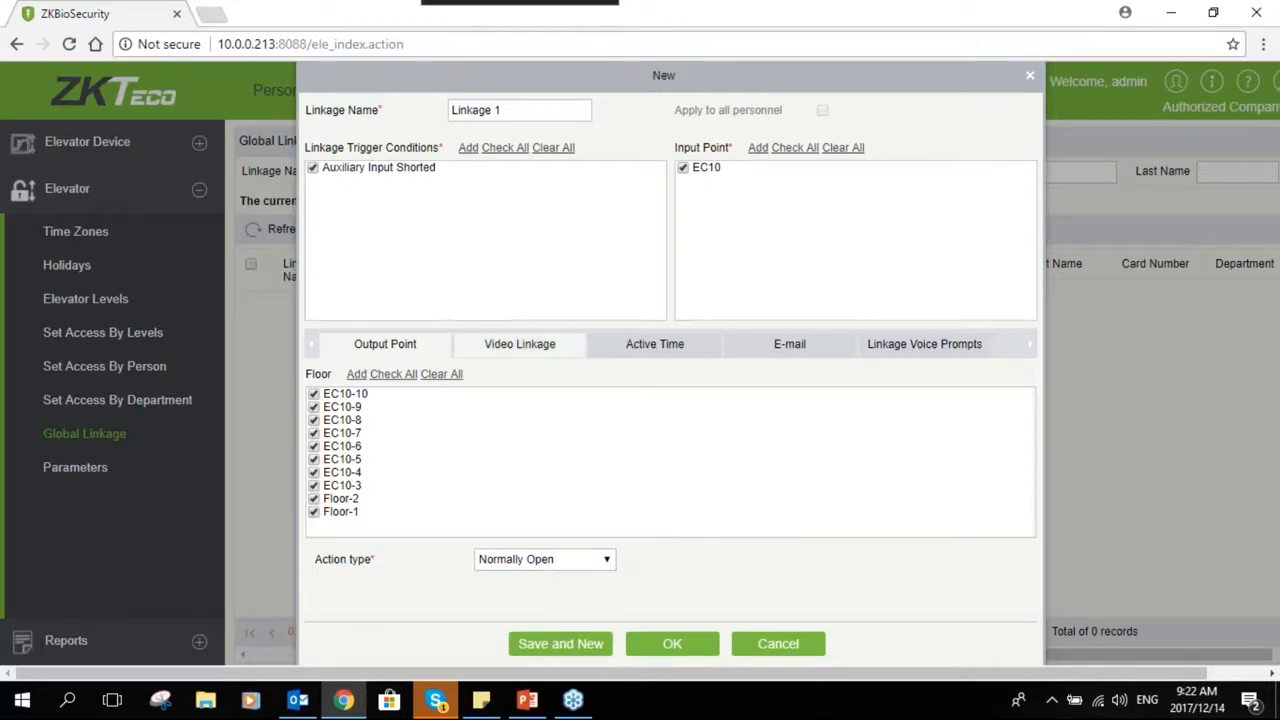
- Enable Pop Up Video and Video in the linkage's video settings
left_click(520, 354)
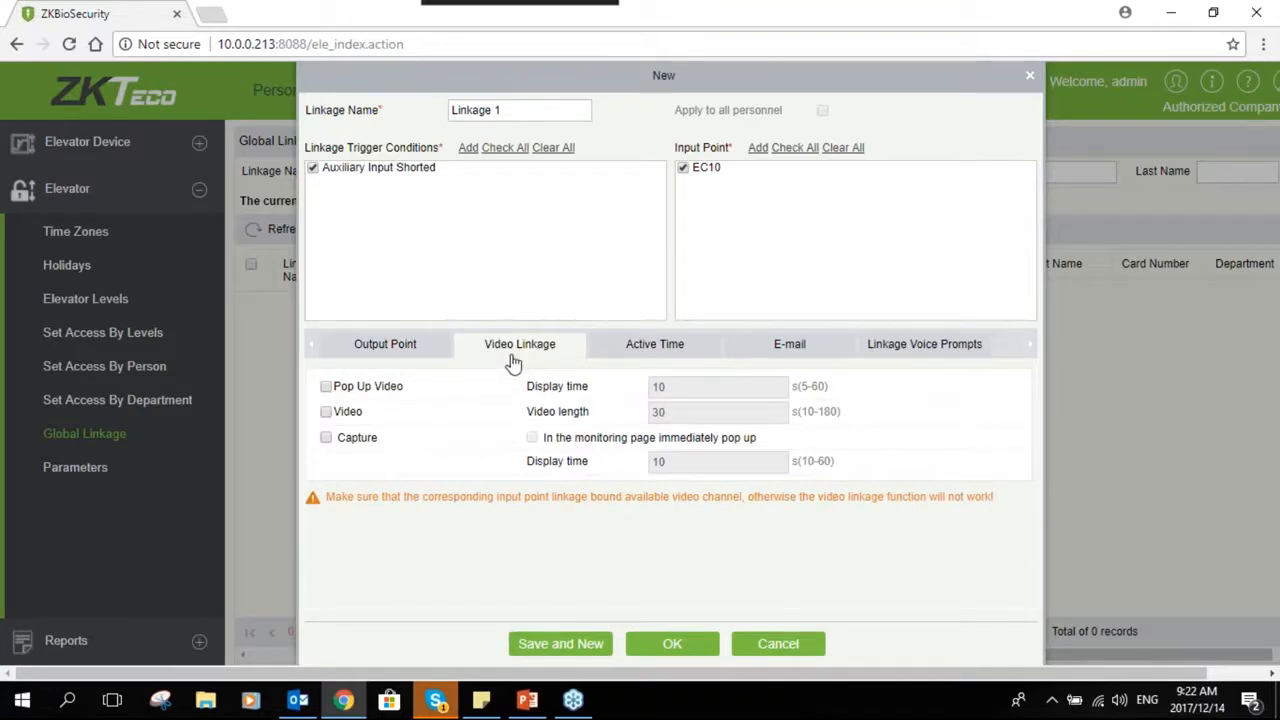
left_click(326, 387)
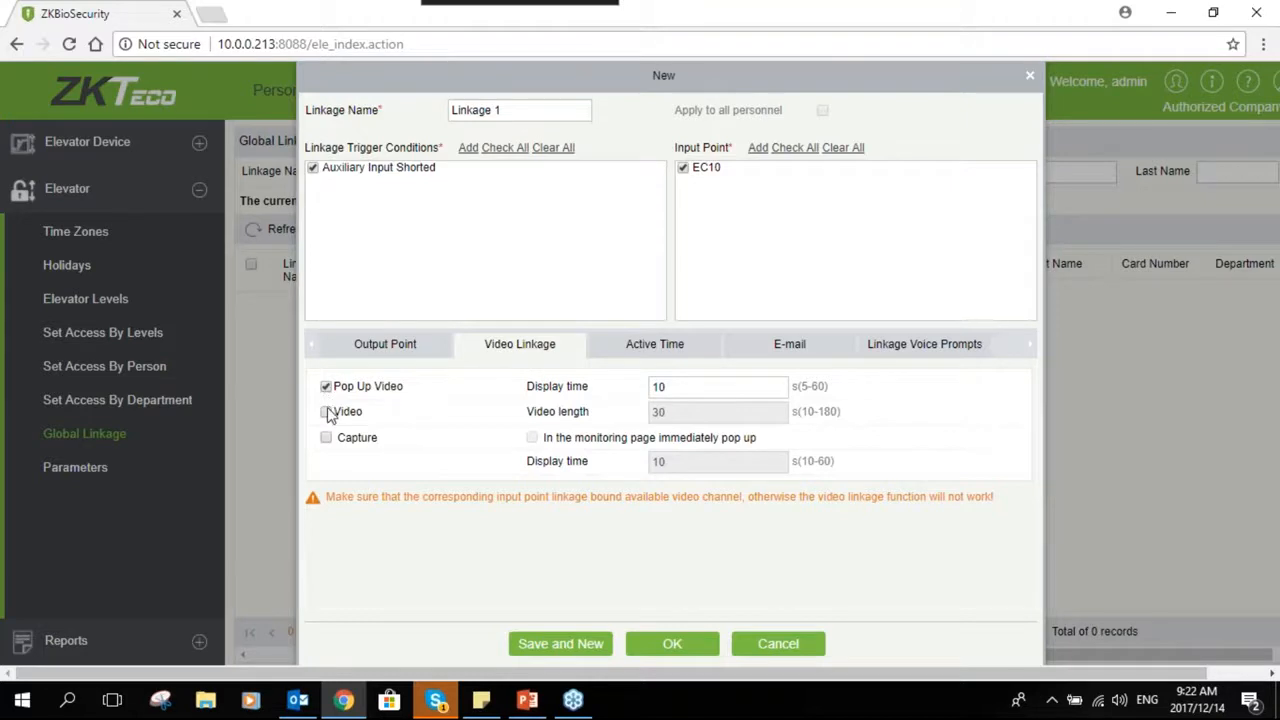
left_click(327, 412)
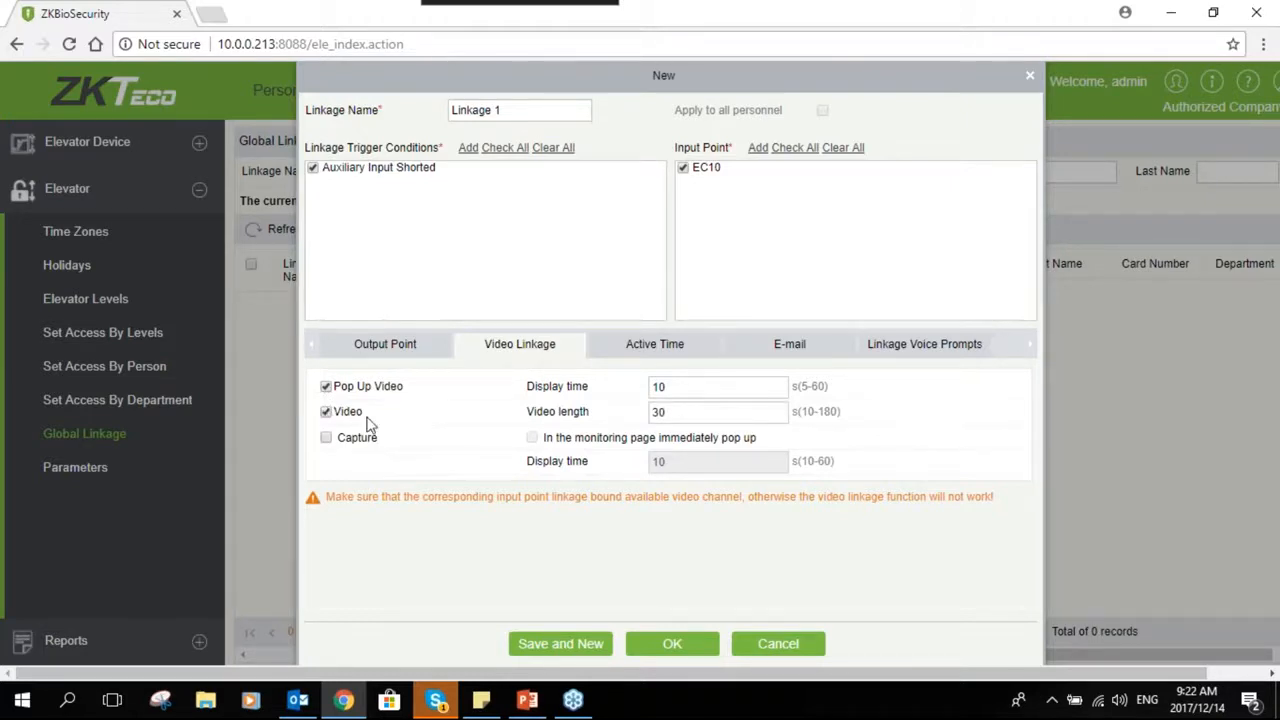
left_click(658, 419)
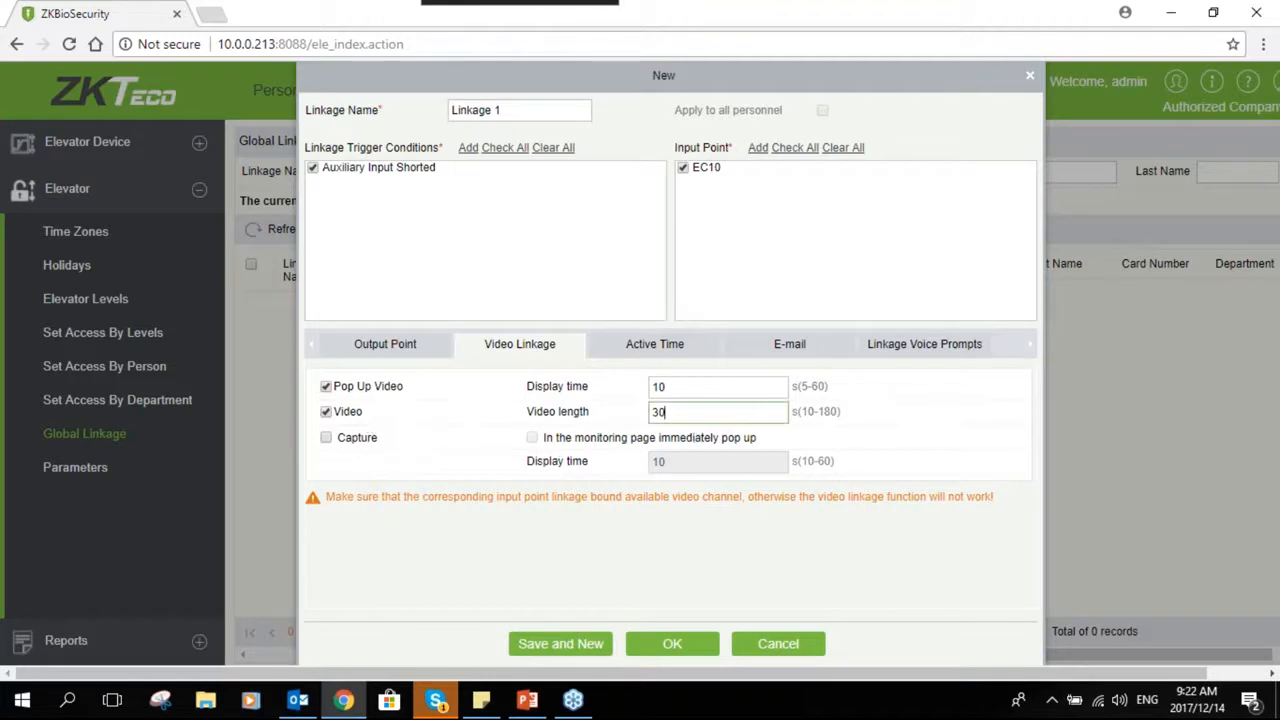
- Turn off Pop Up Video, Video and Capture in the linkage's video settings
left_click(328, 439)
left_click(327, 412)
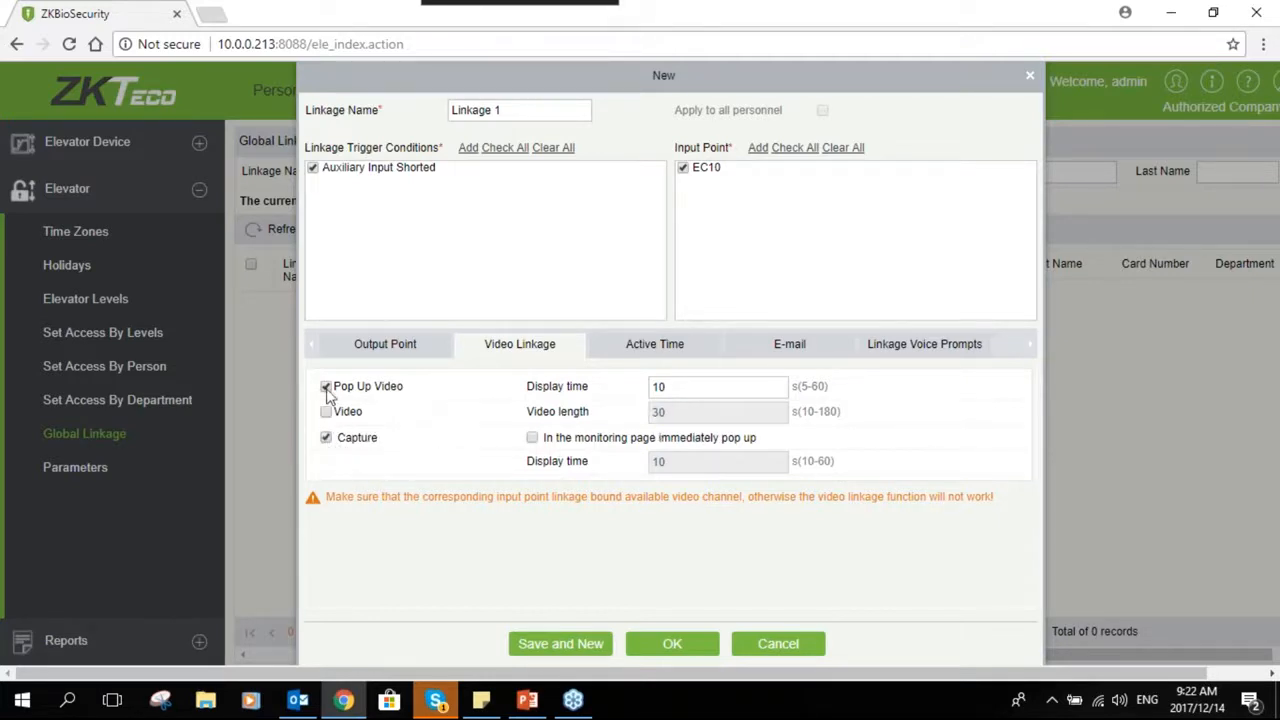
left_click(326, 387)
left_click(327, 438)
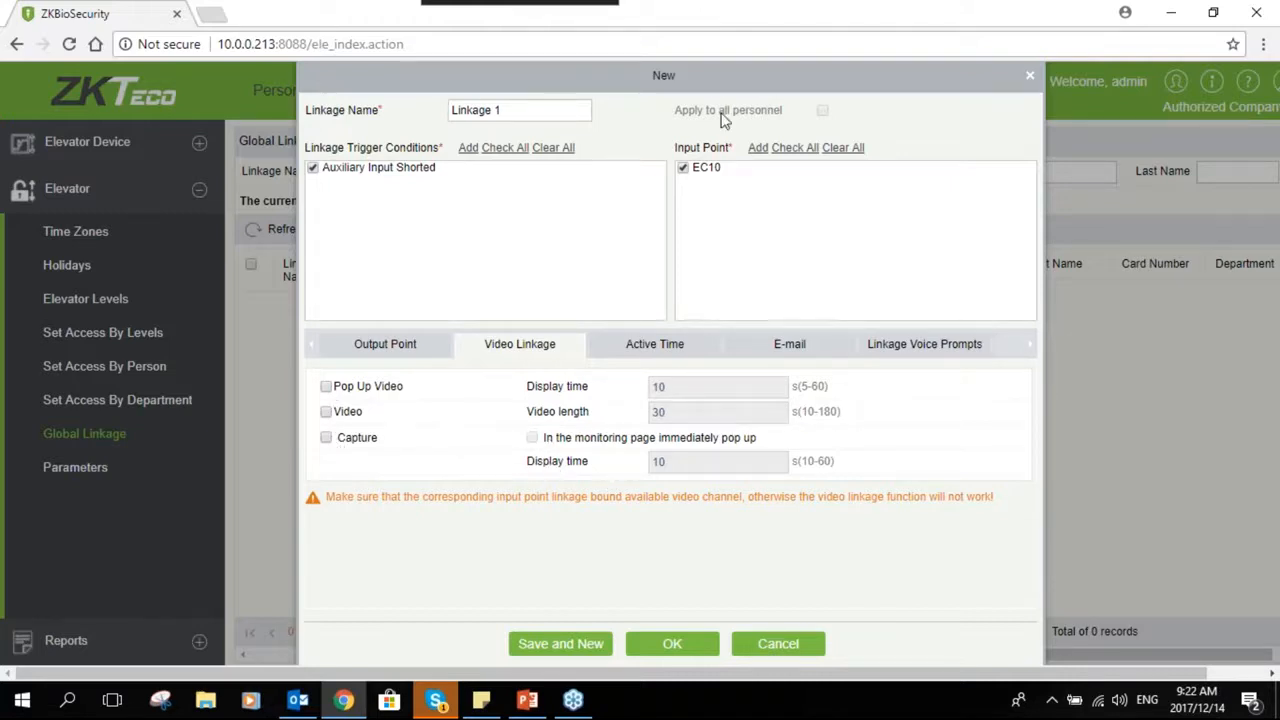
- Review the linkage's Active Time, E-mail and Linkage Voice Prompts settings
left_click_drag(733, 77, 686, 57)
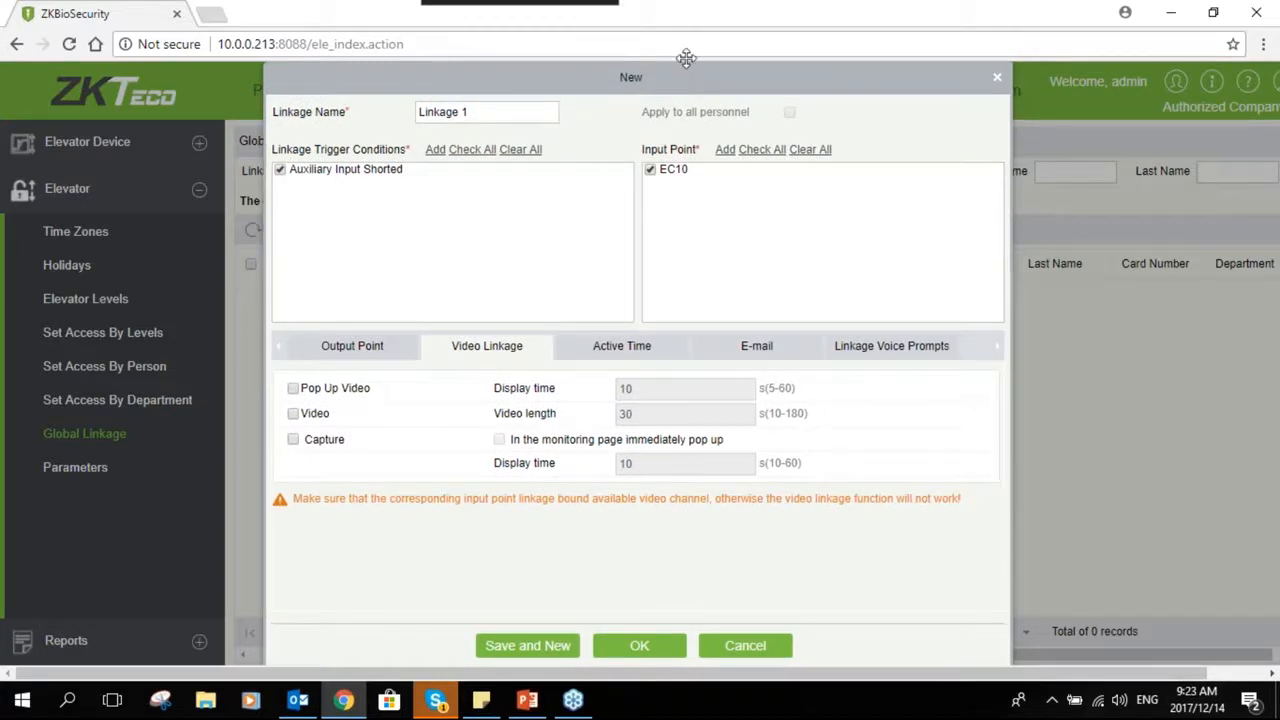
left_click(622, 352)
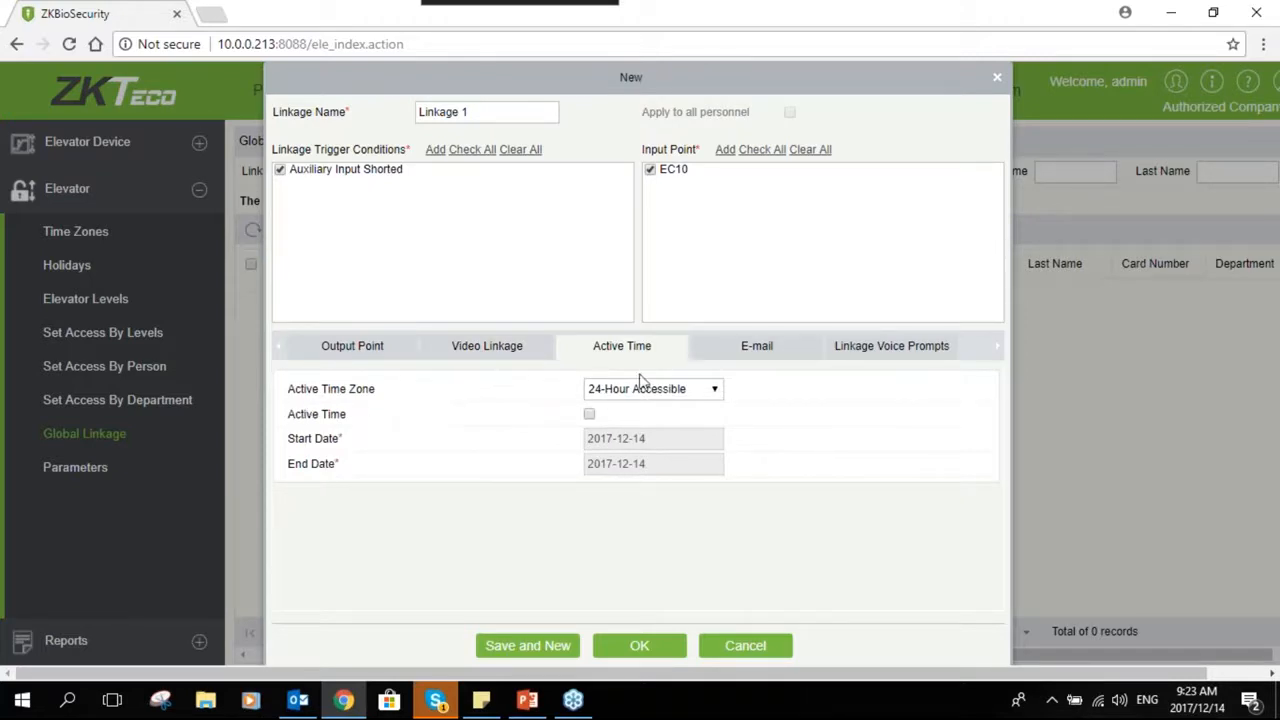
left_click(666, 390)
left_click(666, 390)
left_click(752, 348)
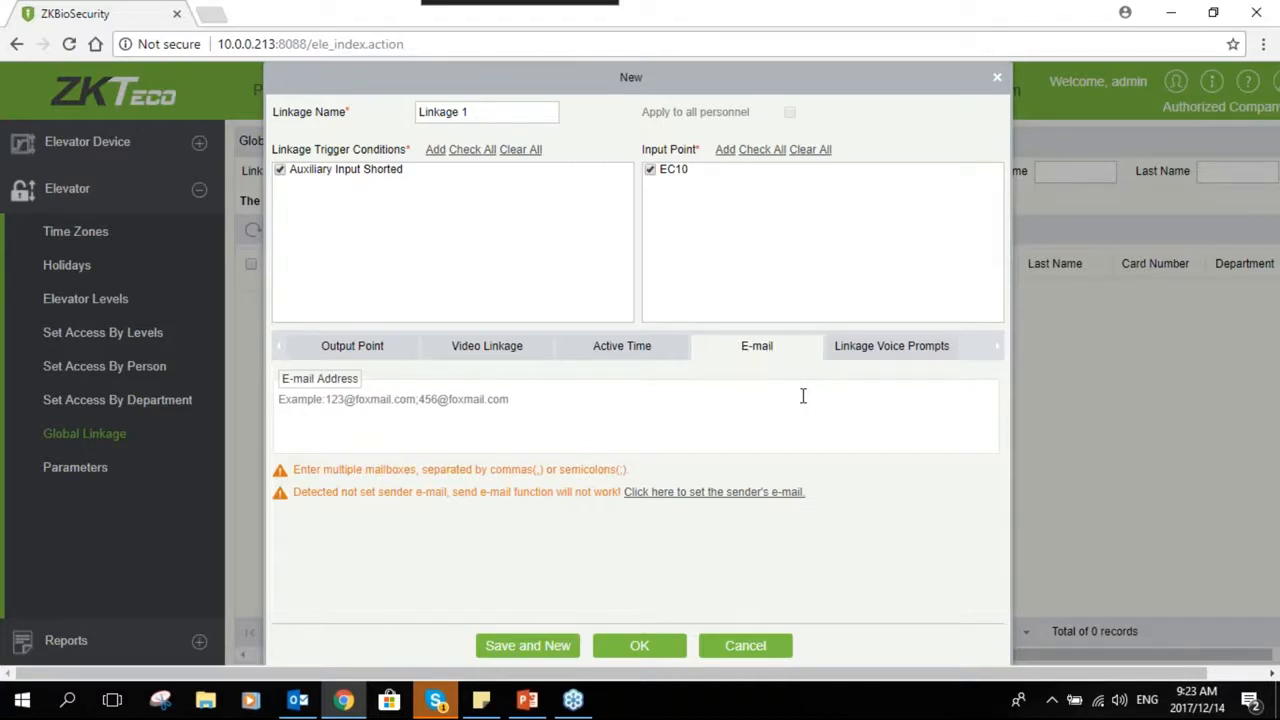
left_click(868, 358)
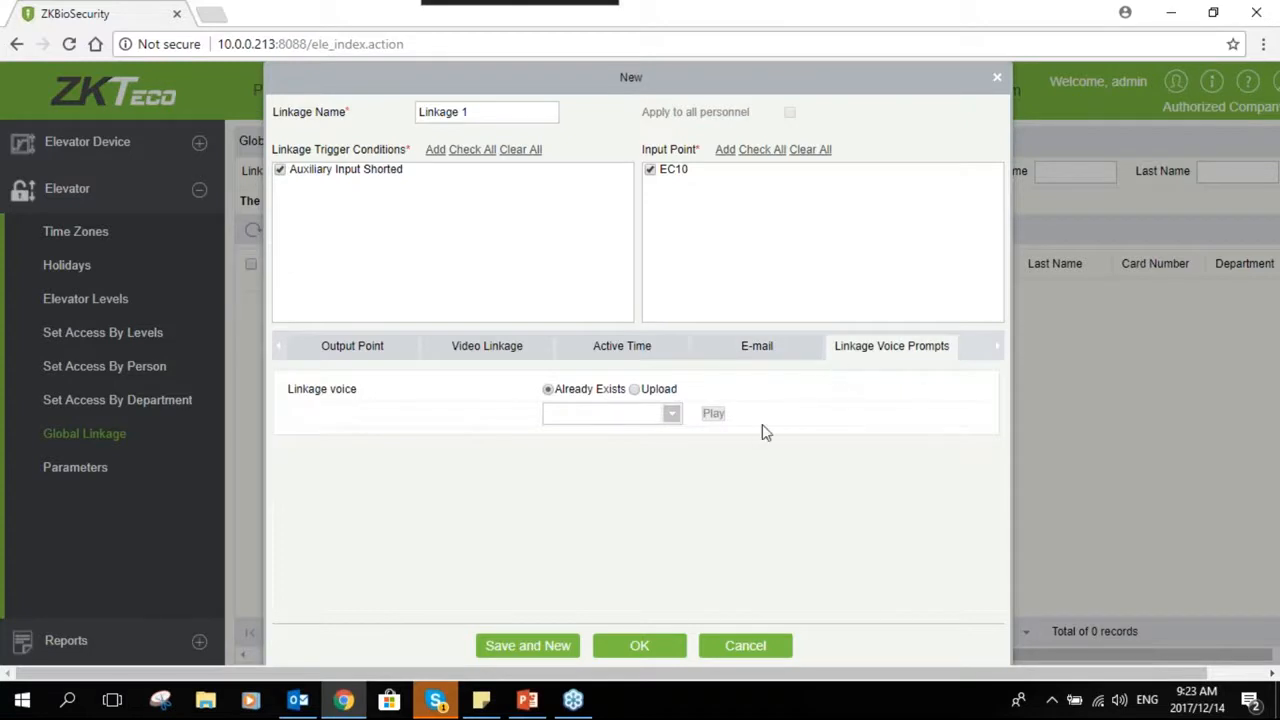
- Choose Upload as the linkage voice source and save the linkage
left_click(635, 390)
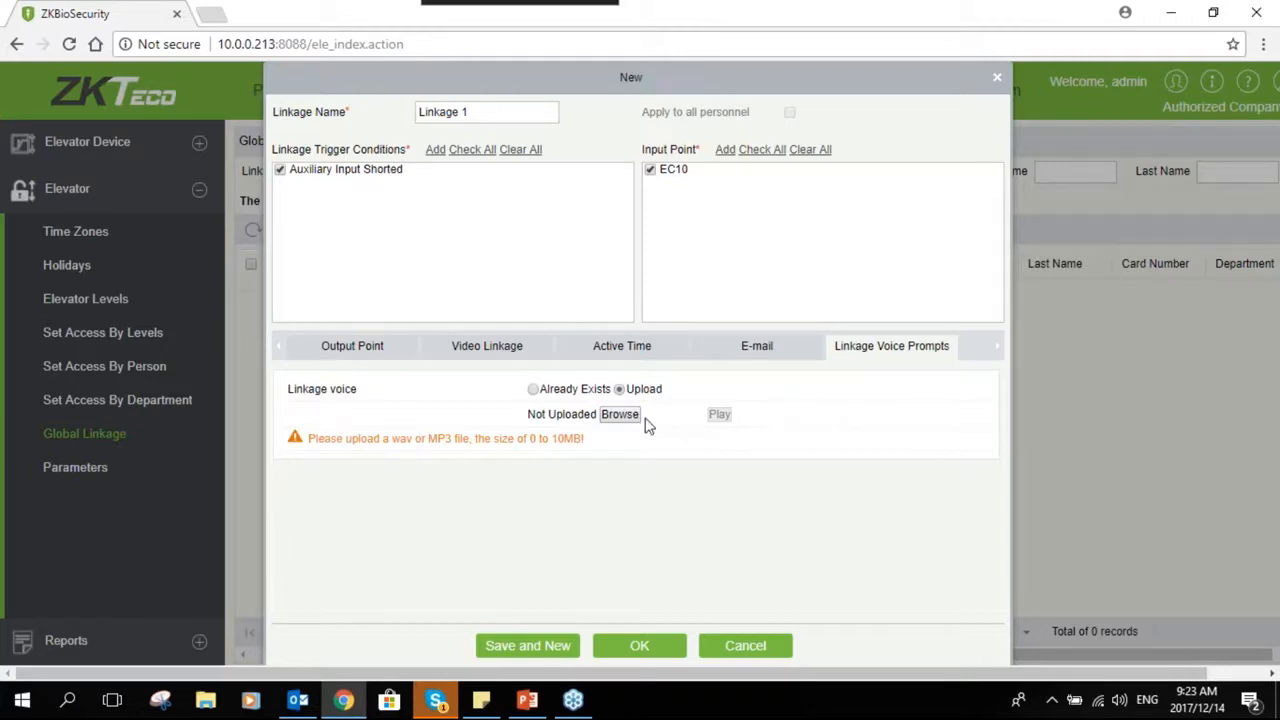
left_click(620, 388)
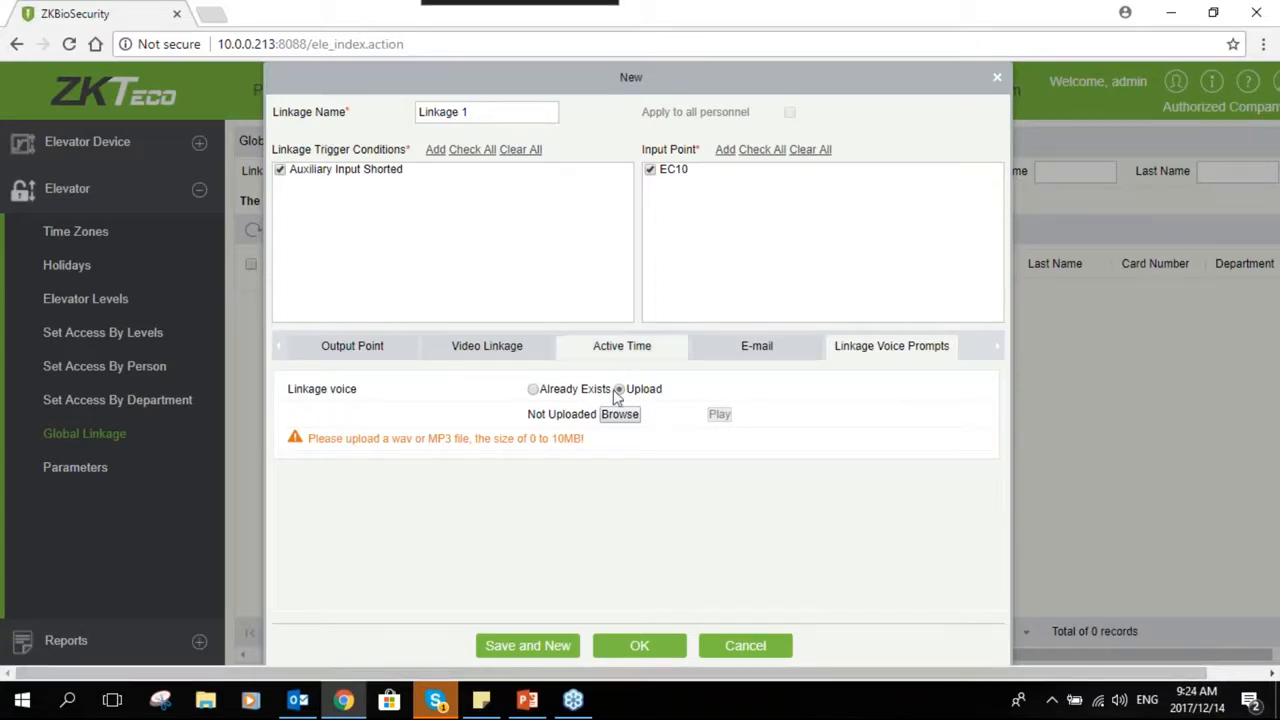
left_click(641, 646)
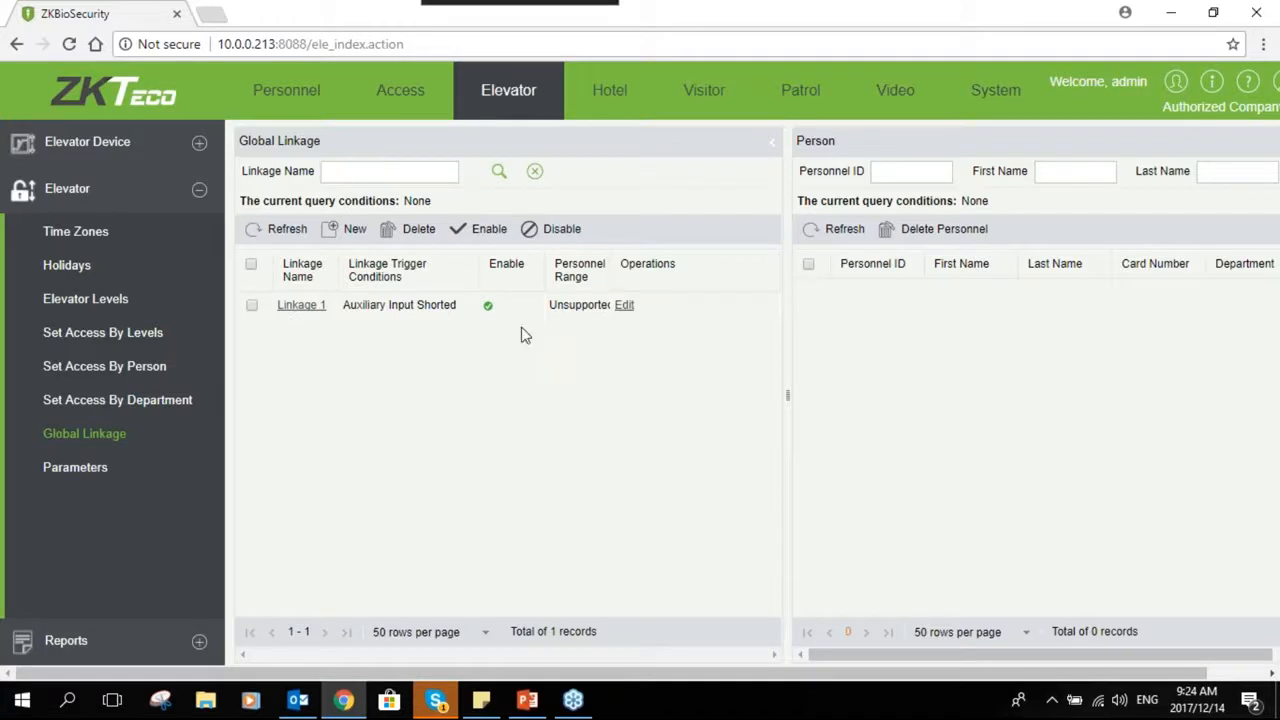
- Examine the elevator Parameters page's transaction retrieval options and real-time monitoring photo height
left_click(67, 486)
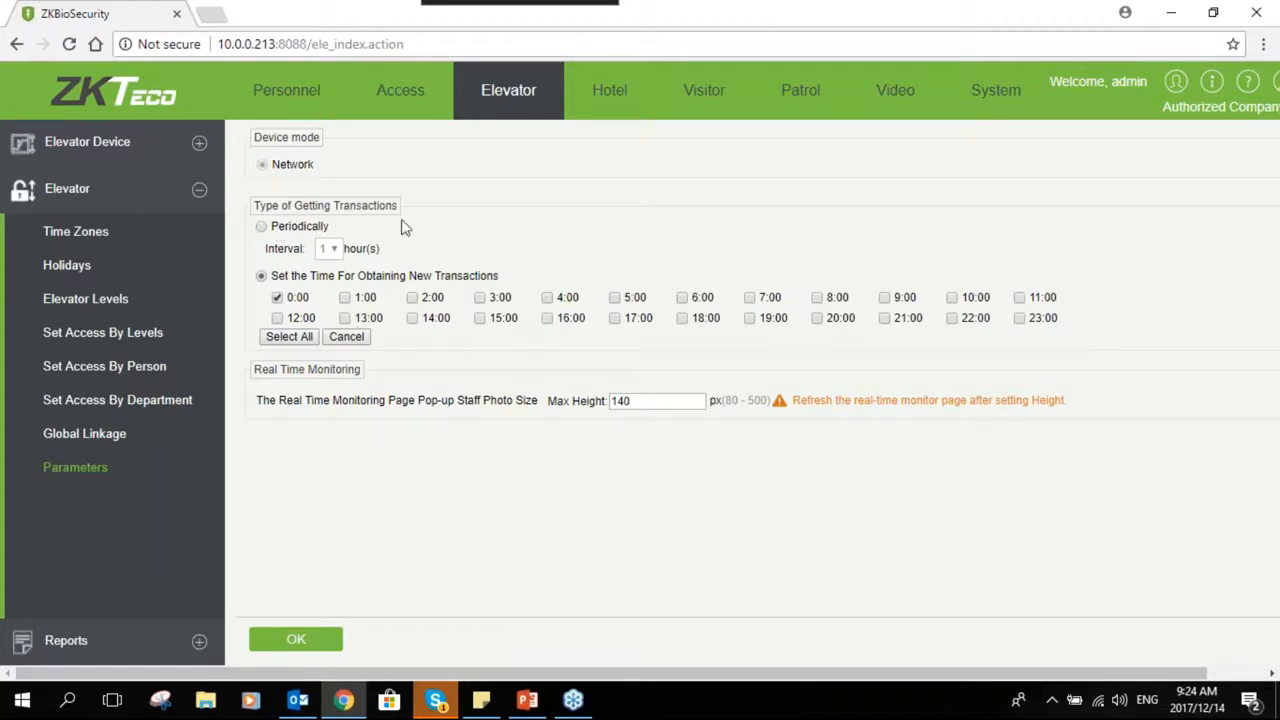
left_click(260, 228)
left_click(264, 279)
left_click(262, 230)
left_click(333, 249)
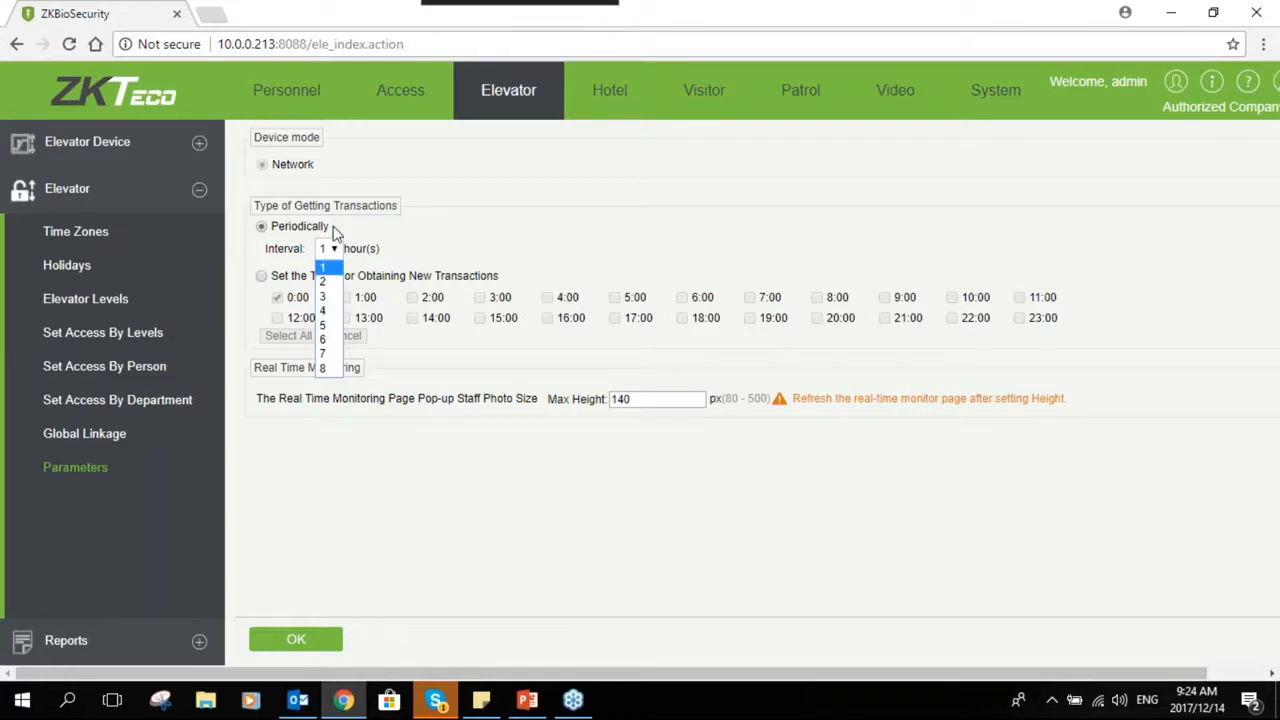
left_click(385, 240)
left_click(262, 277)
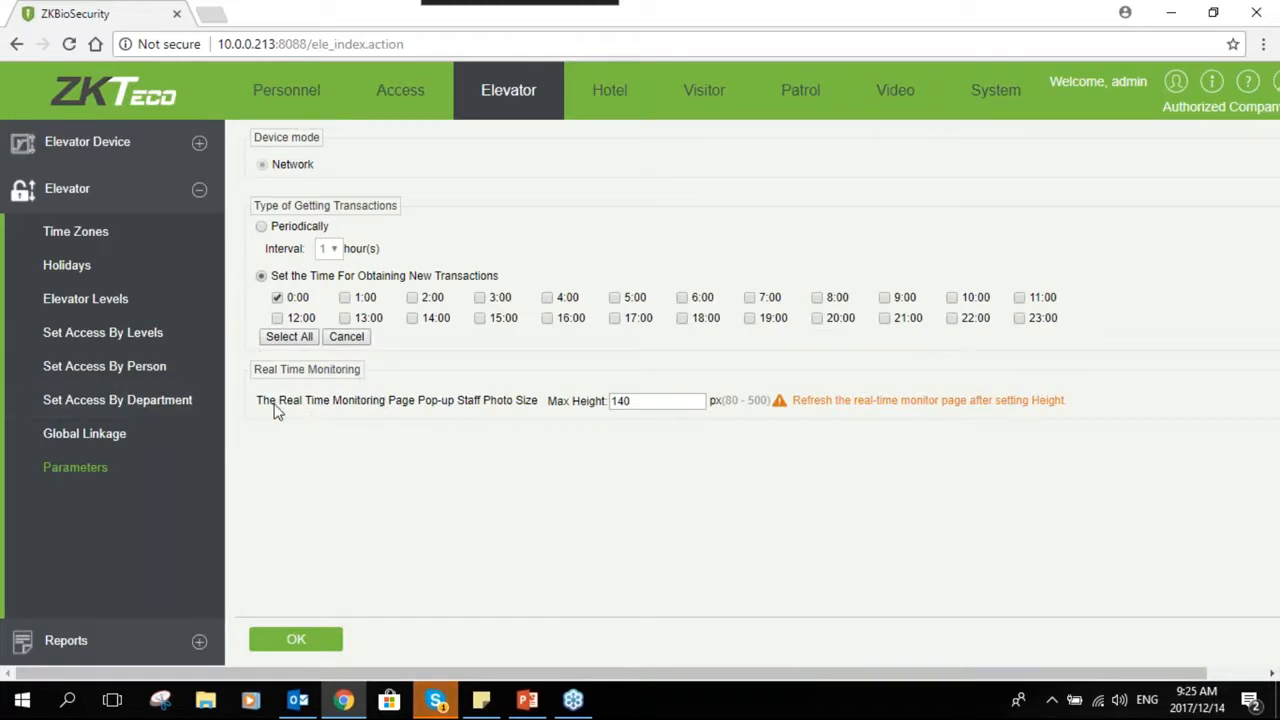
left_click(635, 401)
double_click(638, 400)
left_click(568, 435)
left_click(638, 401)
double_click(638, 401)
- Open the All Transactions report
left_click(201, 643)
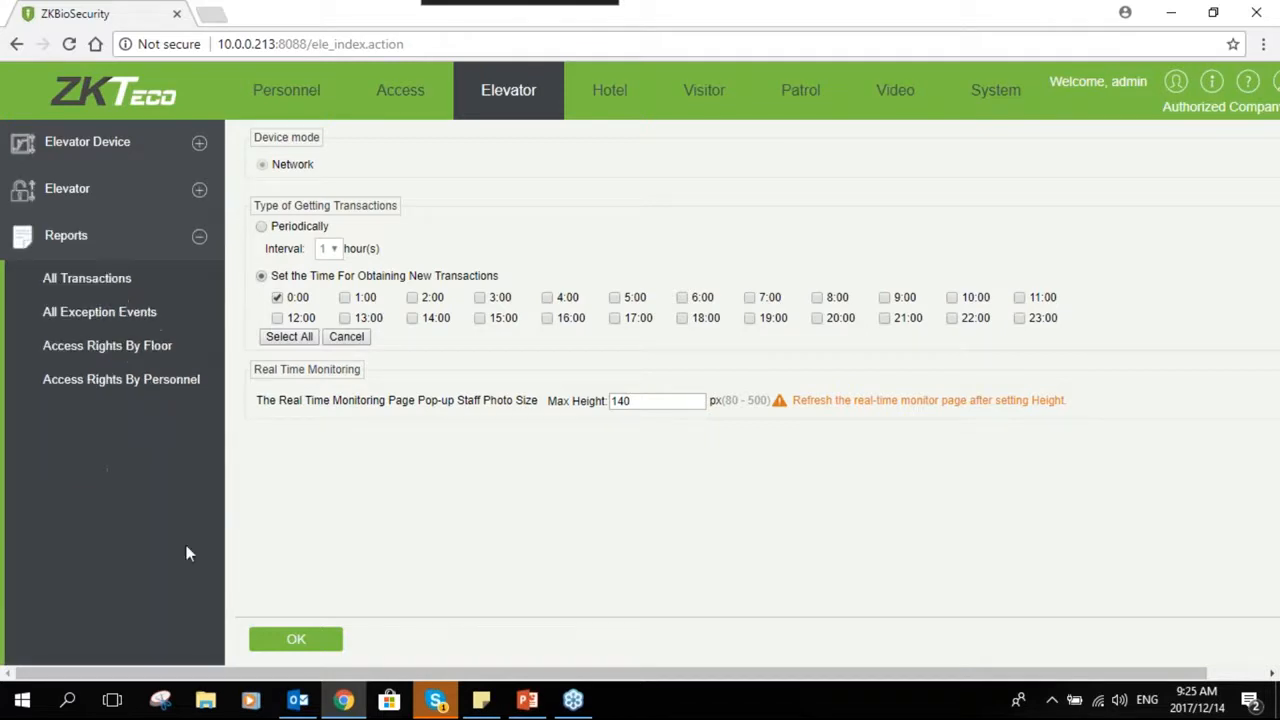
left_click(129, 290)
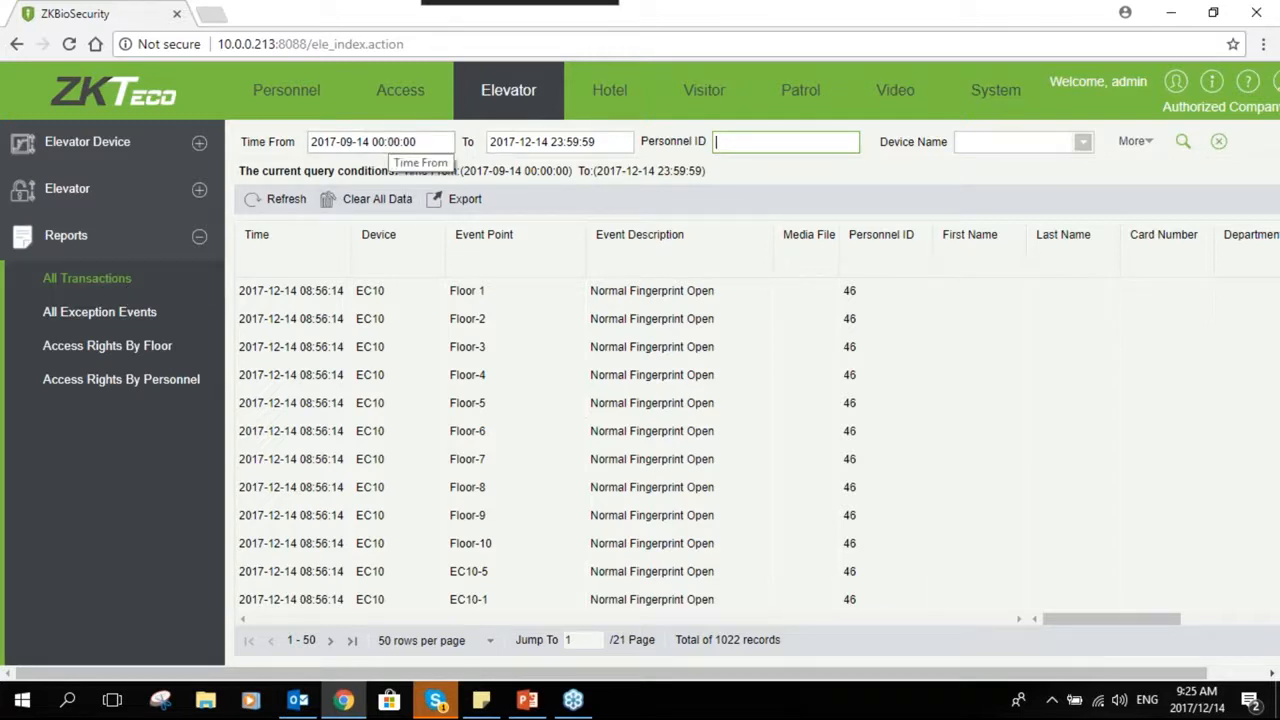
left_click(458, 199)
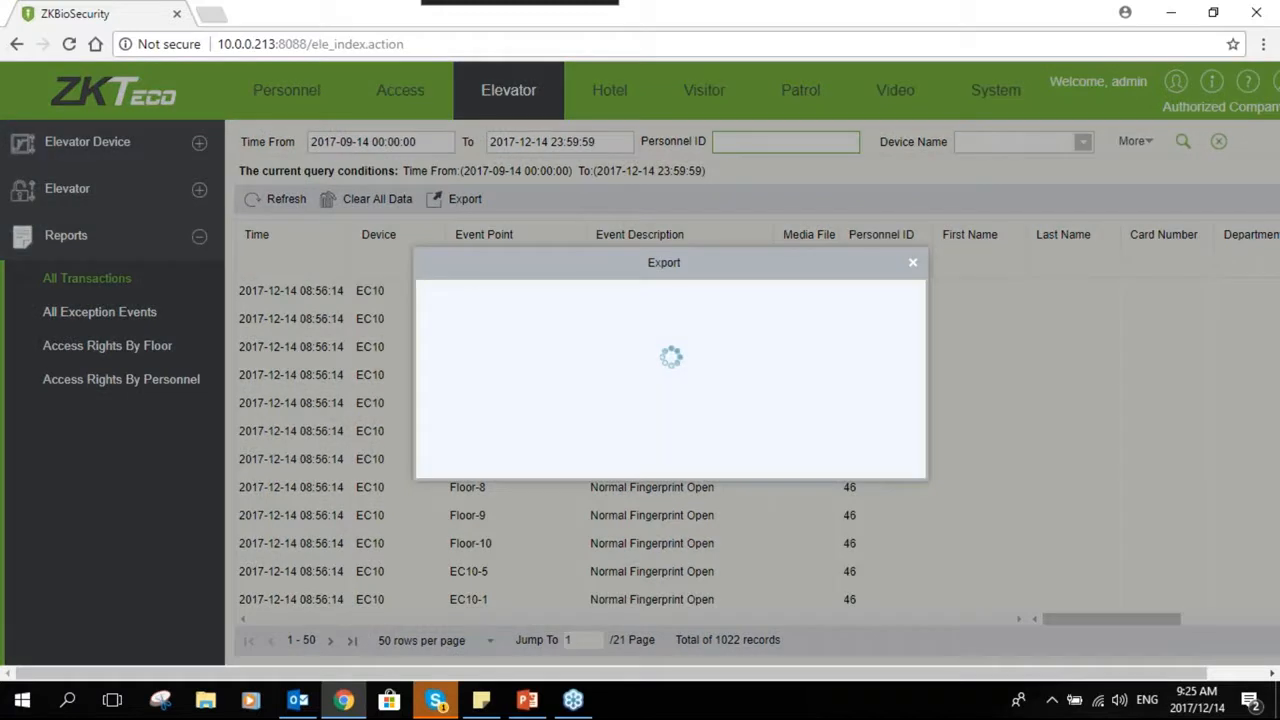
left_click(655, 302)
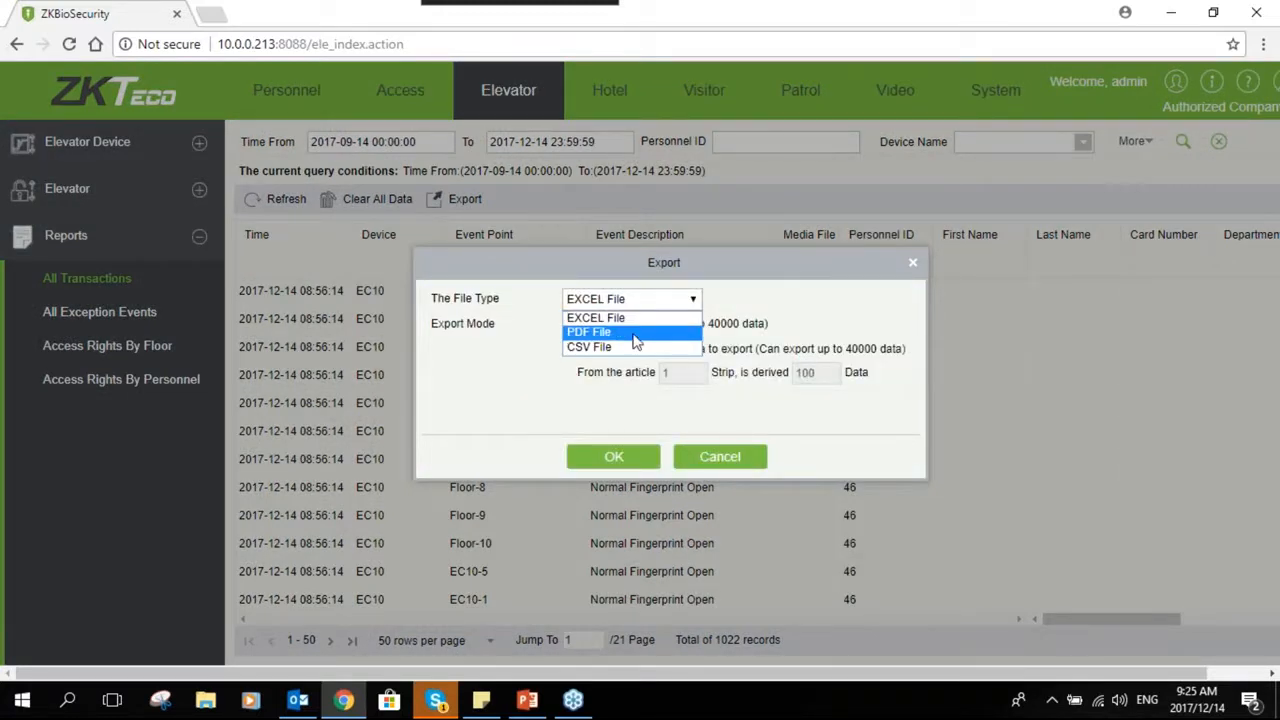
left_click(686, 316)
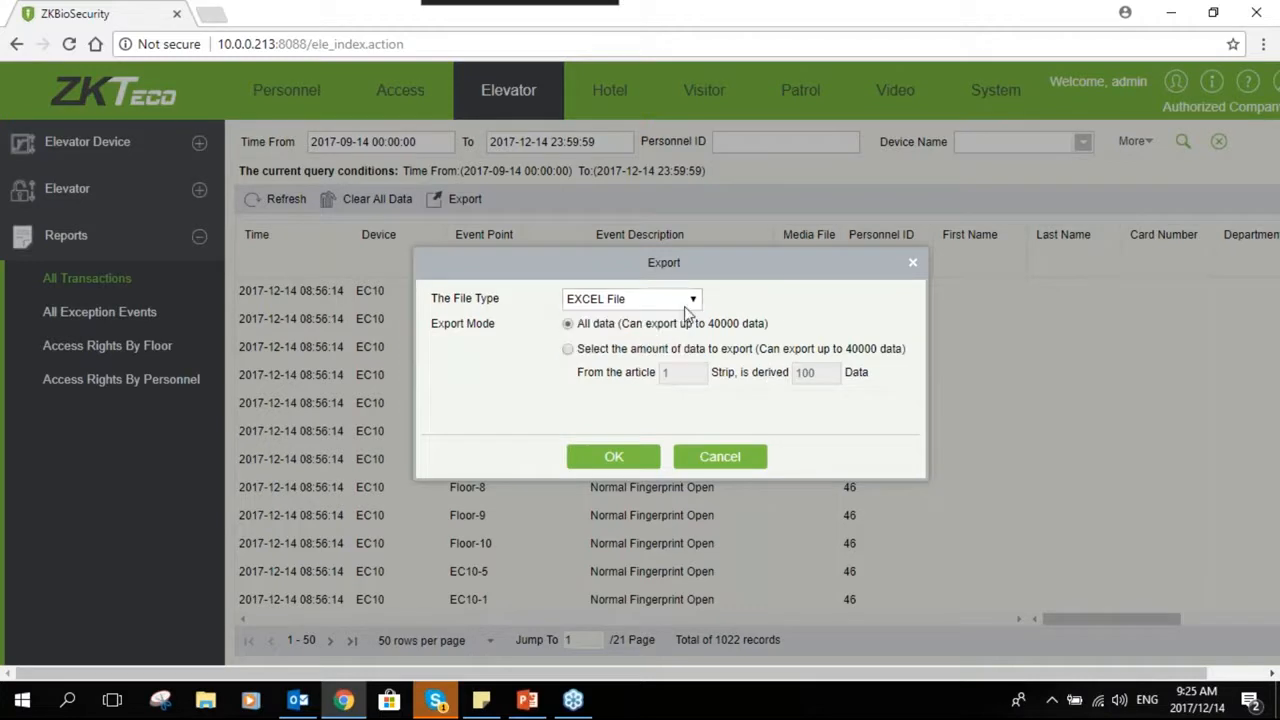
left_click(688, 458)
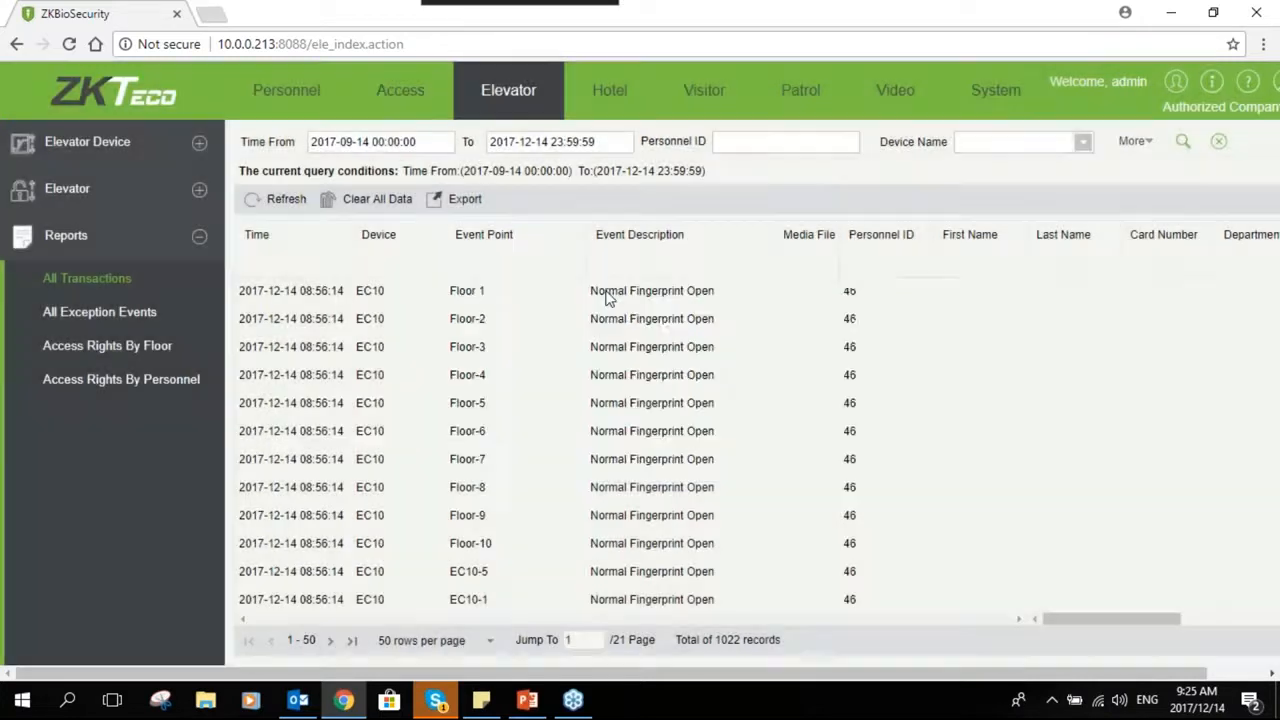
- Examine the transaction report's time, personnel ID and device name filters
left_click(410, 141)
left_click(785, 141)
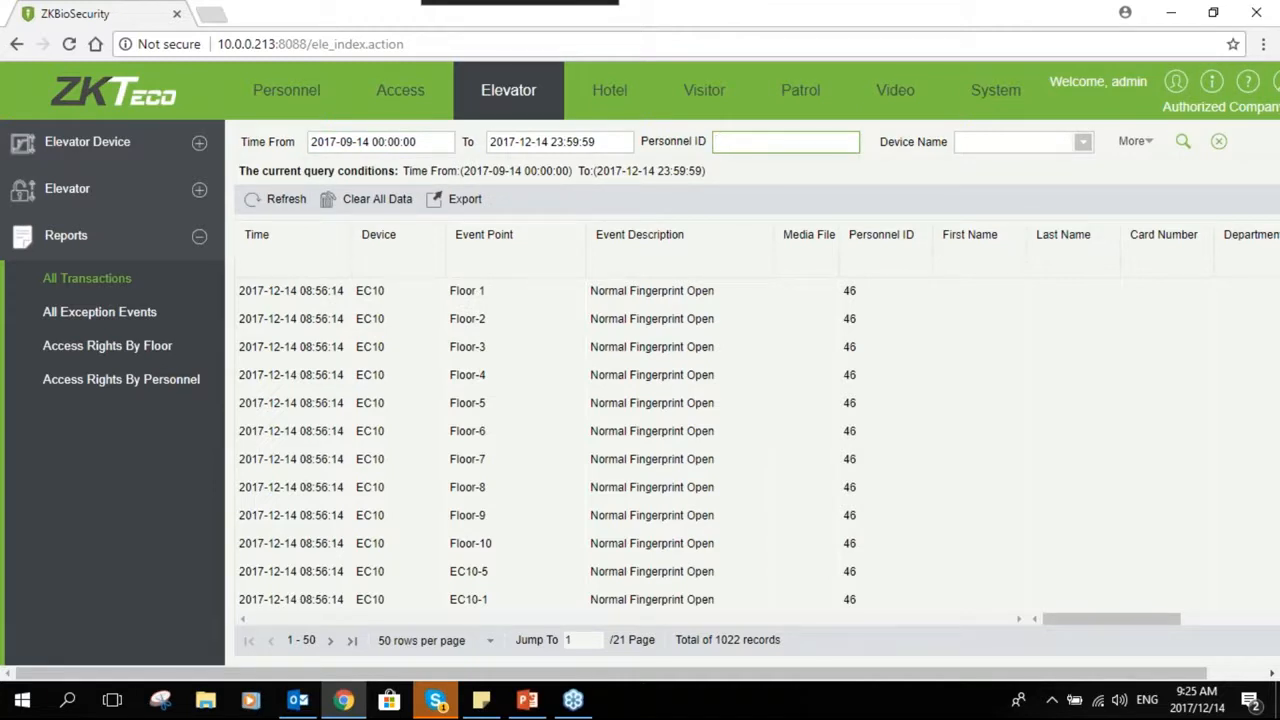
left_click(1080, 146)
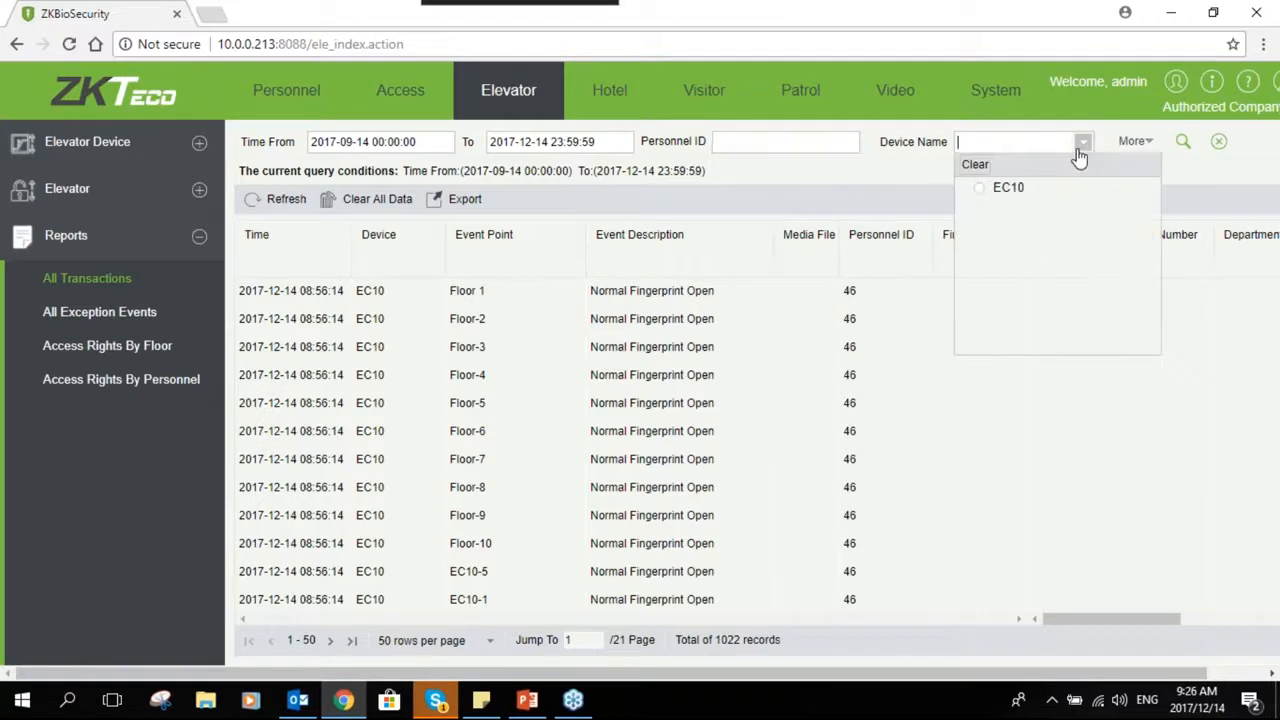
left_click(847, 172)
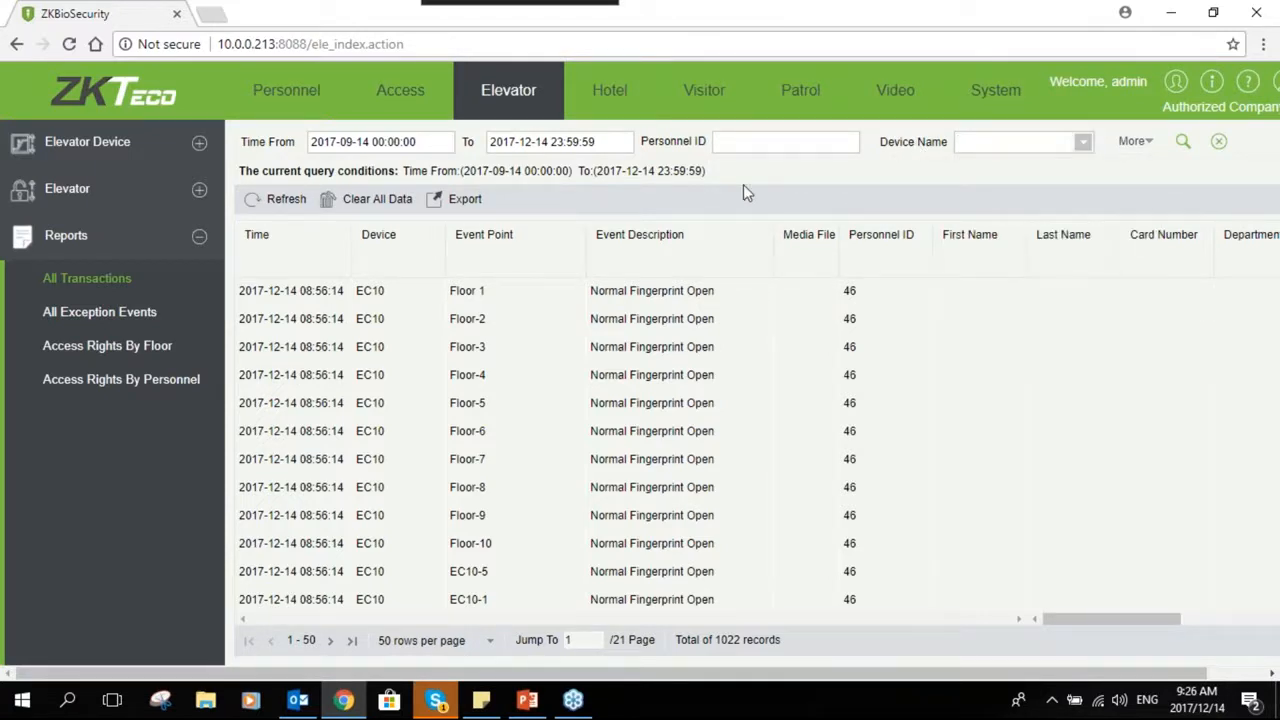
- Open the All Exception Events report and examine its records and date filters
left_click(86, 314)
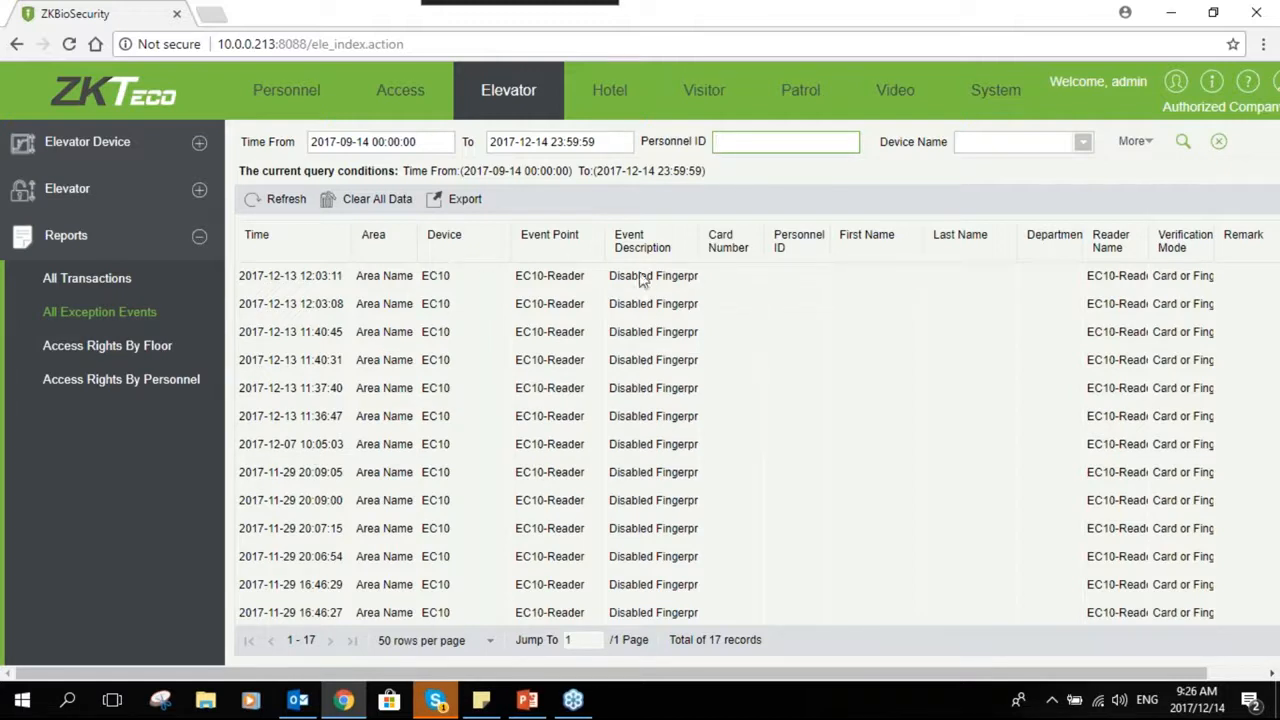
scroll(640, 517, "down", 1)
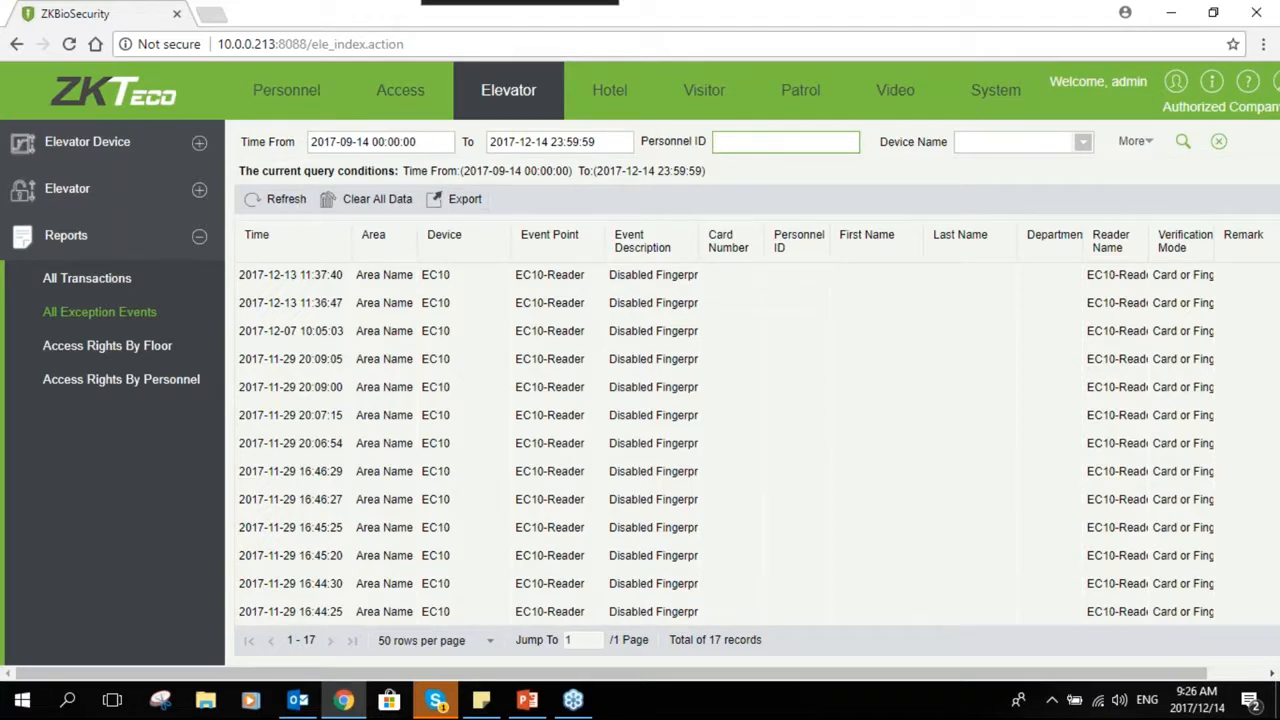
left_click(406, 141)
left_click(551, 141)
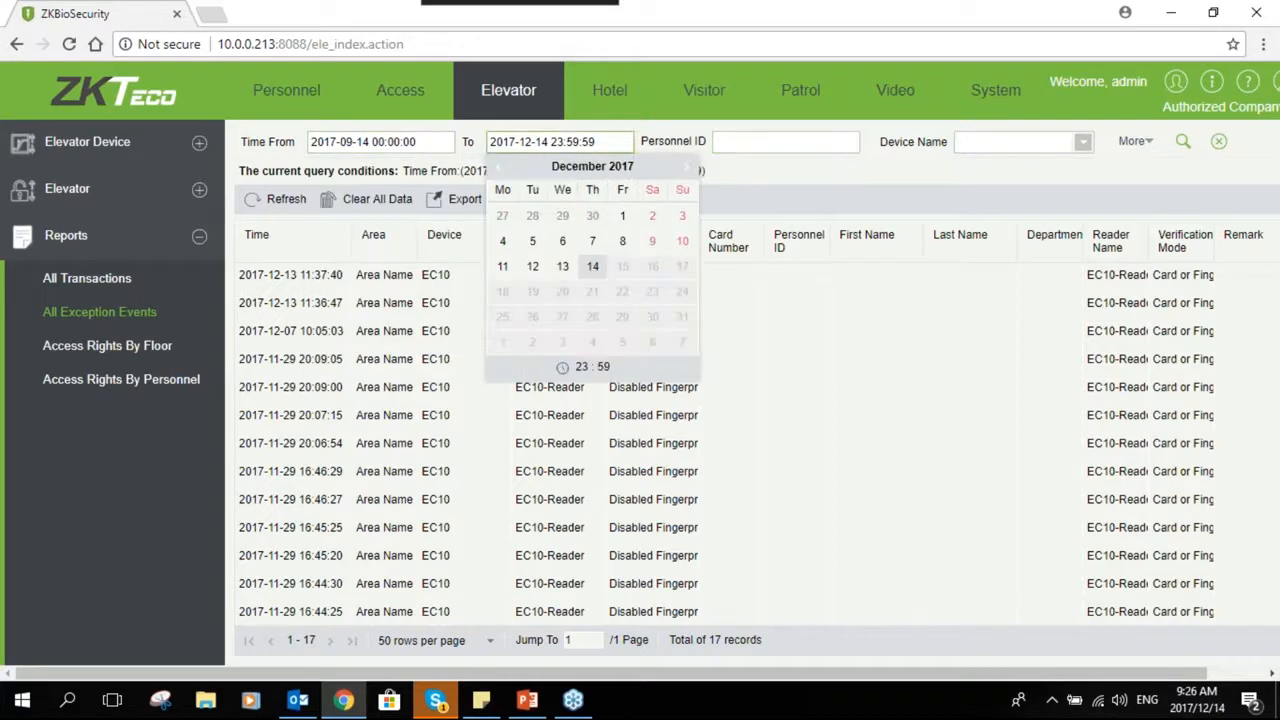
left_click(806, 142)
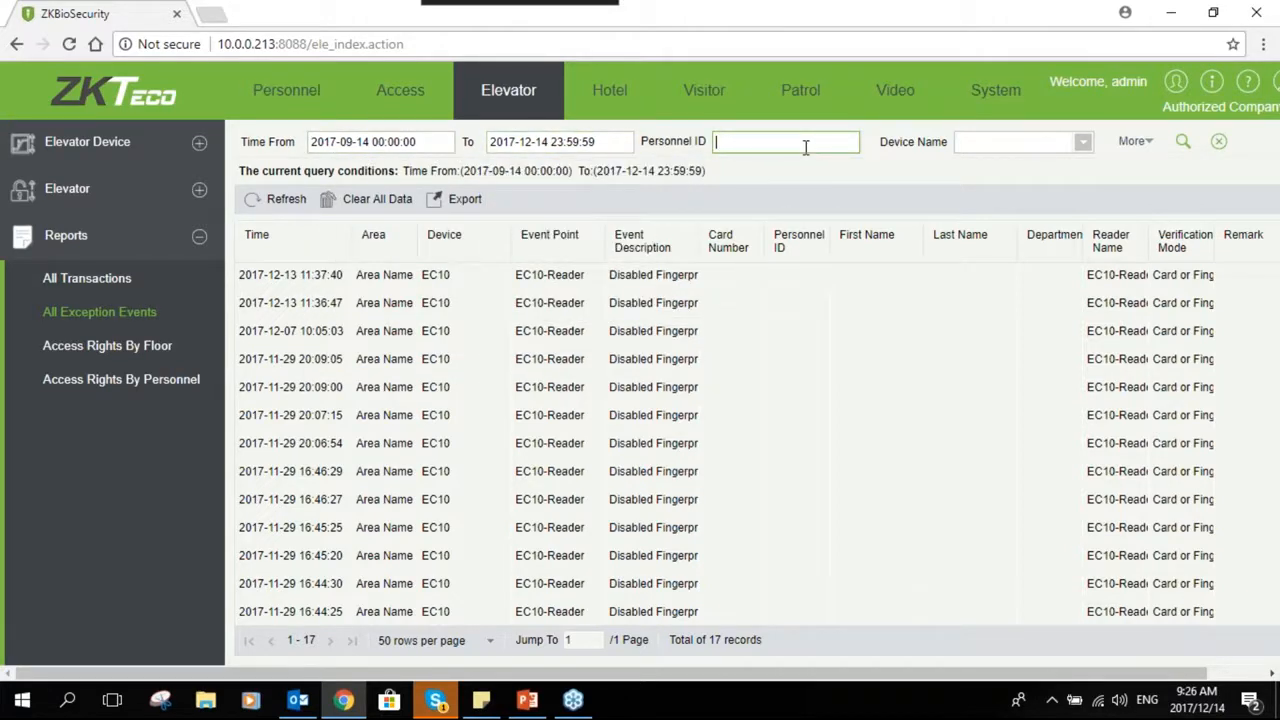
- Review the Access Rights By Floor and Access Rights By Personnel reports for several floors
left_click(139, 346)
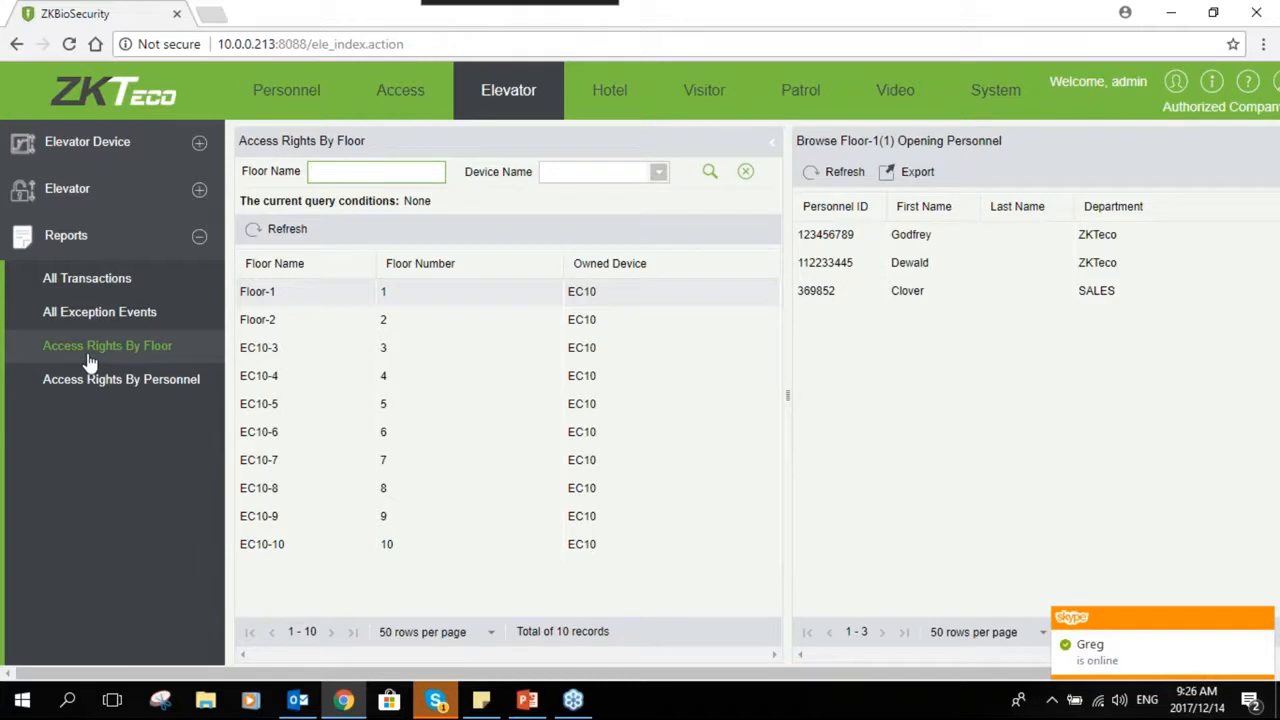
left_click(284, 319)
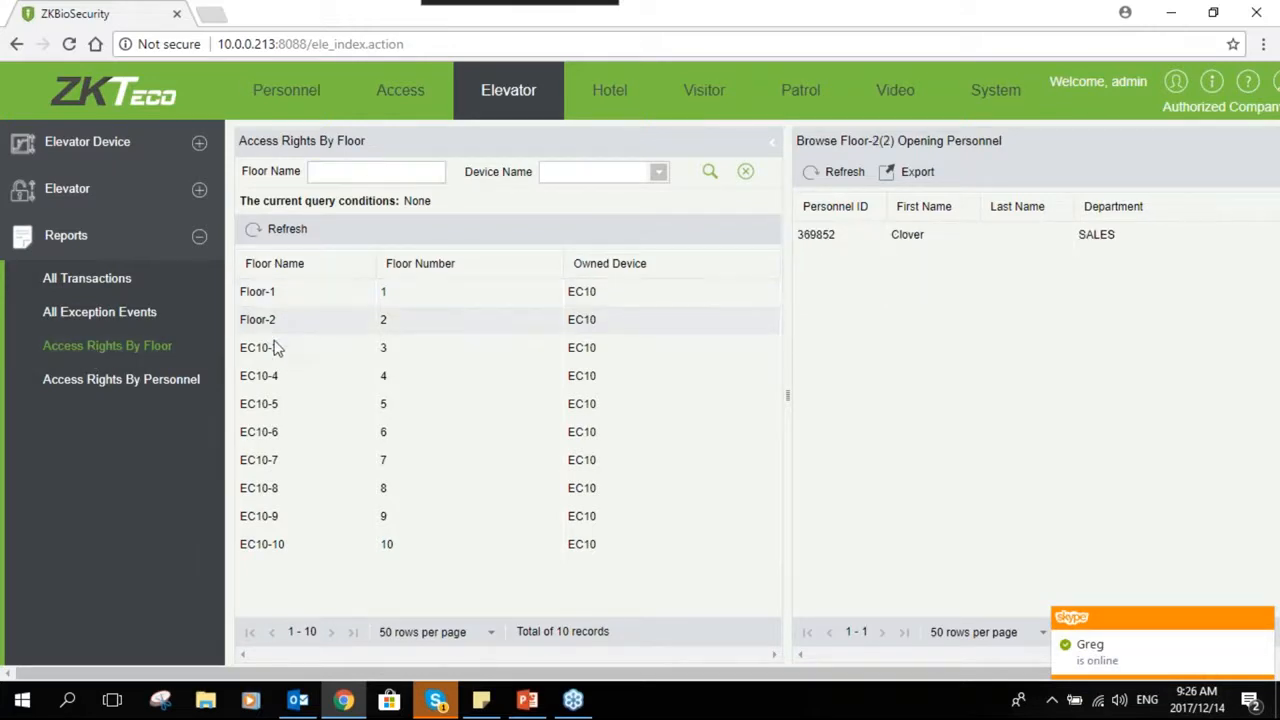
left_click(279, 291)
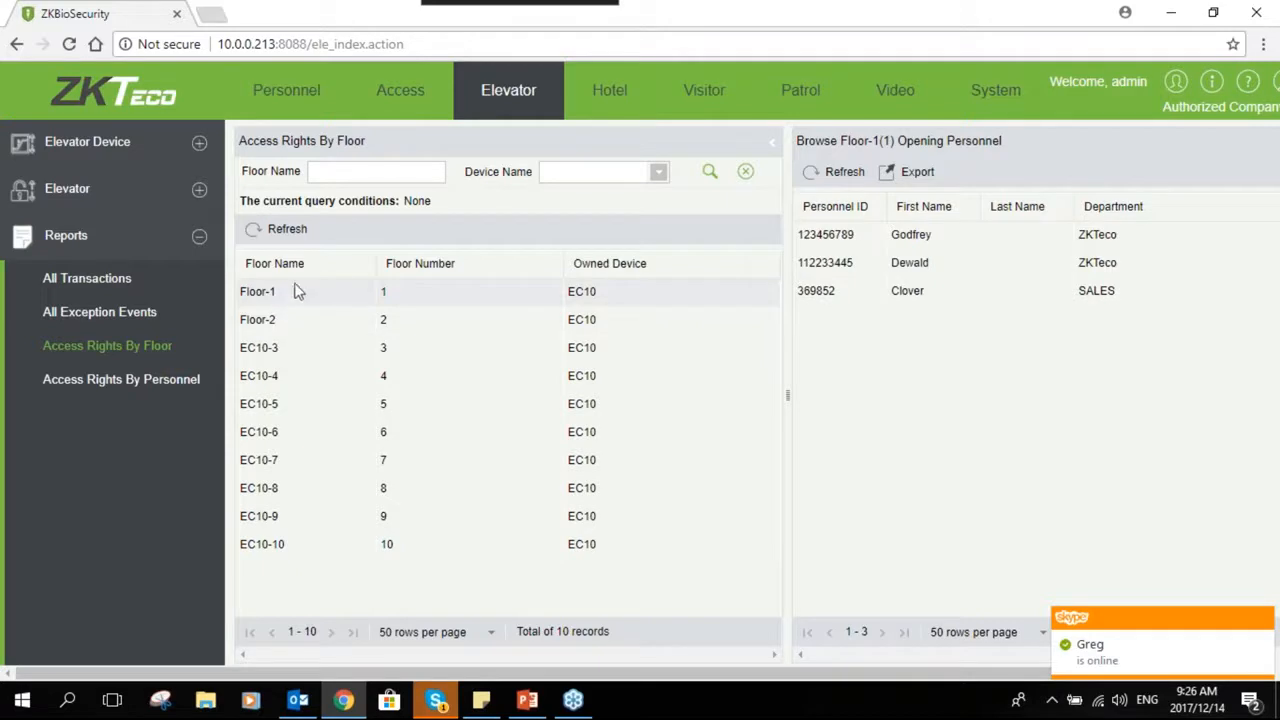
left_click(255, 322)
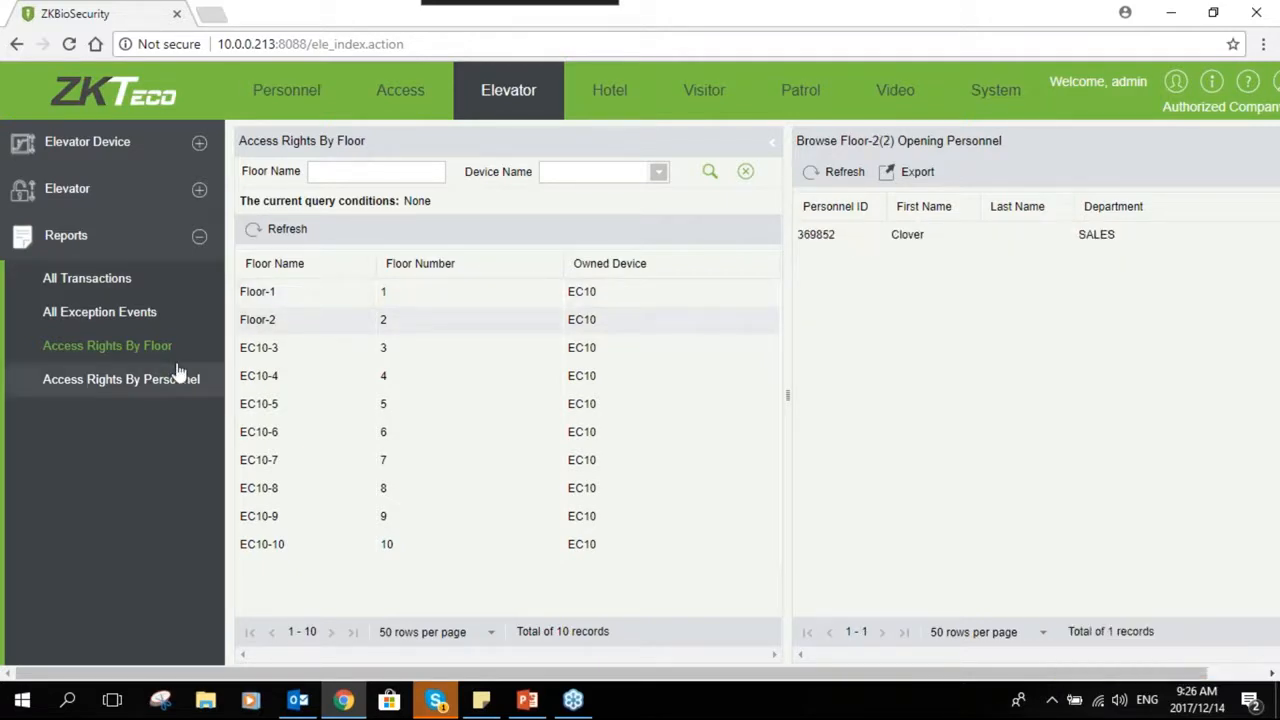
left_click(255, 350)
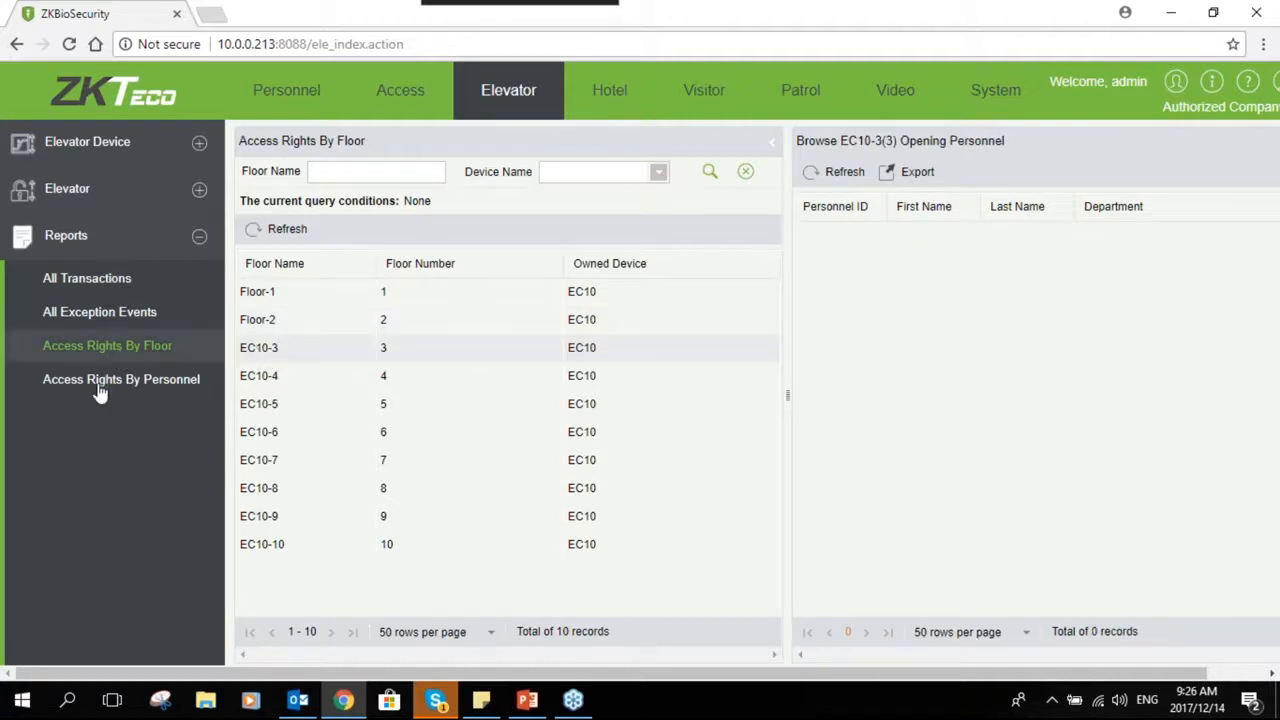
left_click(112, 382)
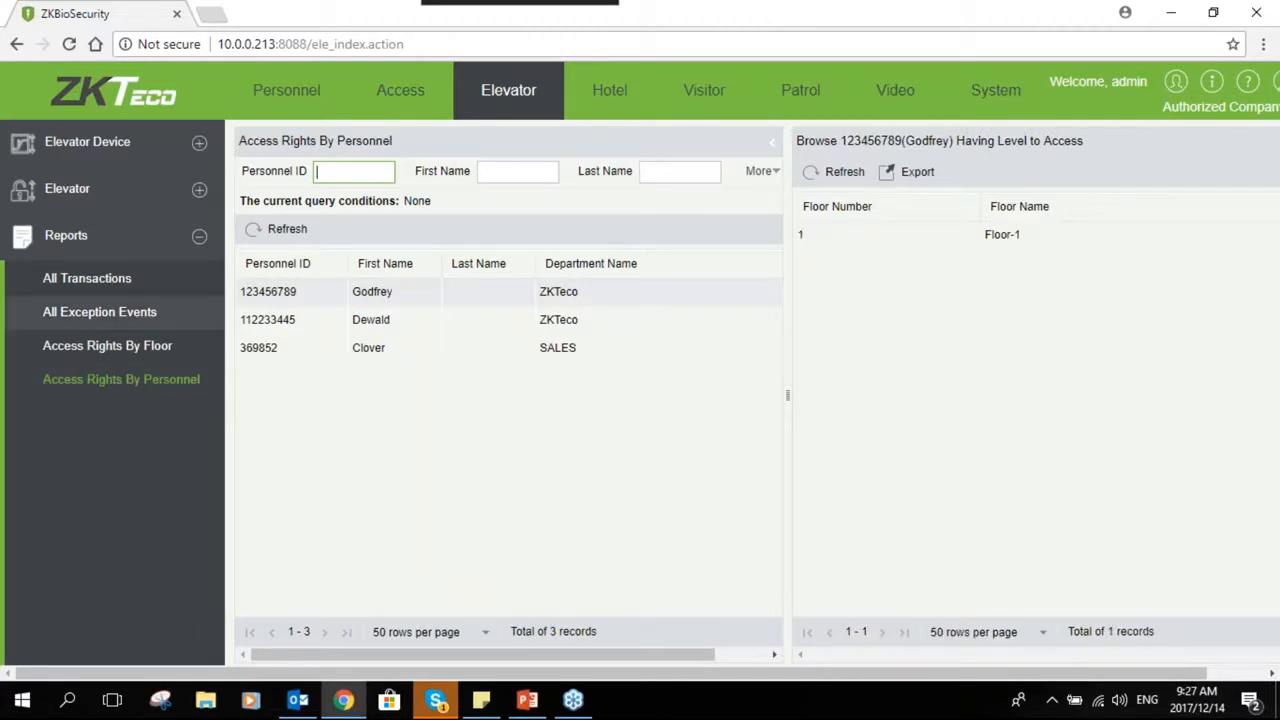
left_click(108, 345)
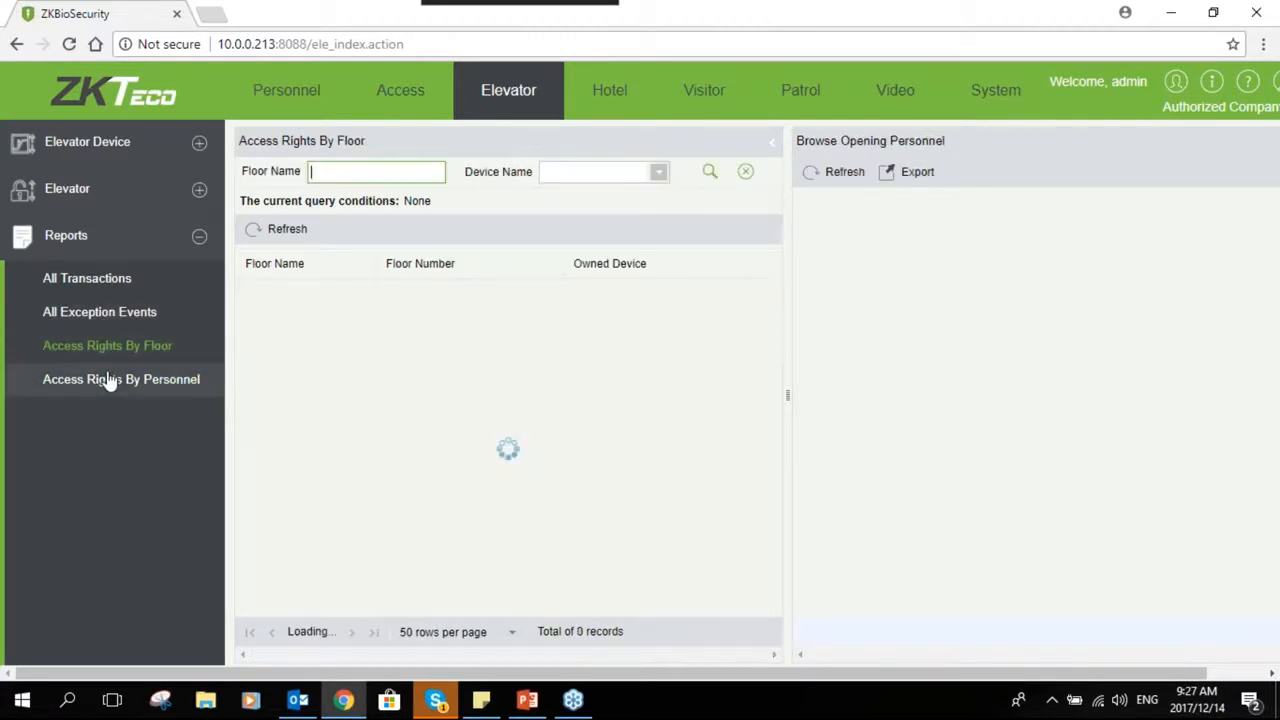
left_click(108, 381)
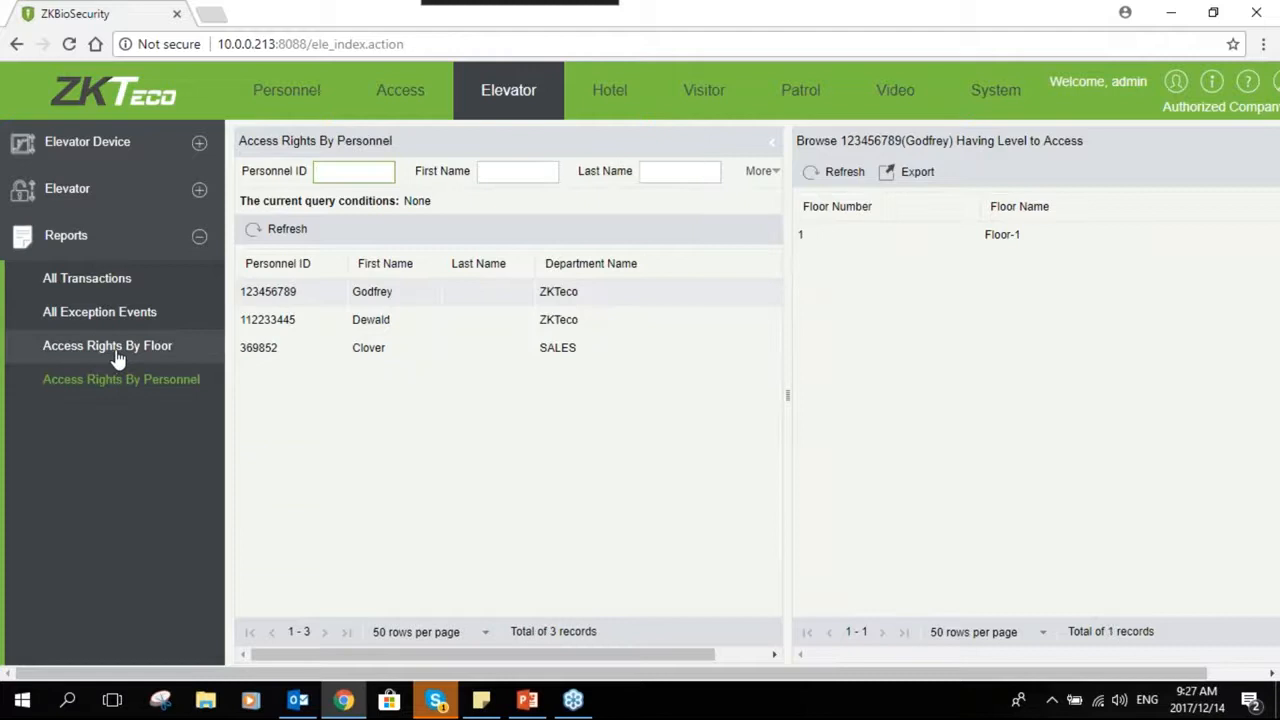
left_click(117, 350)
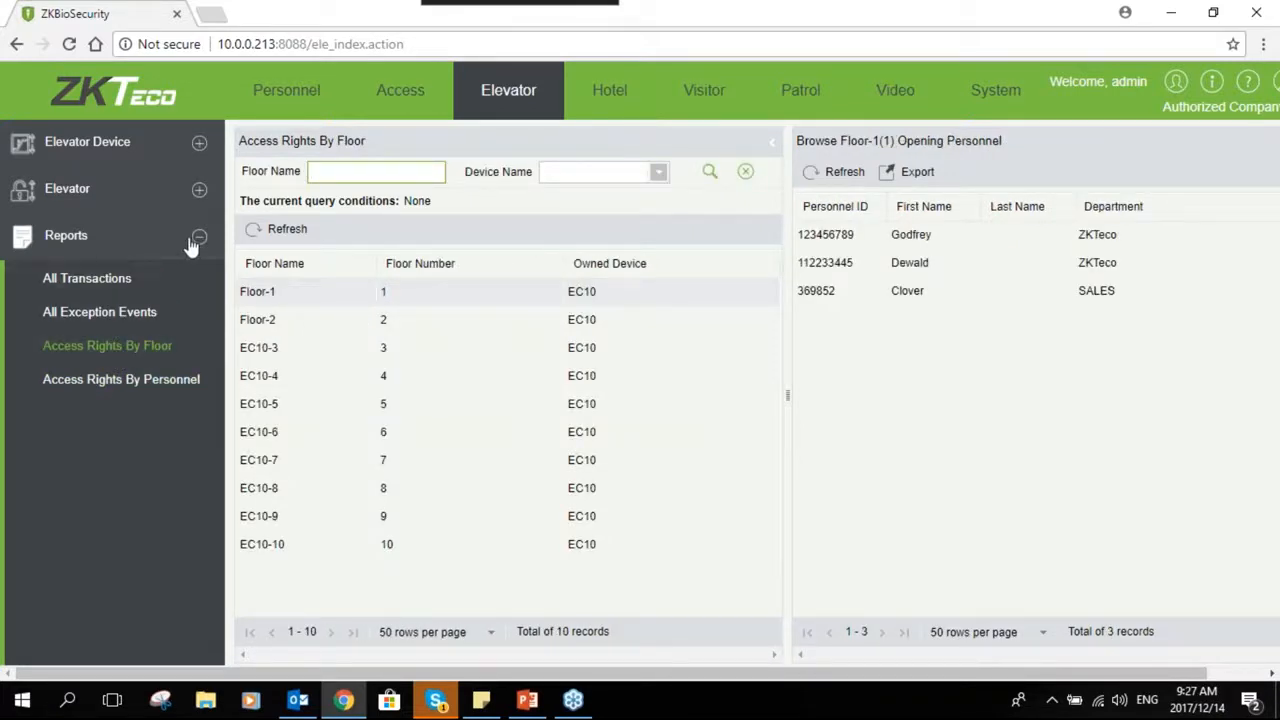
- Open Real-Time Monitoring for the elevator devices
left_click(196, 145)
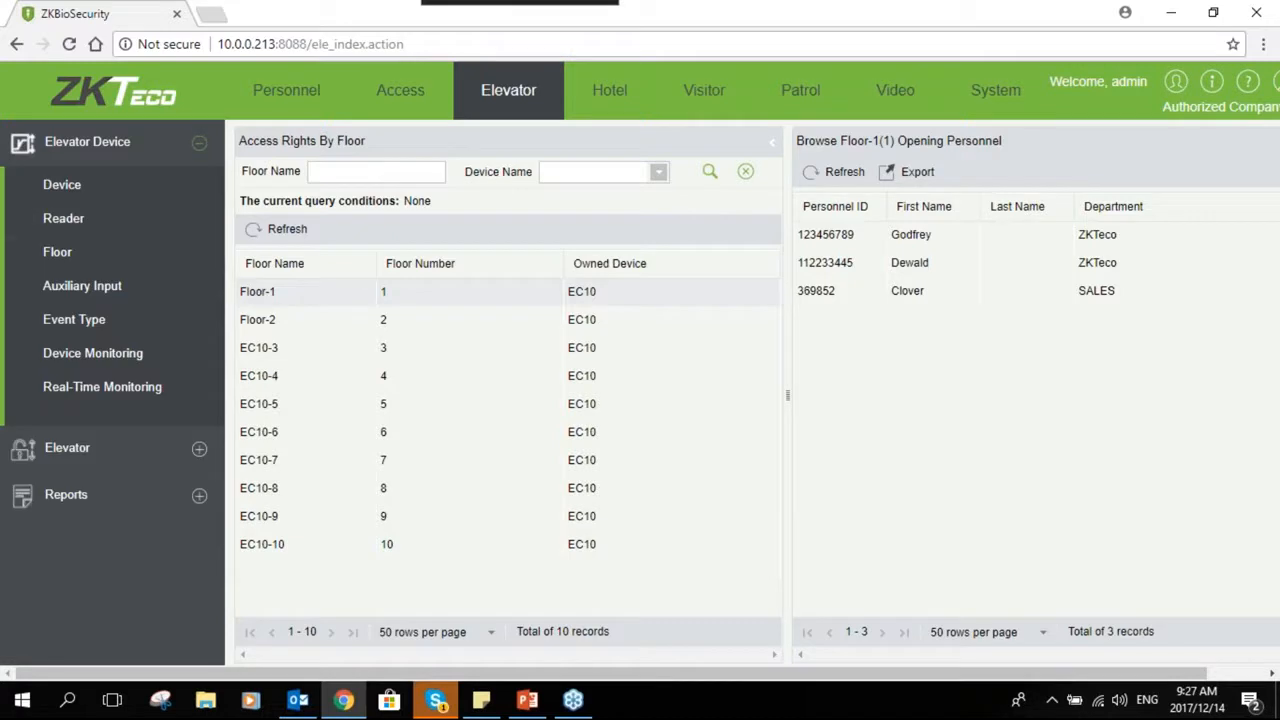
left_click(80, 393)
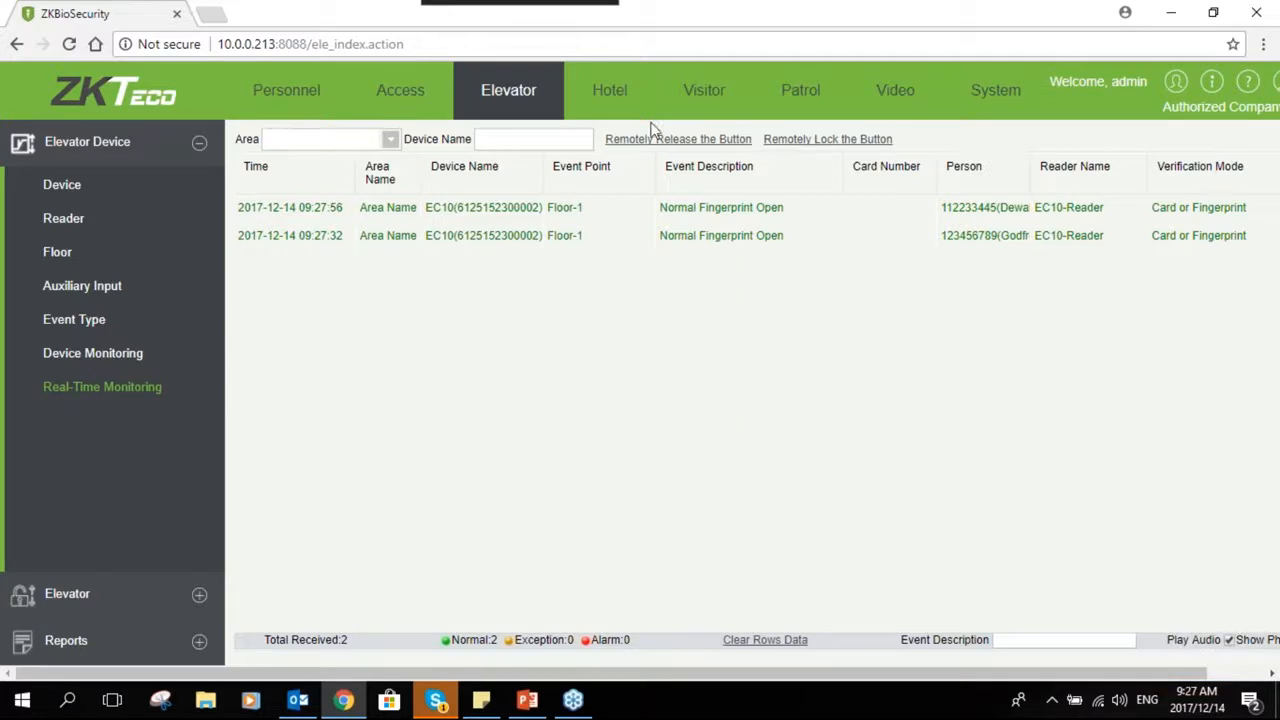
- Open the Visitor module's reservations, start a new reservation, and pick the host by searching their personnel ID
left_click(703, 97)
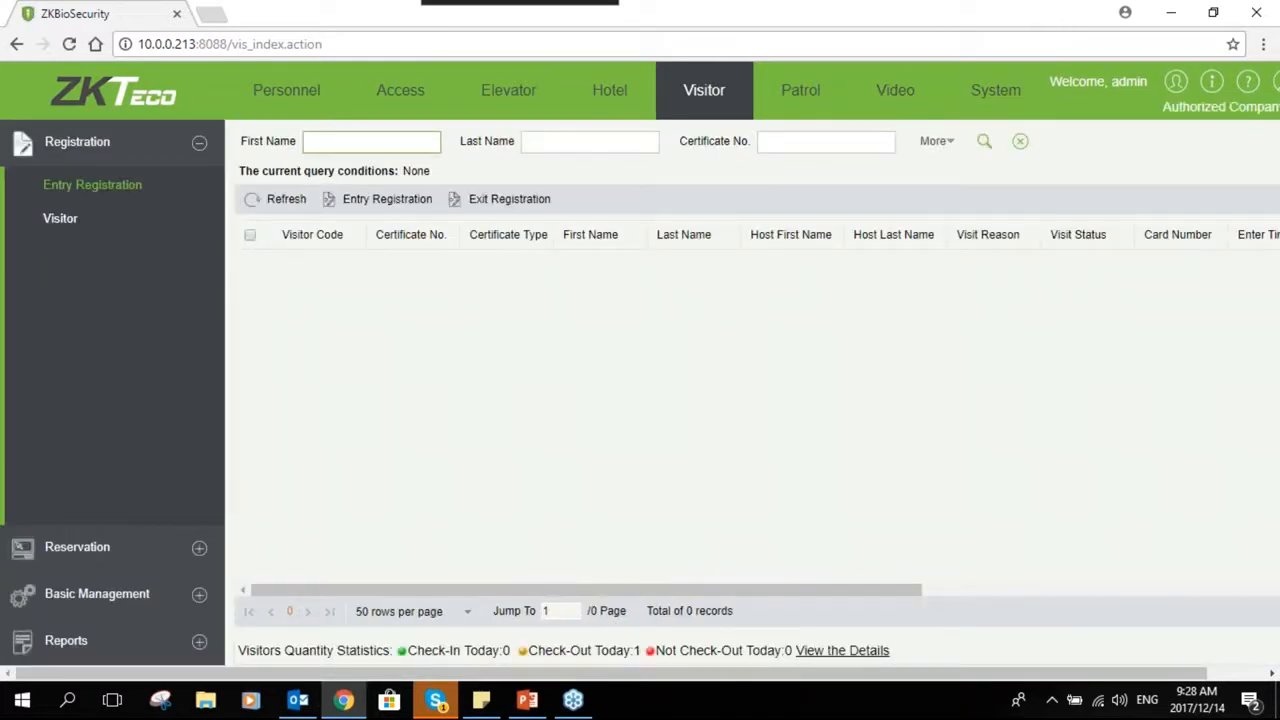
left_click(199, 143)
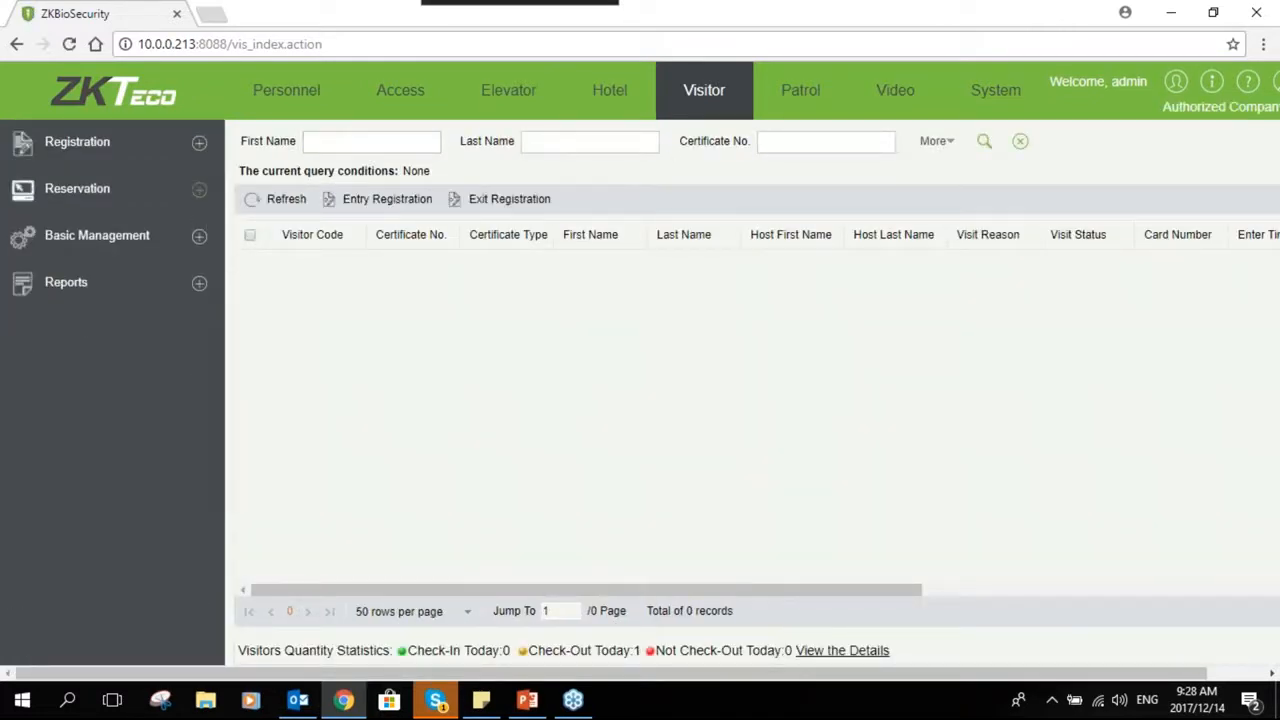
left_click(199, 189)
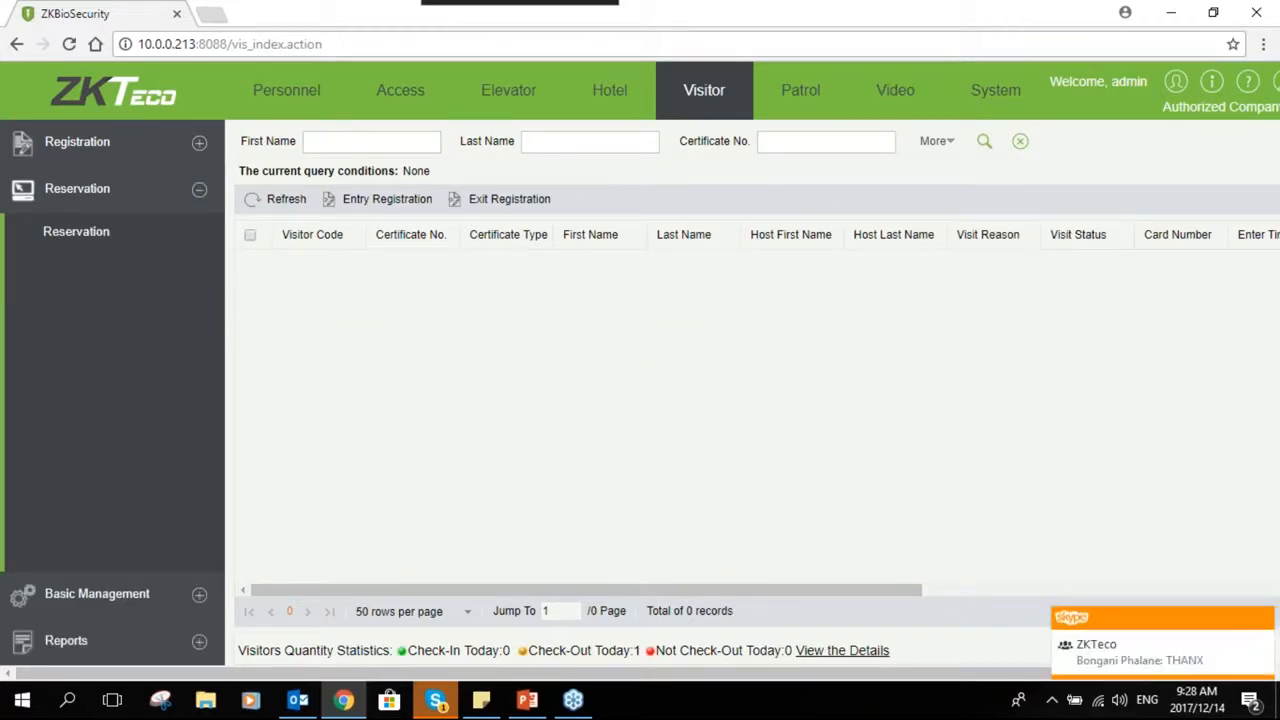
left_click(199, 190)
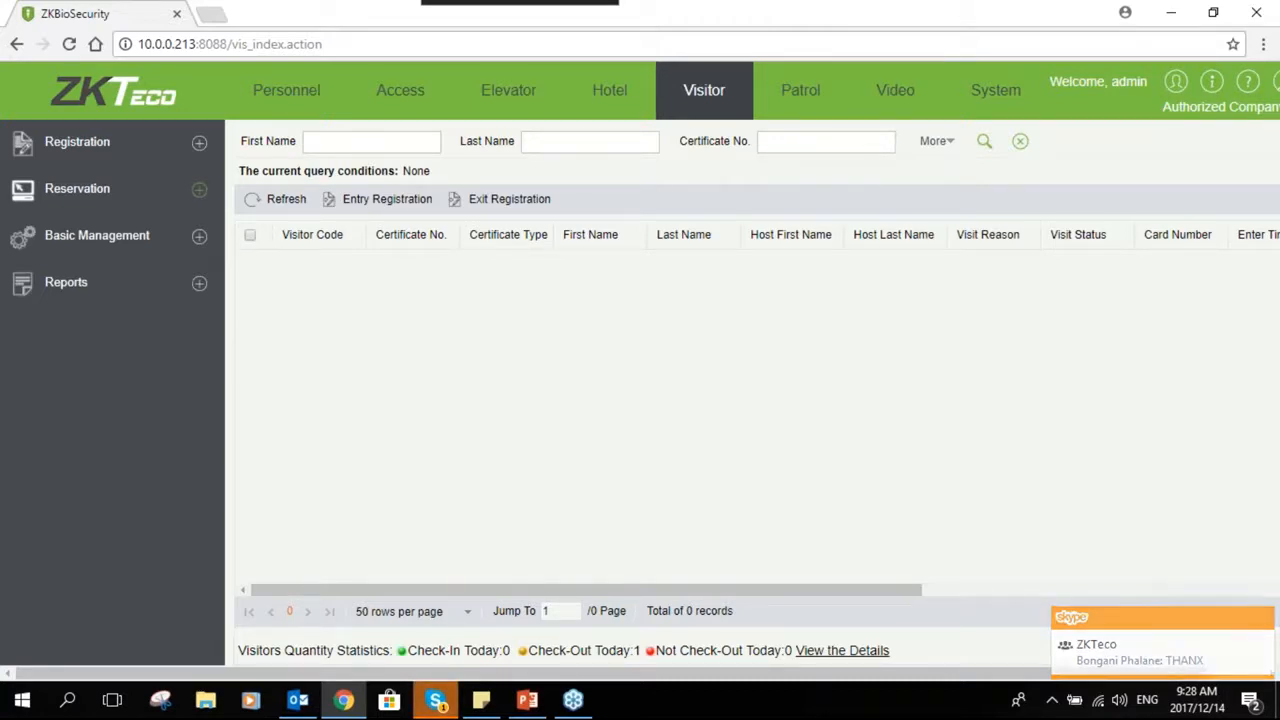
left_click(198, 201)
left_click(86, 246)
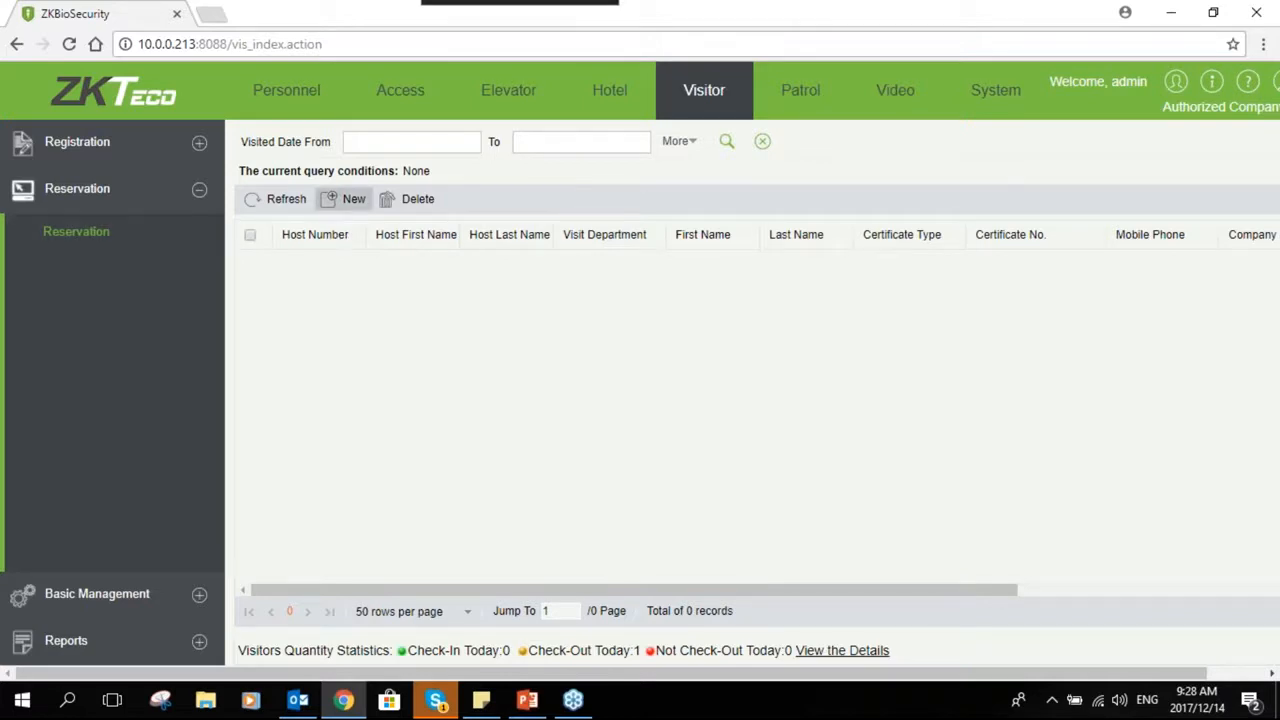
left_click(343, 198)
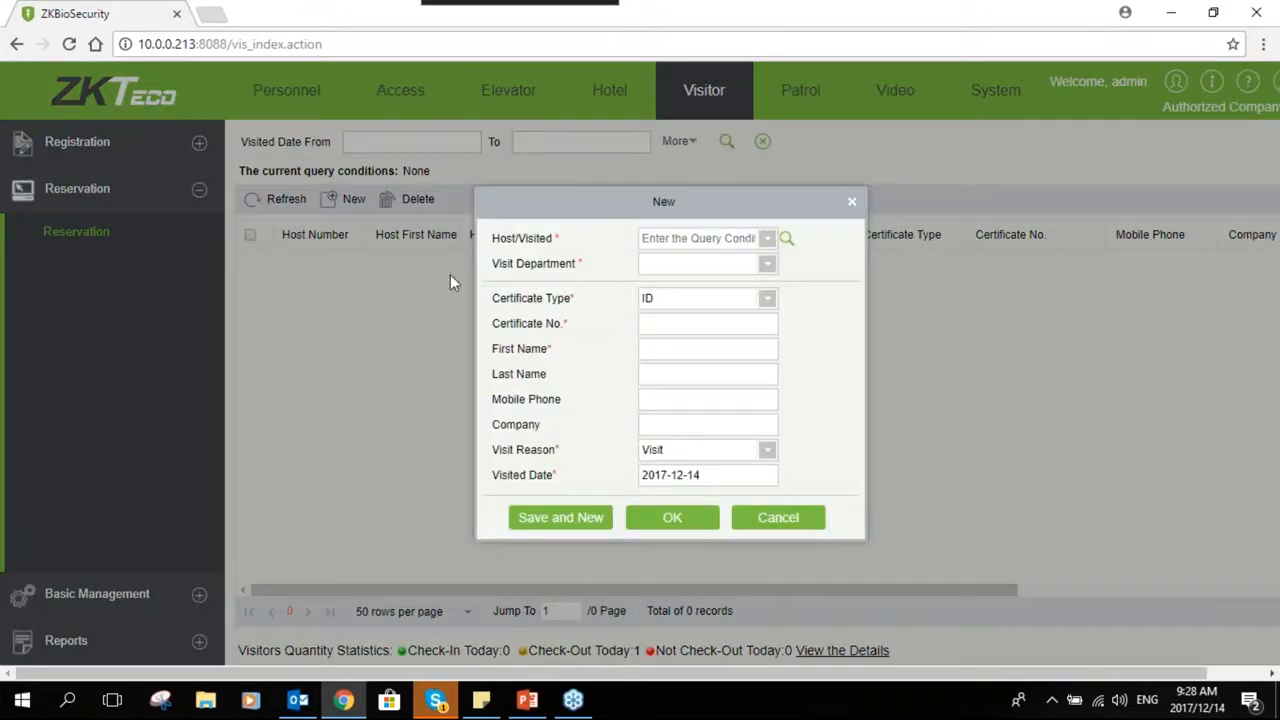
left_click(698, 242)
type("13")
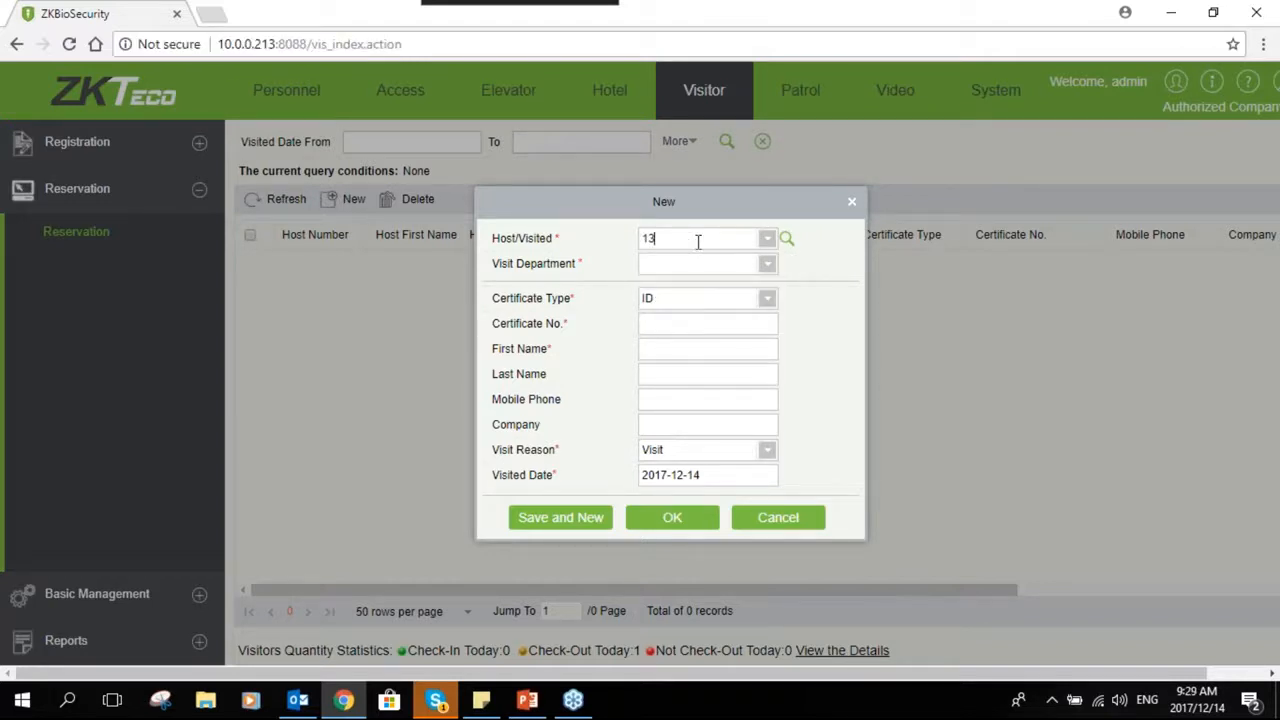
key("BackSpace")
type("23456789(Godfrey")
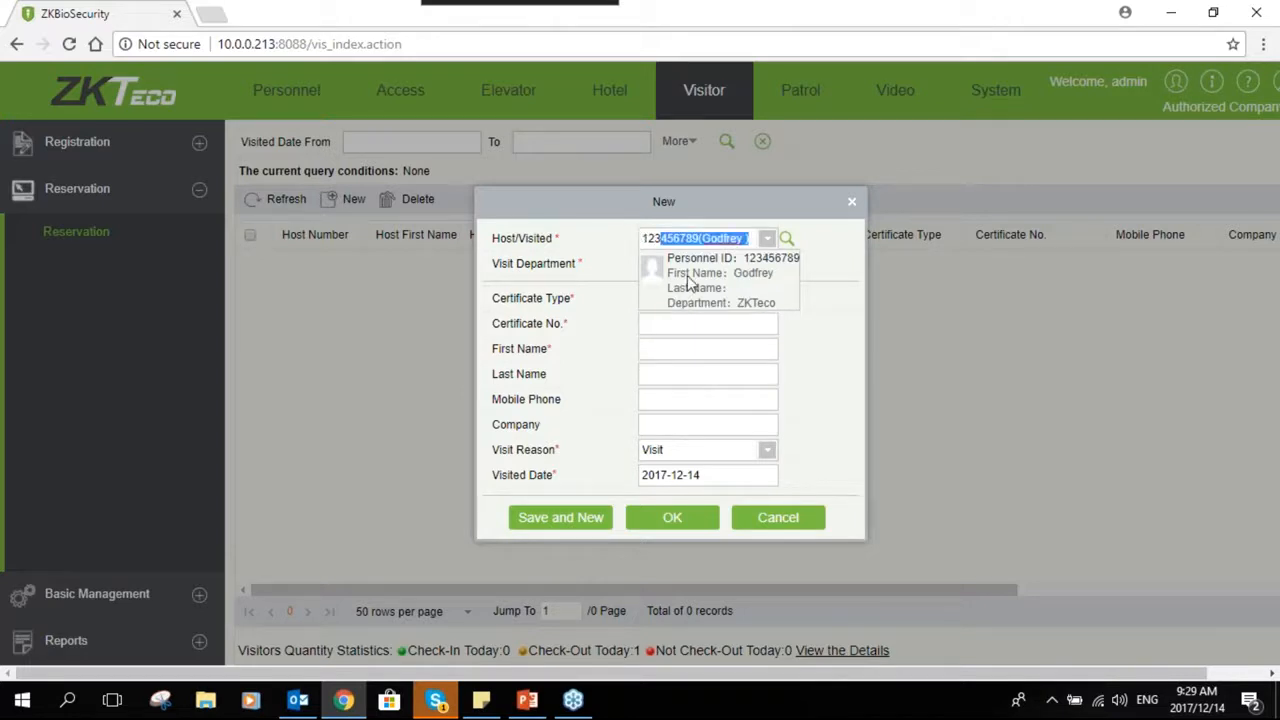
left_click(687, 287)
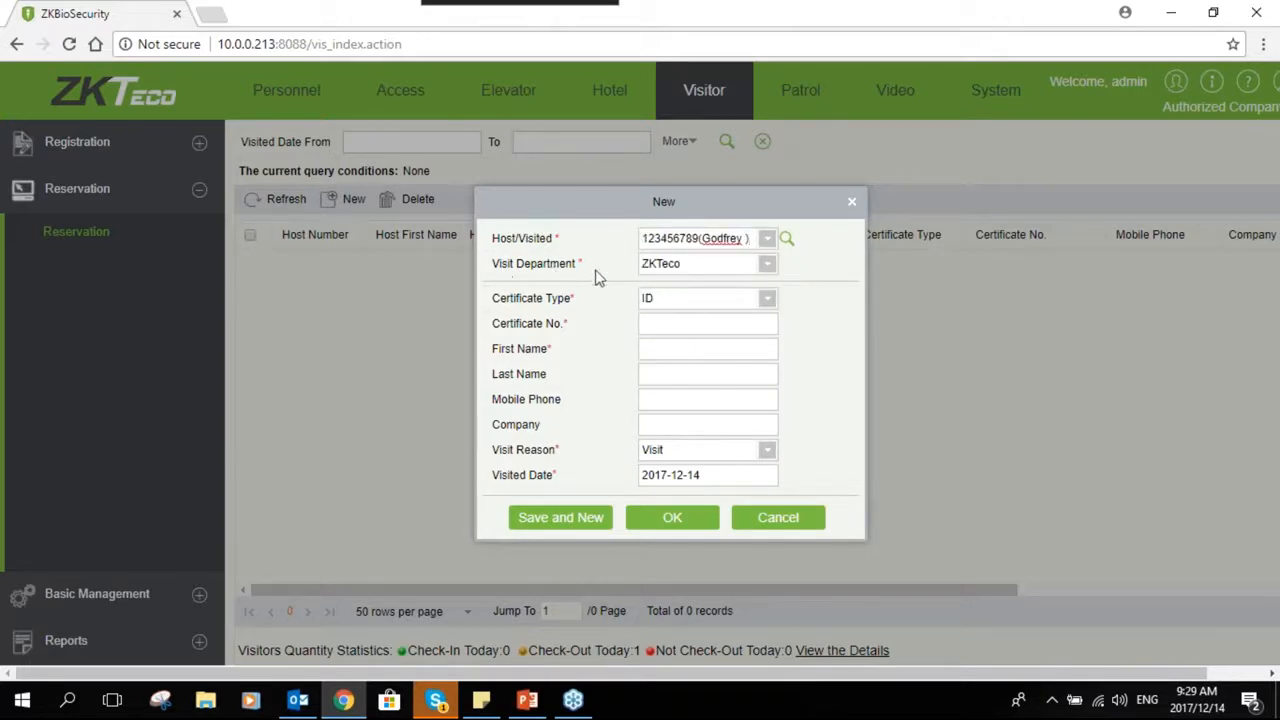
- Browse the certificate type options and keep ID as the certificate type
left_click(680, 302)
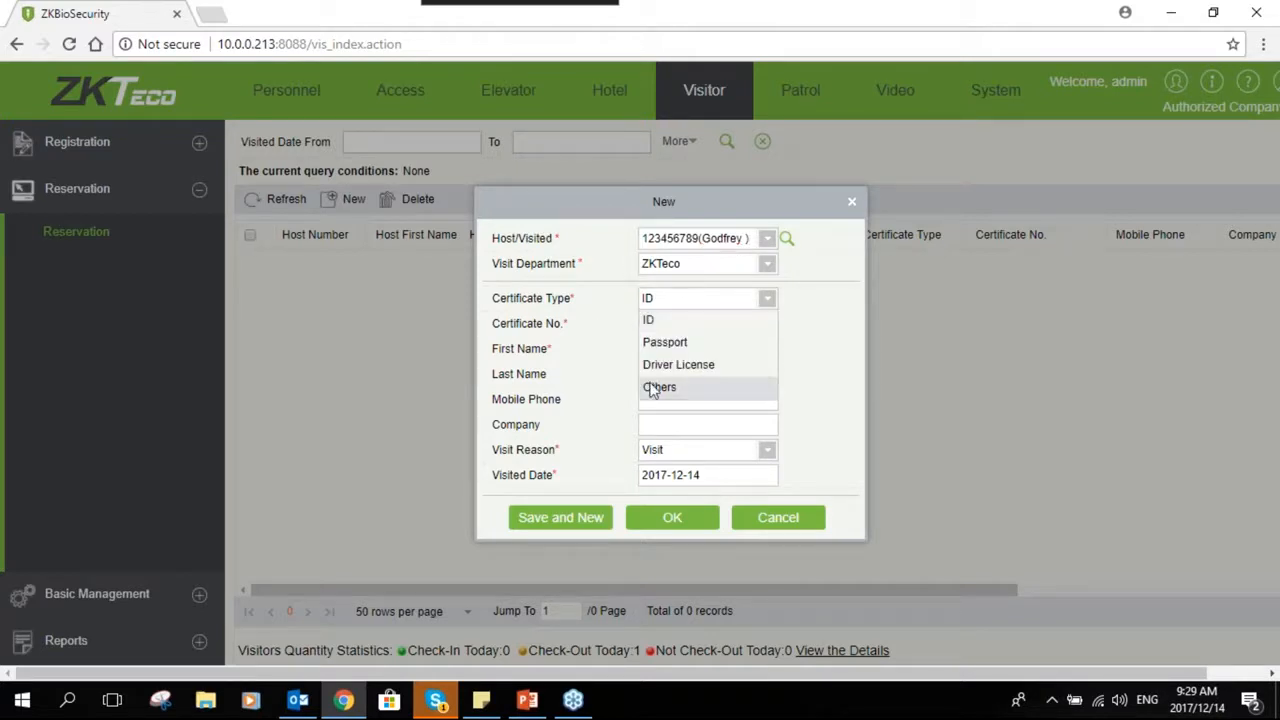
left_click(657, 321)
left_click(666, 306)
left_click(664, 342)
left_click(676, 298)
left_click(678, 364)
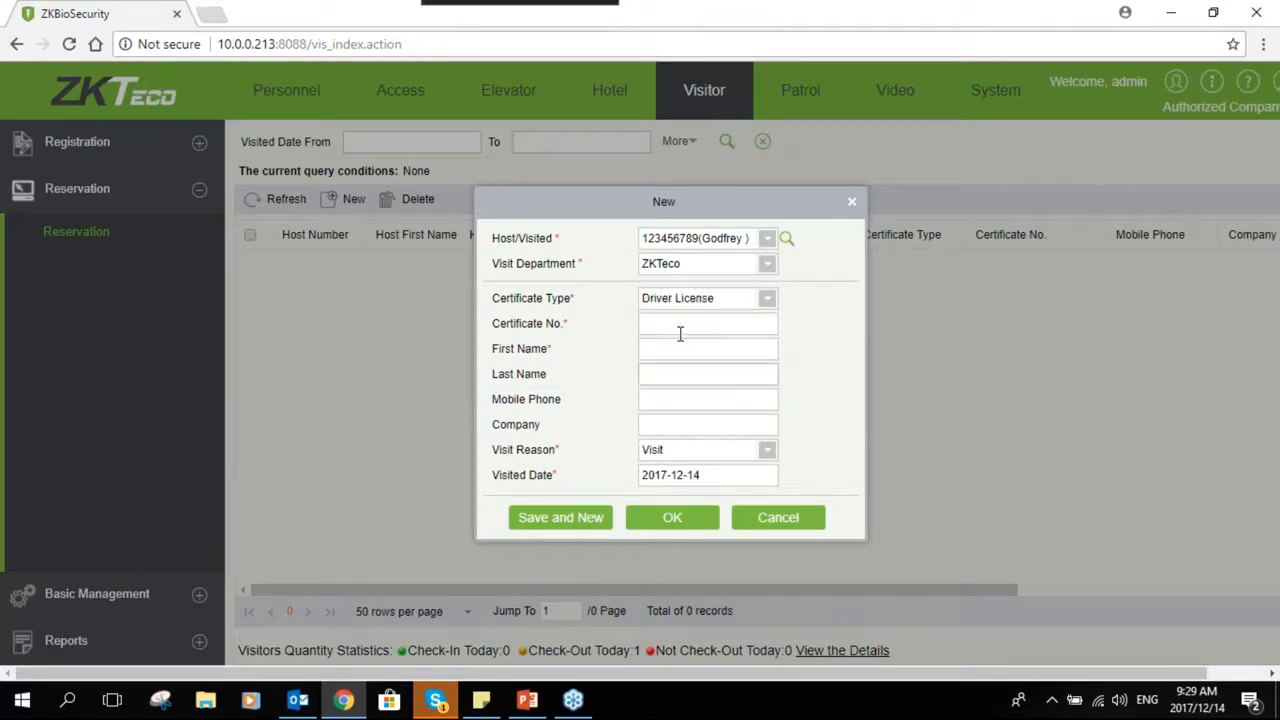
left_click(720, 298)
left_click(686, 320)
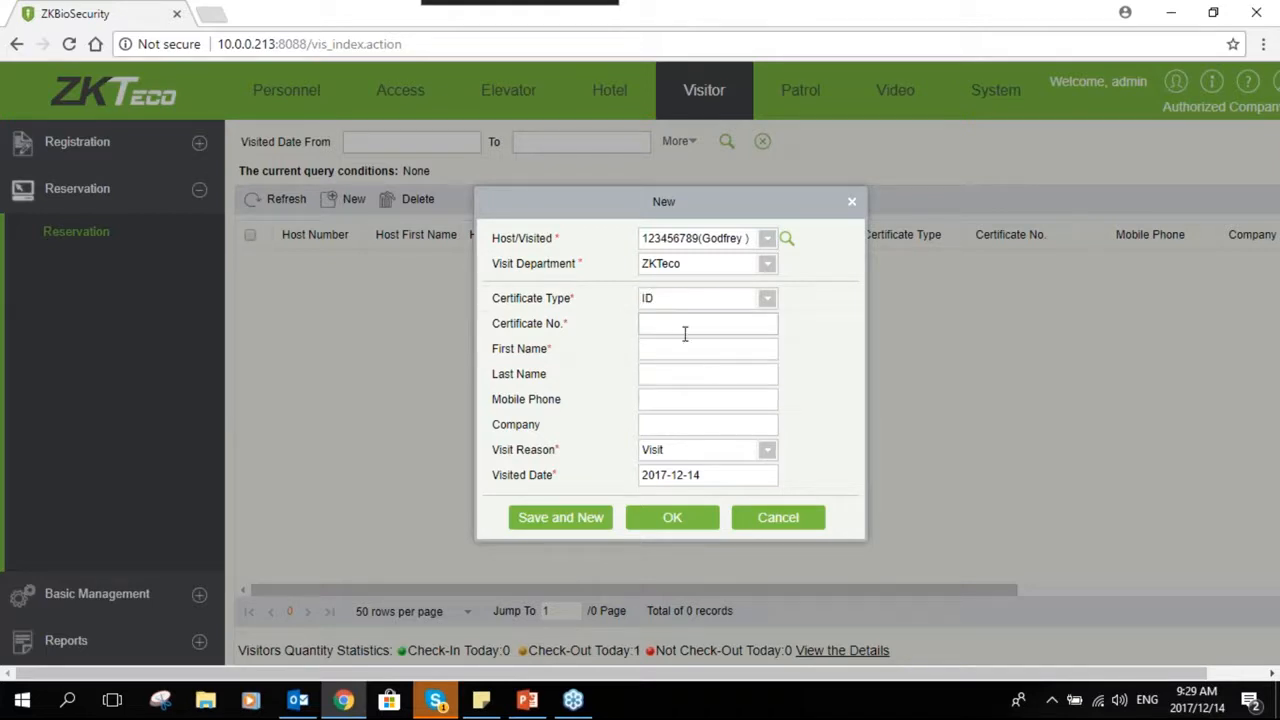
- Enter the visitor's certificate number along with the visitor's first and last name
left_click(677, 323)
type("123456")
left_click(667, 348)
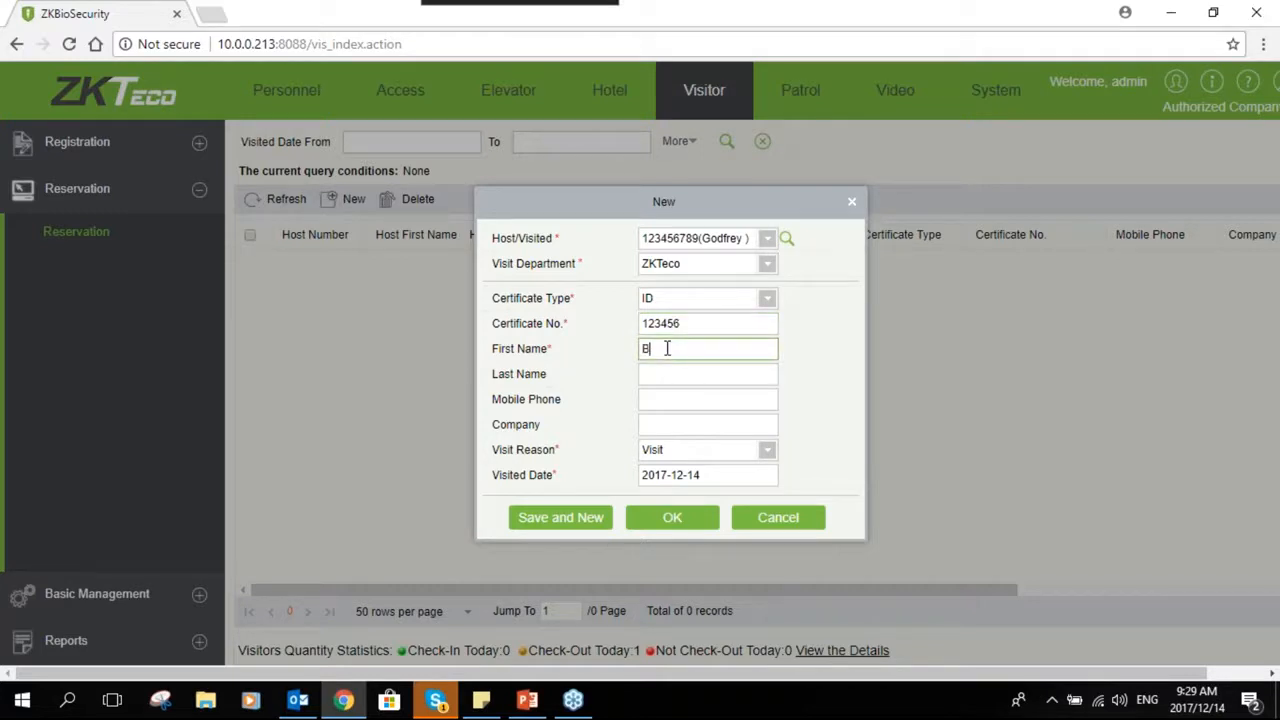
left_click(675, 375)
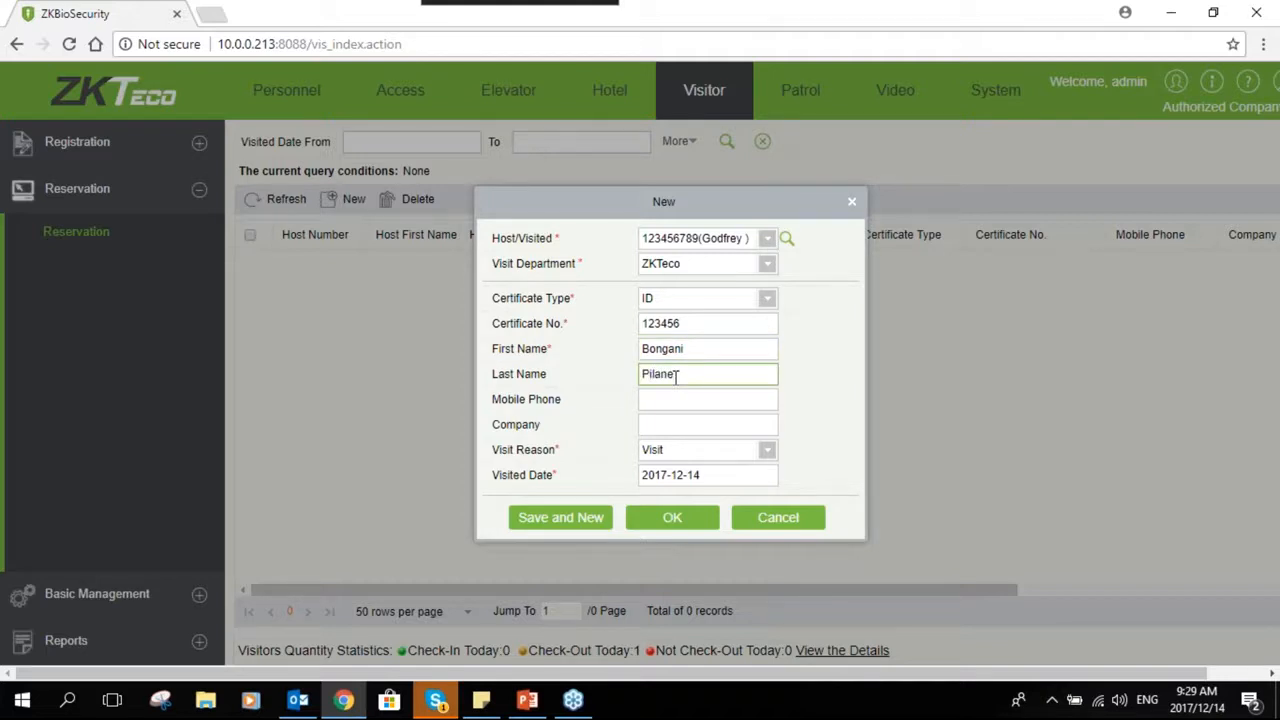
- Set the visitor's company to Regal and the visit reason to Meeting
left_click(689, 401)
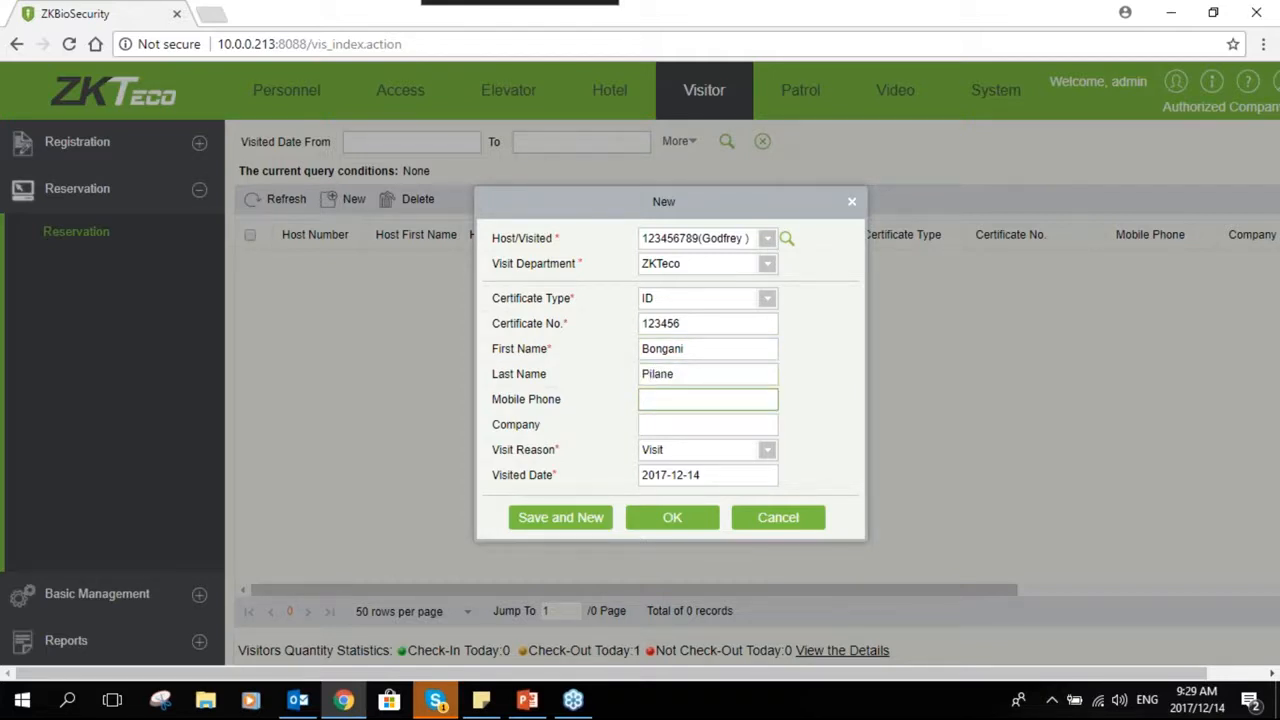
left_click(692, 422)
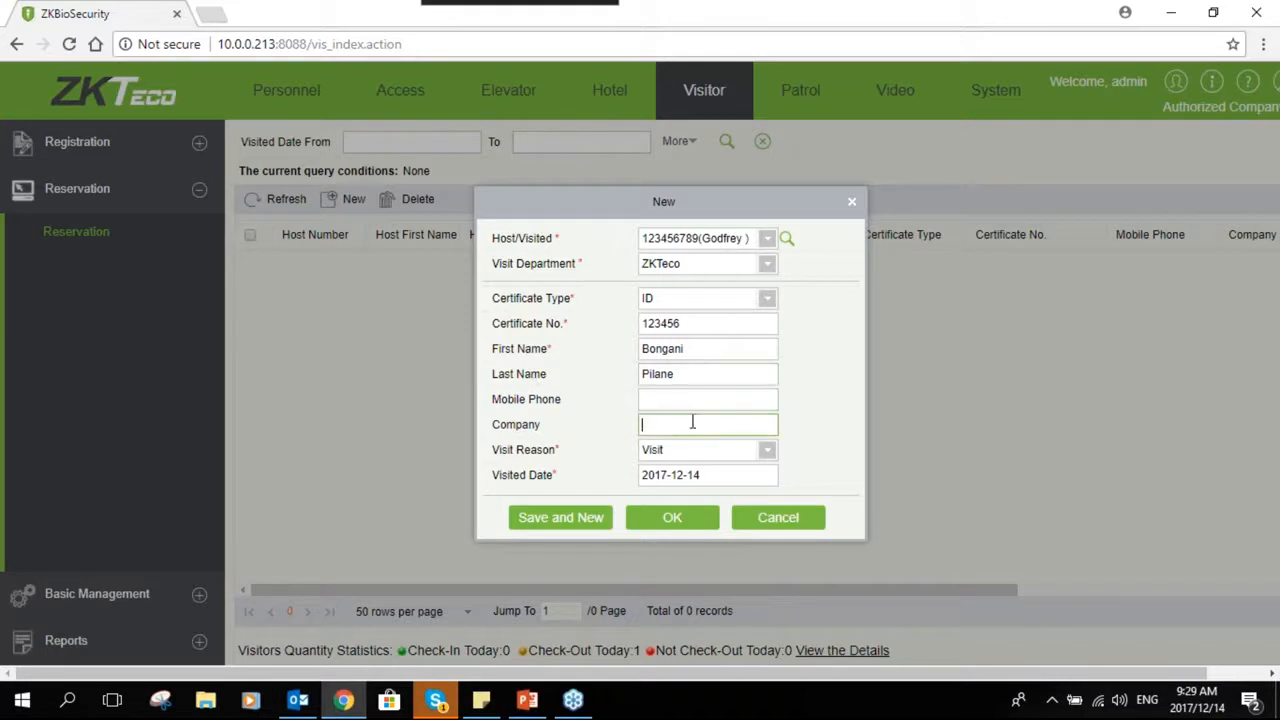
type("Regal")
left_click(699, 452)
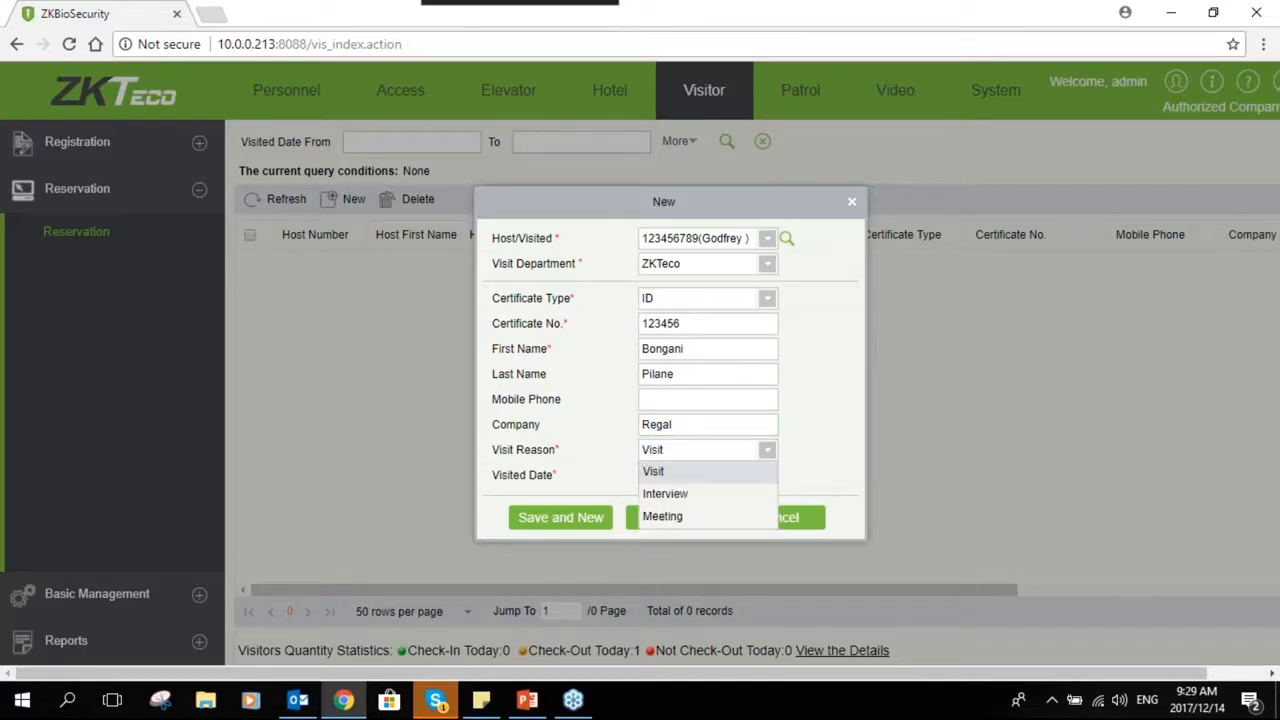
left_click(561, 460)
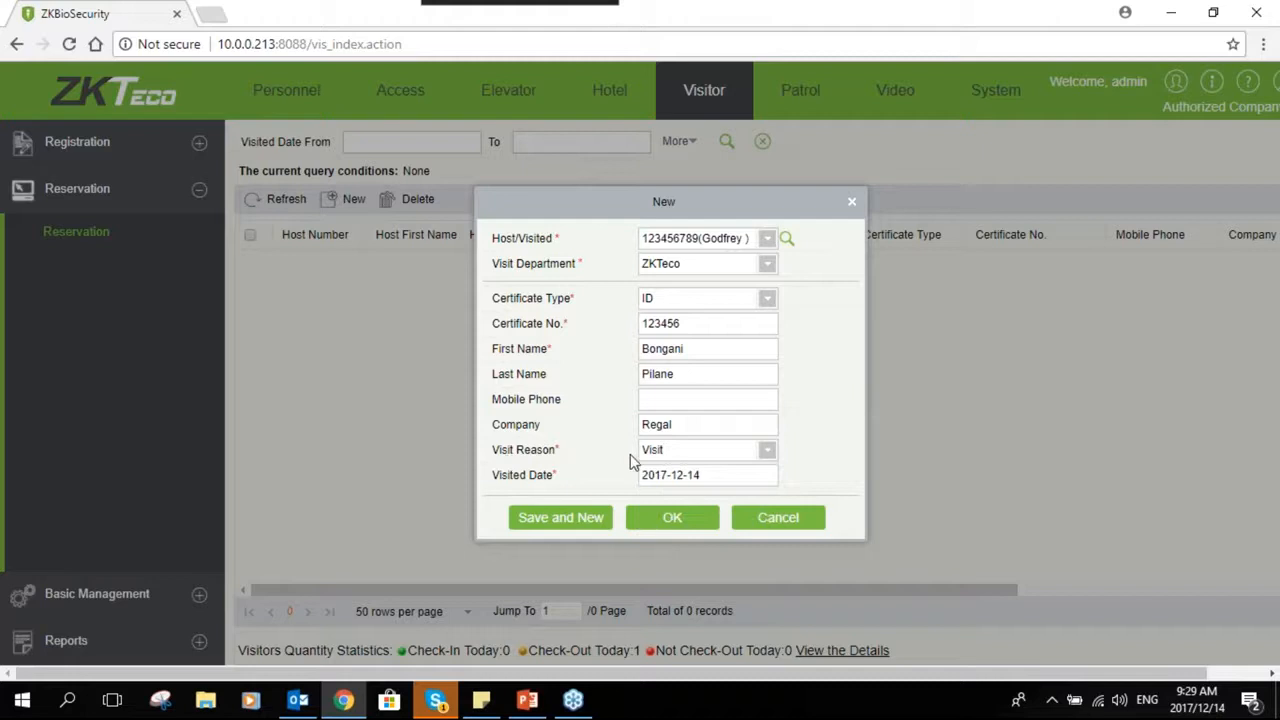
left_click(756, 448)
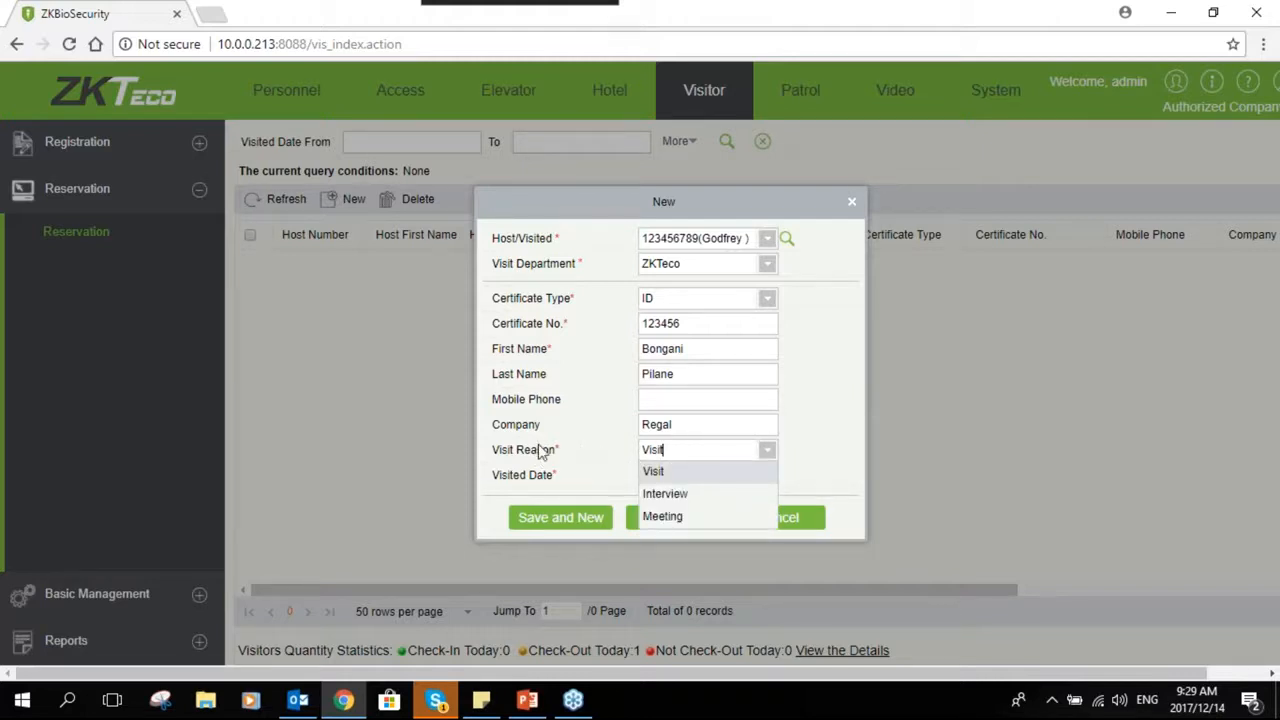
left_click(663, 517)
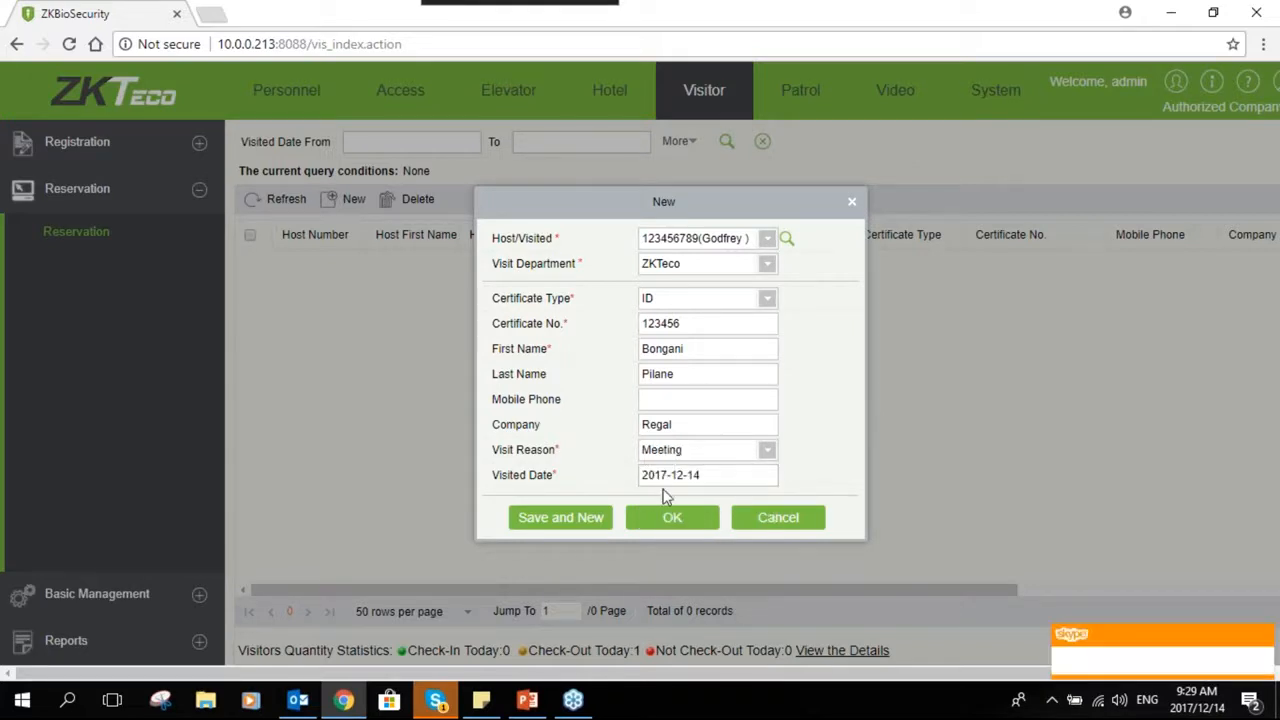
- Pick 14 December 2017 as the visited date and save the reservation
left_click(697, 480)
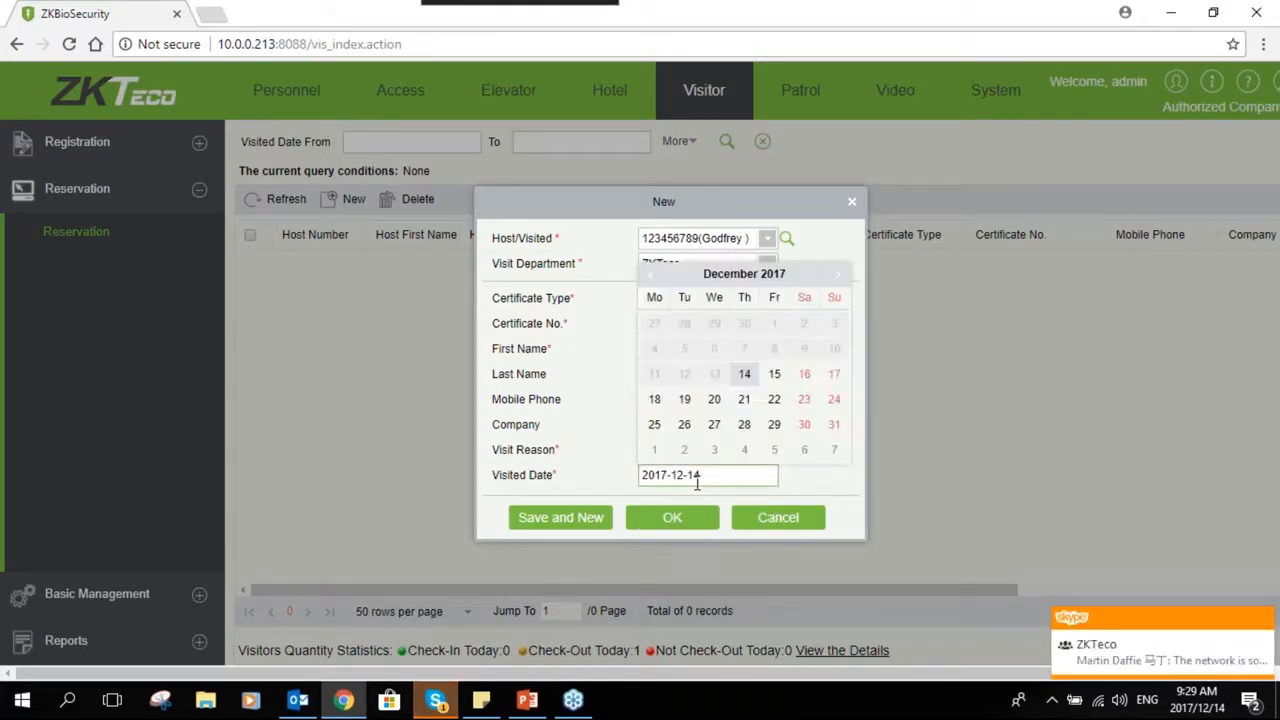
left_click(750, 380)
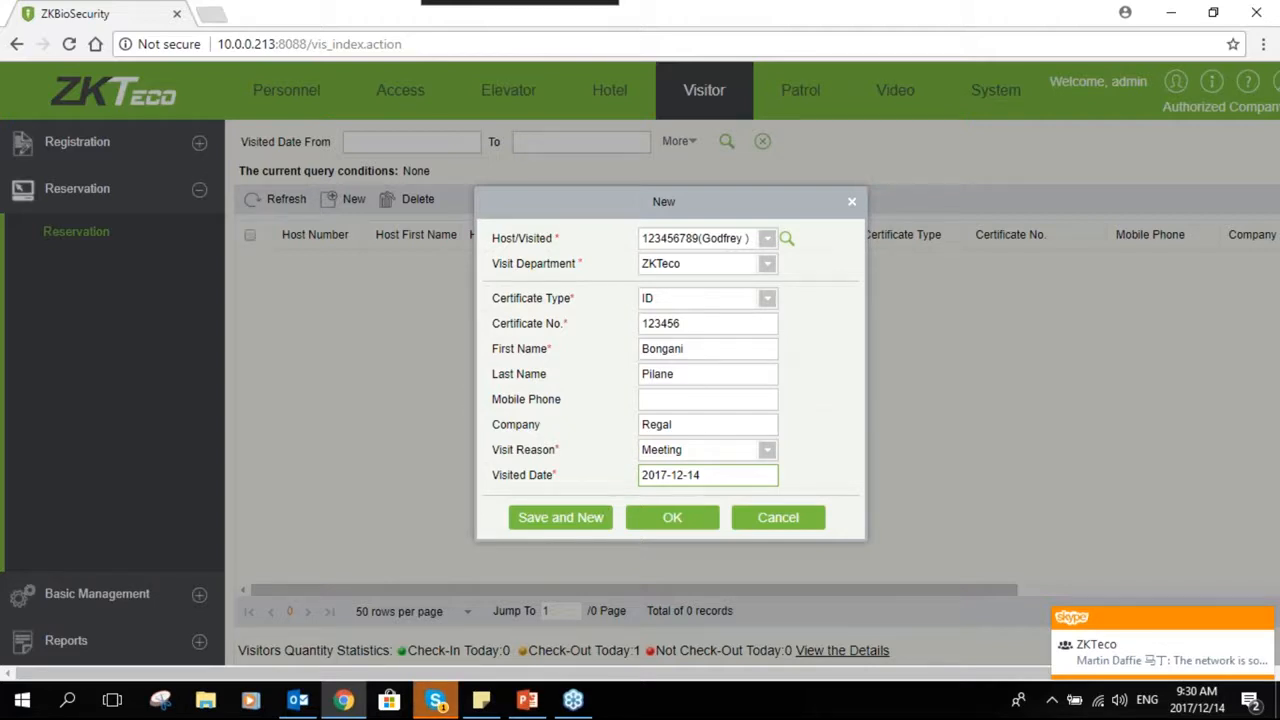
left_click(700, 521)
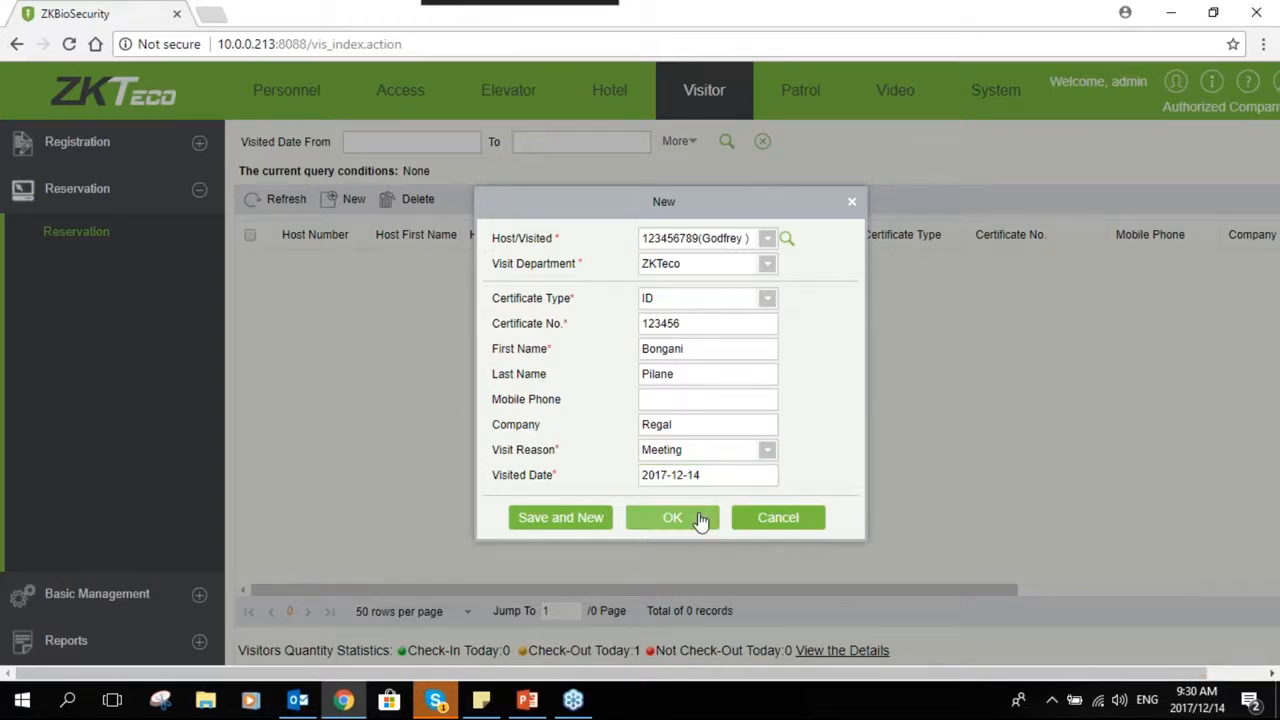
left_click(700, 521)
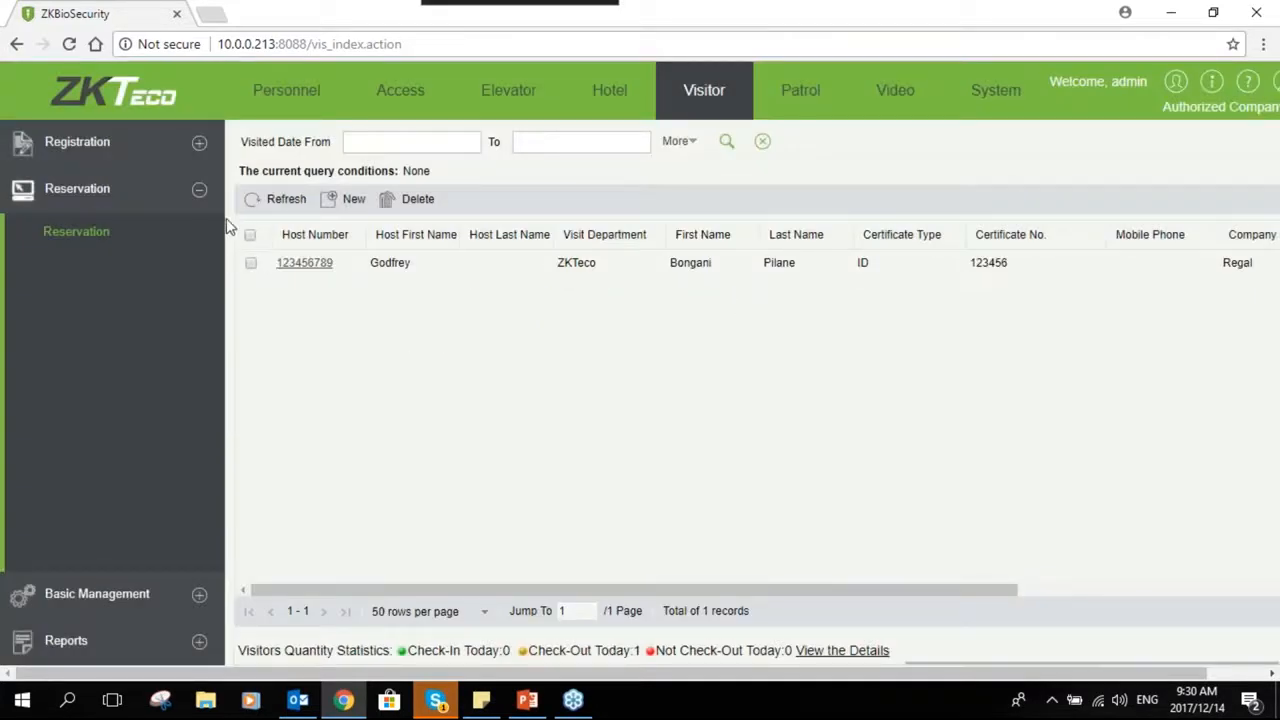
- Open the visitor Entry Registration form, review its fields, and cancel it
left_click(199, 191)
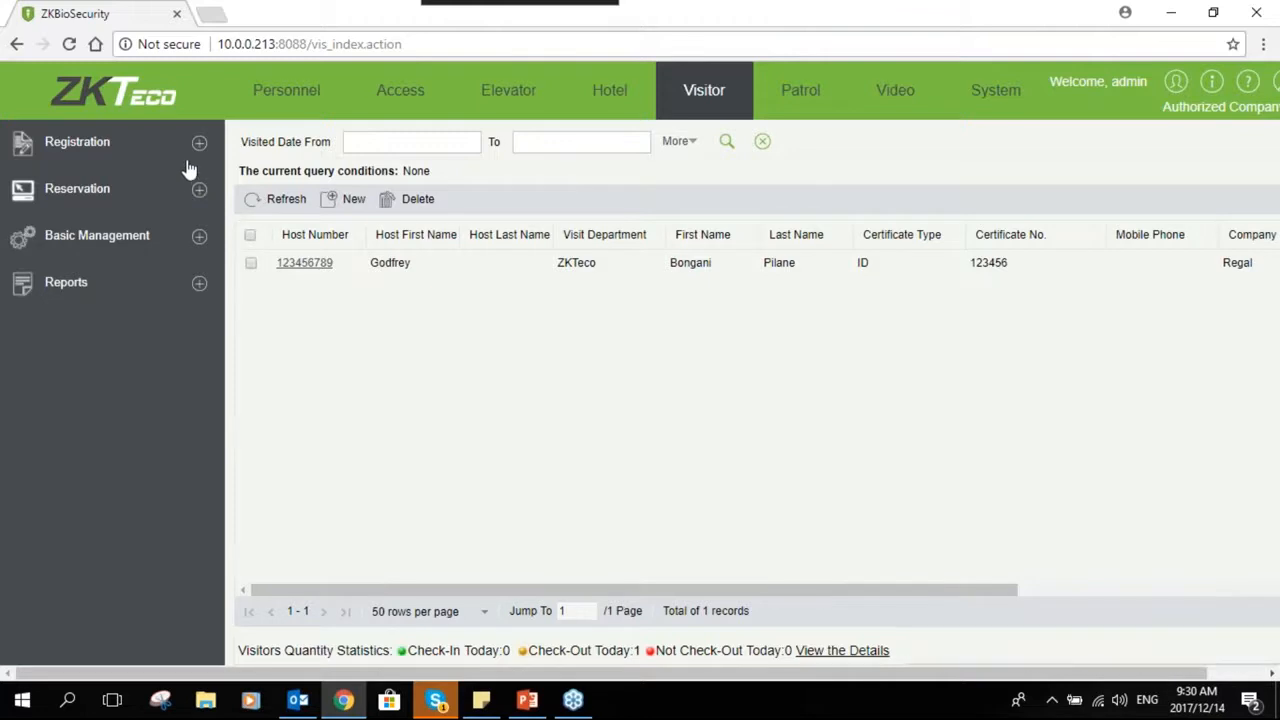
left_click(195, 146)
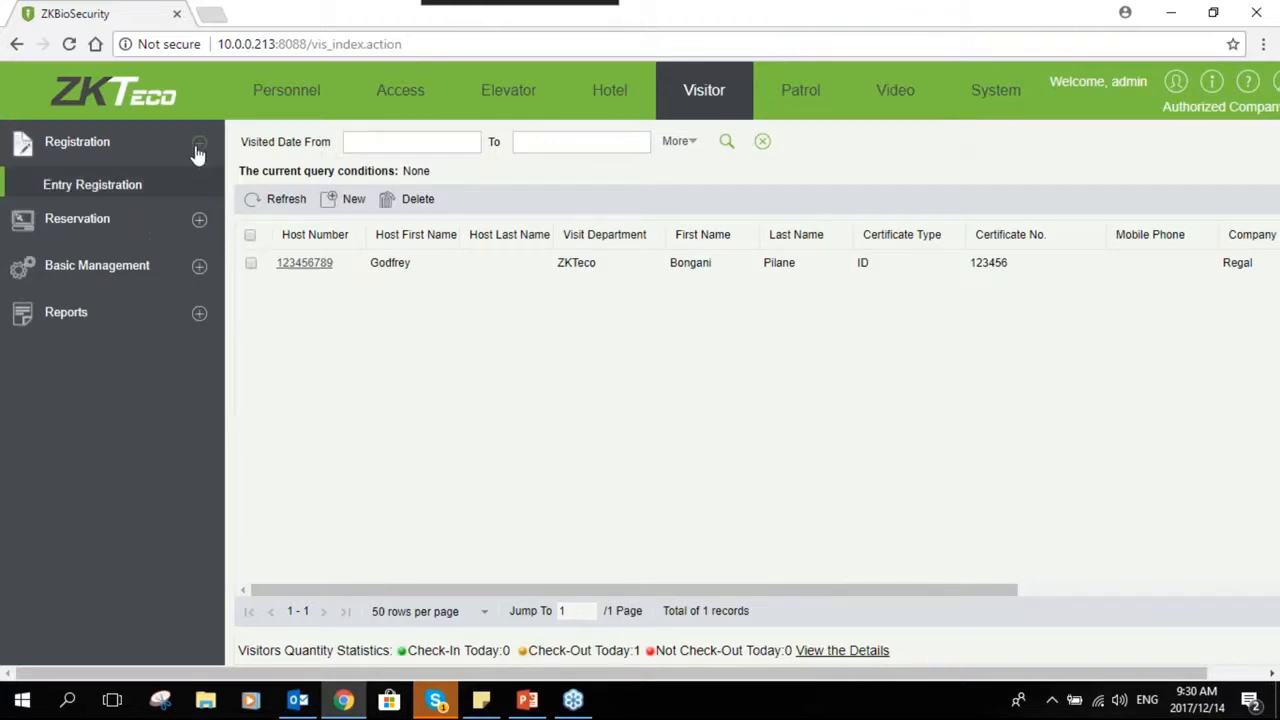
left_click(146, 196)
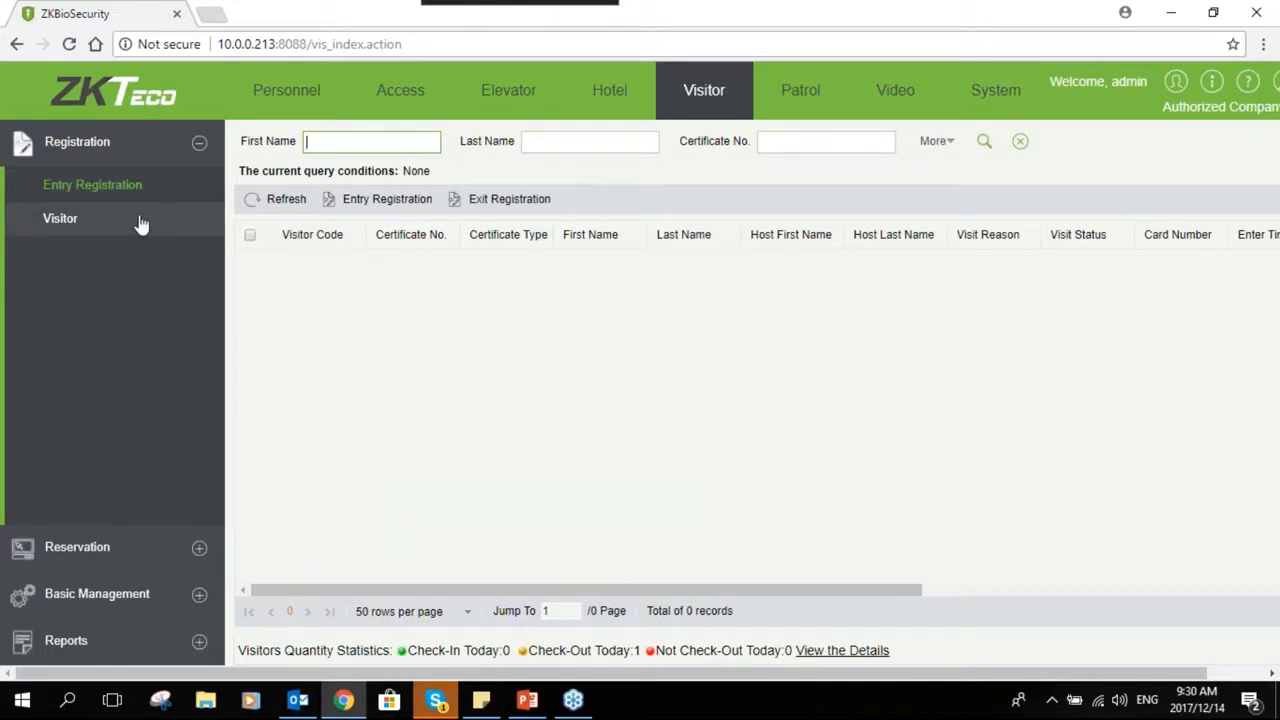
left_click(335, 199)
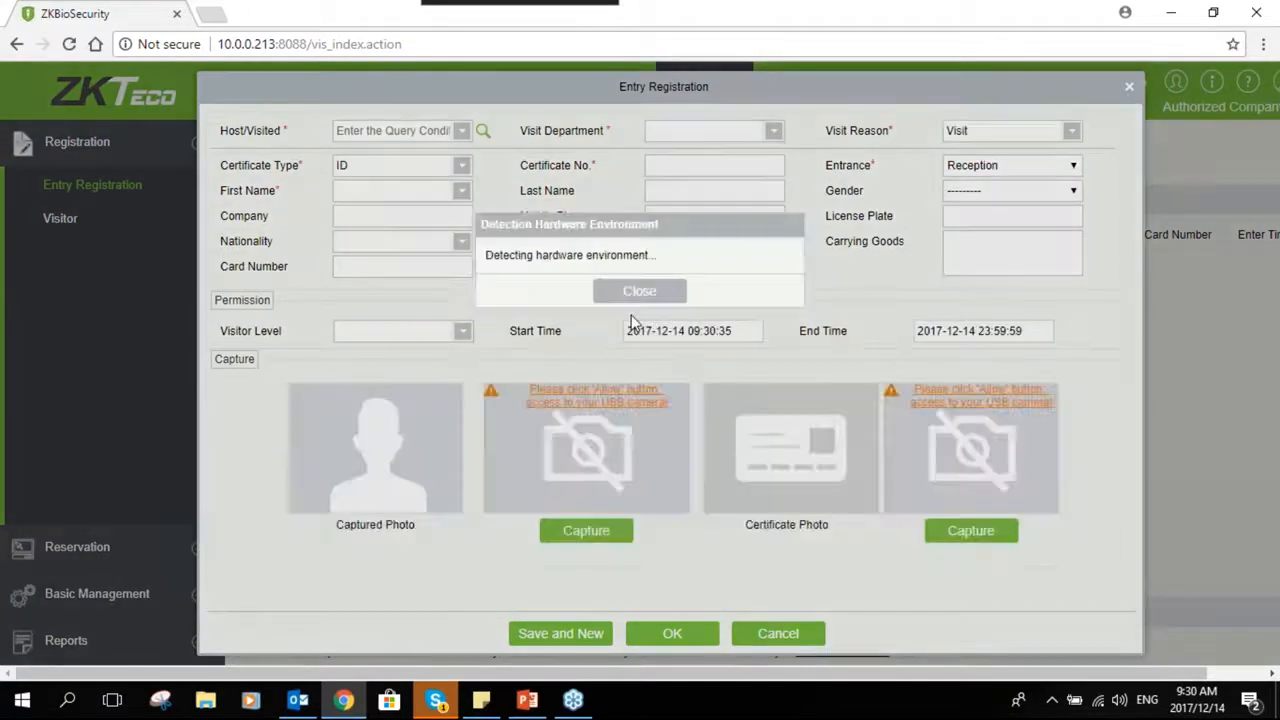
left_click(638, 304)
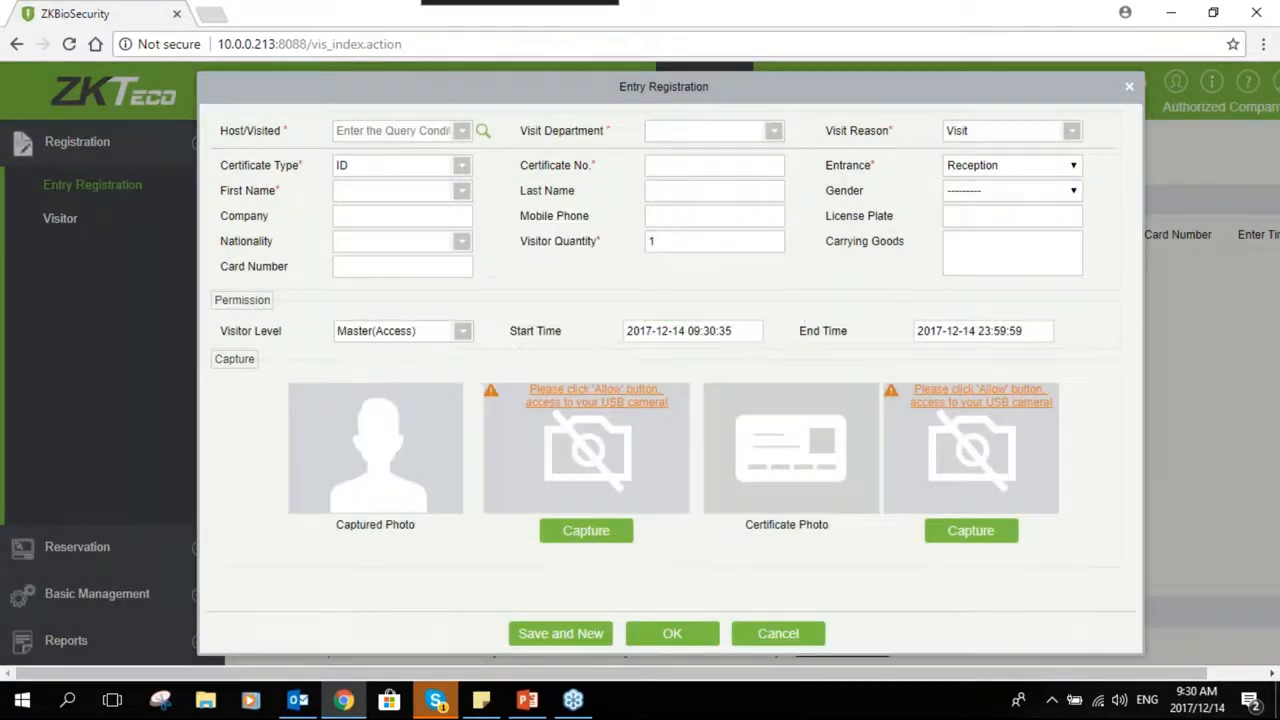
left_click(778, 633)
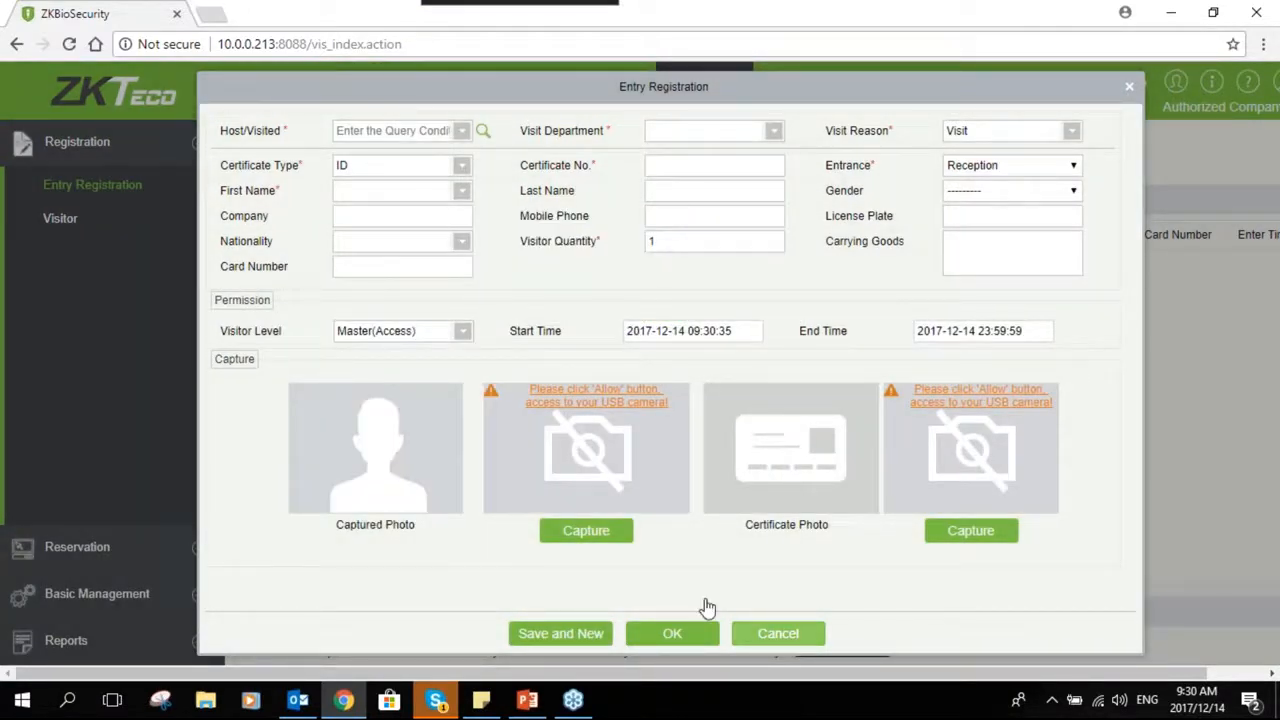
- Review the saved reservation list and return to the Entry Registration visitor list
left_click(206, 556)
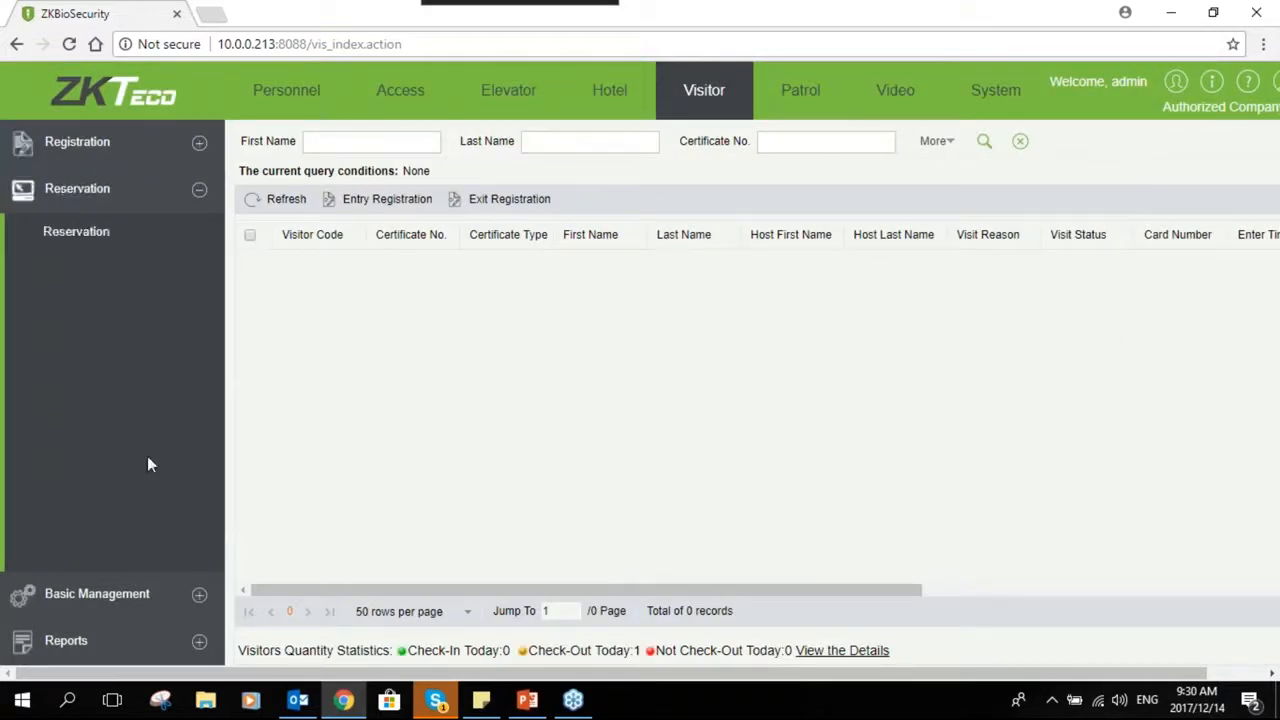
left_click(76, 231)
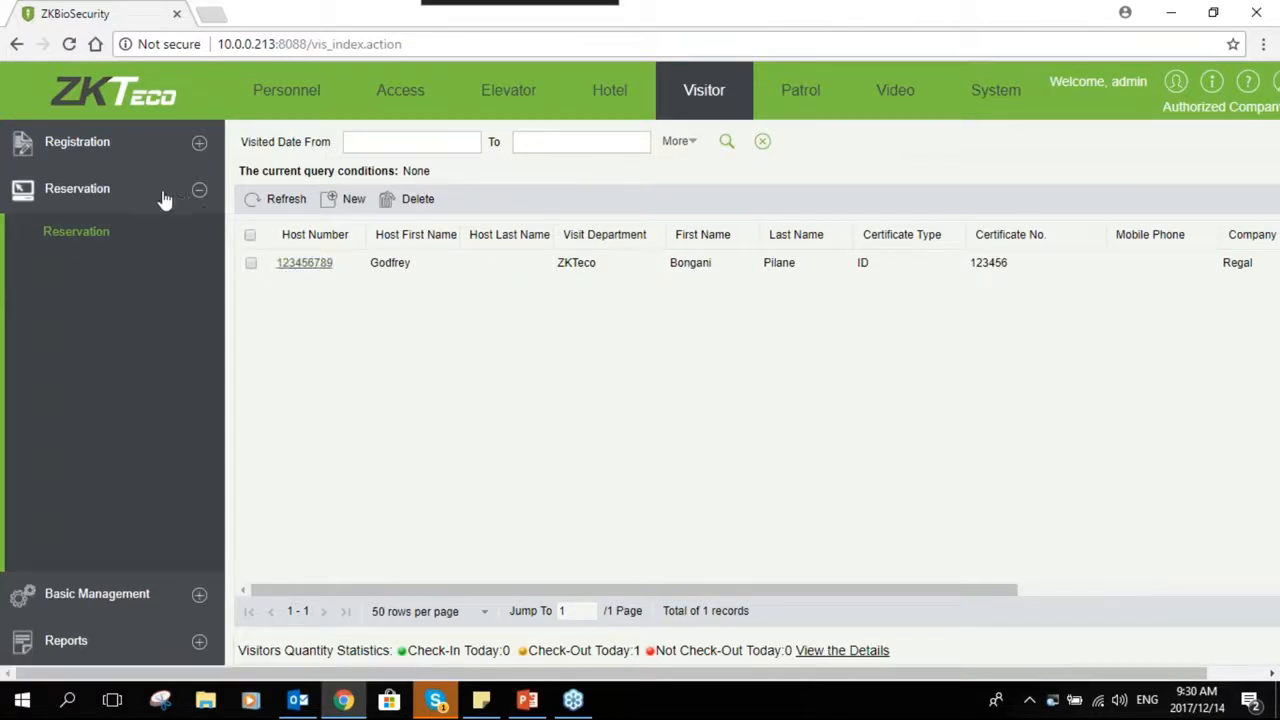
left_click(199, 189)
left_click(199, 142)
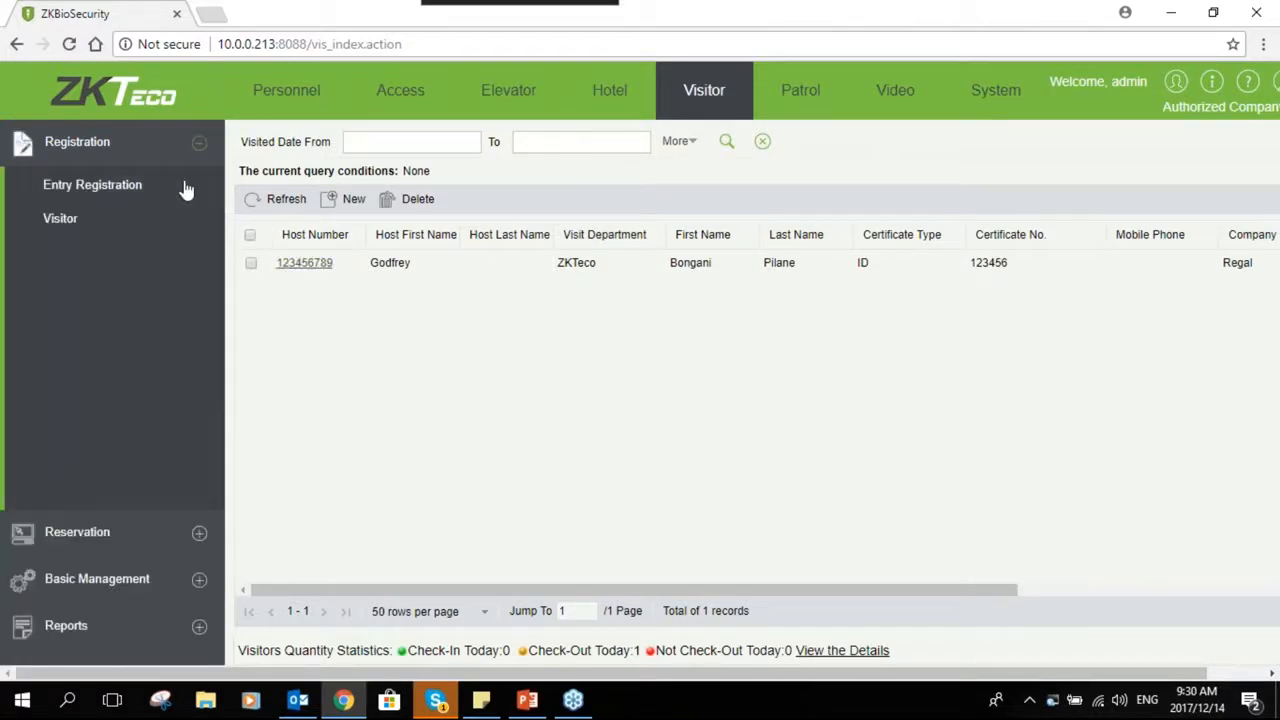
left_click(157, 184)
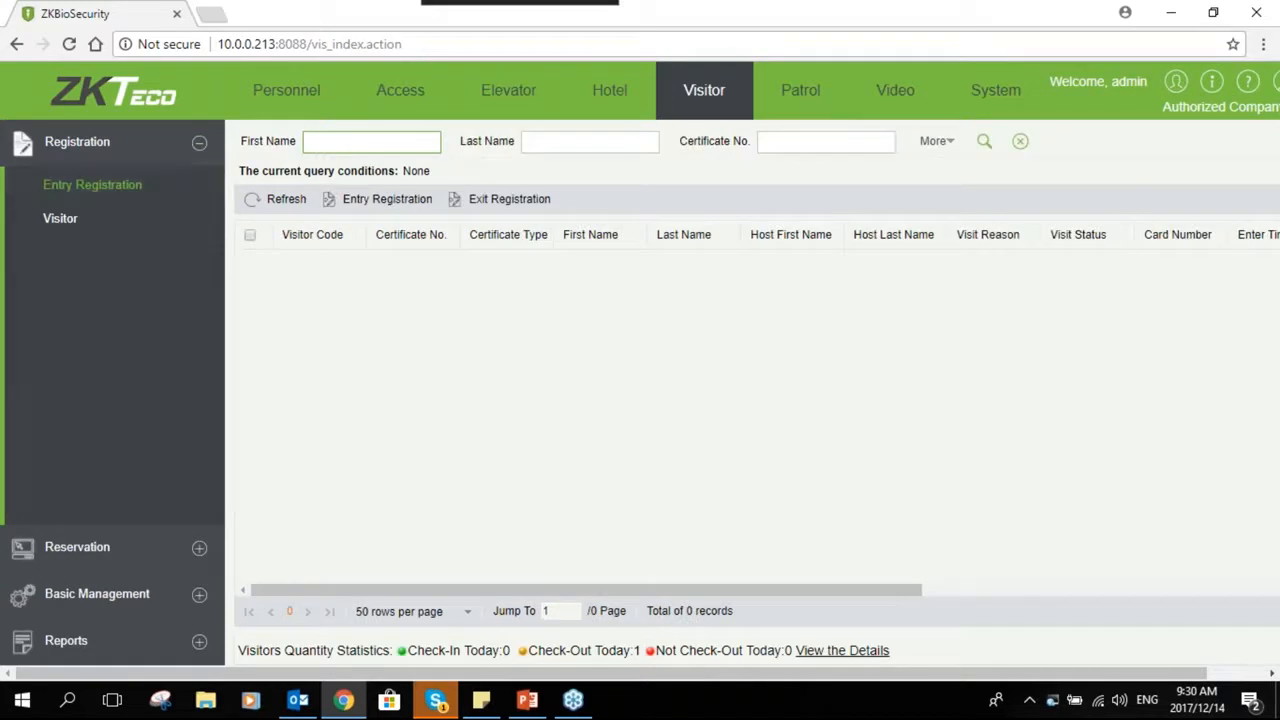
- Open a new visitor entry registration and dismiss the hardware detection notice
left_click(378, 201)
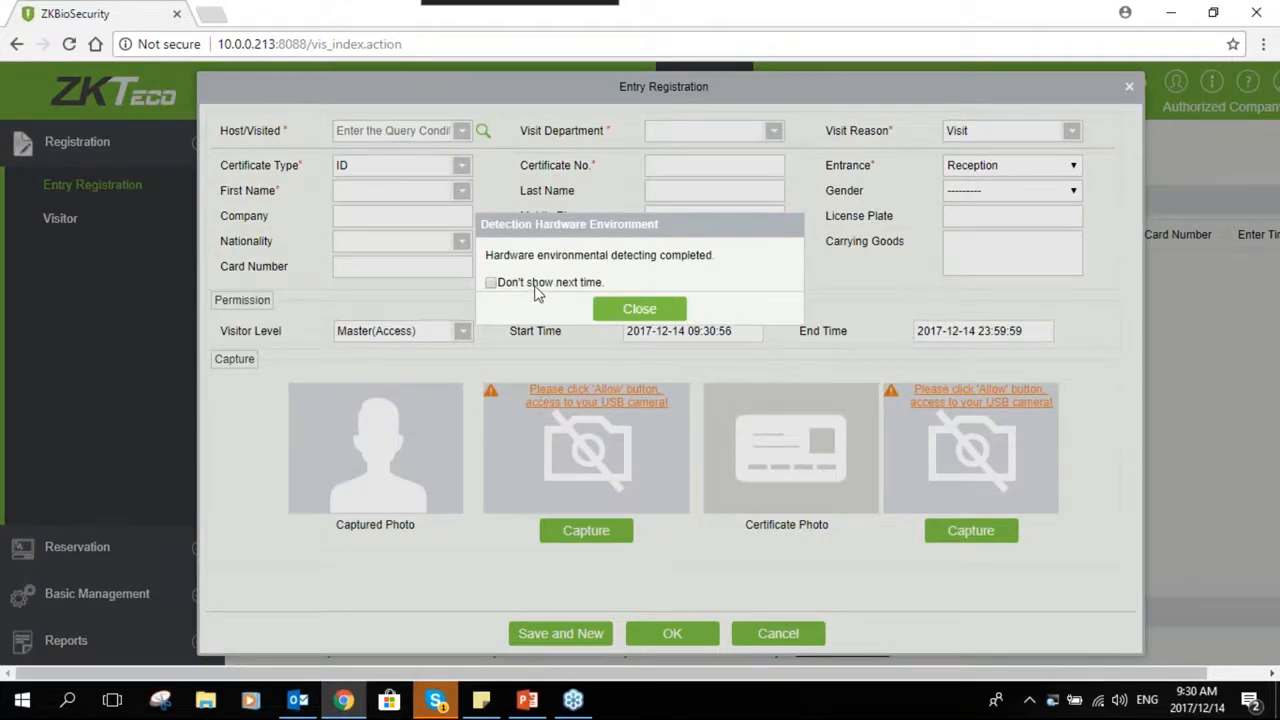
left_click(597, 309)
left_click(450, 168)
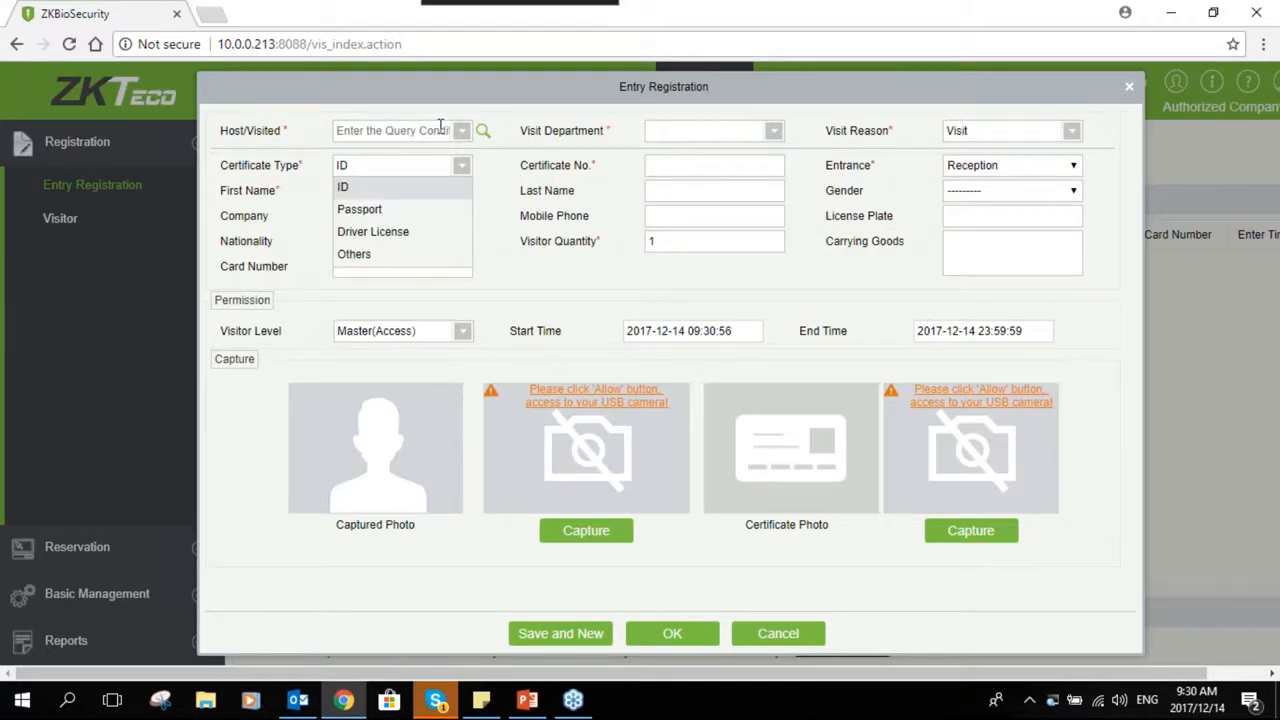
- Search for the host by personnel ID and select the matching employee as host
left_click(441, 128)
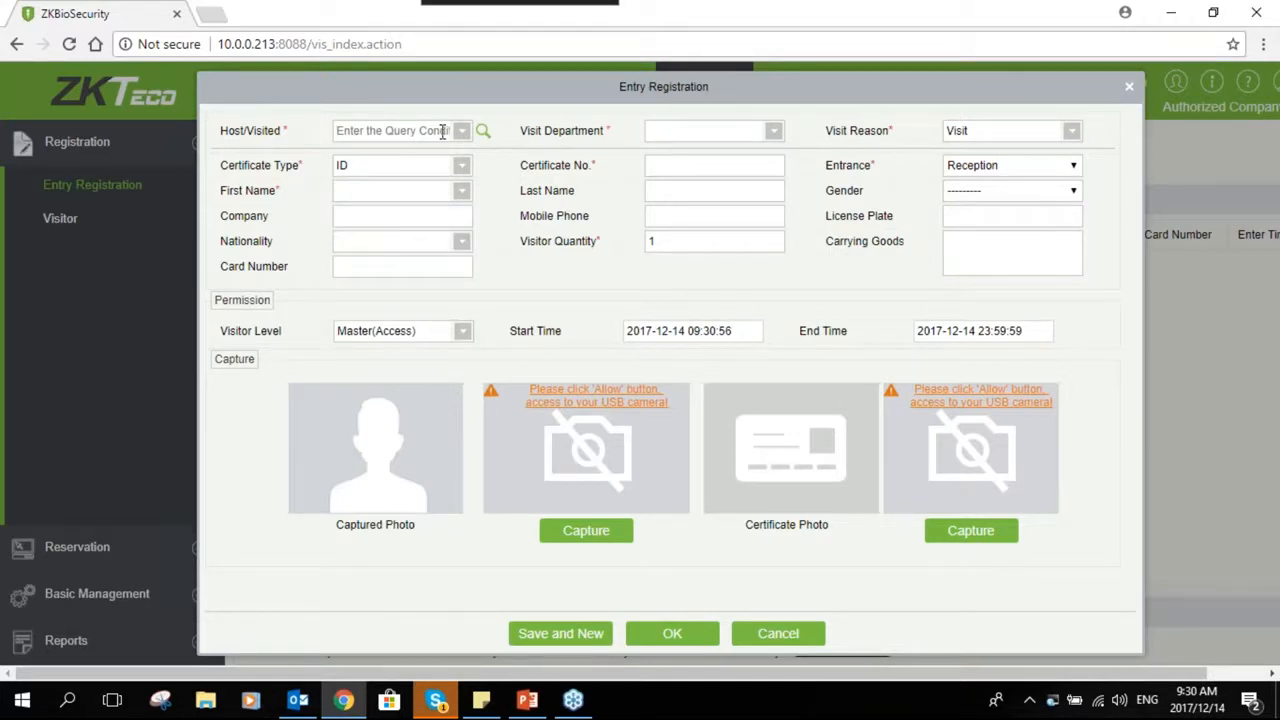
type("123456789(Godfrey")
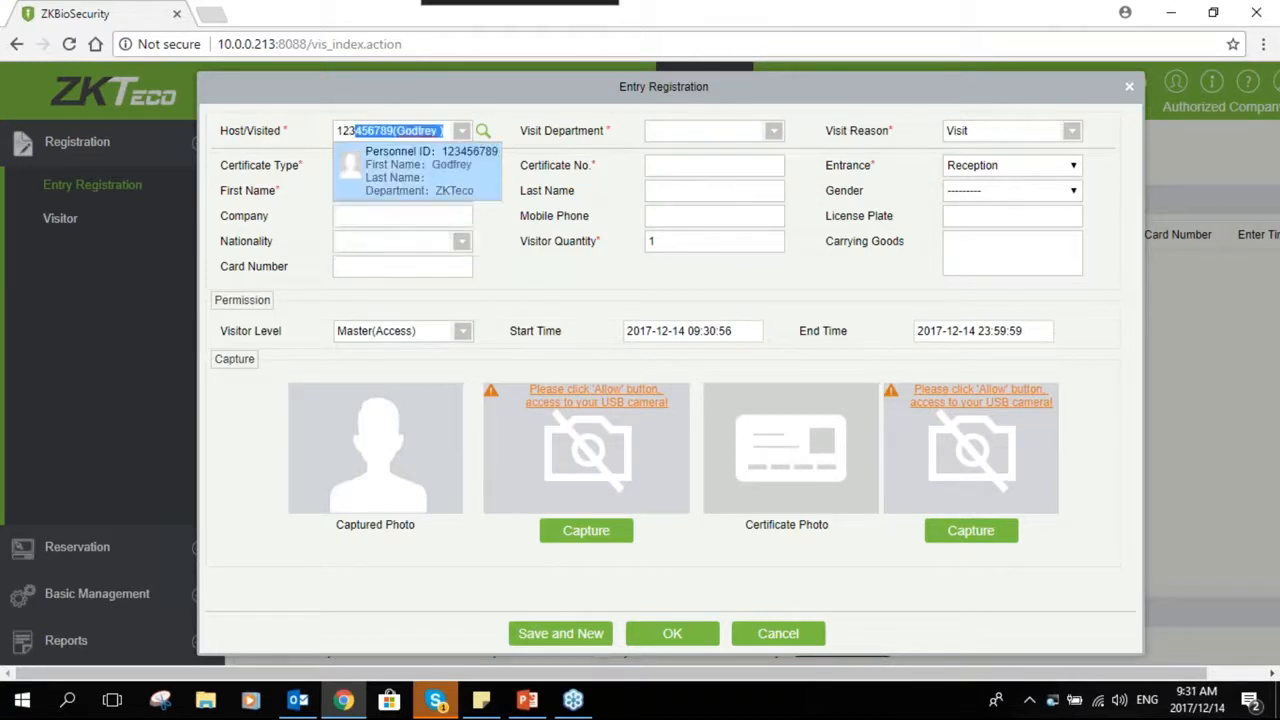
left_click(347, 173)
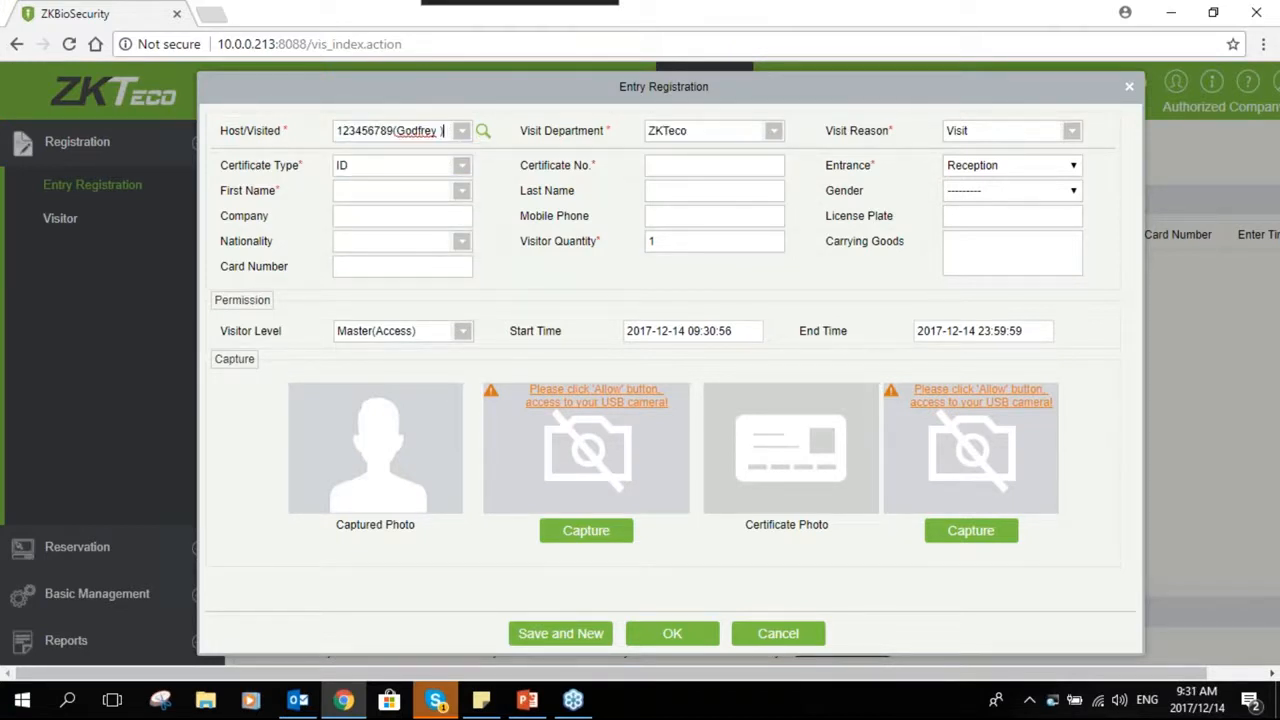
- Set the visit reason to Meeting
left_click(985, 132)
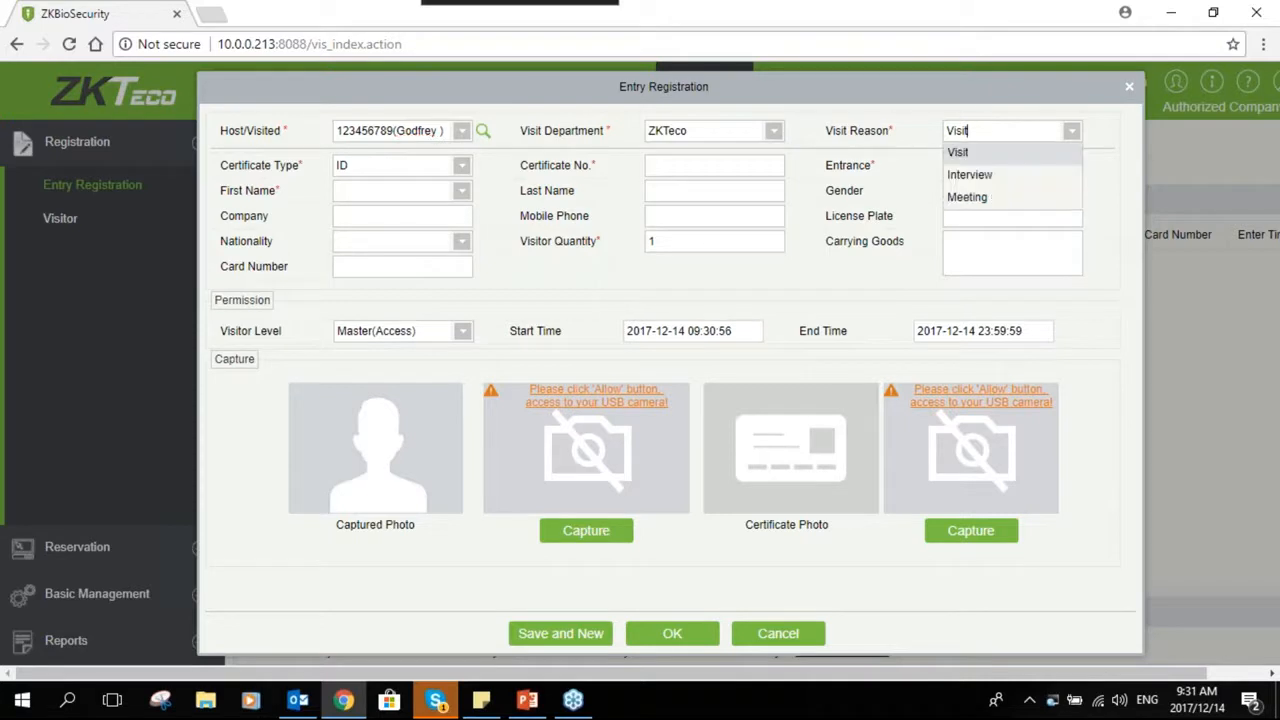
left_click(986, 177)
left_click(986, 130)
left_click(980, 197)
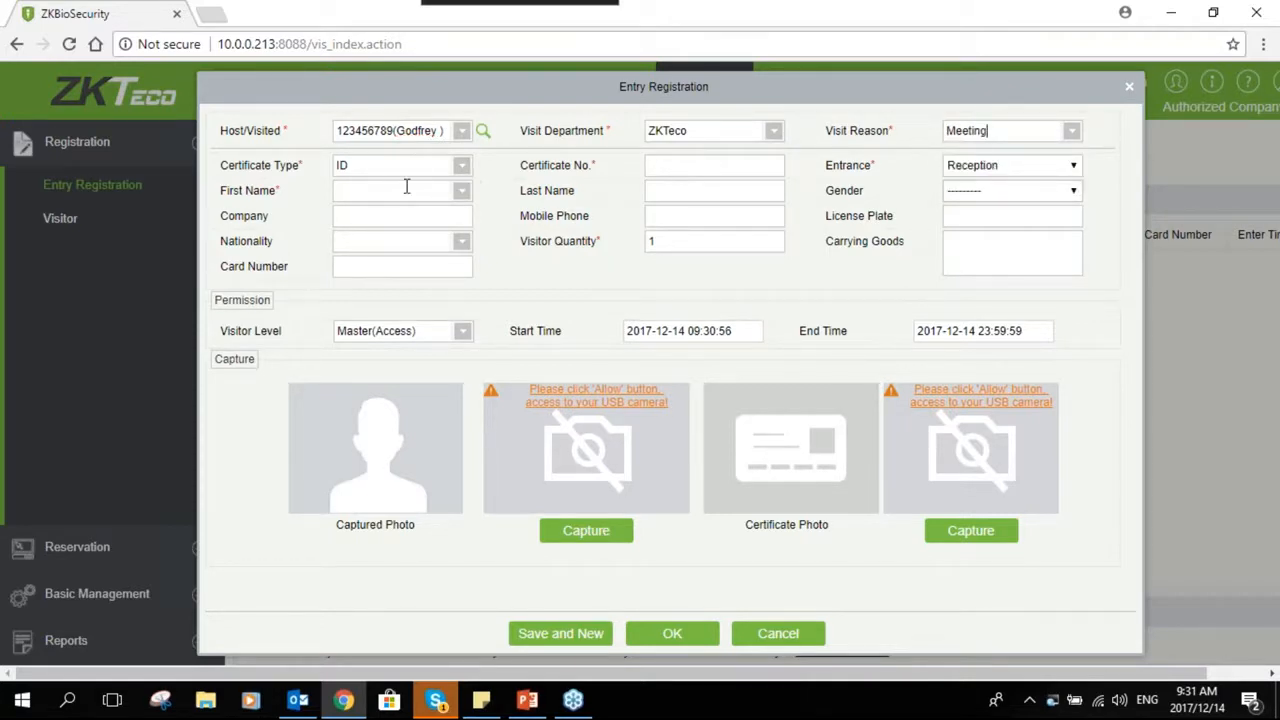
- Enter the visitor's certificate number and choose the matching earlier visitor from the suggestions
left_click(670, 160)
type("1")
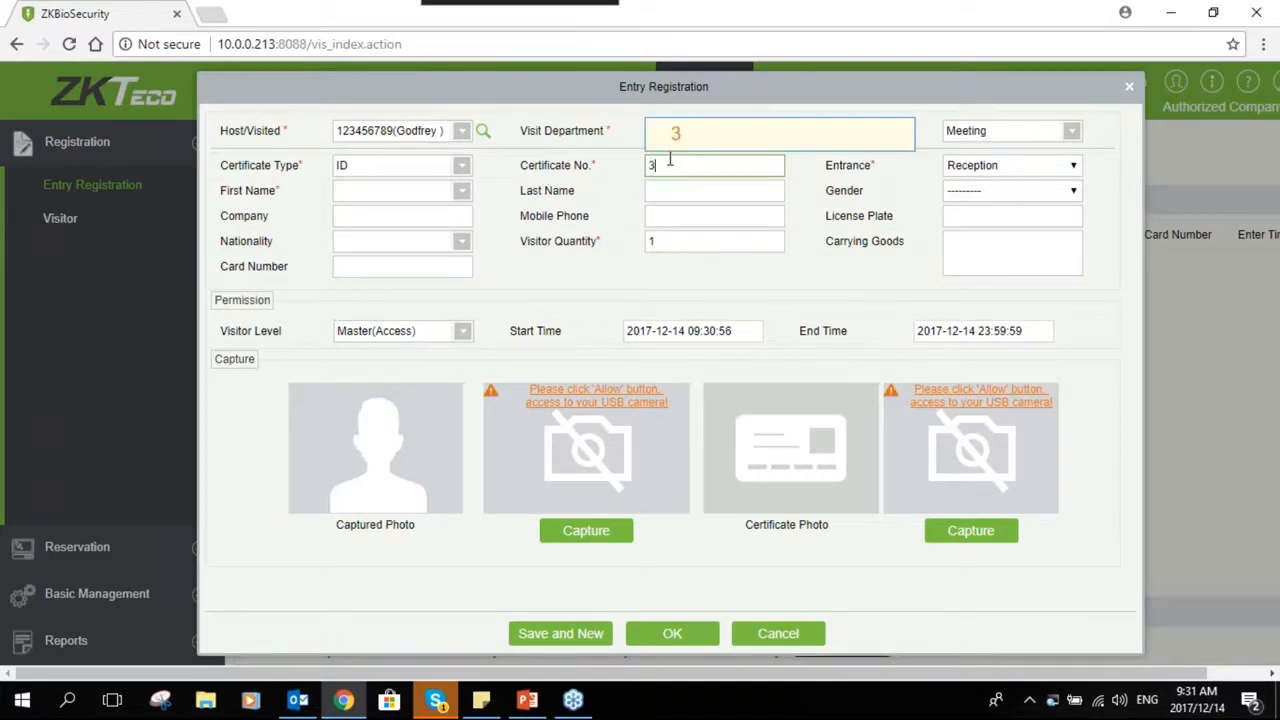
type("2")
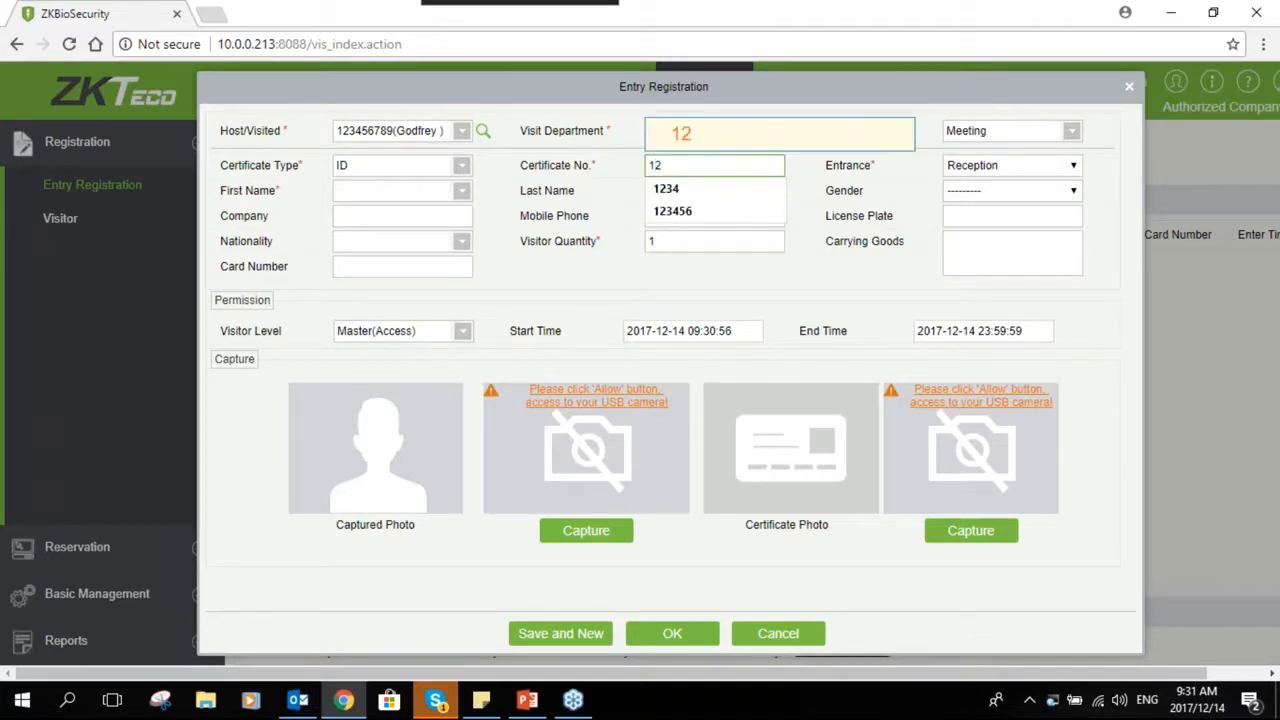
left_click(690, 211)
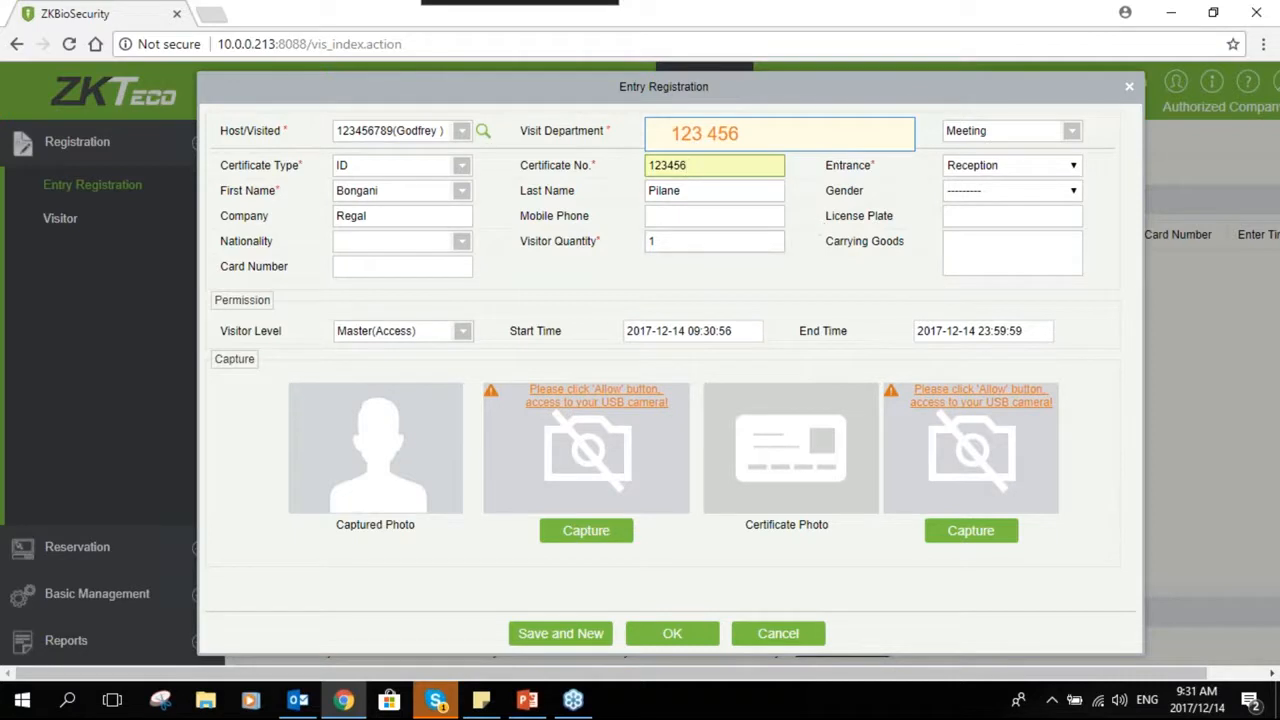
- Set the visitor's gender to Male and enter Laptop as the carrying goods
left_click(992, 194)
left_click(980, 223)
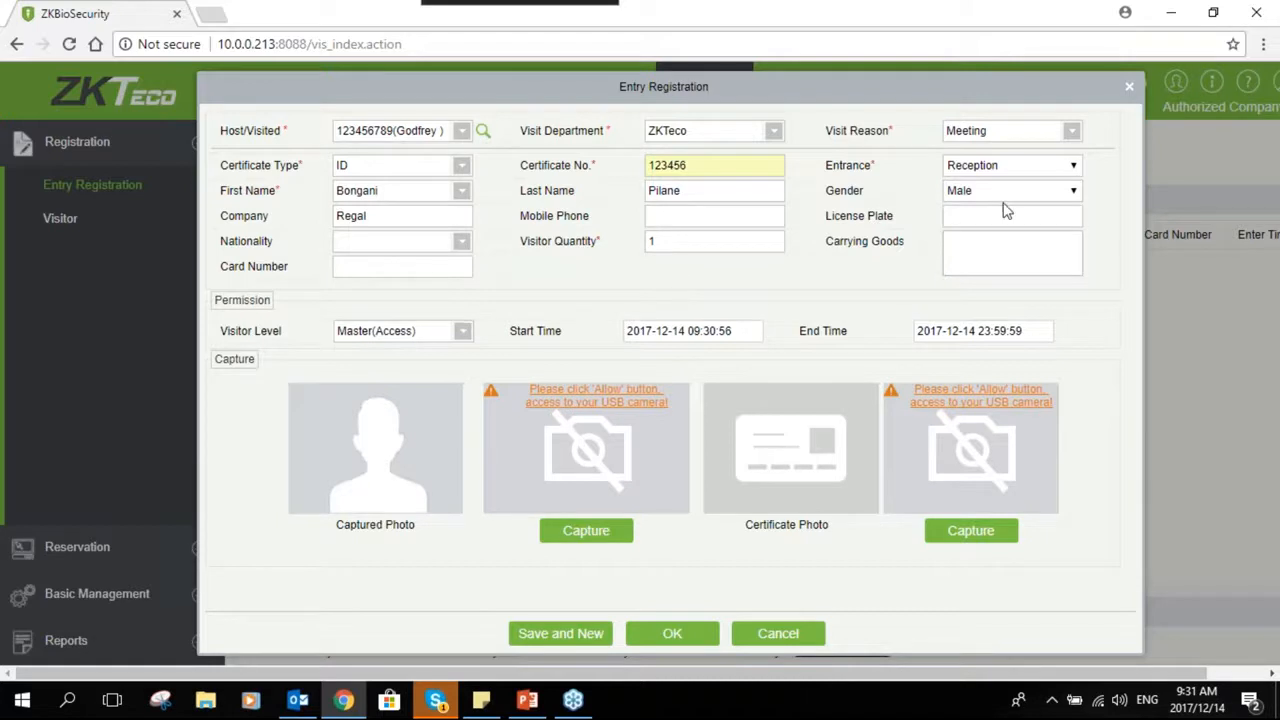
left_click(960, 236)
type("Laptop")
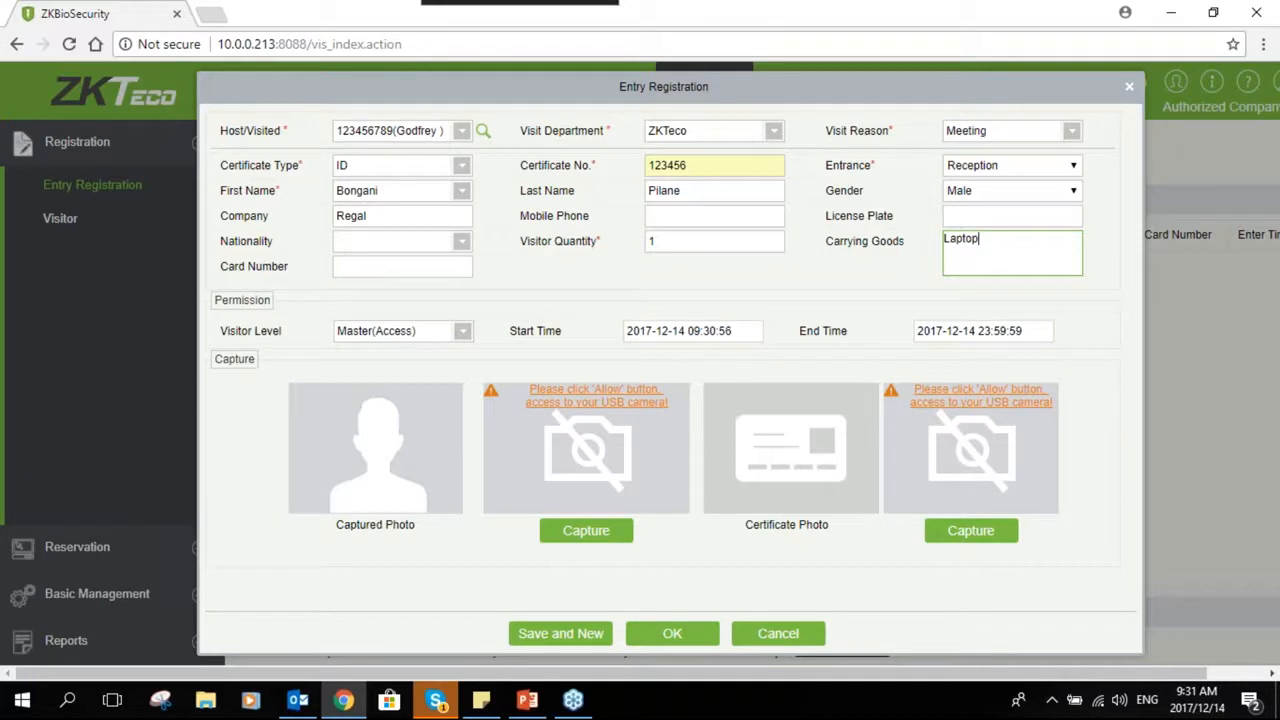
- Check the card number field and the visitor level options
left_click(454, 267)
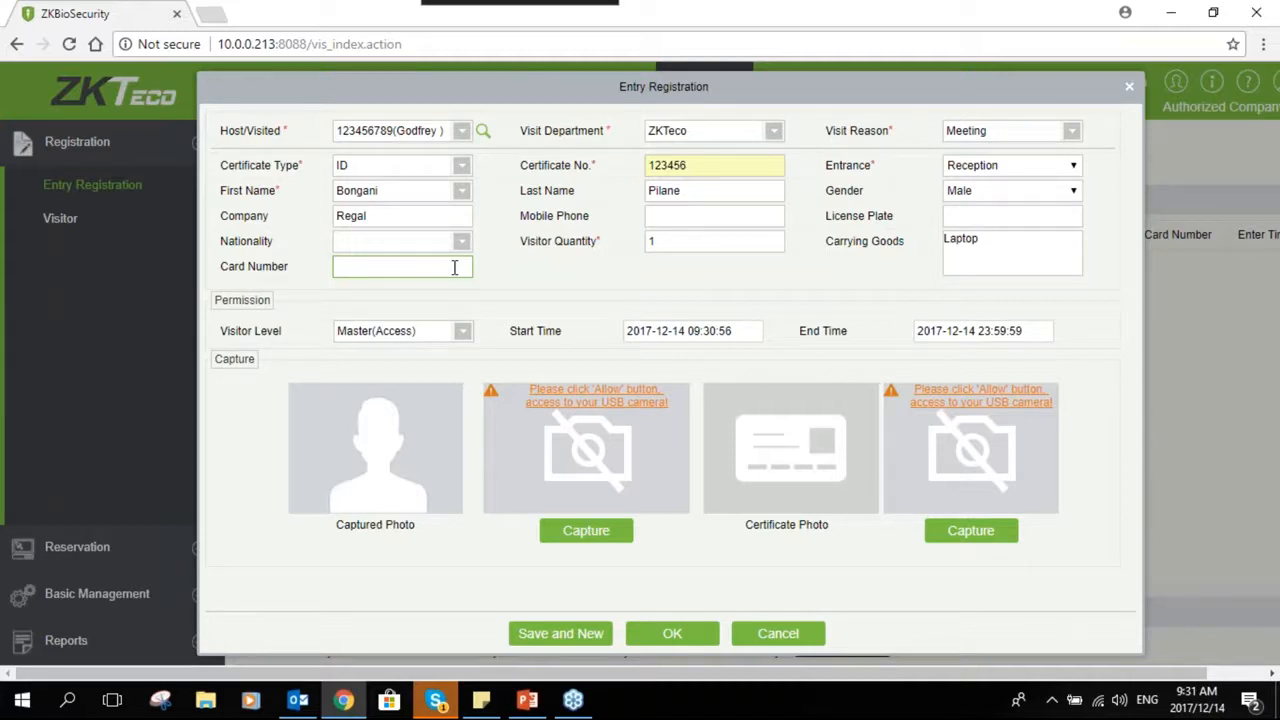
left_click(454, 267)
left_click(413, 330)
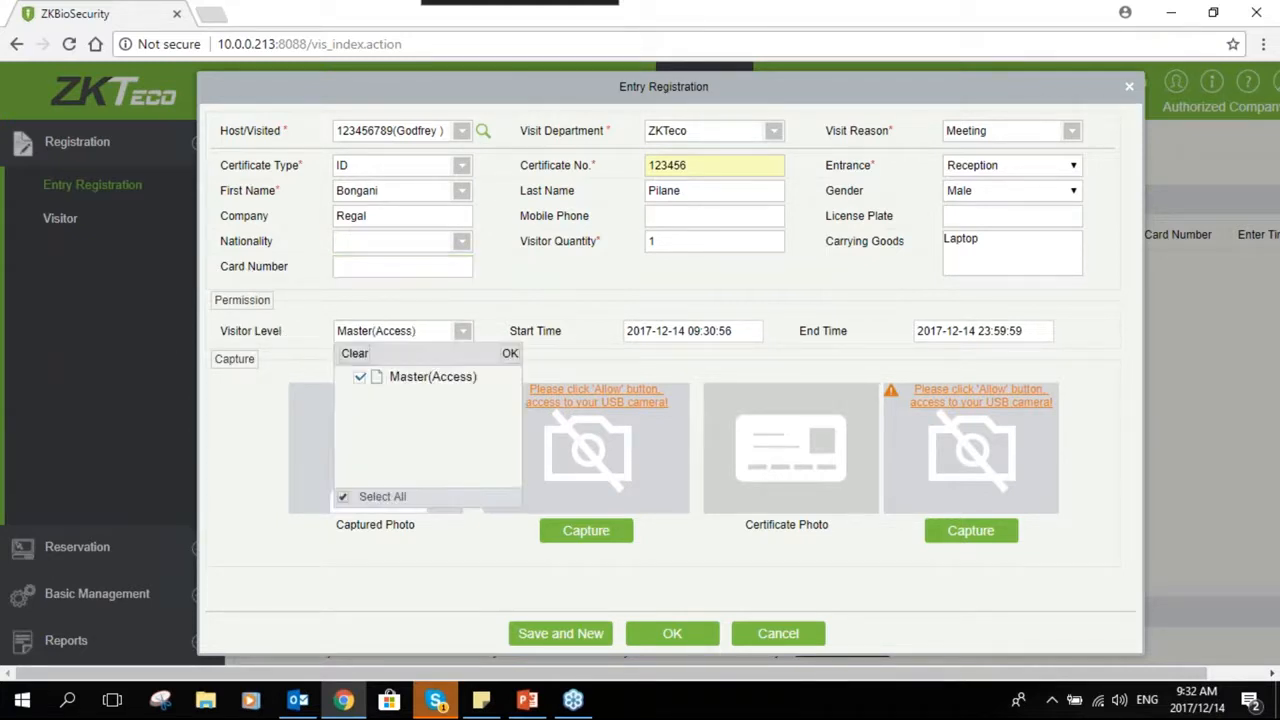
left_click(463, 333)
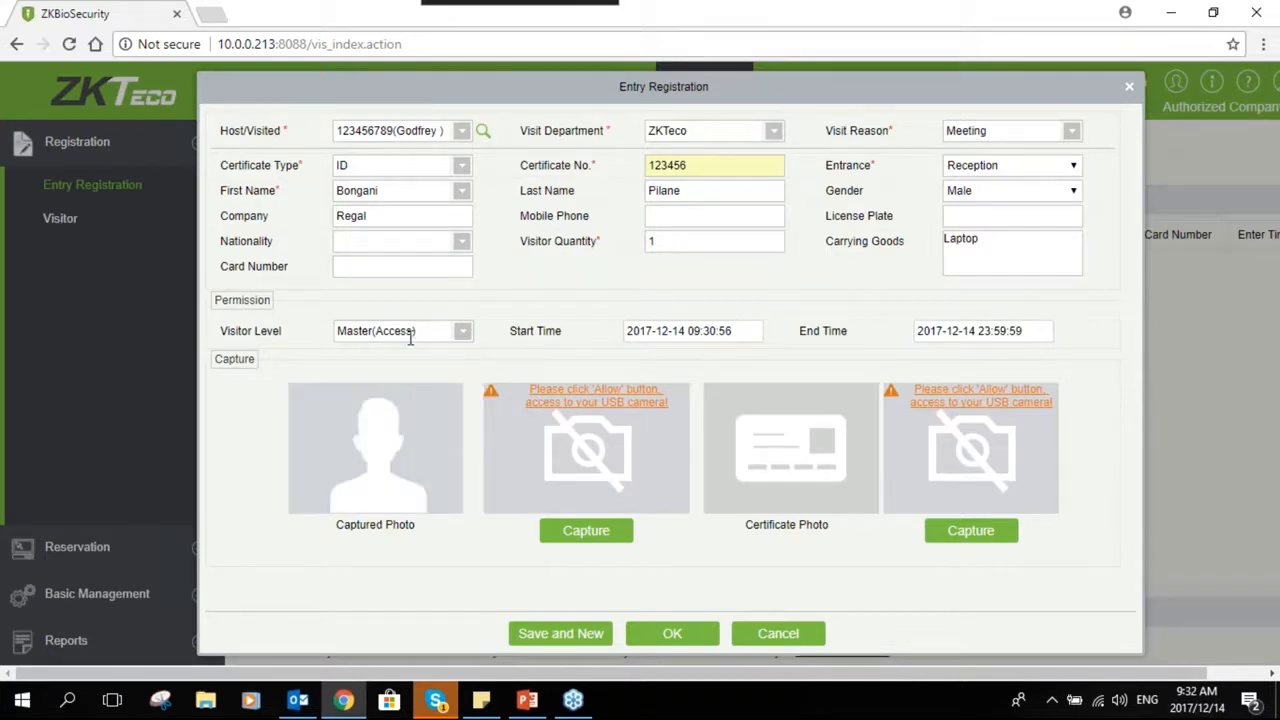
left_click(655, 331)
left_click(660, 315)
left_click(992, 338)
left_click(1049, 455)
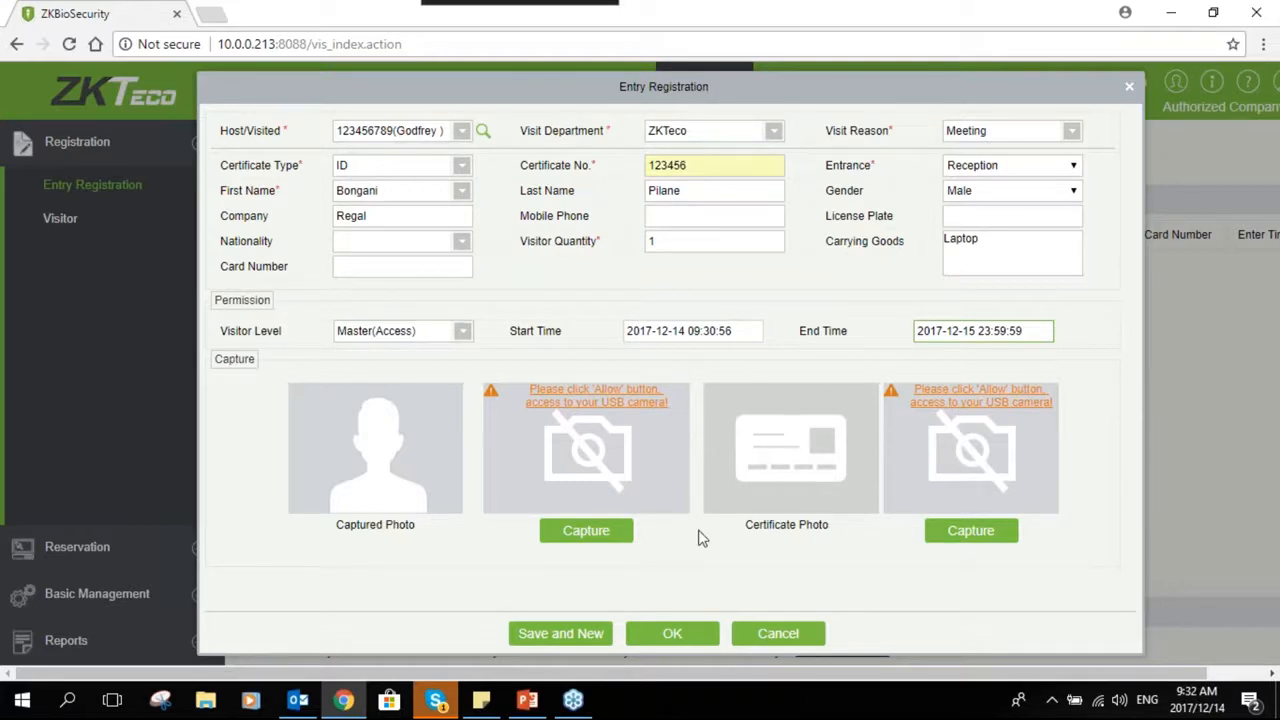
left_click(667, 636)
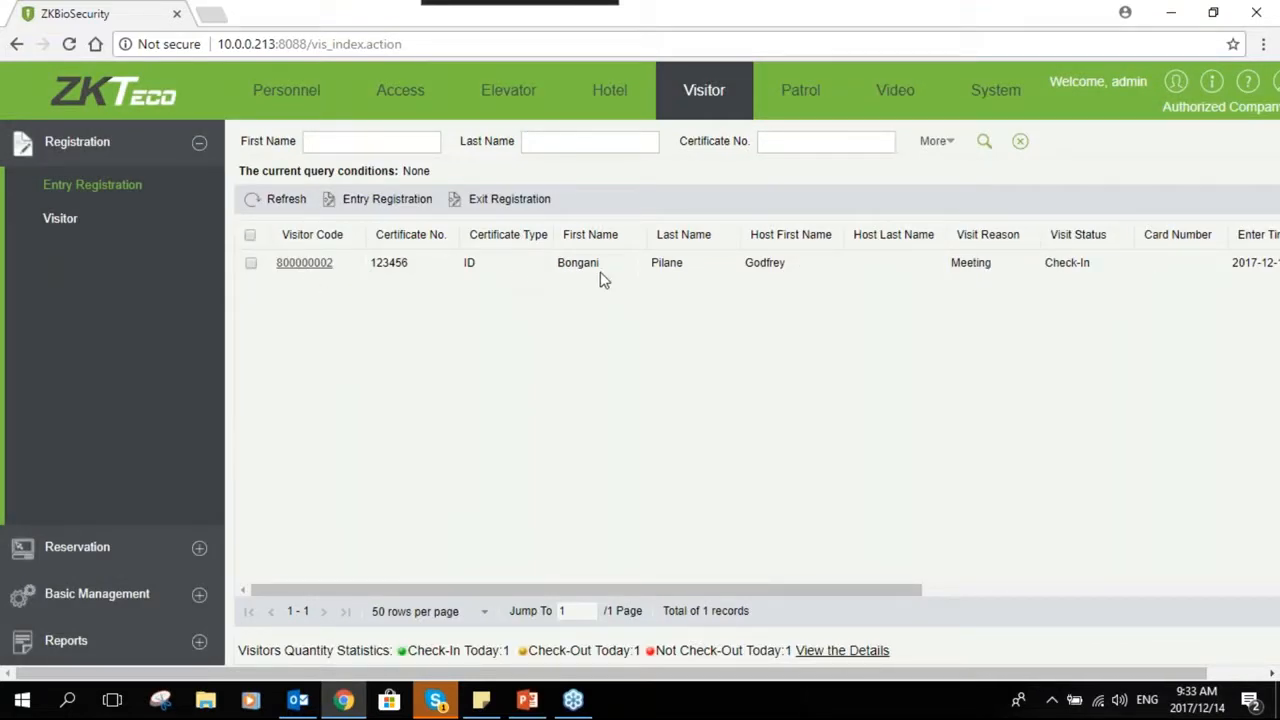
- Open the registered Visitor list
left_click_drag(603, 591, 203, 251)
left_click(97, 226)
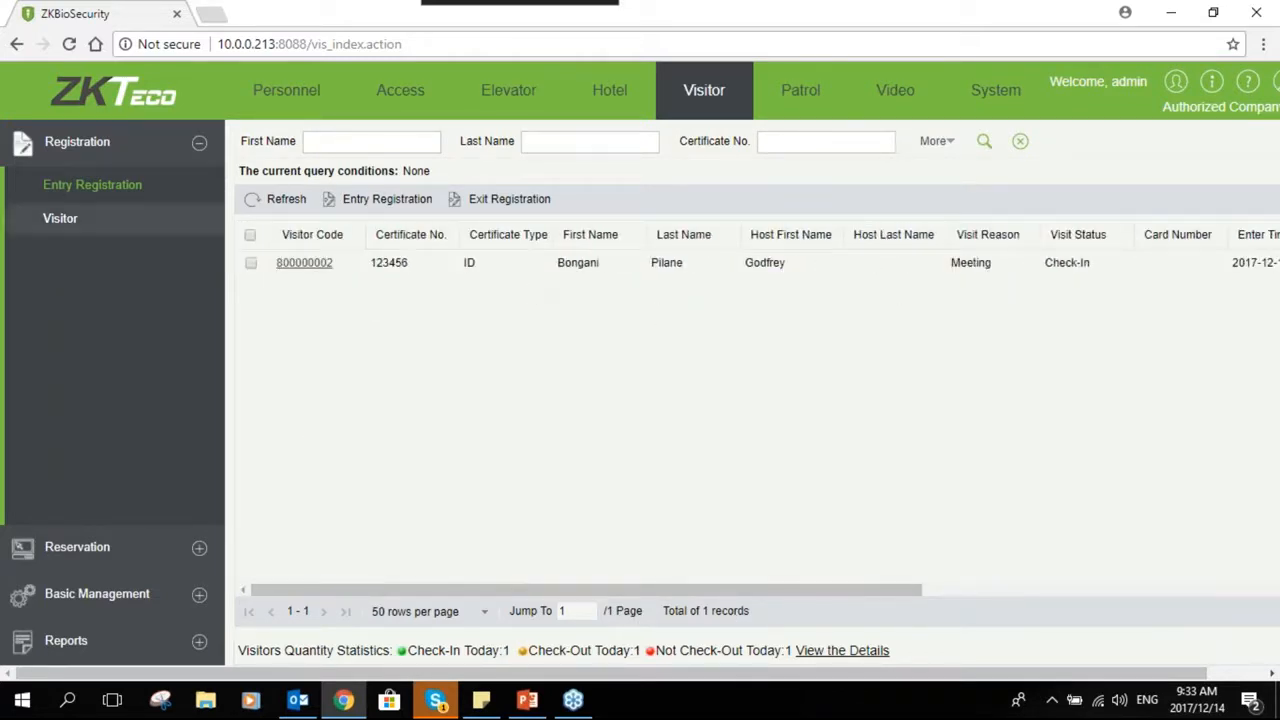
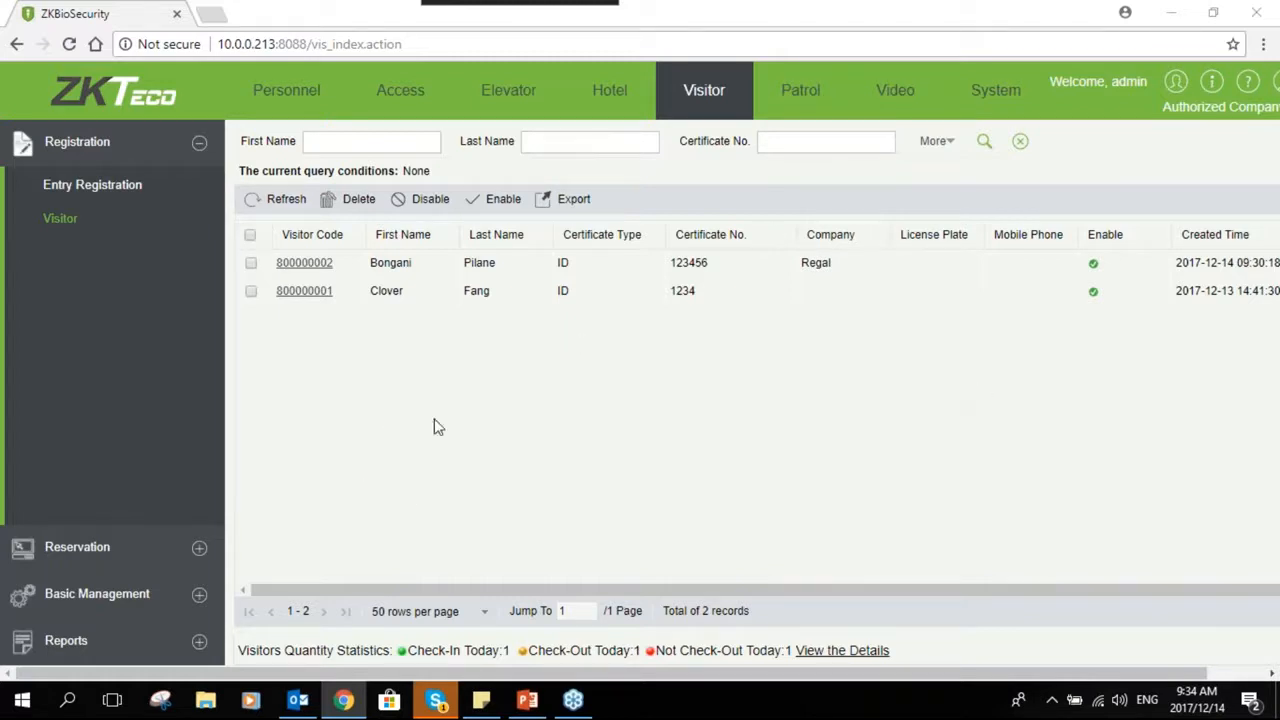
- Open the visitor Reservation list
left_click(287, 585)
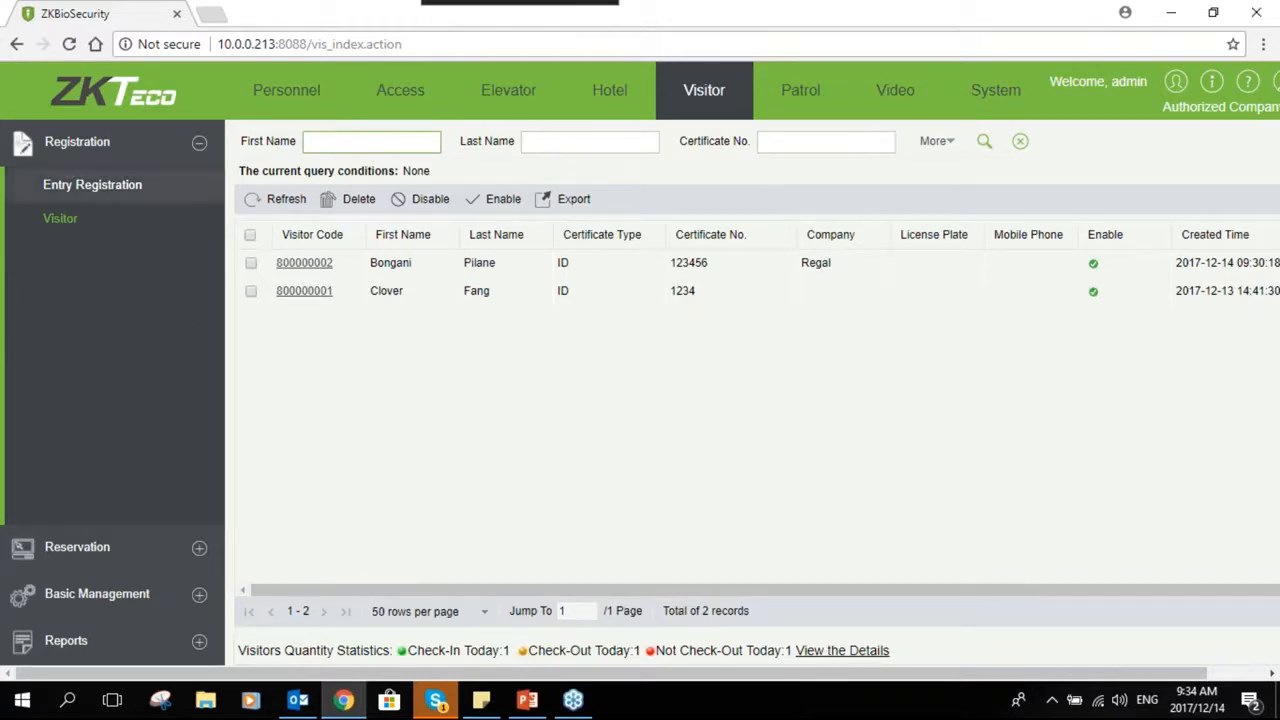
left_click(100, 186)
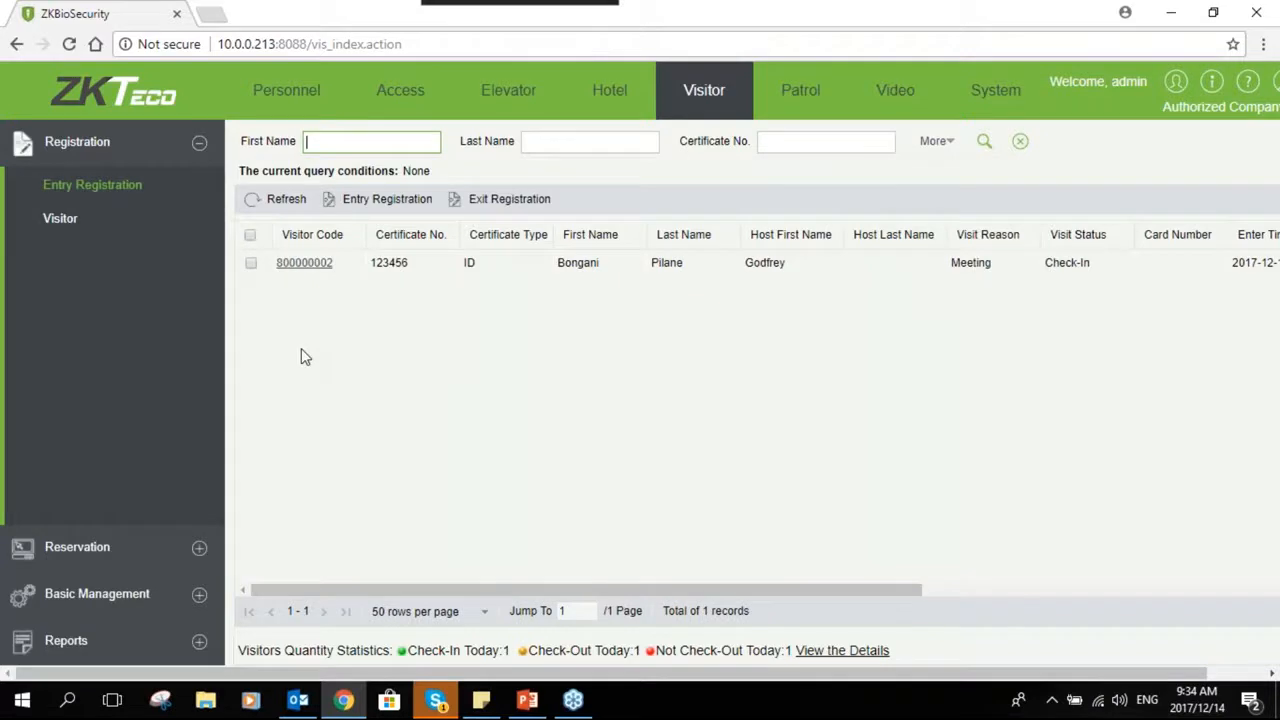
left_click(195, 547)
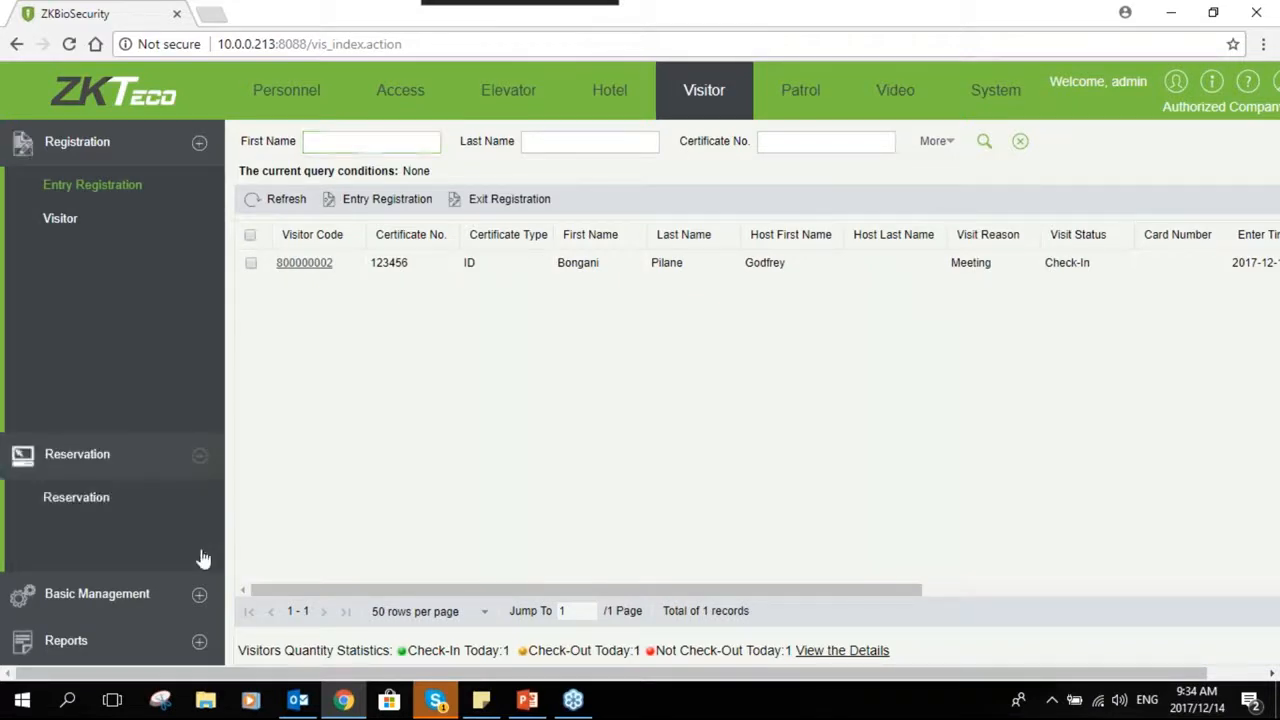
left_click(122, 238)
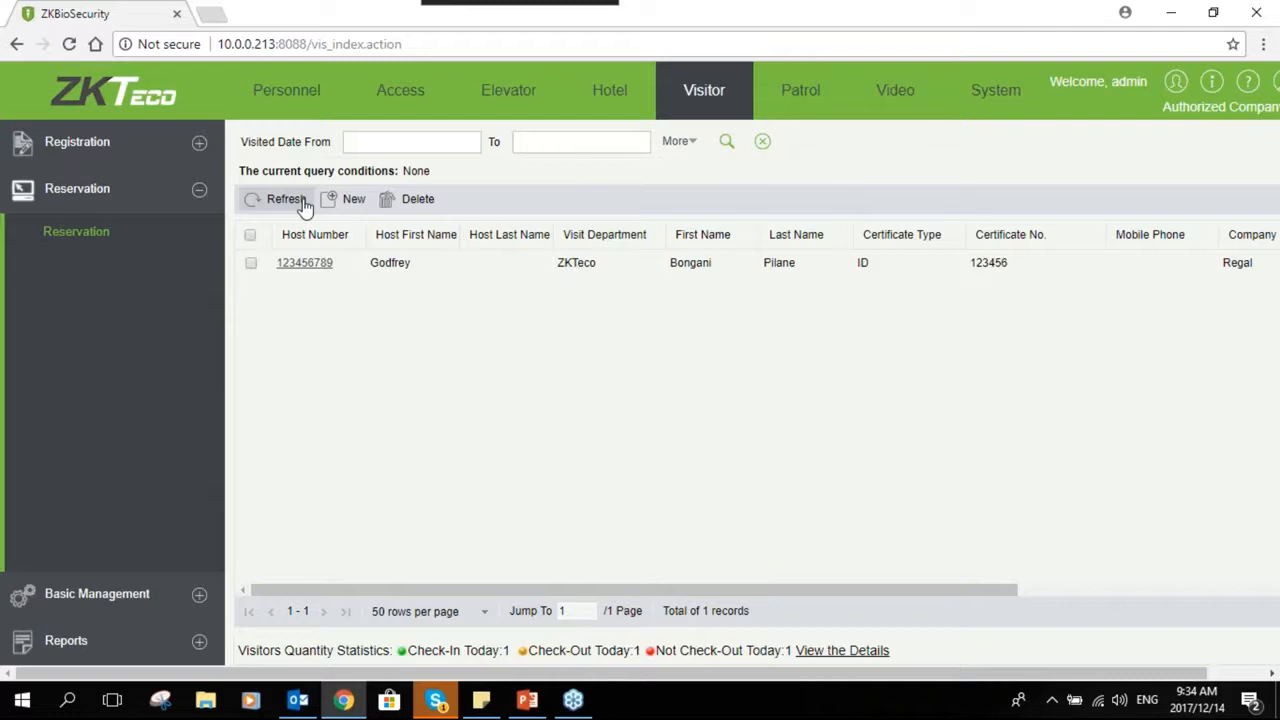
- Start a new reservation and pick the host staff member found by searching 123 as the person visited
left_click(351, 200)
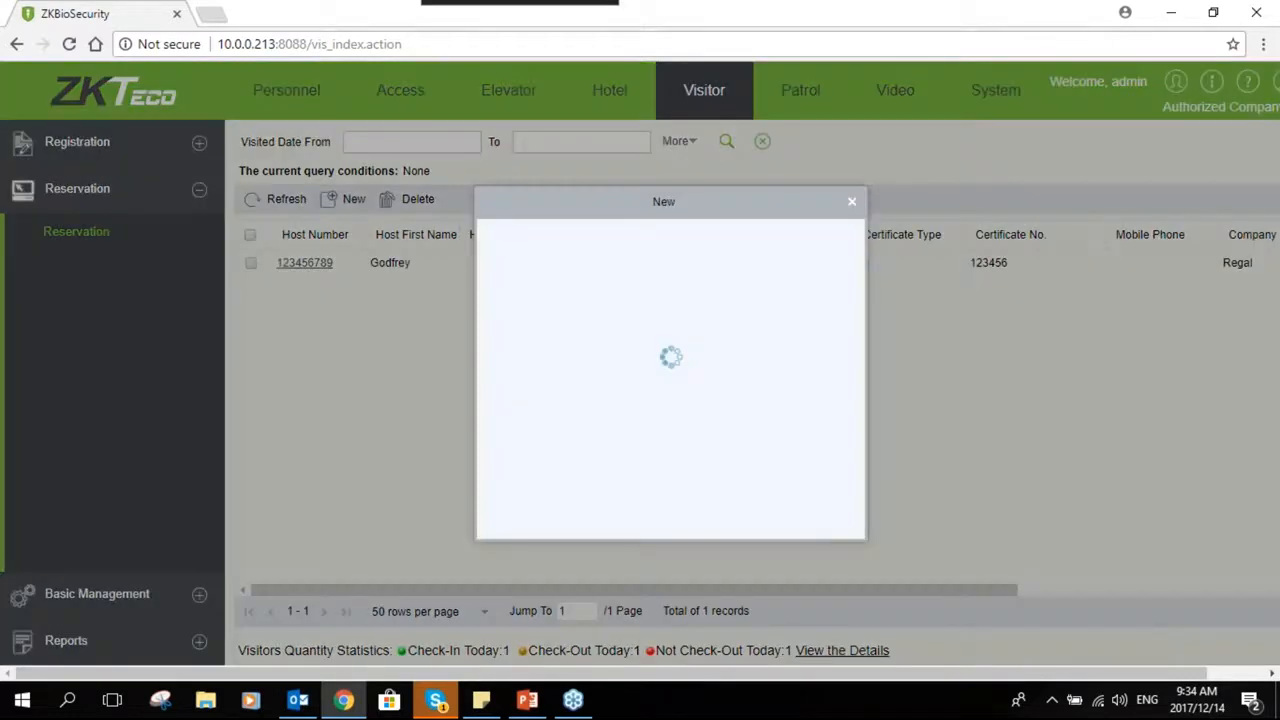
left_click(692, 241)
type("12")
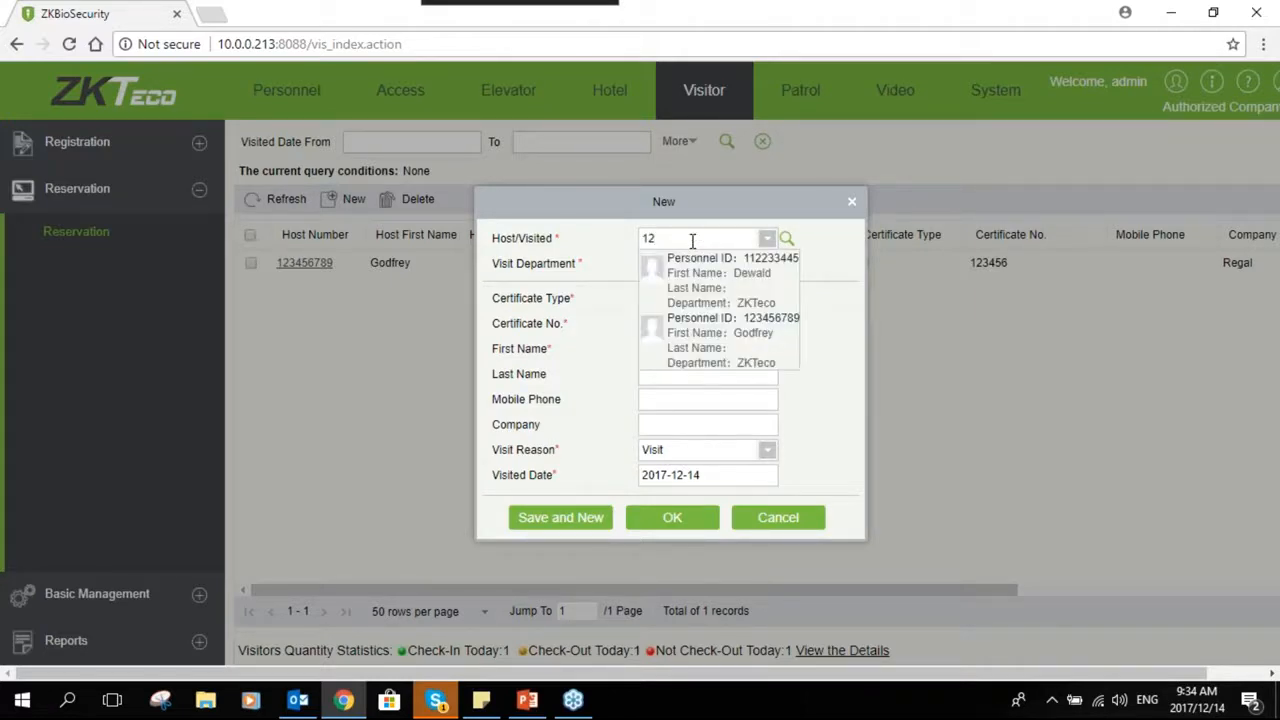
type("3456789(Godfrey")
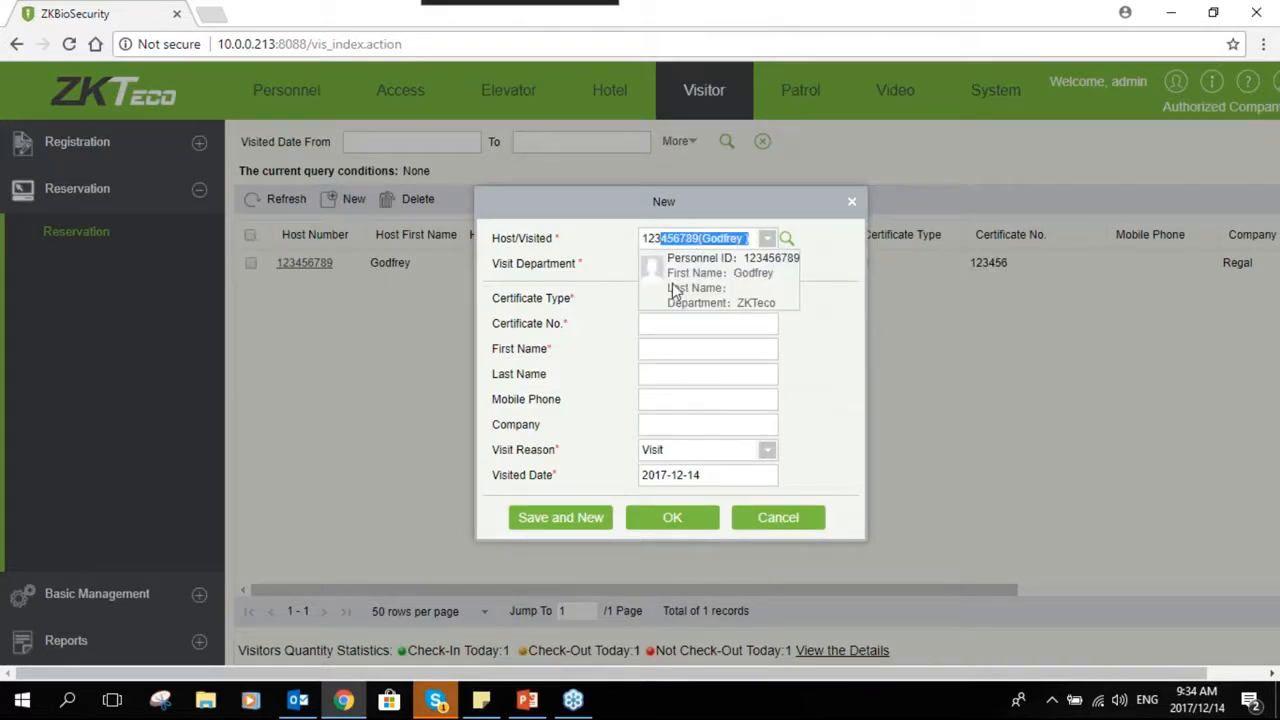
left_click(686, 284)
- Enter the visitor's ID certificate number, keeping the certificate type as ID
left_click(663, 320)
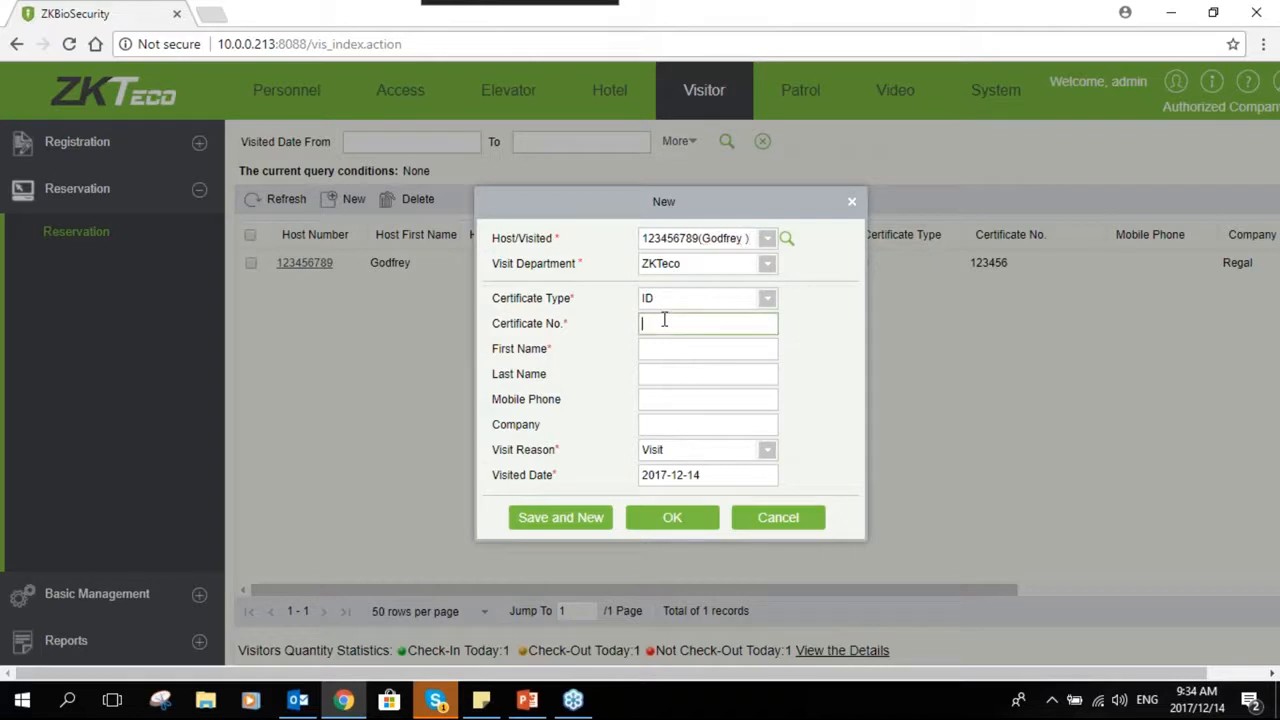
type("221133")
left_click(676, 298)
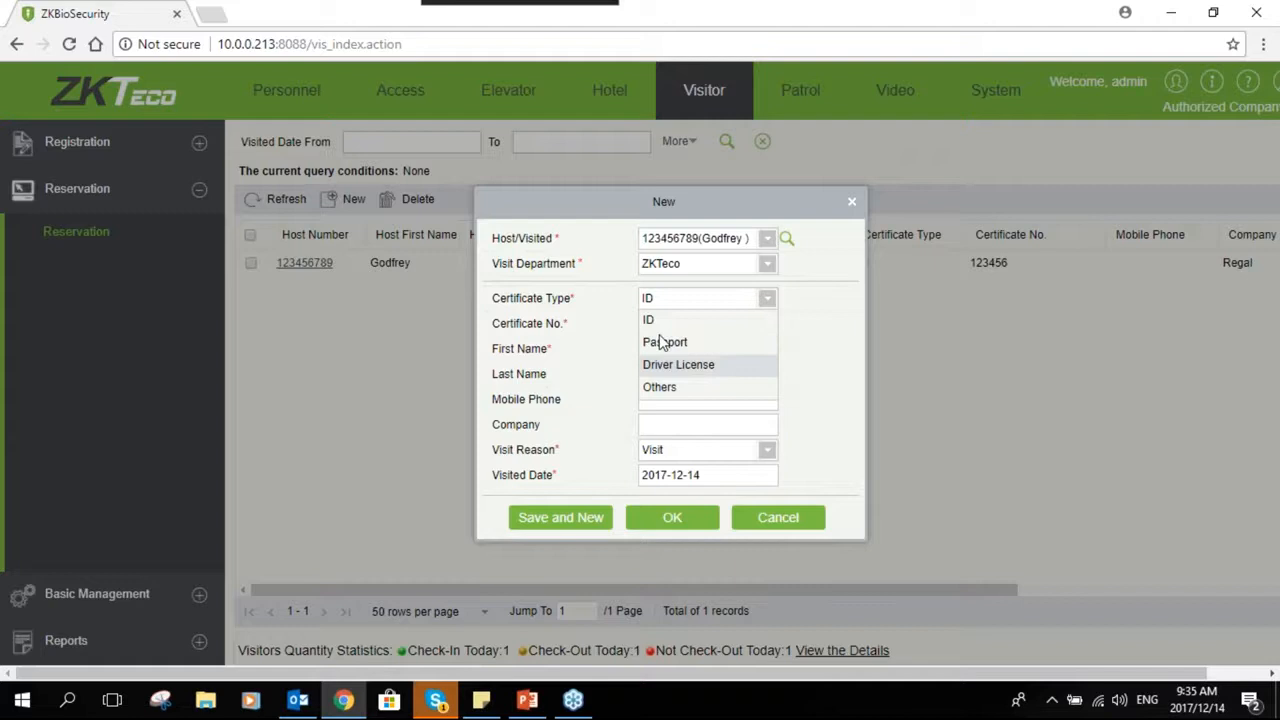
left_click(814, 316)
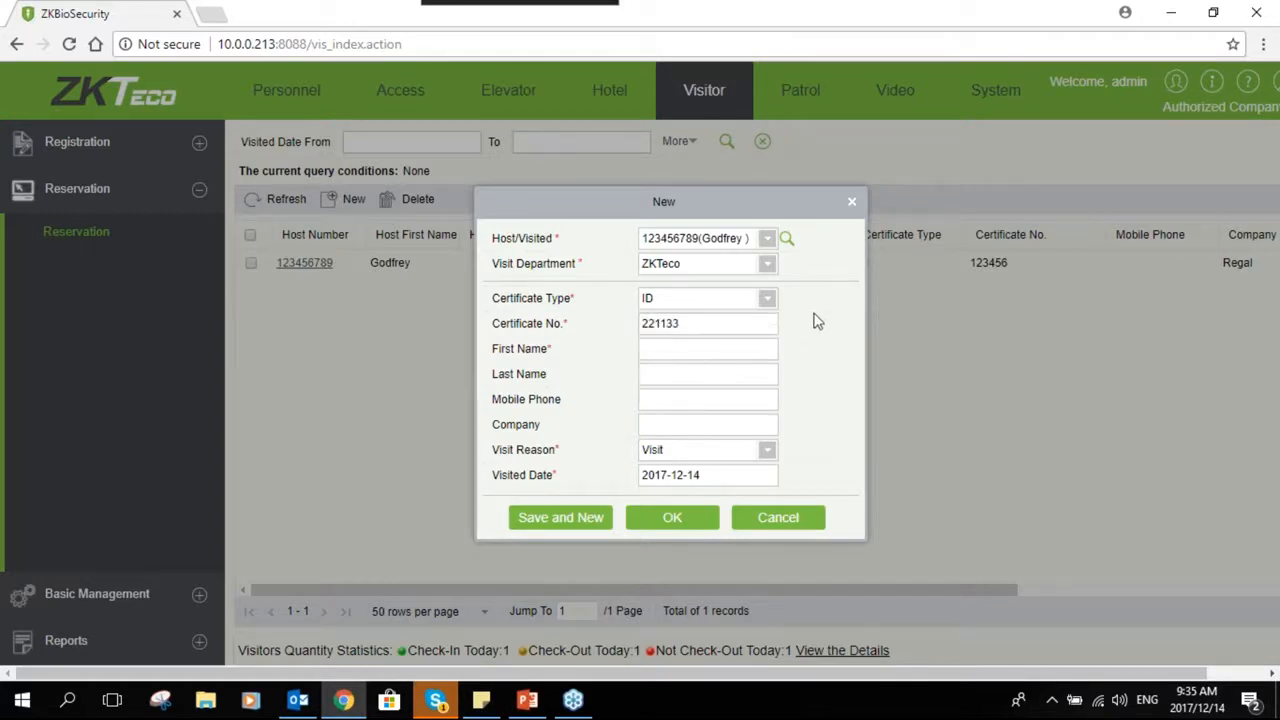
left_click(770, 309)
left_click(673, 314)
- Fill in the visitor's first and last name and set the company to RFIQ
left_click(701, 360)
left_click(703, 368)
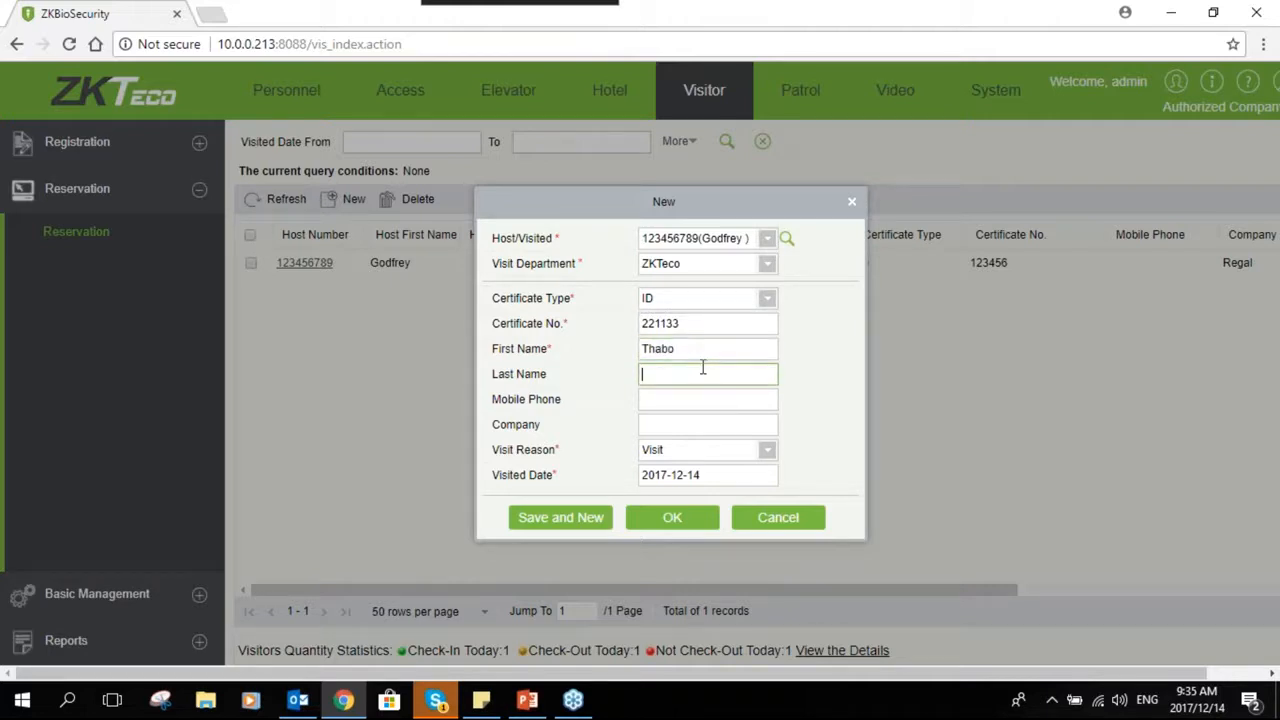
left_click(709, 426)
type("RF")
key("BackSpace")
type("FIQ")
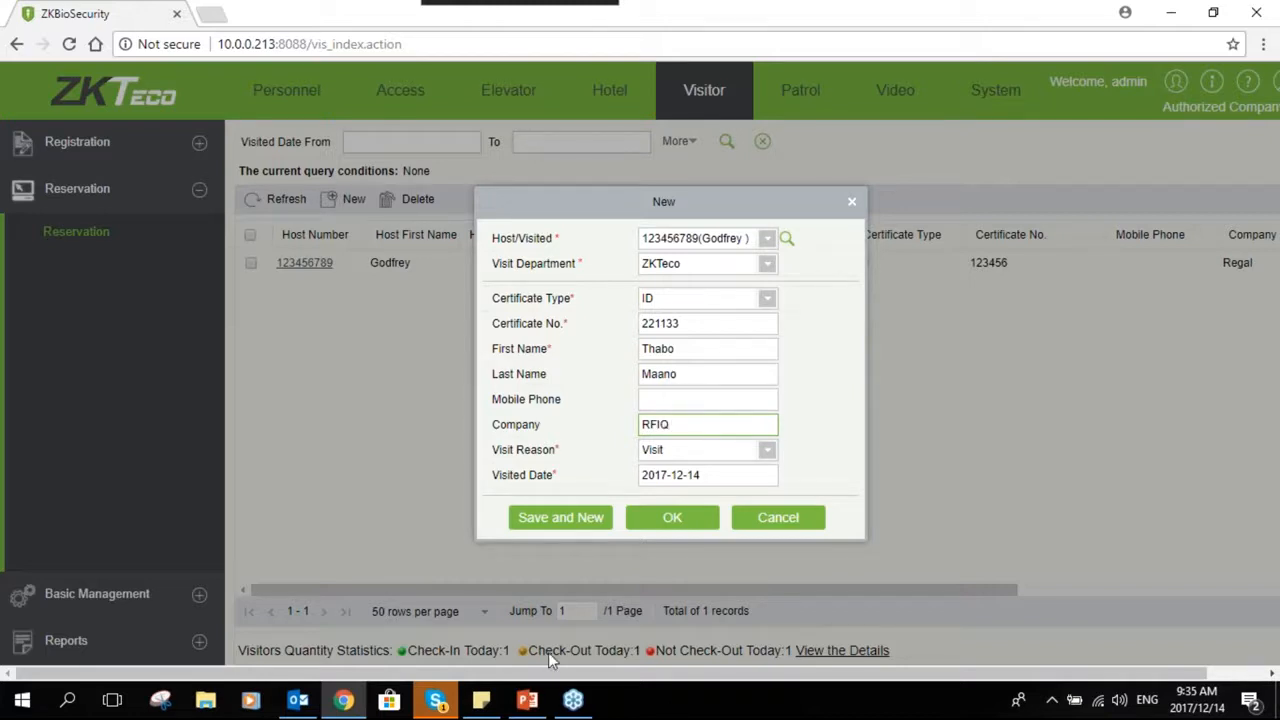
- Set the visit reason to Meeting
left_click(704, 449)
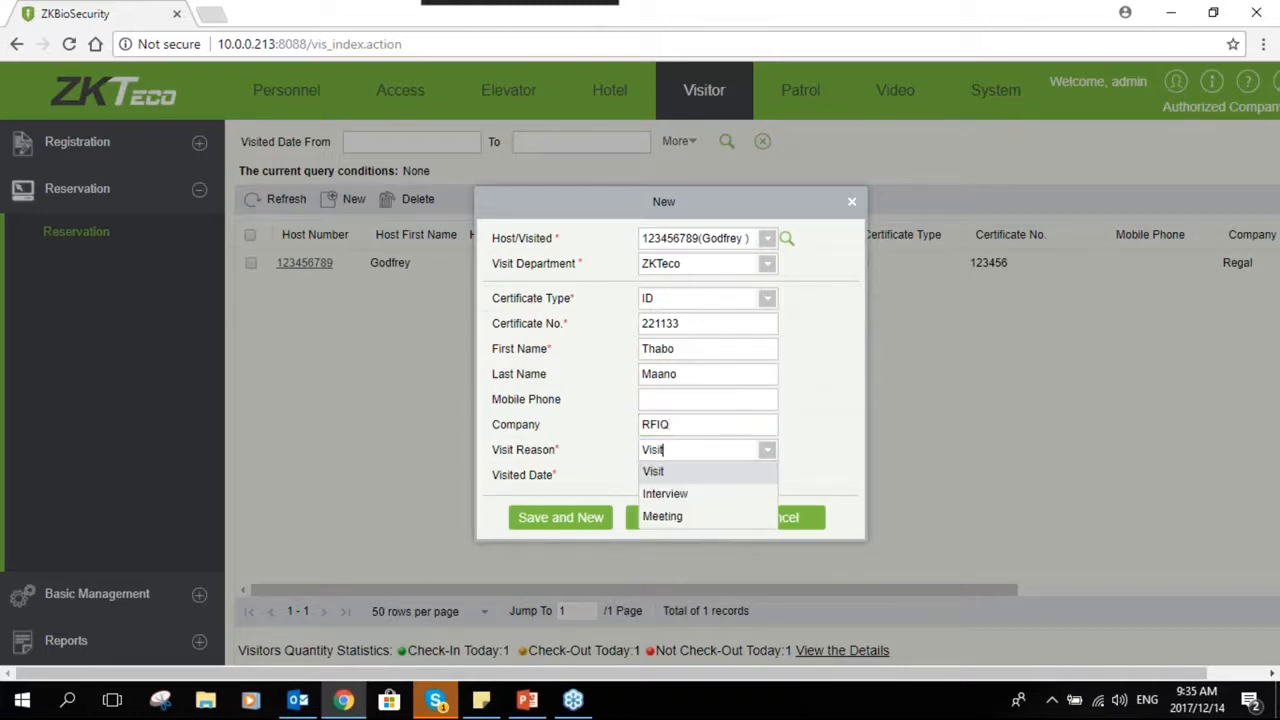
left_click(665, 493)
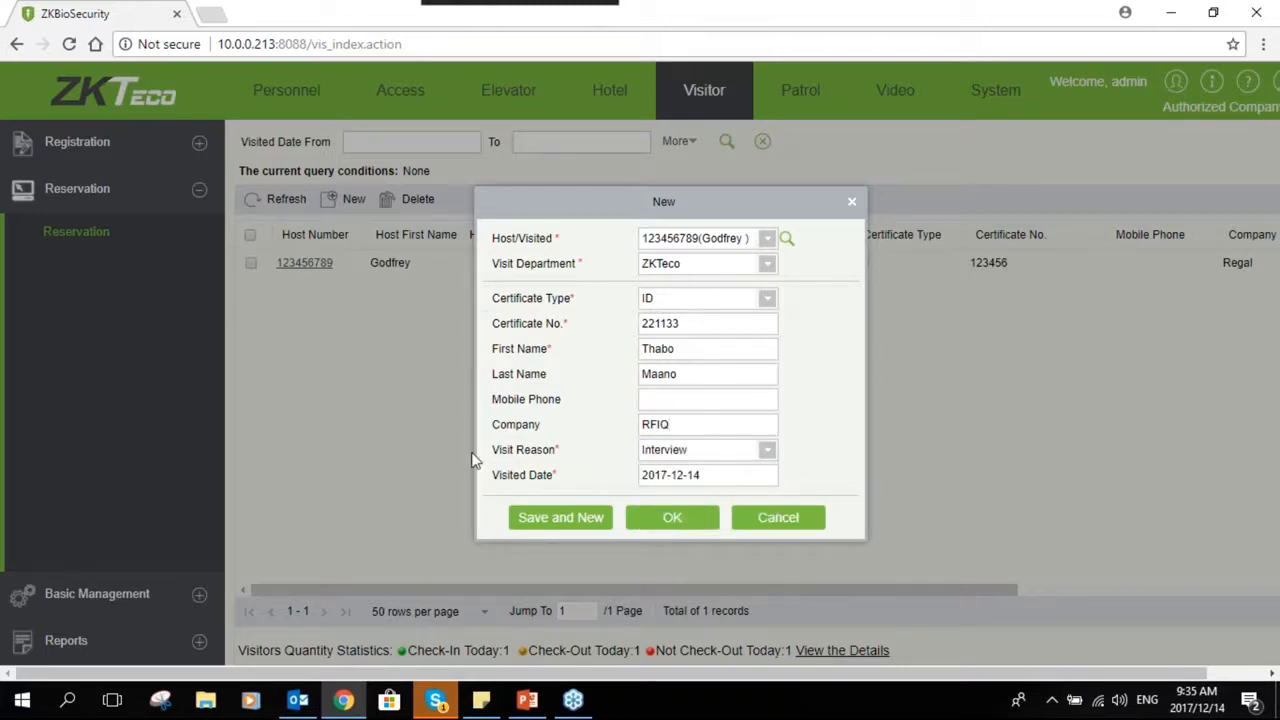
left_click(717, 449)
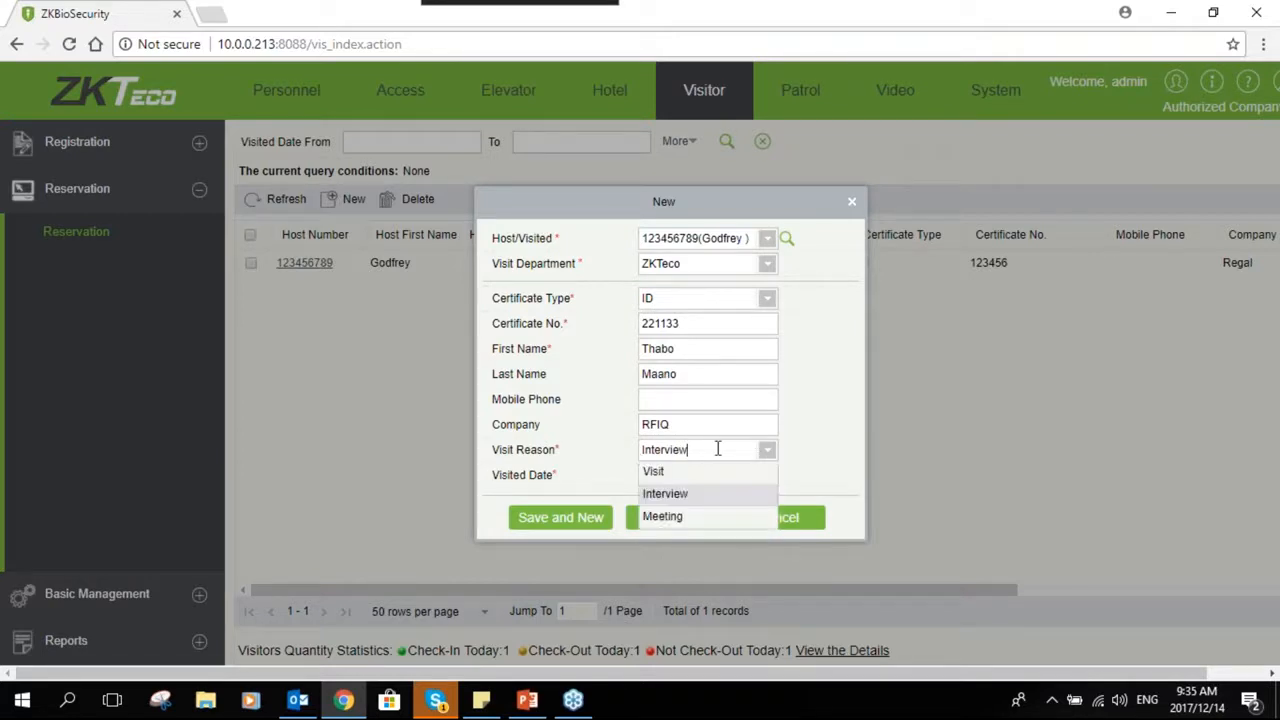
left_click(688, 516)
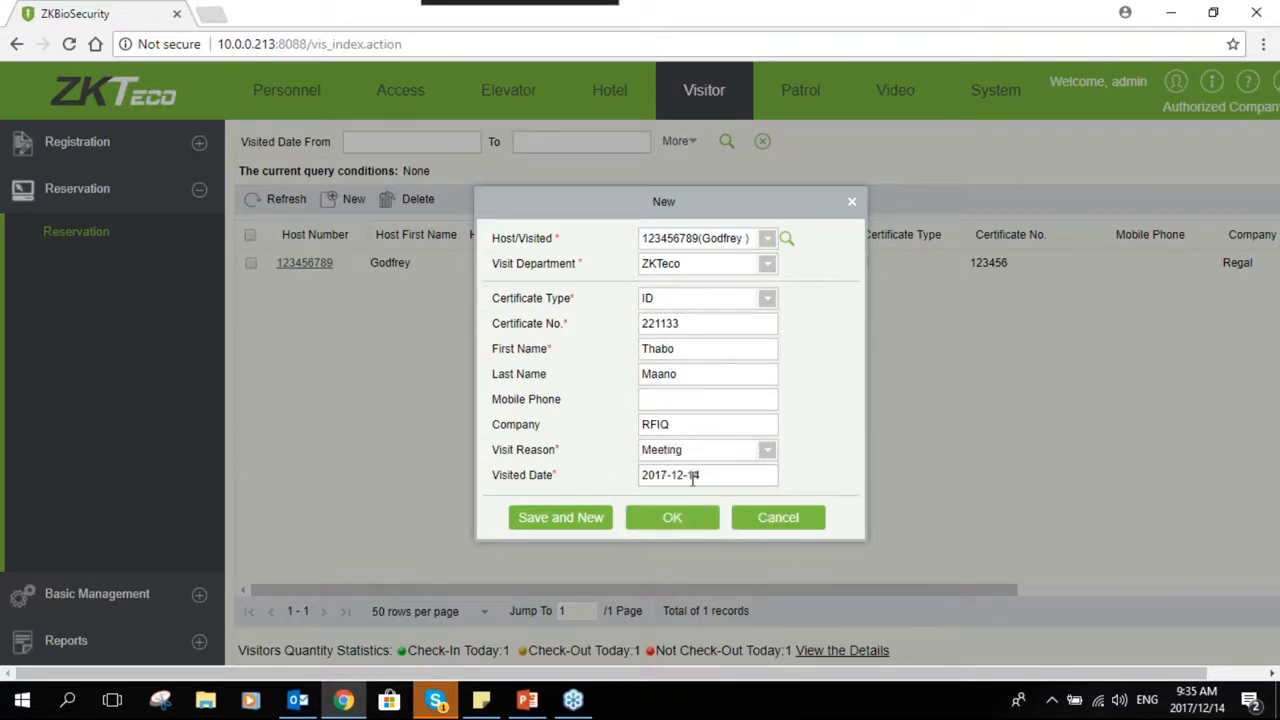
- Set the visited date to 2017-12-15 and save the reservation
left_click(692, 476)
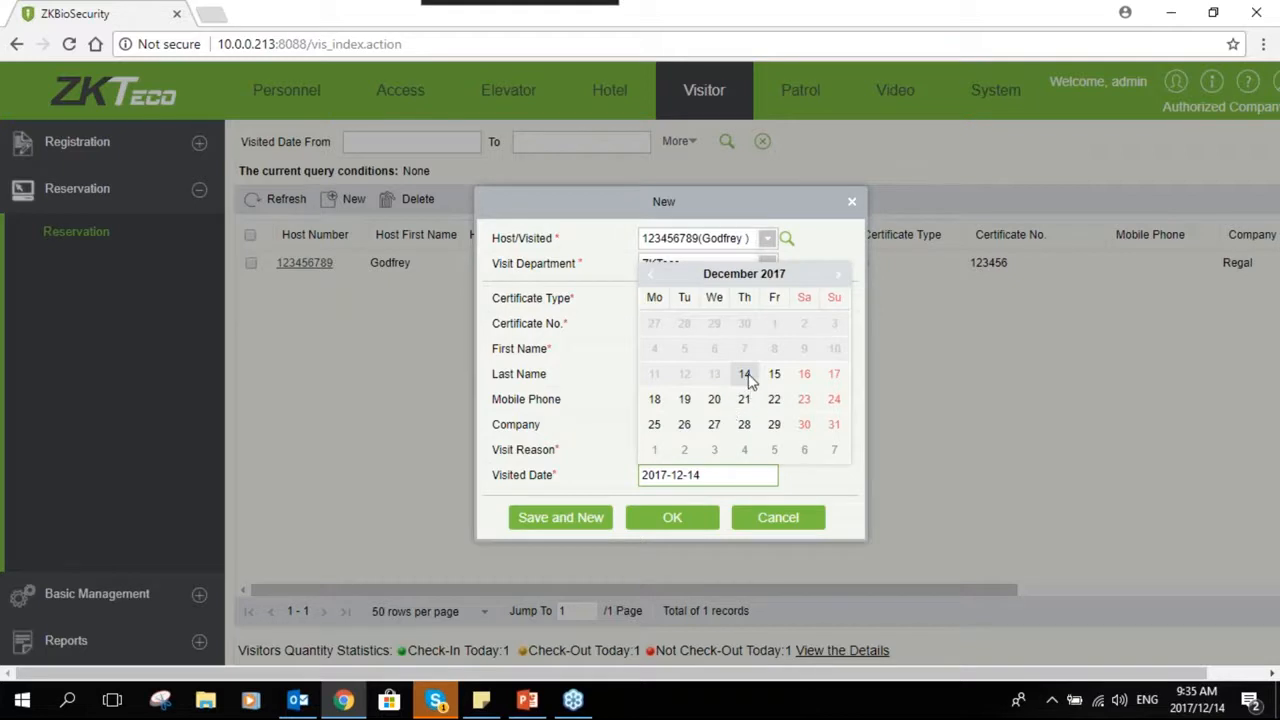
left_click(774, 374)
left_click(673, 520)
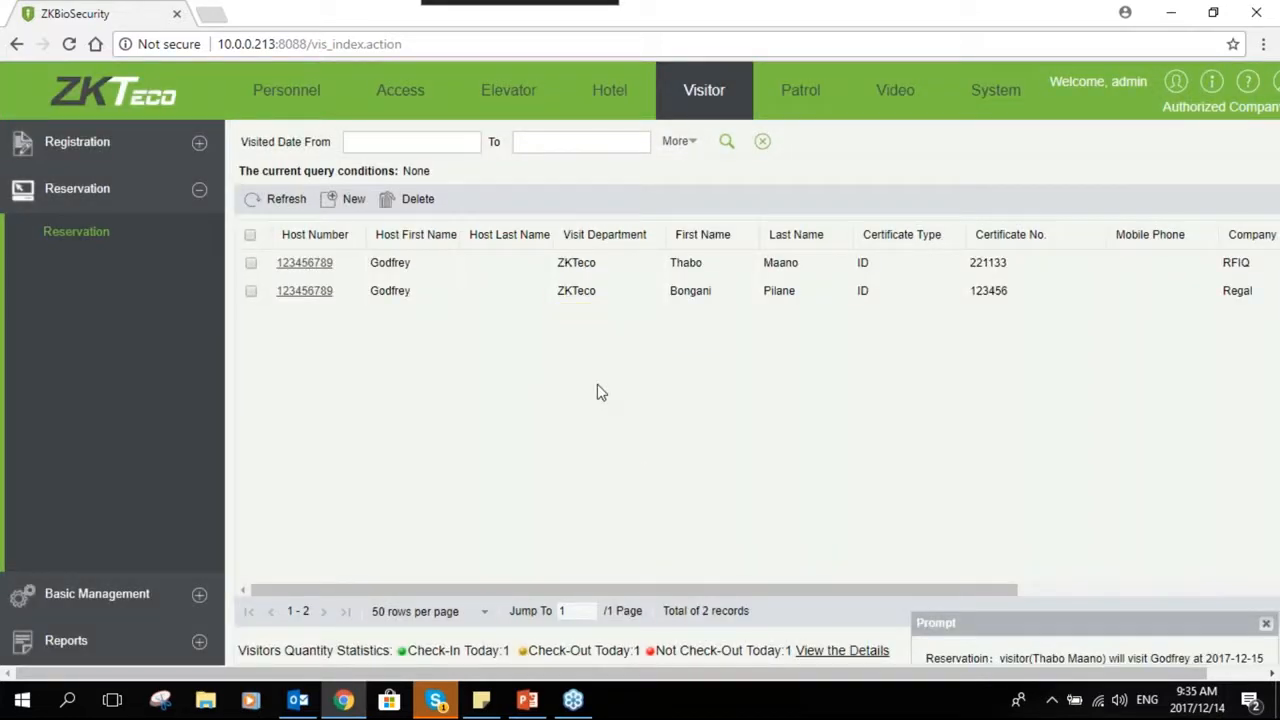
- Open a new entry registration and pick the host staff member found by searching the host number
left_click(198, 192)
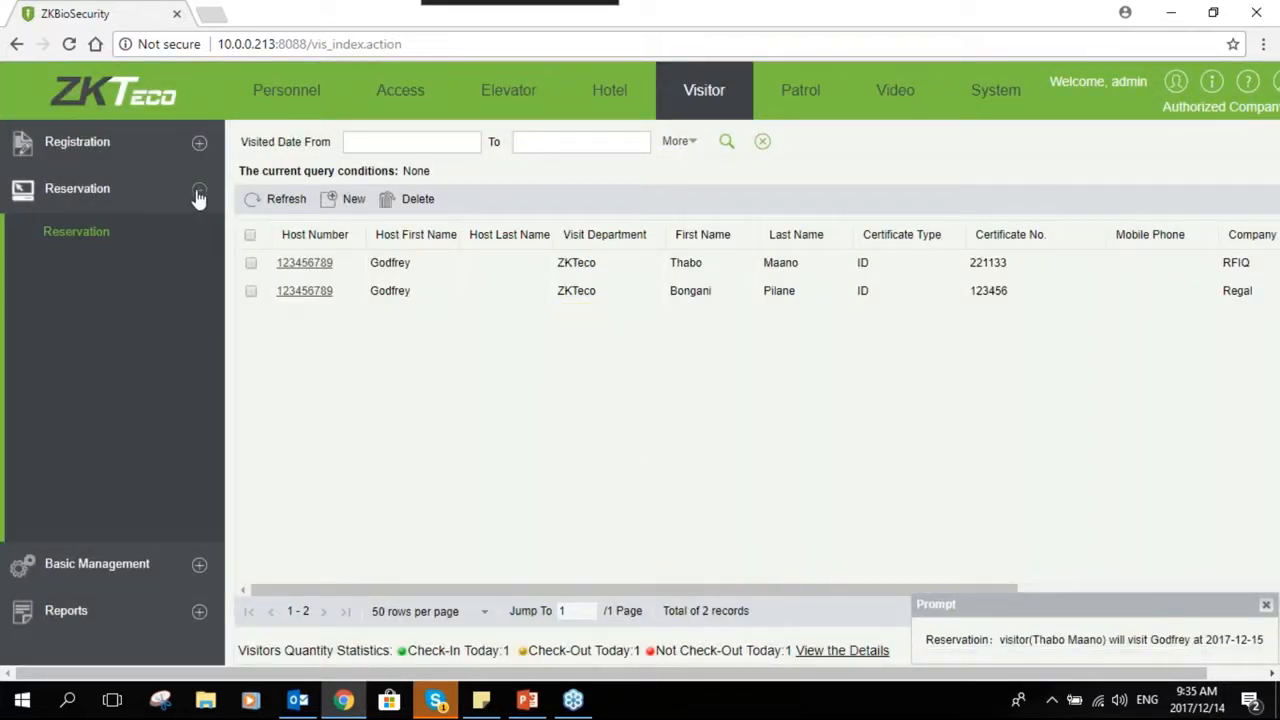
left_click(199, 145)
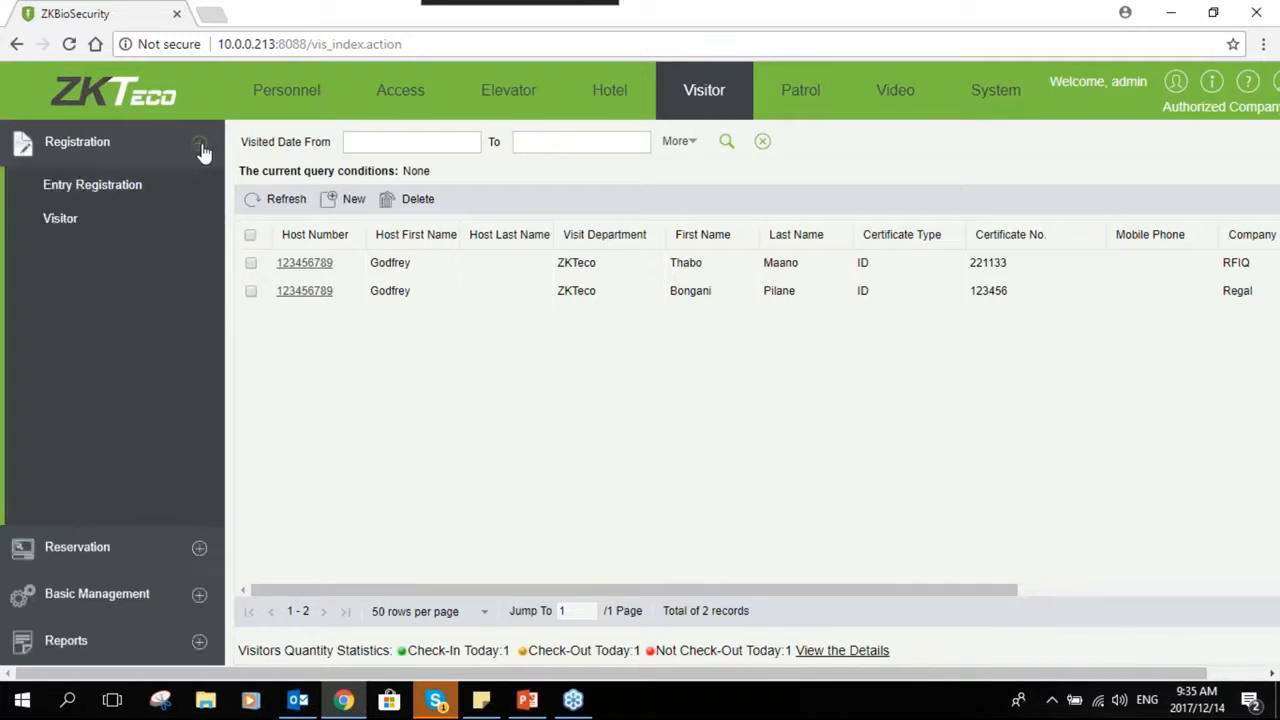
left_click(128, 195)
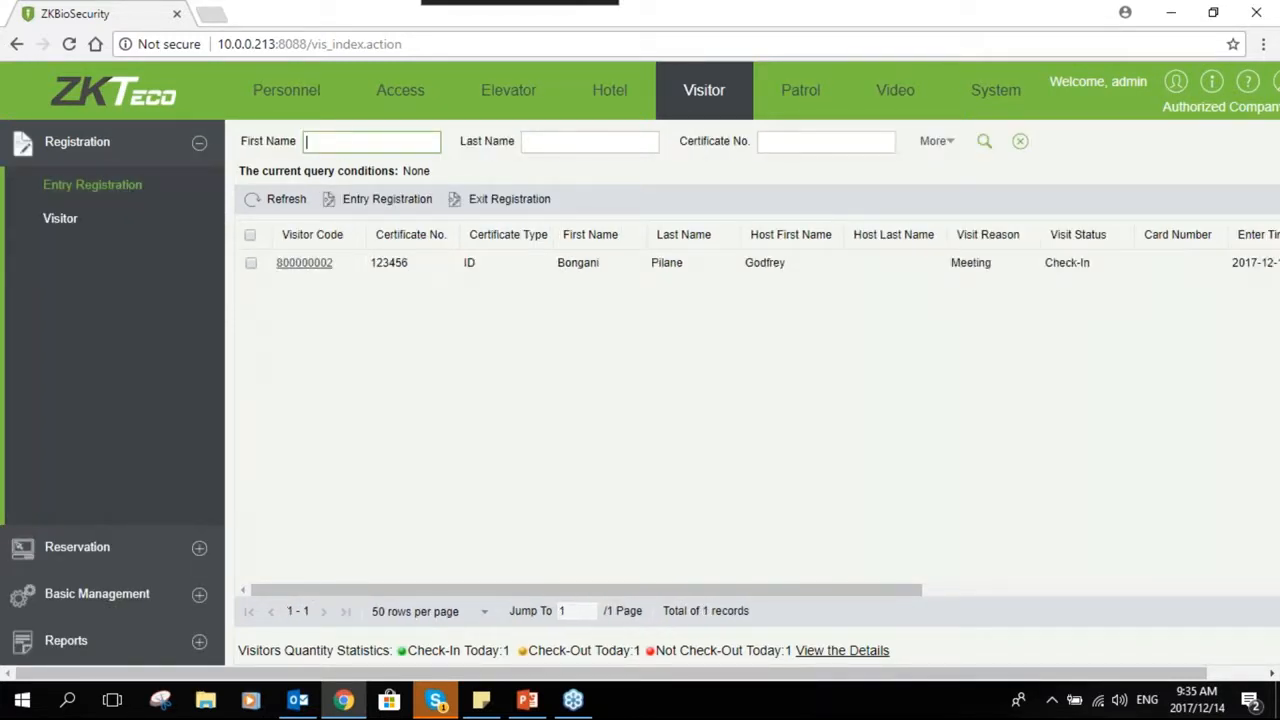
left_click(355, 203)
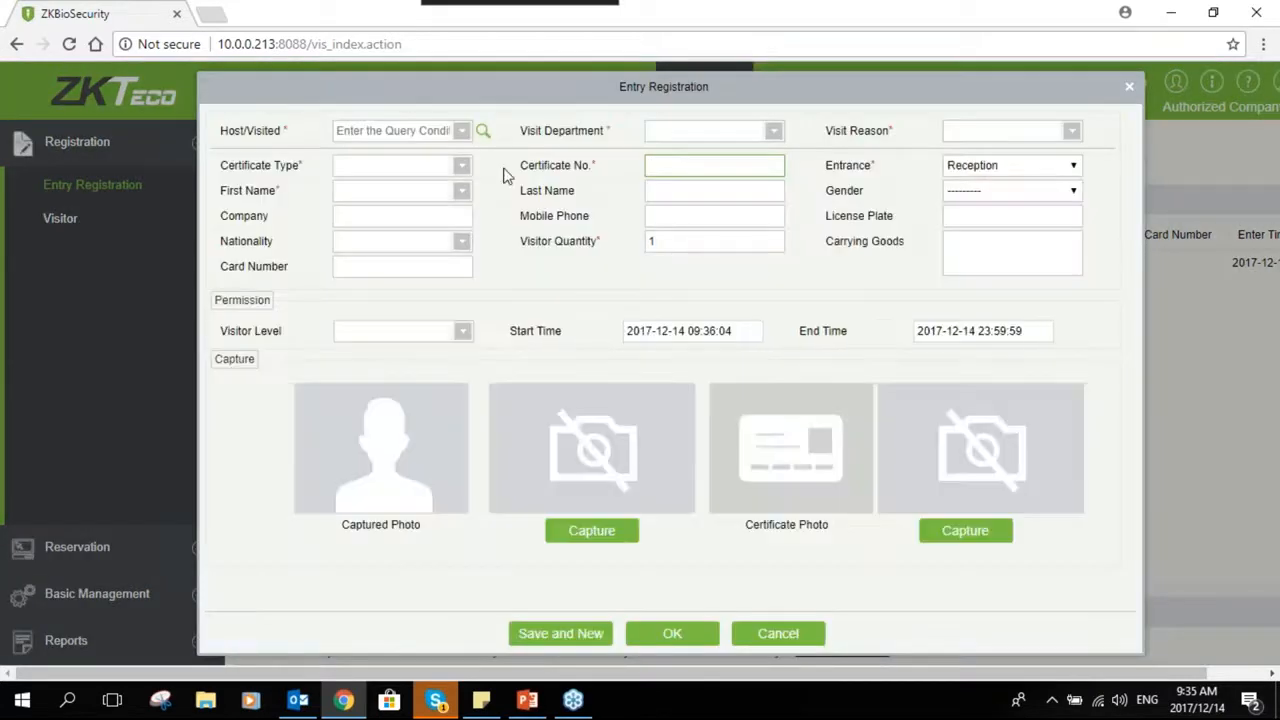
type("1")
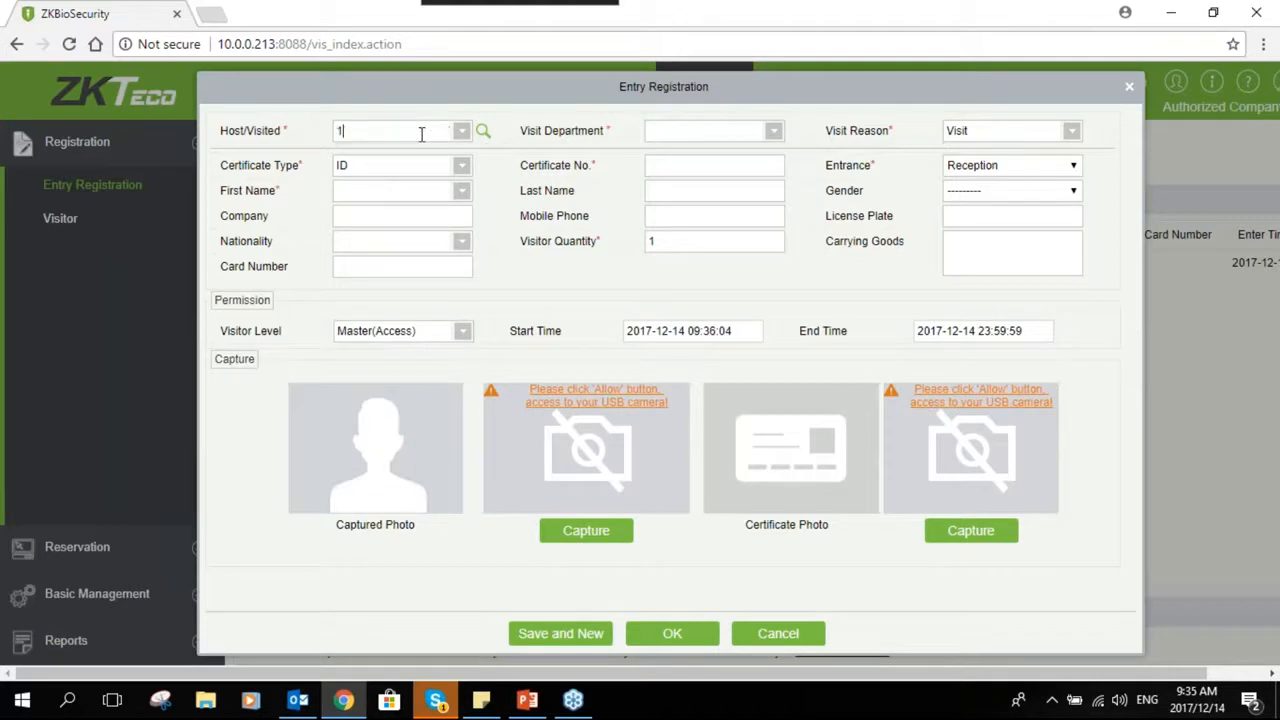
type("3")
type("3")
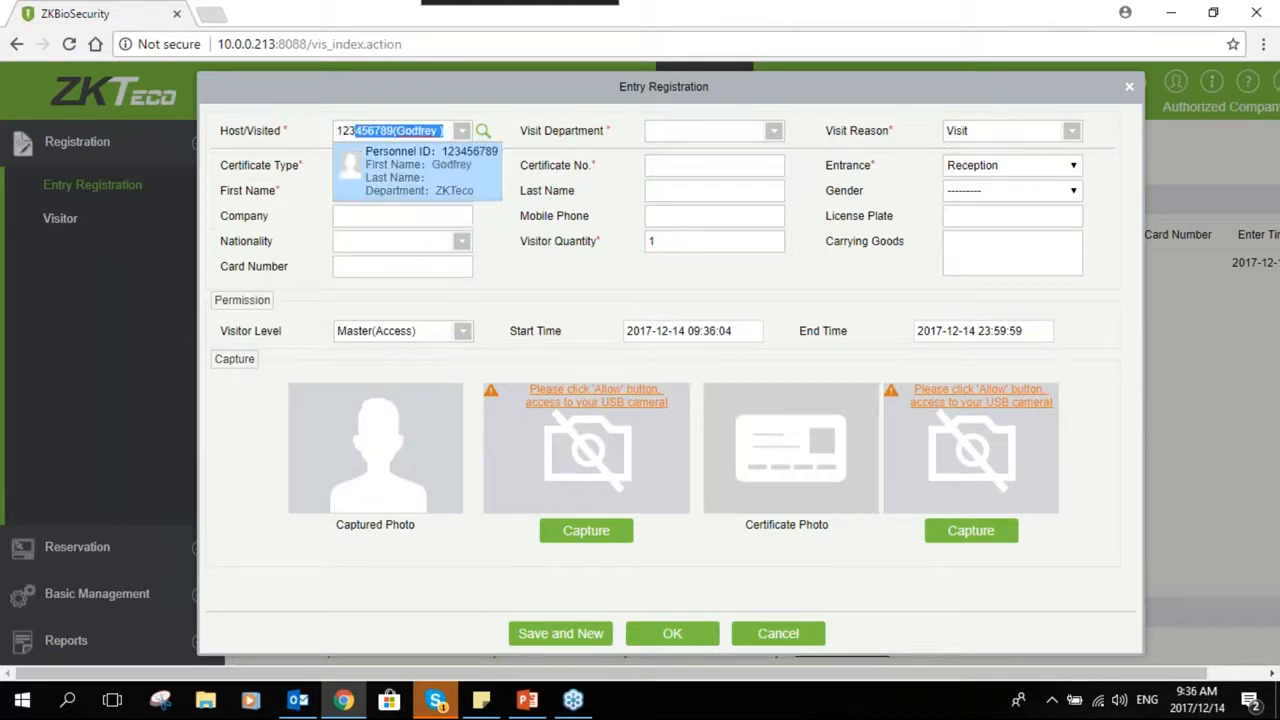
left_click(386, 179)
- Set the visit reason to Meeting and enter the reserved visitor's ID certificate number
left_click(1005, 130)
left_click(980, 197)
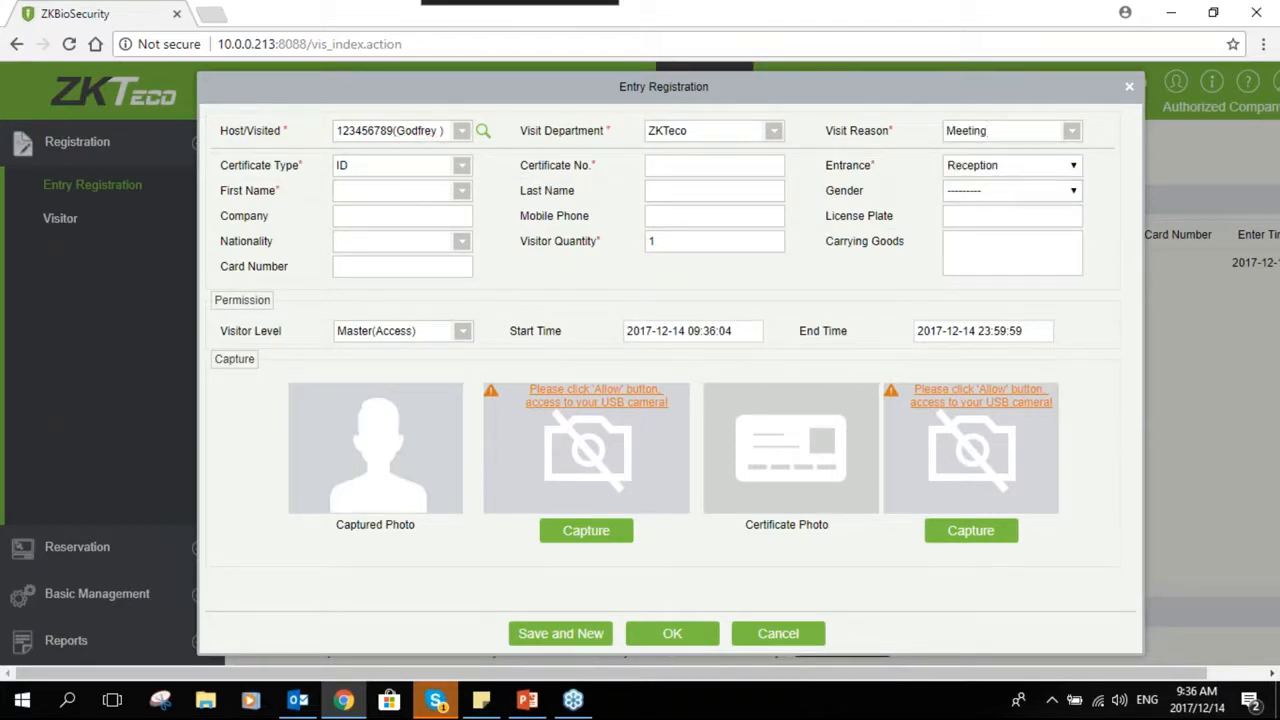
left_click(675, 168)
type("221133")
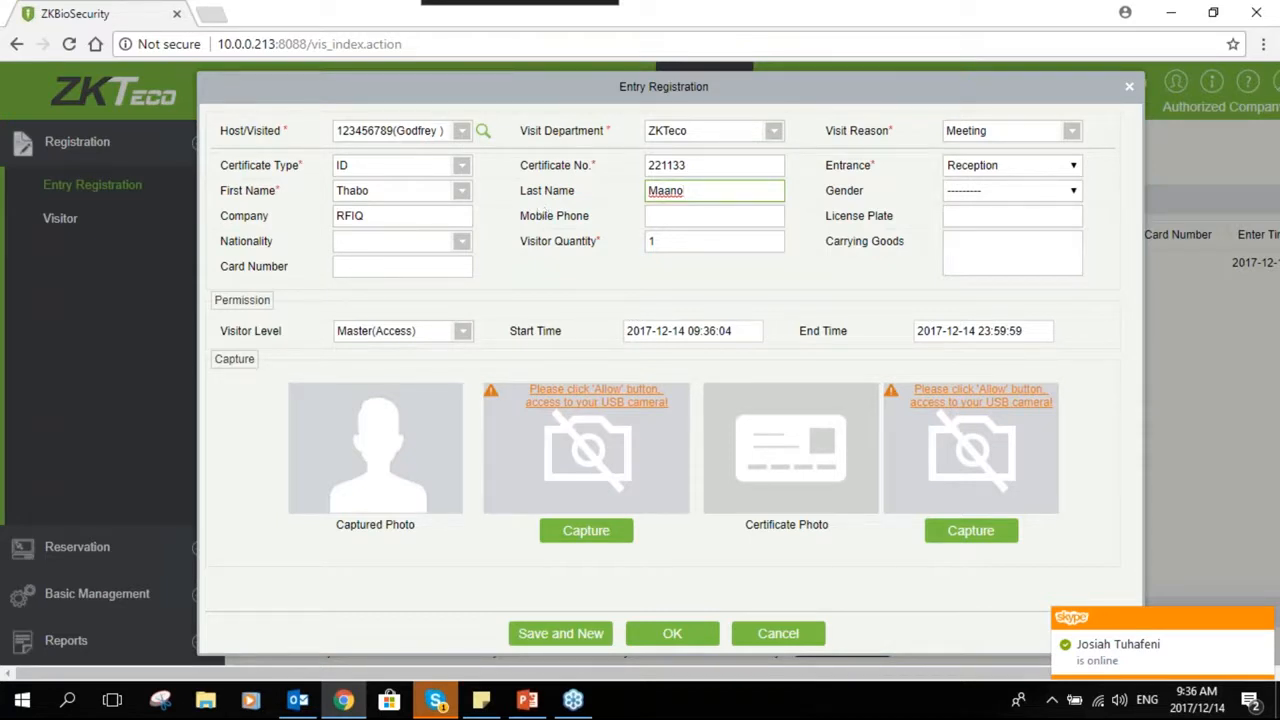
- Set the visitor's gender to Male
left_click(1036, 191)
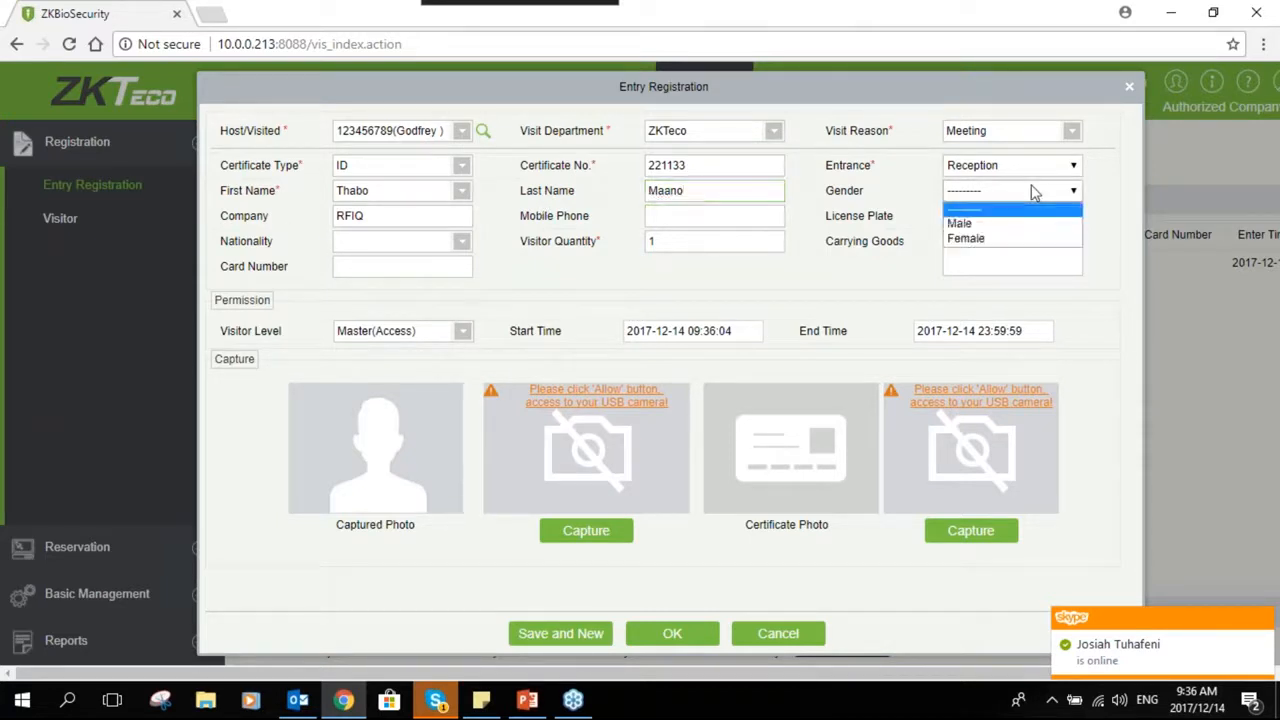
left_click(988, 224)
left_click(660, 217)
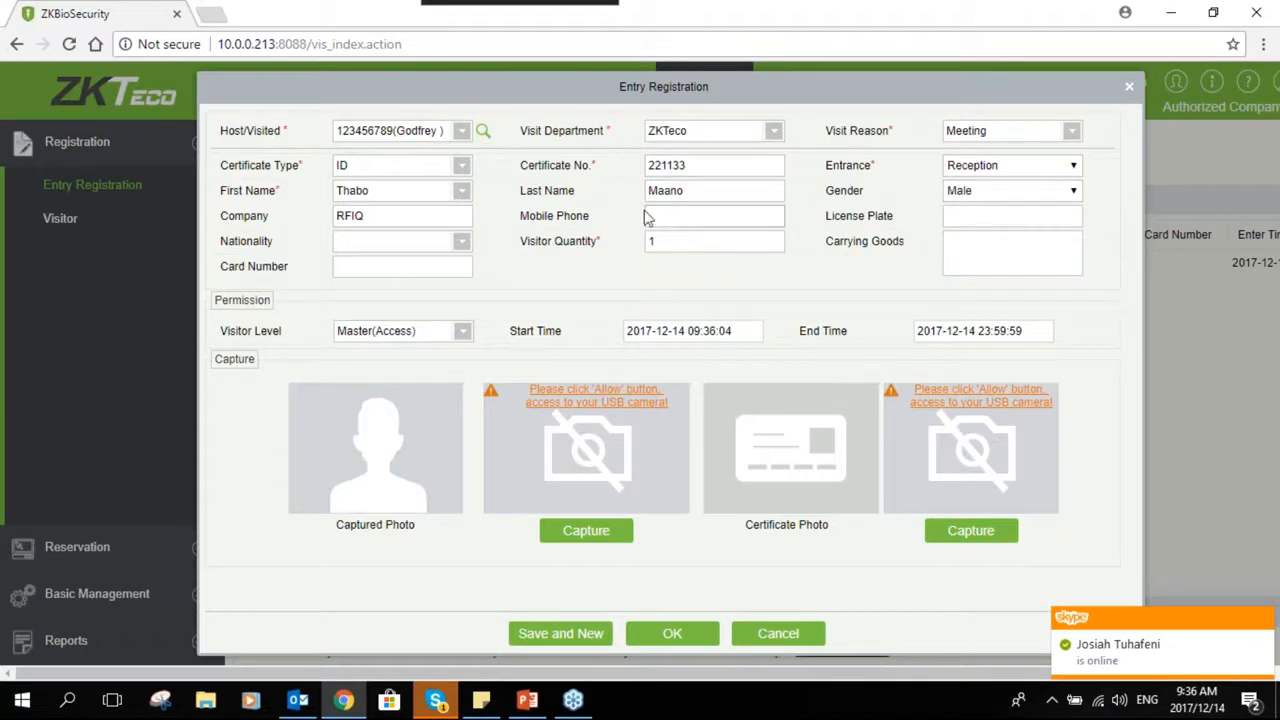
left_click(946, 219)
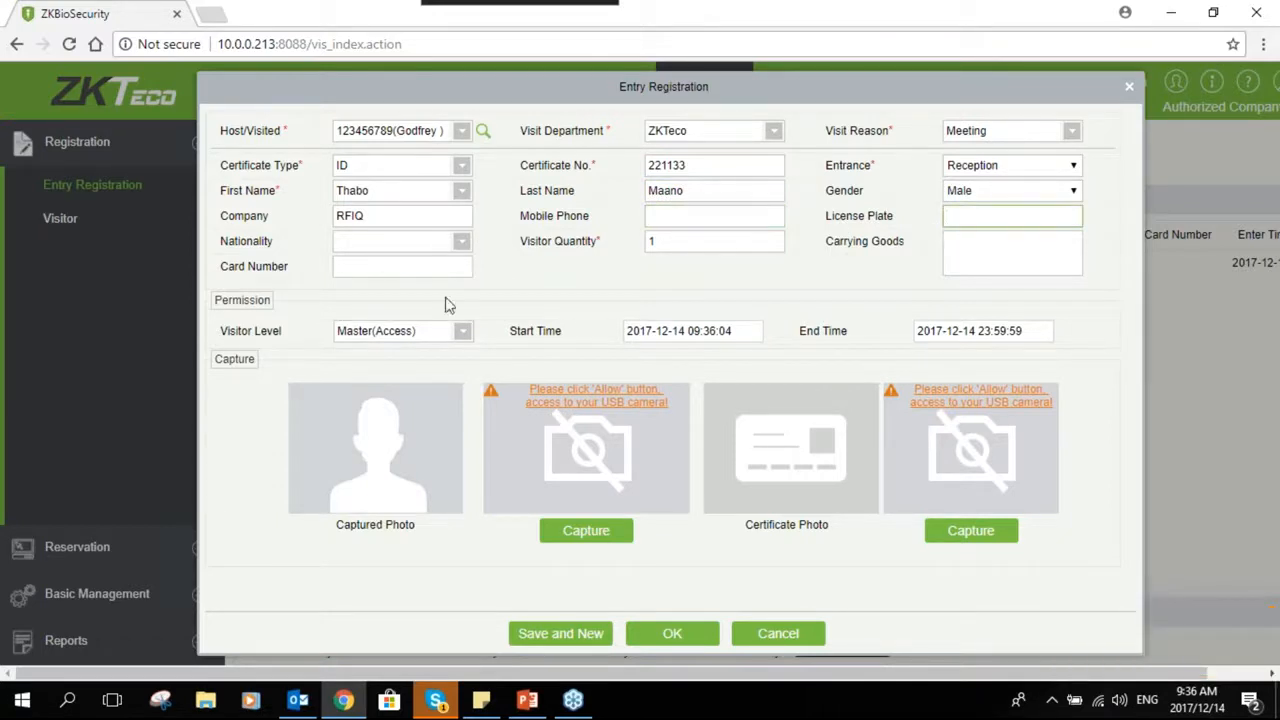
- Set the nationality to Angolan and enter Laptop as the carrying goods
left_click(403, 242)
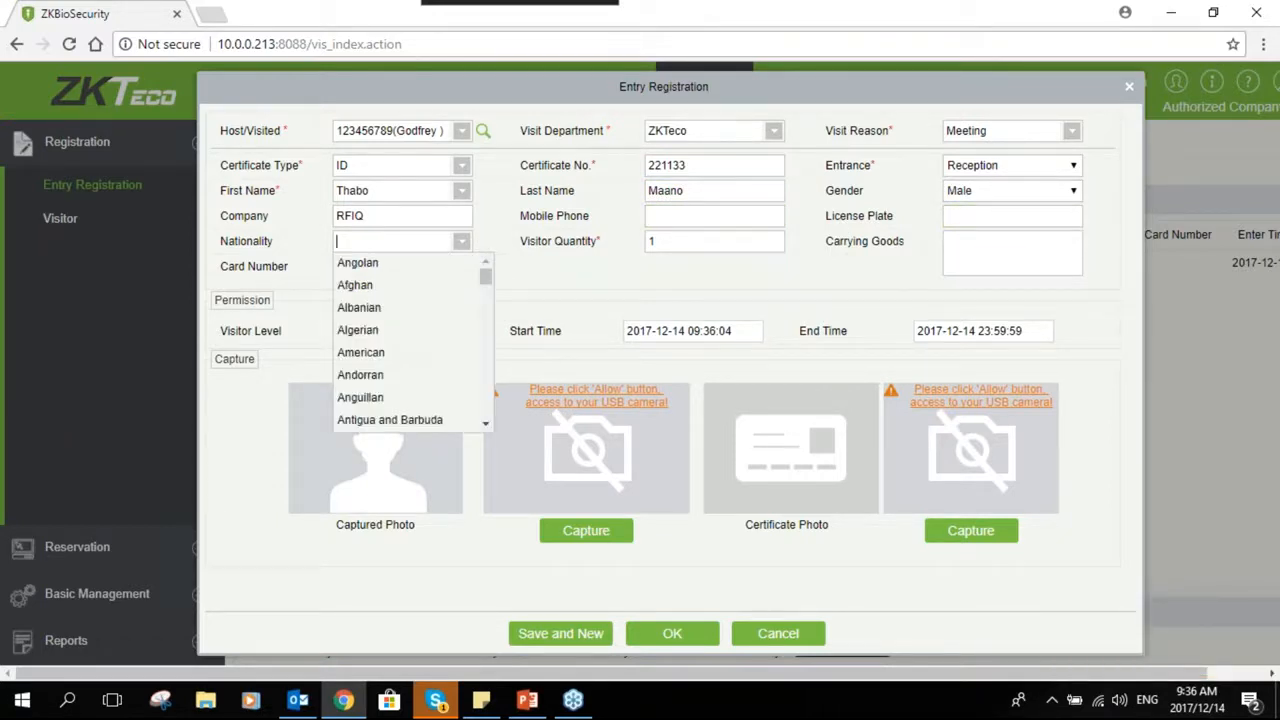
left_click(360, 264)
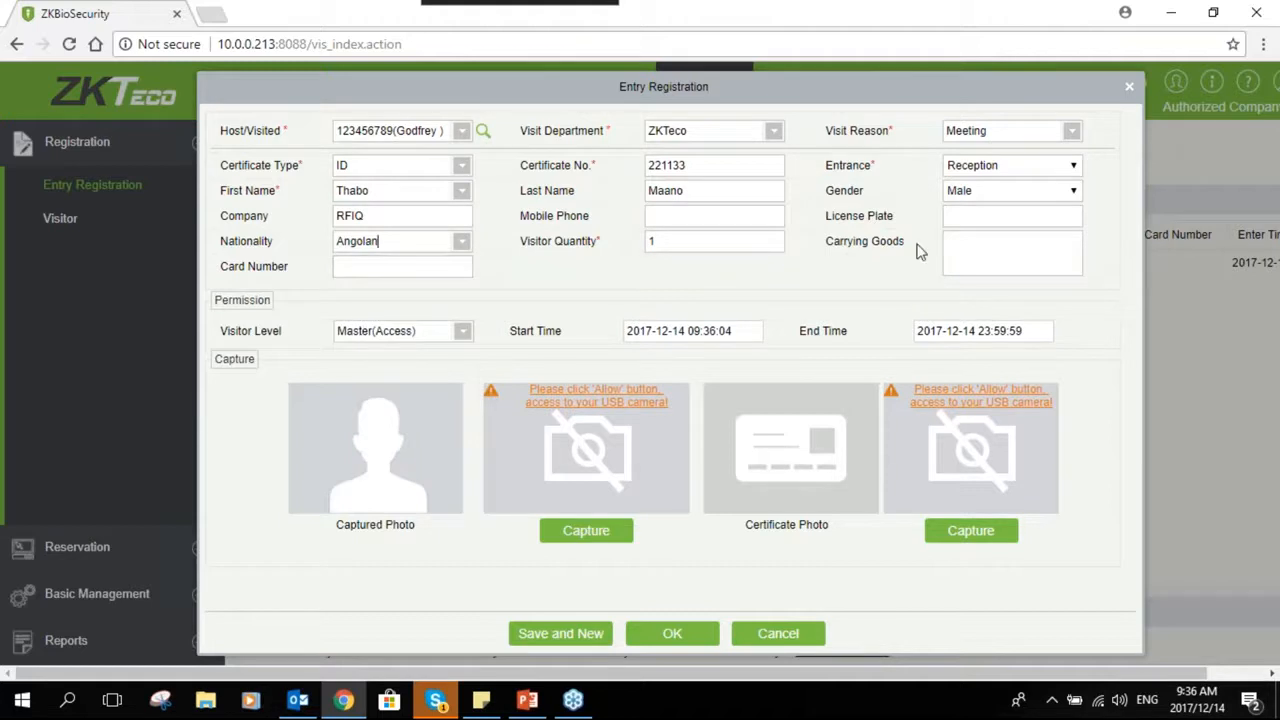
left_click(968, 244)
type("Laptop")
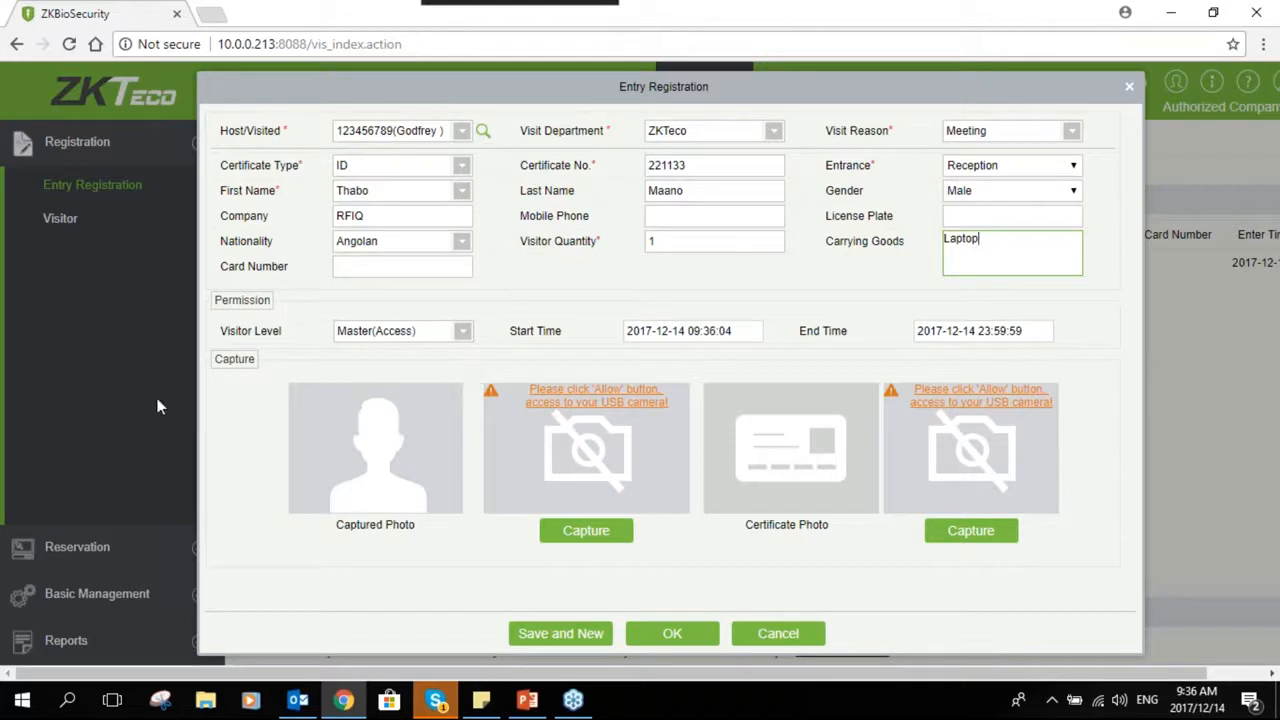
left_click(359, 267)
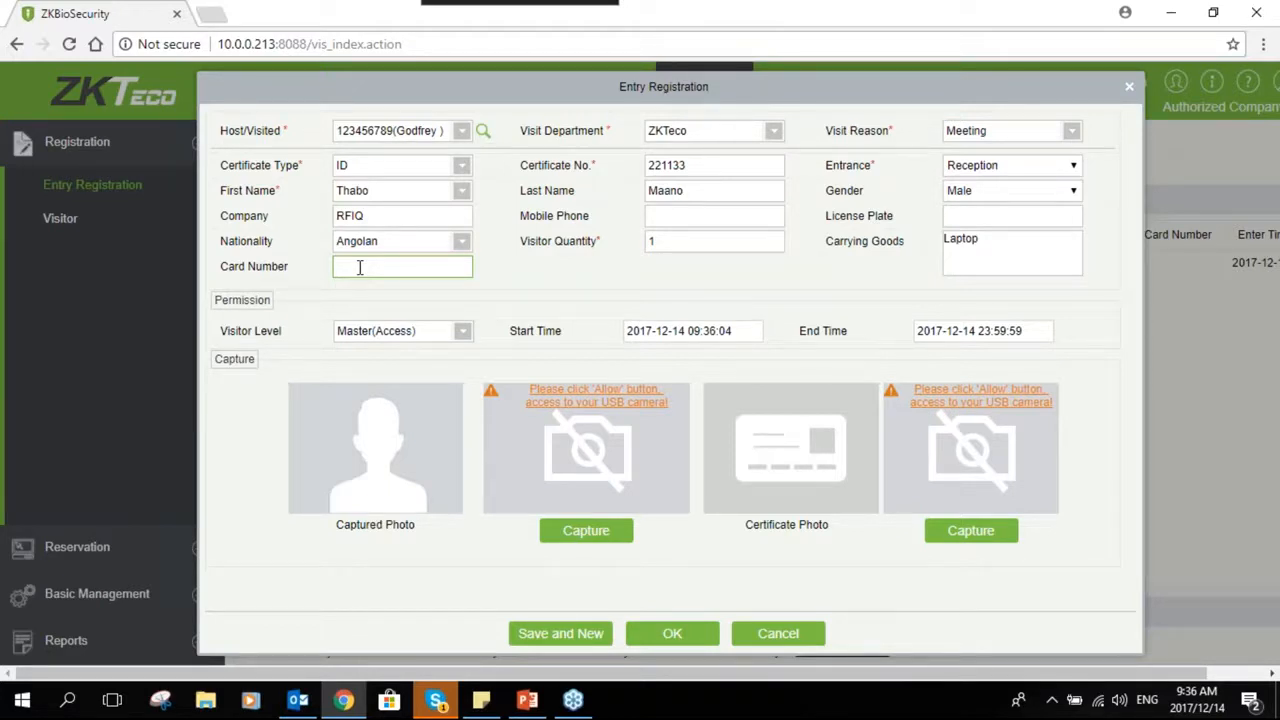
left_click(359, 267)
left_click(239, 333)
left_click(434, 331)
left_click(434, 331)
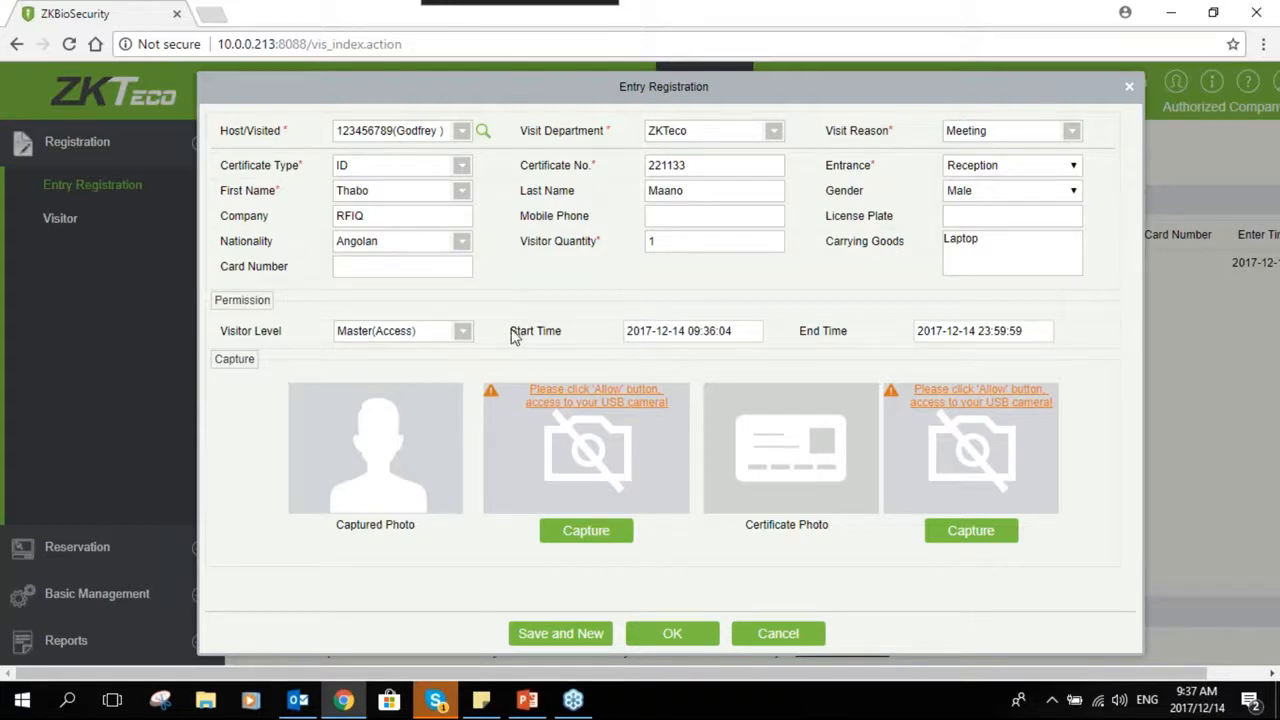
left_click(724, 338)
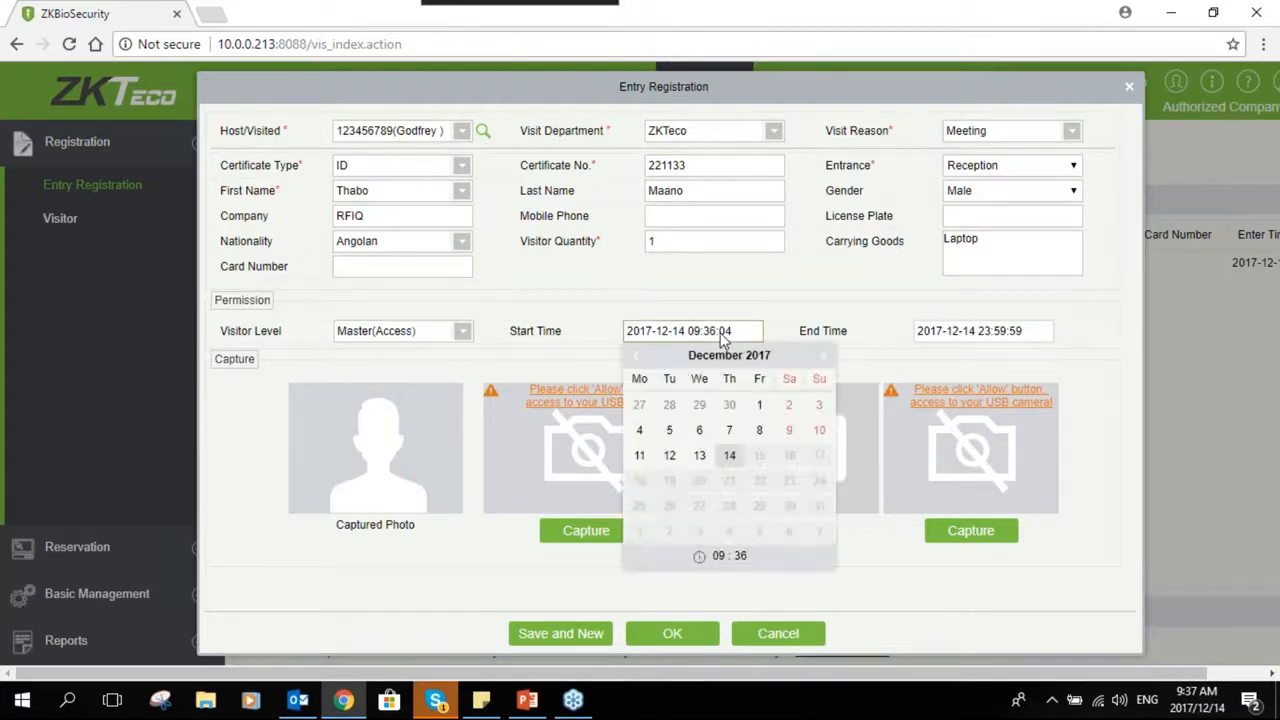
left_click(737, 462)
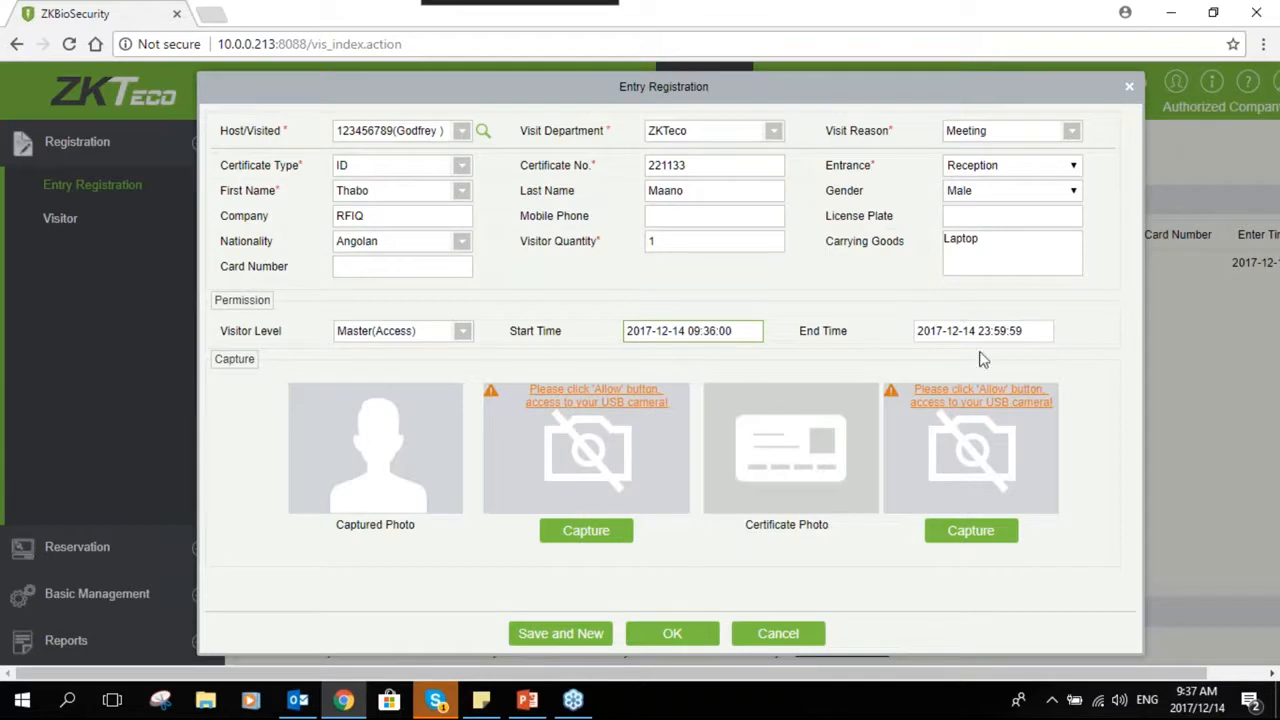
left_click(1000, 334)
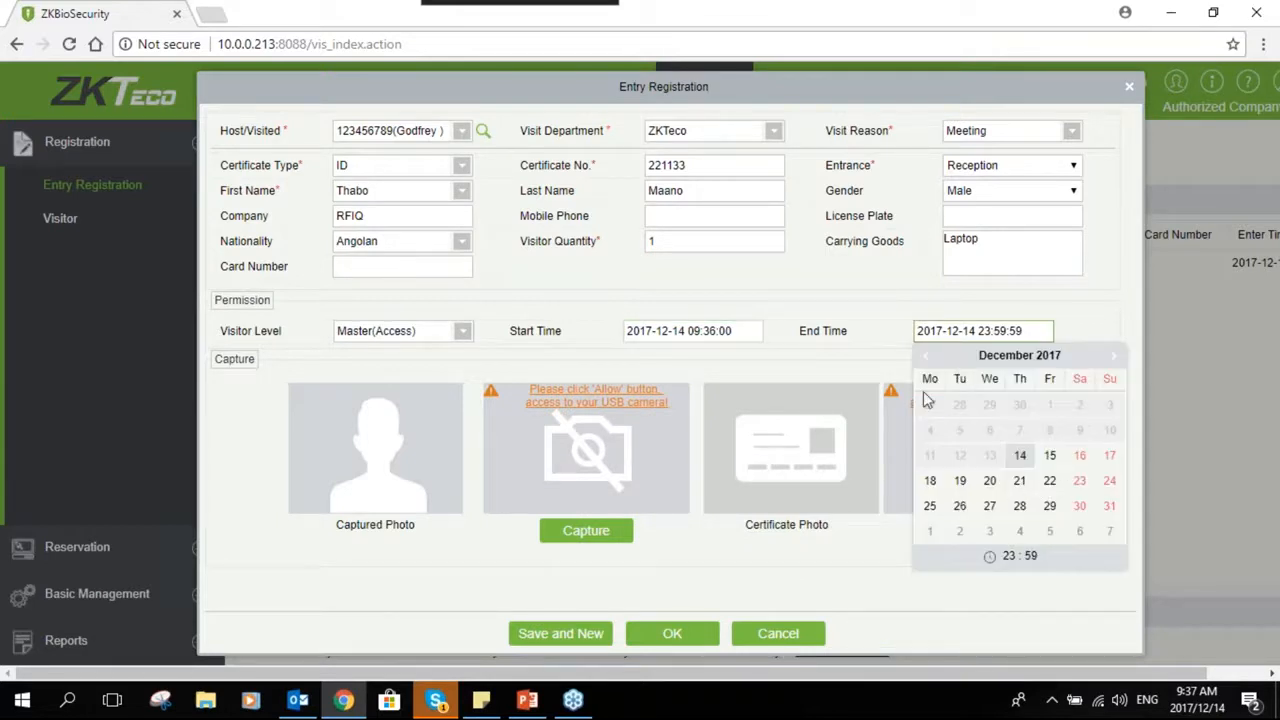
left_click(851, 358)
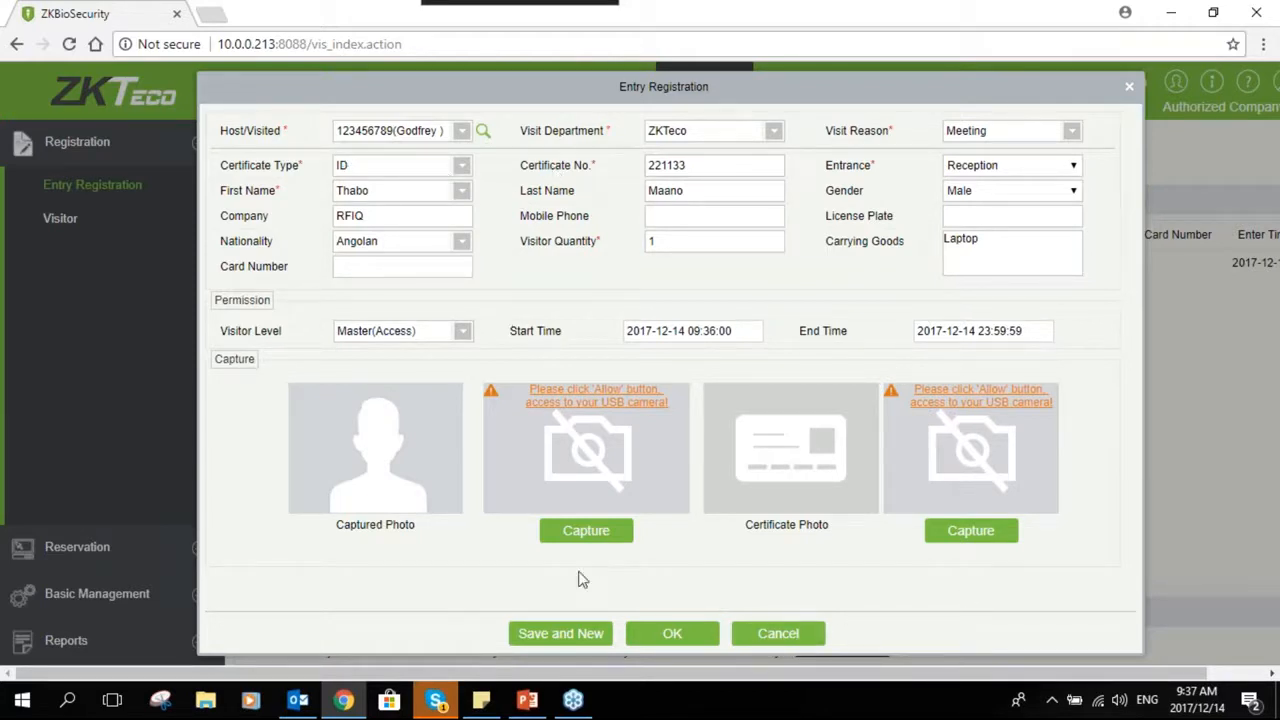
left_click(684, 635)
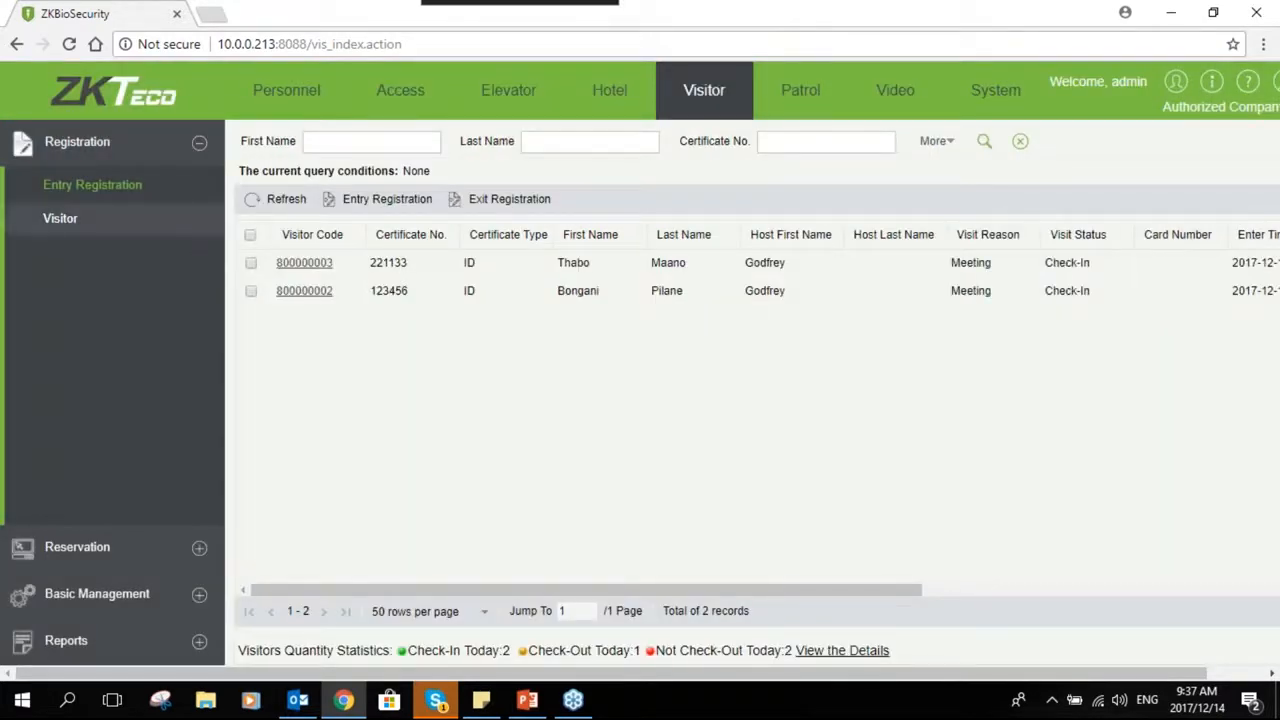
- Open the visitor list and scroll across its columns
left_click(52, 224)
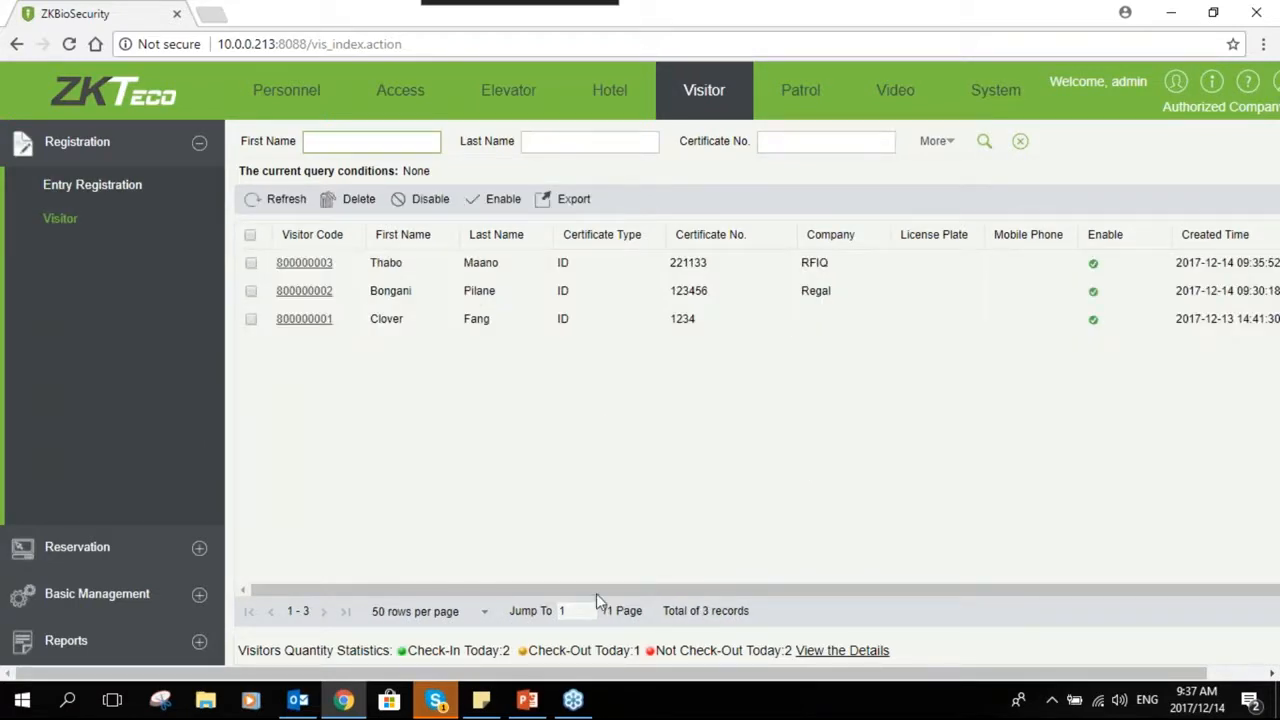
left_click_drag(774, 600, 968, 592)
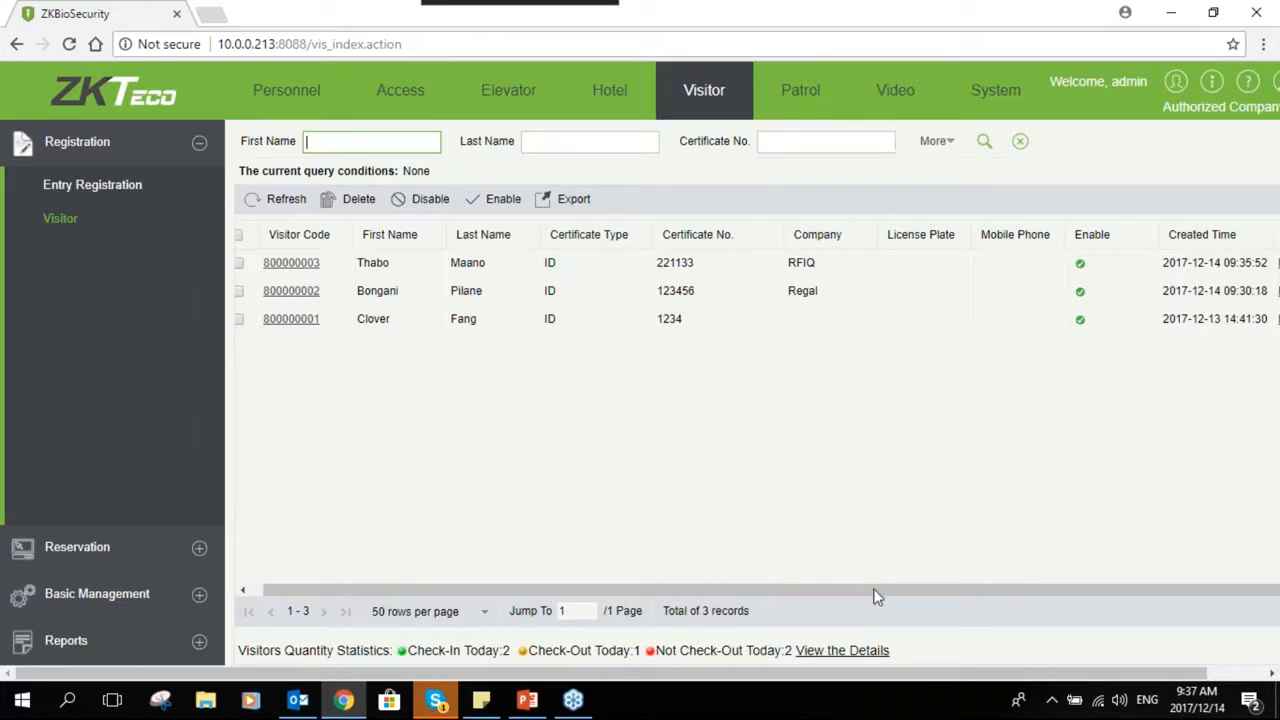
left_click_drag(874, 594, 1223, 332)
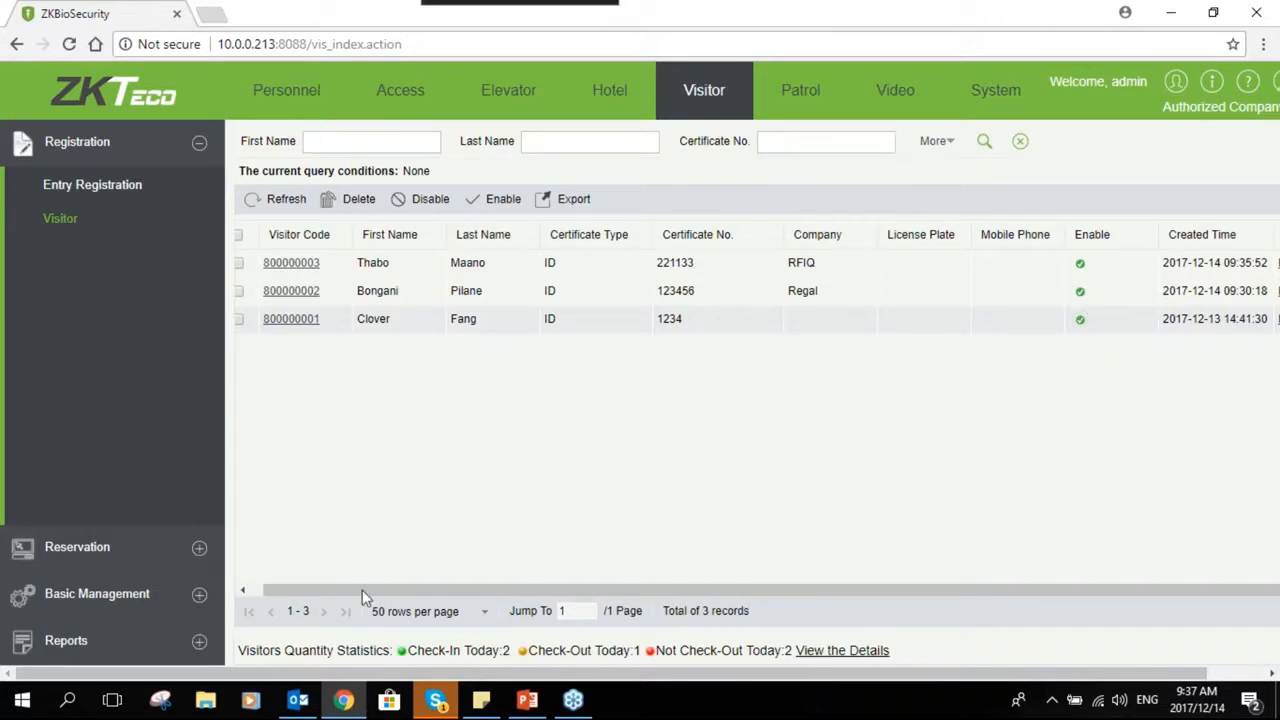
left_click_drag(408, 597, 322, 590)
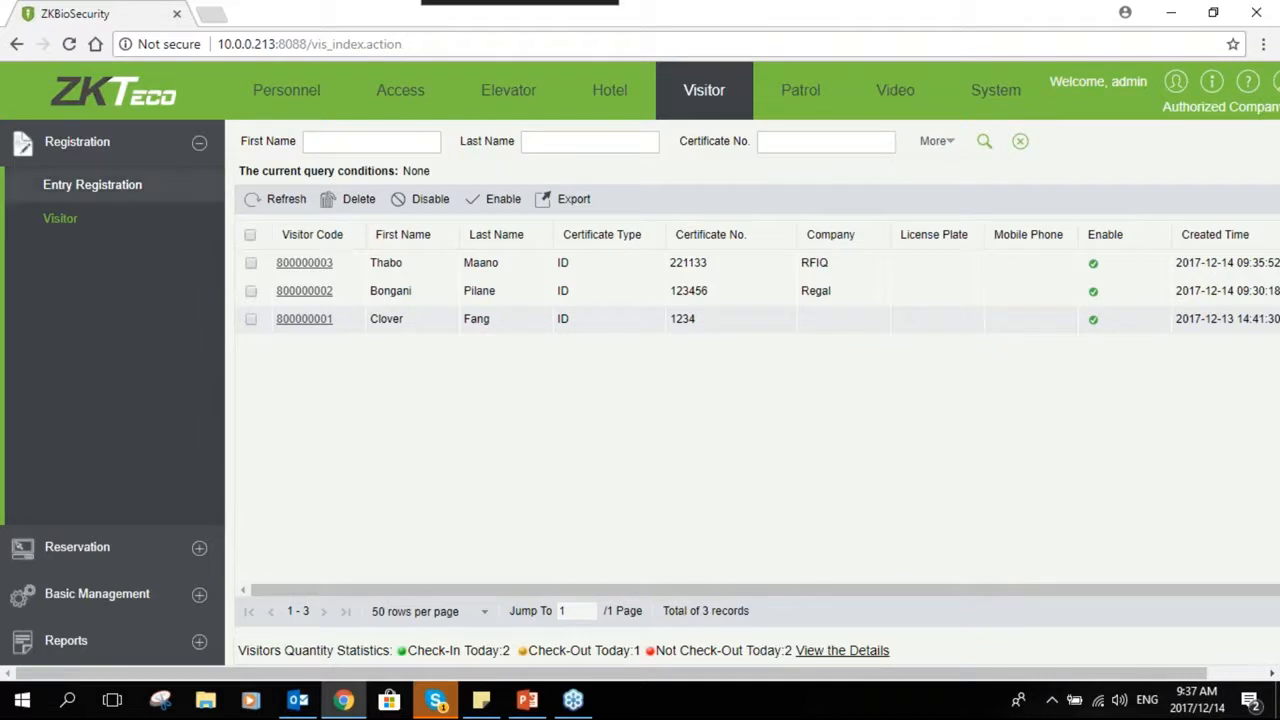
- Open the visitor Basic Management parameters and enable Automatic Sign Out for exit registration
left_click(199, 595)
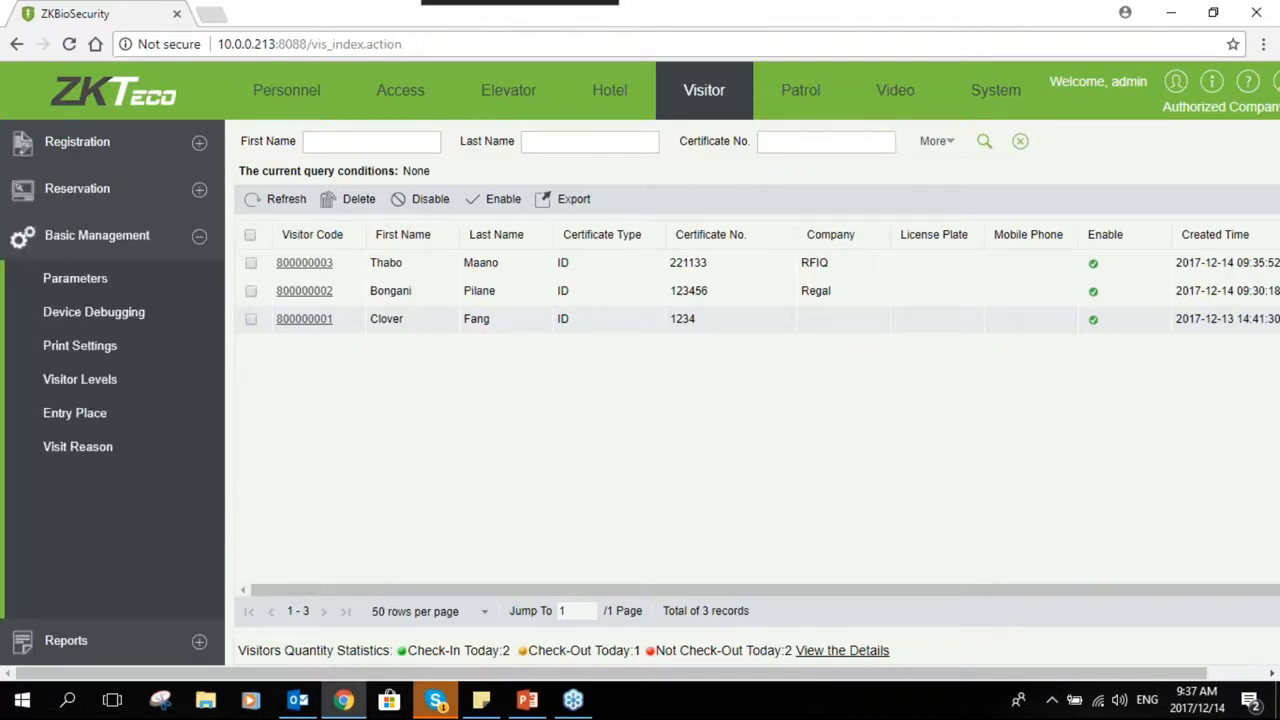
left_click(117, 280)
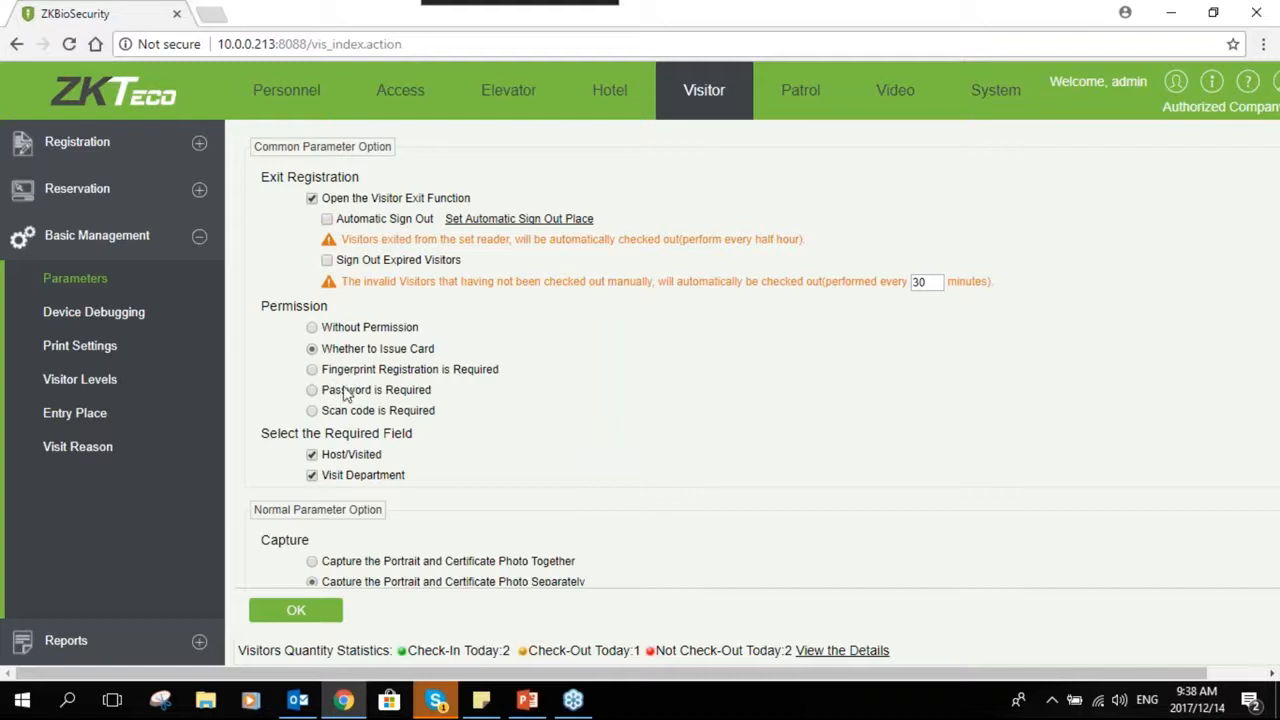
left_click(312, 391)
left_click(316, 350)
scroll(355, 457, "down", 1)
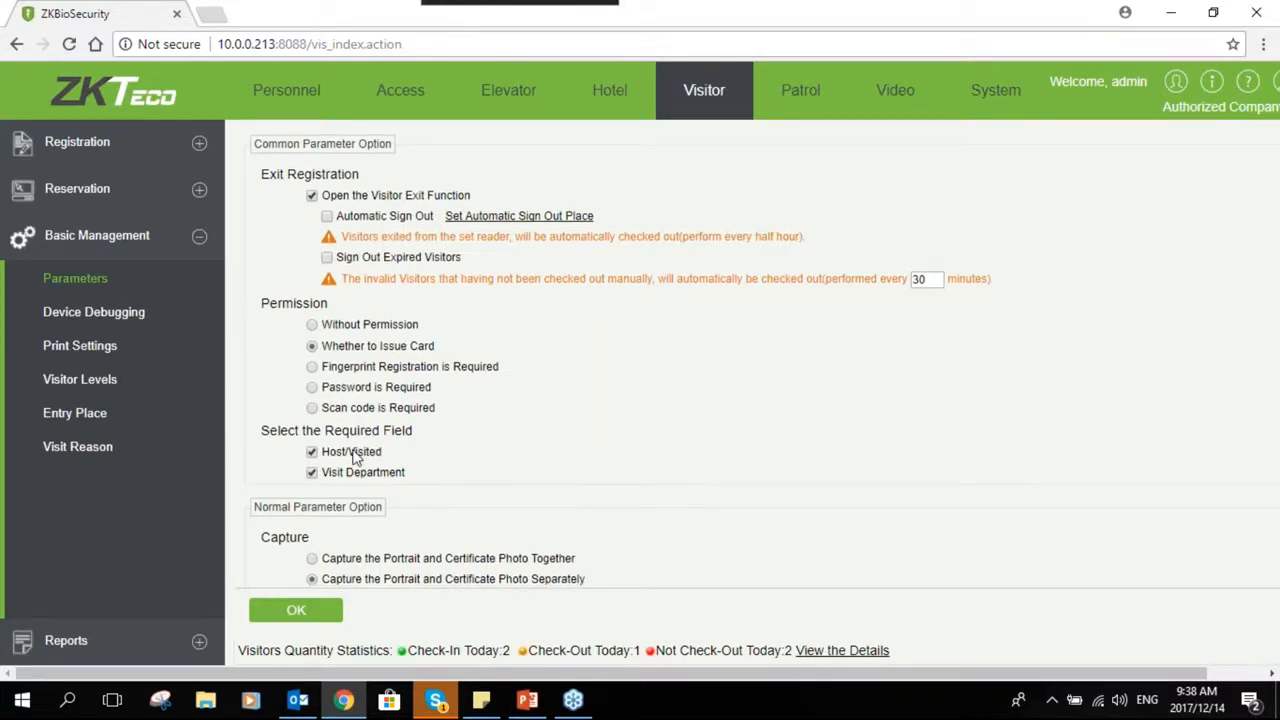
scroll(355, 457, "down", 2)
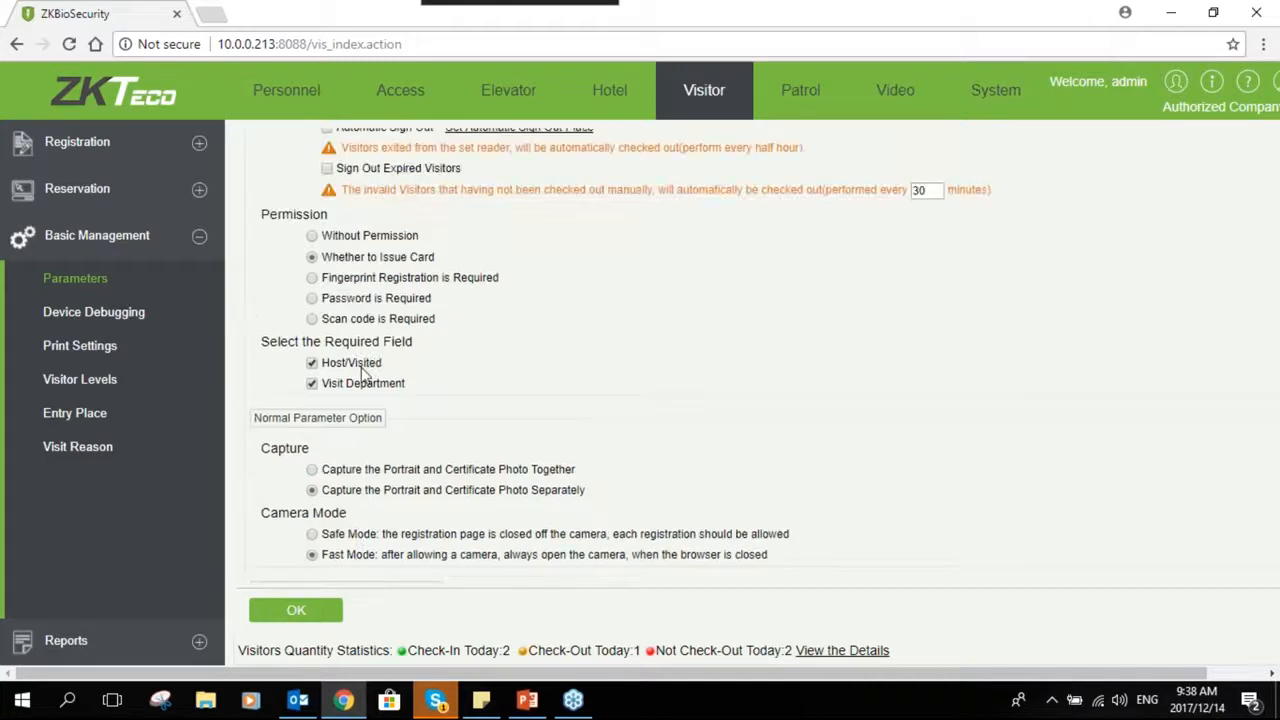
scroll(365, 372, "up", 2)
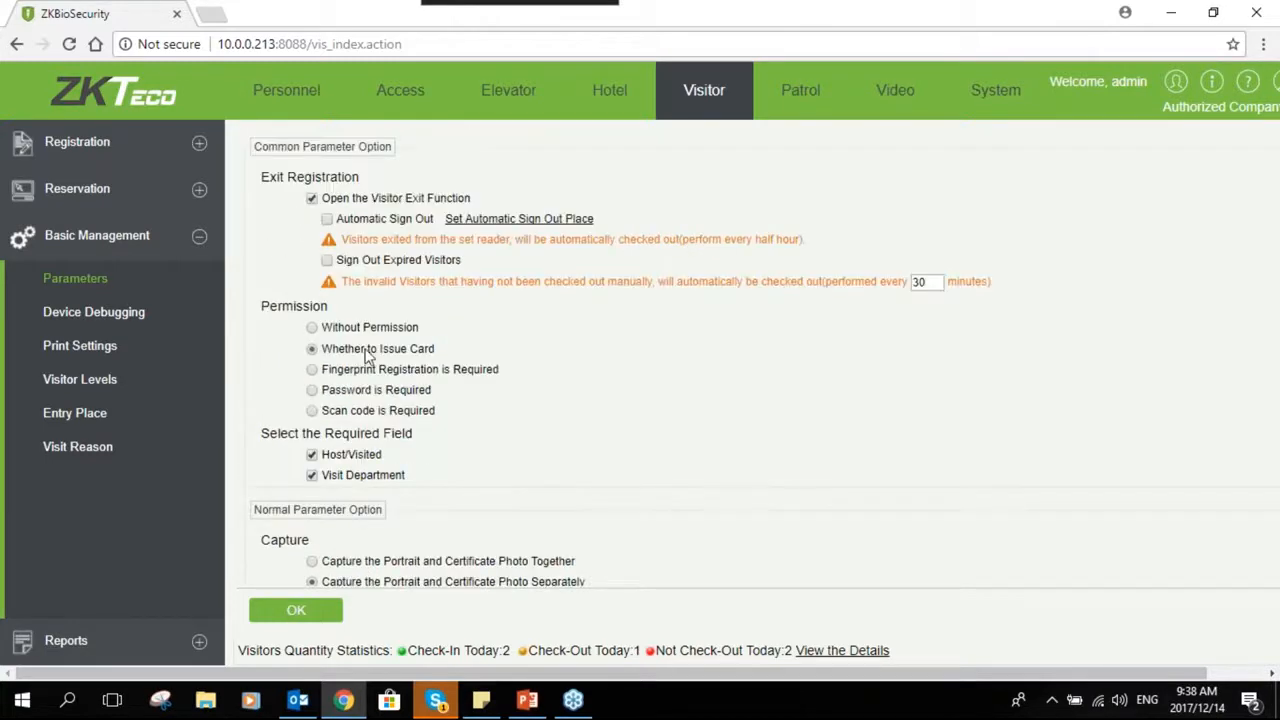
left_click(328, 219)
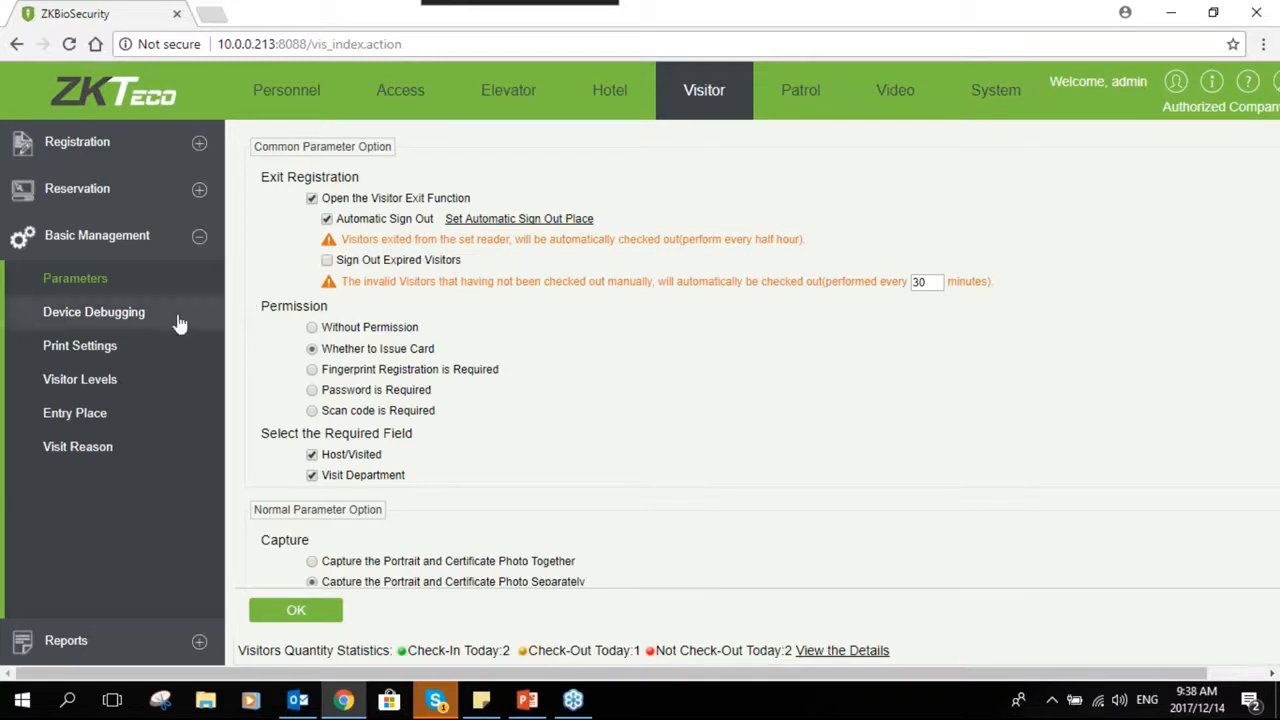
- Open Device Debugging and scroll through the entry place, print, scanner and camera settings
left_click(95, 316)
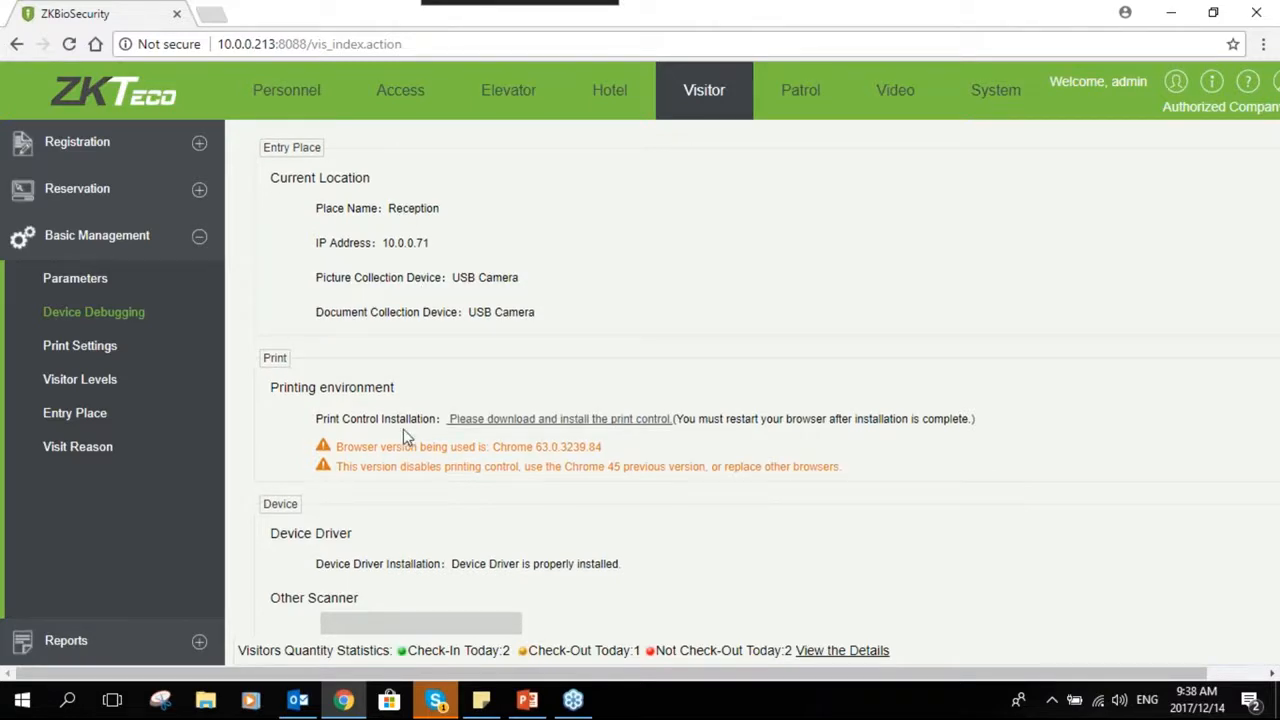
scroll(403, 432, "down", 1)
scroll(420, 235, "down", 1)
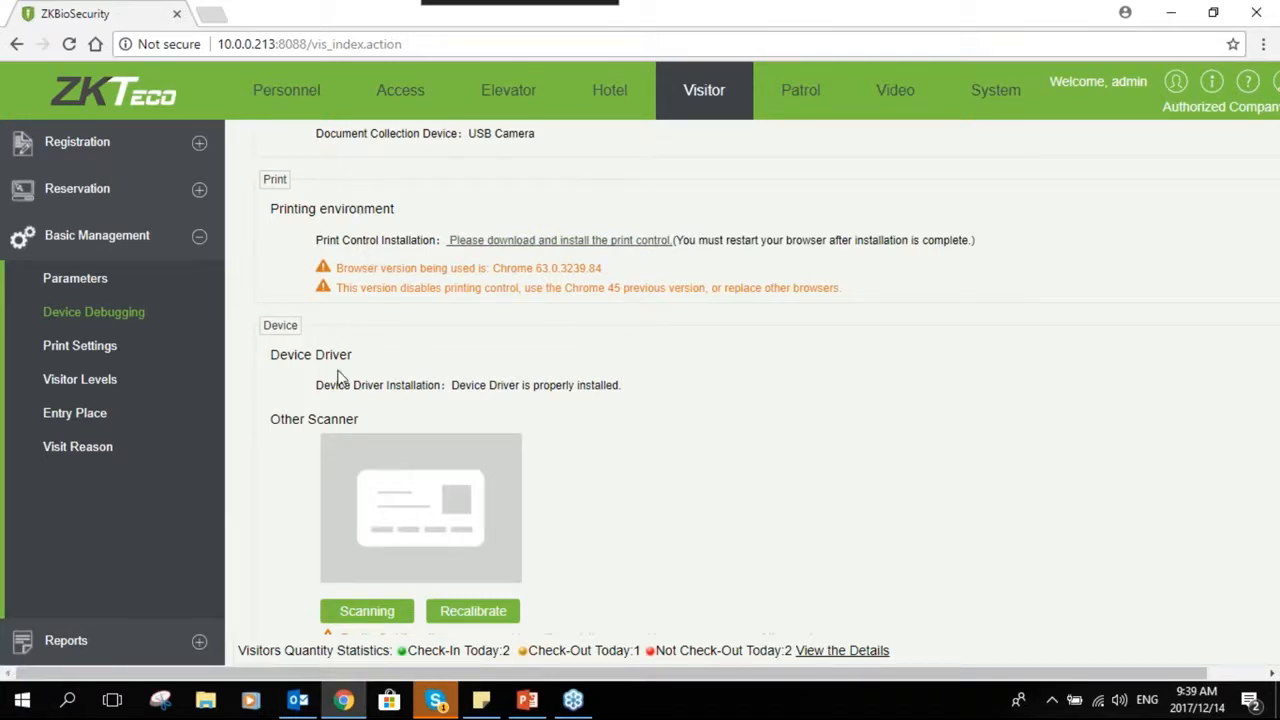
scroll(354, 434, "down", 2)
scroll(366, 366, "down", 1)
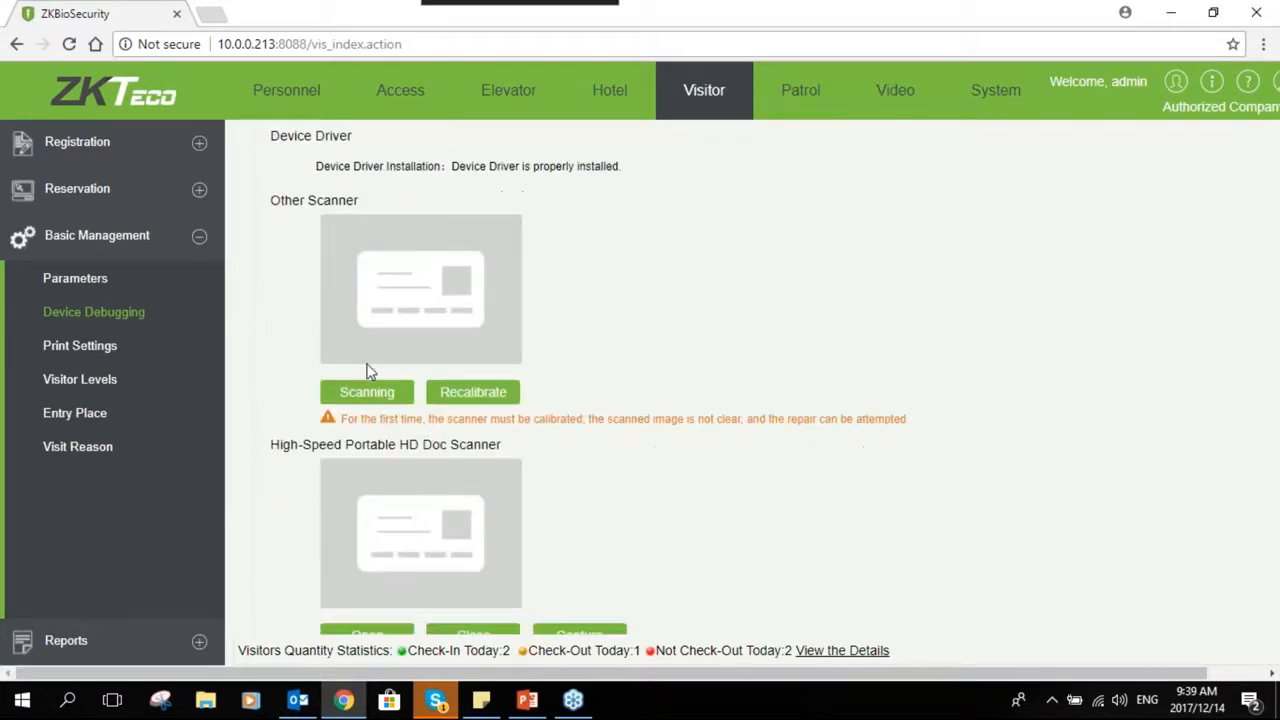
scroll(366, 371, "down", 2)
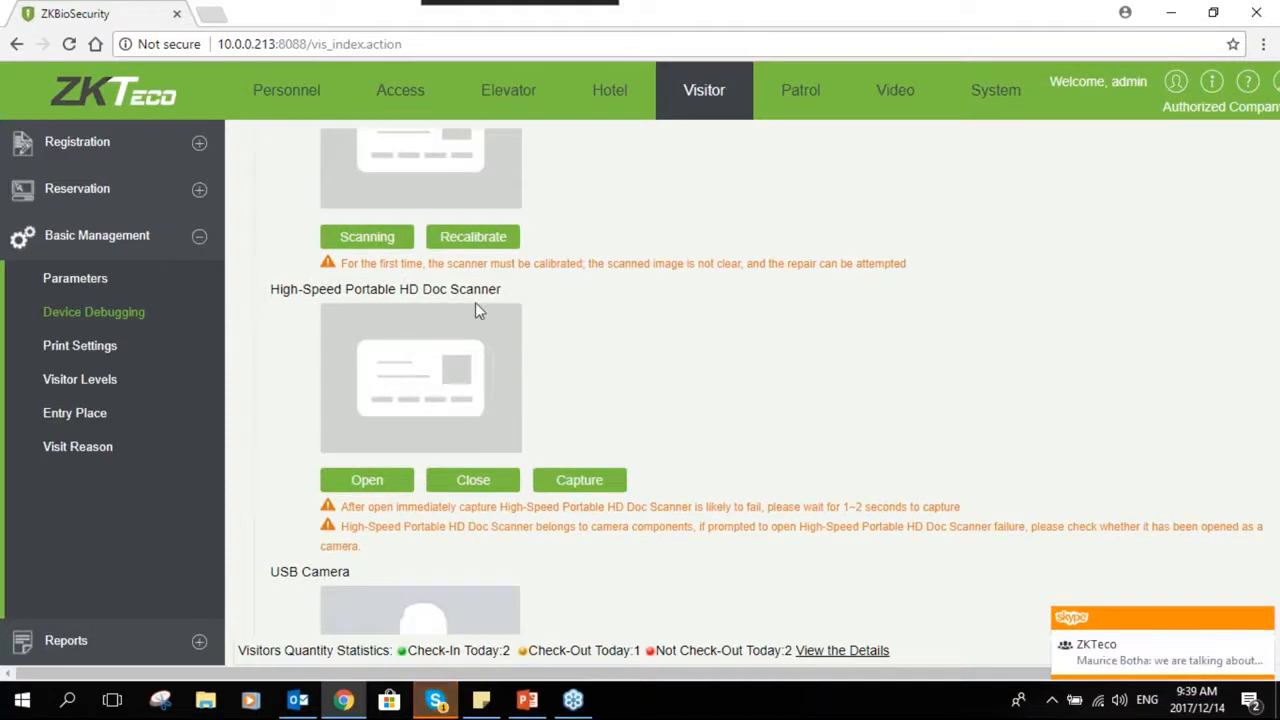
scroll(477, 308, "down", 3)
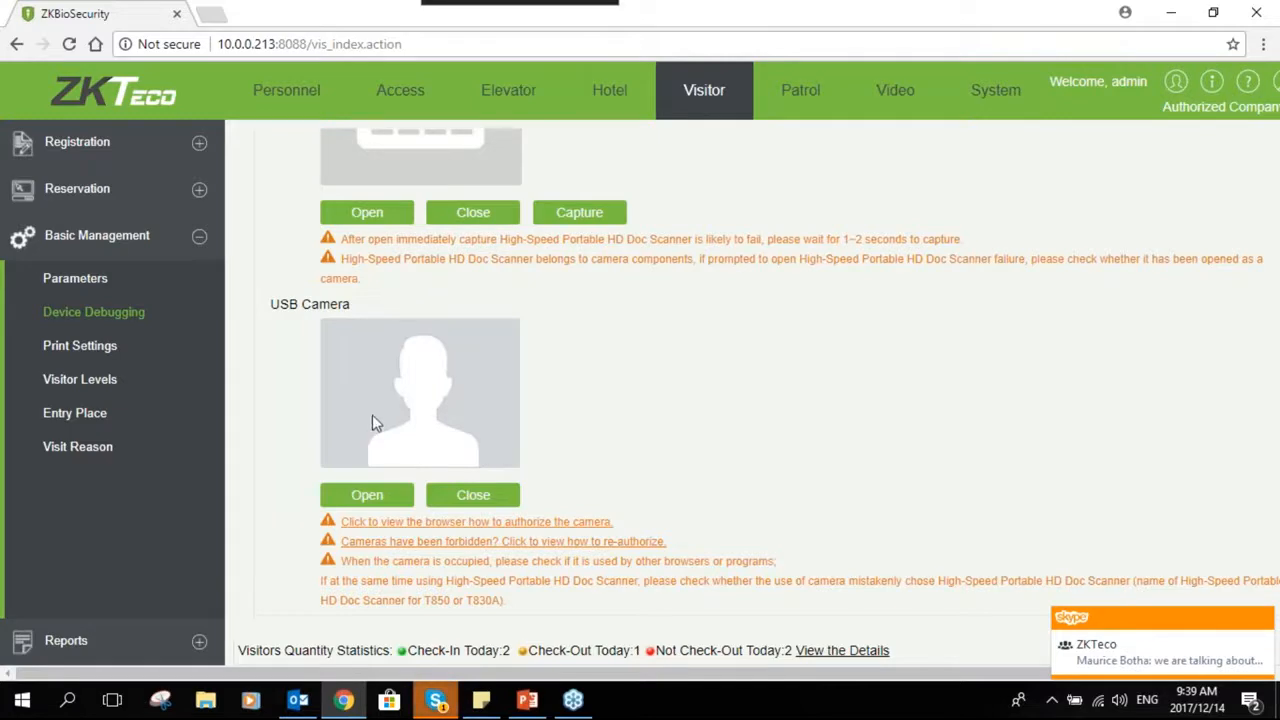
scroll(372, 422, "up", 10)
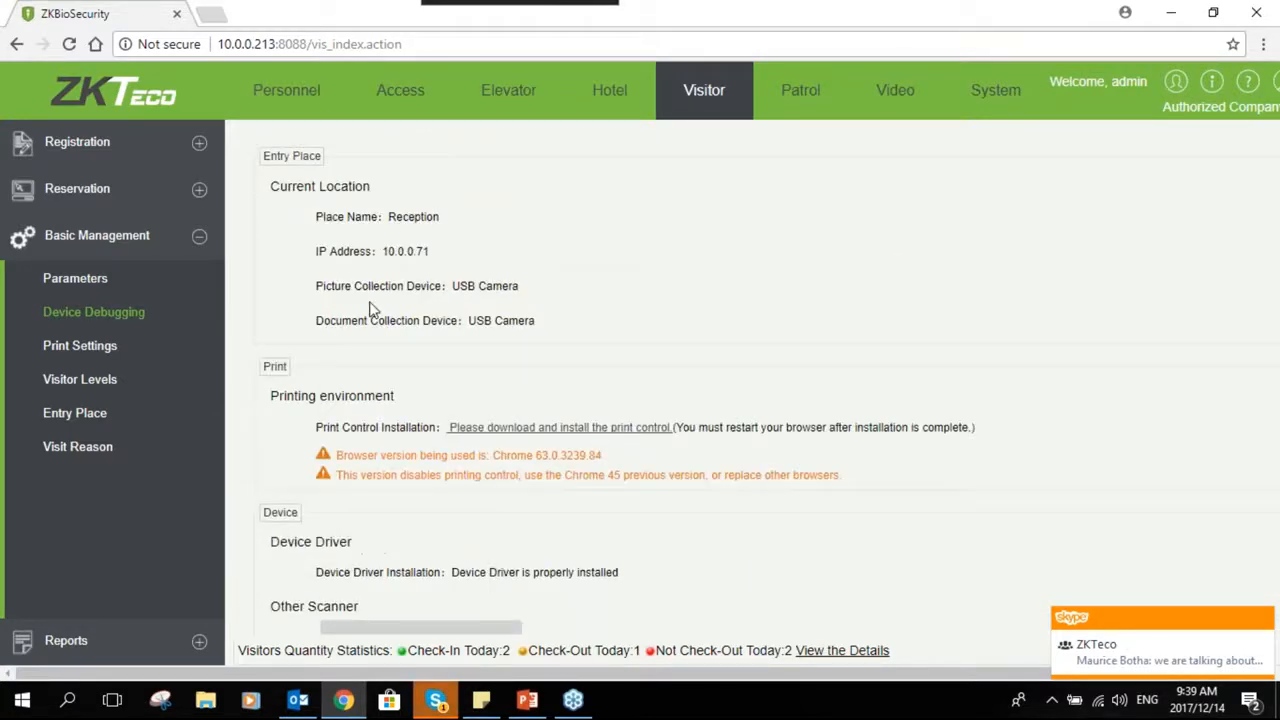
- Open the print settings and cancel the print control installation prompt
left_click(118, 348)
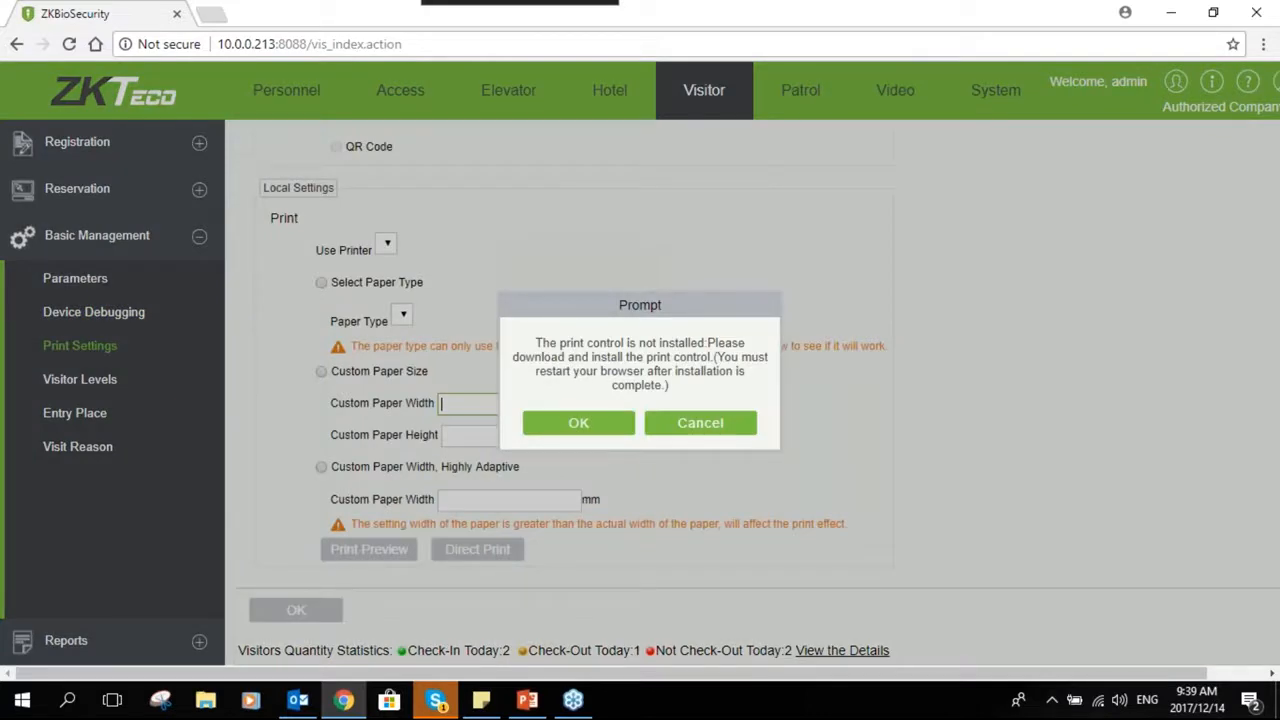
left_click(700, 425)
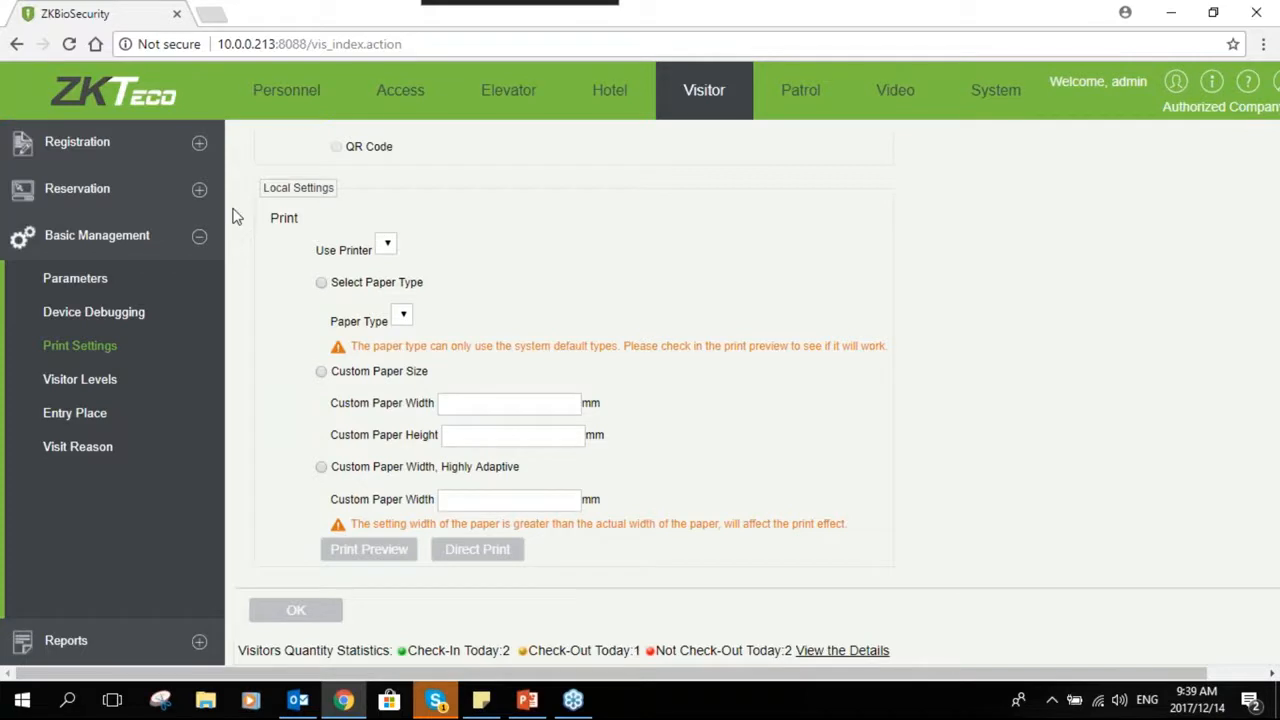
left_click(347, 290)
- Open Visitor Levels and add the Normal Hour access level
left_click(124, 392)
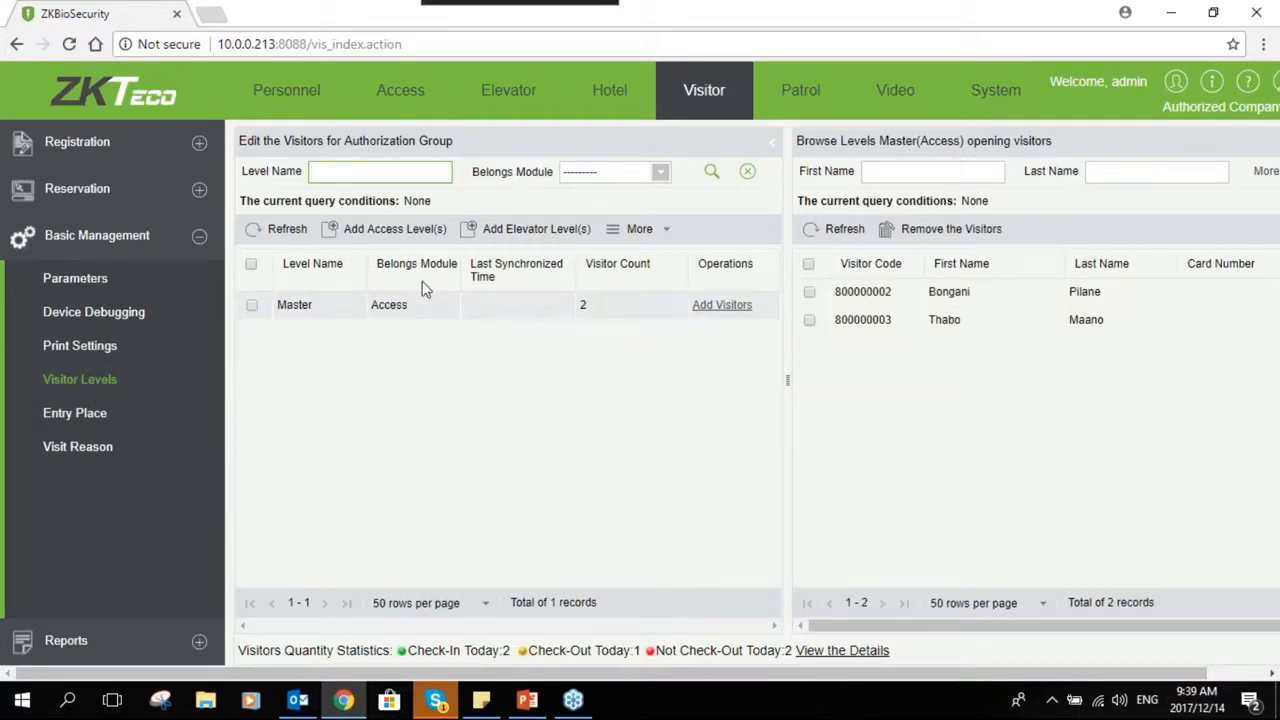
left_click(385, 228)
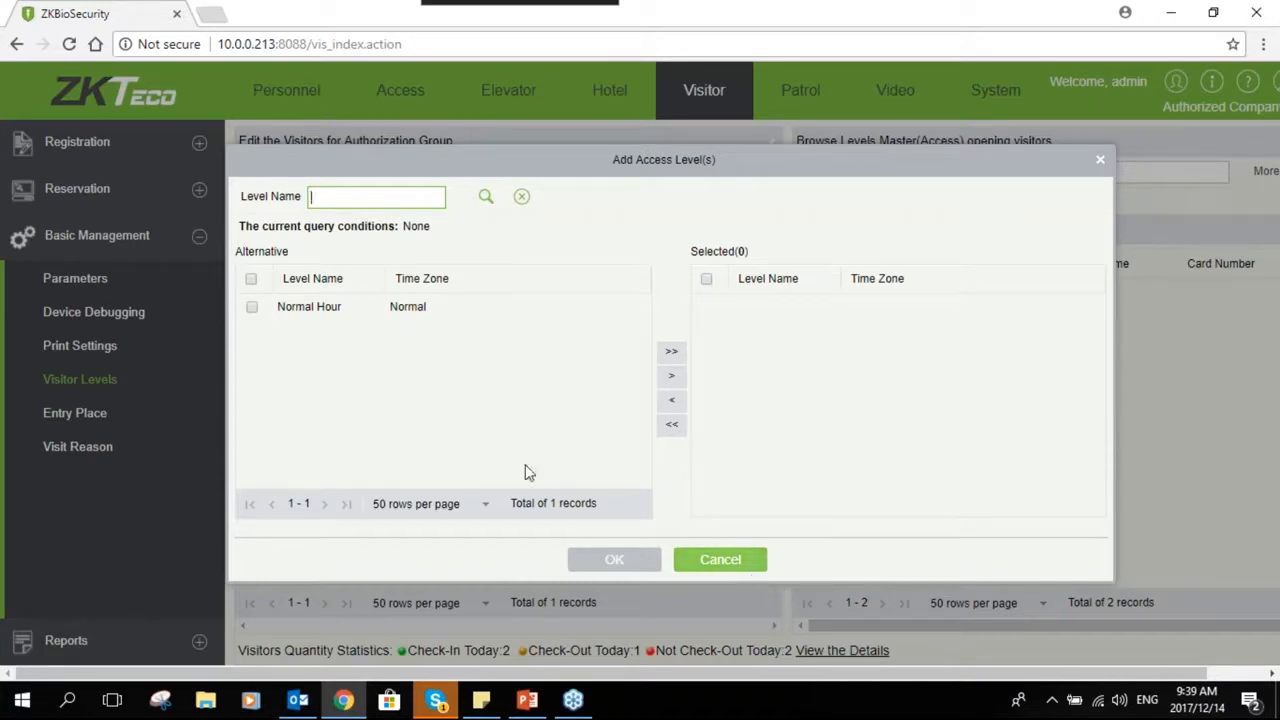
left_click(295, 308)
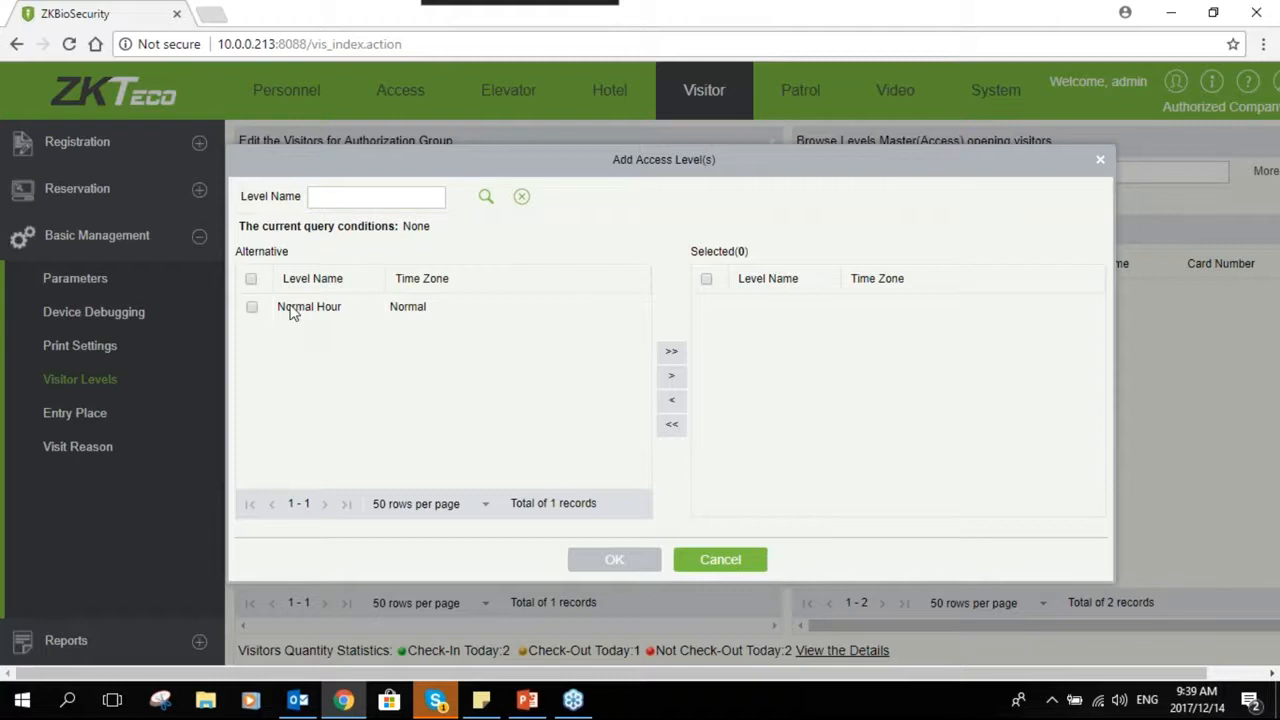
left_click(671, 375)
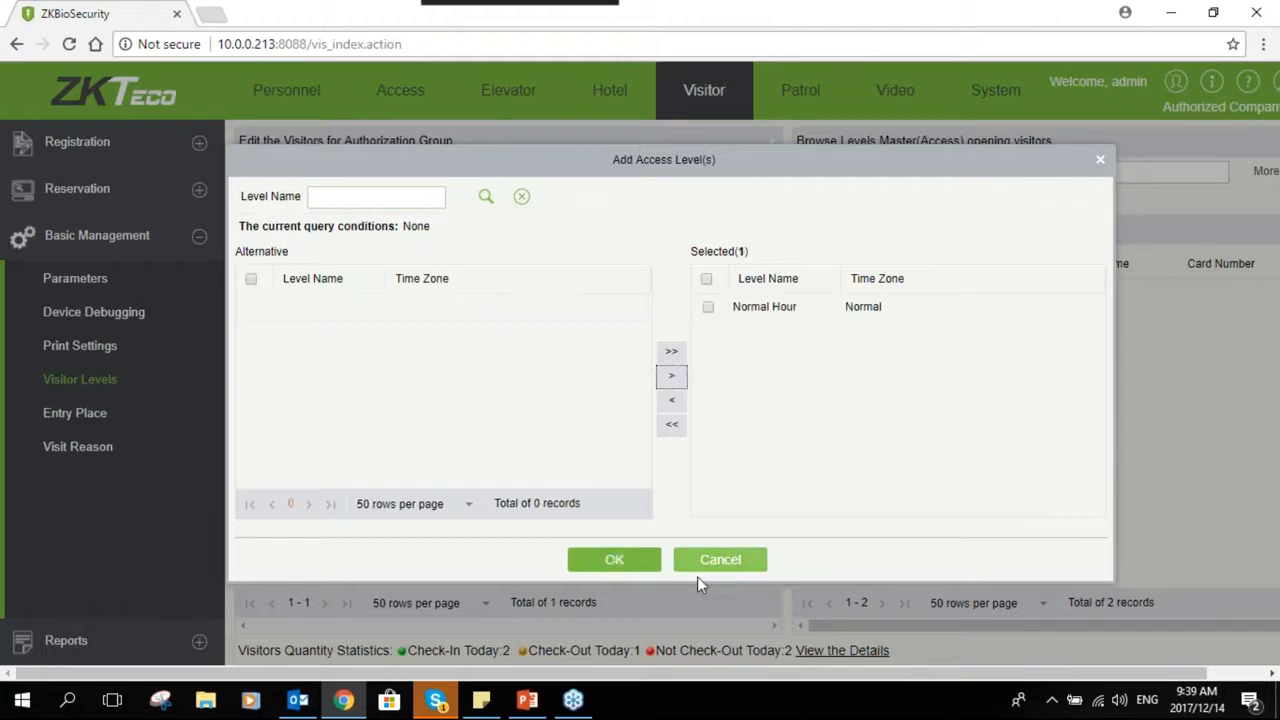
left_click(641, 566)
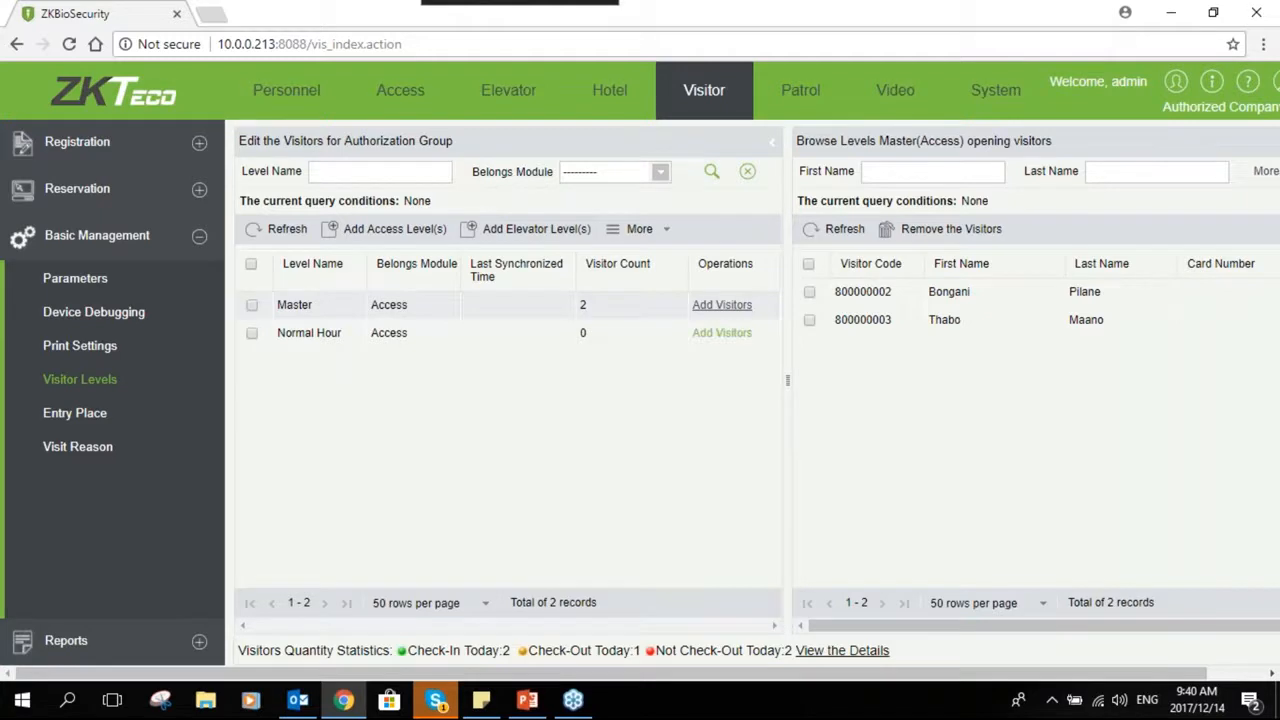
- Add both listed visitors to the Normal Hour level and close the processing window
left_click(722, 333)
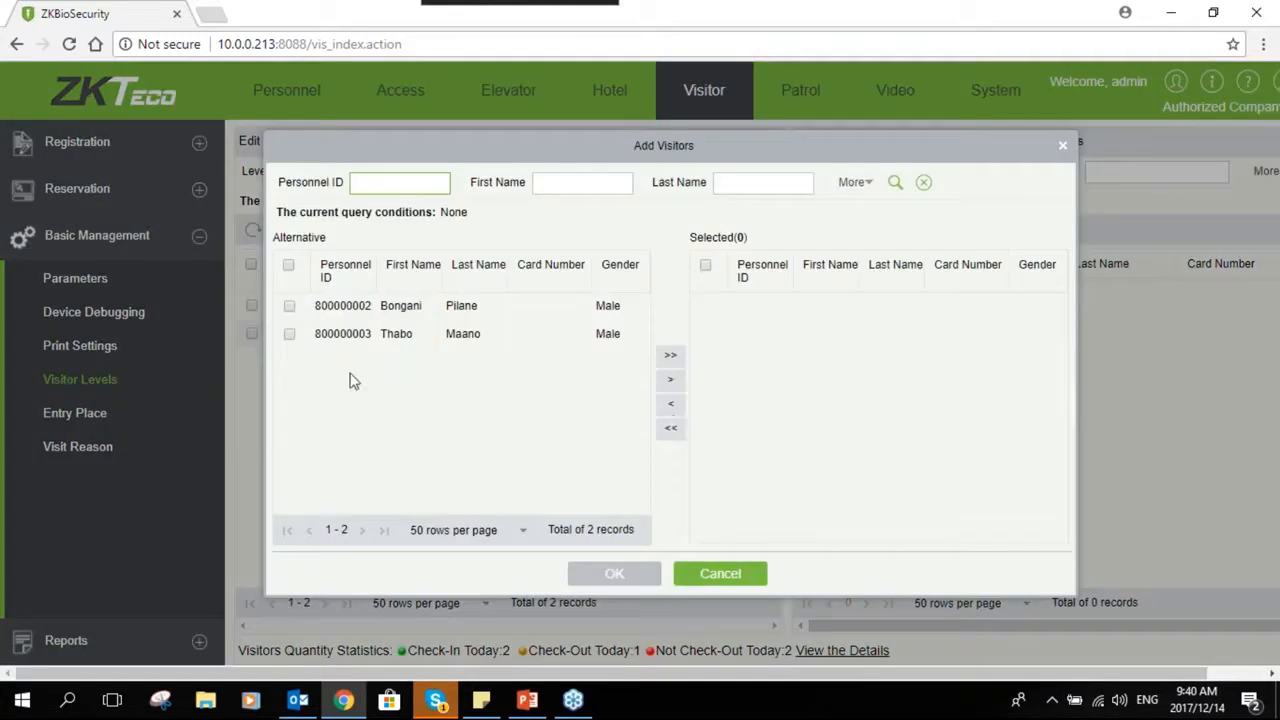
left_click(289, 307)
left_click(288, 334)
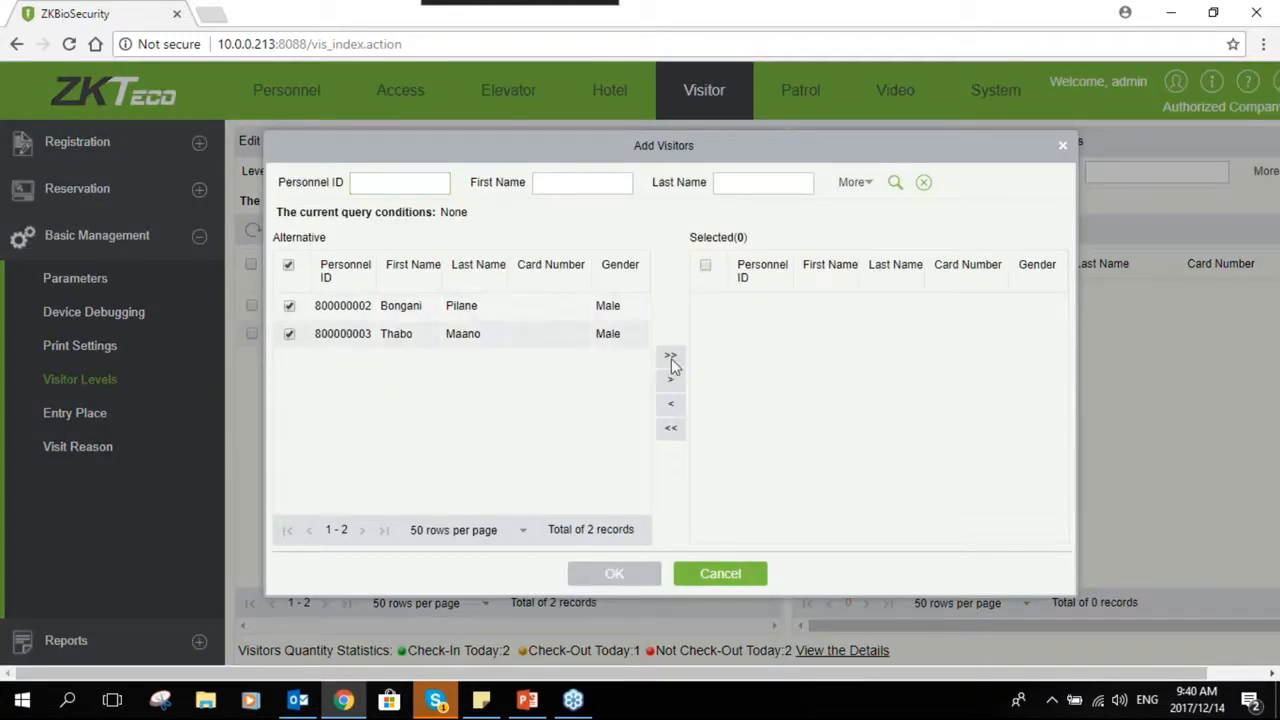
left_click(670, 355)
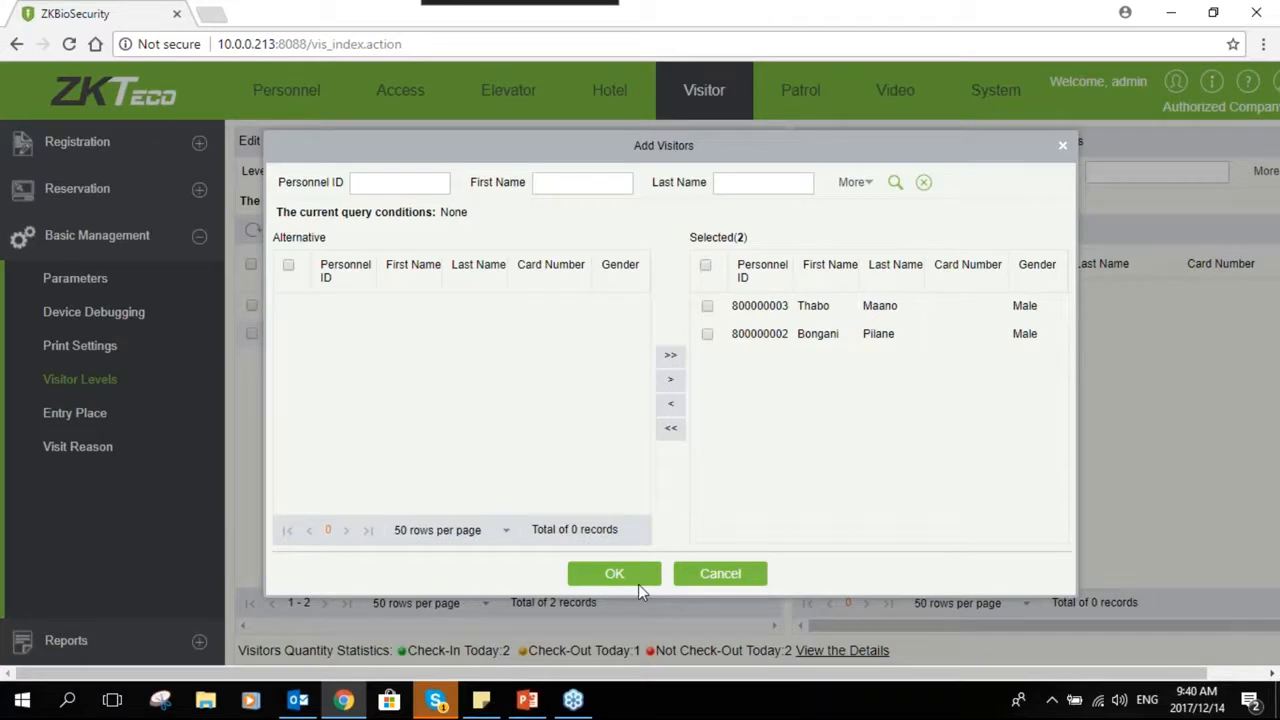
left_click(614, 575)
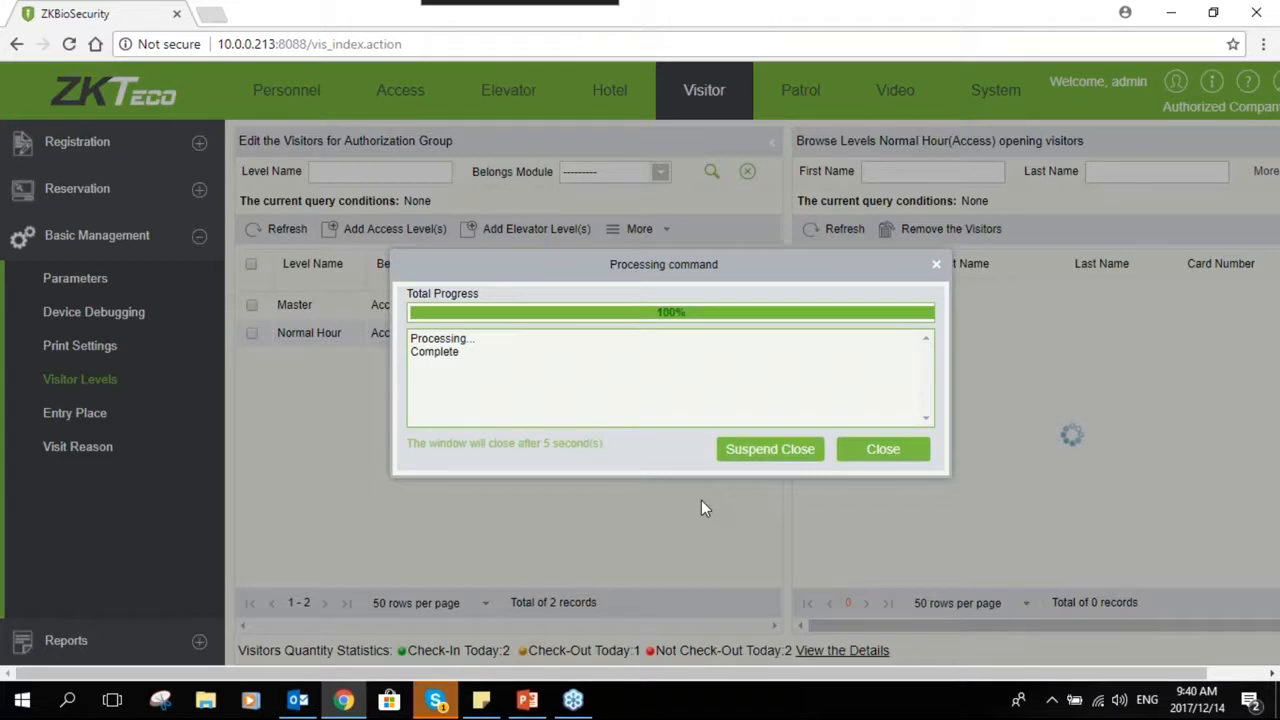
left_click(878, 455)
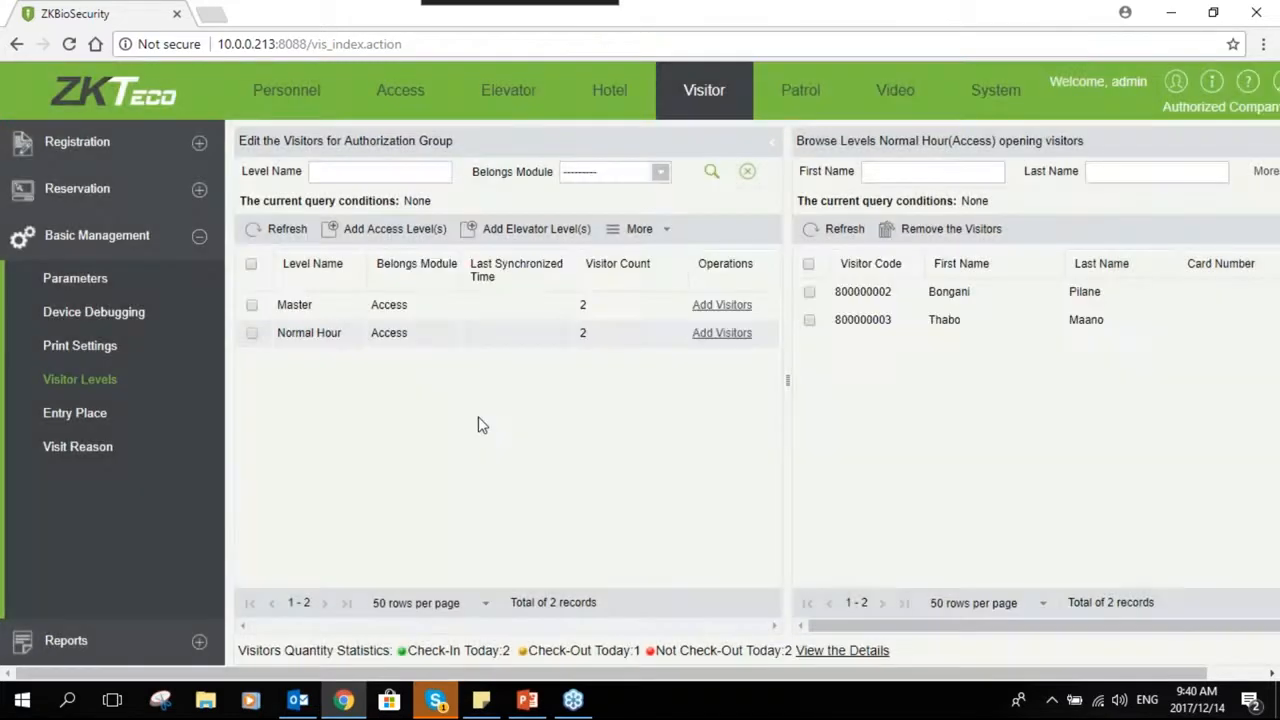
- Open Entry Place and start a new entry place named Security Booth
left_click(115, 414)
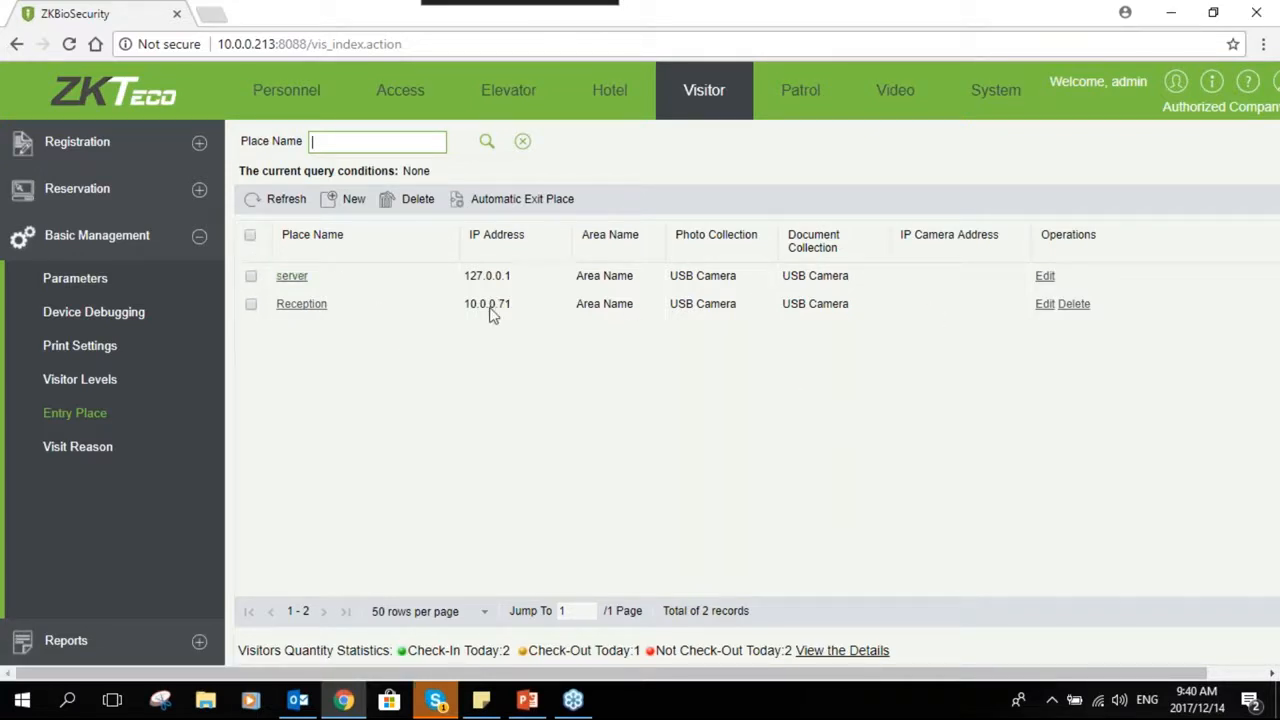
left_click(353, 200)
left_click(640, 272)
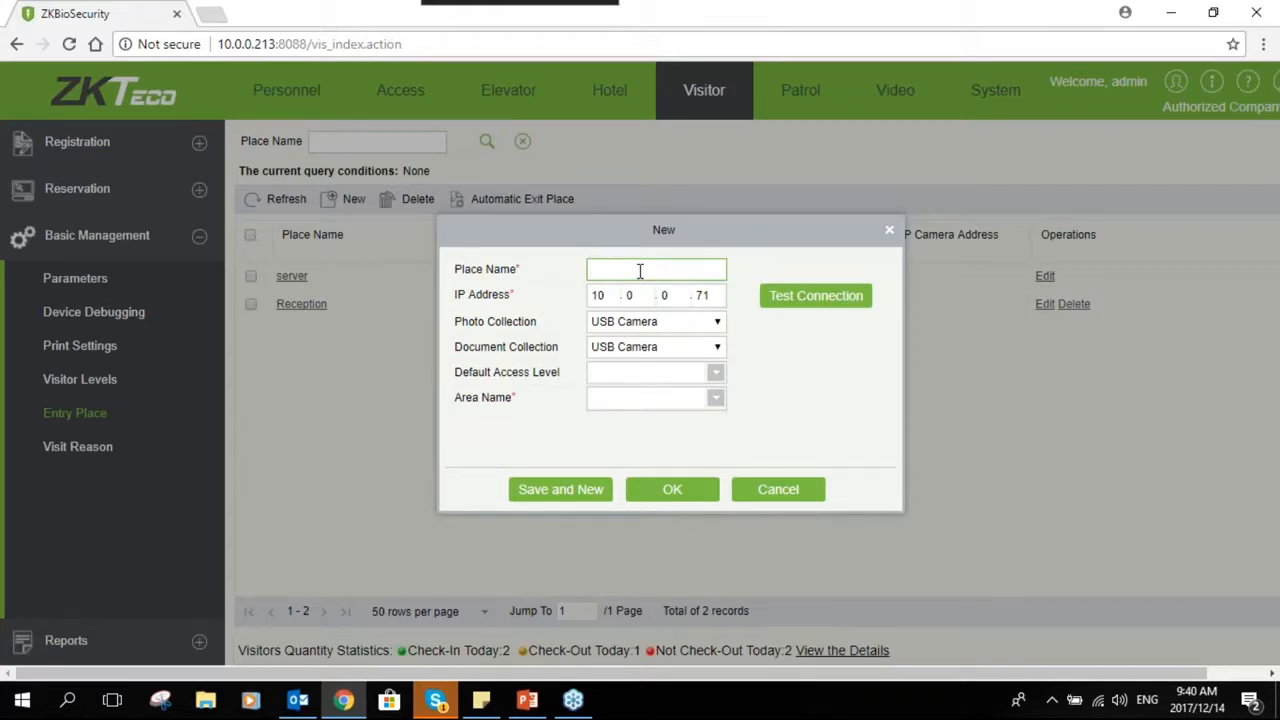
type("Security Rooth")
- Set the new entry place's IP address to 10.0.0.63 and test the connection
double_click(702, 295)
type("6")
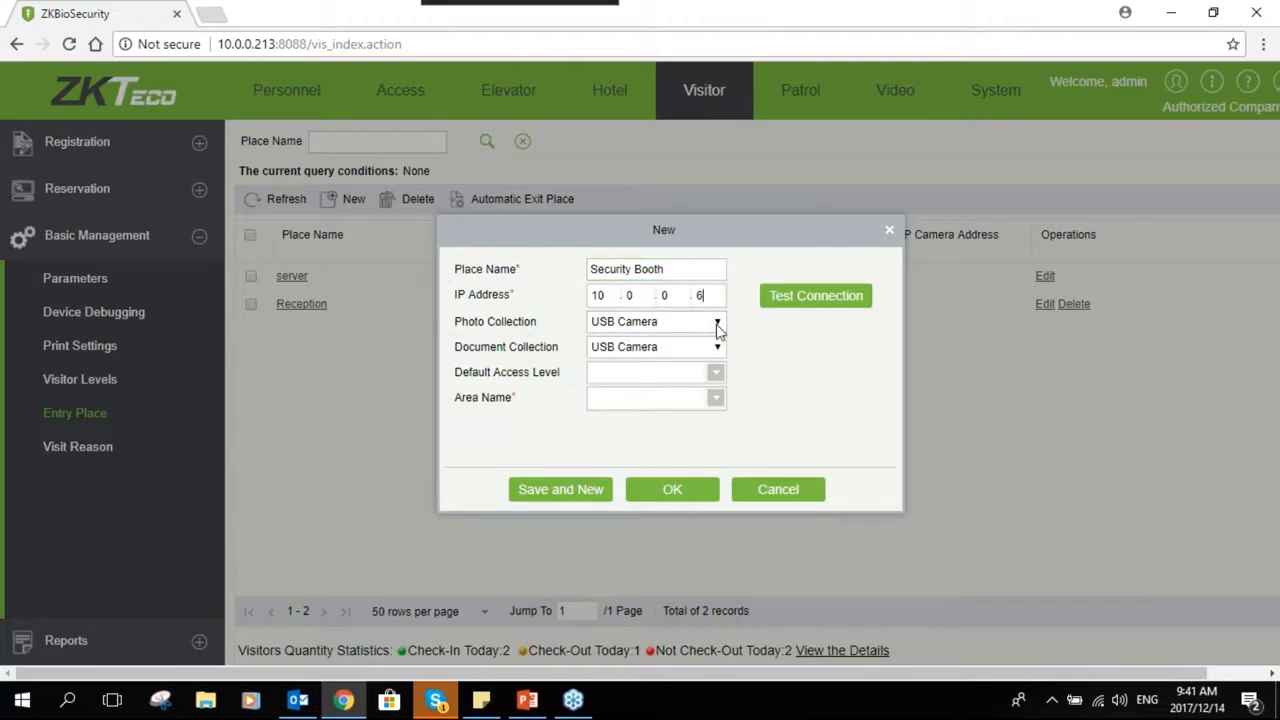
type("3")
left_click(777, 297)
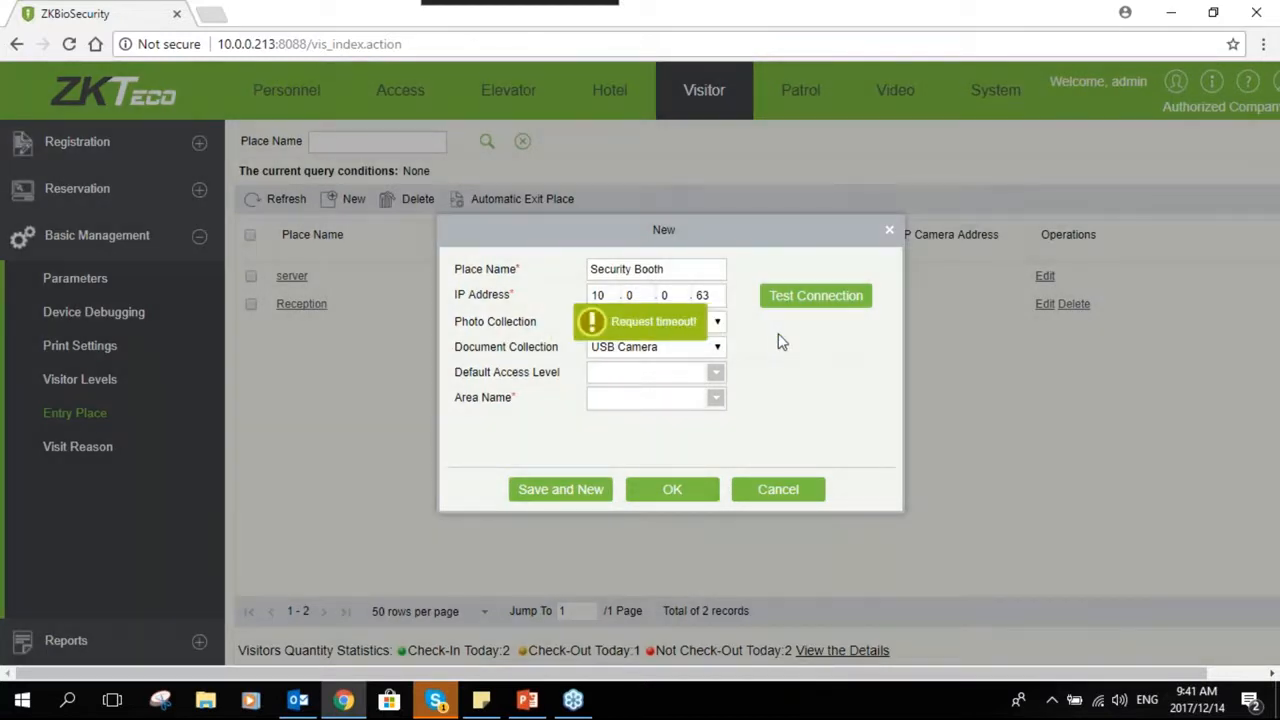
- Choose Area Name as the entry place's area, then cancel the new entry place dialog
double_click(703, 295)
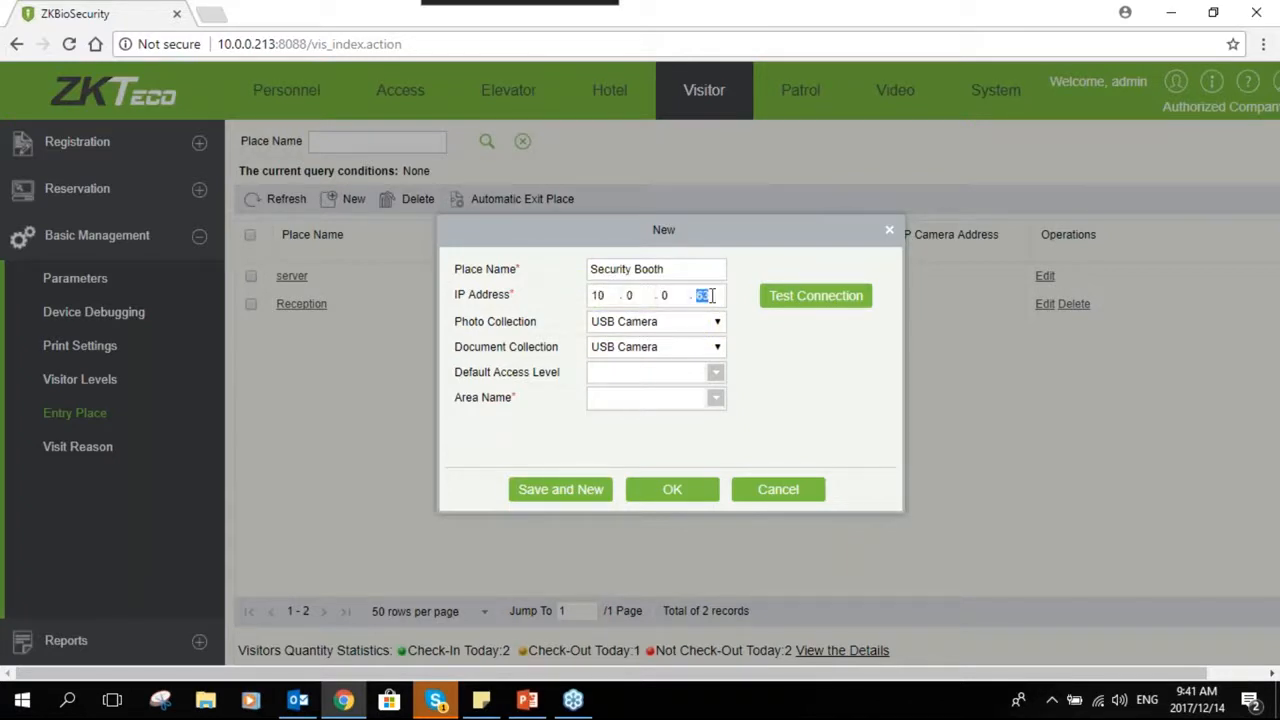
left_click(710, 302)
left_click(624, 330)
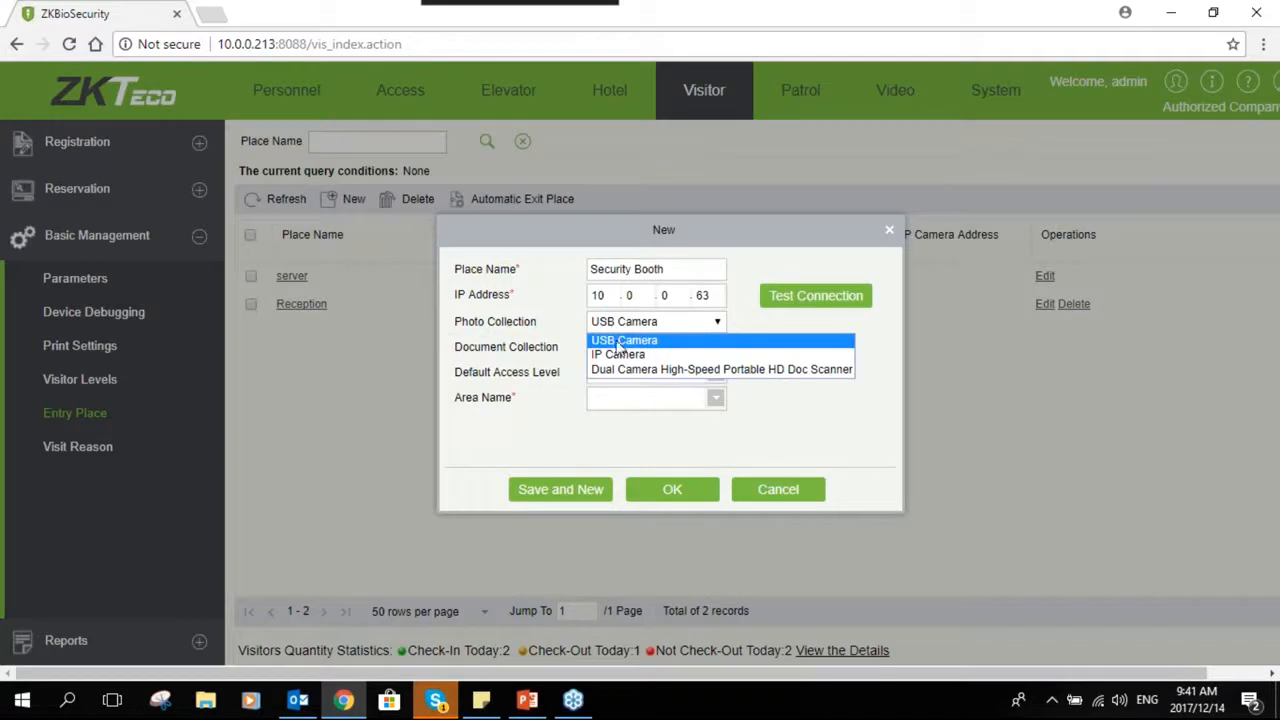
left_click(739, 331)
left_click(614, 397)
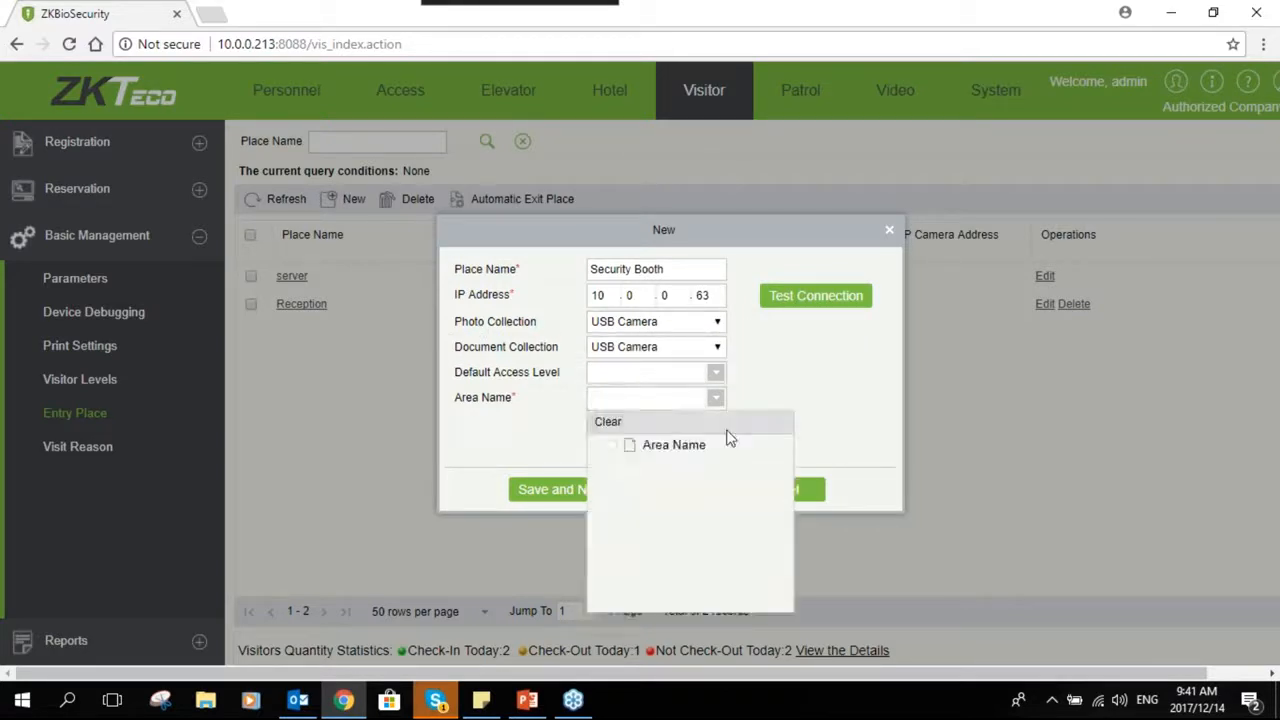
left_click(650, 446)
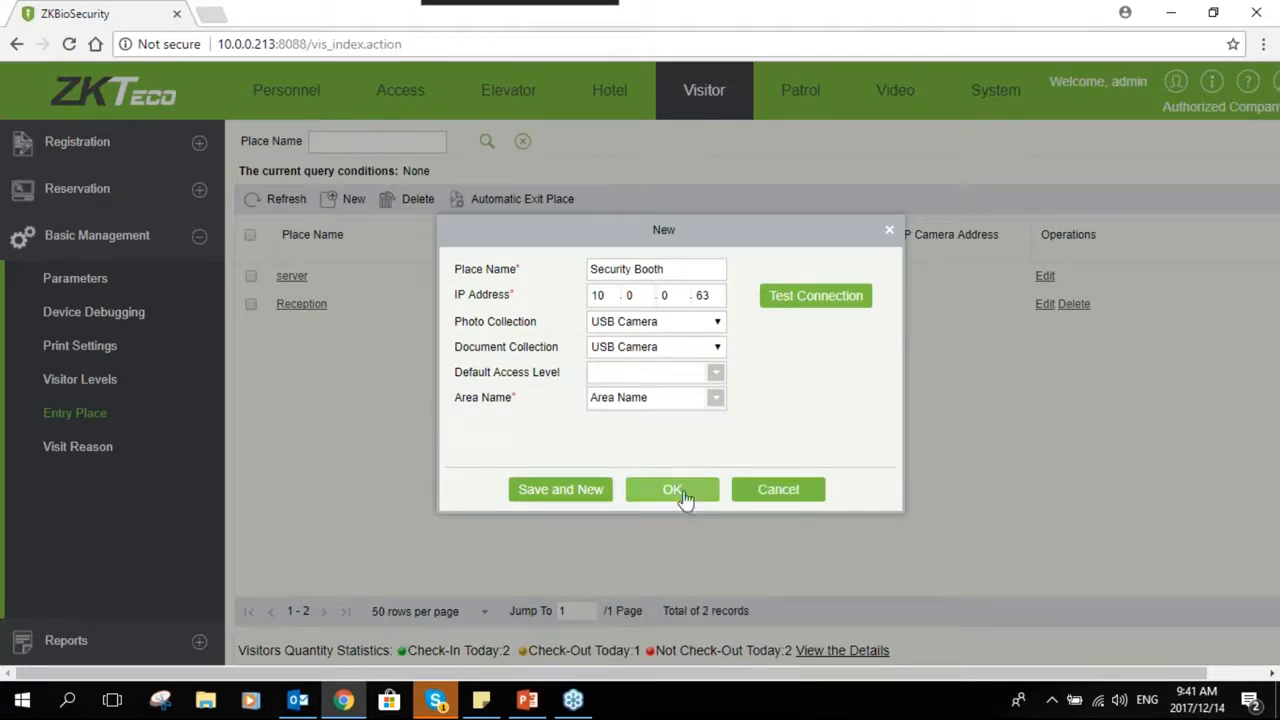
left_click(778, 491)
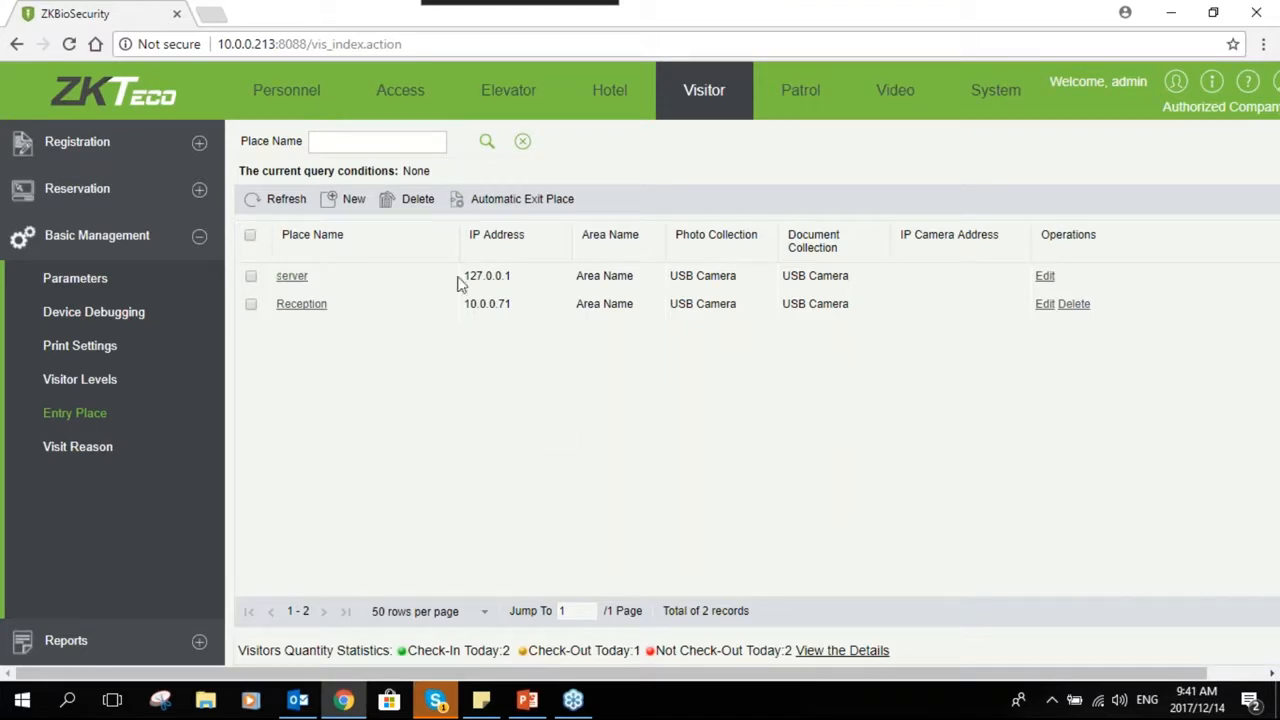
- Open Visit Reason and add a new visit reason named Delivery, then close the dialog
left_click(80, 449)
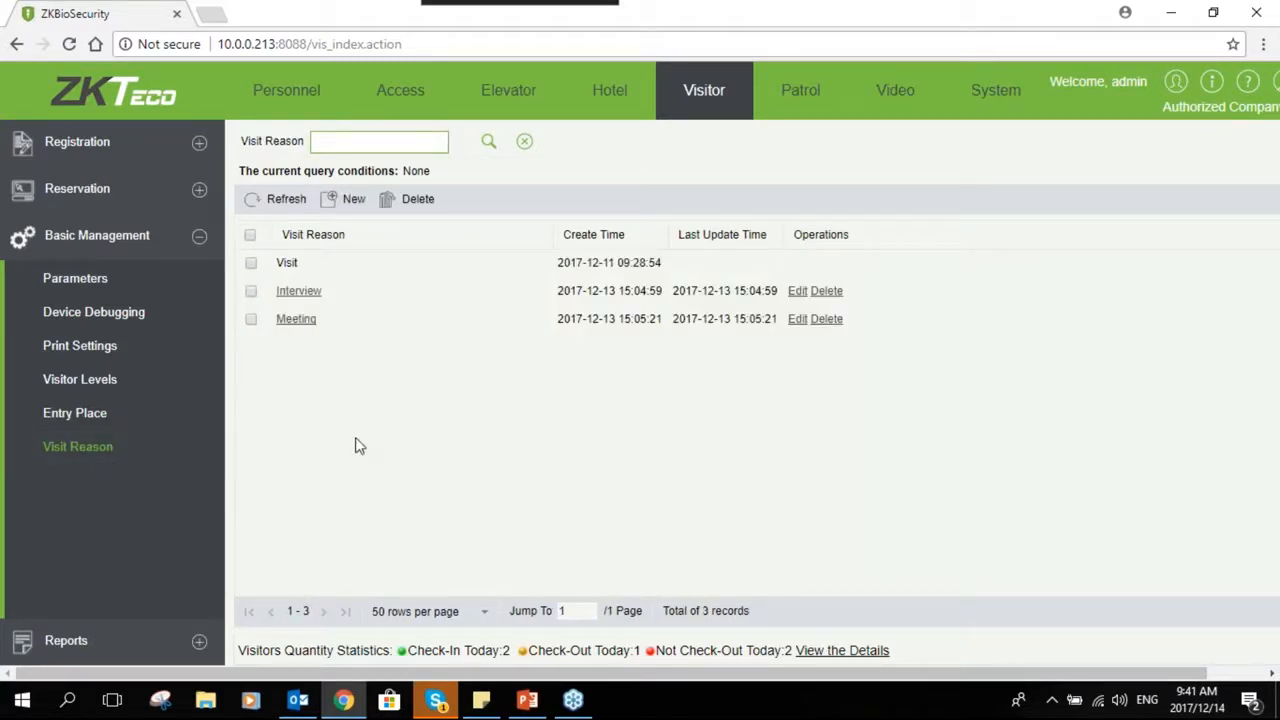
left_click(350, 199)
type("Del")
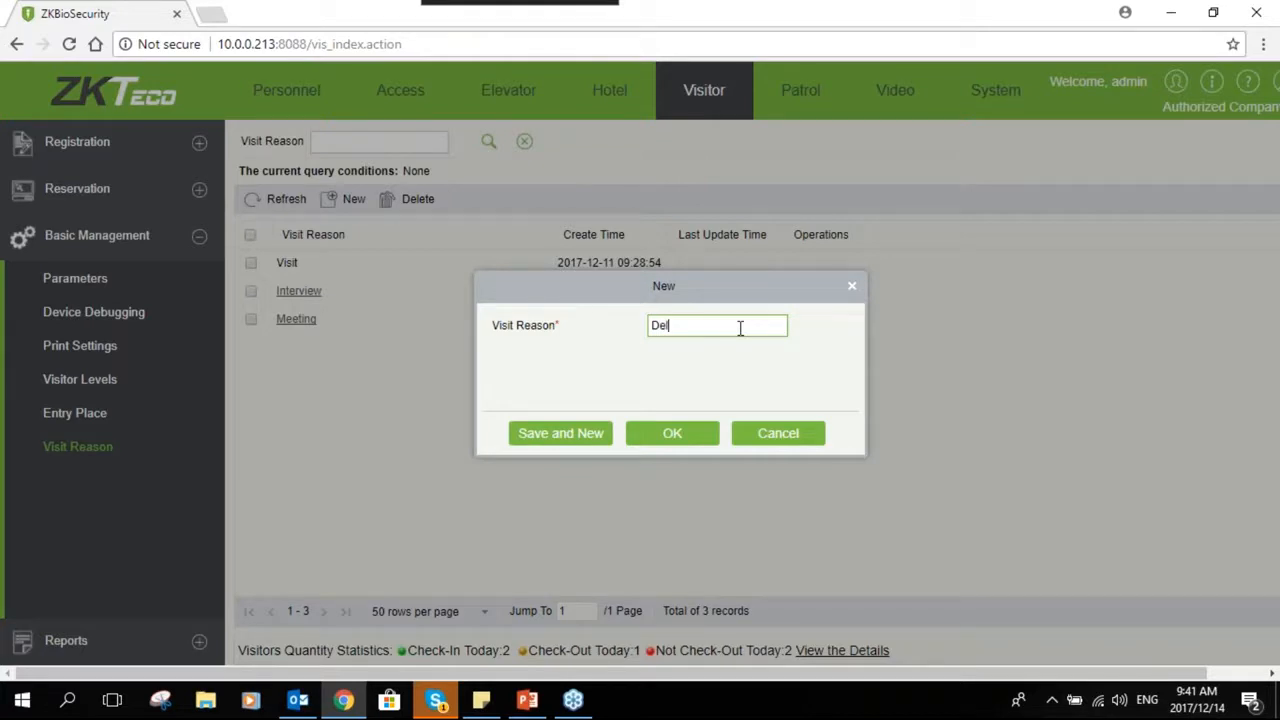
type("ivery")
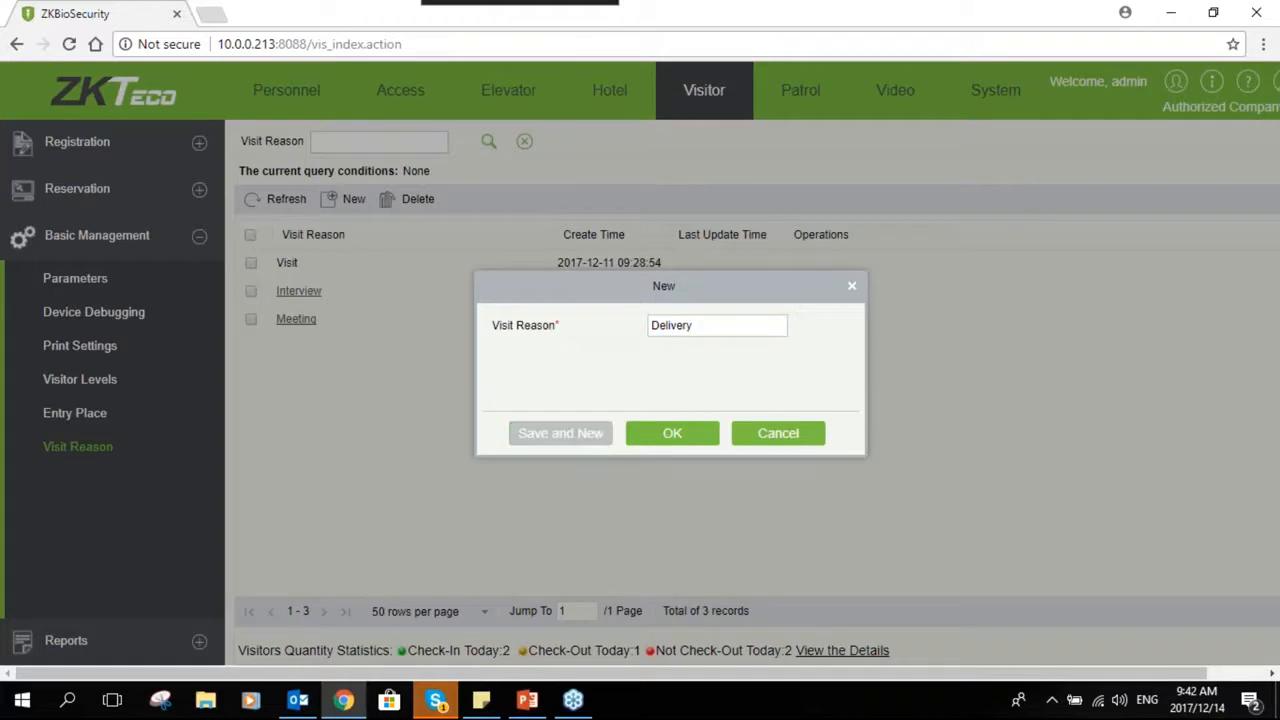
left_click(560, 433)
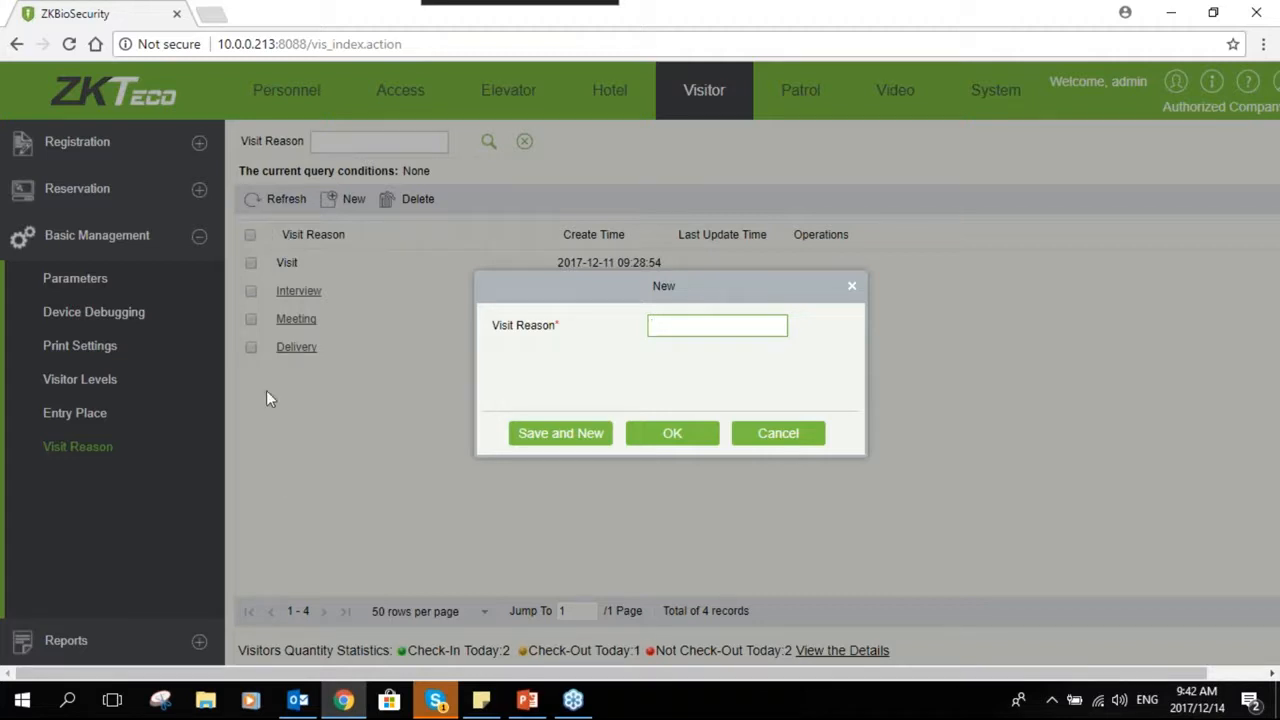
left_click(794, 437)
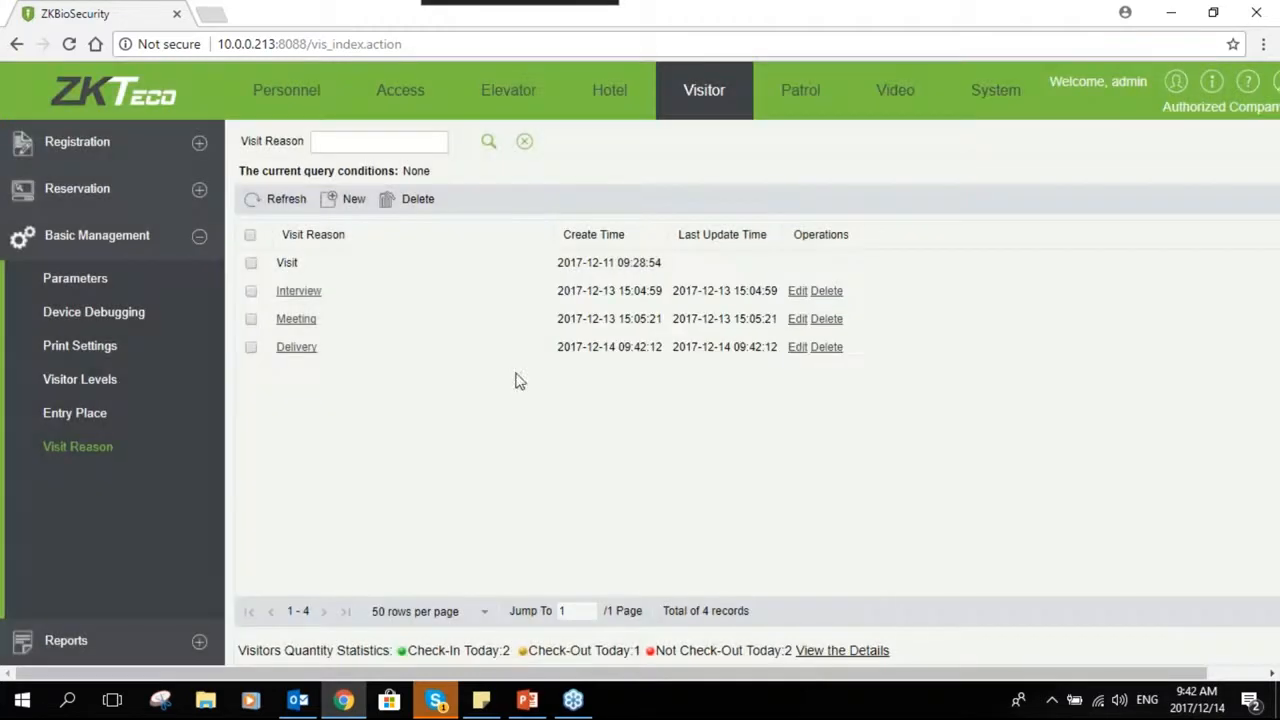
left_click(200, 645)
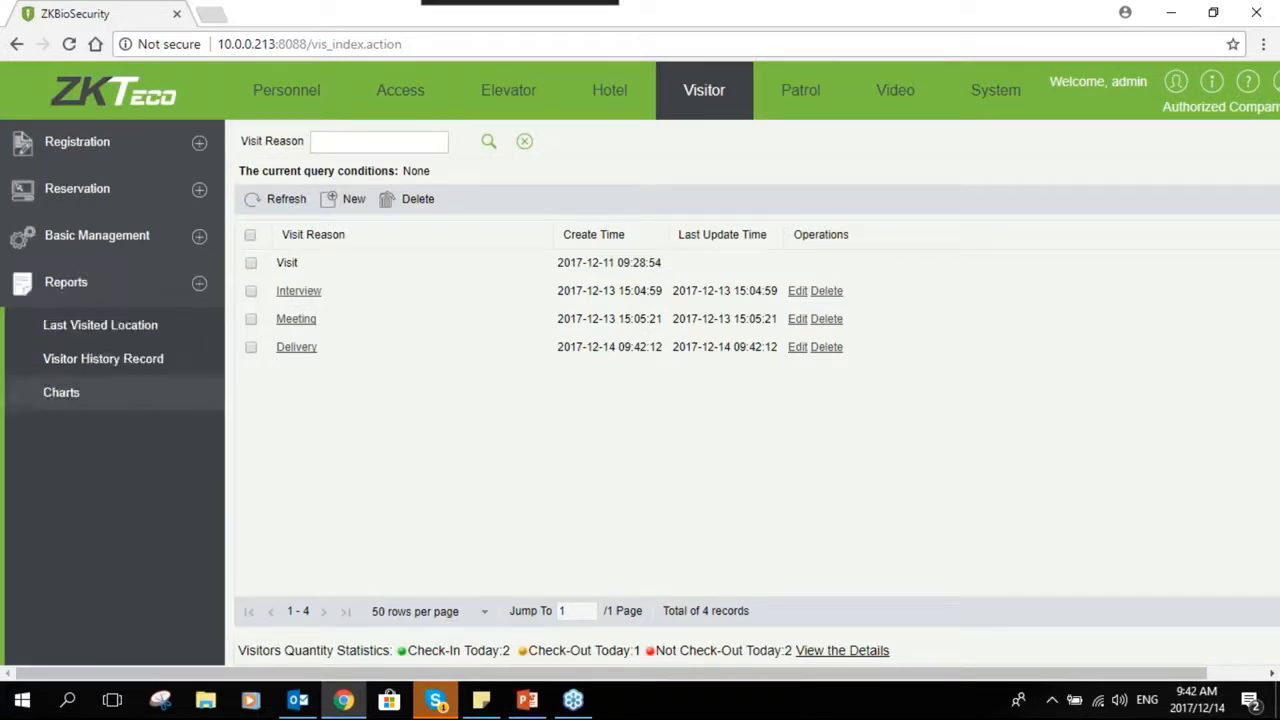
left_click(122, 338)
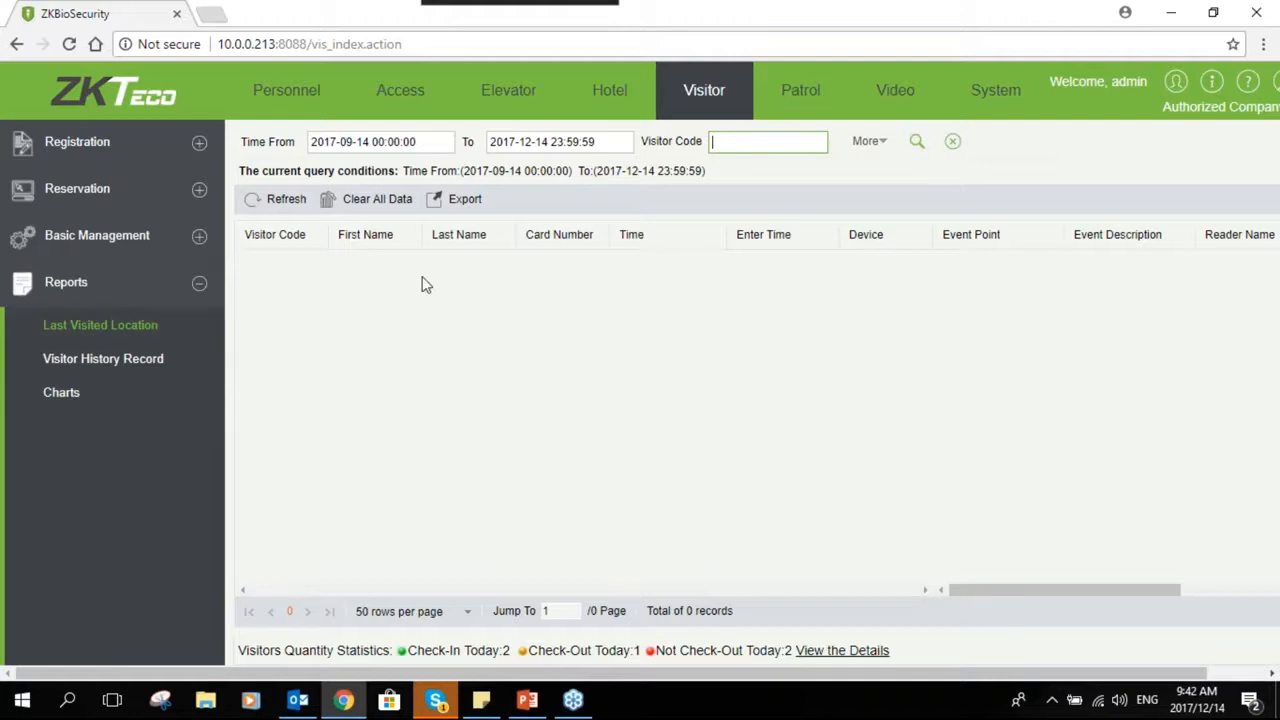
left_click(285, 202)
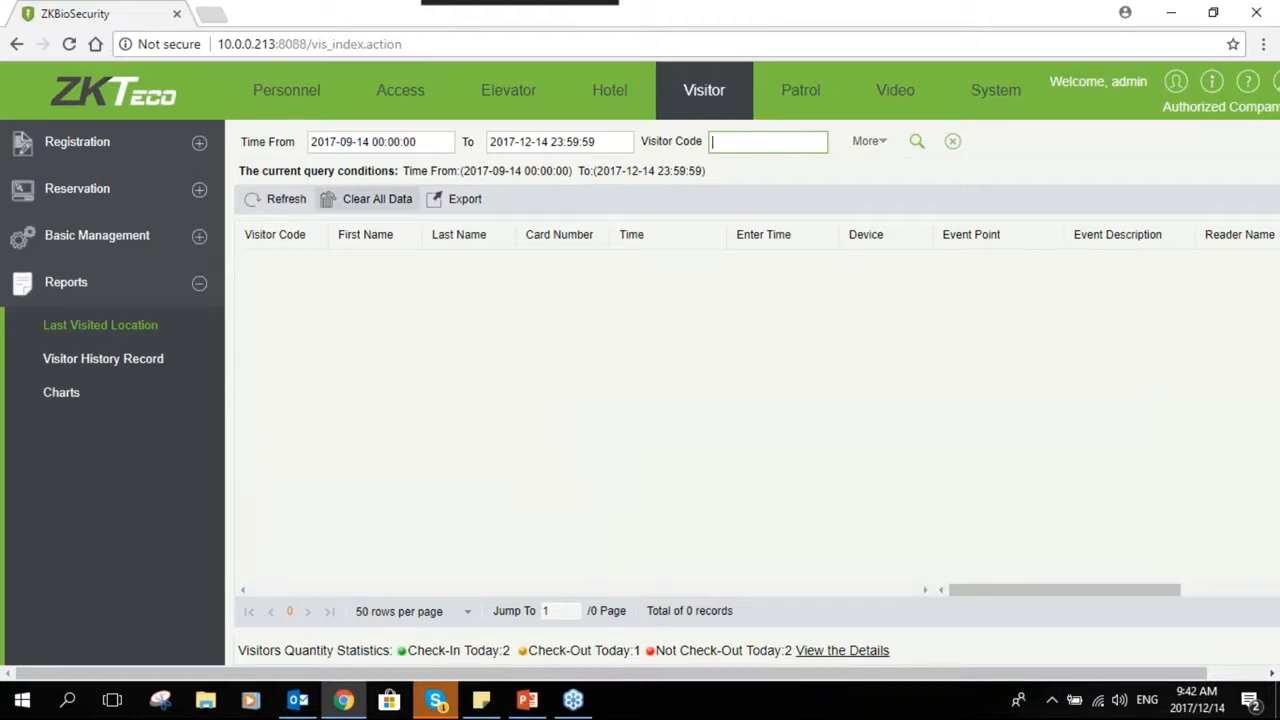
left_click(420, 141)
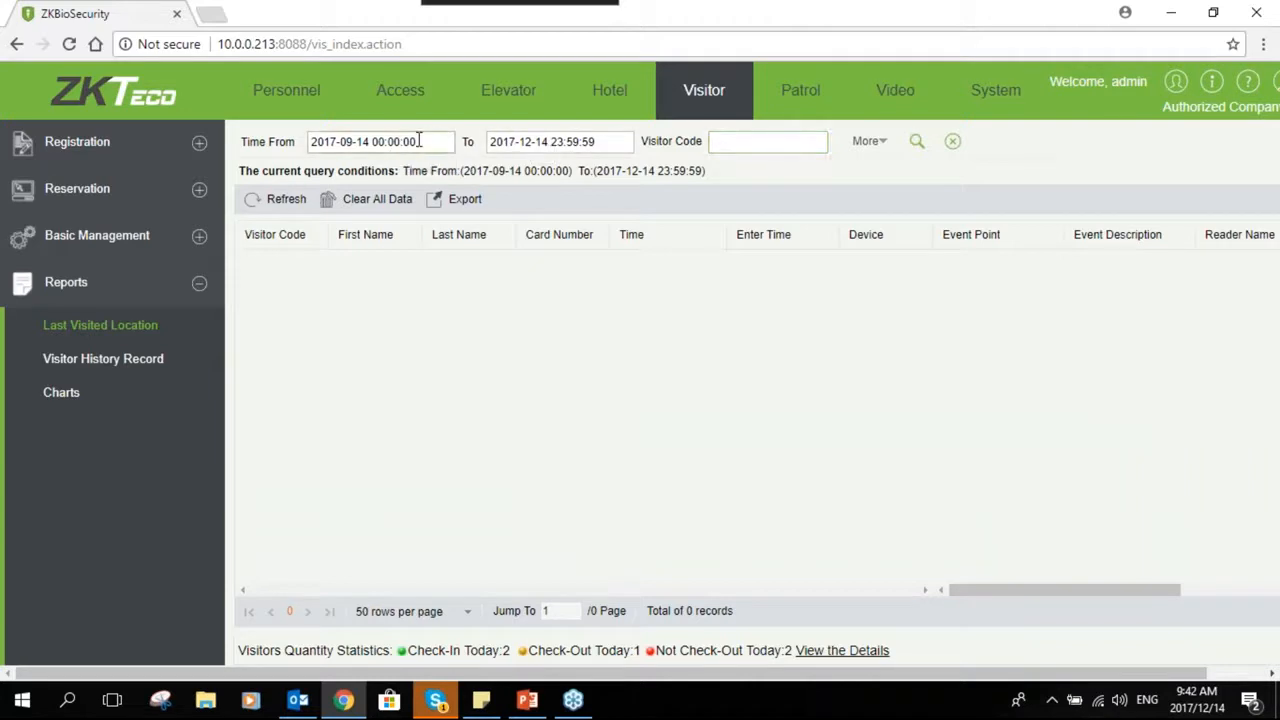
left_click(360, 266)
left_click(915, 142)
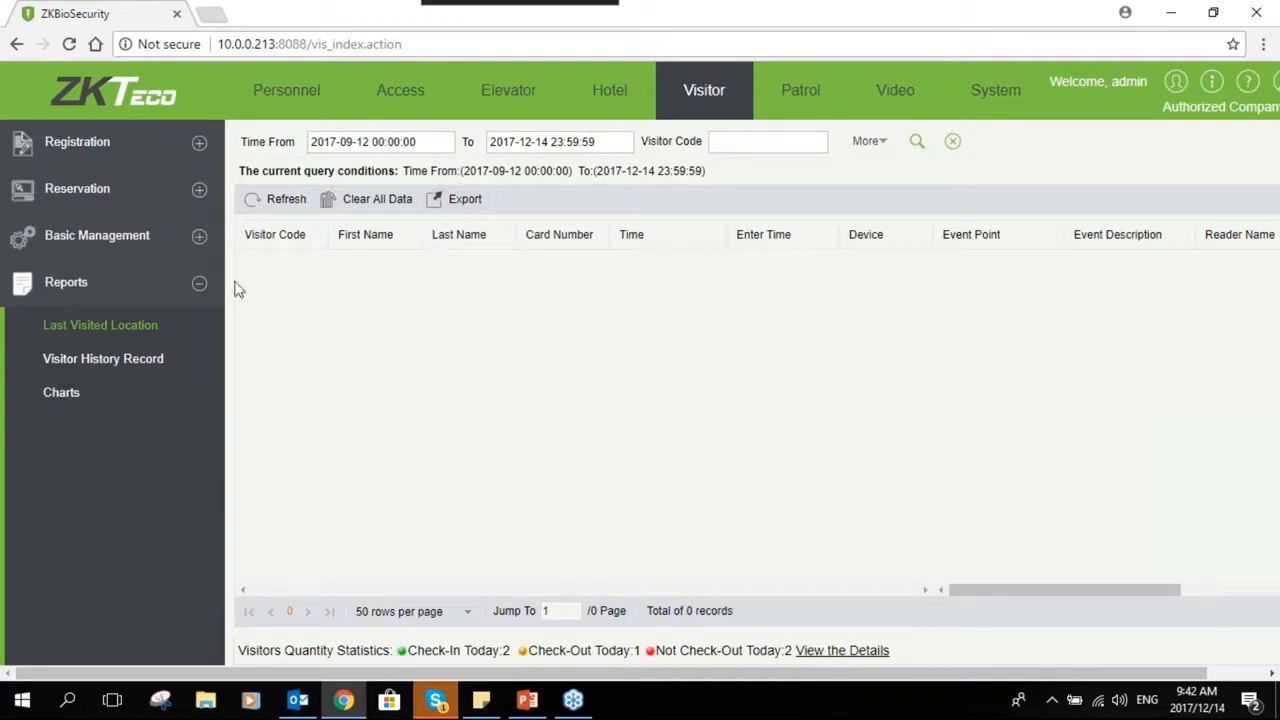
- Open Visitor History Record, review the export file type options, and cancel the export
left_click(100, 366)
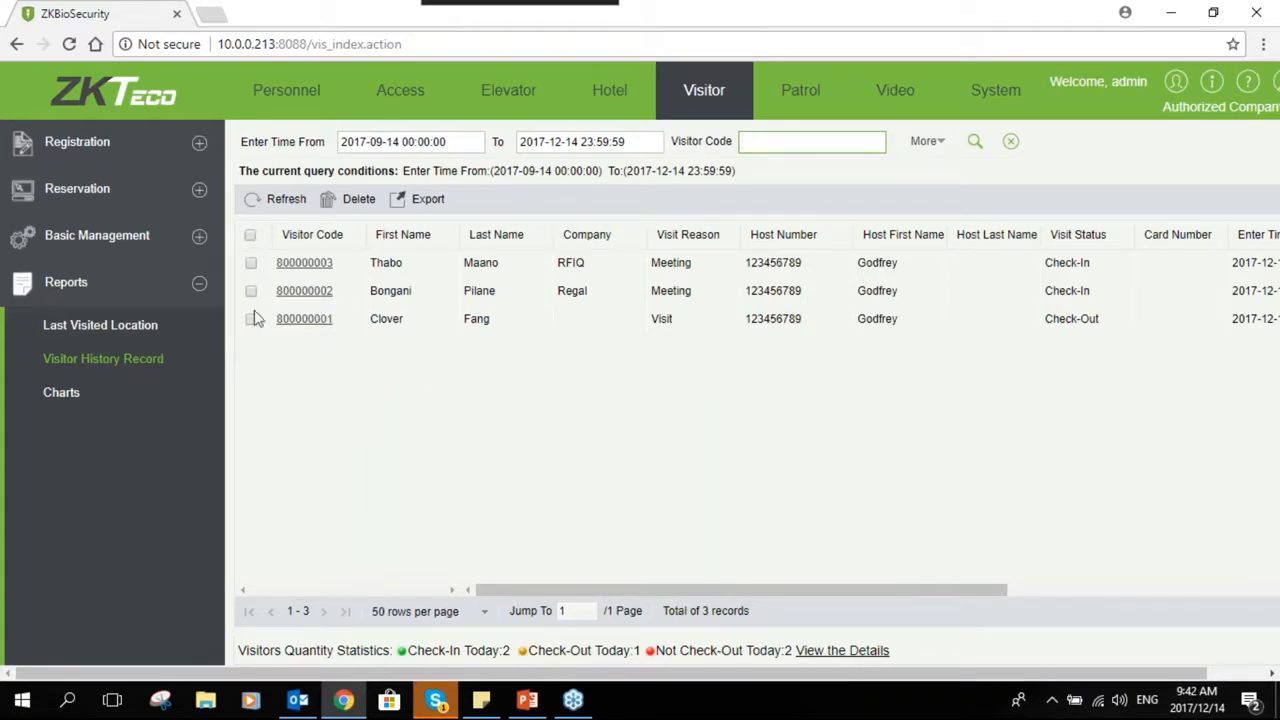
left_click(418, 200)
left_click(668, 300)
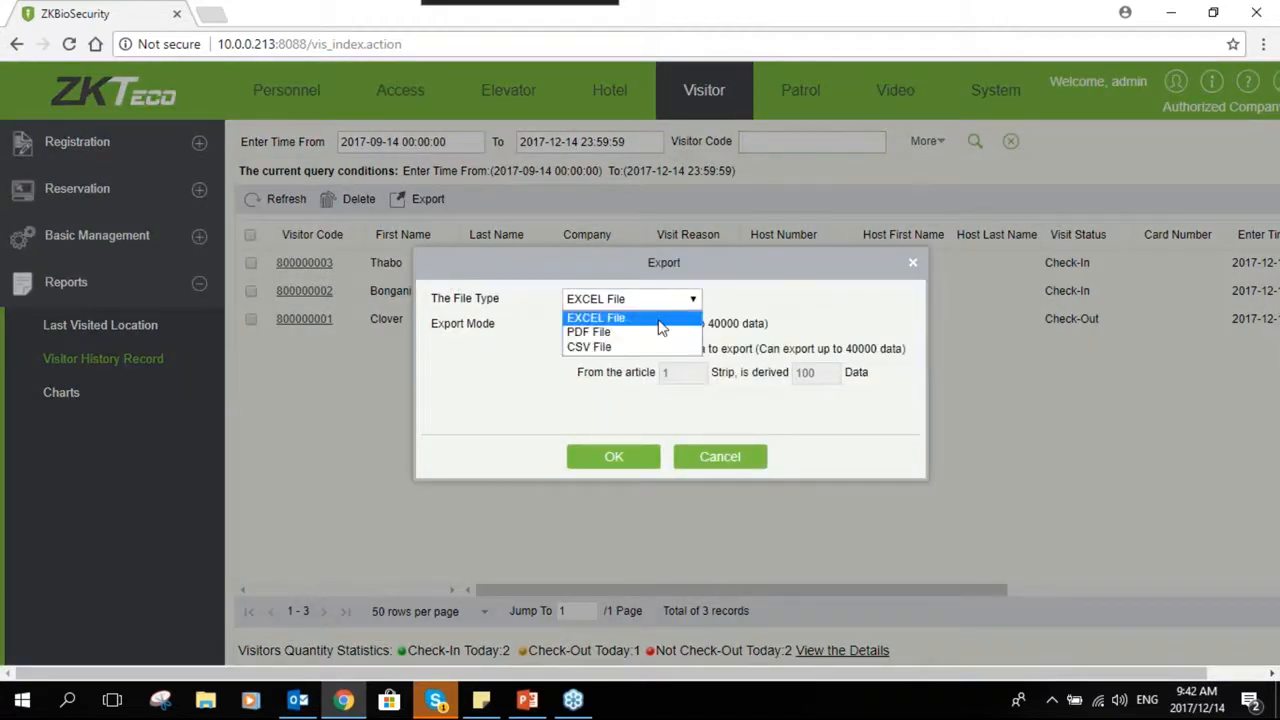
left_click(722, 450)
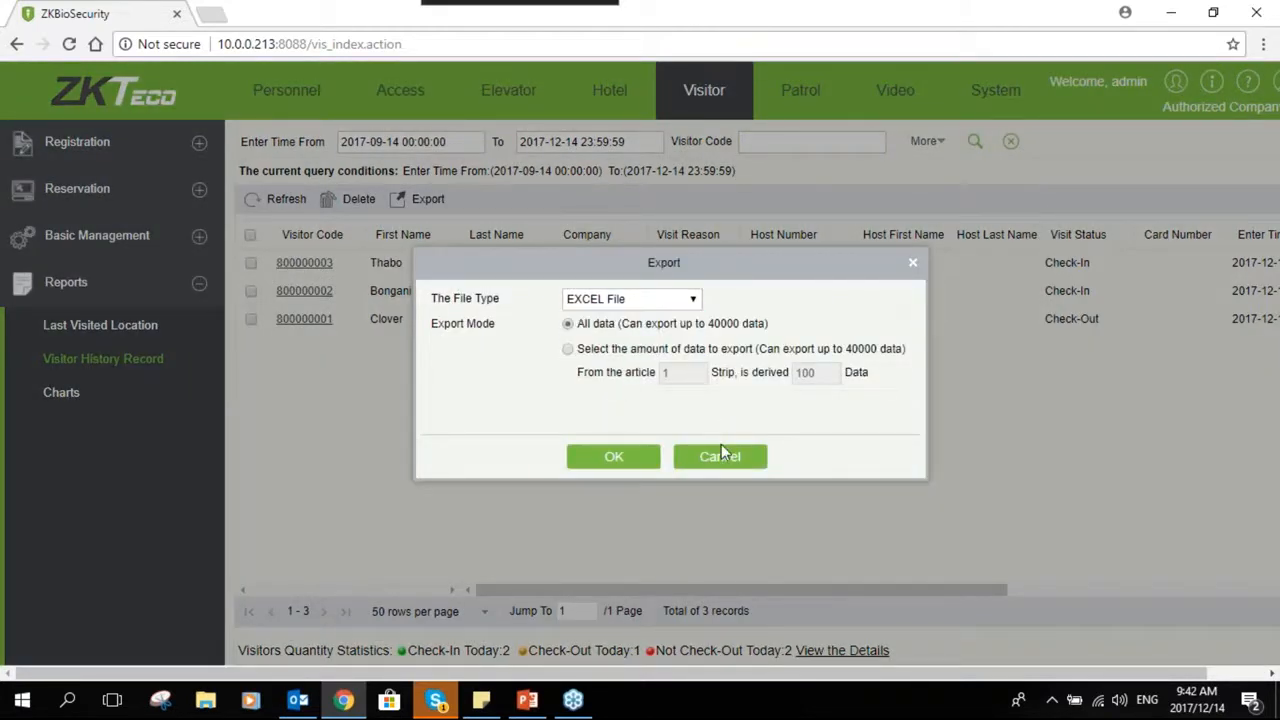
left_click(720, 455)
- Open the visitor Charts report and scroll through the flow, trend and respondent charts
left_click(106, 400)
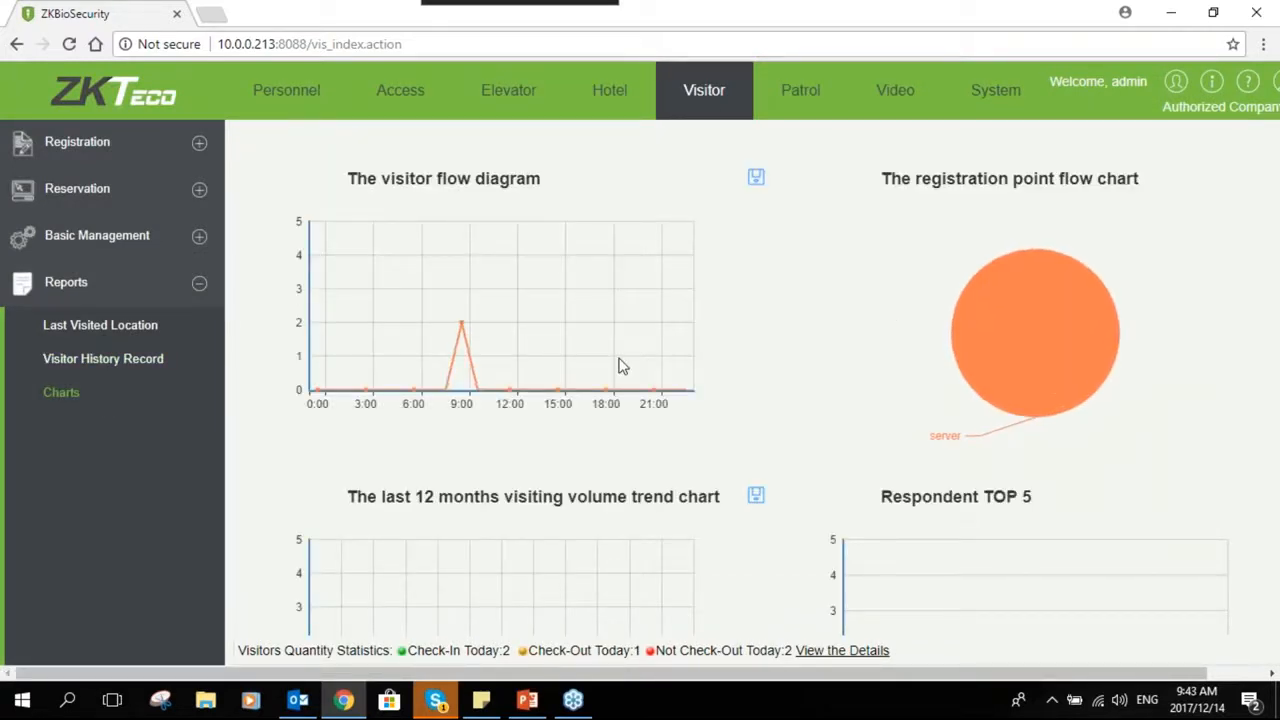
mouse_move(1090, 265)
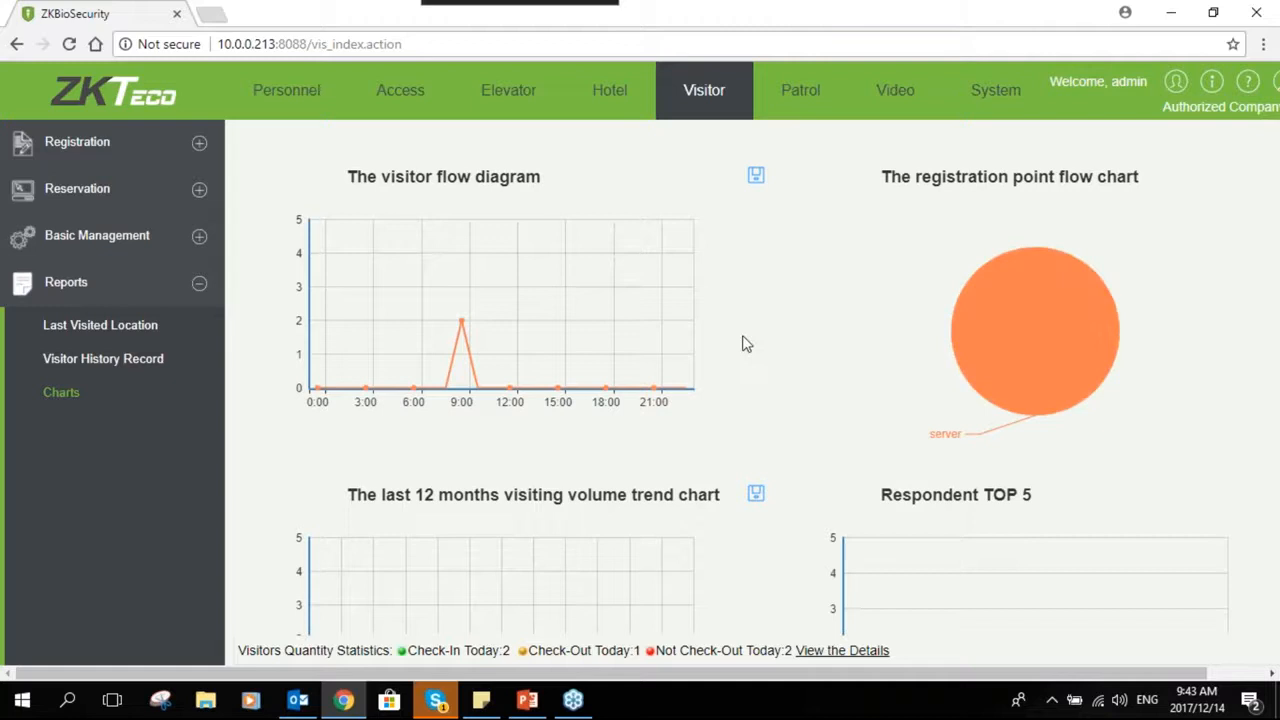
scroll(743, 344, "down", 1)
scroll(506, 354, "up", 1)
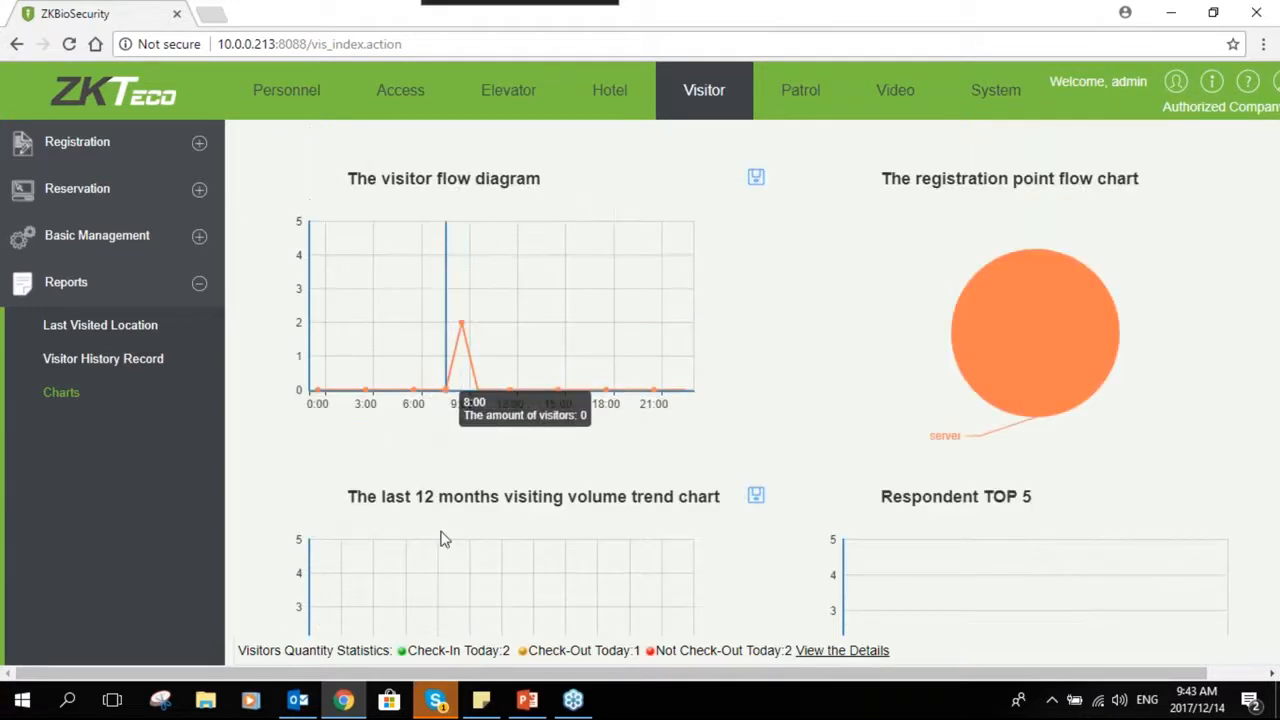
scroll(512, 535, "down", 1)
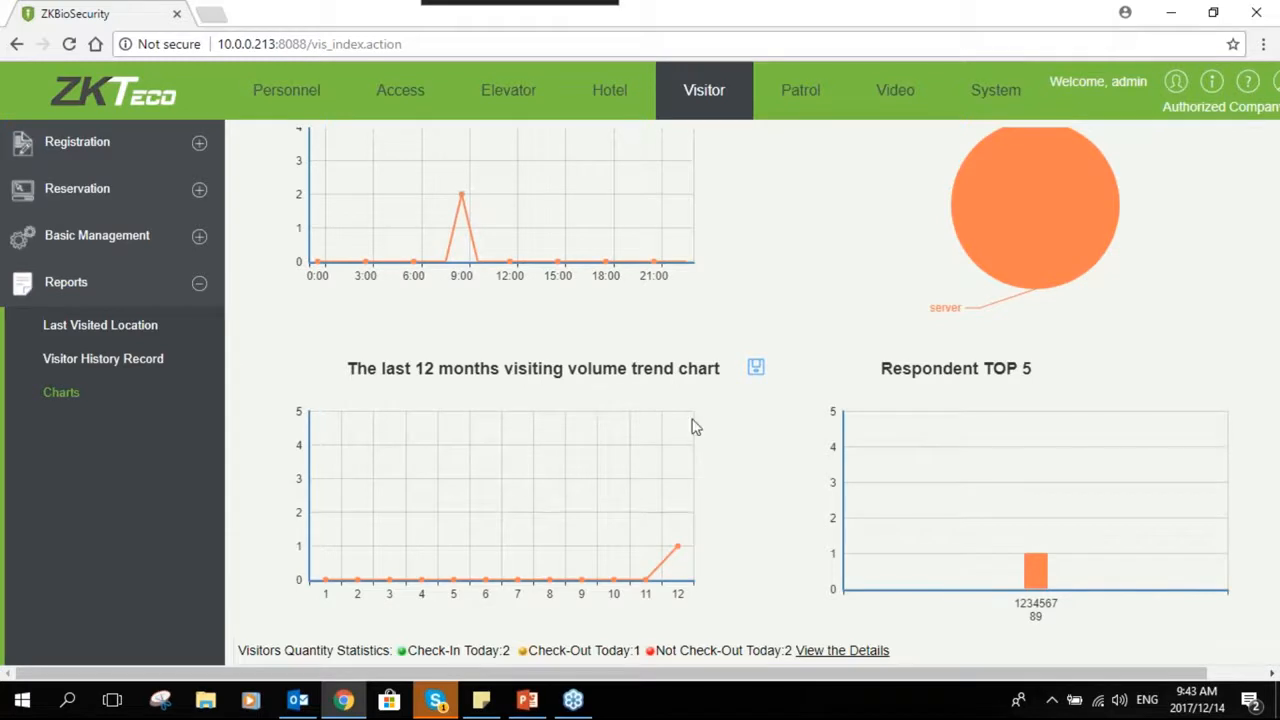
scroll(460, 350, "up", 1)
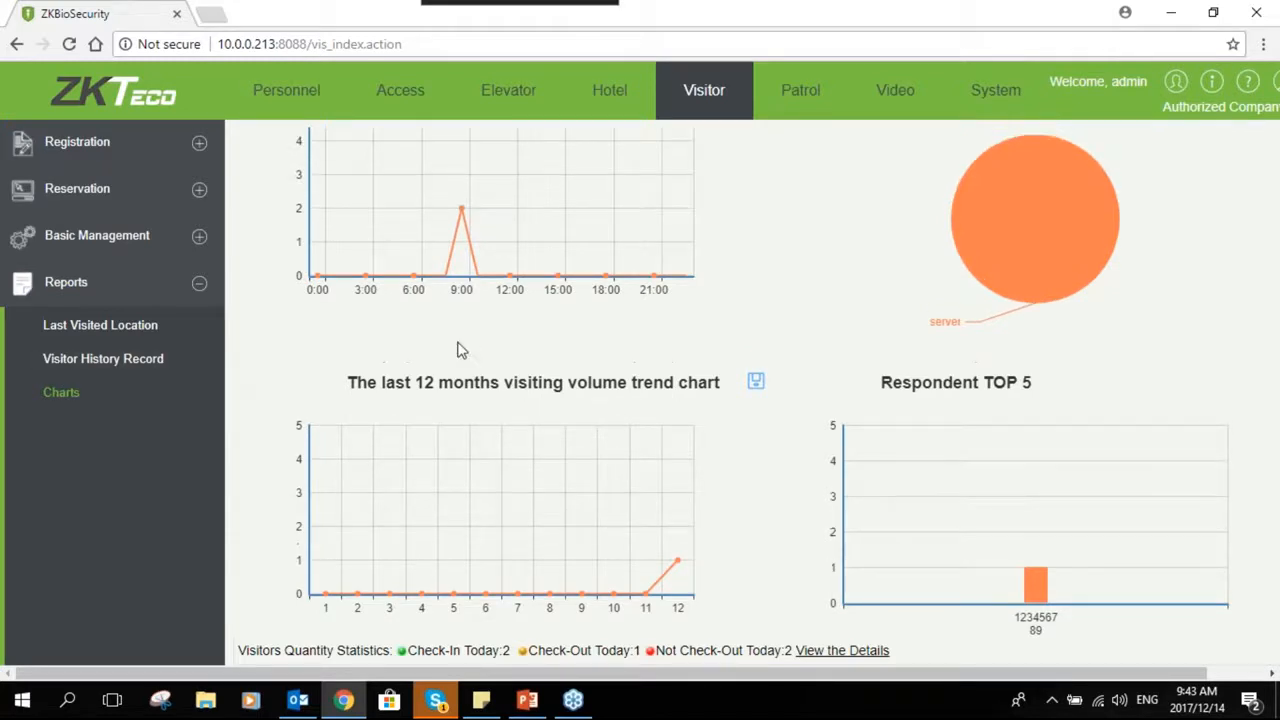
scroll(460, 350, "up", 1)
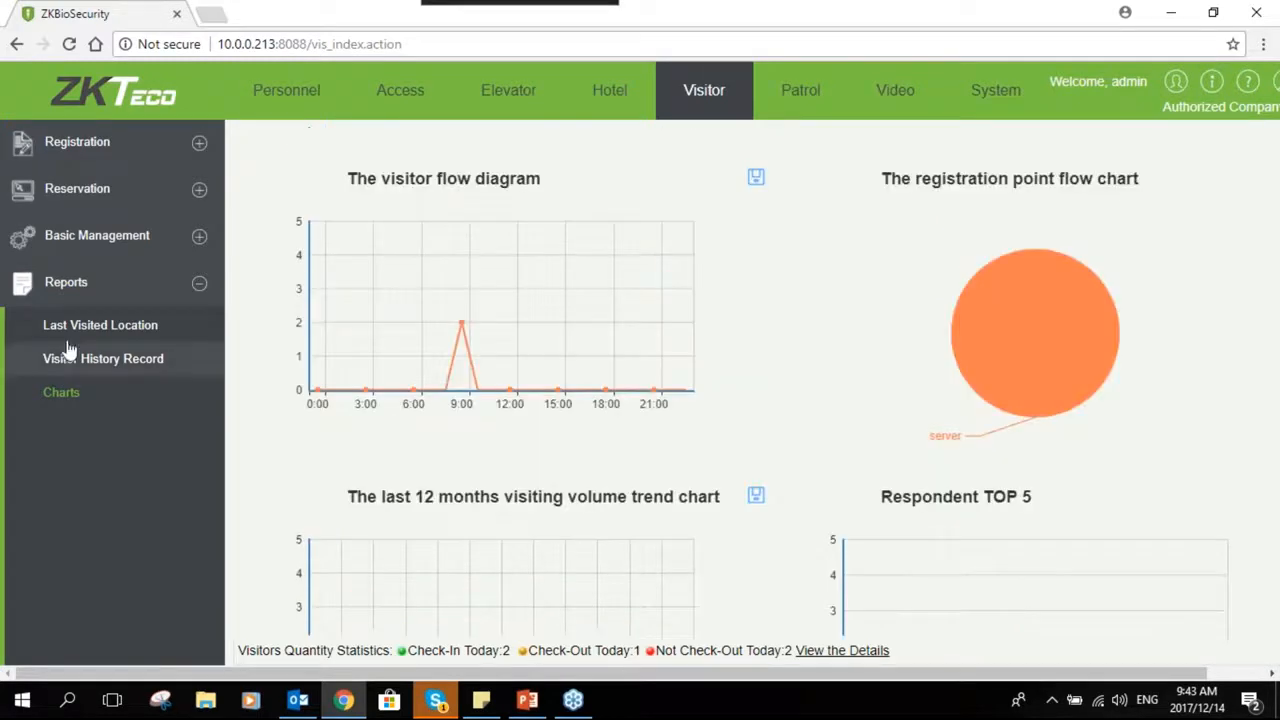
left_click(200, 286)
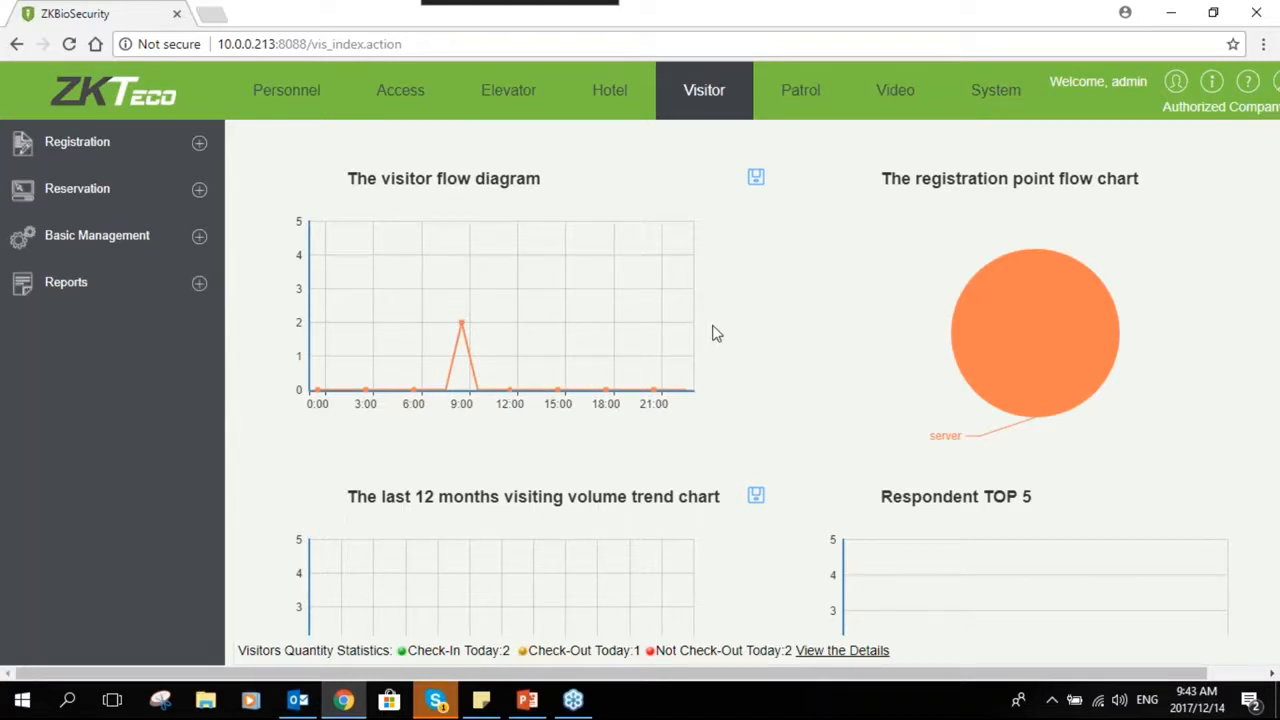
- In the Patrol module's device list, try to delete both listed devices
left_click(778, 106)
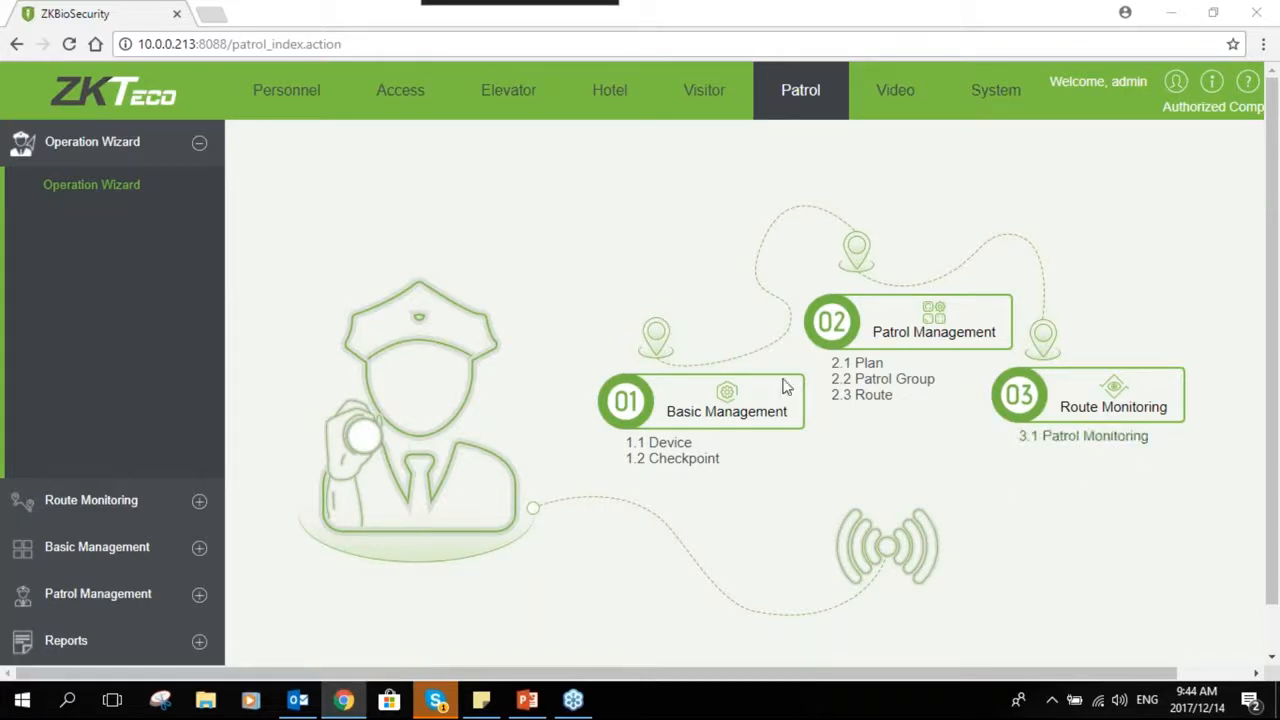
left_click(205, 500)
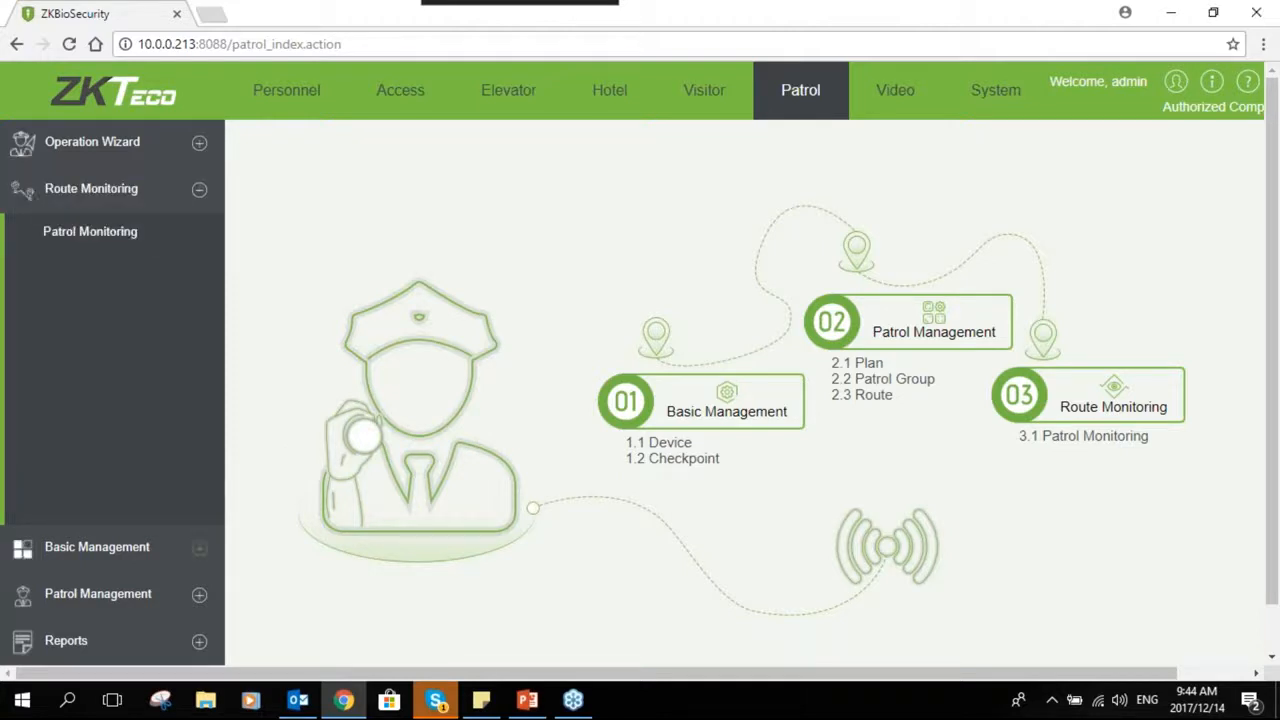
left_click(199, 547)
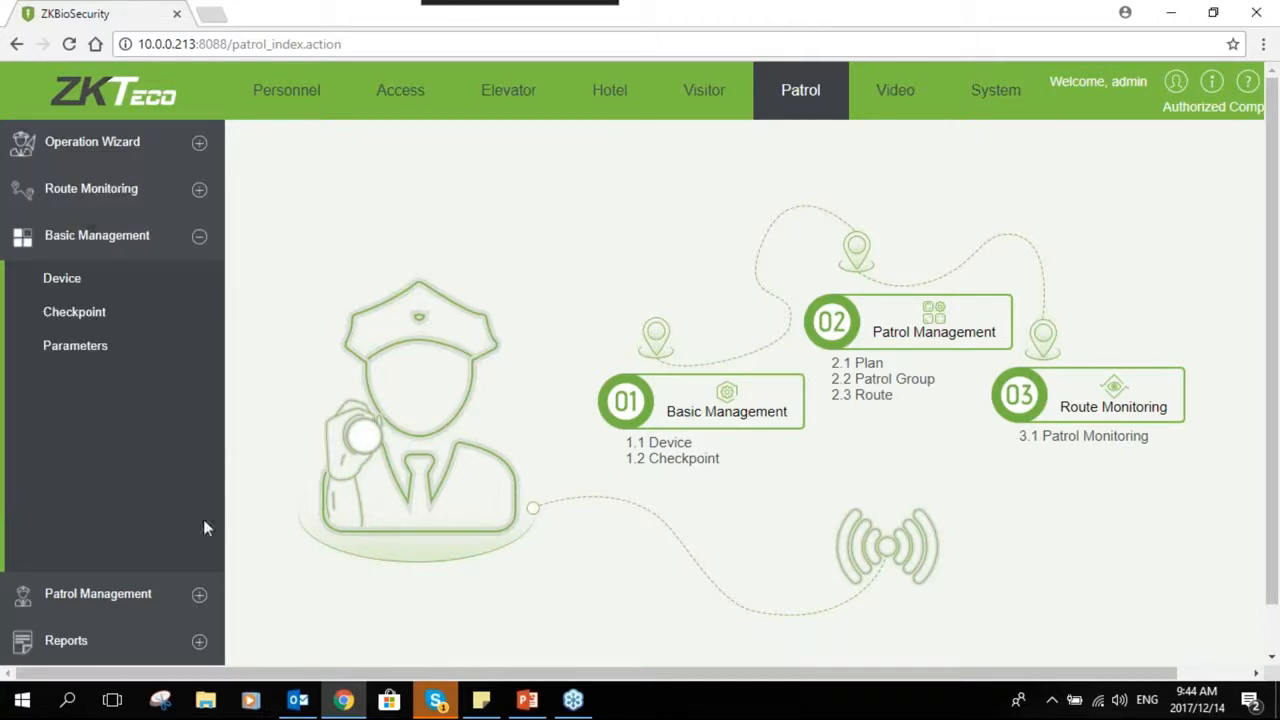
left_click(141, 288)
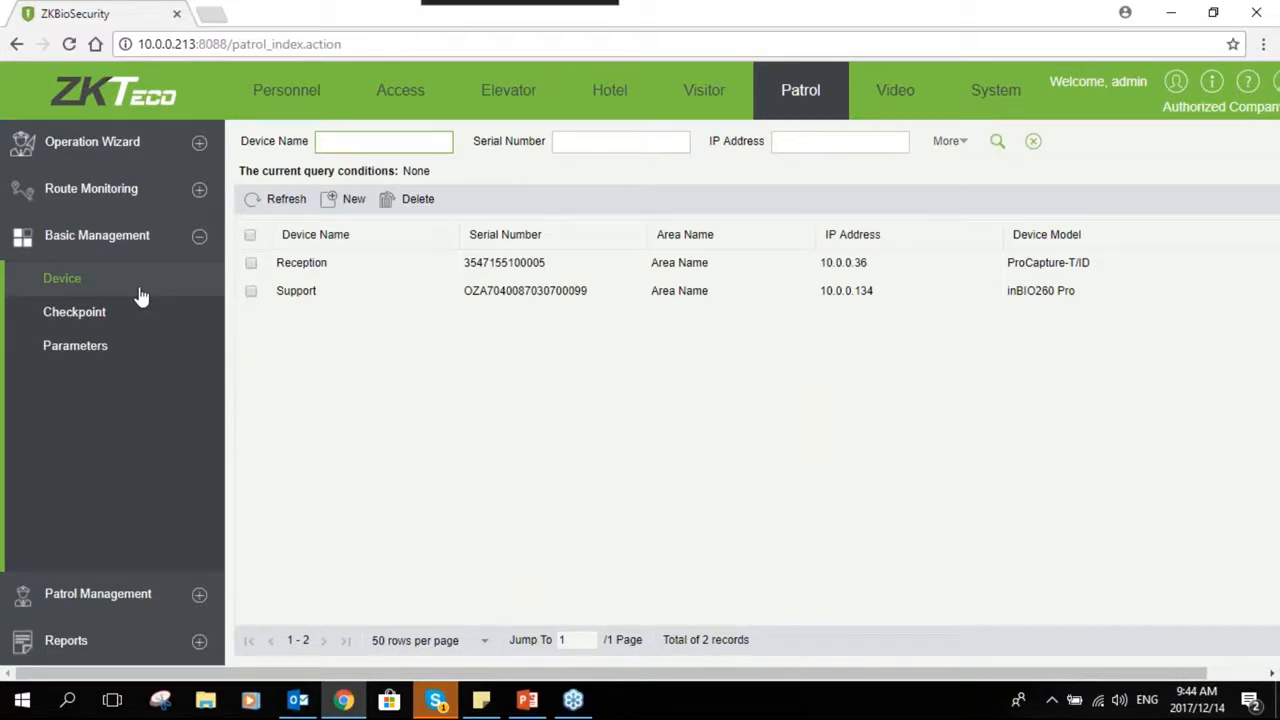
left_click(250, 236)
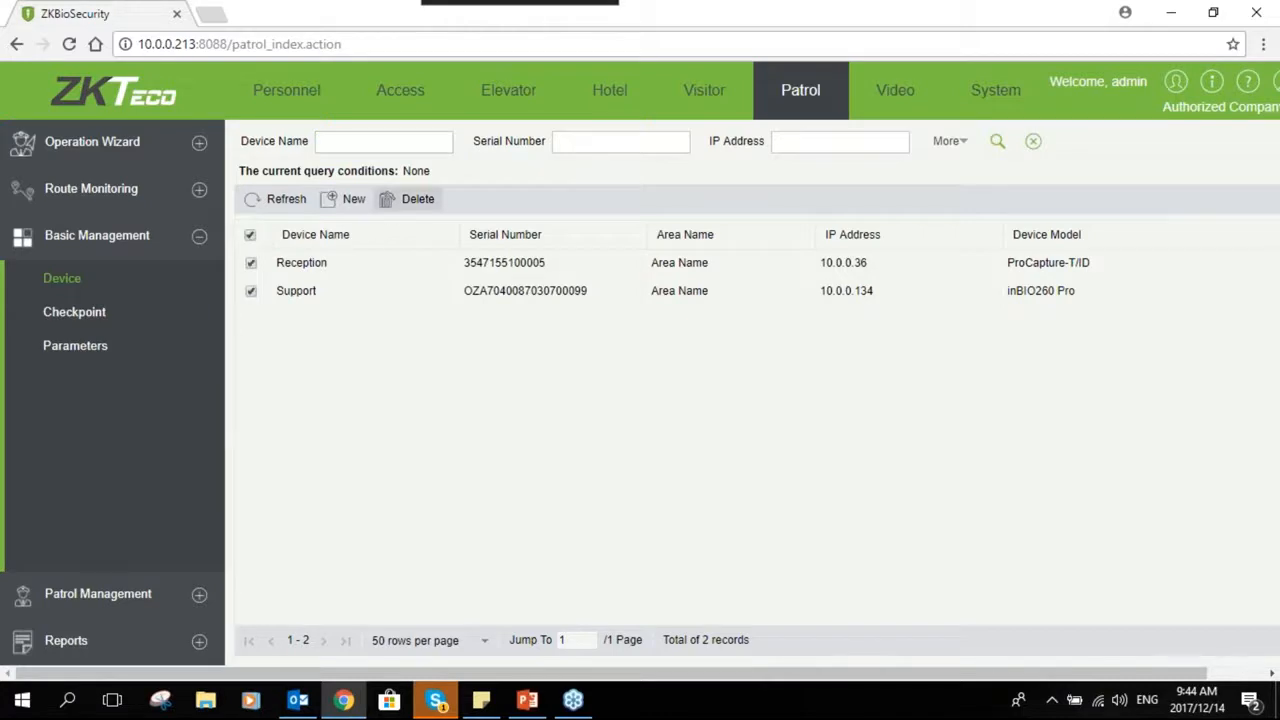
left_click(410, 200)
left_click(578, 408)
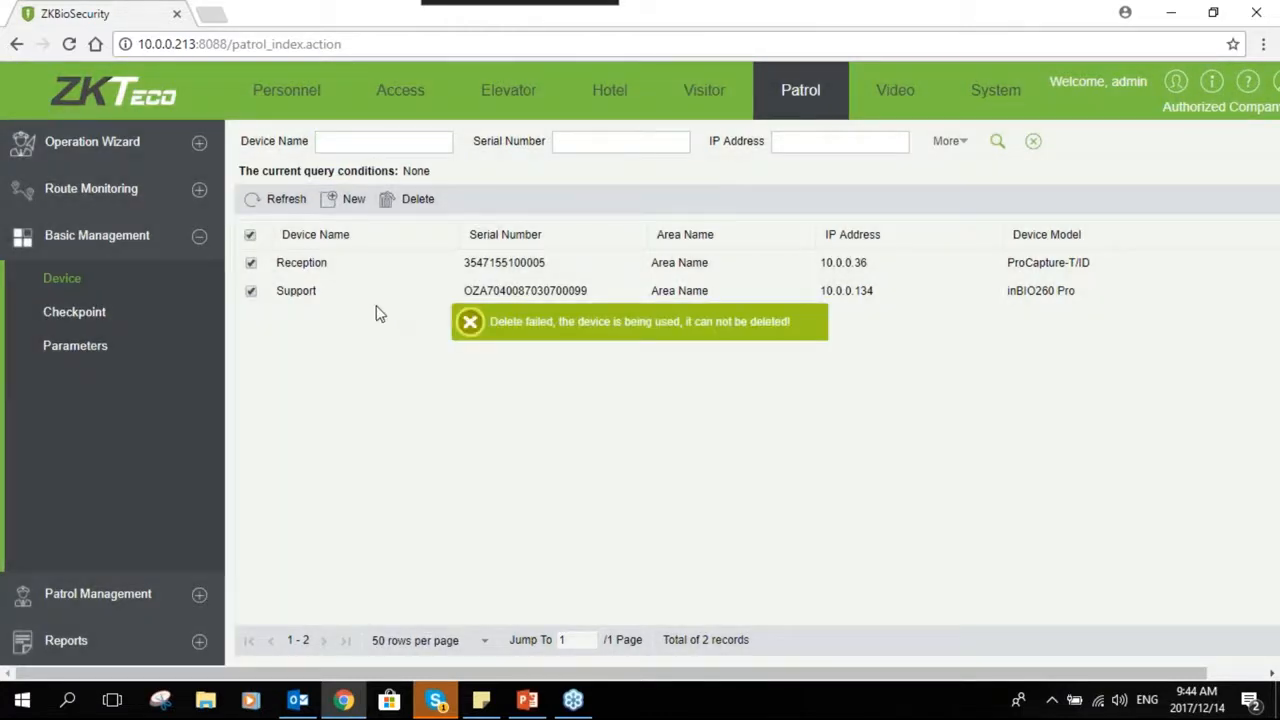
- Clear both device selections and open the Access module in a new browser tab
left_click(251, 292)
left_click(252, 264)
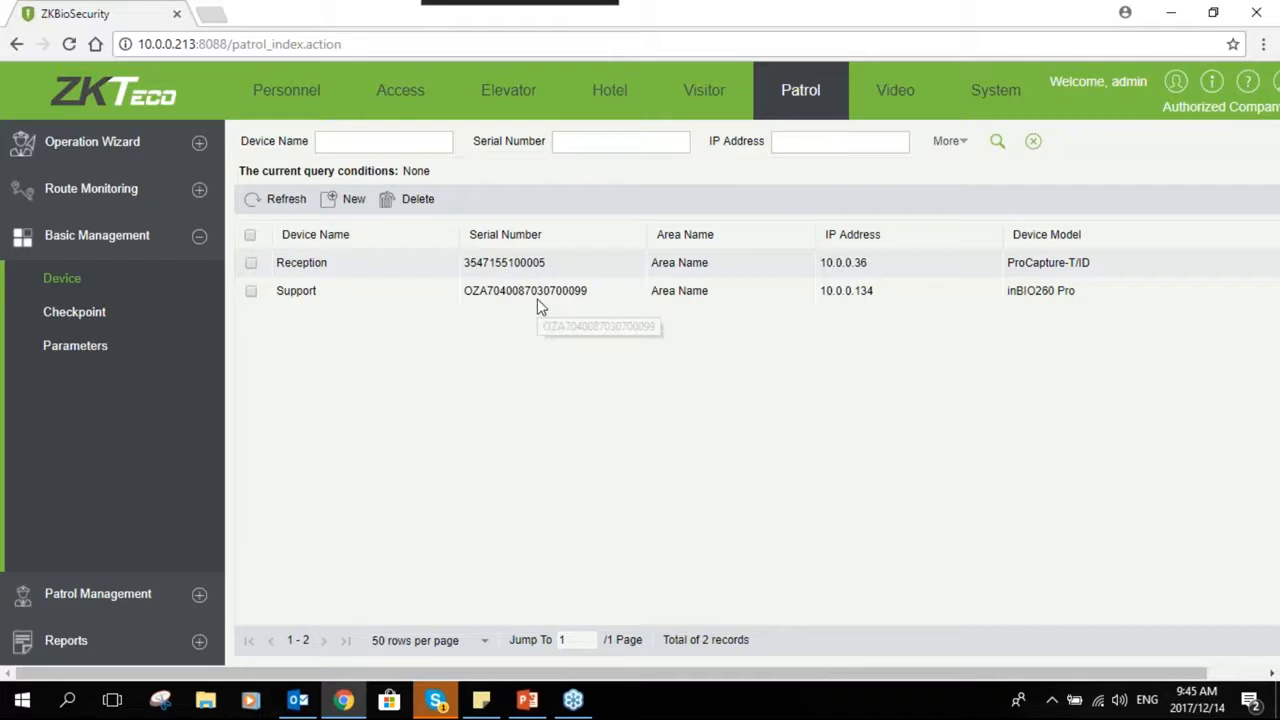
right_click(389, 91)
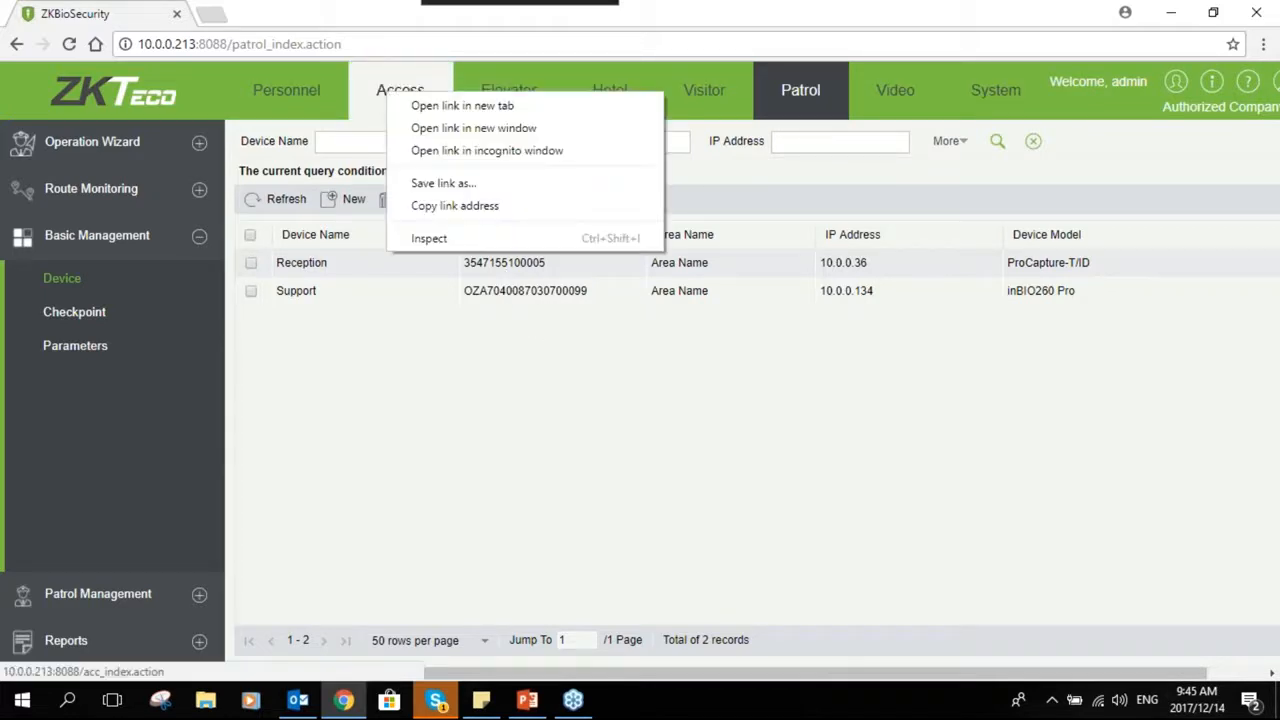
left_click(462, 105)
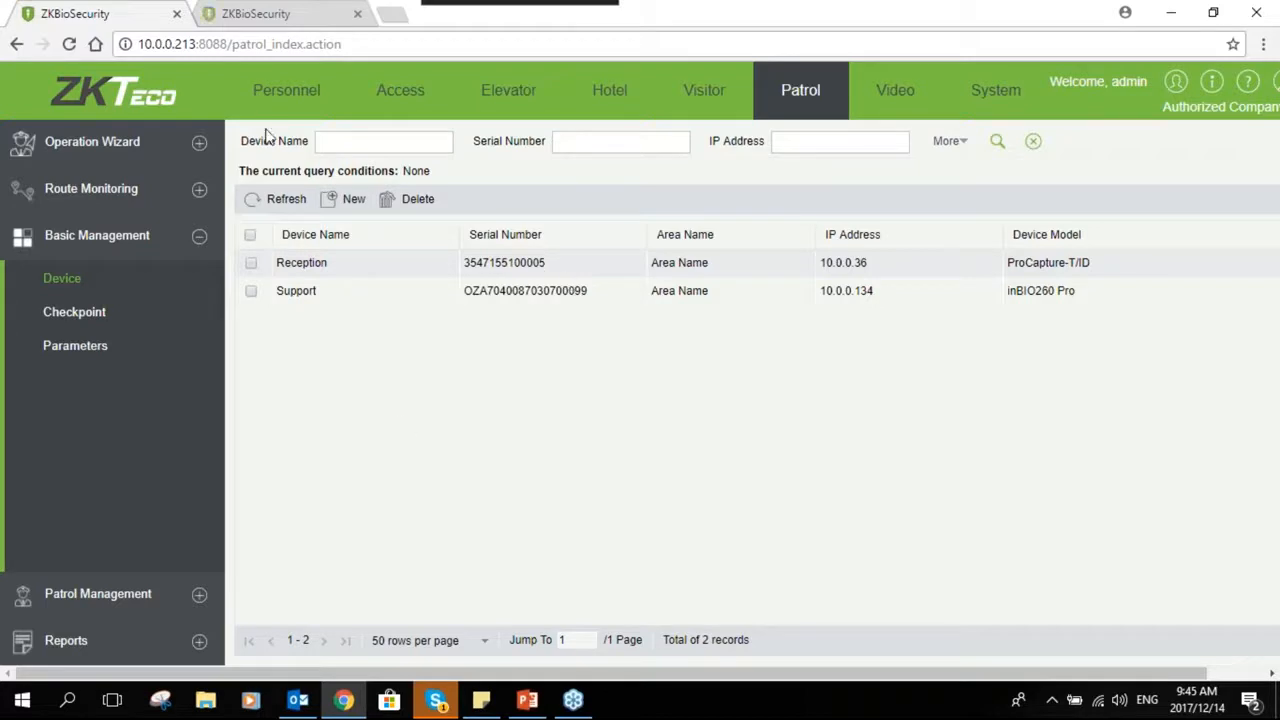
left_click(255, 16)
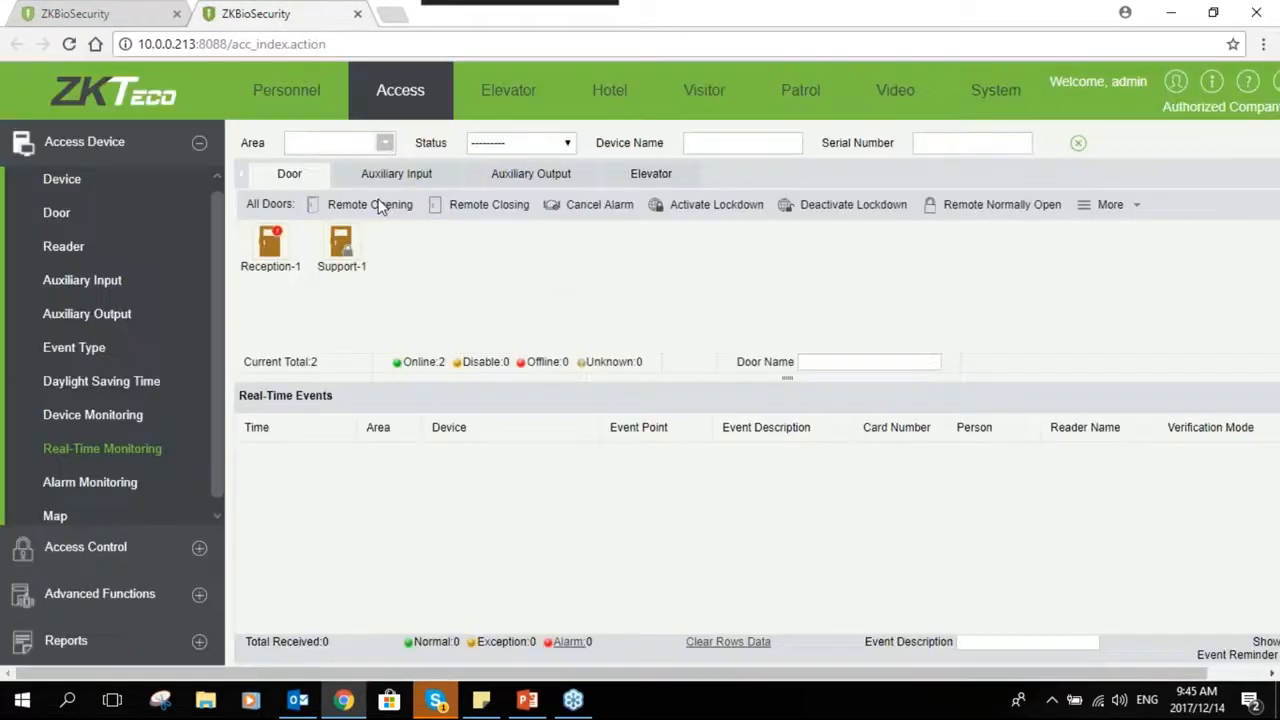
- Turn off Event Reminder Sounds in the Access real-time monitoring view
left_click_drag(1149, 676, 1238, 680)
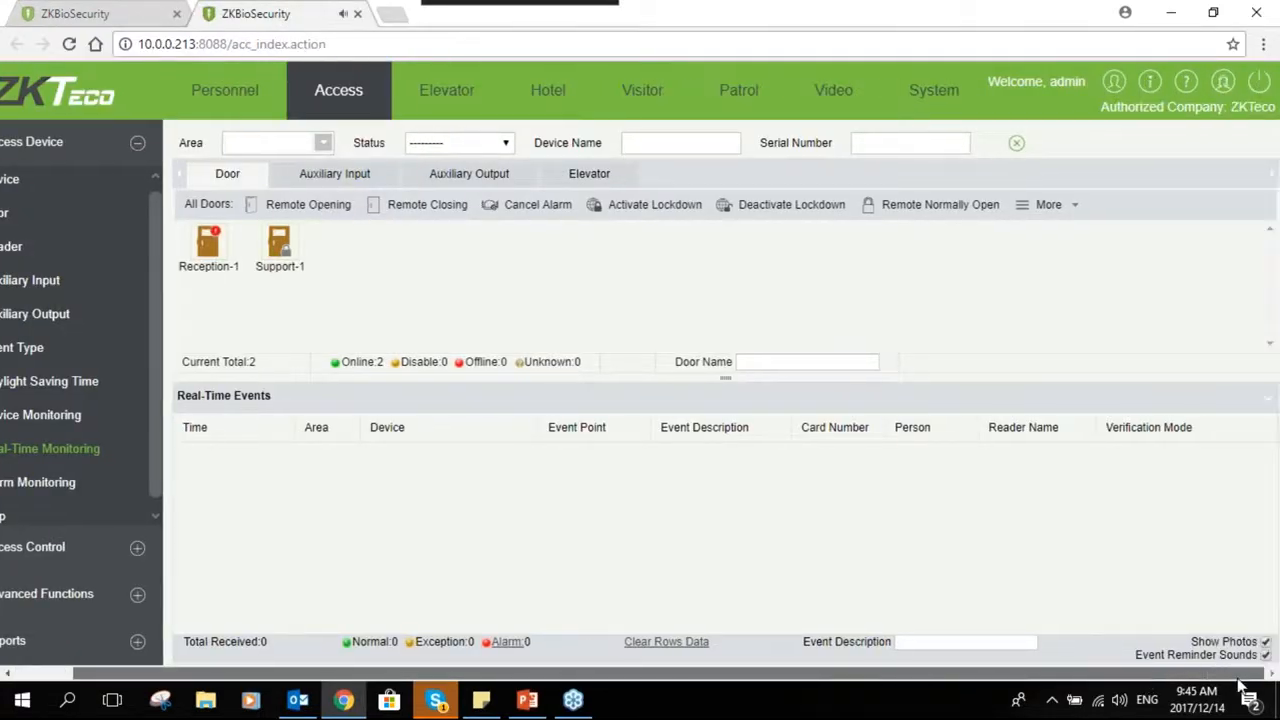
left_click(1265, 655)
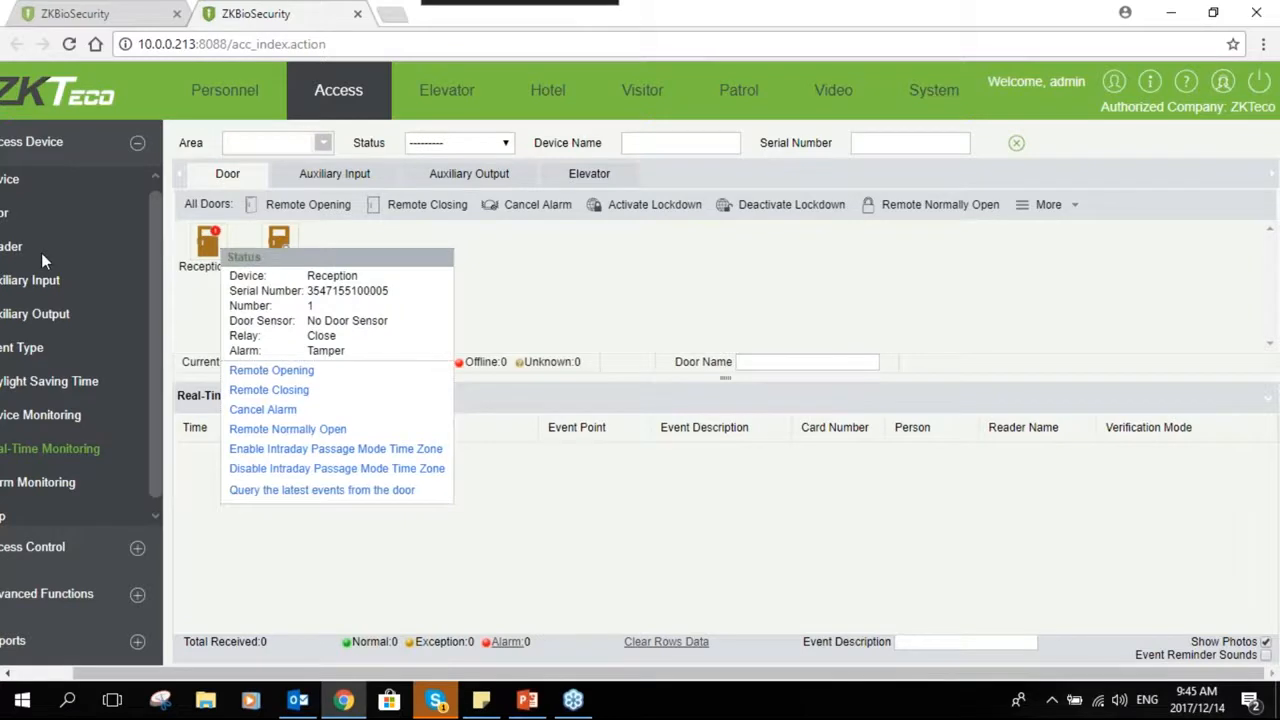
- Review the Access device list, then return to the Patrol tab
mouse_move(282, 245)
left_click(48, 180)
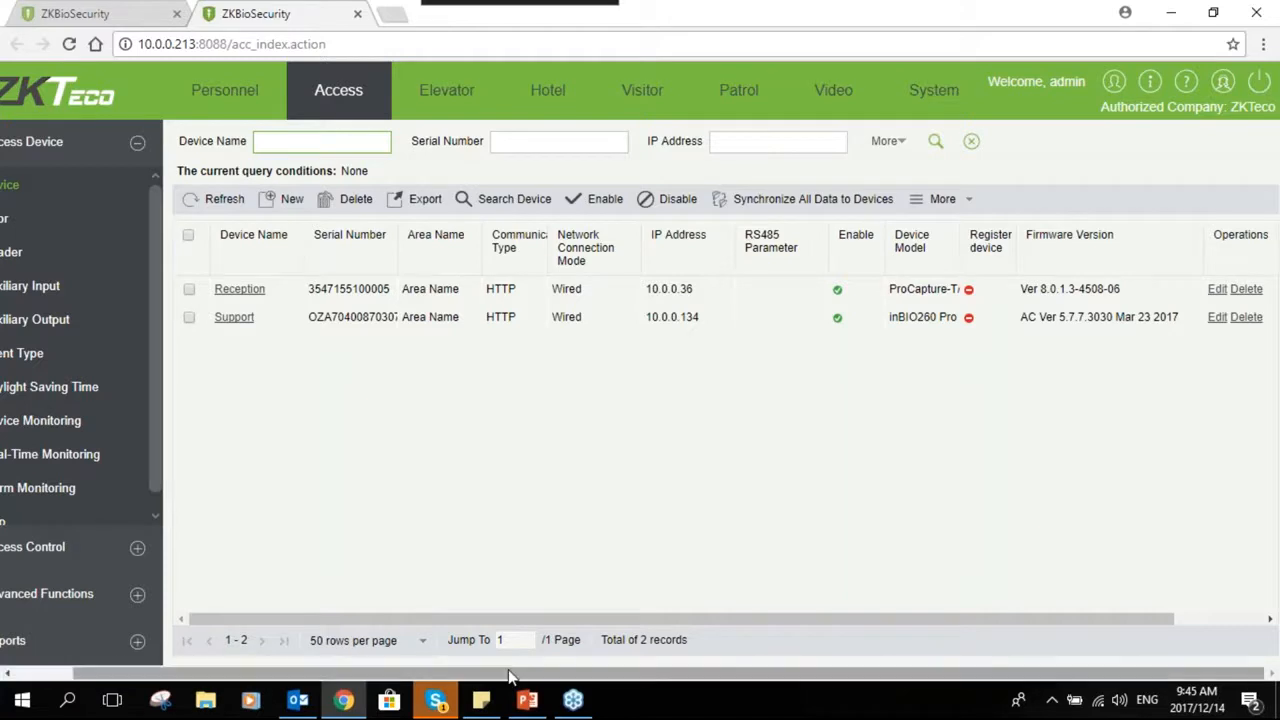
left_click_drag(385, 674, 240, 673)
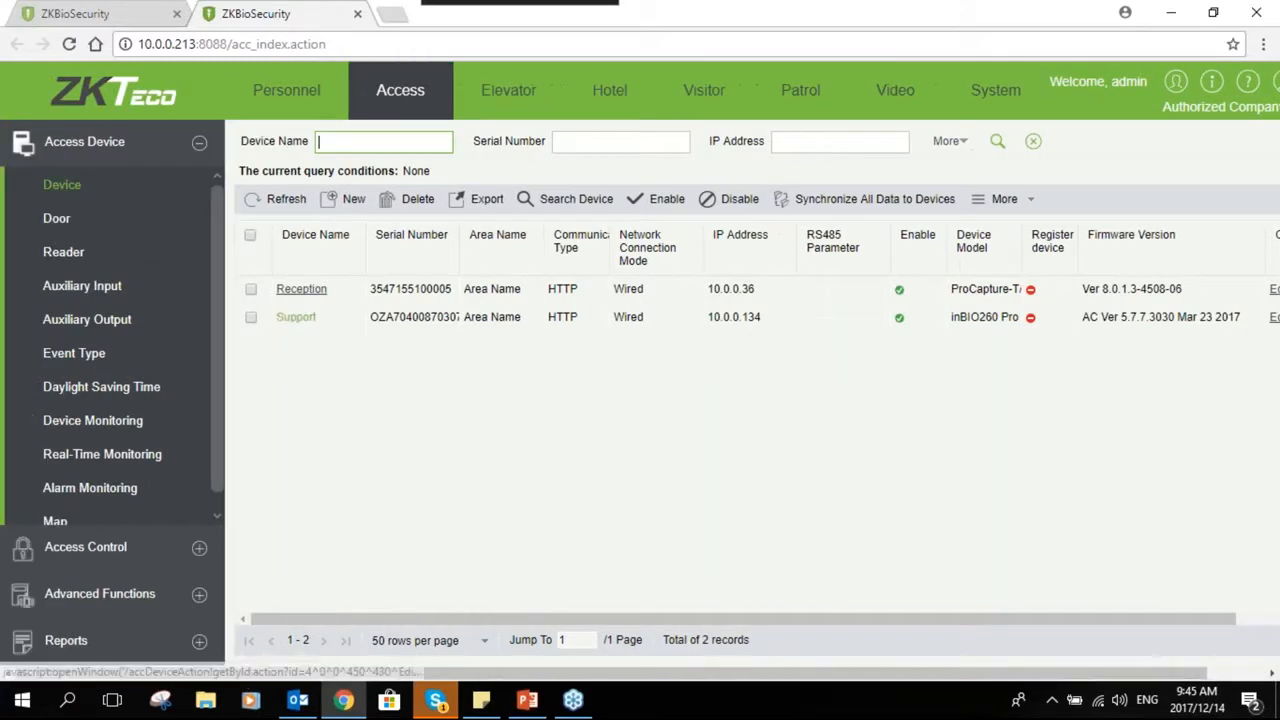
left_click(84, 14)
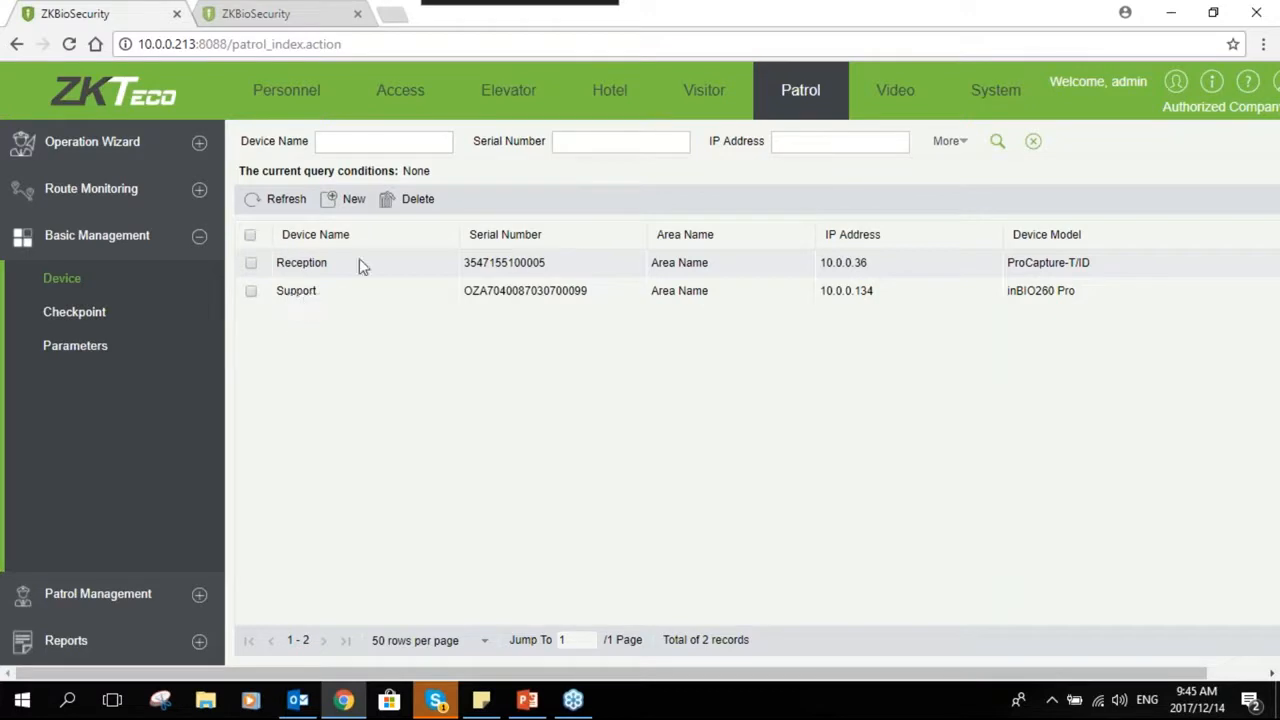
- Open the new patrol device dialog and close it
left_click(345, 198)
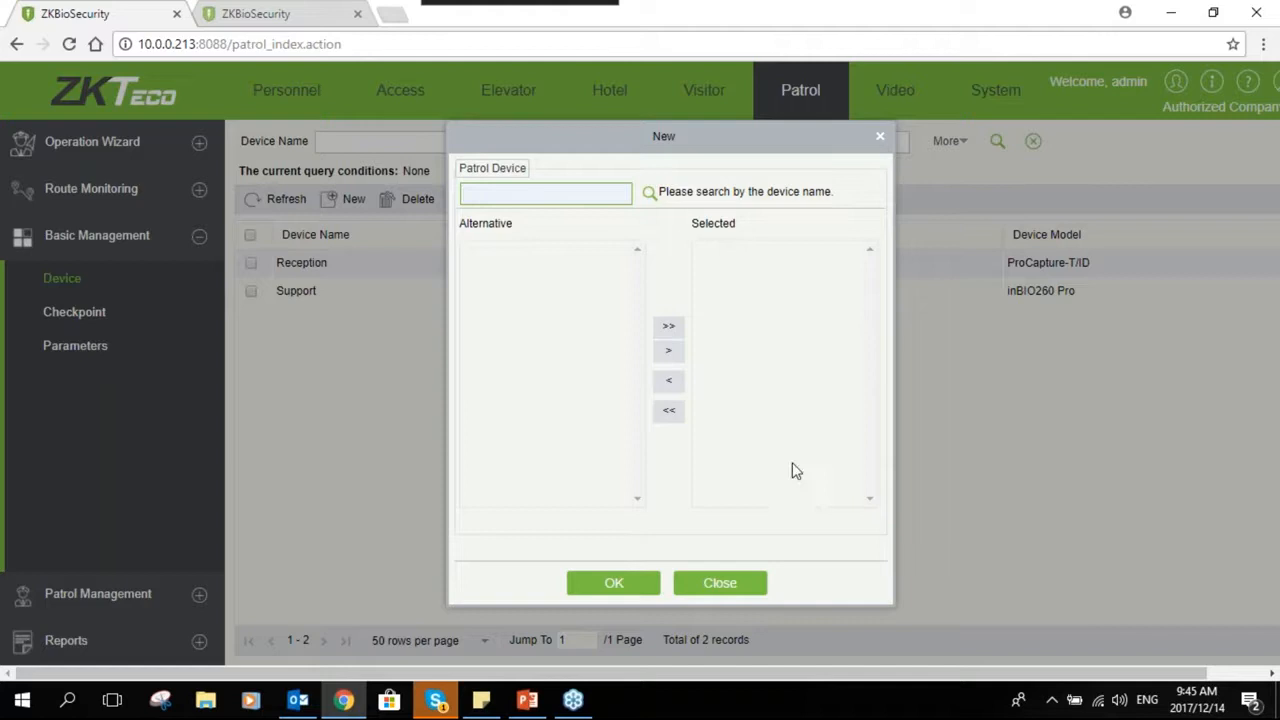
left_click(716, 593)
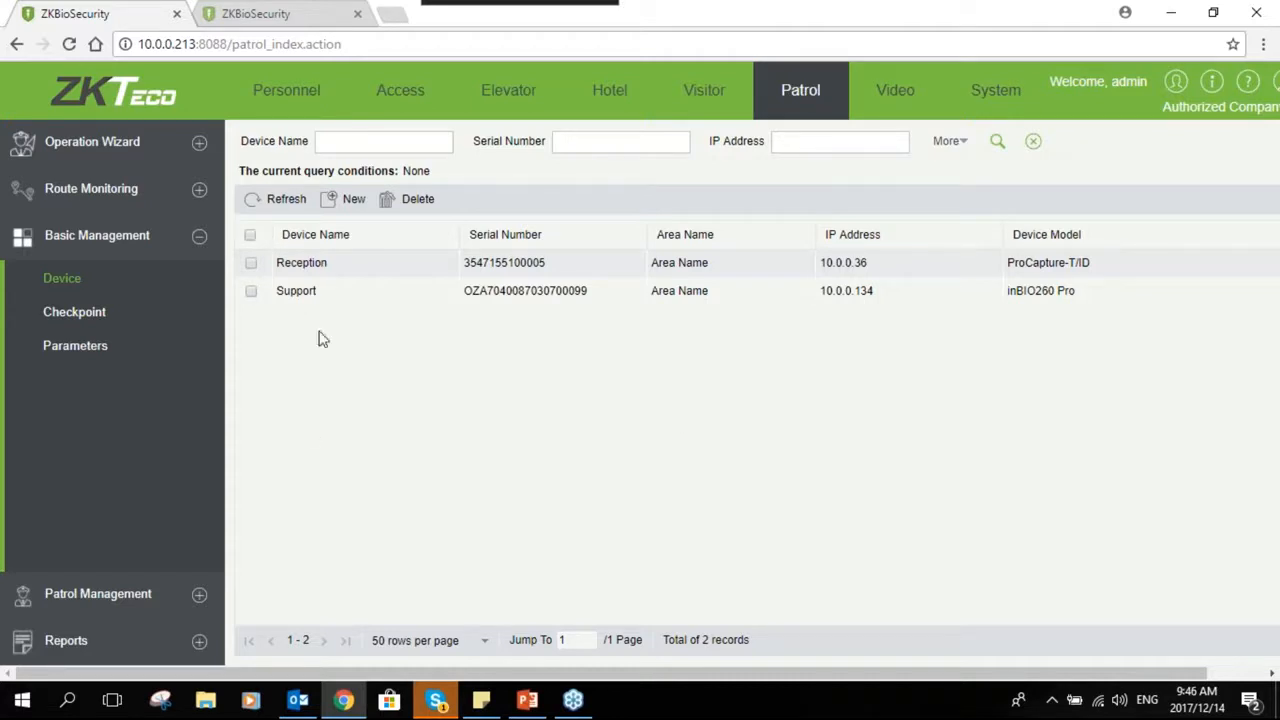
- Start a new checkpoint named Boardroom with the Access Control module and area Area Name
left_click(106, 328)
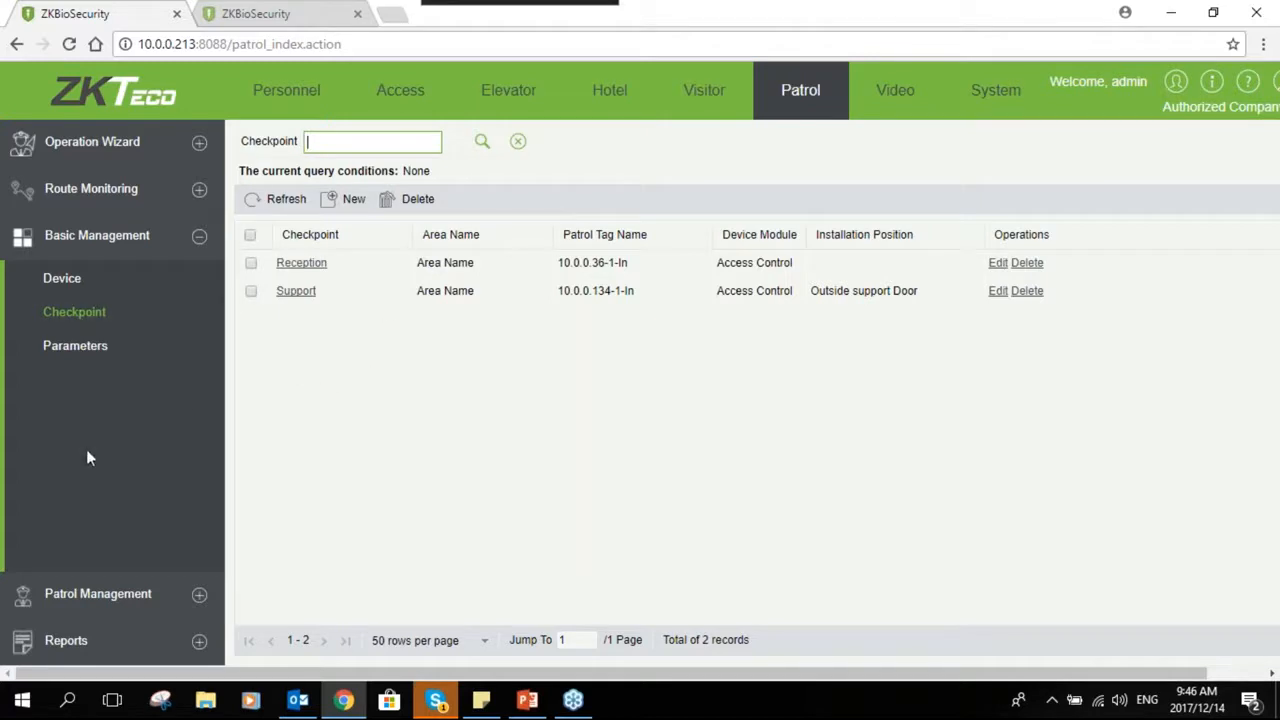
left_click(345, 200)
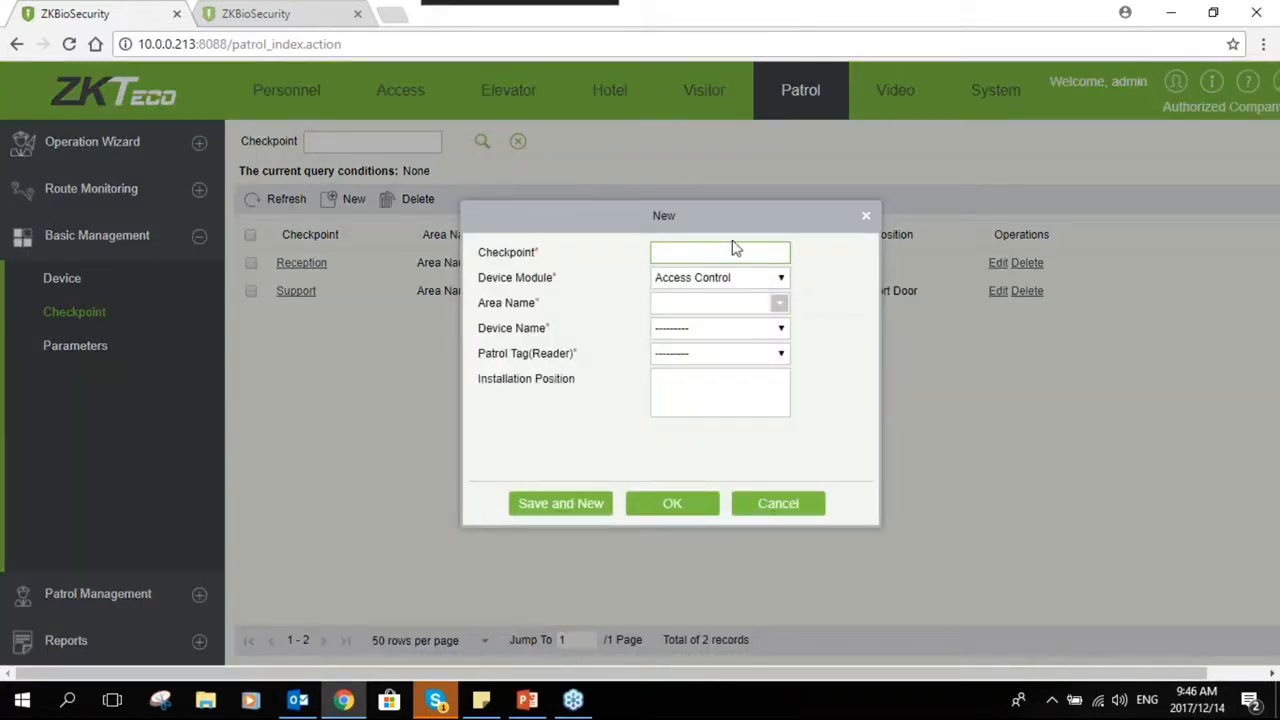
left_click(730, 249)
type("Boardroom")
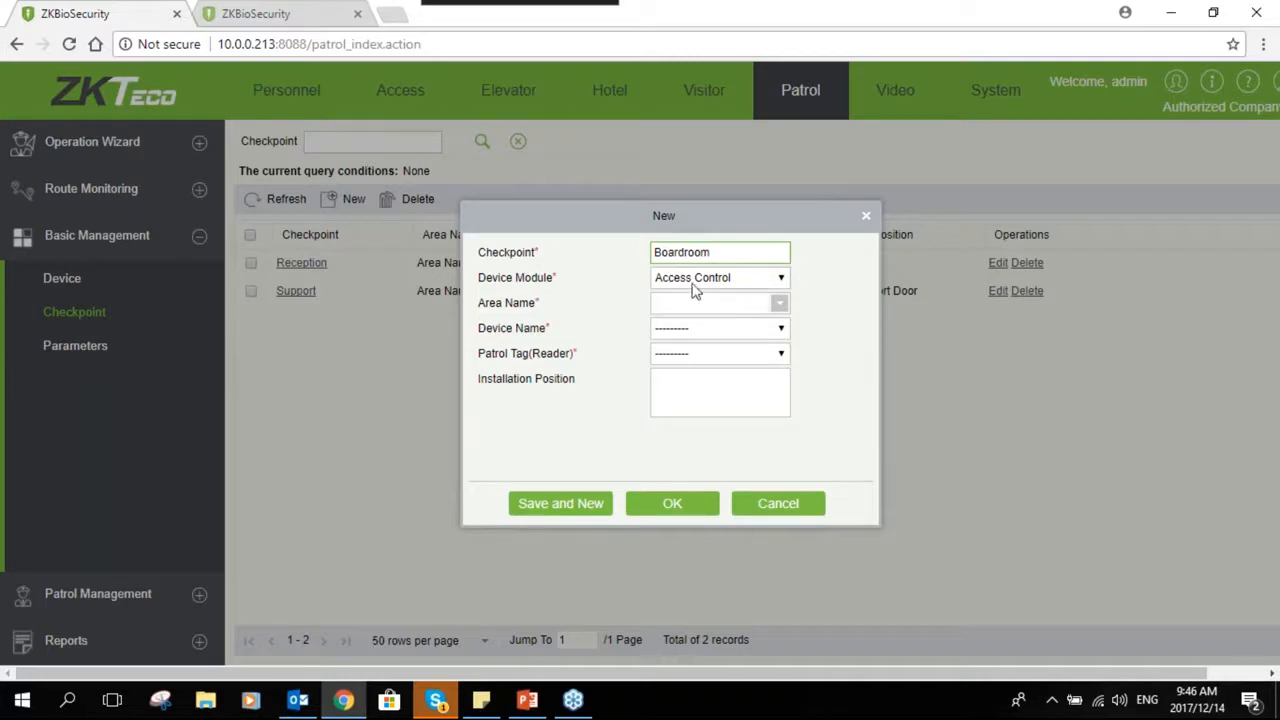
left_click(751, 281)
left_click(752, 292)
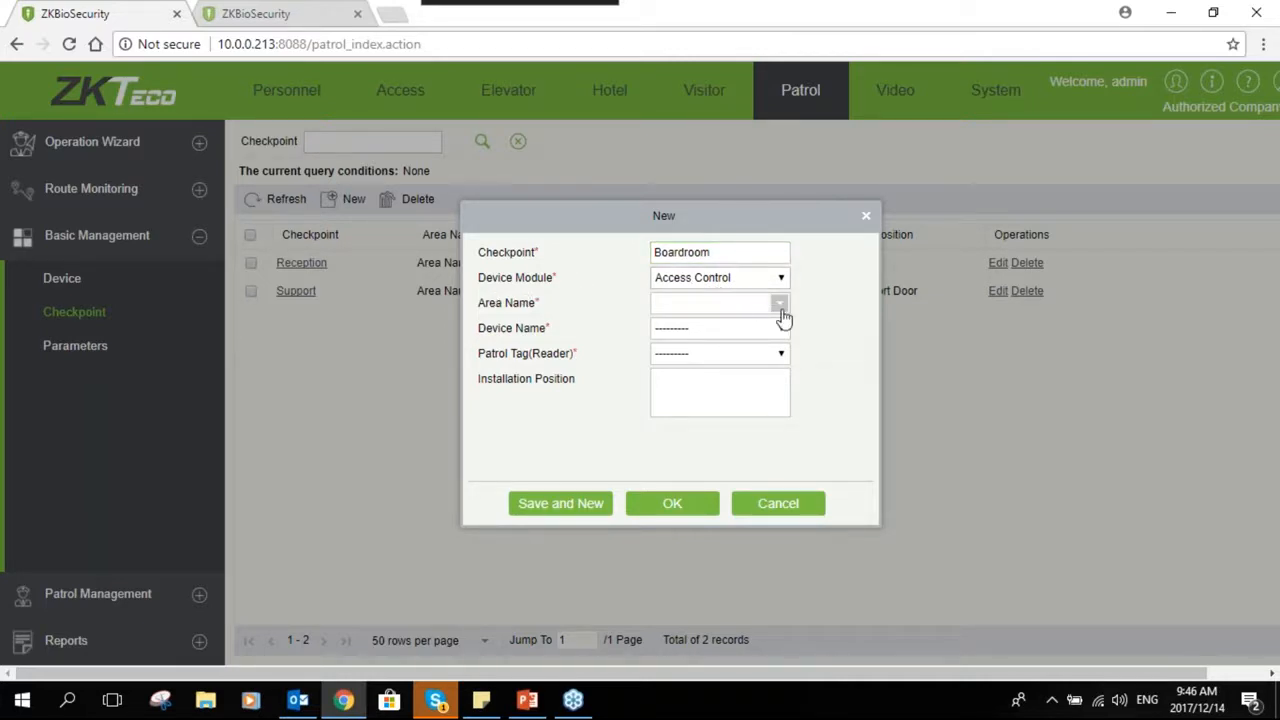
left_click(781, 310)
left_click(697, 350)
- Choose the Reception device, try to pick its patrol tag reader, and cancel the new checkpoint
left_click(729, 338)
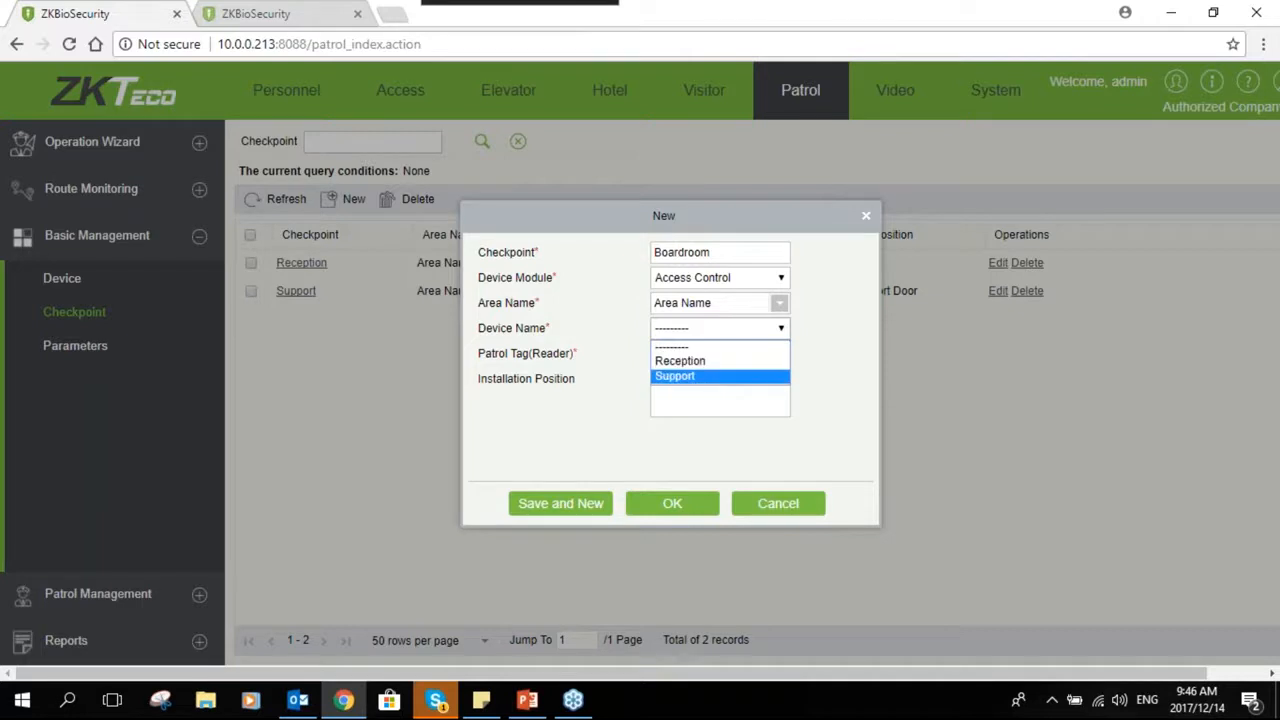
left_click(688, 362)
left_click(703, 356)
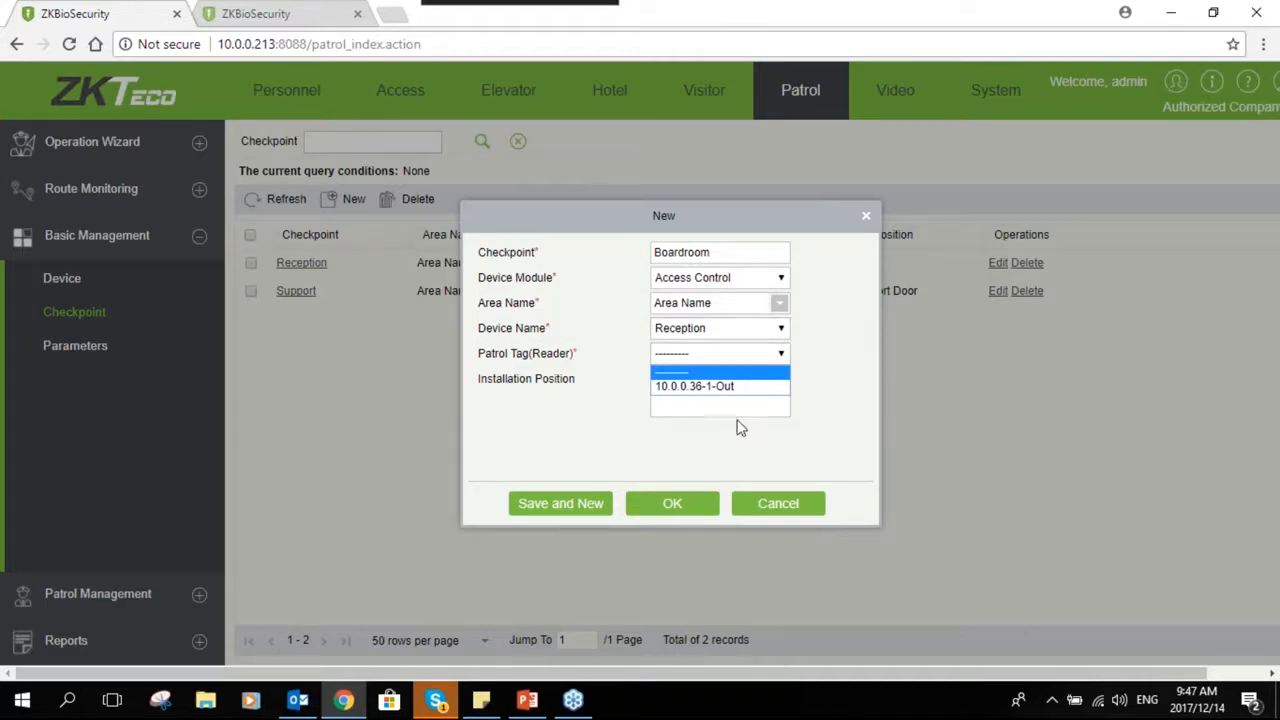
left_click(745, 357)
left_click(744, 360)
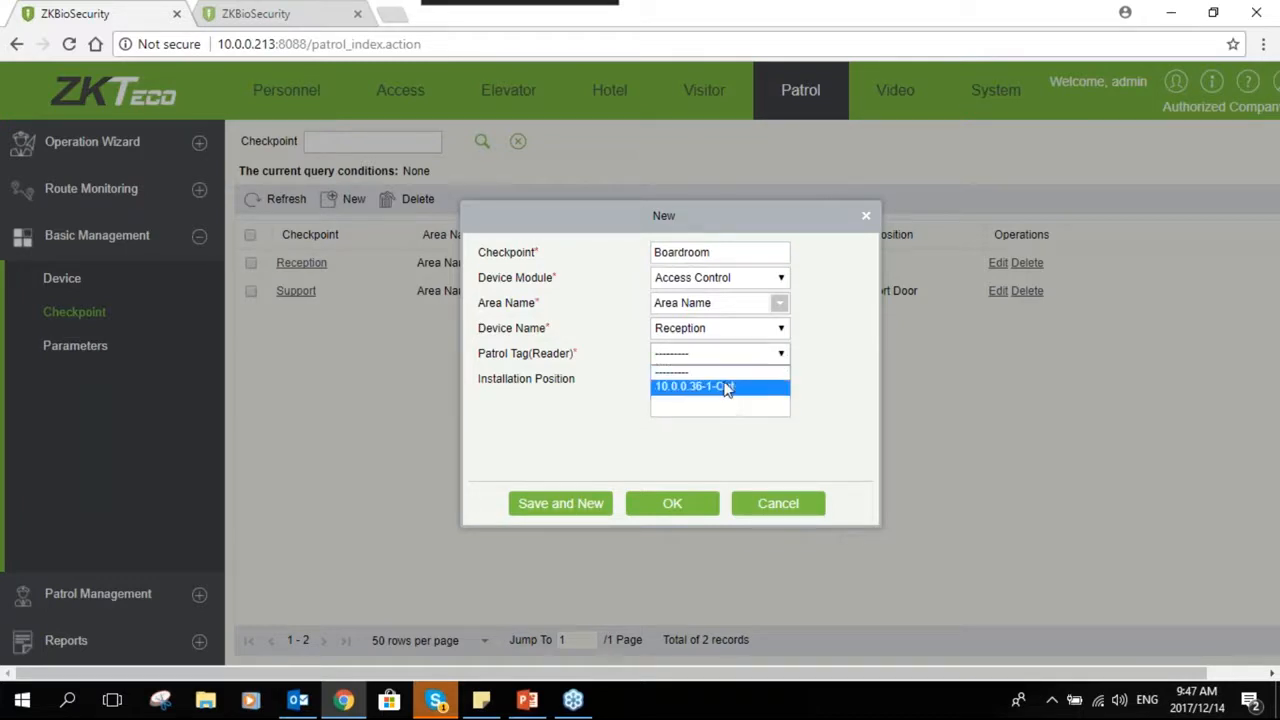
left_click(808, 360)
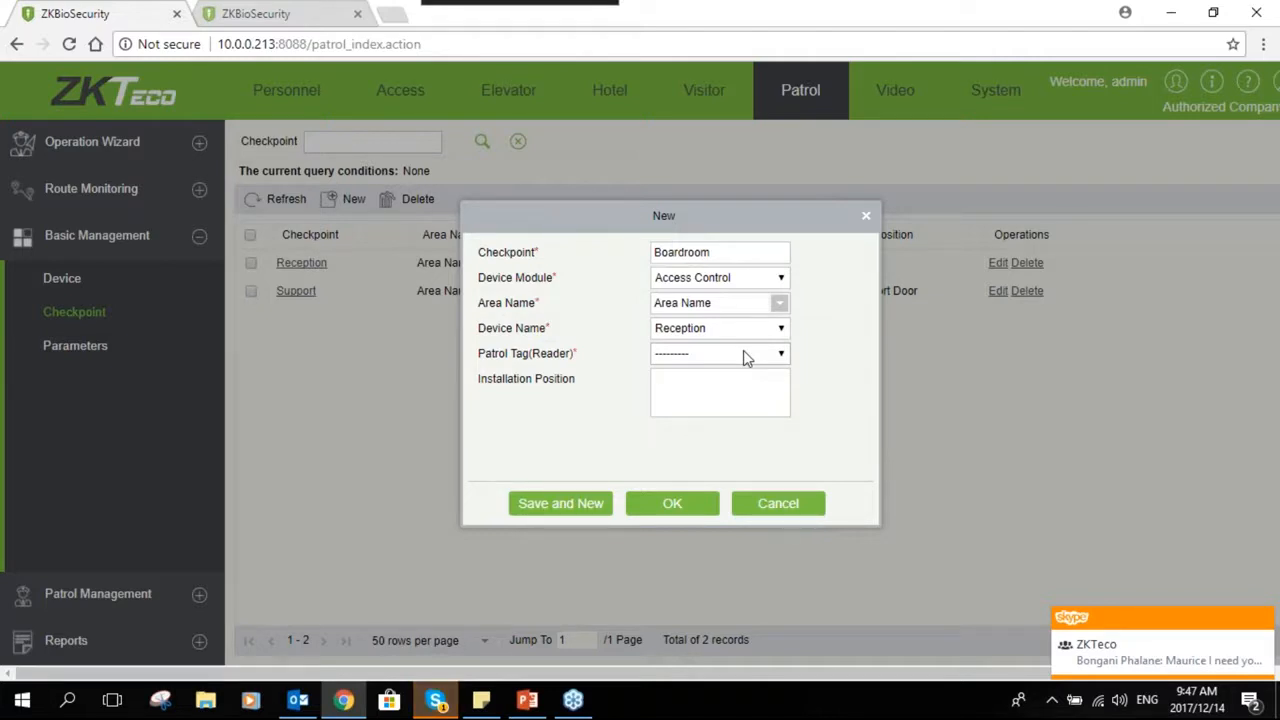
left_click(720, 392)
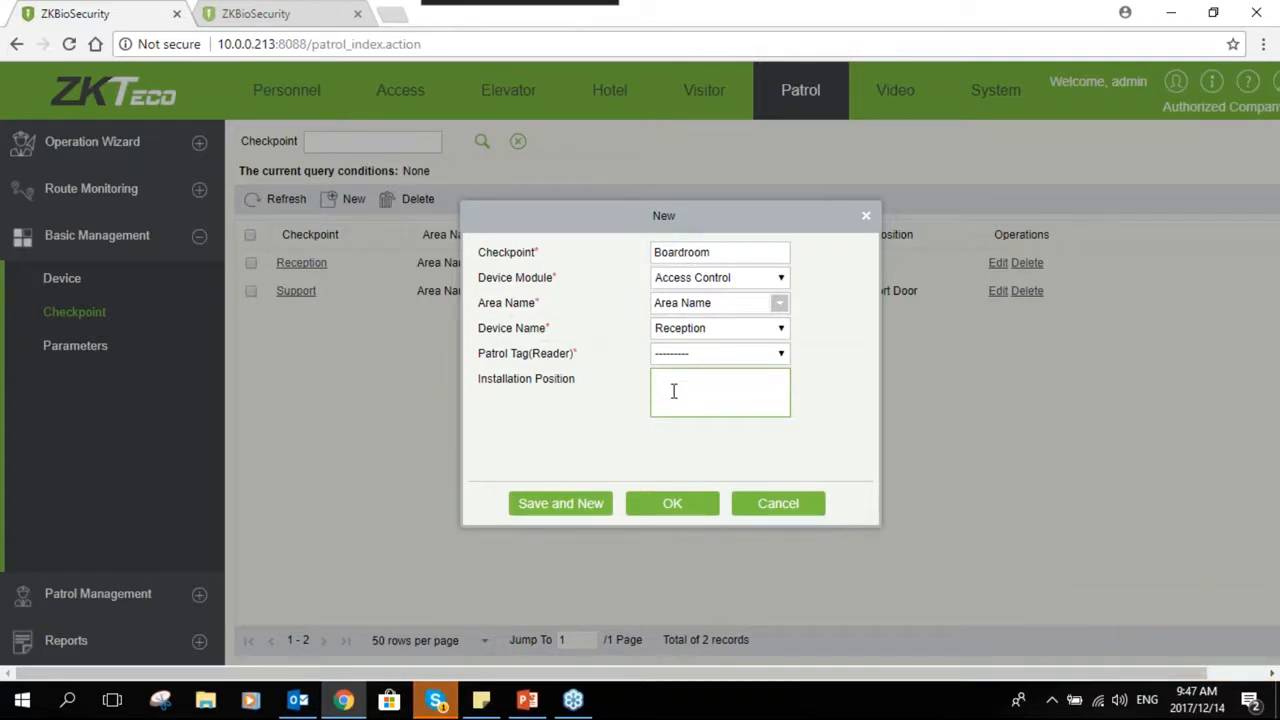
left_click(762, 513)
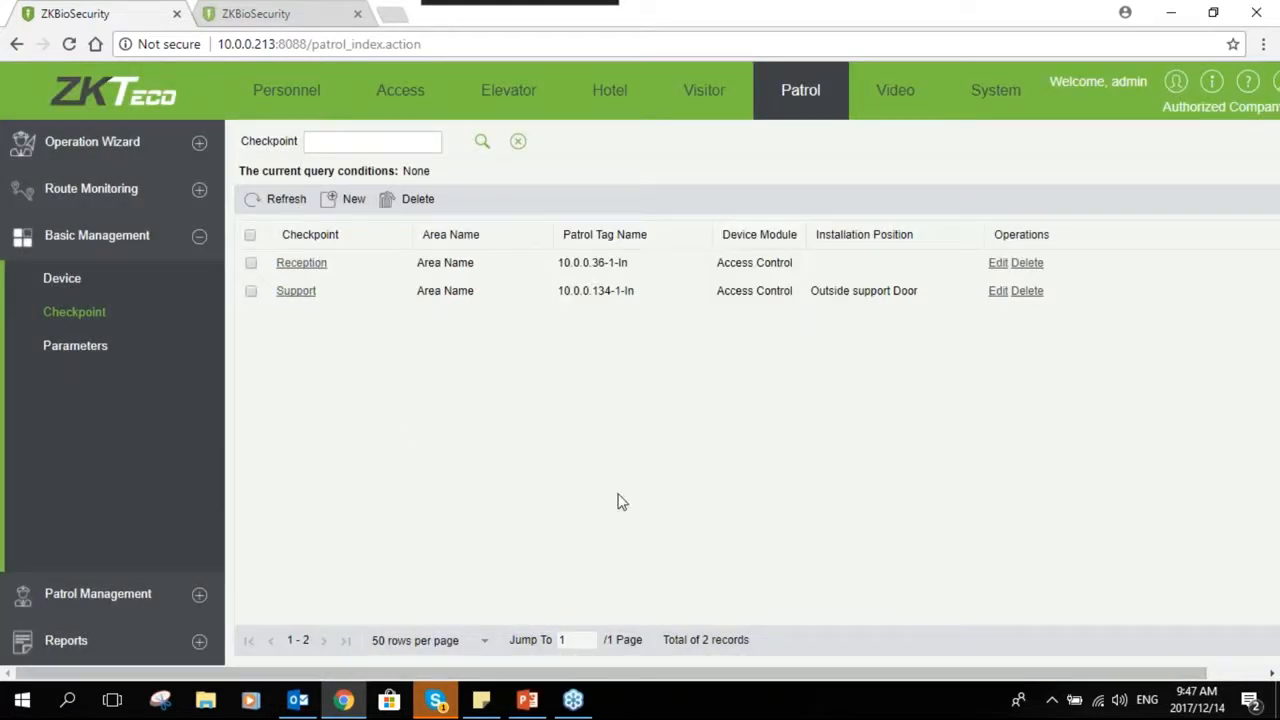
- Review the patrol Parameters page, then open the Patrol Management plan list
left_click(82, 366)
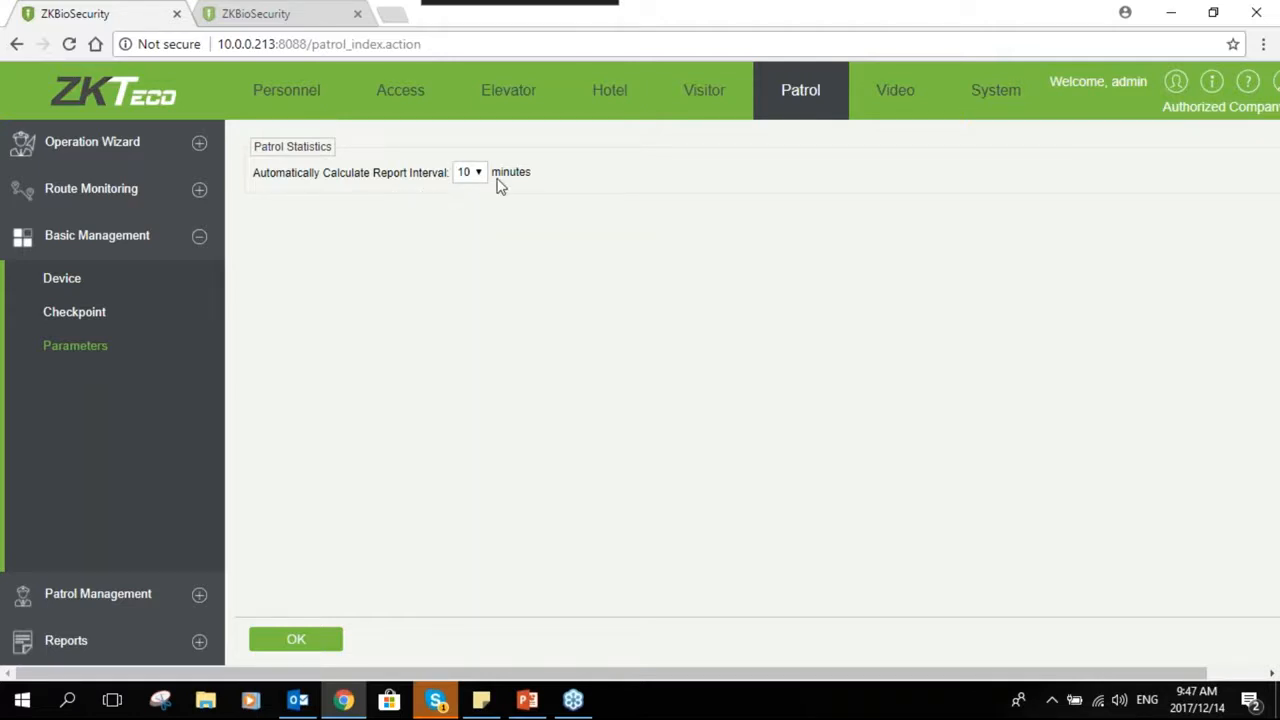
left_click(199, 597)
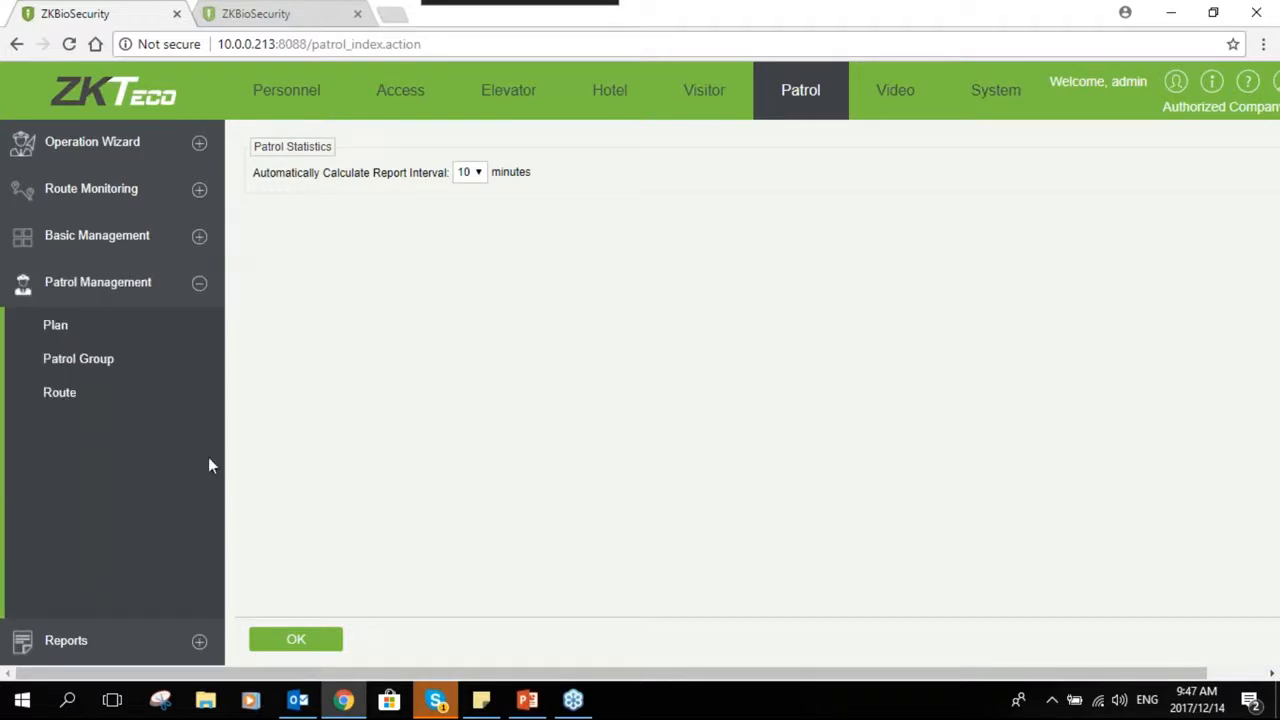
left_click(128, 338)
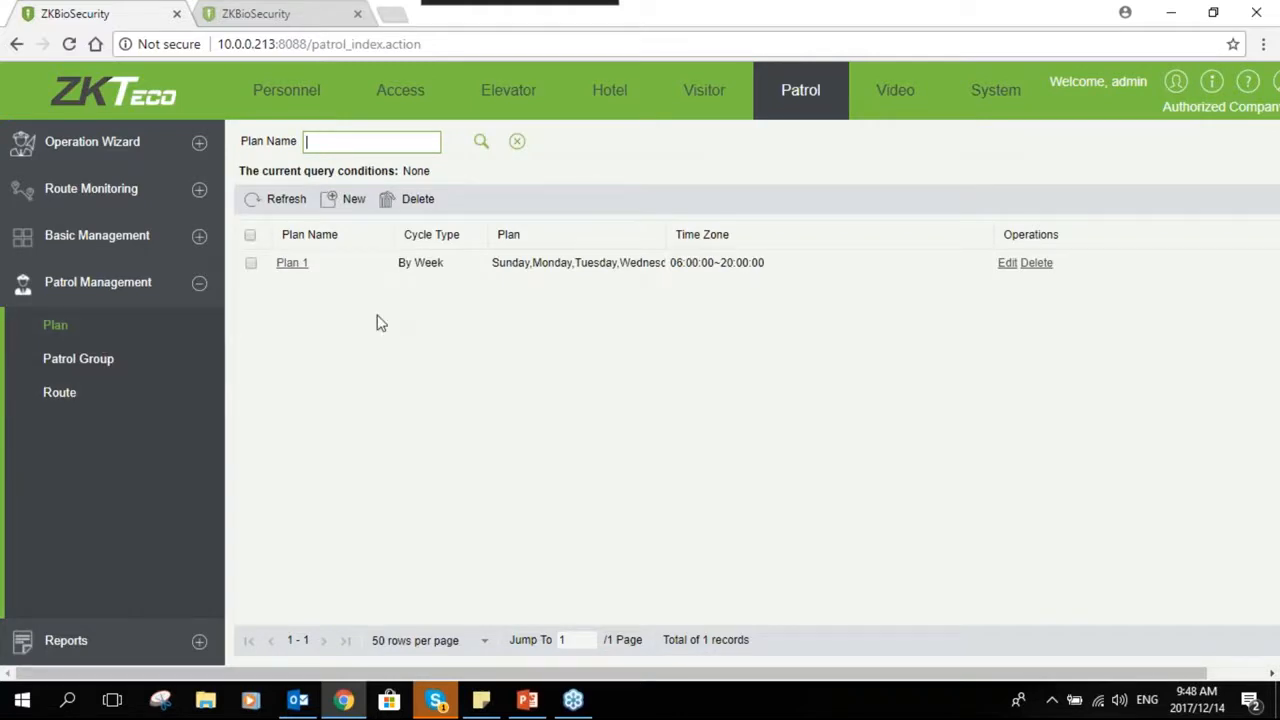
- Create a new plan named Plan 2 with start time 09:00 and end time 21:00
left_click(337, 203)
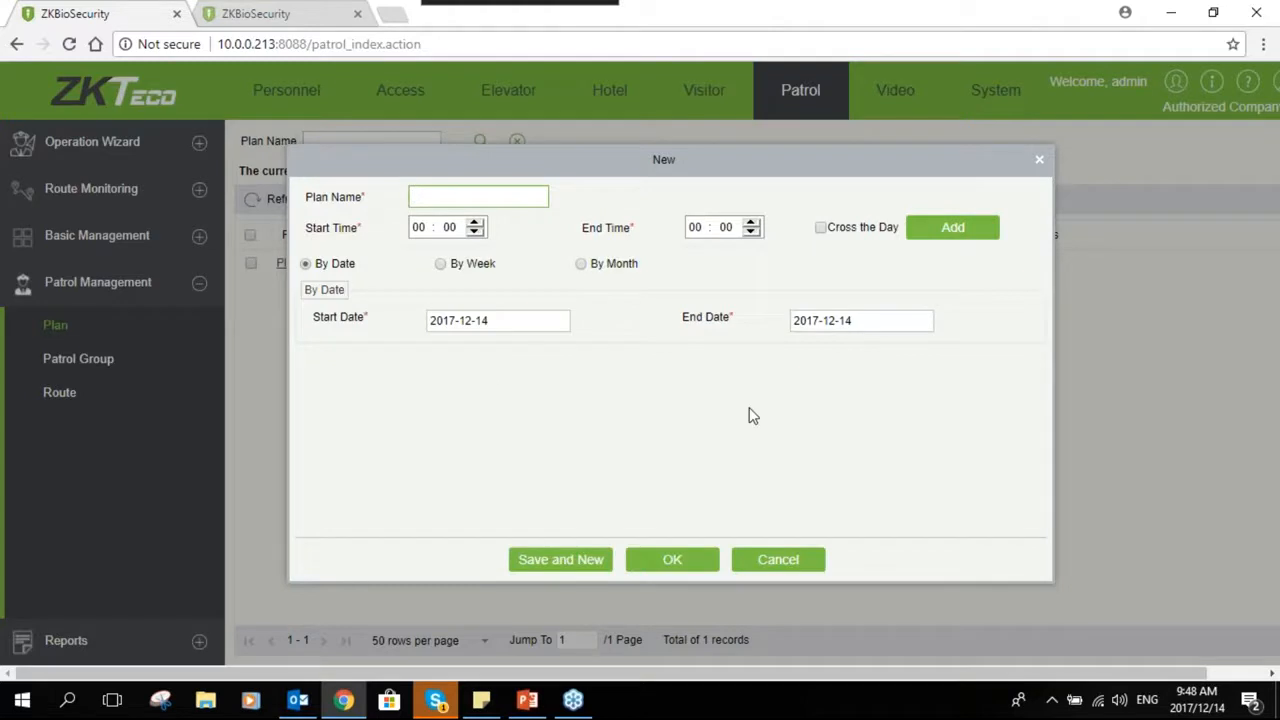
type("Plan 2")
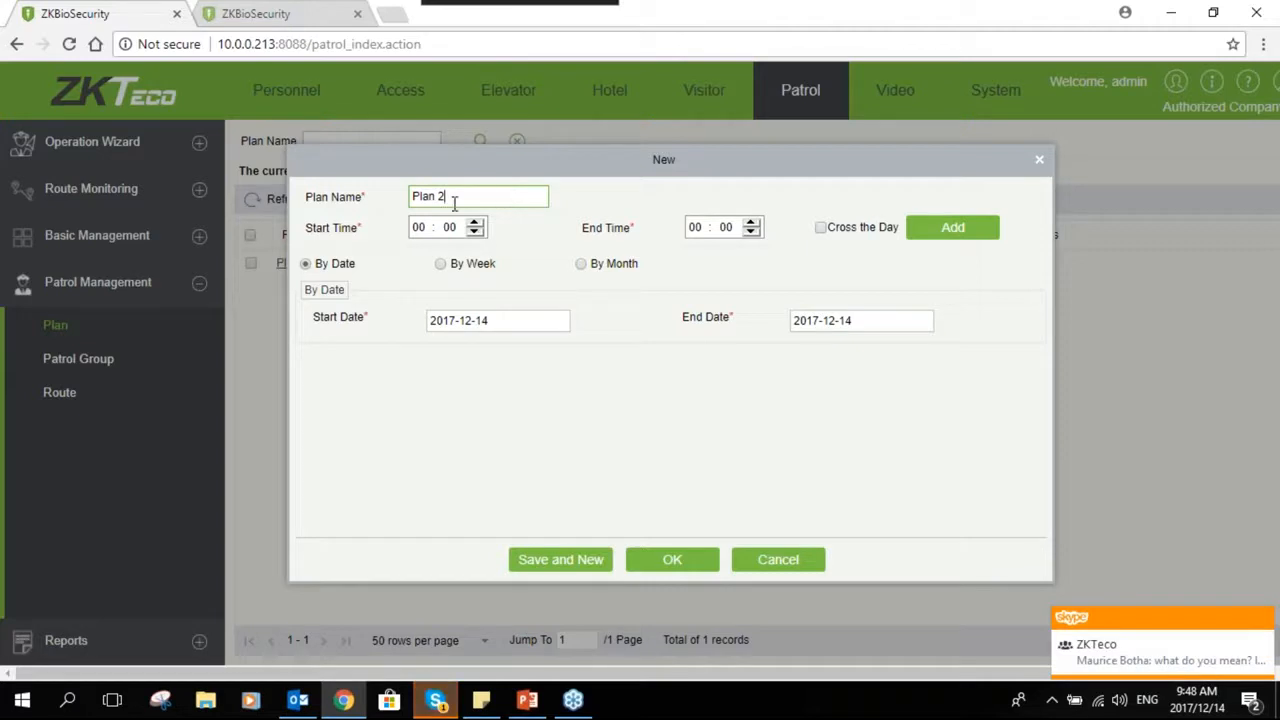
left_click(429, 226)
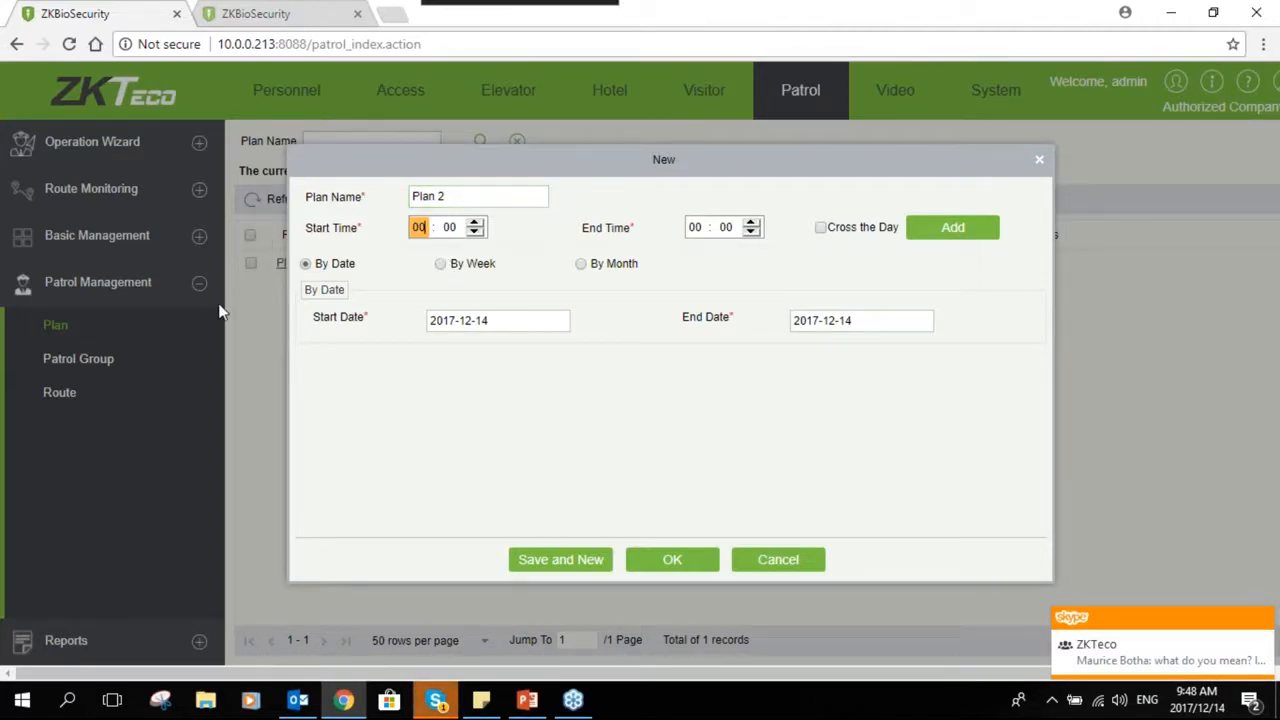
left_click(475, 224)
left_click(475, 224)
left_click(475, 224)
left_click(475, 225)
left_click(475, 231)
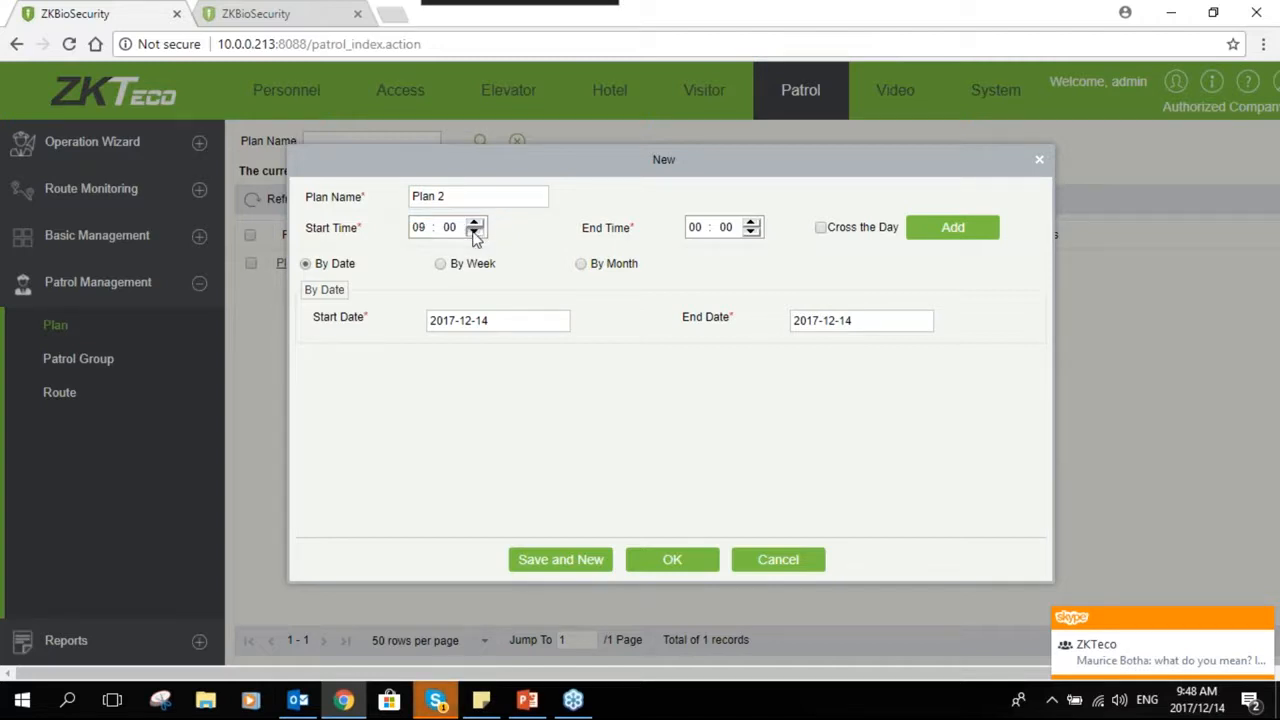
left_click(752, 223)
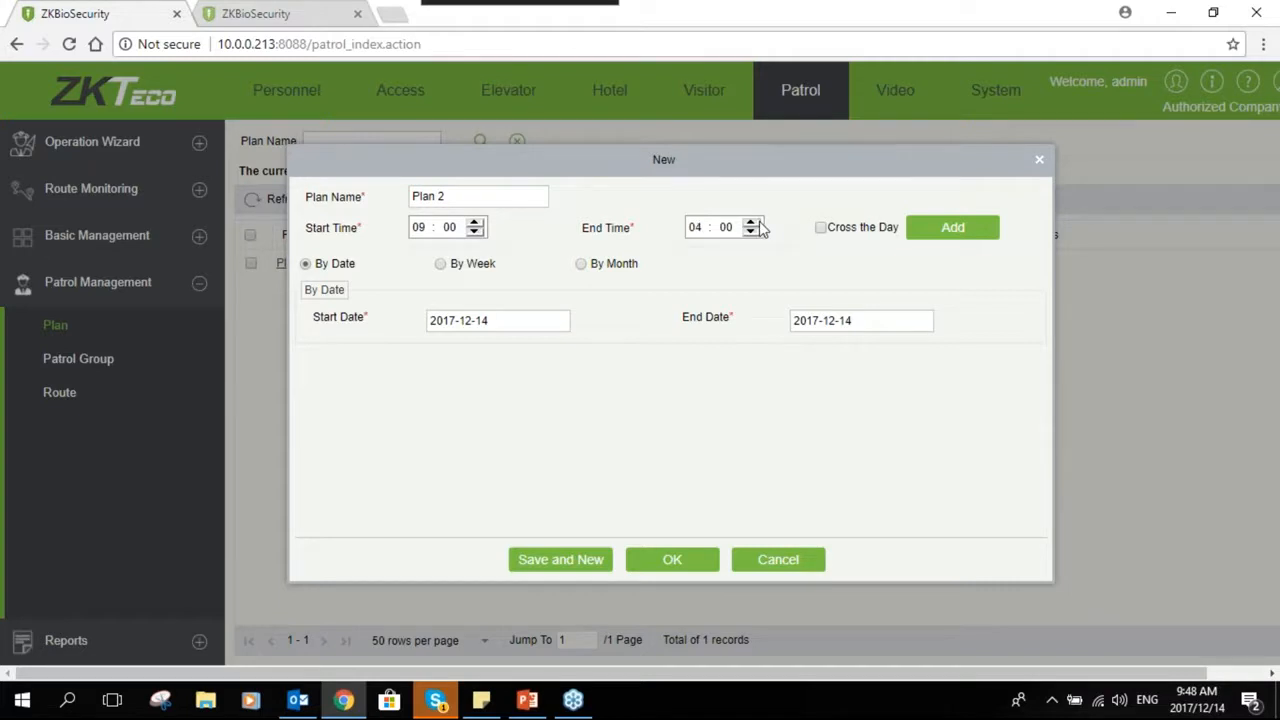
left_click(752, 232)
- Set Plan 2 to repeat by week on all days and save it
left_click(490, 268)
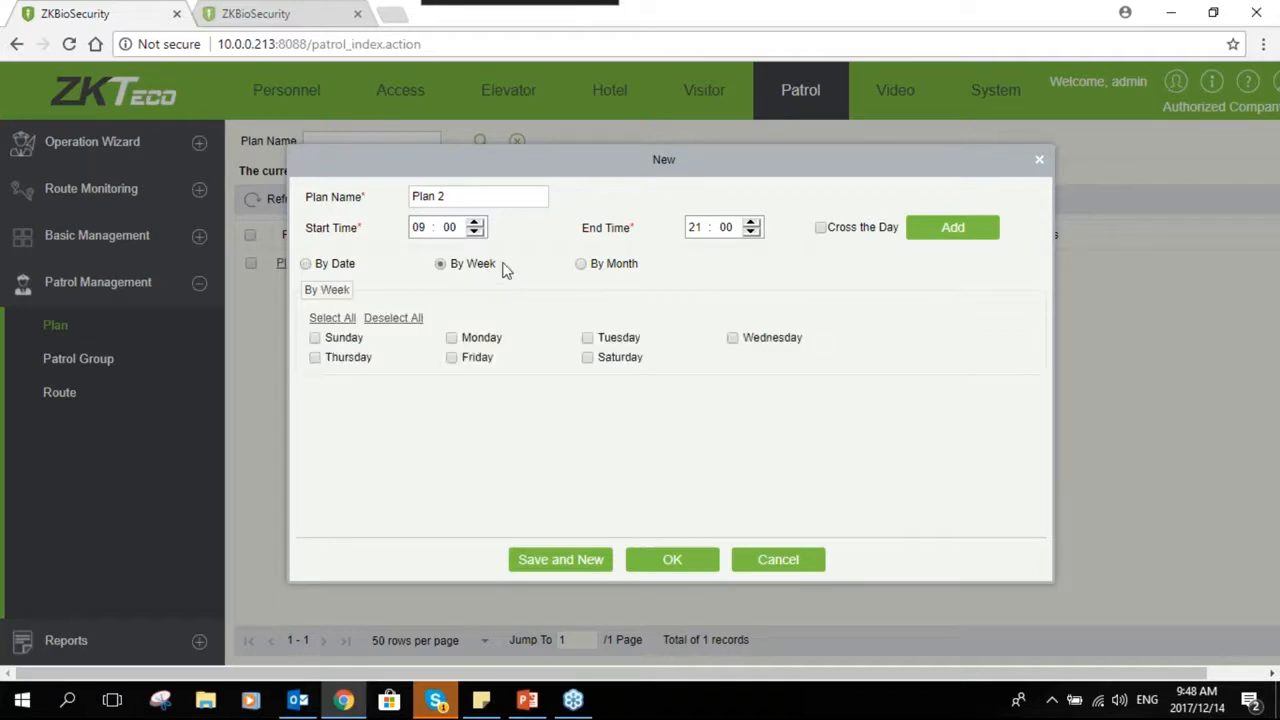
left_click(581, 265)
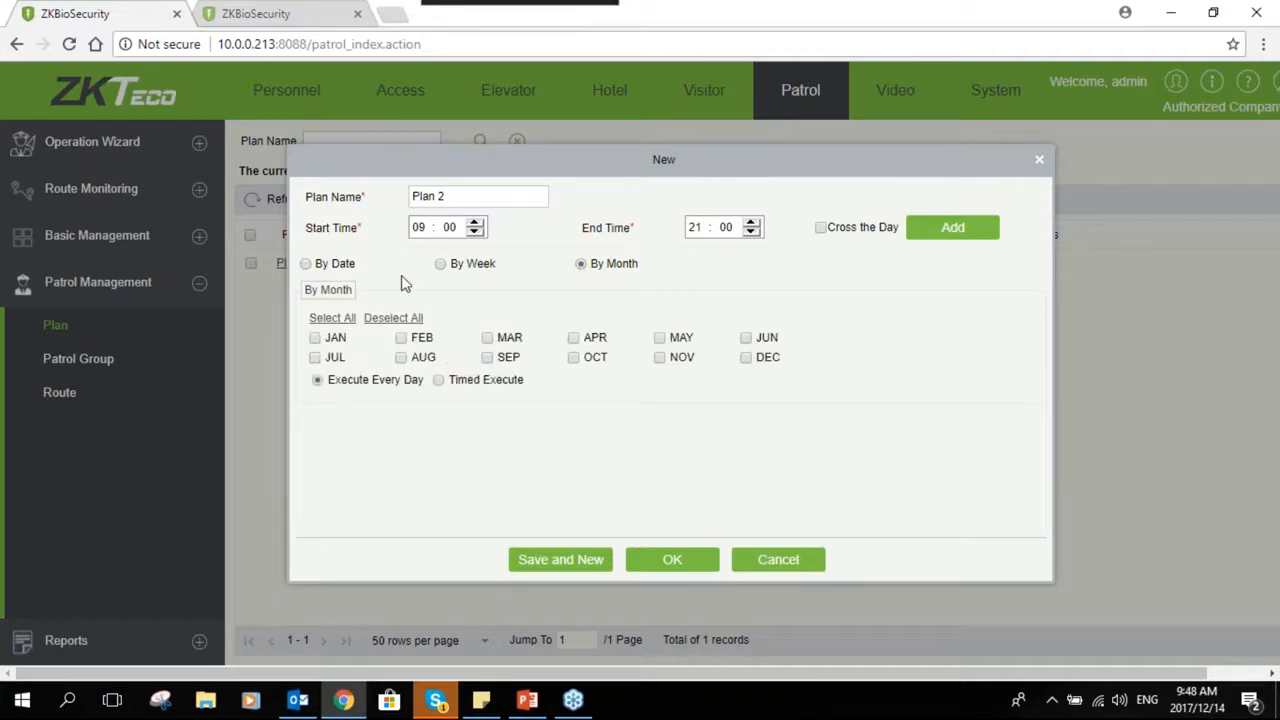
left_click(441, 264)
left_click(332, 342)
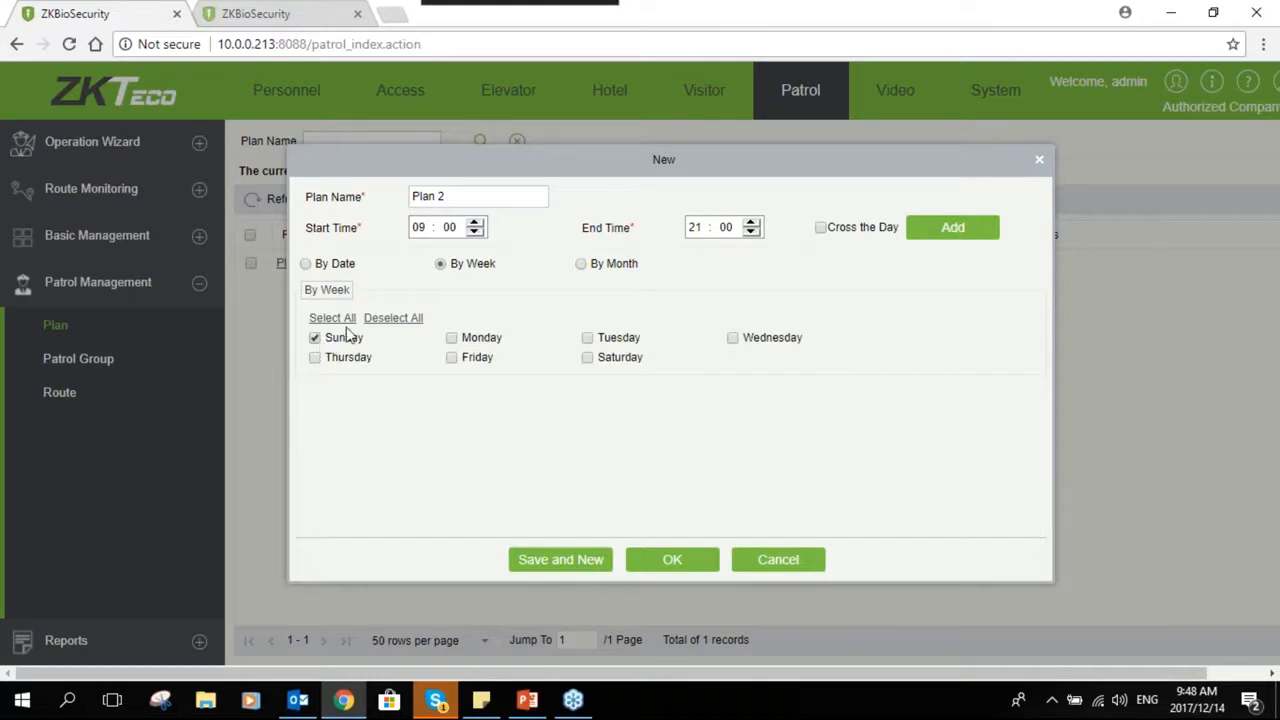
left_click(345, 318)
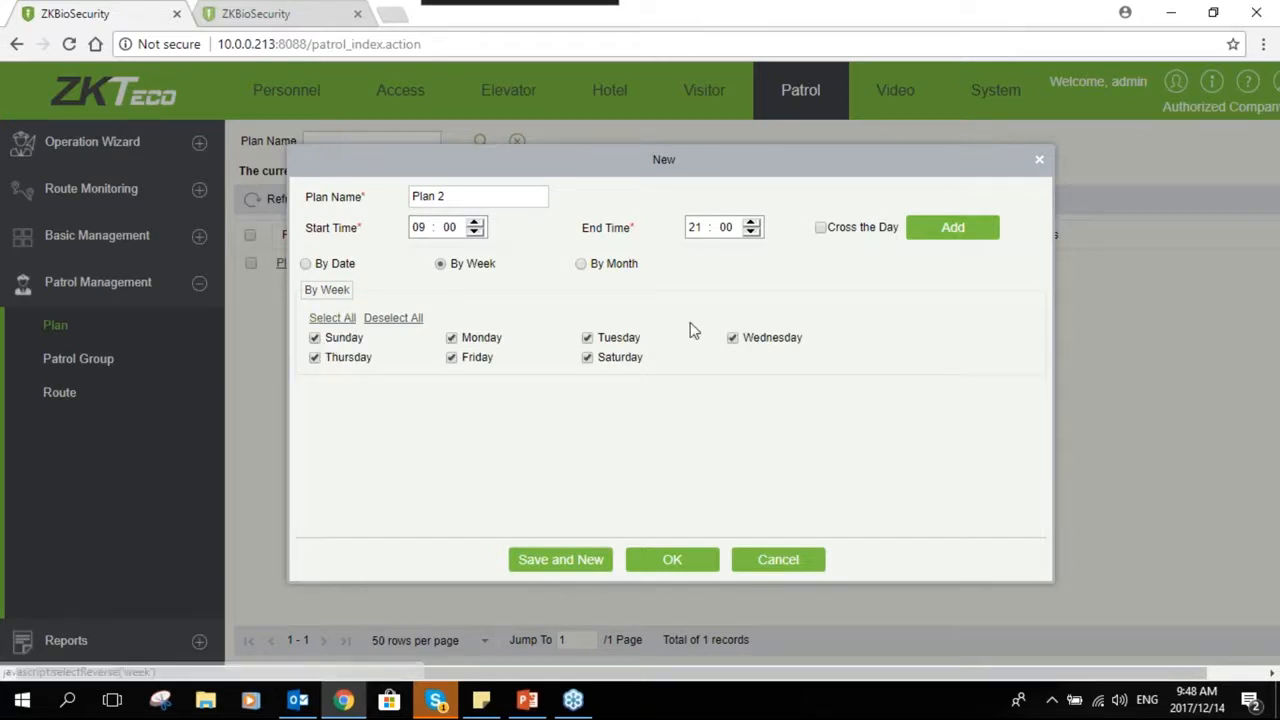
left_click(660, 555)
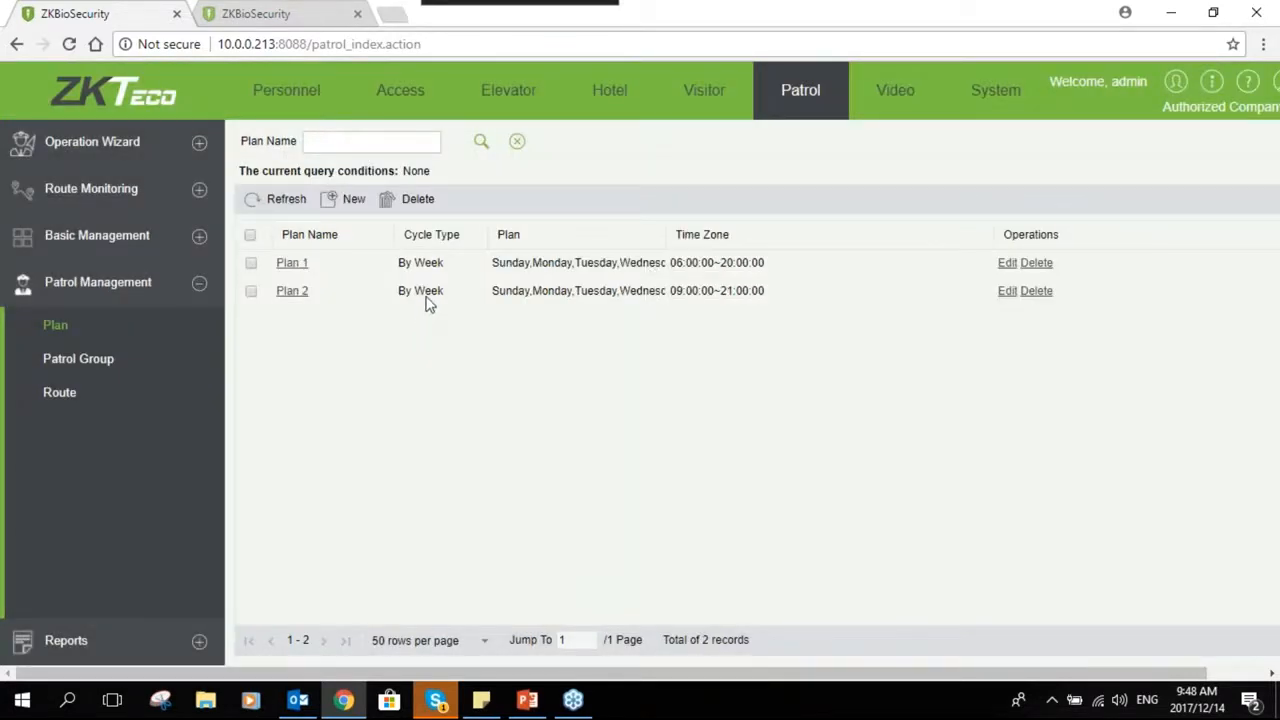
- Reopen Plan 2, toggle Cross the Day on and off, and confirm the edit
left_click(305, 294)
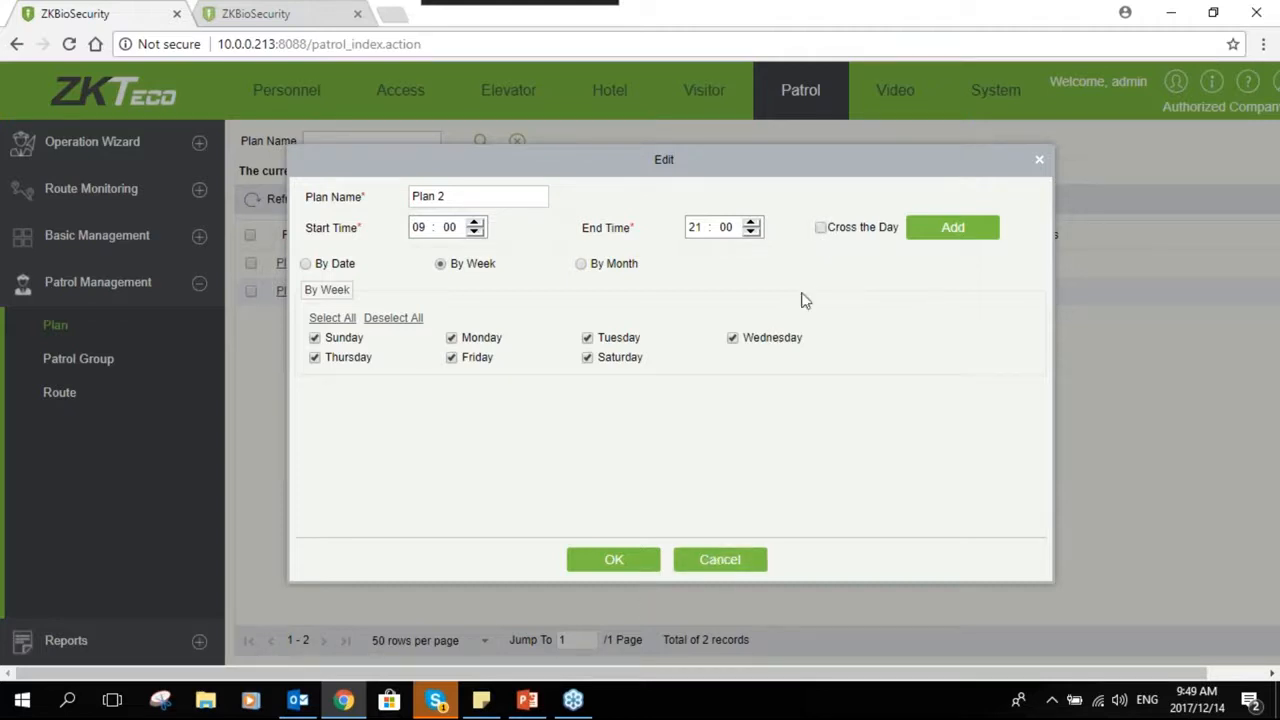
left_click(820, 228)
left_click(820, 228)
left_click(632, 566)
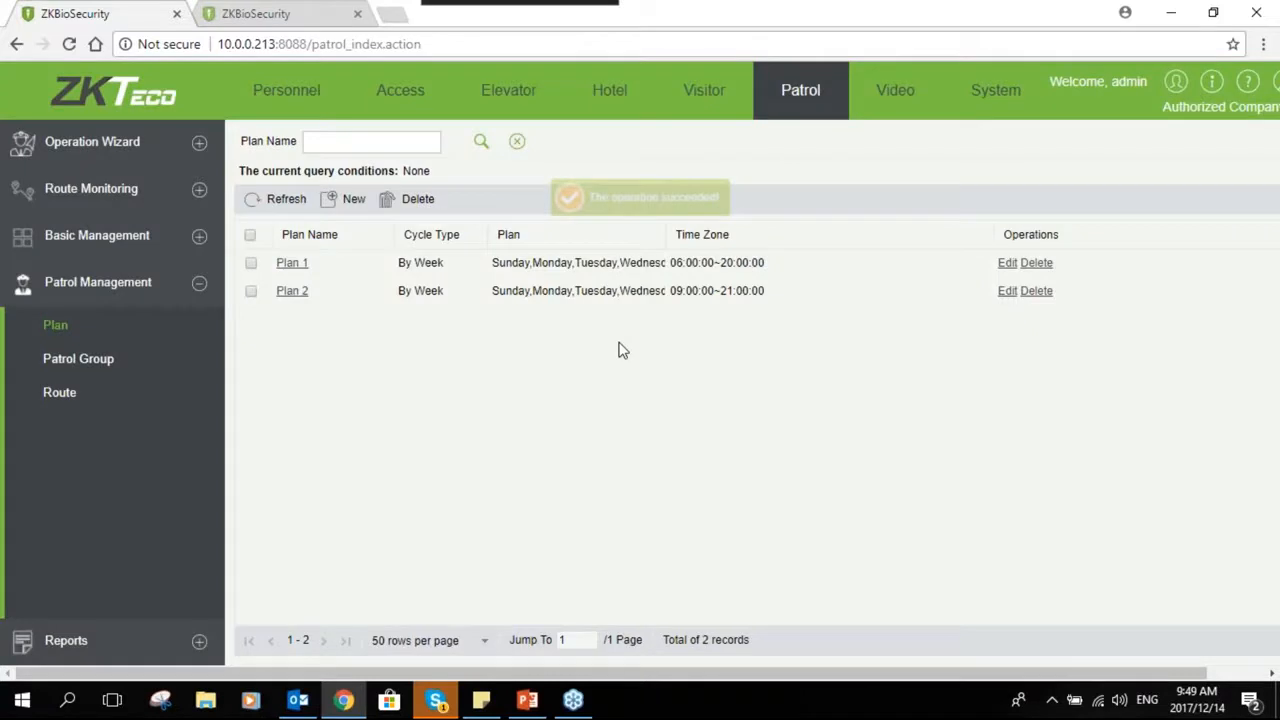
- Create a new patrol group named Group 2 with the Any Person Verification patrol mode
left_click(88, 368)
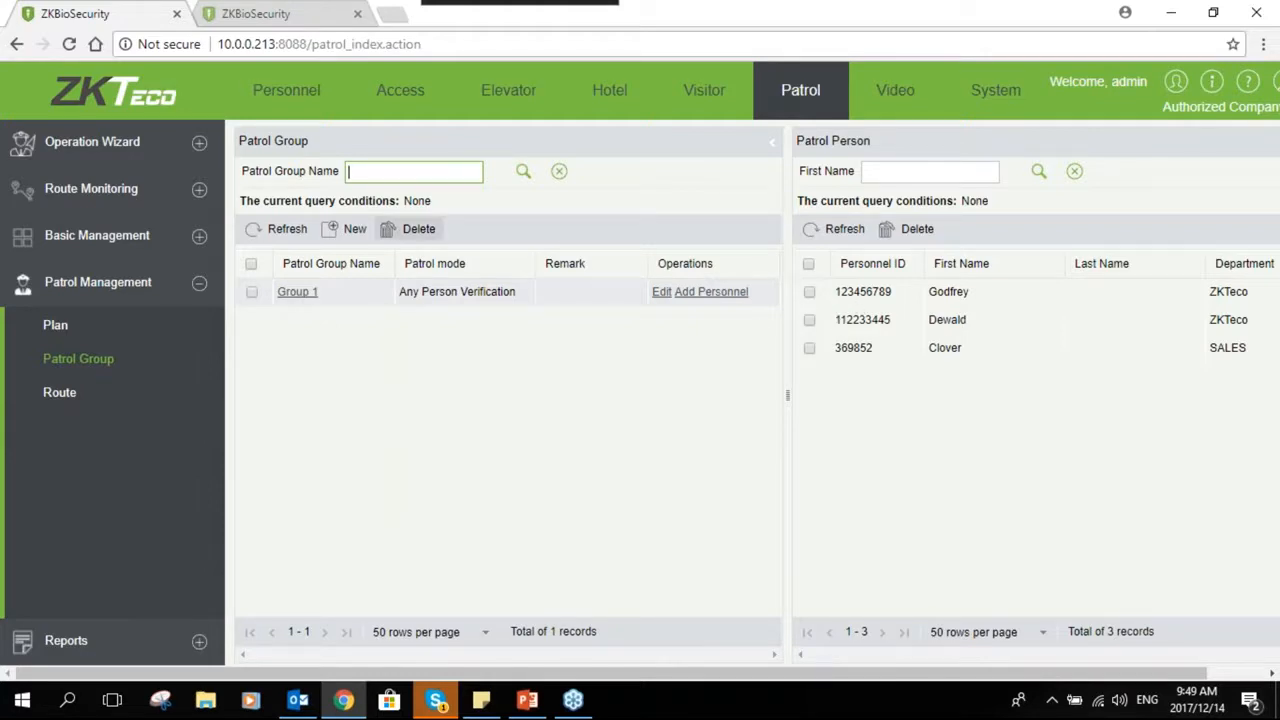
left_click(350, 229)
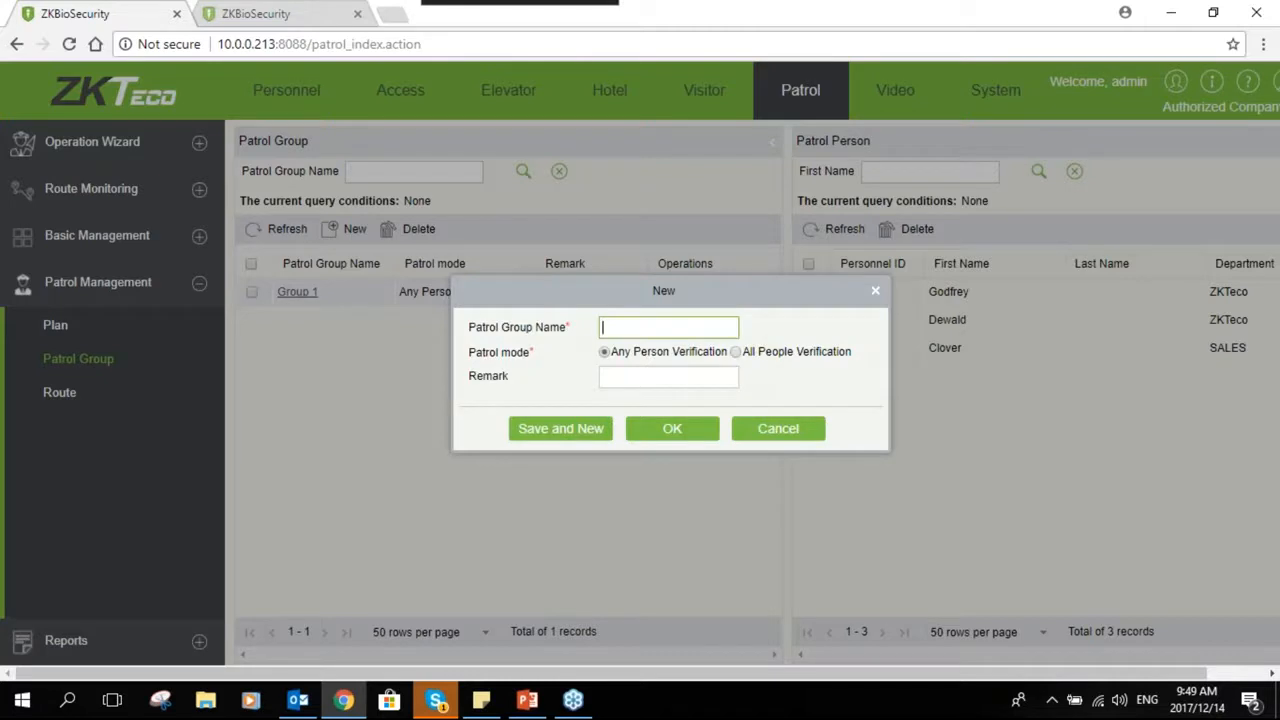
type("Group 2")
left_click(737, 353)
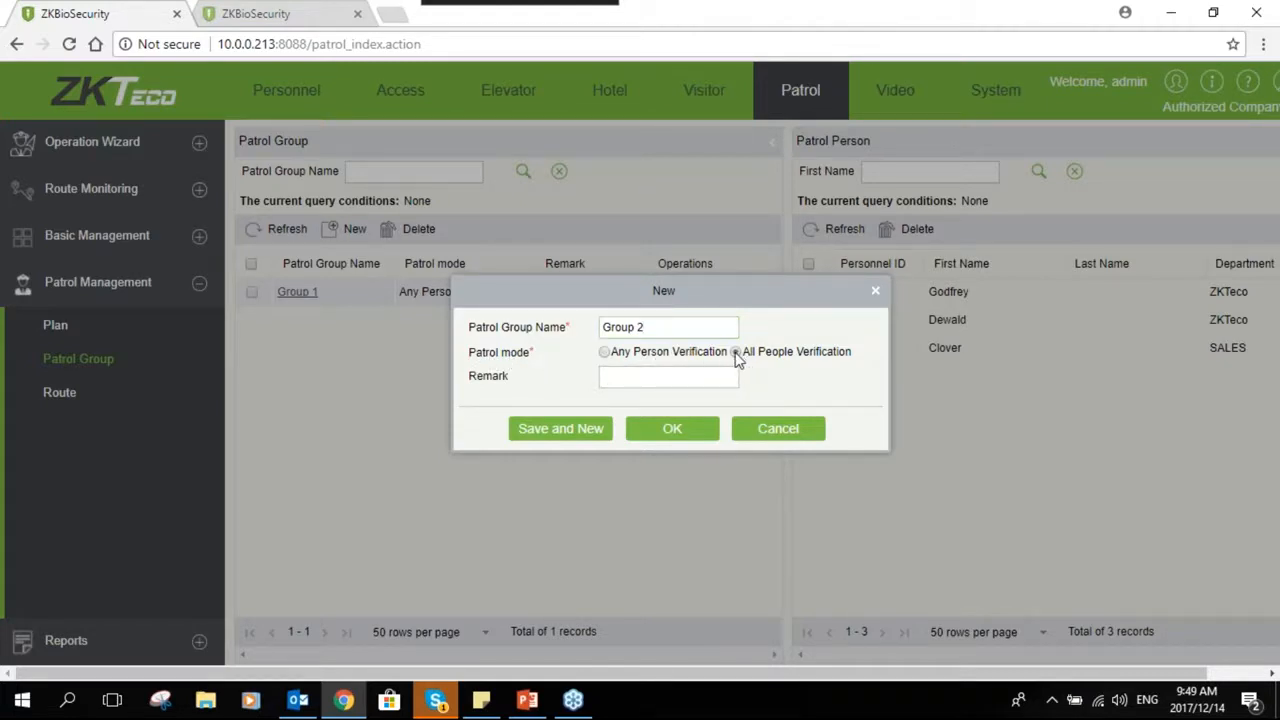
left_click(607, 356)
left_click(605, 352)
left_click(672, 385)
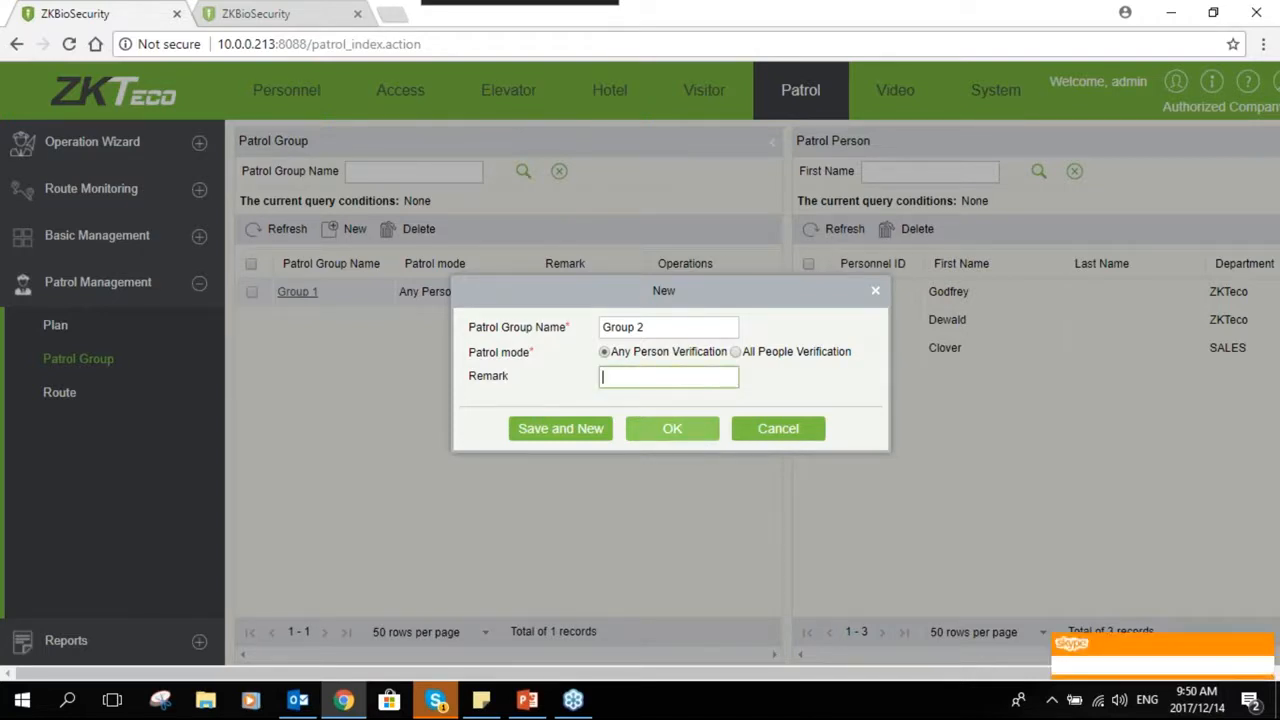
left_click(683, 434)
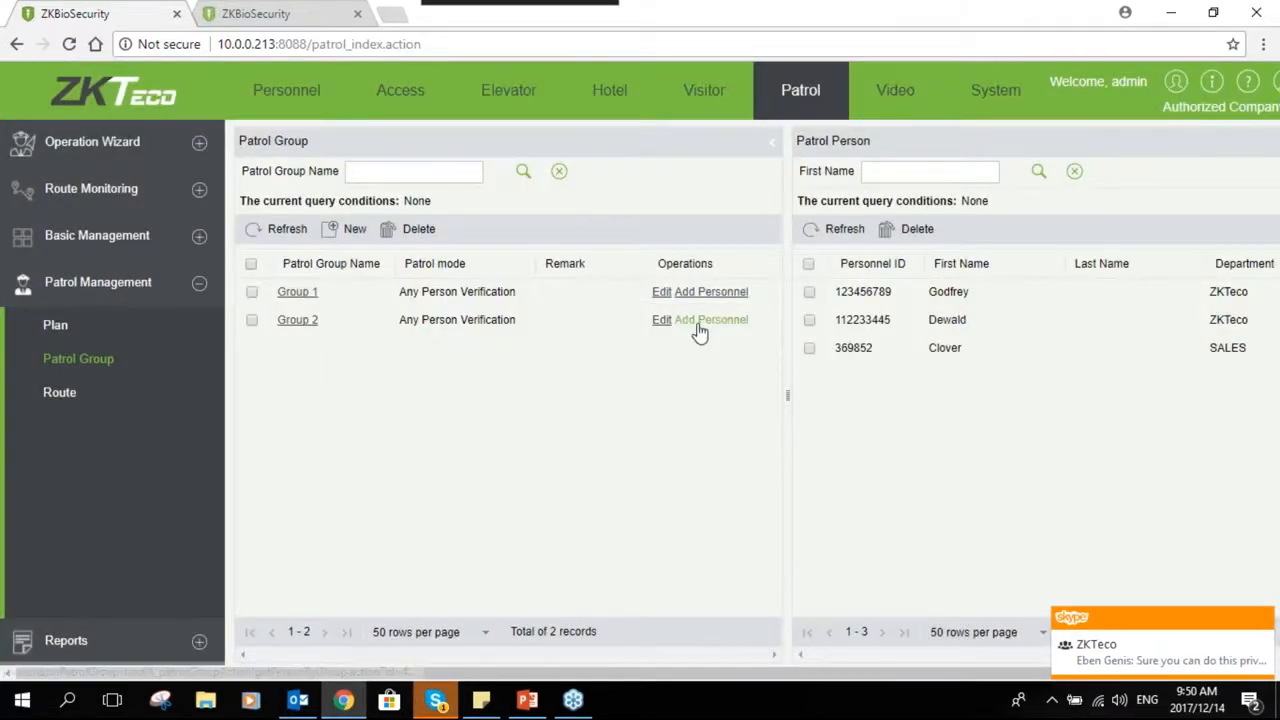
- Add the second and third listed personnel to Group 2
left_click(700, 320)
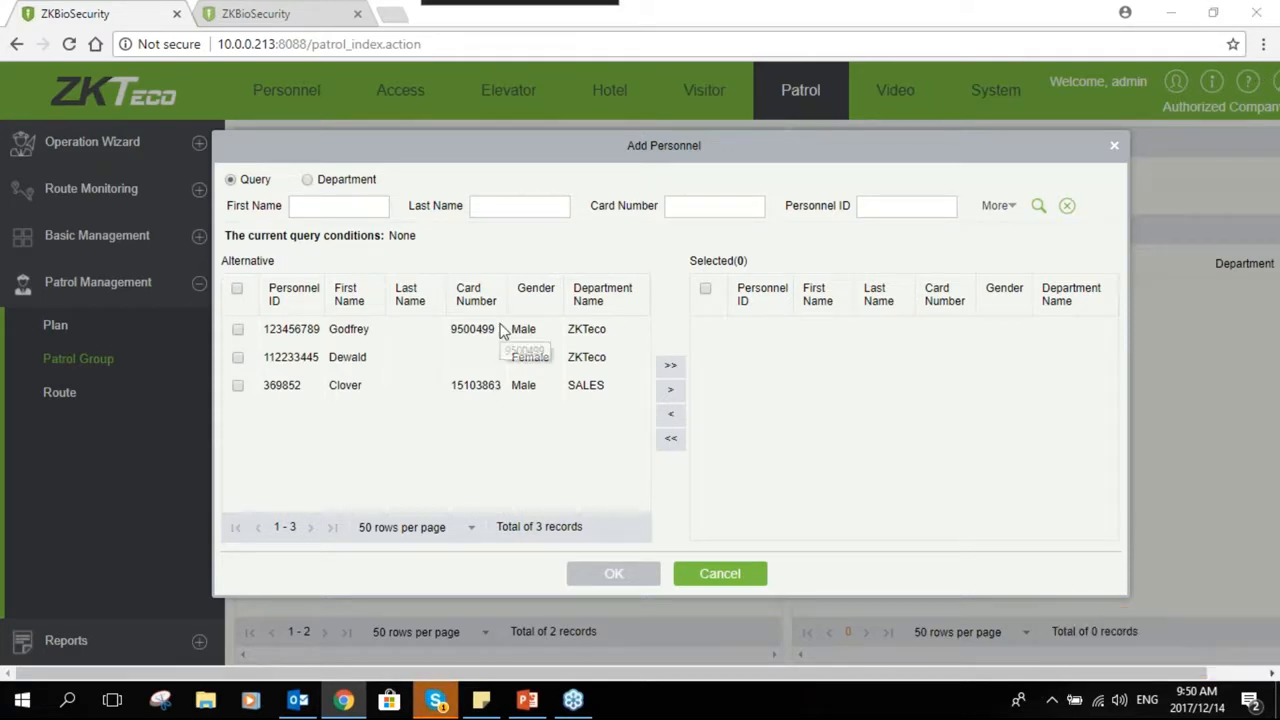
left_click(238, 388)
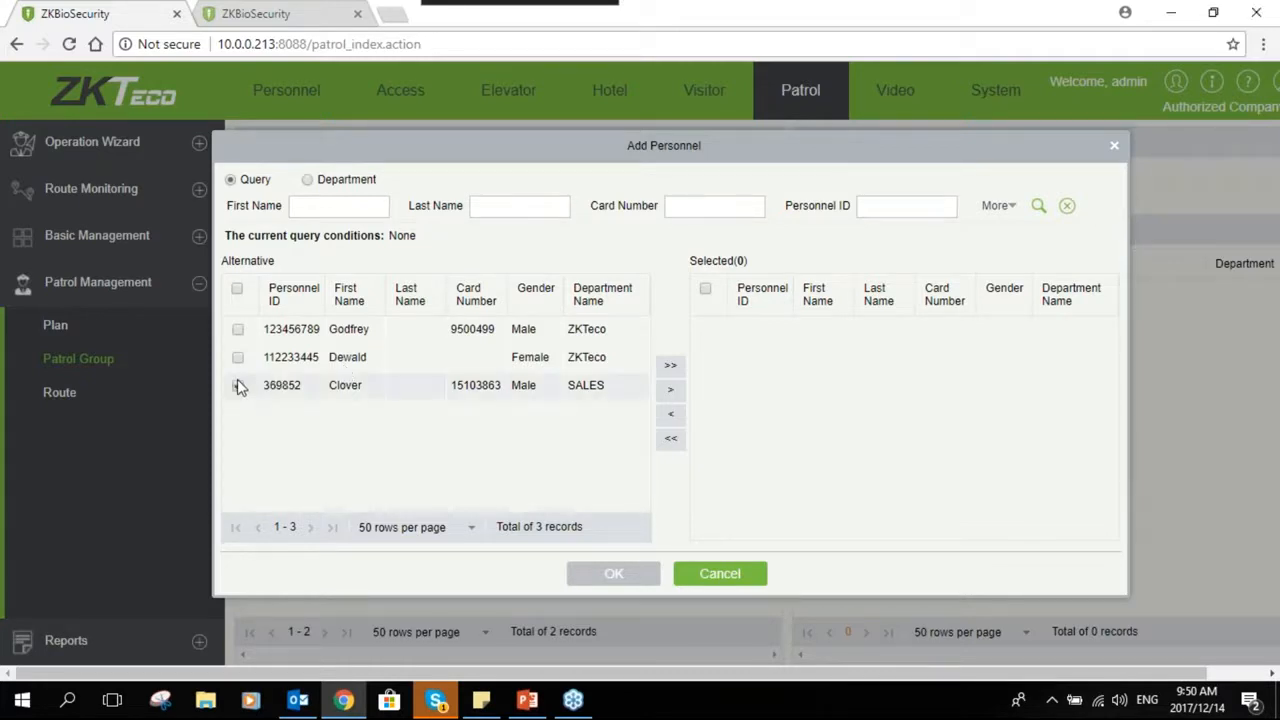
left_click(672, 396)
left_click(311, 360)
left_click(670, 389)
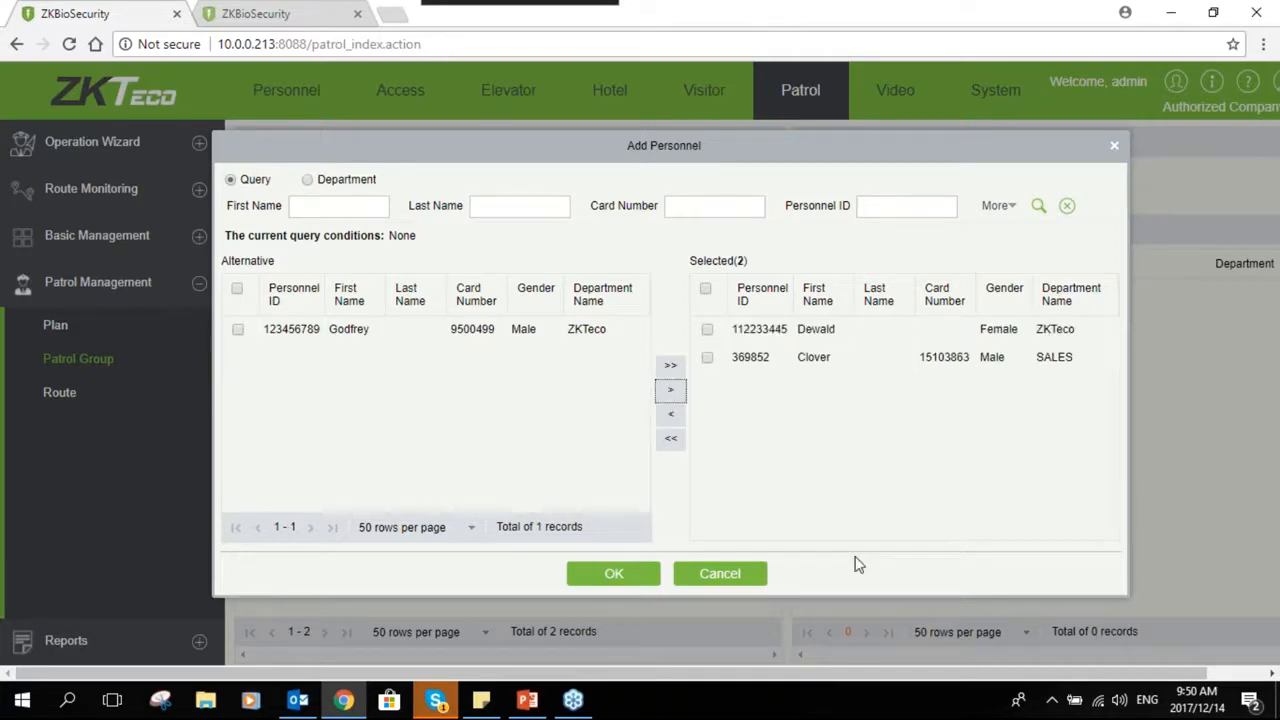
left_click(645, 578)
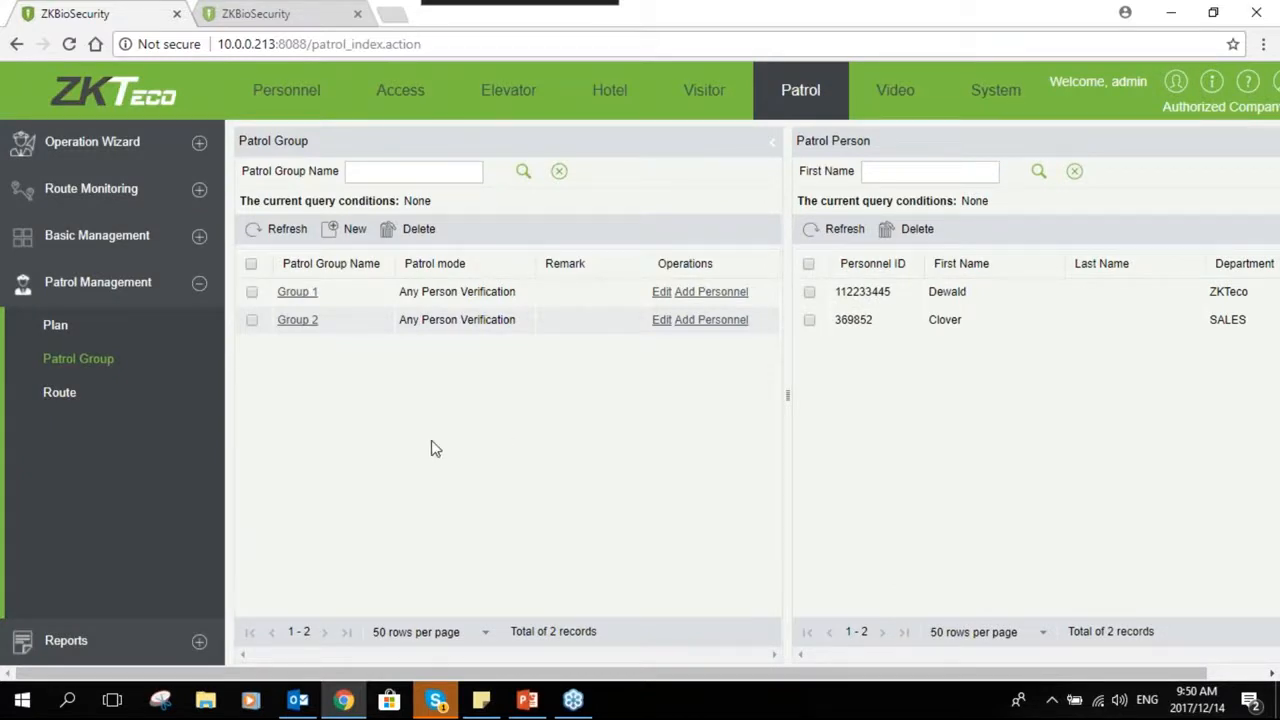
- Start a new patrol route named Route2 and assign it Plan 2
left_click(59, 396)
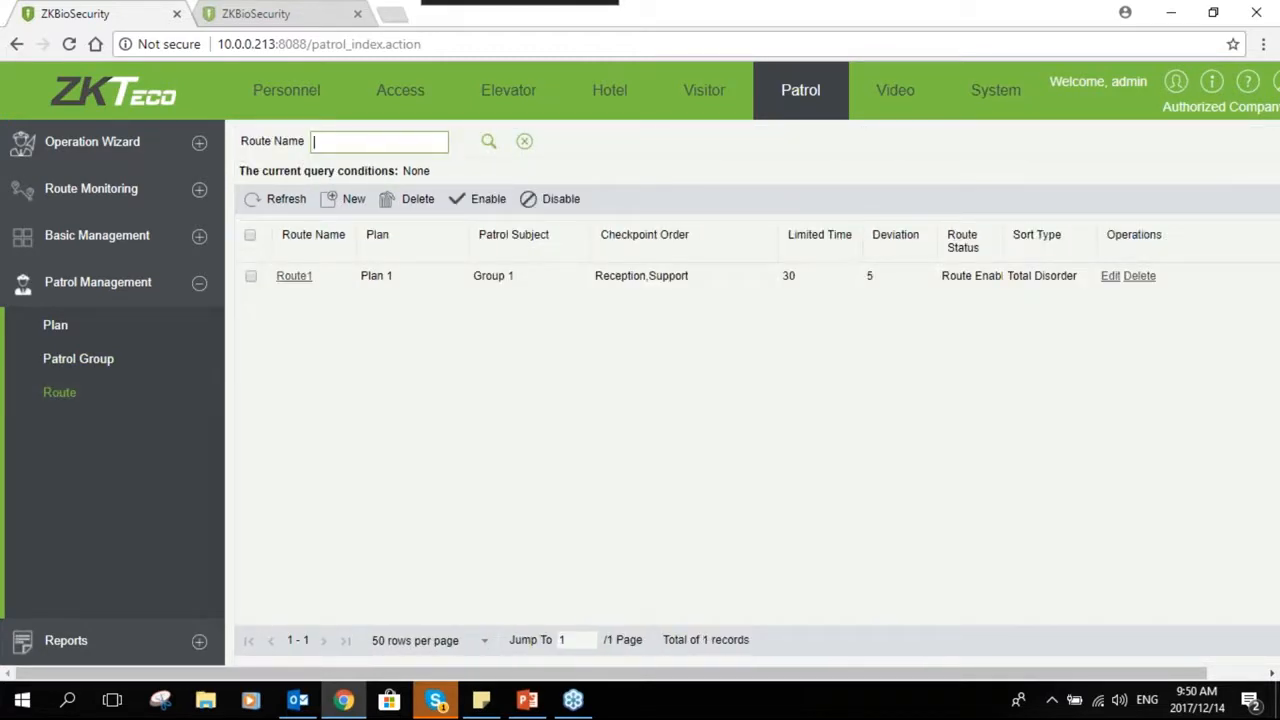
left_click(349, 200)
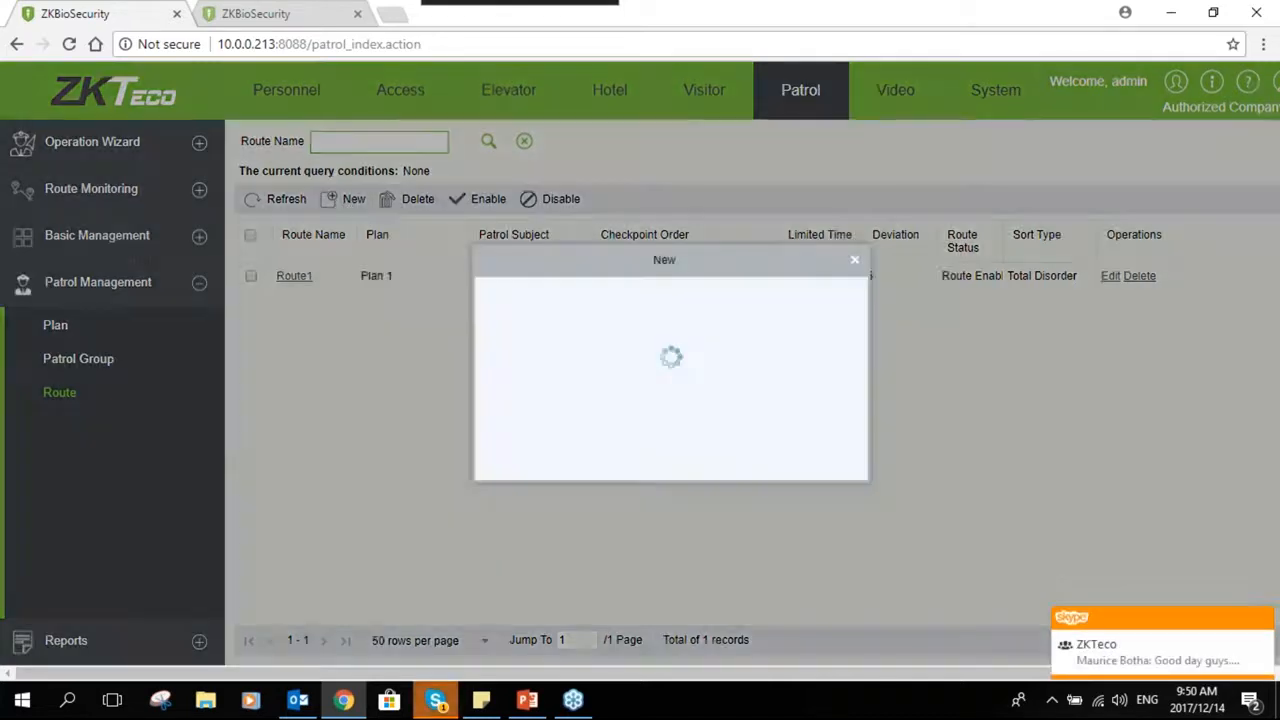
left_click(663, 292)
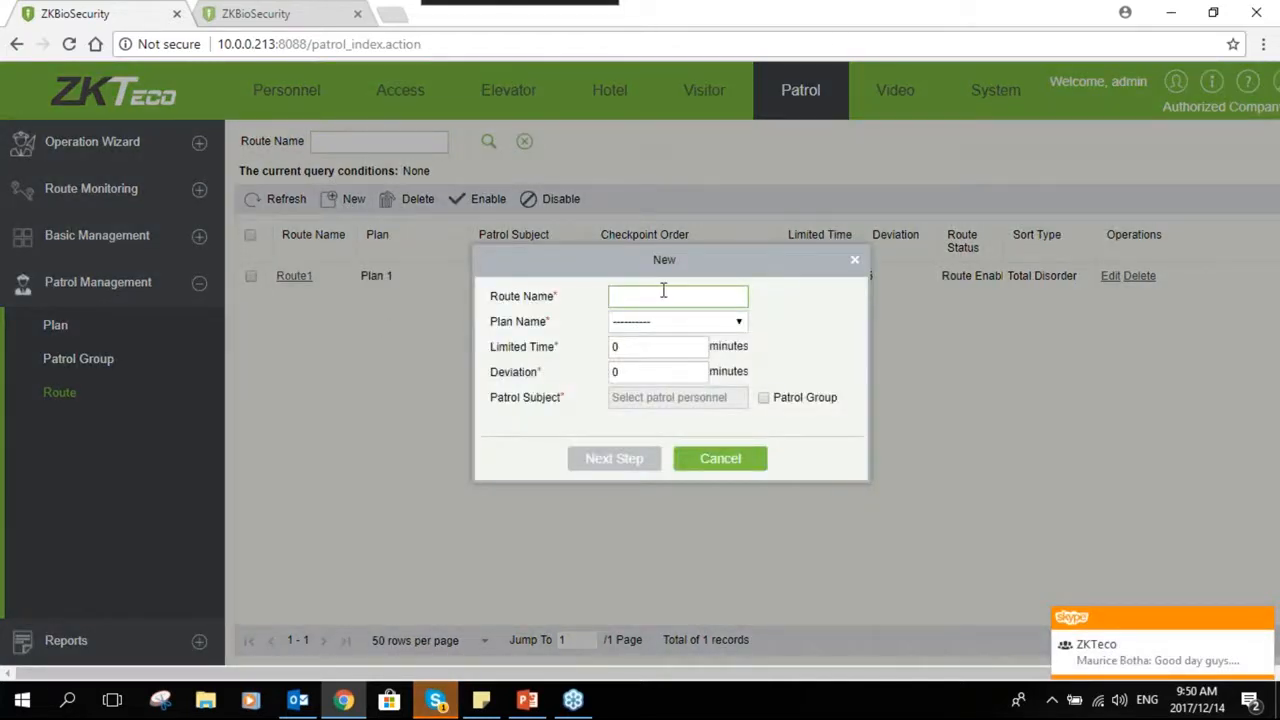
type("Ro")
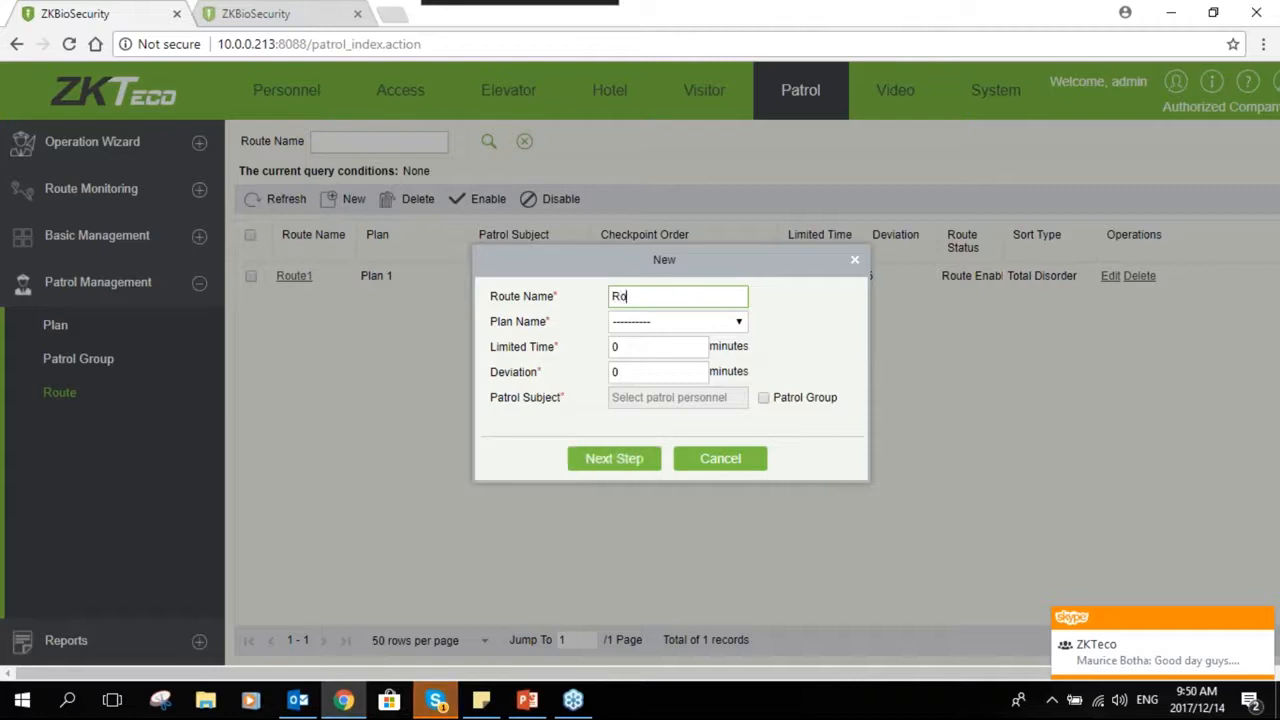
type("ute2")
left_click(724, 324)
left_click(637, 372)
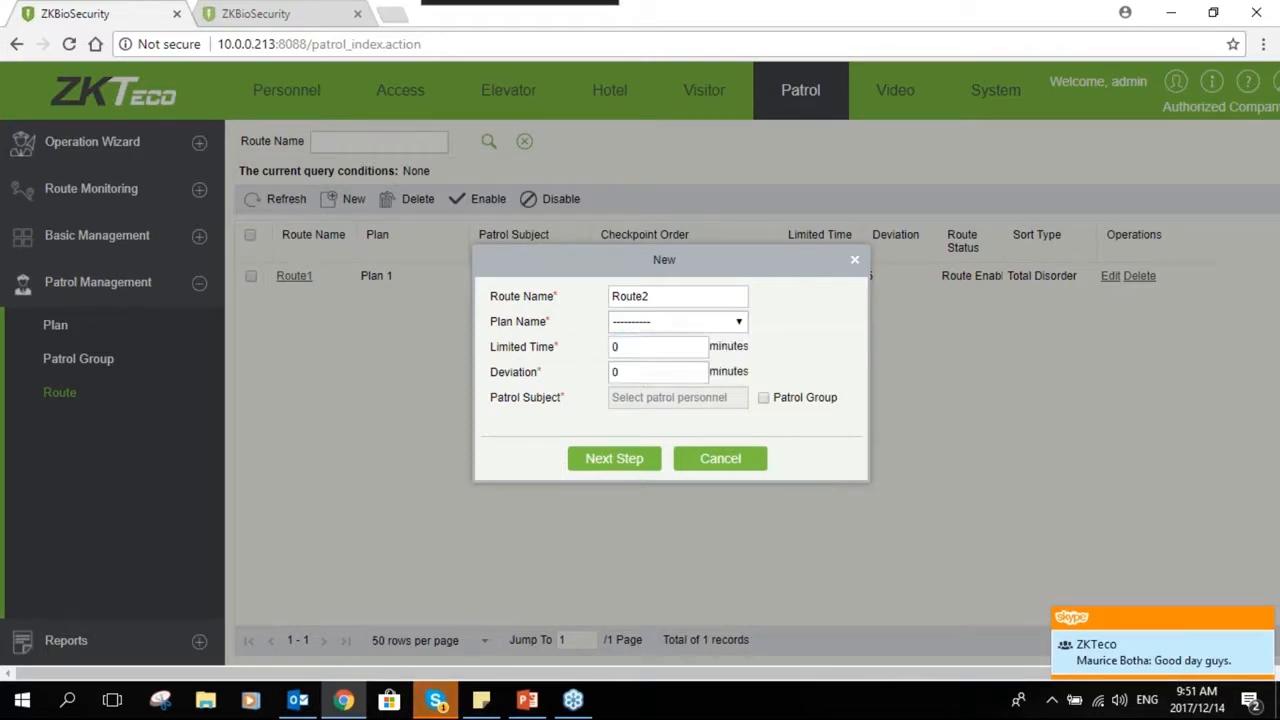
- Set the route's Limited Time to 20 minutes and its Deviation to 5 minutes
left_click(661, 350)
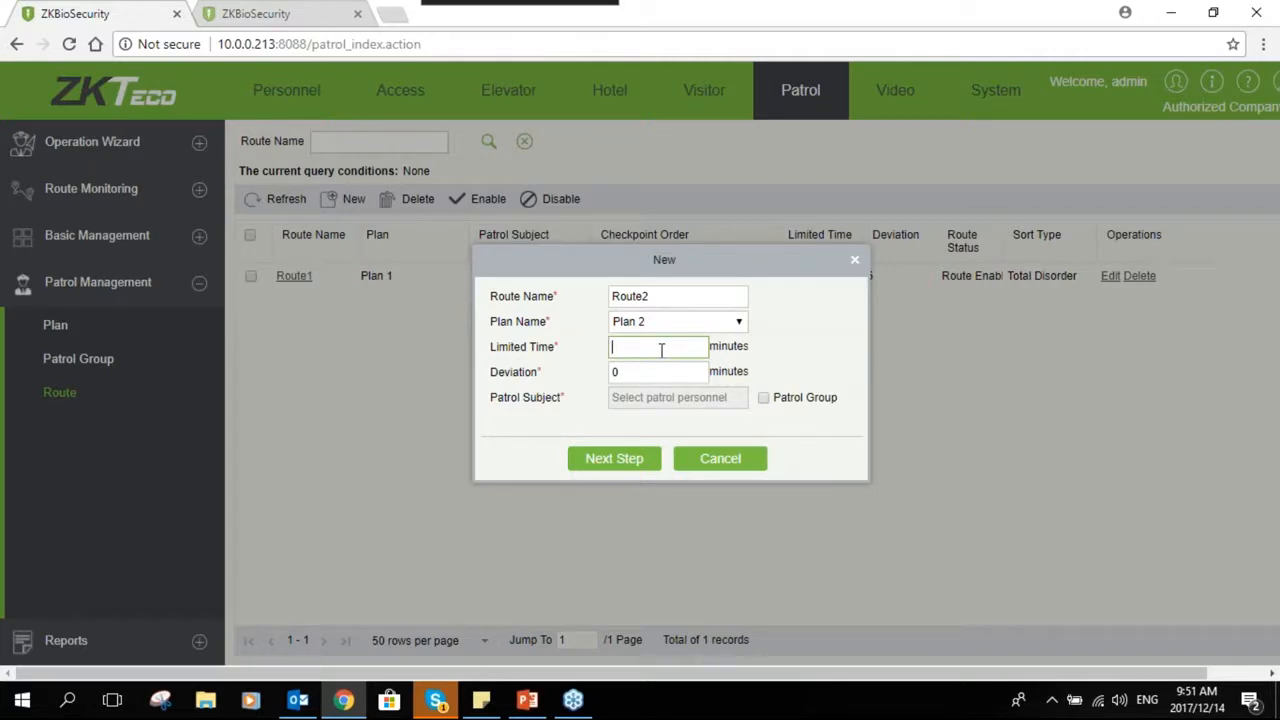
type("0")
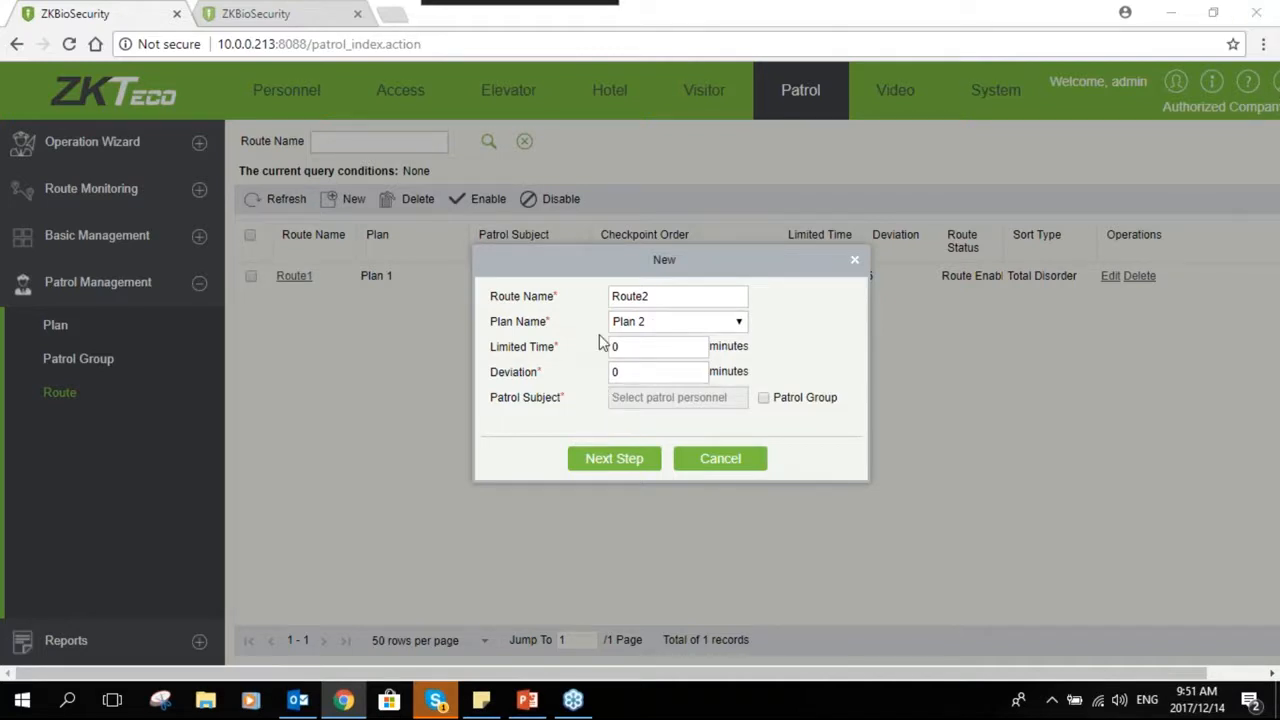
left_click(655, 322)
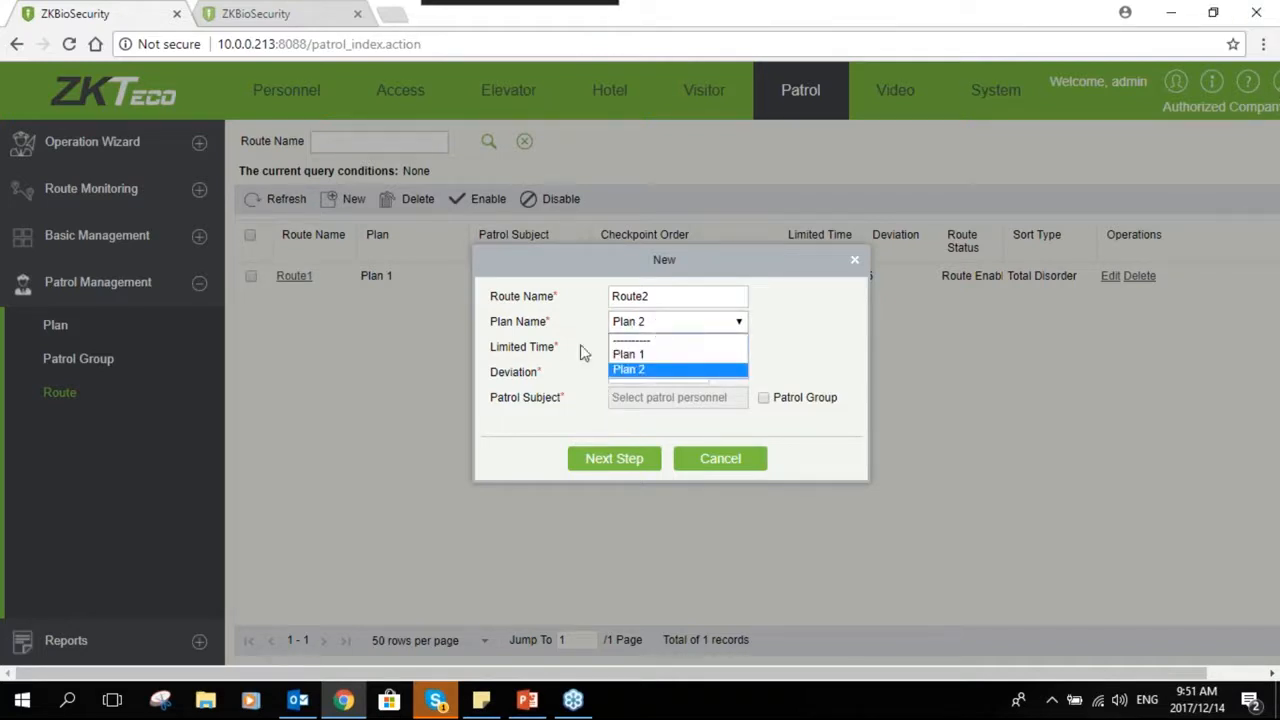
left_click(655, 346)
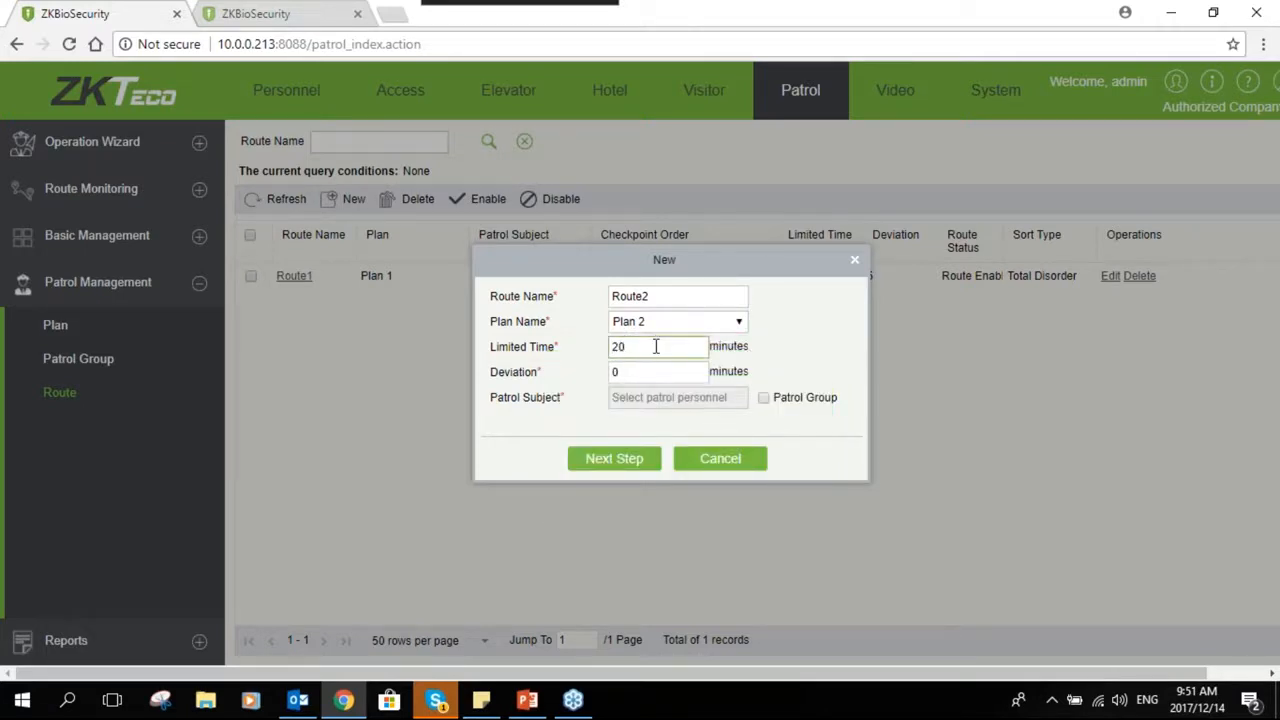
left_click(620, 372)
key("BackSpace")
type("5")
left_click(642, 371)
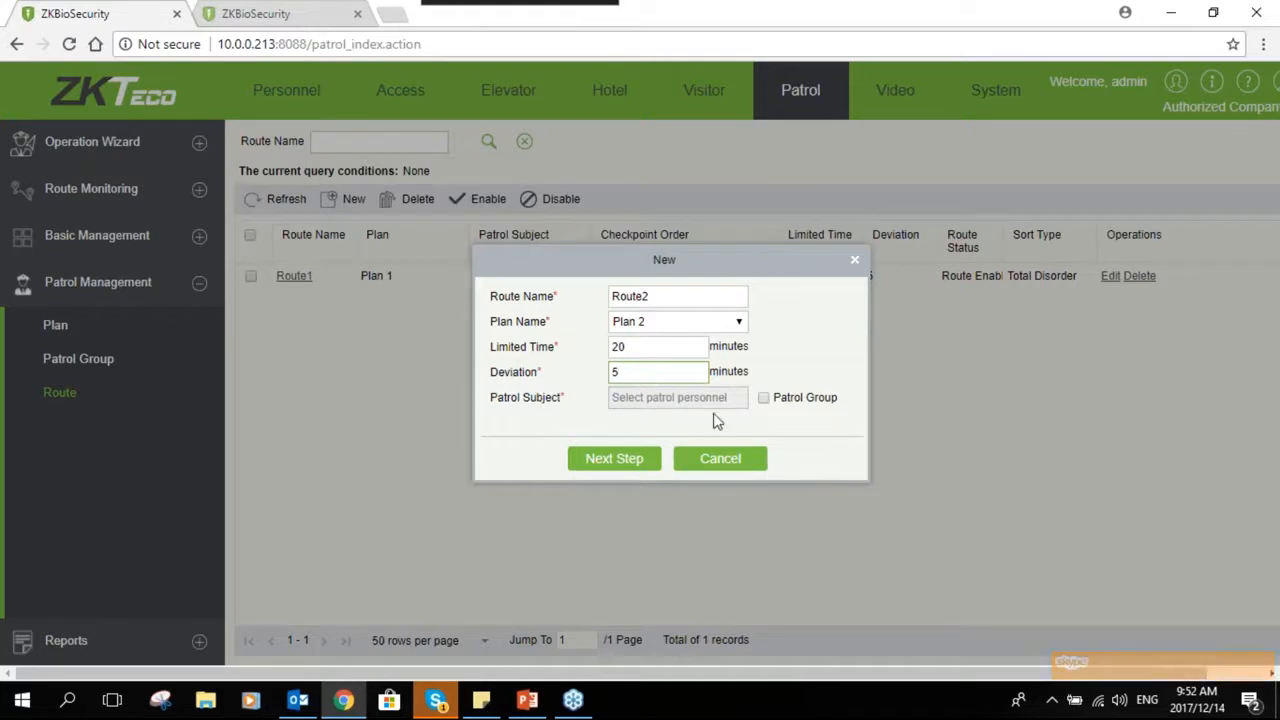
- Switch the route's patrol subject to a patrol group and select Group 2
left_click(652, 397)
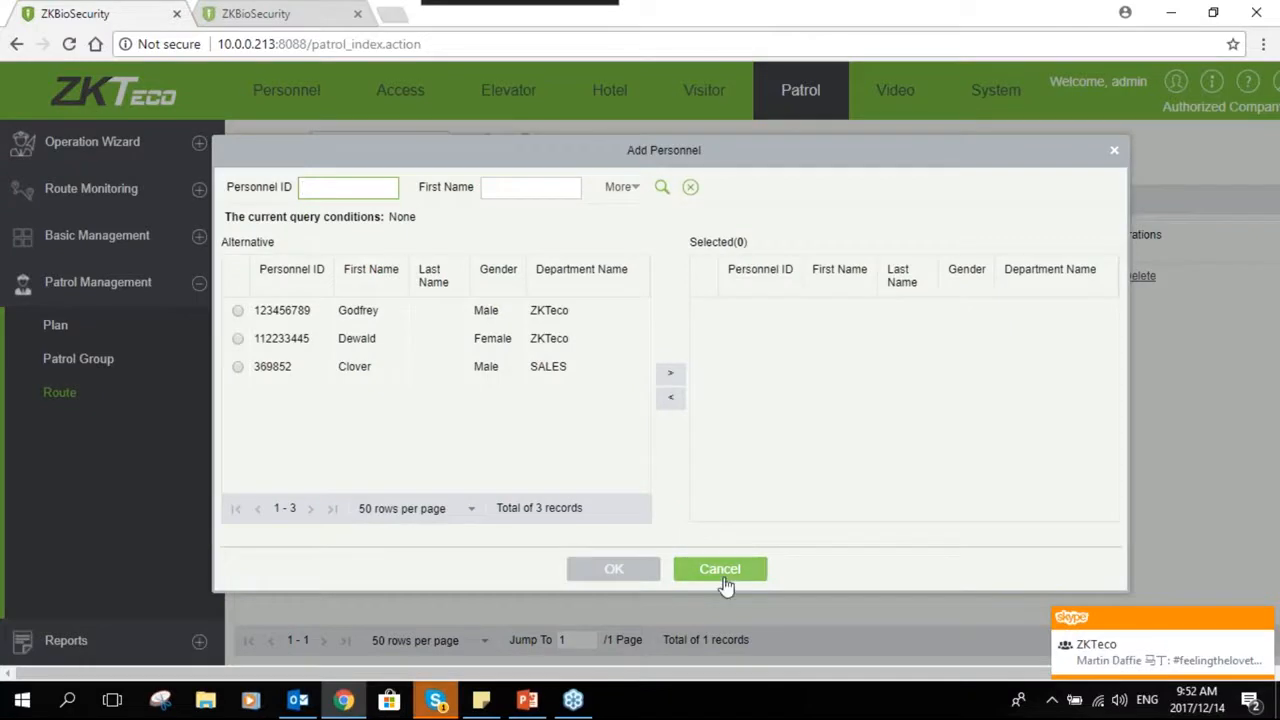
left_click(724, 569)
left_click(763, 398)
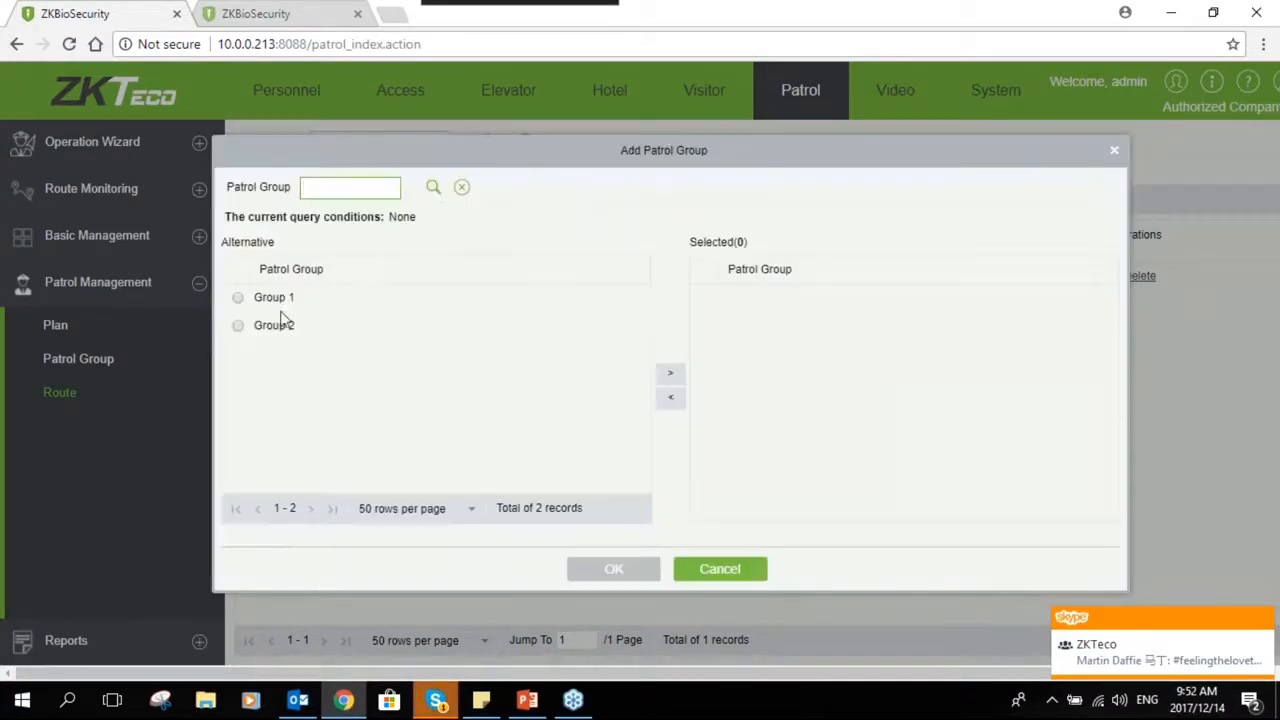
left_click(238, 325)
left_click(680, 378)
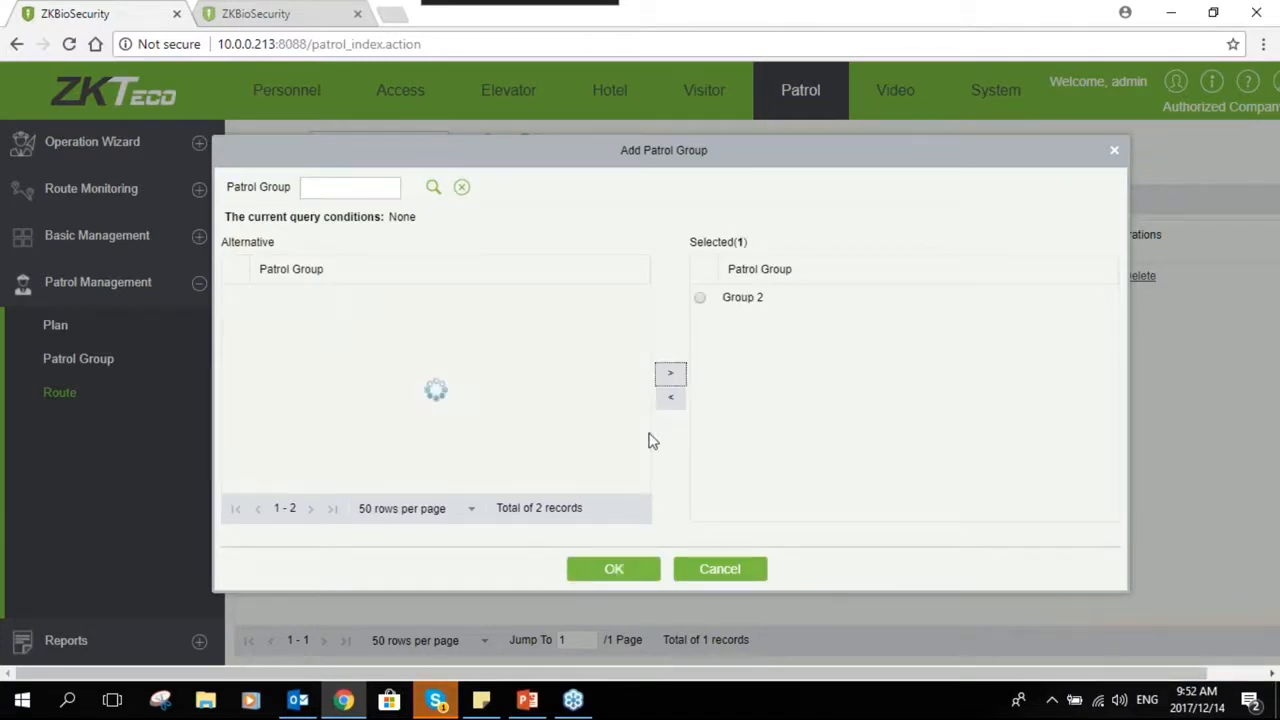
left_click(614, 569)
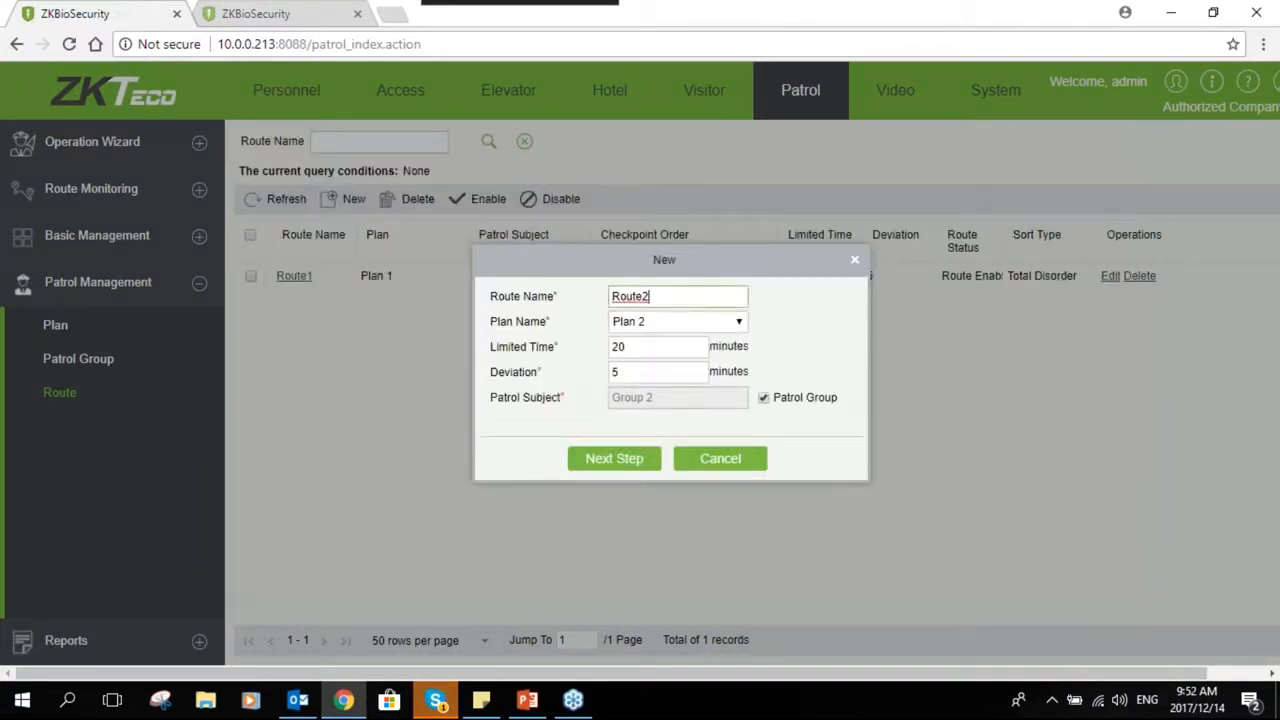
- Continue to the route definition and add both checkpoints, Reception and Support, to the route
left_click(606, 466)
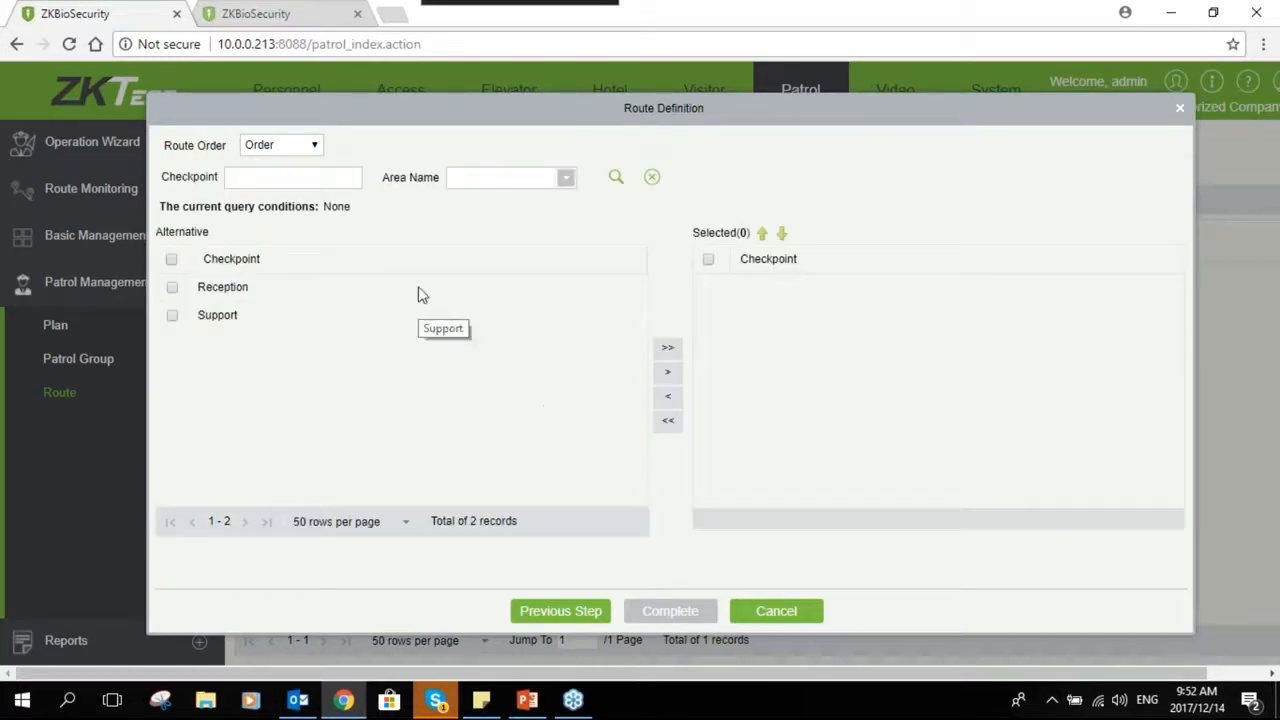
left_click(307, 147)
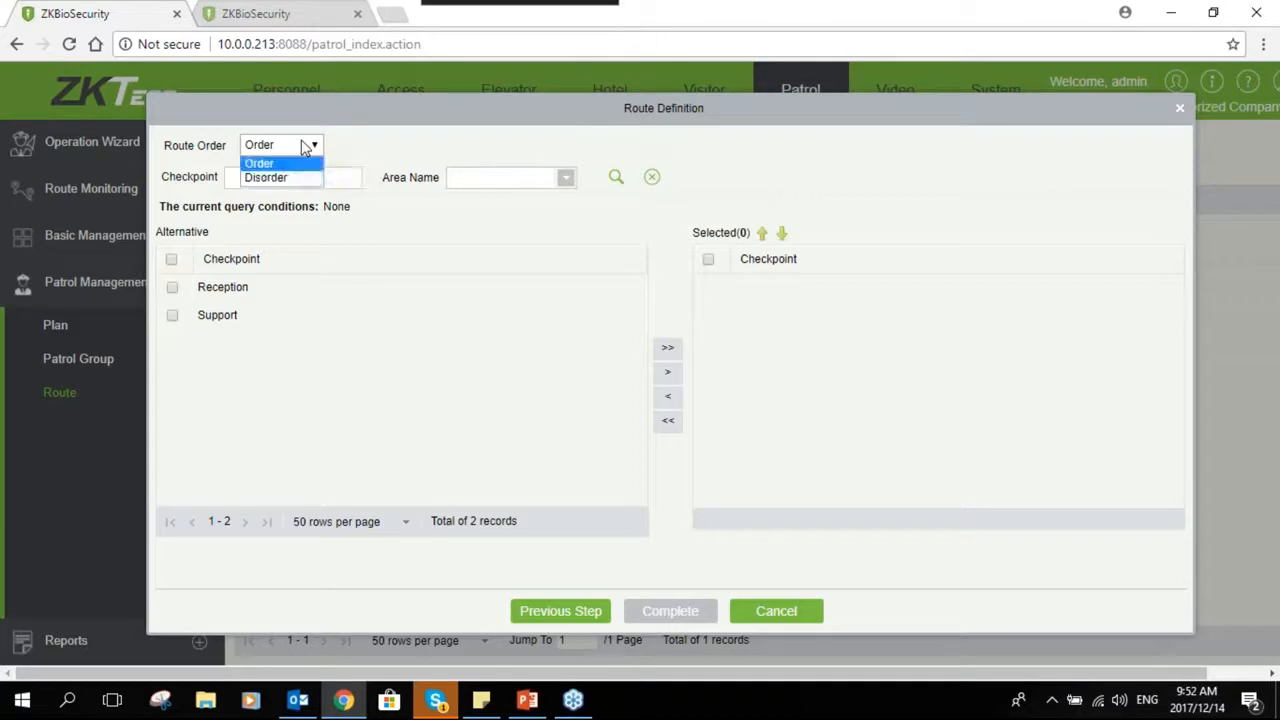
left_click(298, 164)
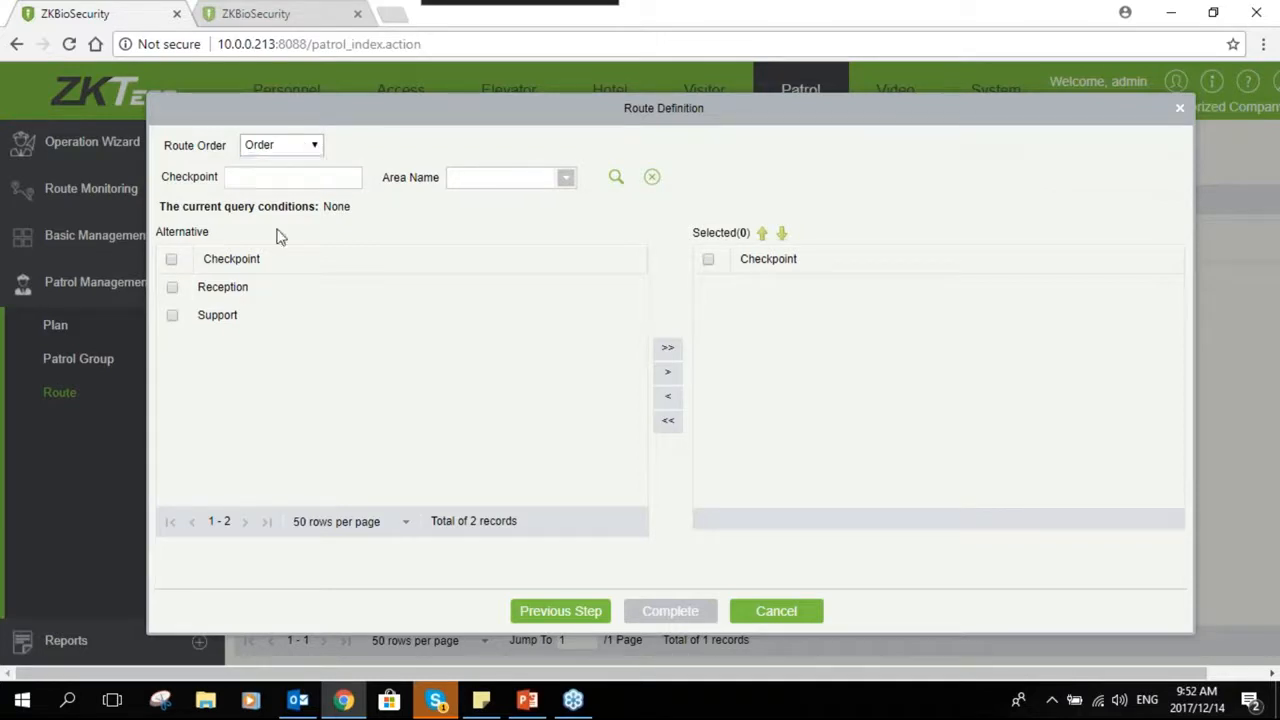
left_click(171, 259)
left_click(662, 349)
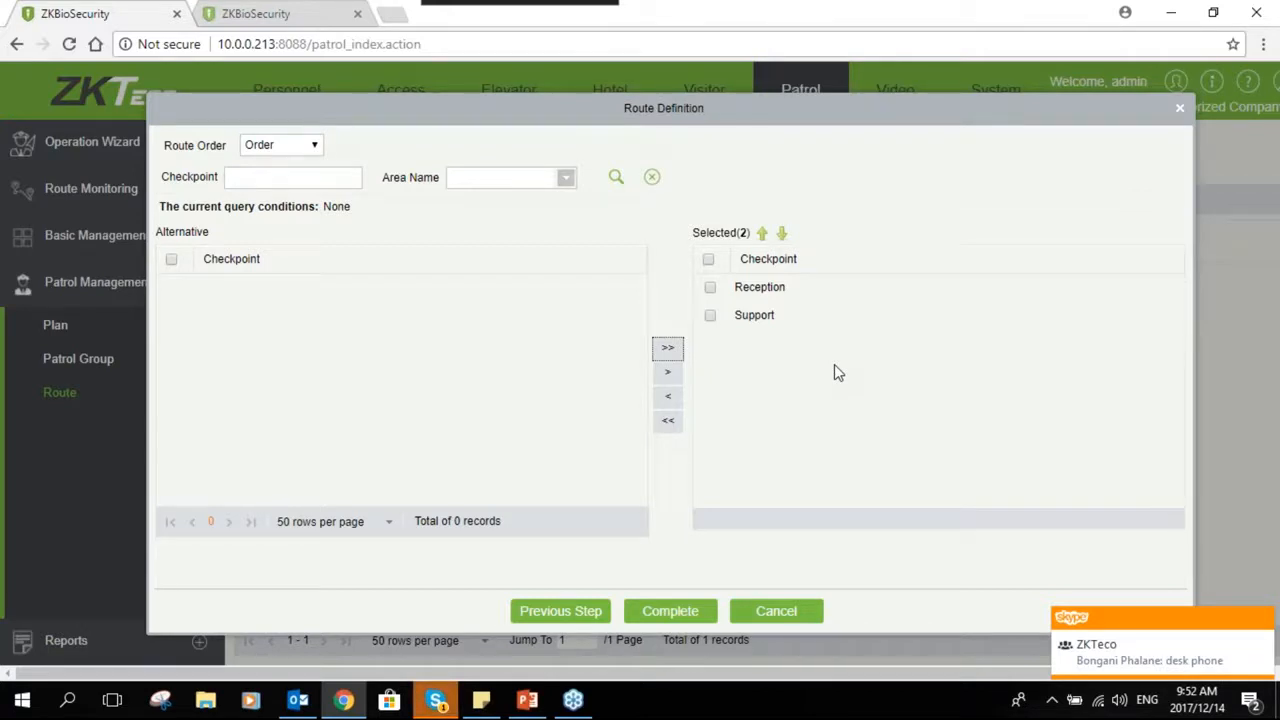
left_click(314, 145)
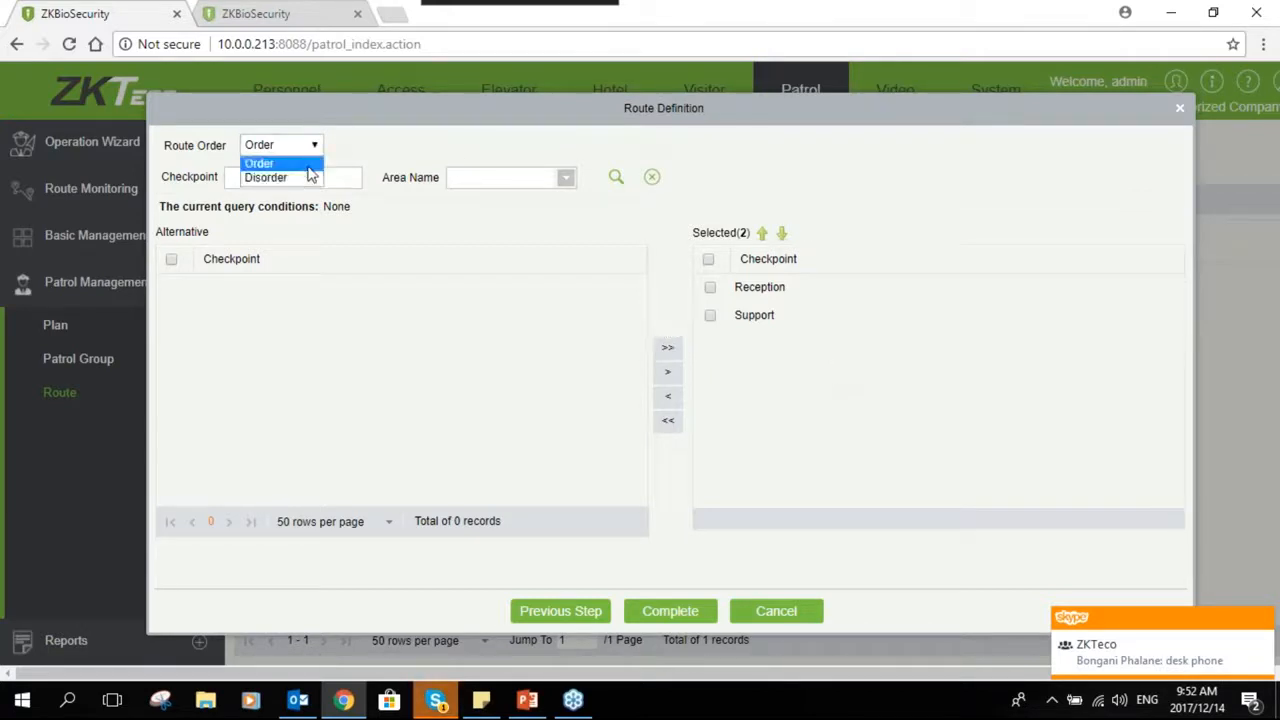
left_click(366, 134)
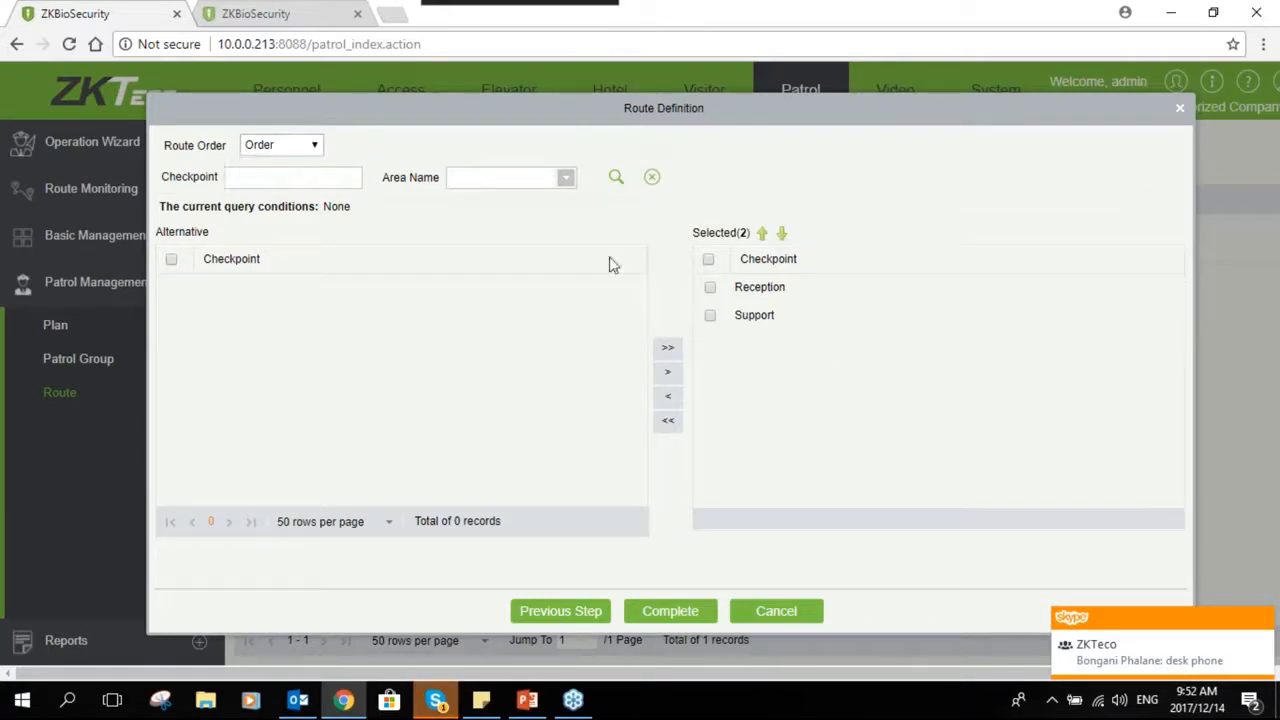
left_click(711, 289)
left_click(710, 318)
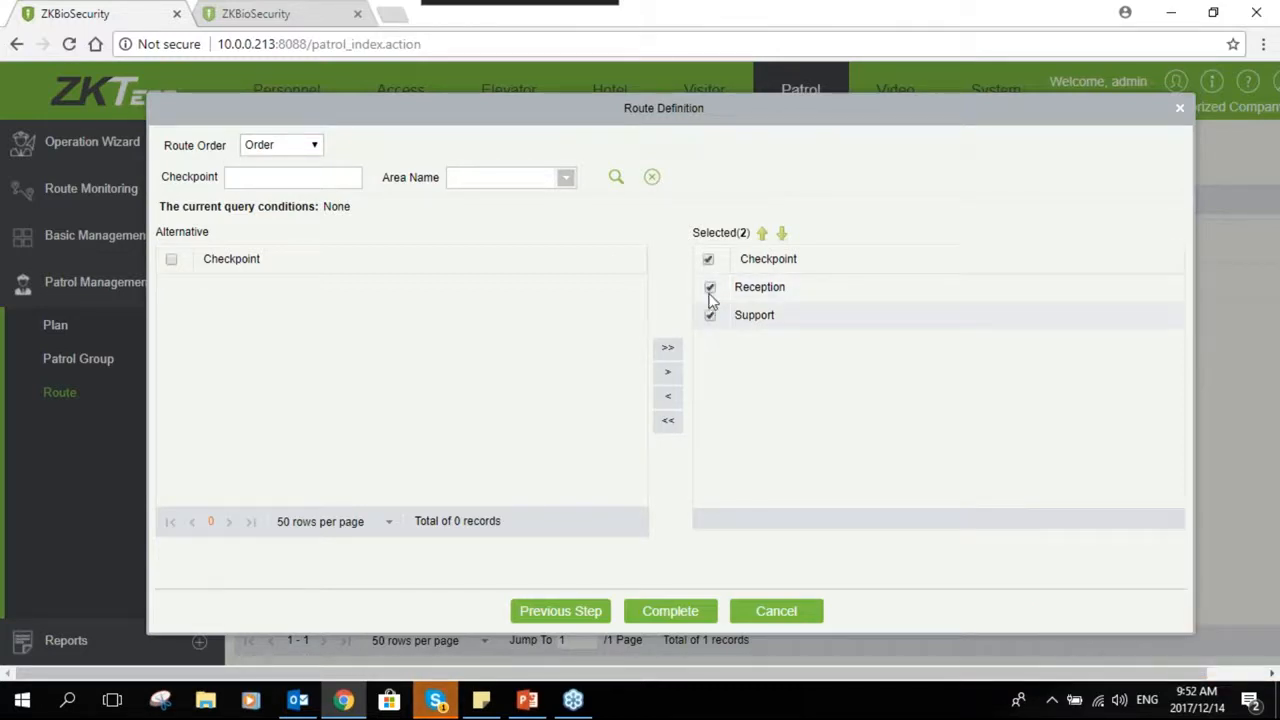
left_click(709, 259)
left_click(708, 294)
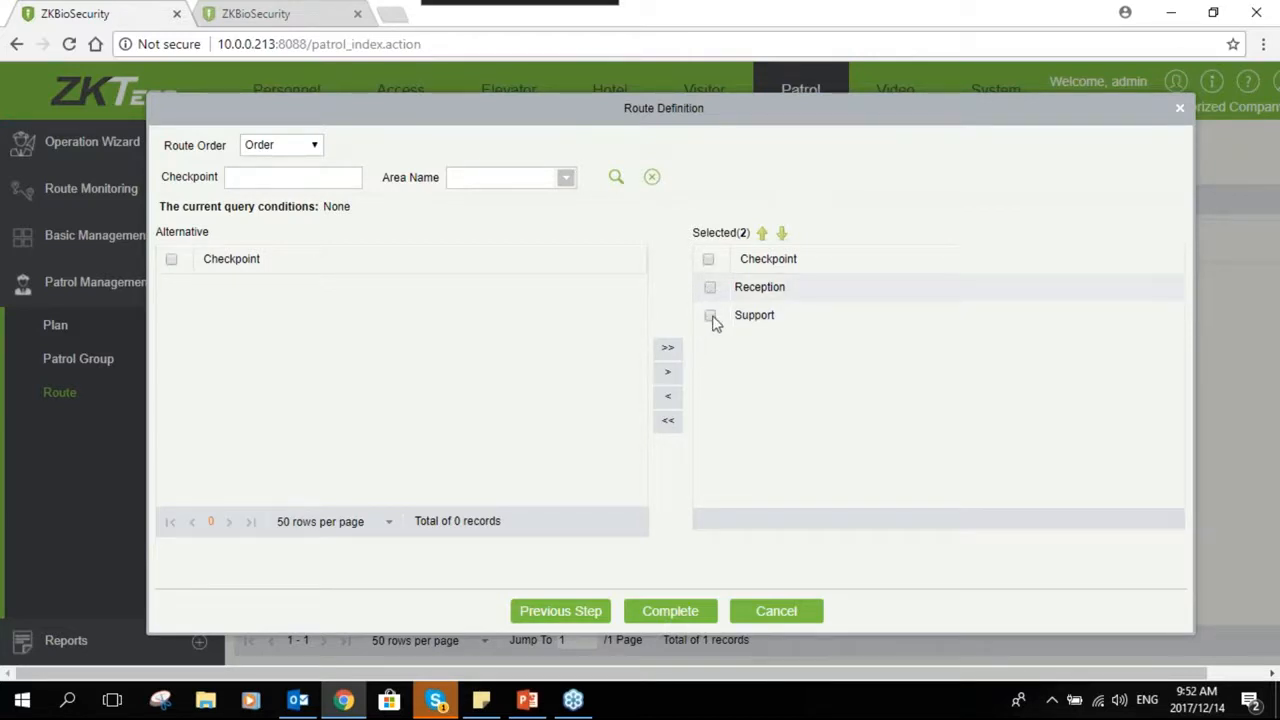
- Set the route order of the new route to Disorder
left_click(316, 147)
left_click(296, 178)
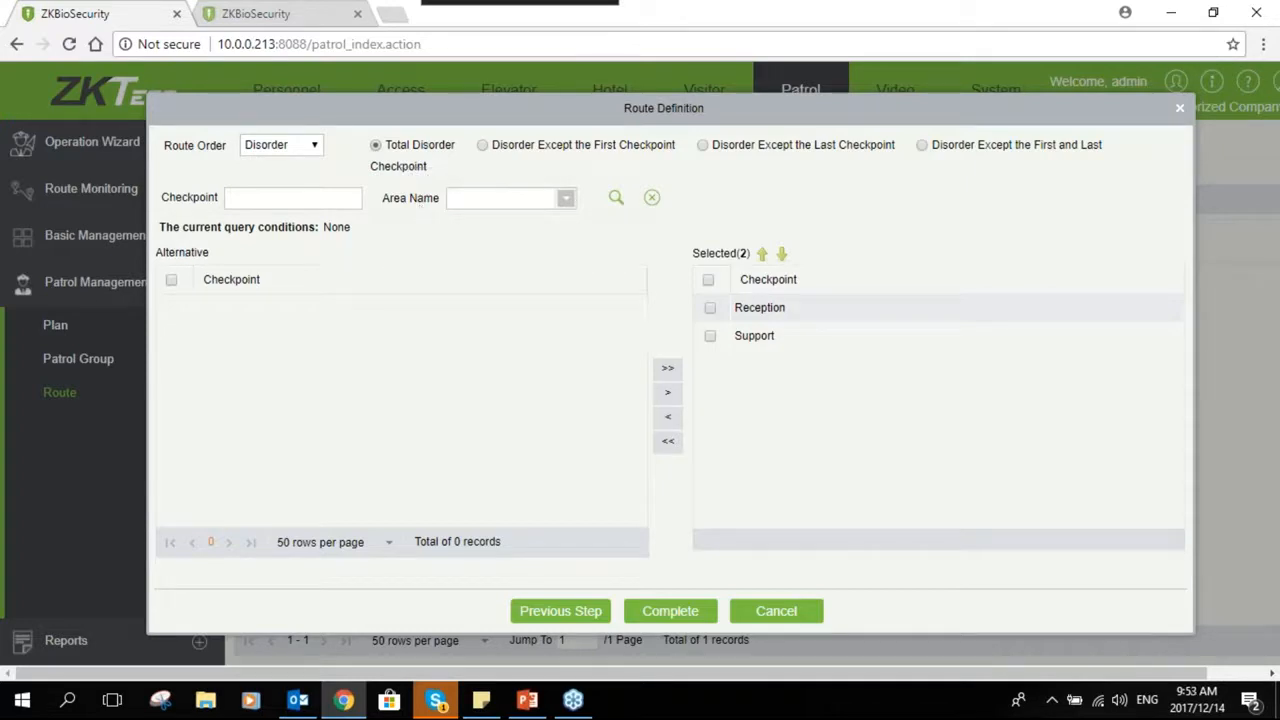
left_click(709, 309)
left_click(709, 308)
- Try the Disorder Except the First Checkpoint, Except the Last Checkpoint, and Except the First and Last options
left_click(482, 148)
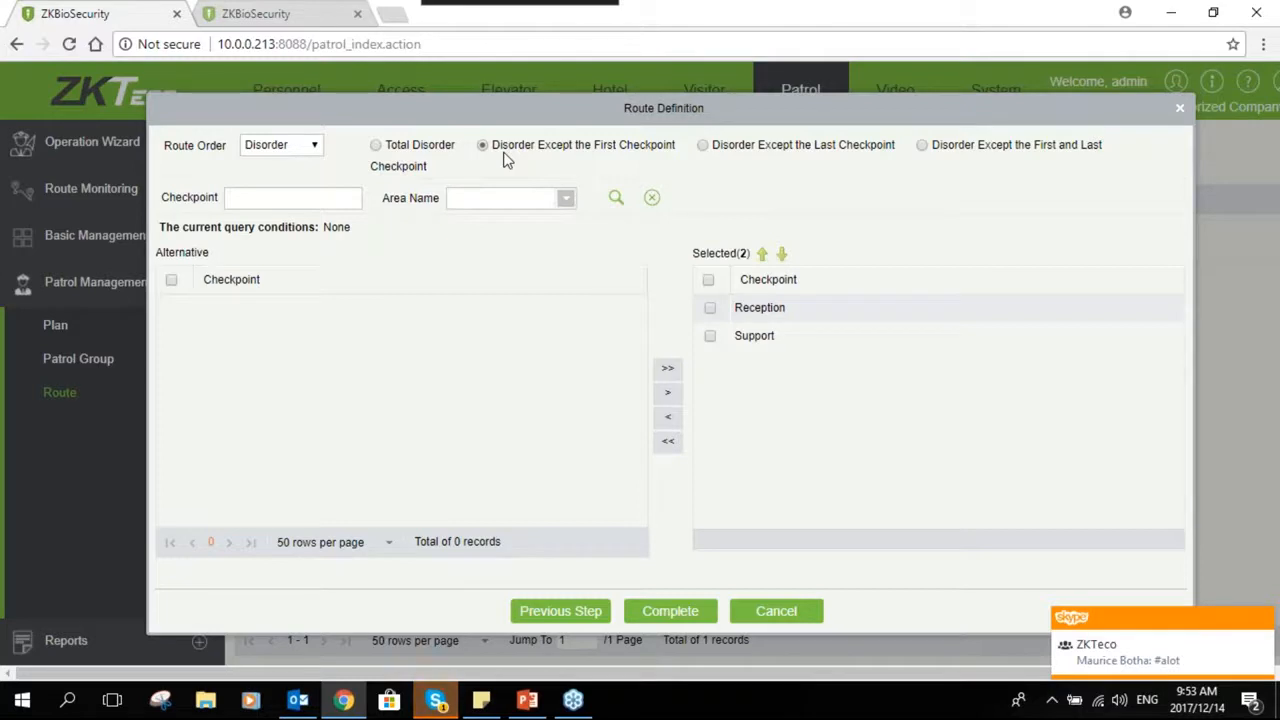
left_click(710, 310)
left_click(710, 309)
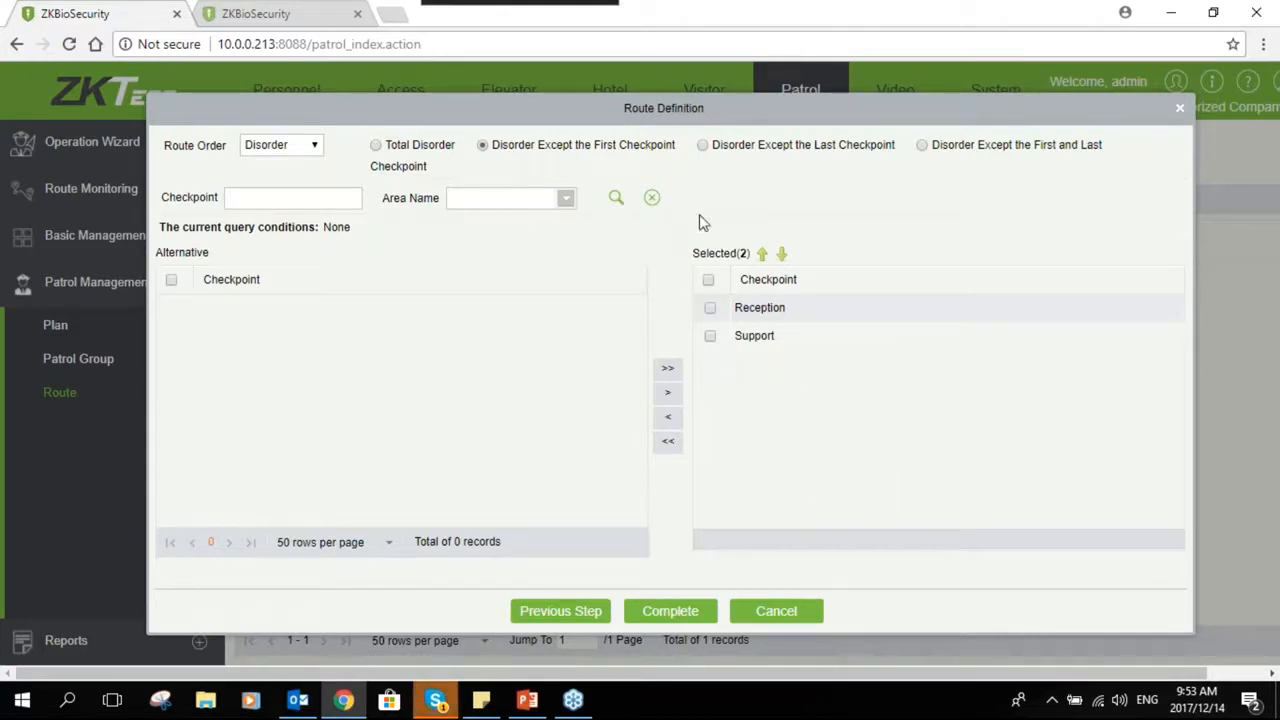
left_click(703, 146)
left_click(709, 338)
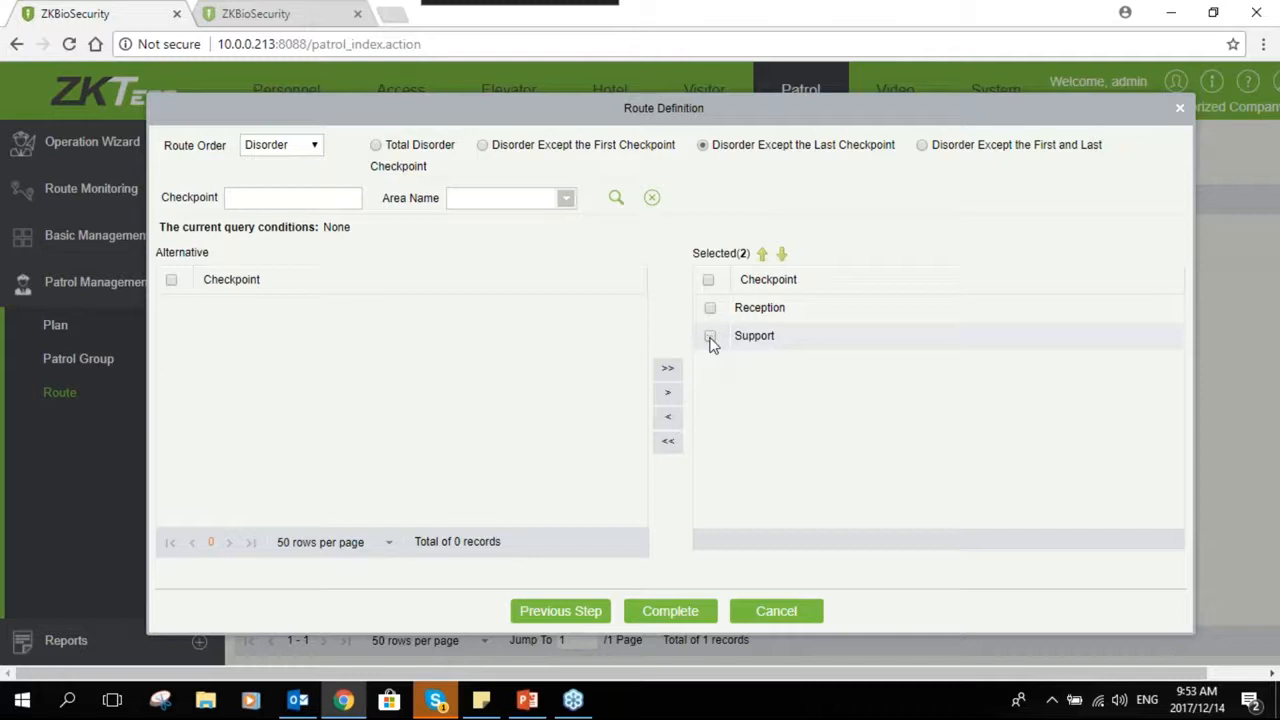
left_click(922, 146)
left_click(710, 310)
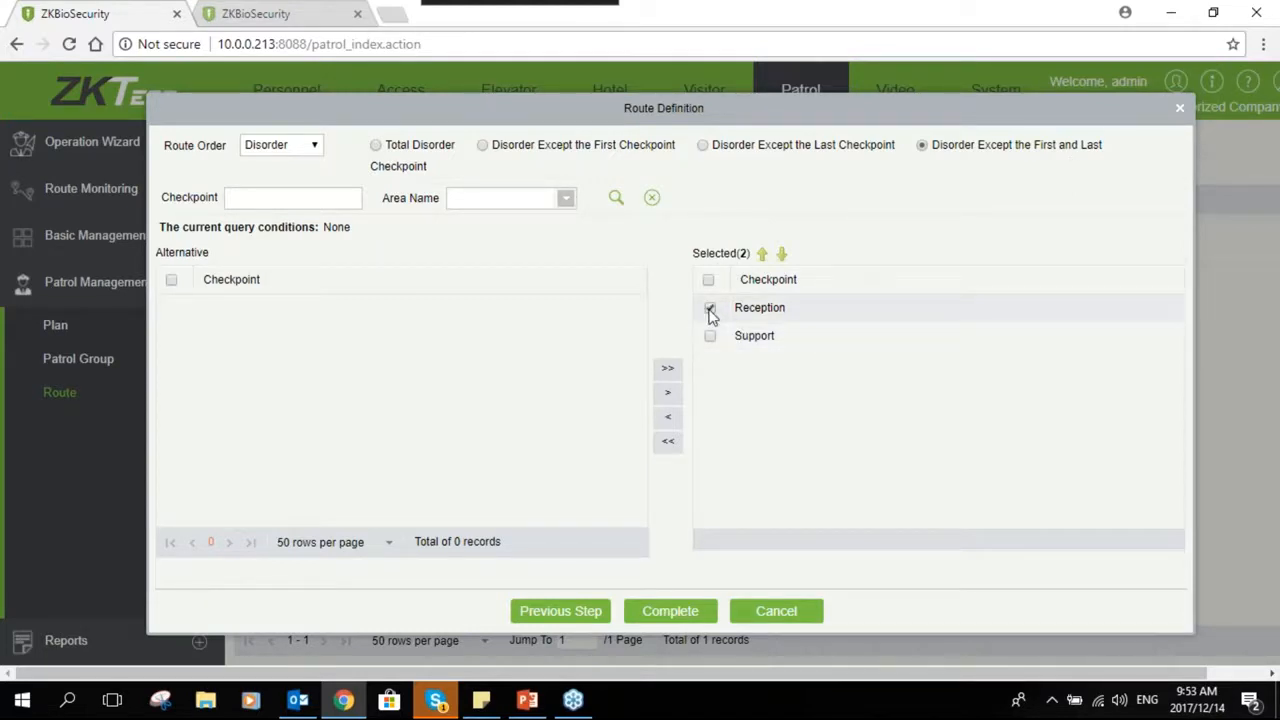
left_click(709, 310)
left_click(710, 337)
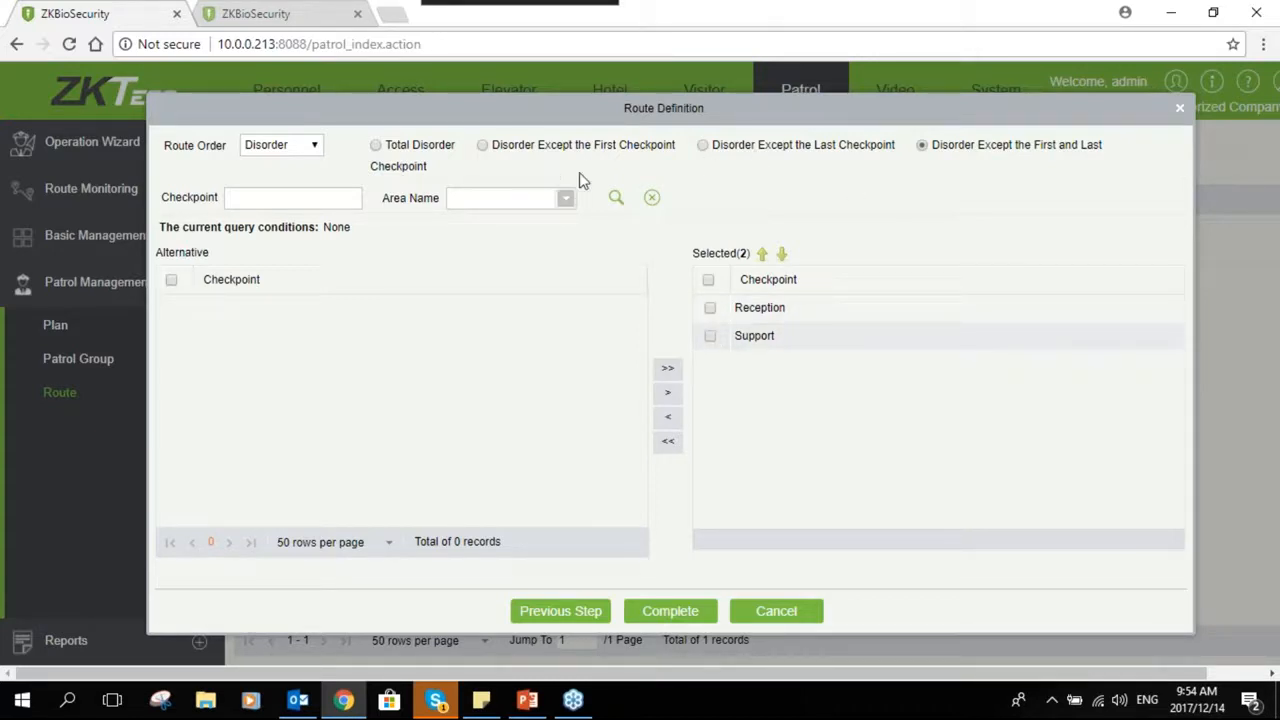
- Select Total Disorder, try to complete the route, then cancel the route definition
left_click(376, 146)
left_click(668, 615)
left_click(768, 614)
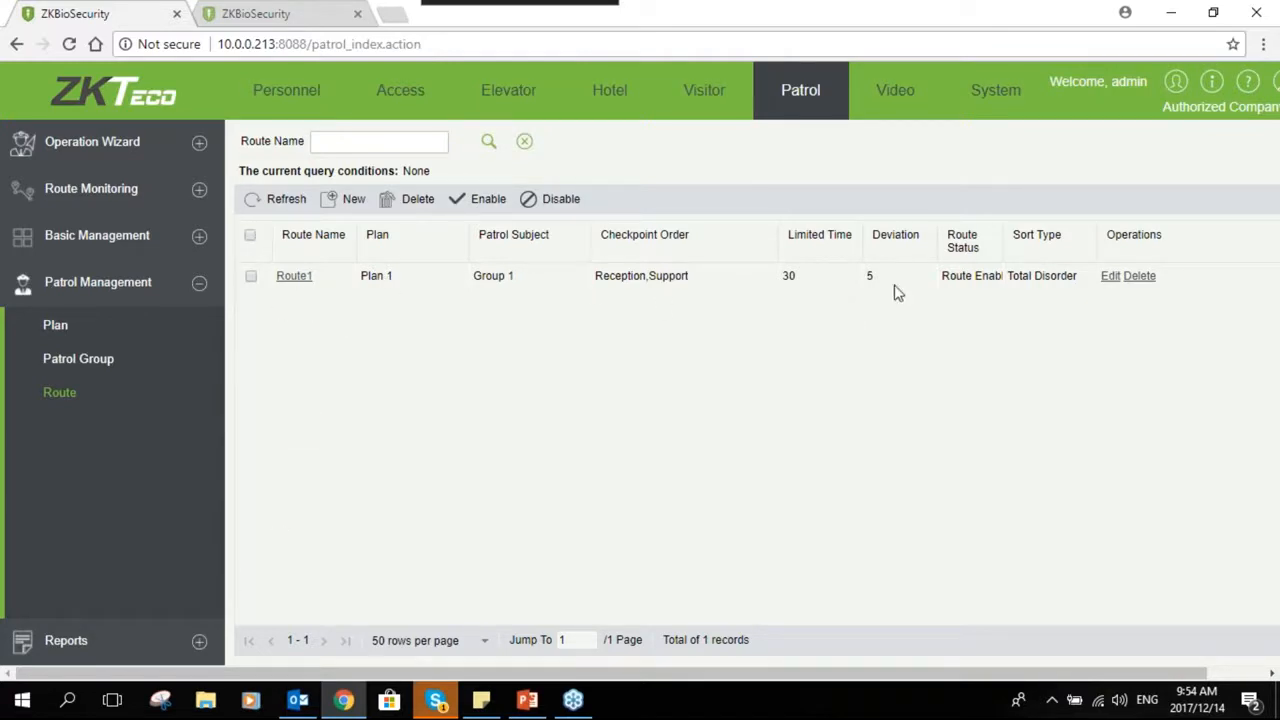
- Browse the patrol reports, including the All Transactions export file types, Patrol Records Today, Route and Personnel Statistics
left_click(199, 640)
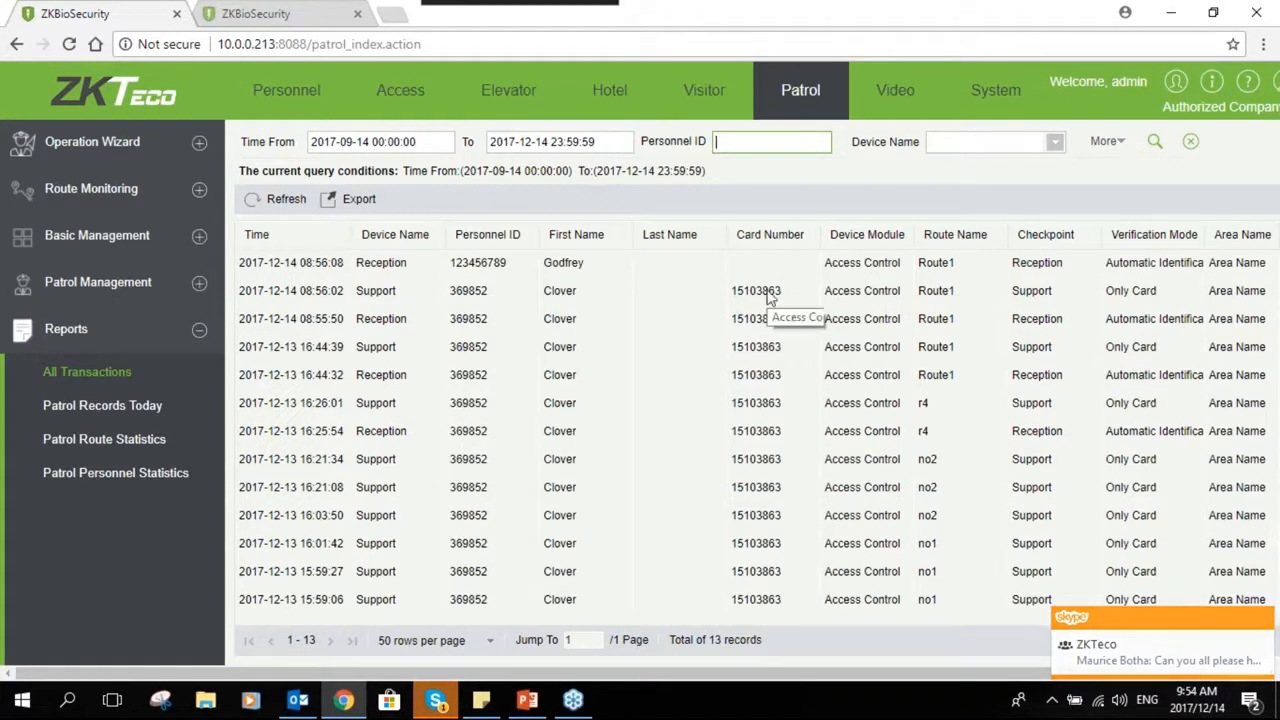
left_click(352, 199)
left_click(692, 299)
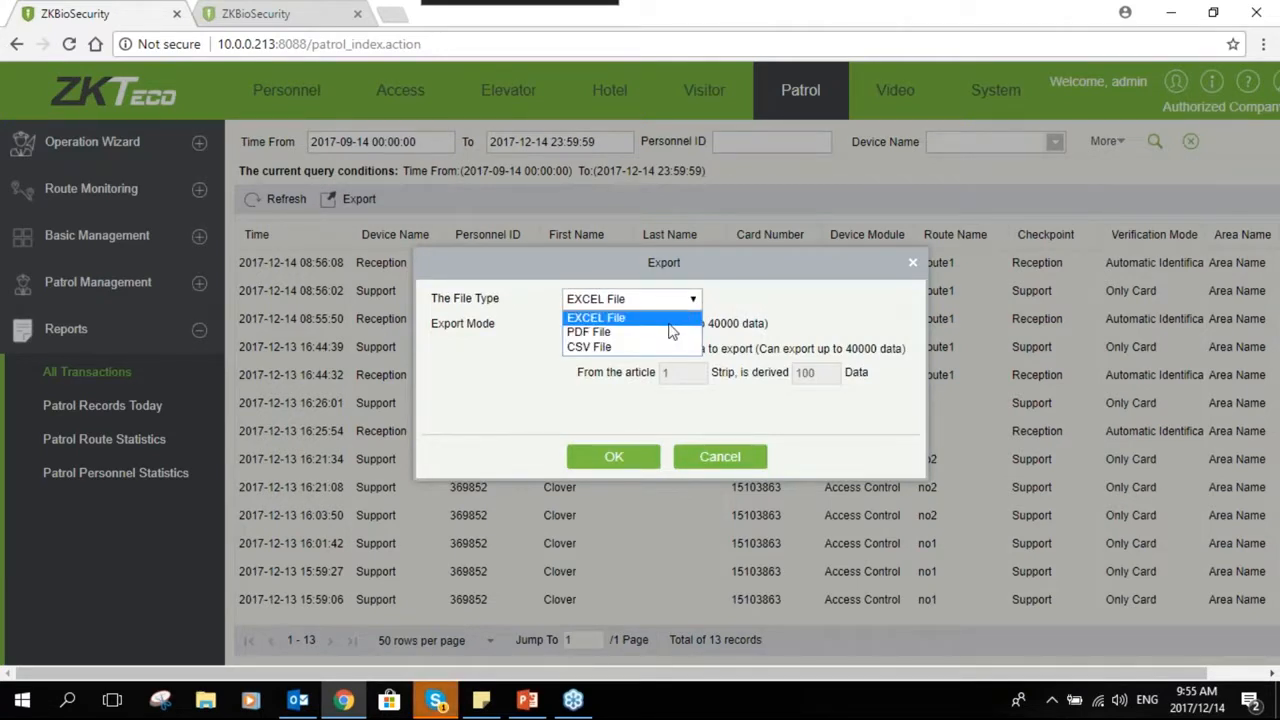
left_click(523, 380)
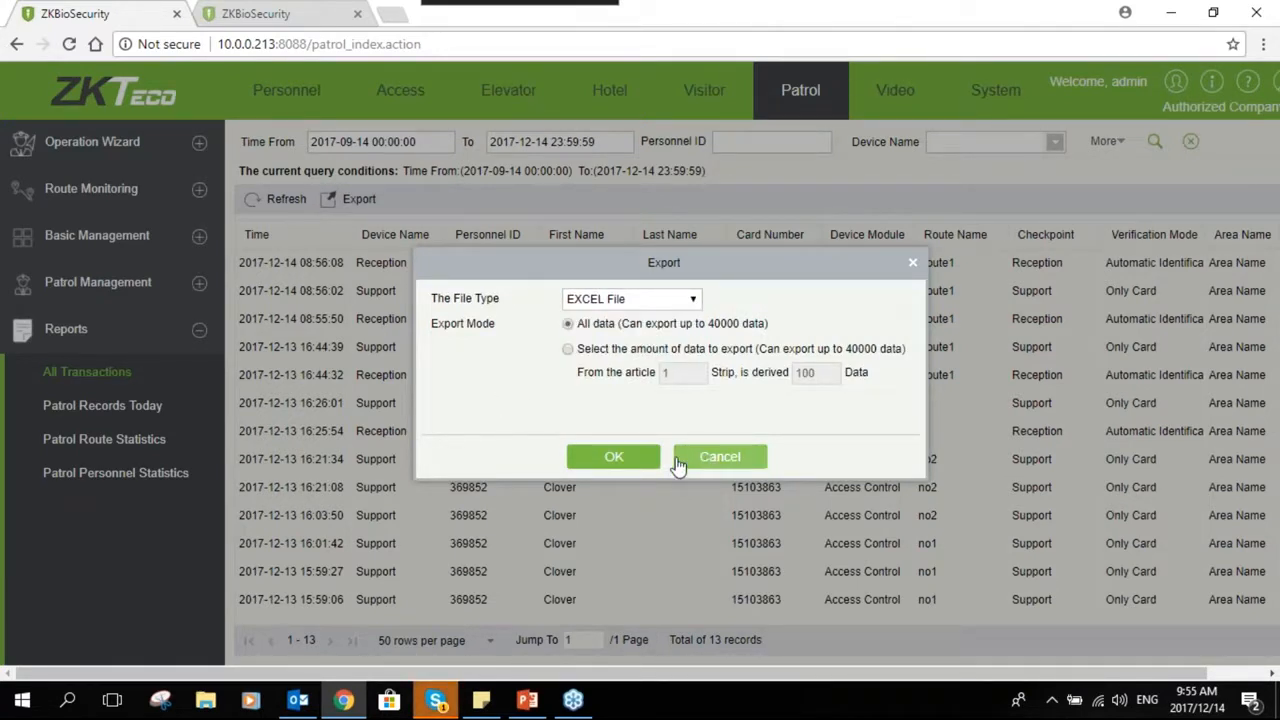
left_click(688, 457)
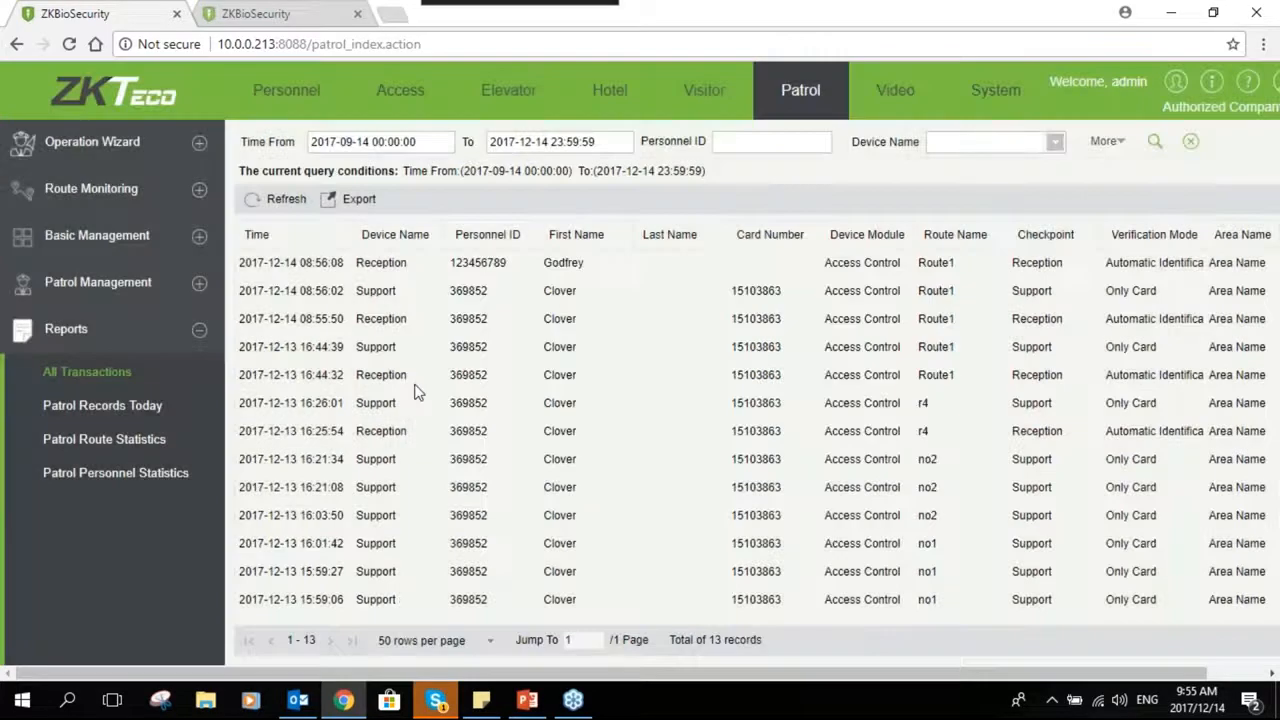
left_click(158, 422)
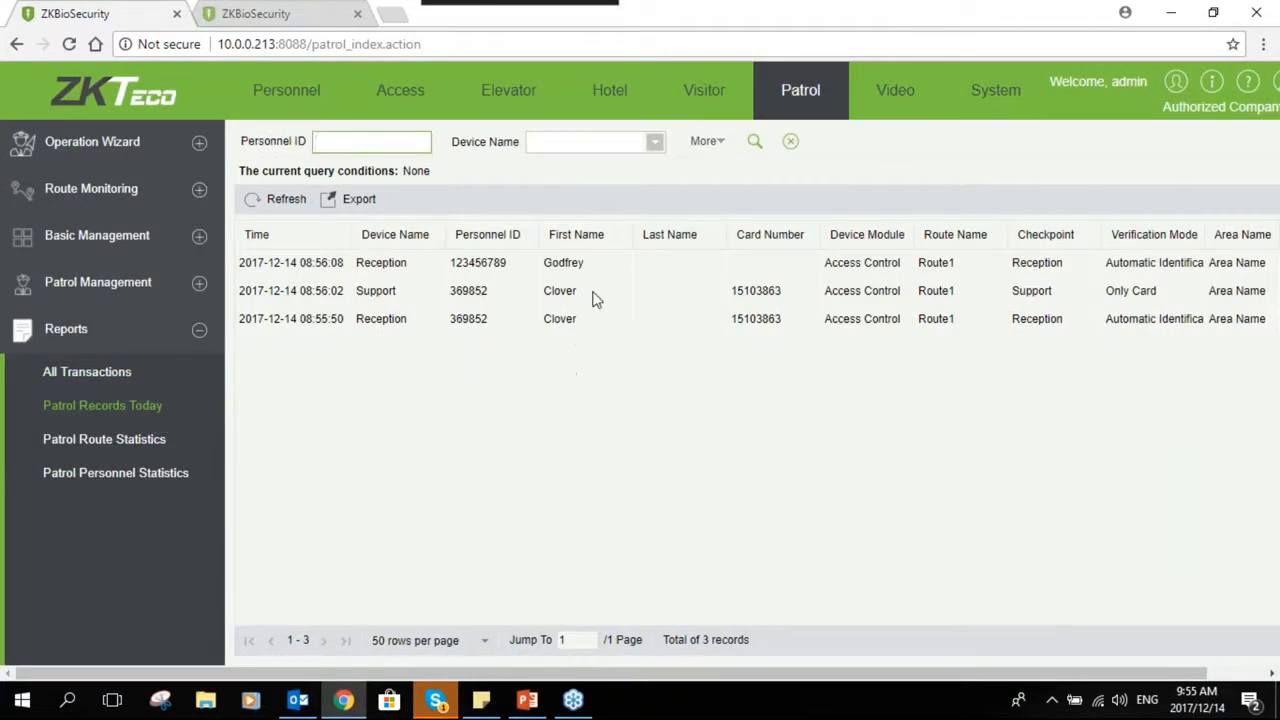
left_click(157, 452)
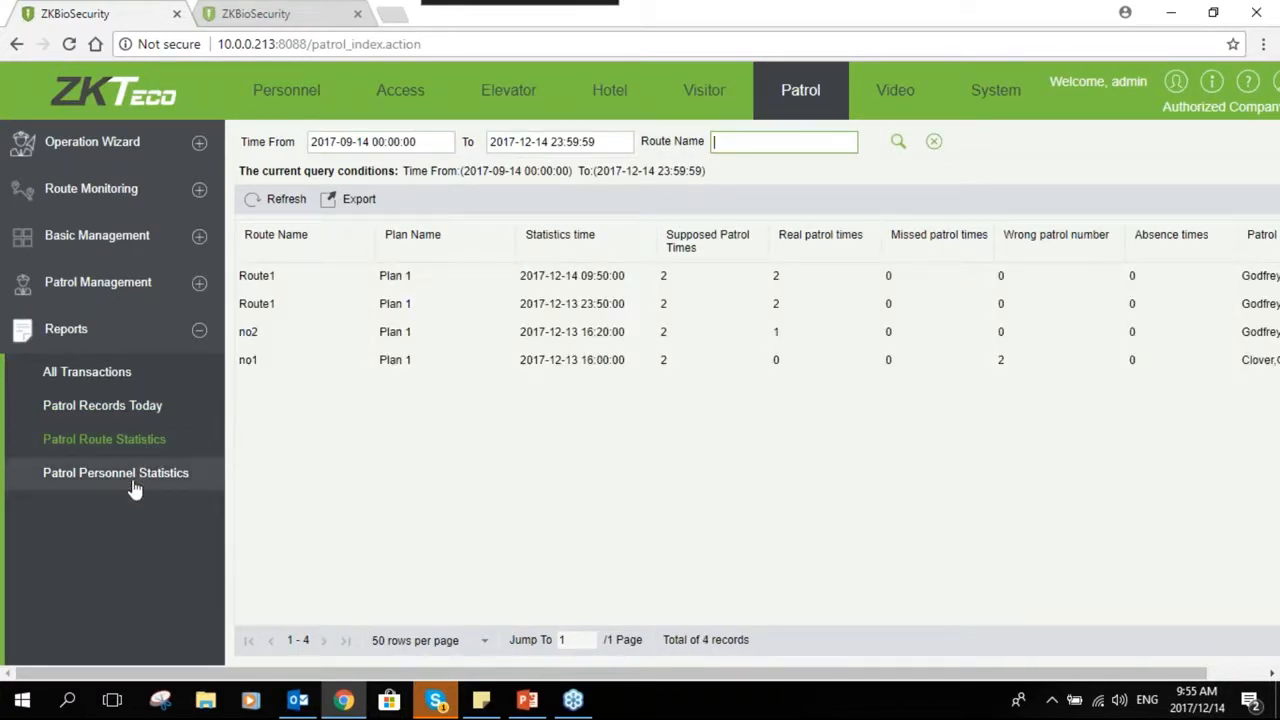
left_click(134, 484)
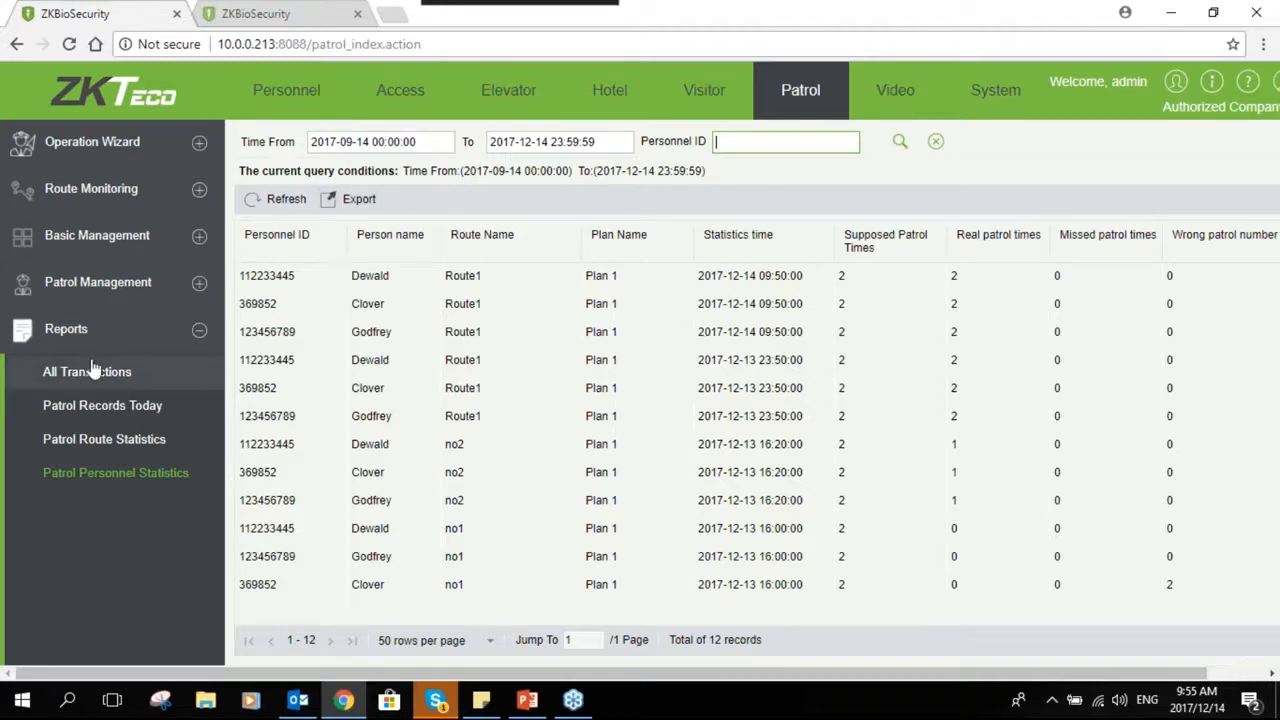
- Open Patrol Monitoring to view the route's checkpoint status
left_click(199, 329)
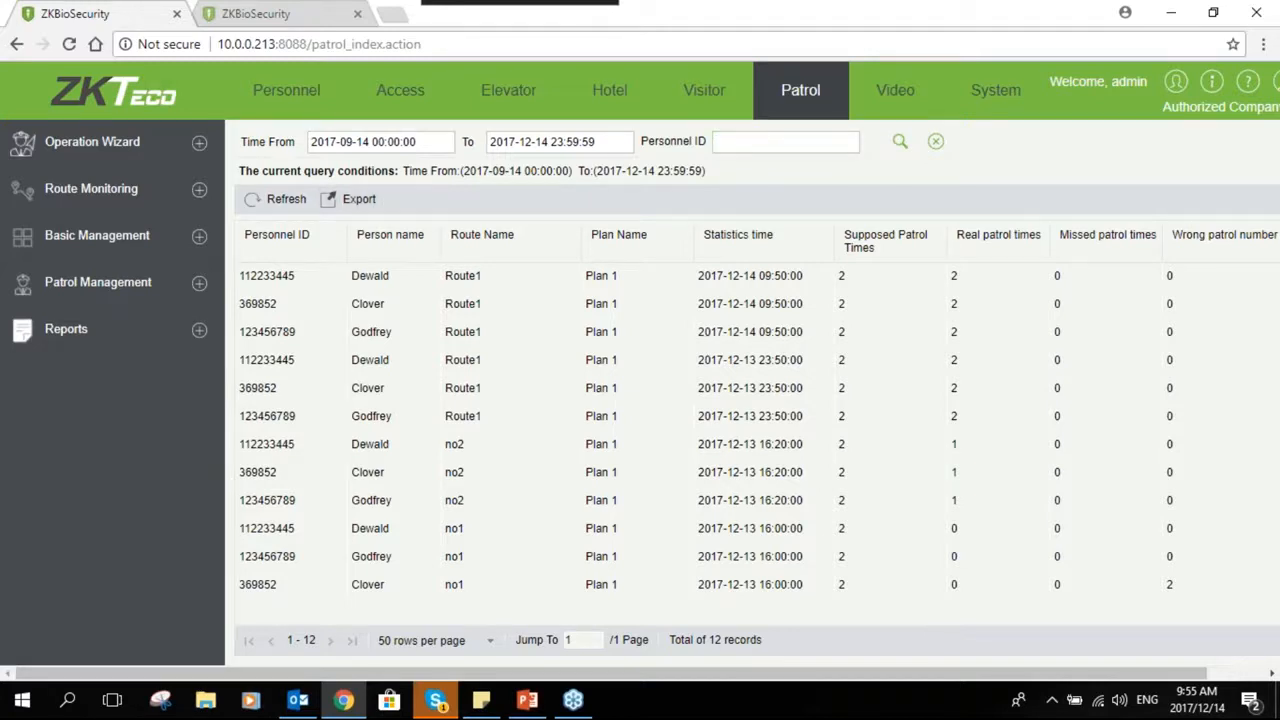
left_click(199, 189)
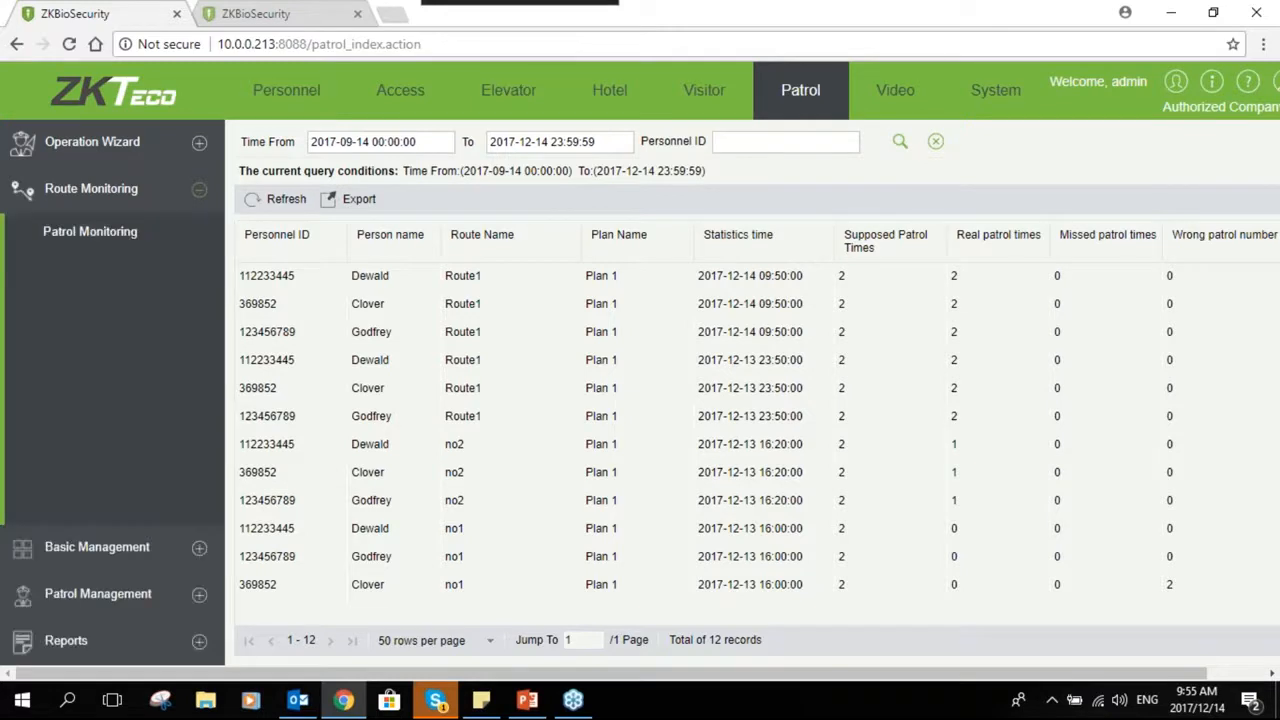
left_click(100, 233)
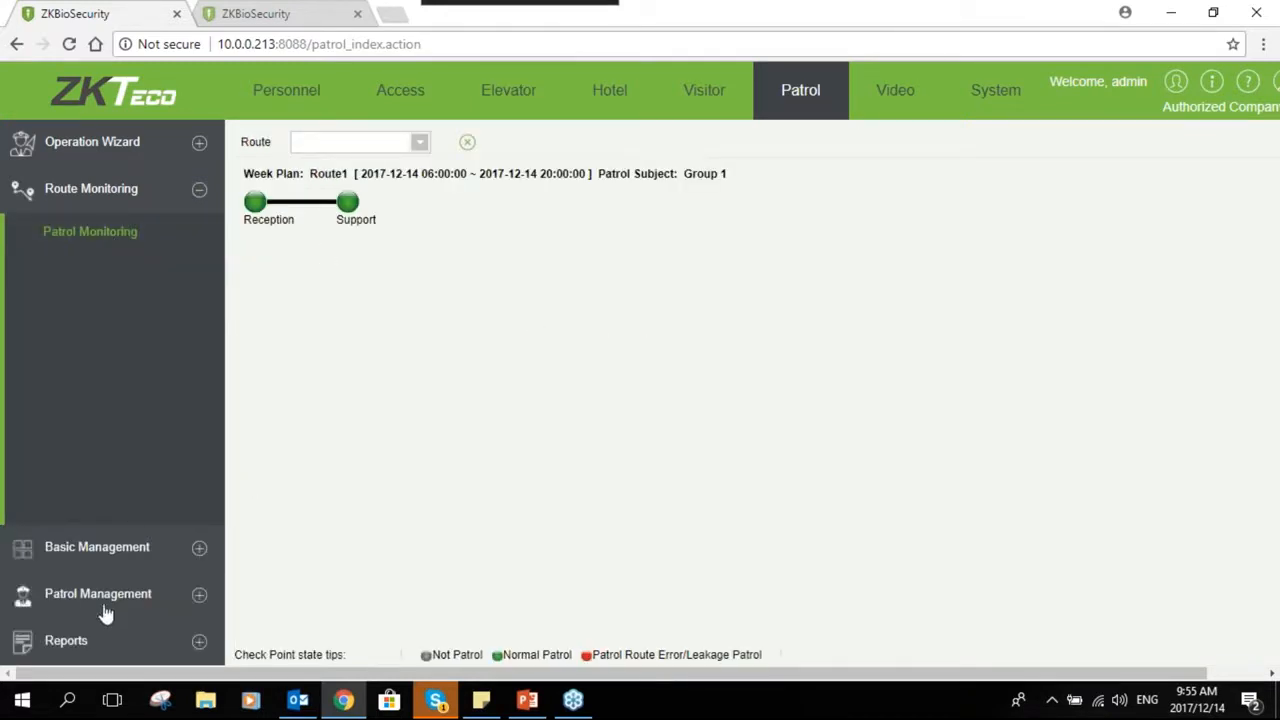
- Delete Route1 from the patrol route list
left_click(200, 550)
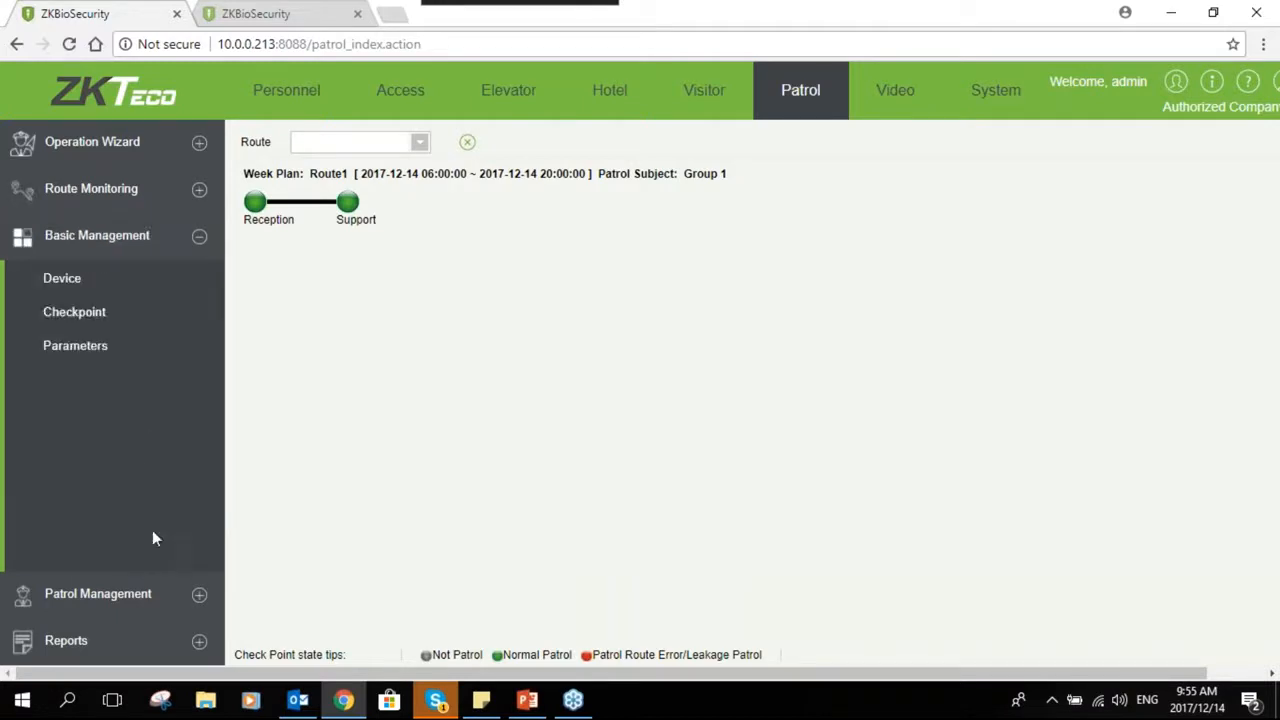
left_click(195, 595)
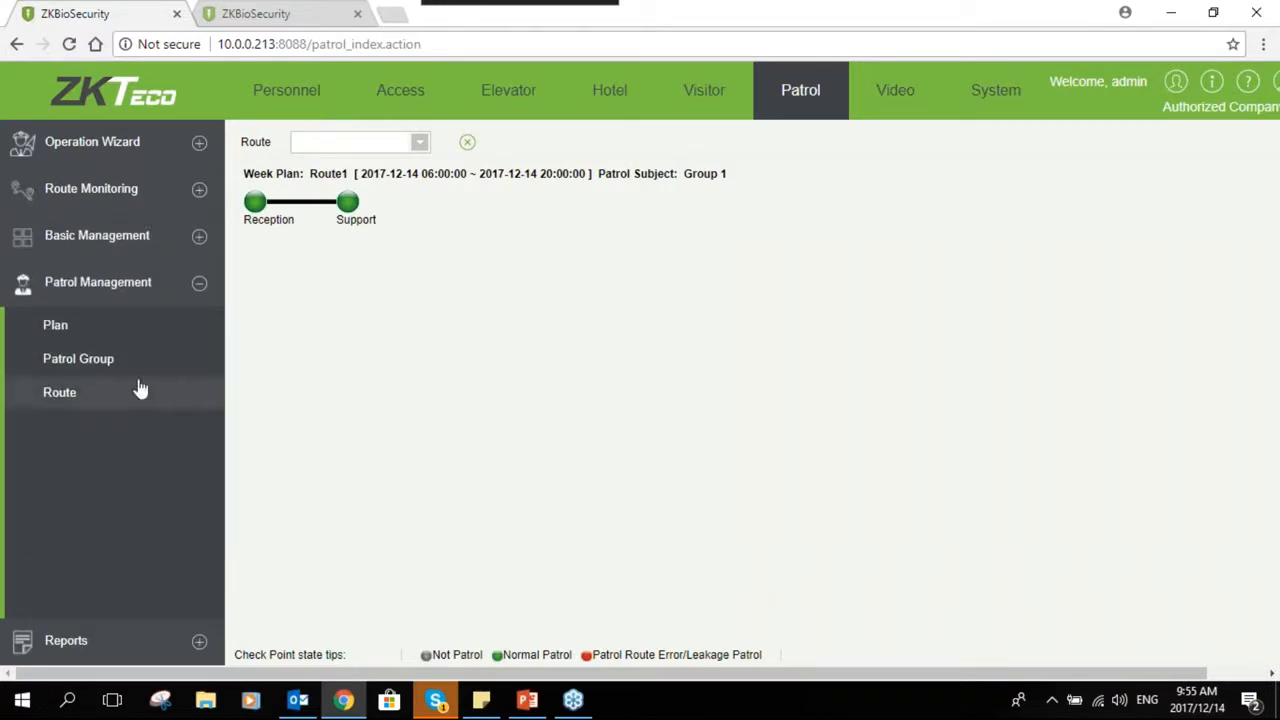
left_click(137, 390)
left_click(251, 276)
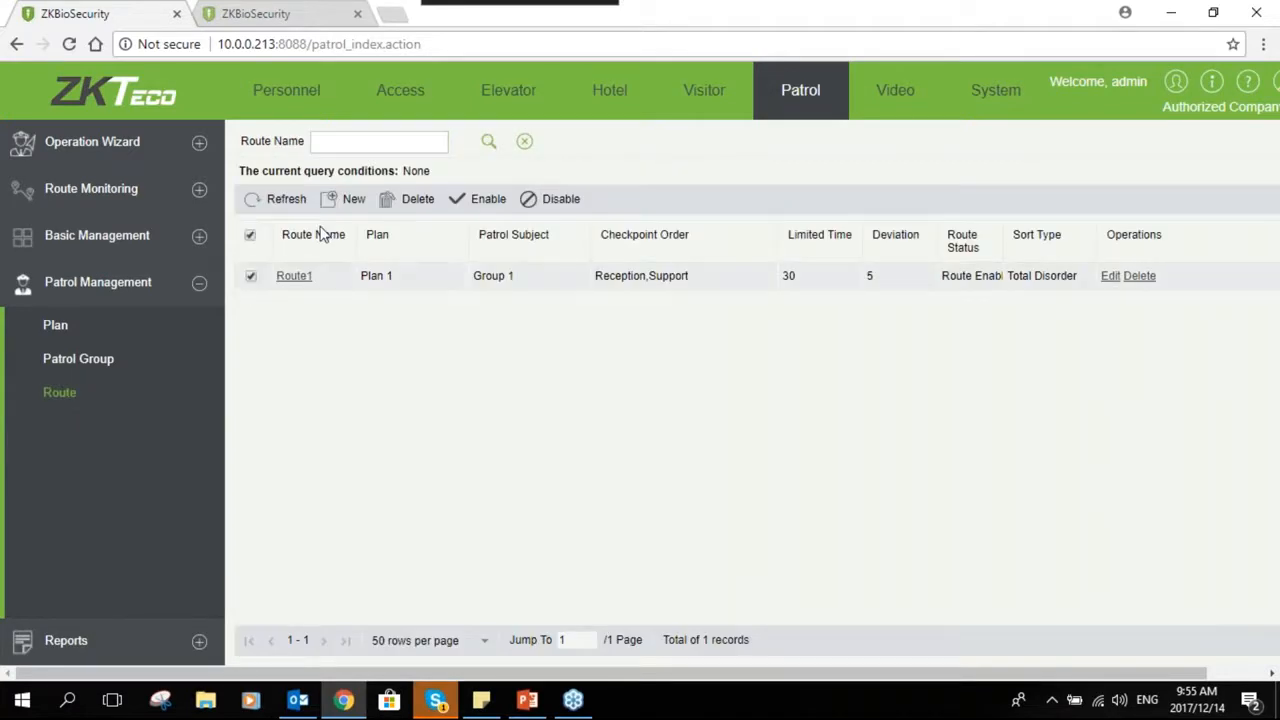
left_click(418, 199)
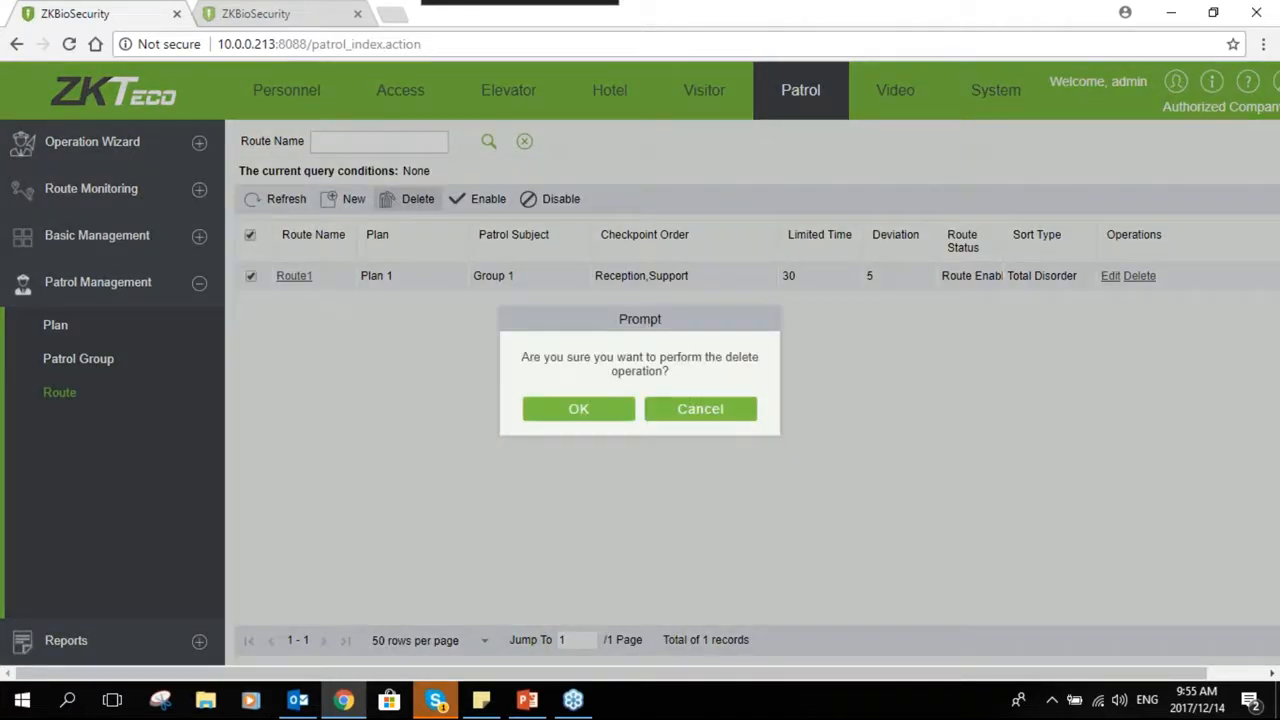
left_click(572, 410)
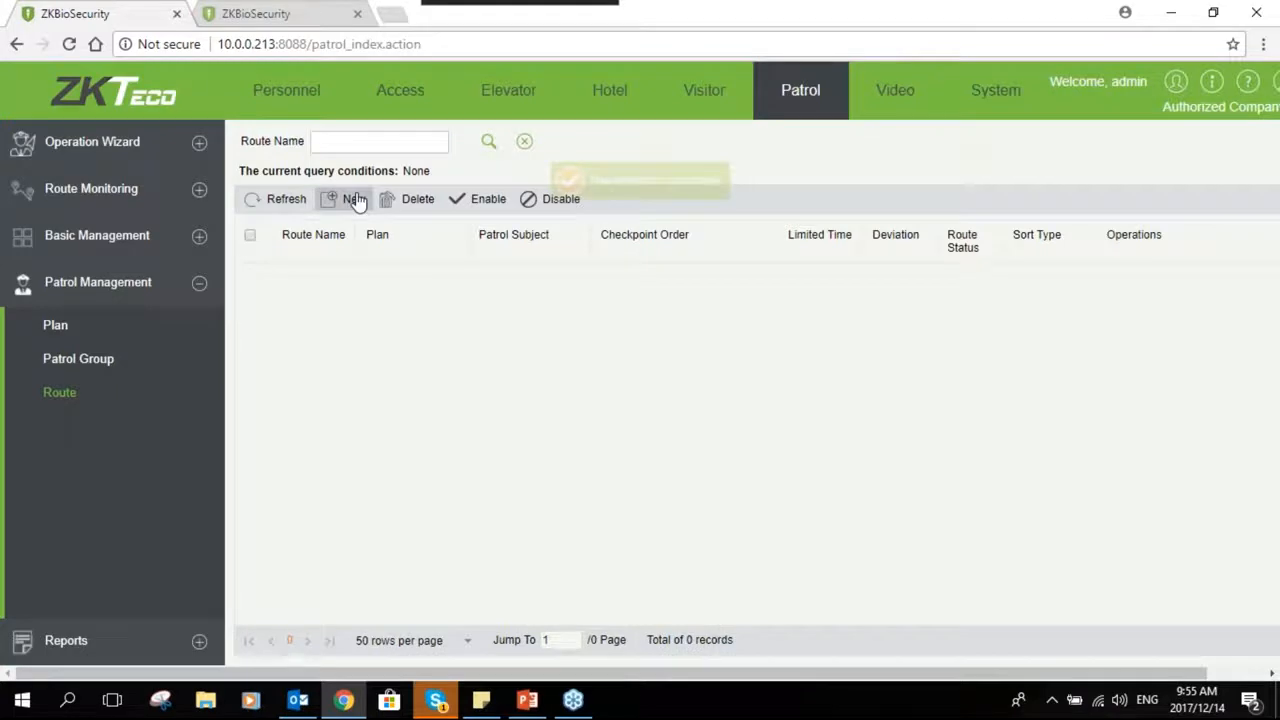
- Create a new route named Route1 and assign it Plan 1
left_click(345, 199)
mouse_move(614, 344)
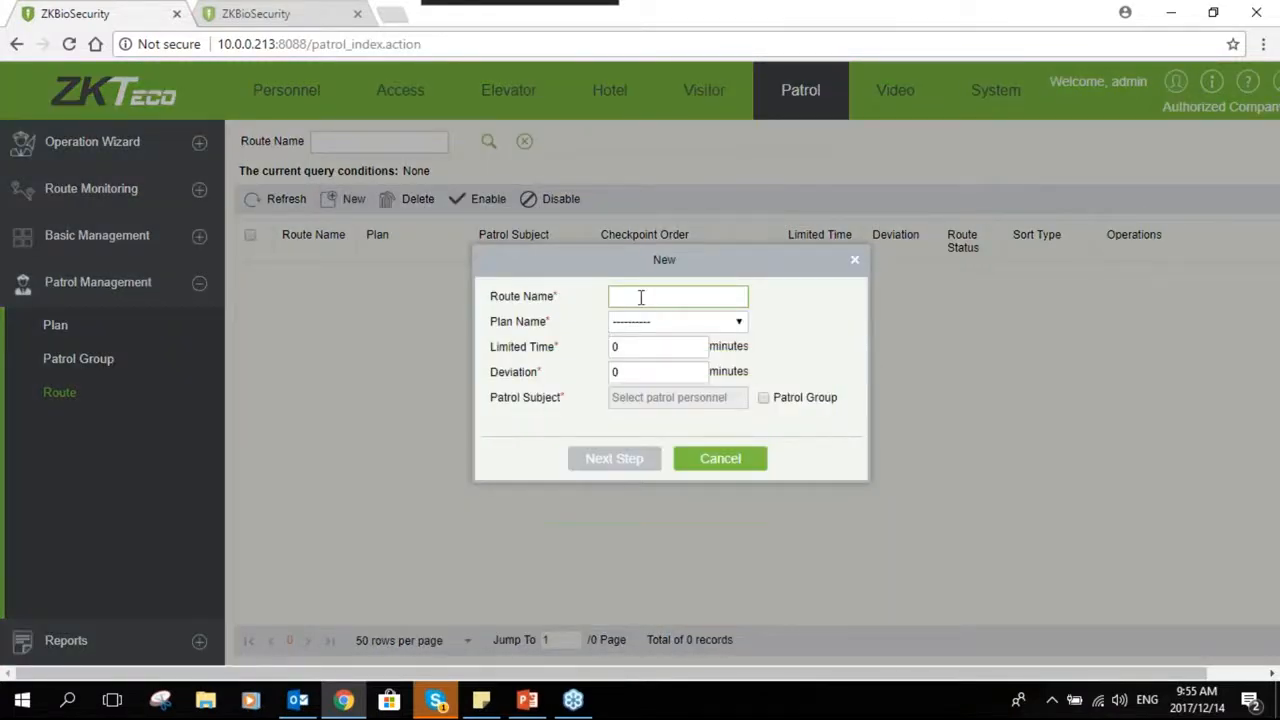
type("Route1")
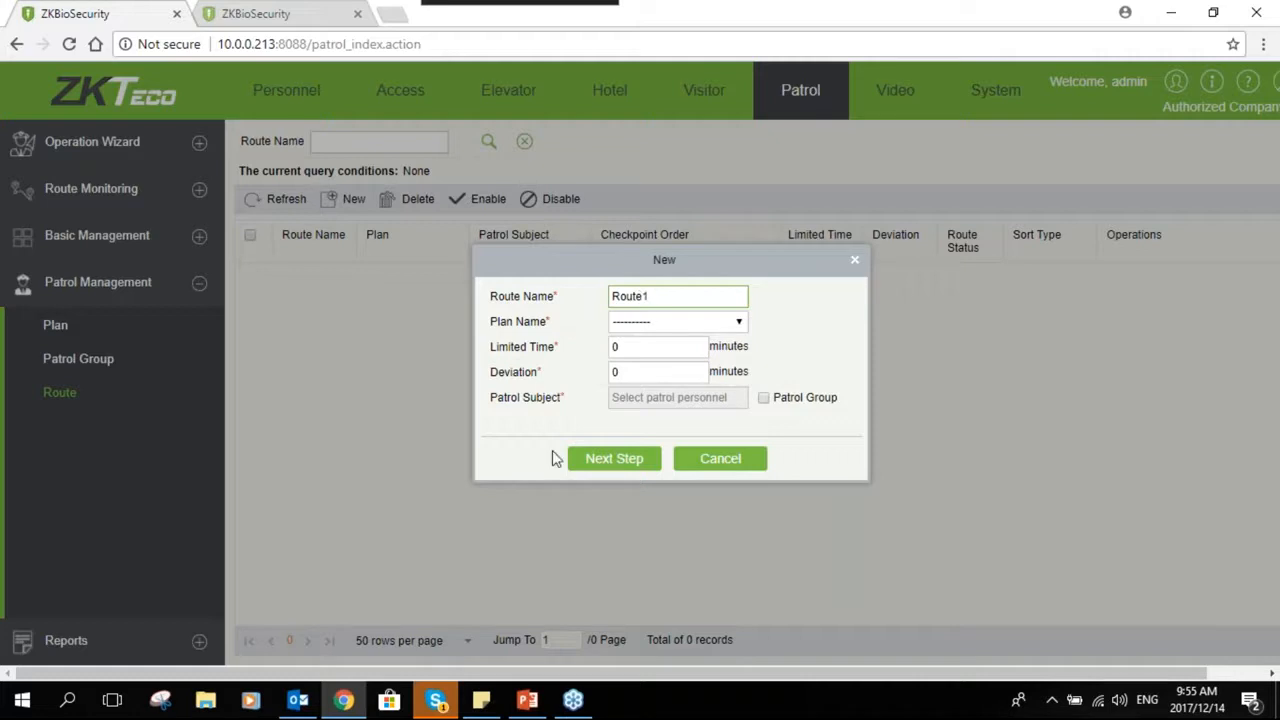
left_click(690, 322)
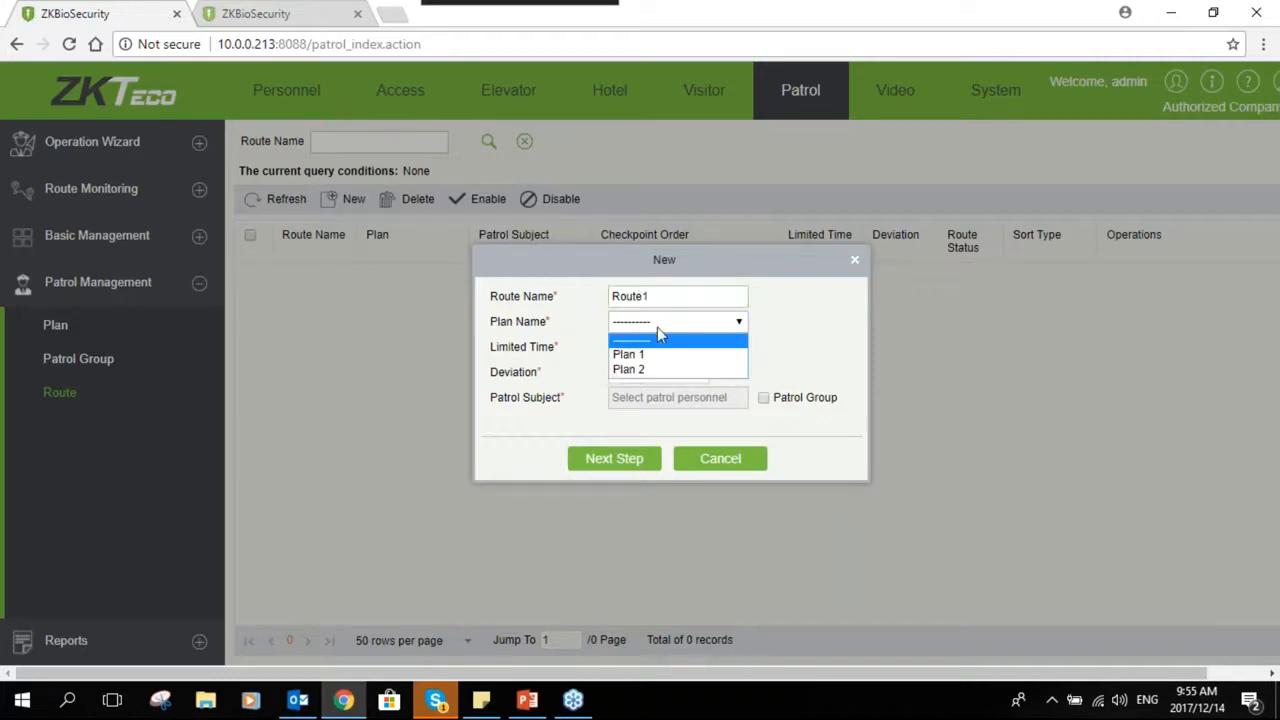
left_click(645, 354)
- Set the route's Limited Time to 30 minutes and its Deviation to 5 minutes
double_click(641, 347)
type("3")
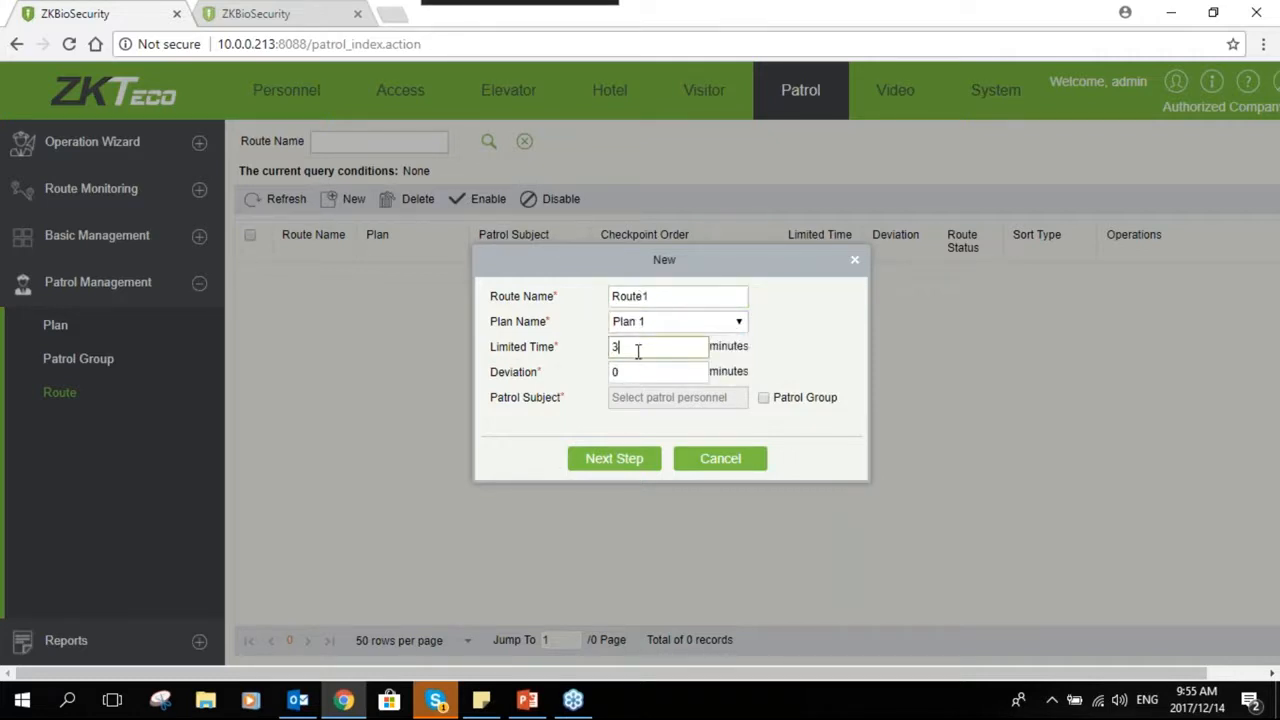
type("0")
left_click(647, 377)
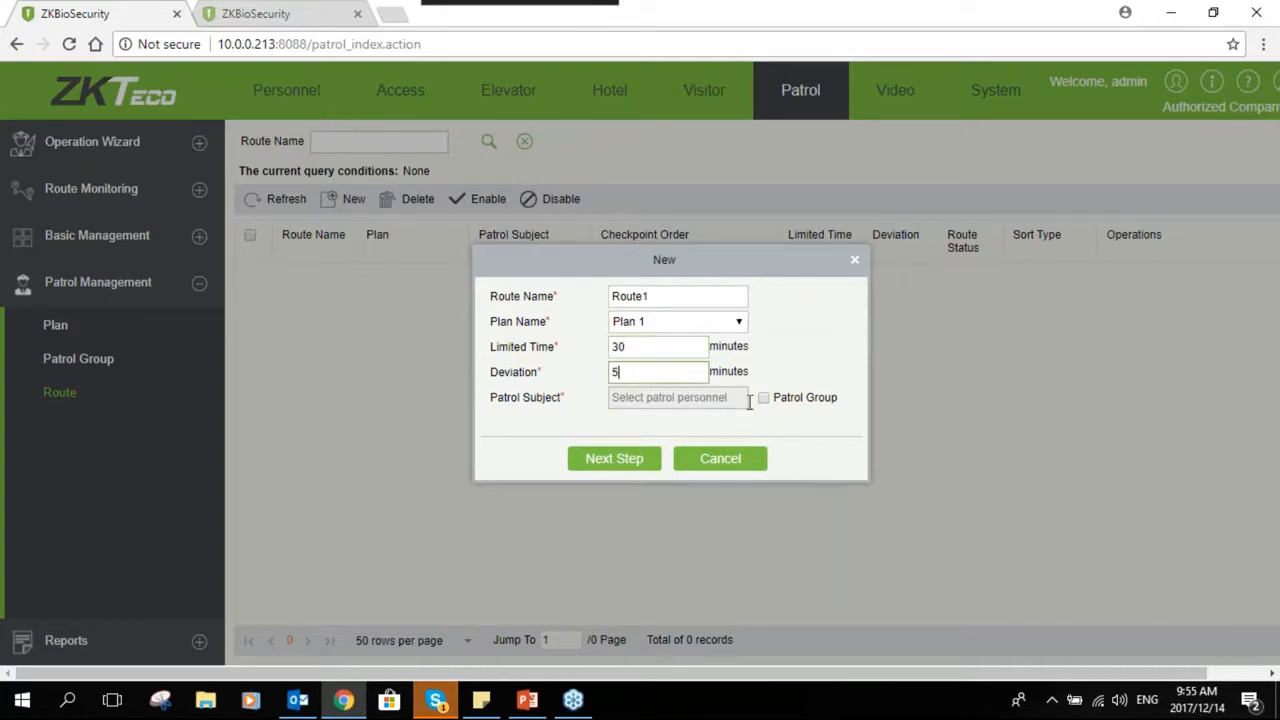
- Set the patrol subject to the patrol group Group 1 and continue to the route definition
left_click(763, 400)
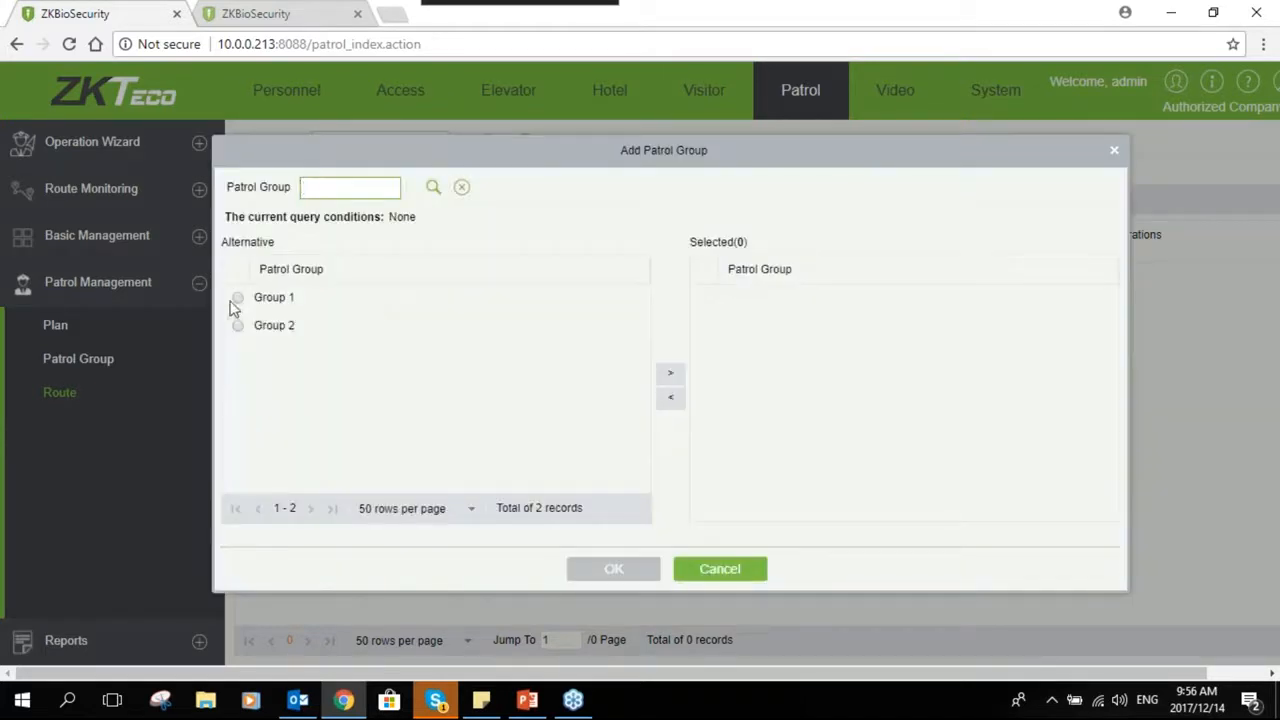
left_click(237, 298)
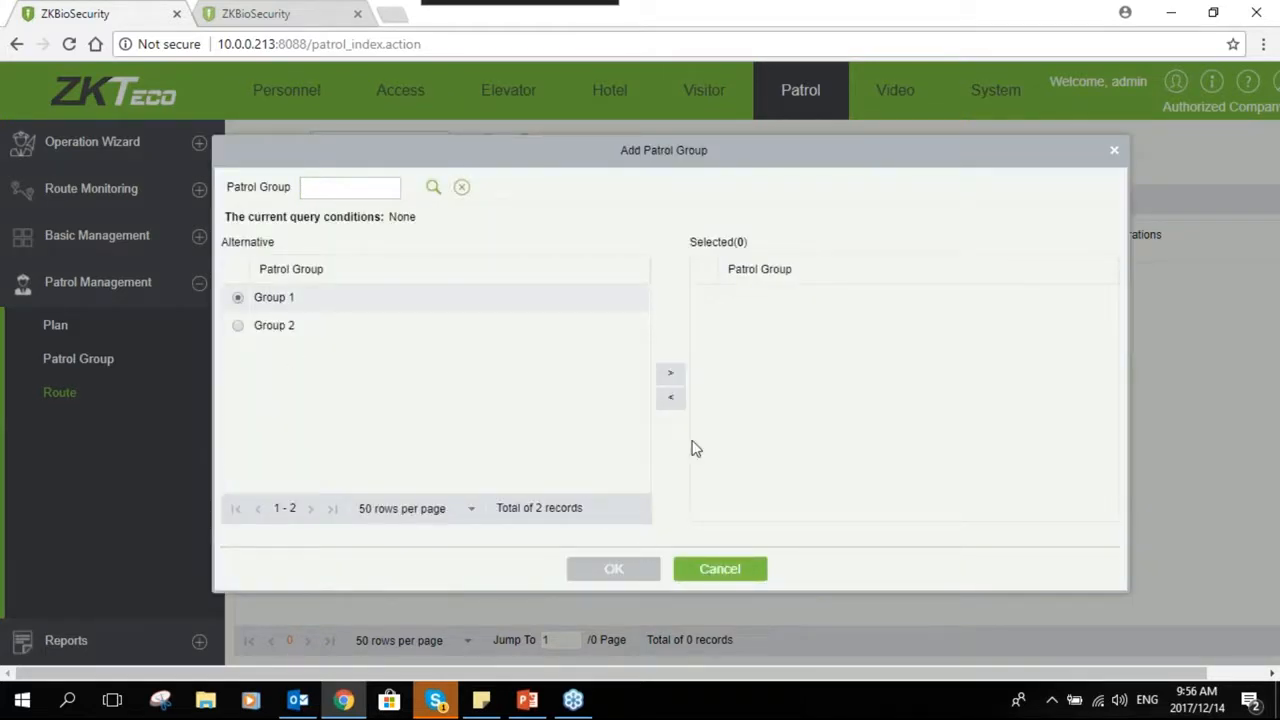
left_click(670, 374)
left_click(645, 574)
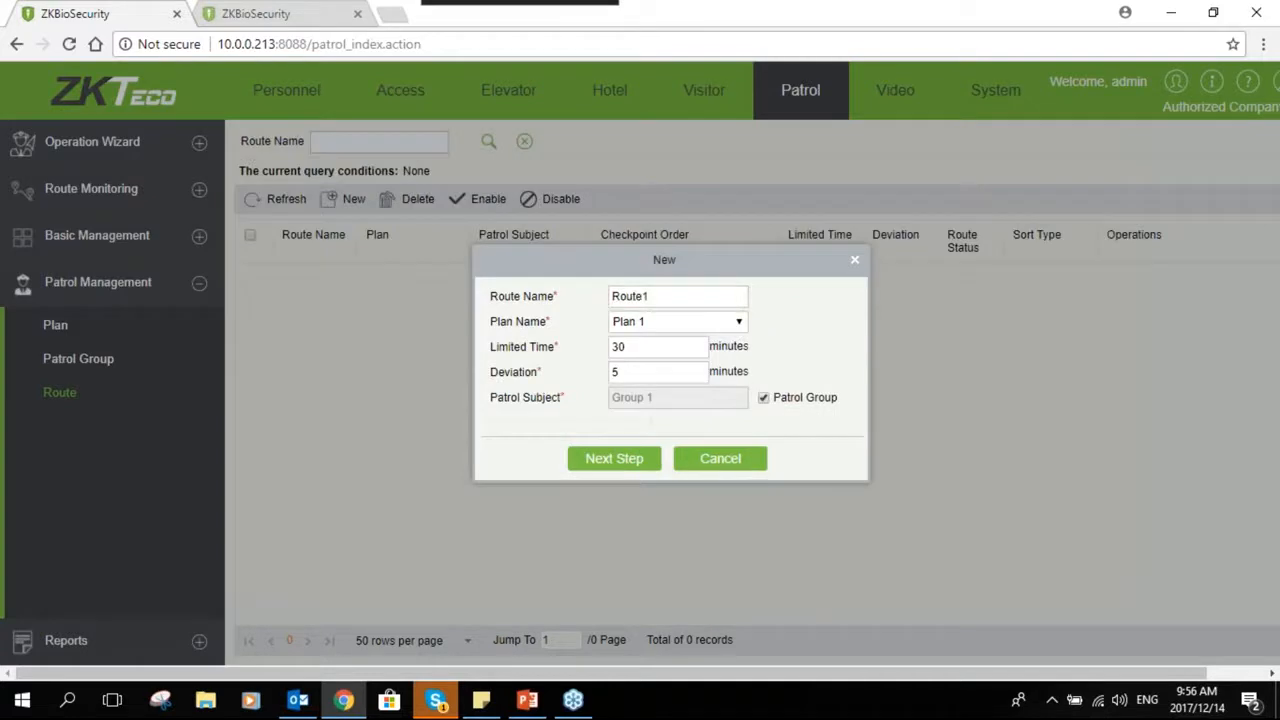
left_click(630, 462)
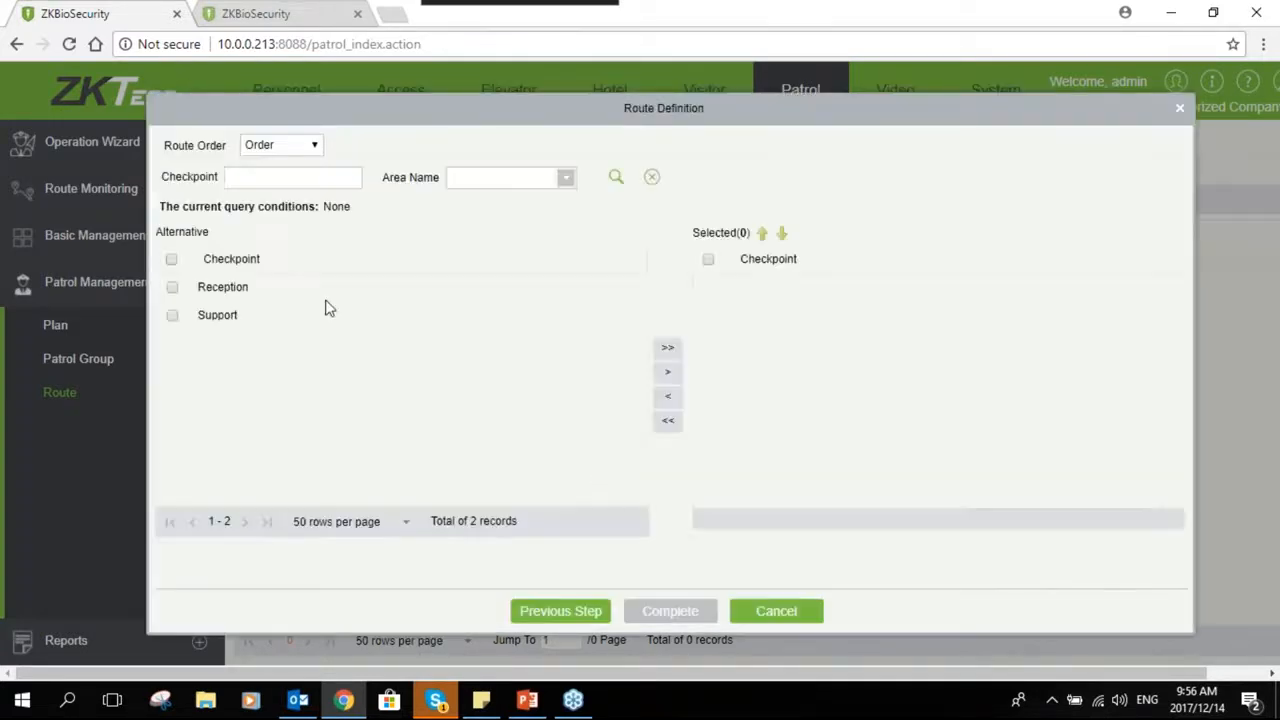
- Add both checkpoints to the route, set the route order to Disorder, and complete the route
left_click(171, 260)
left_click(668, 348)
left_click(280, 145)
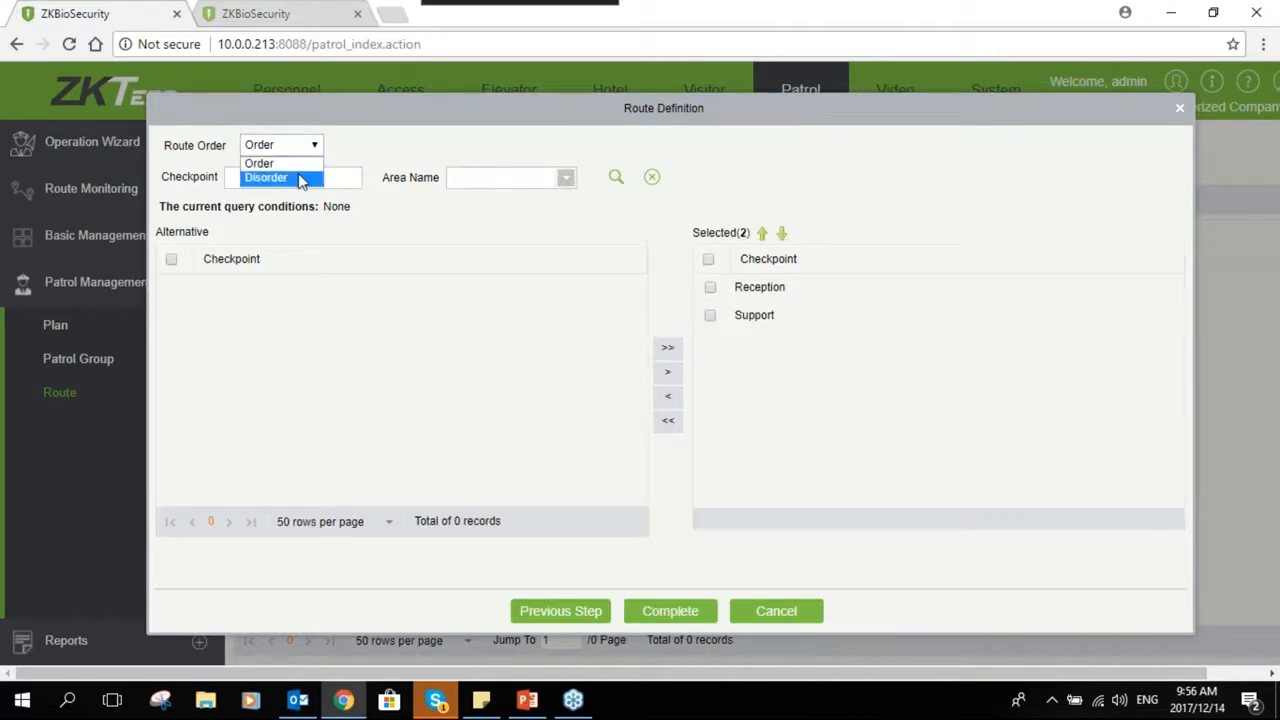
left_click(285, 177)
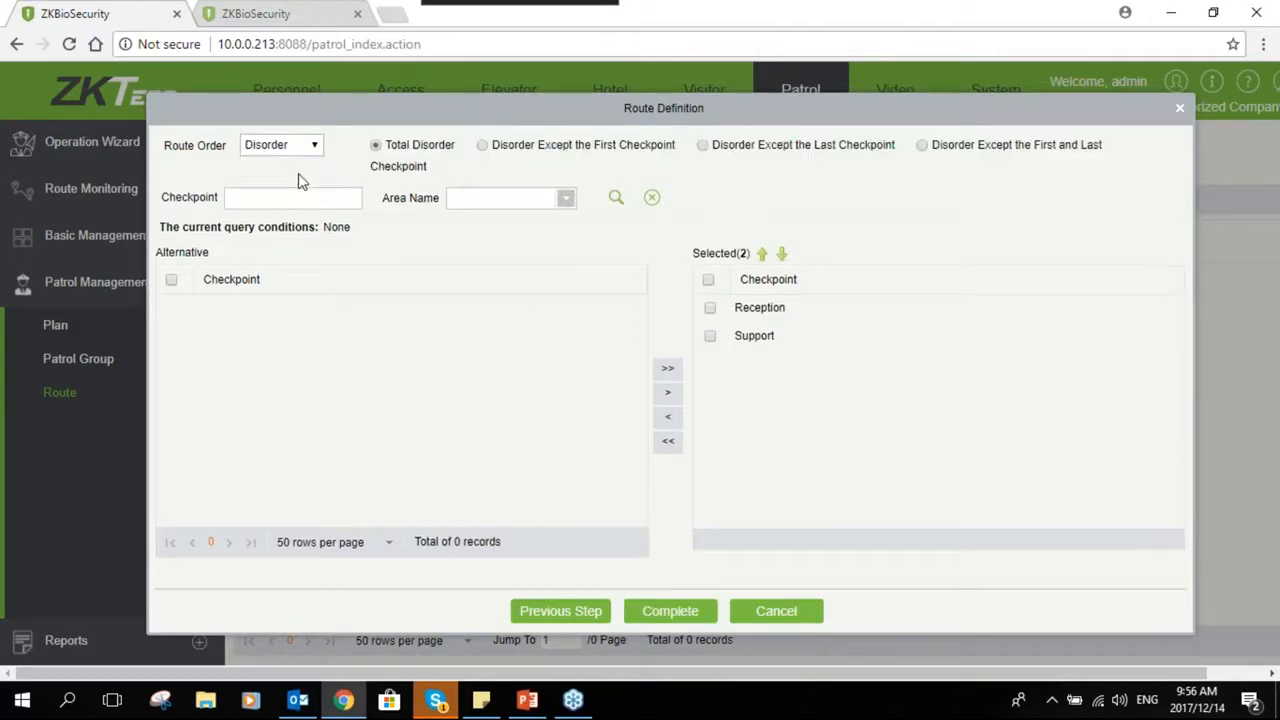
left_click(700, 611)
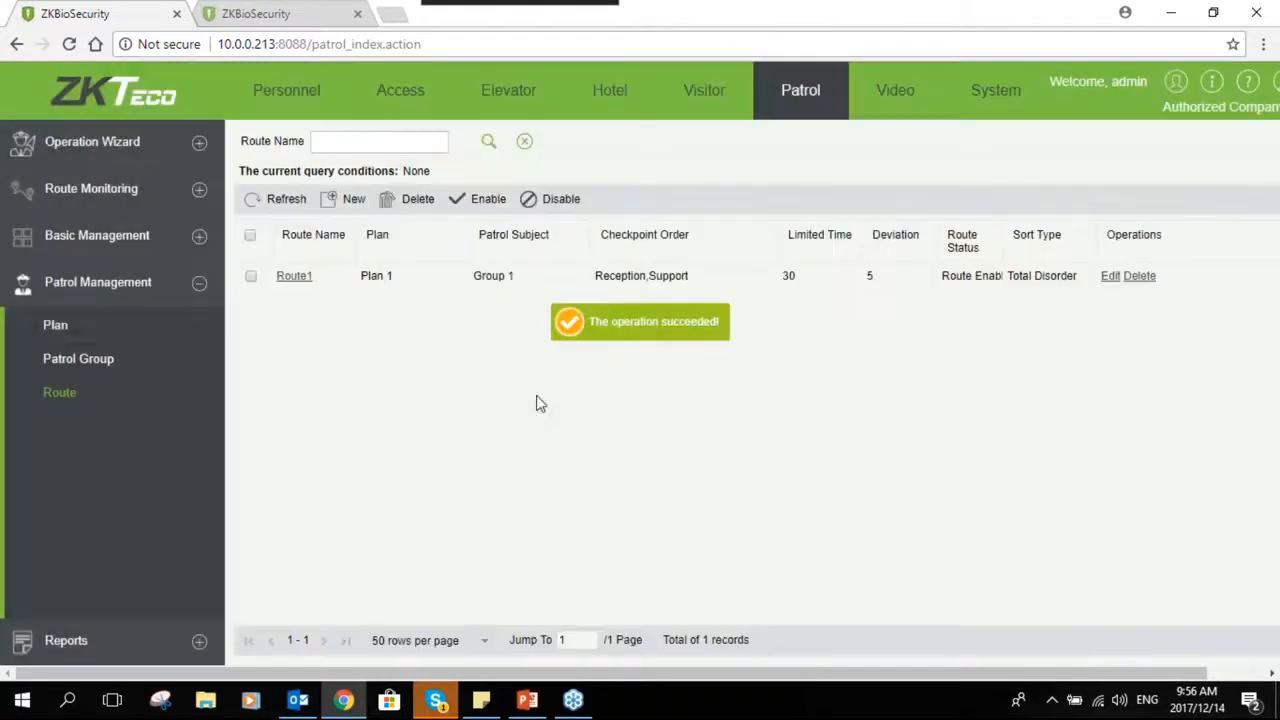
- Open Patrol Monitoring and inspect the Reception checkpoint's patrol information
left_click(195, 197)
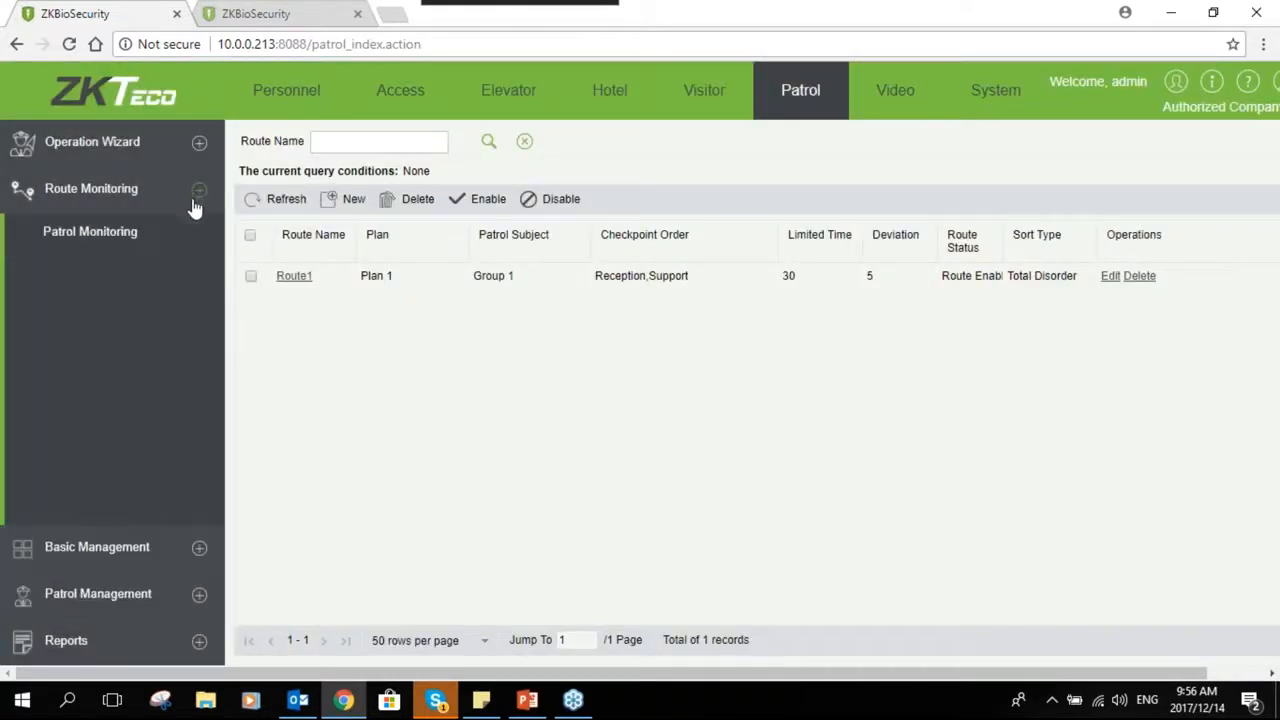
left_click(143, 237)
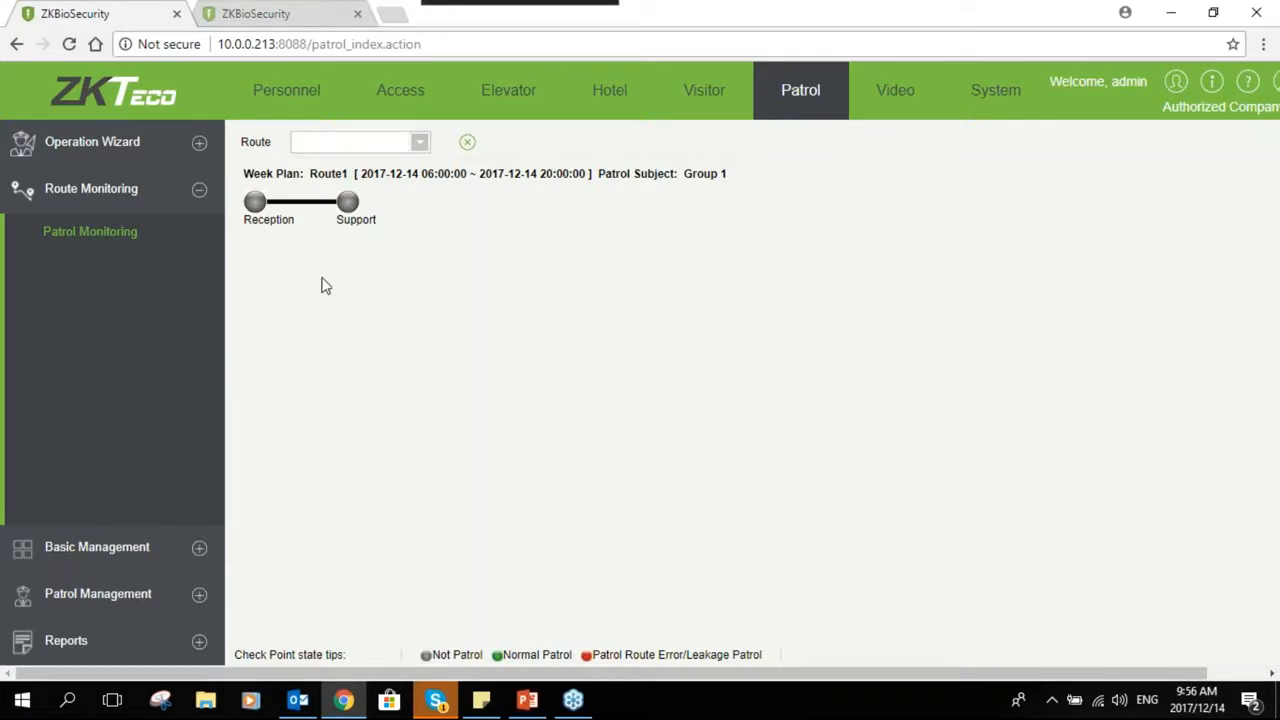
mouse_move(256, 207)
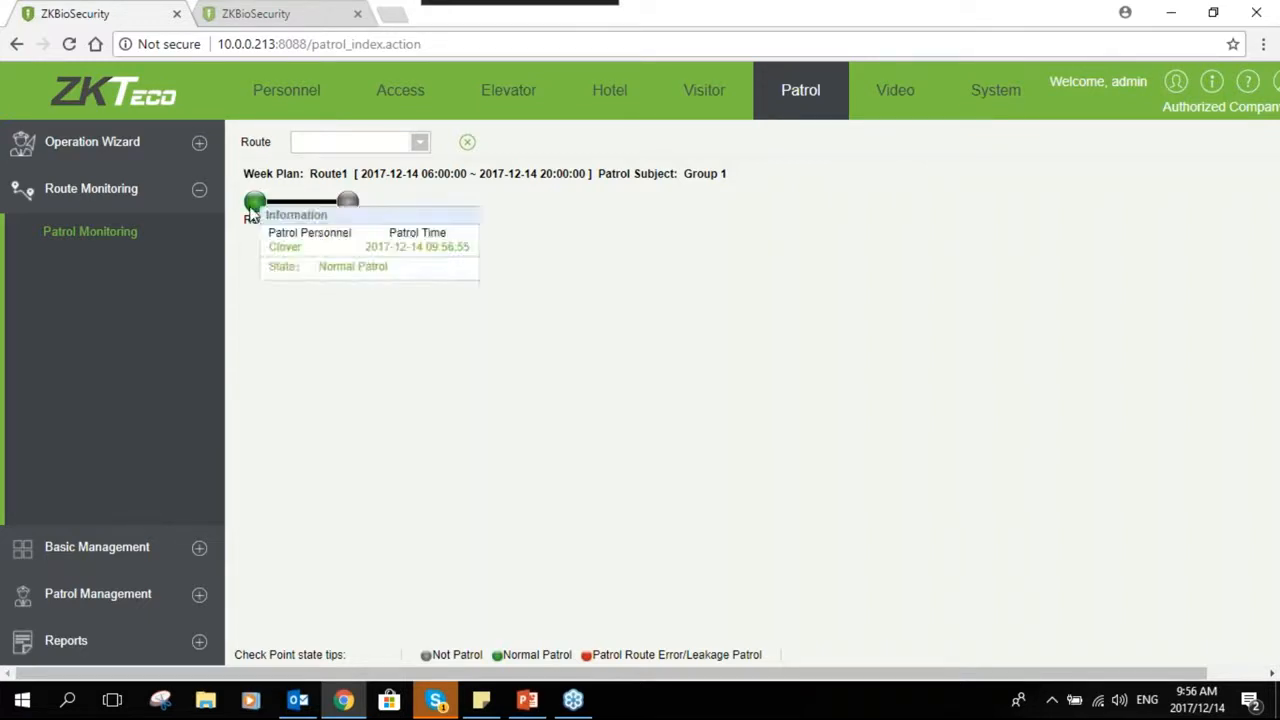
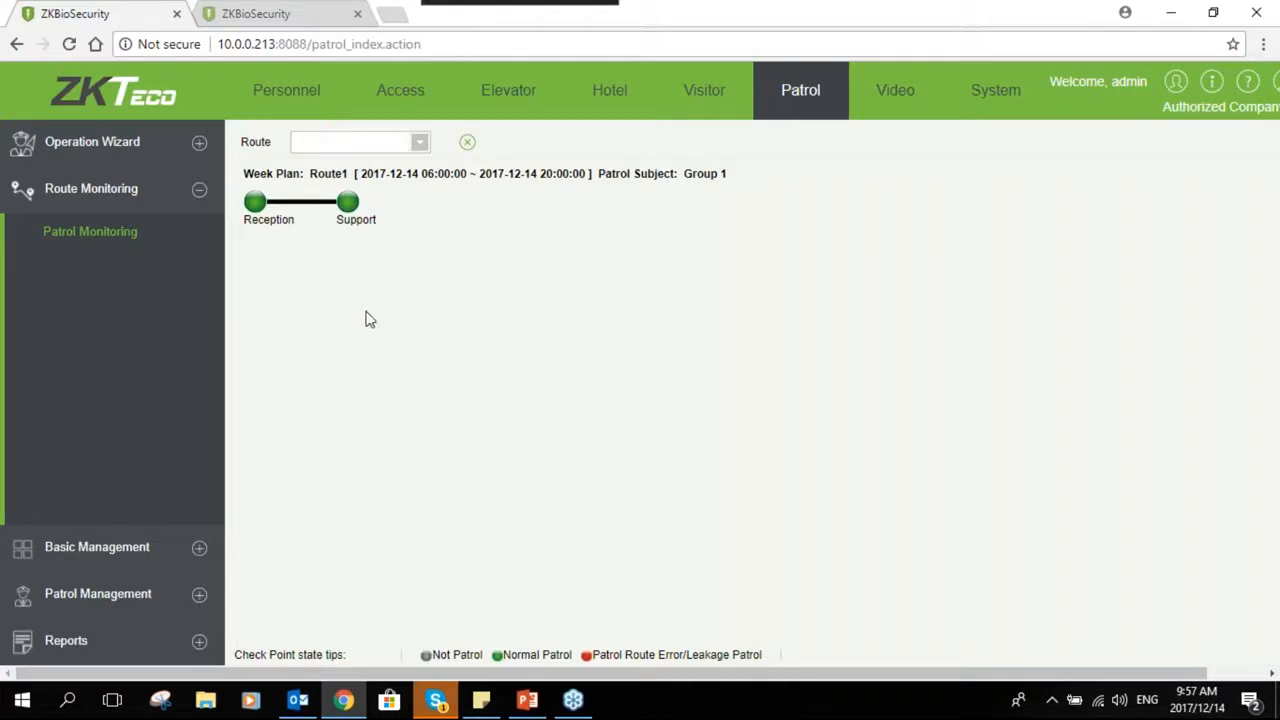
mouse_move(350, 210)
left_click(199, 640)
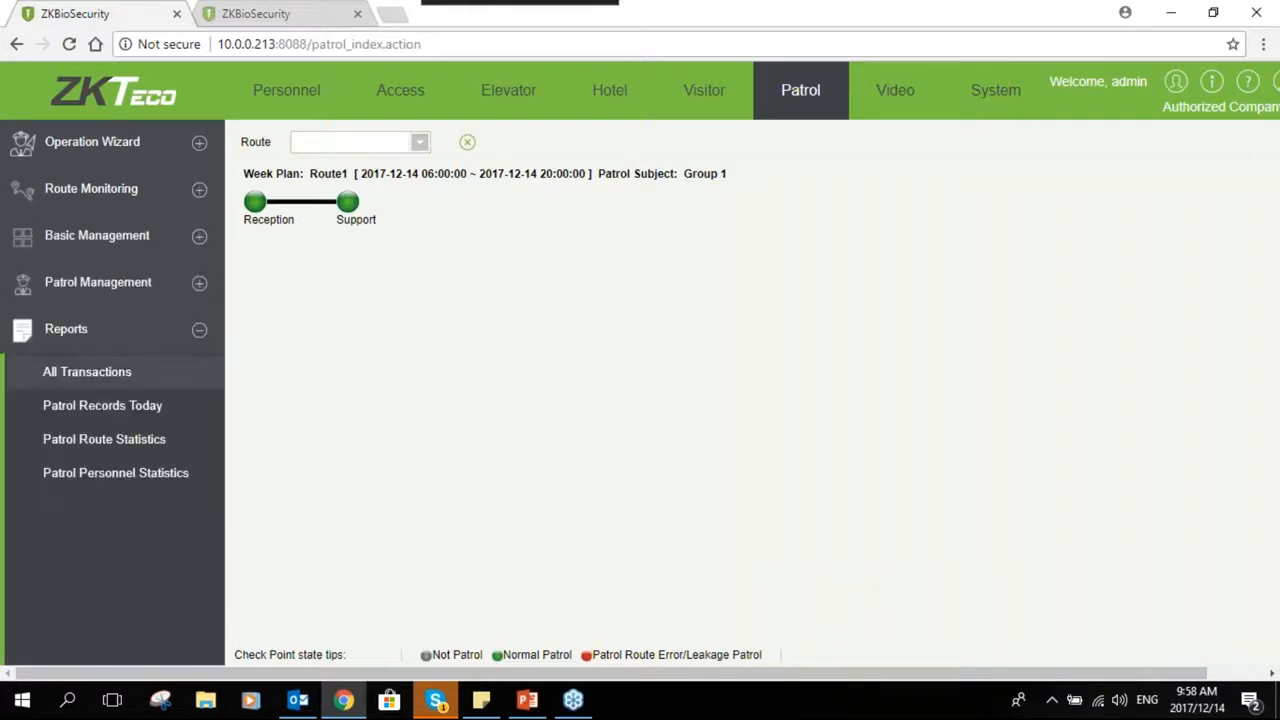
left_click(199, 330)
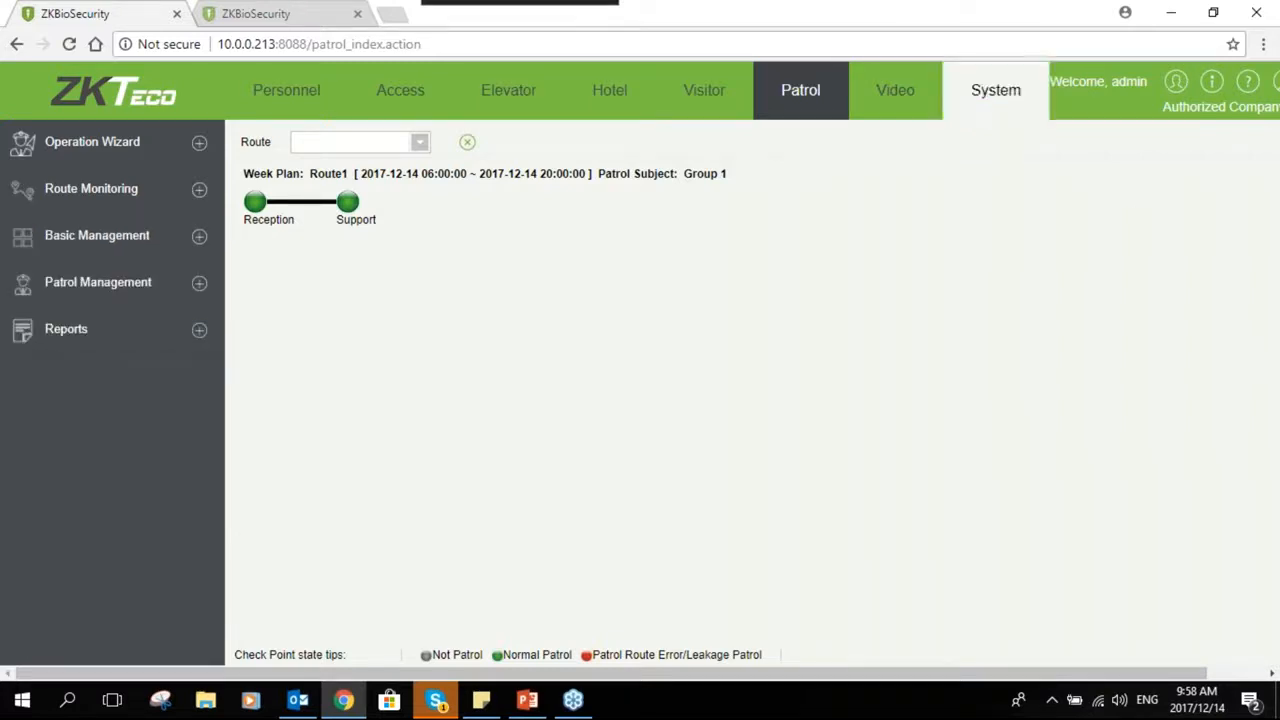
- Open the System module's operation log and scroll through the recorded operations
left_click(996, 92)
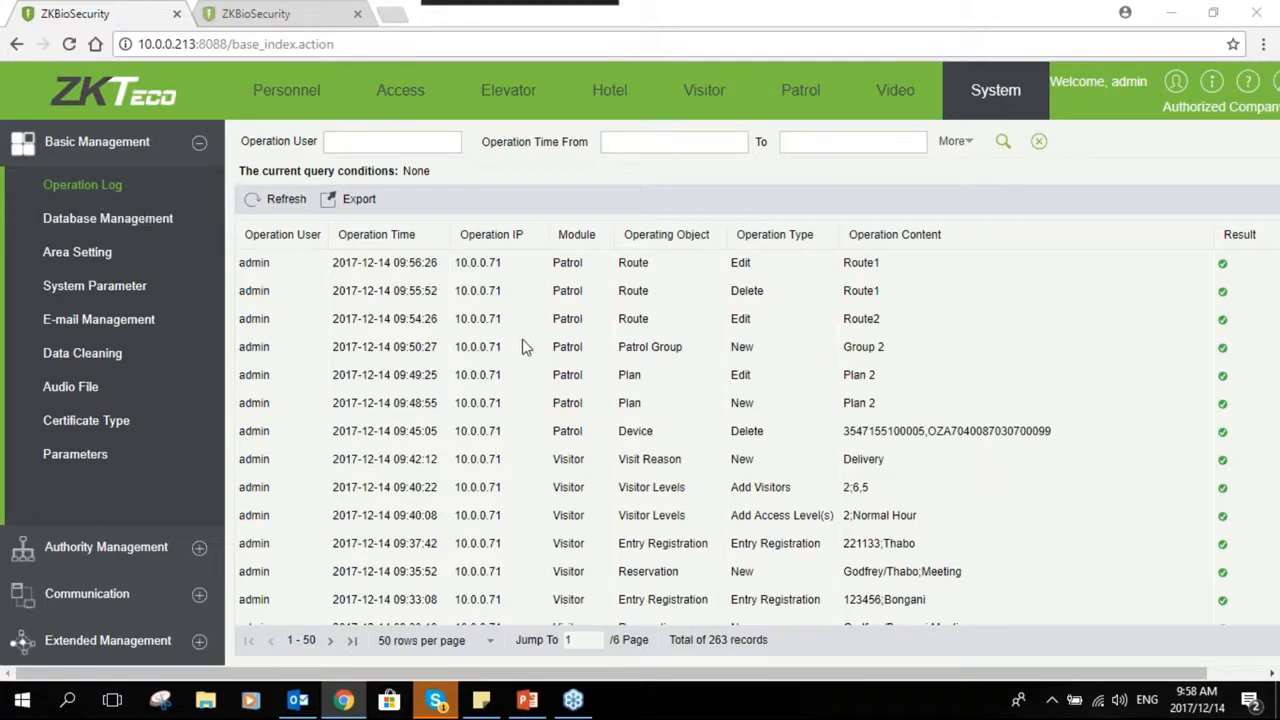
scroll(525, 332, "down", 2)
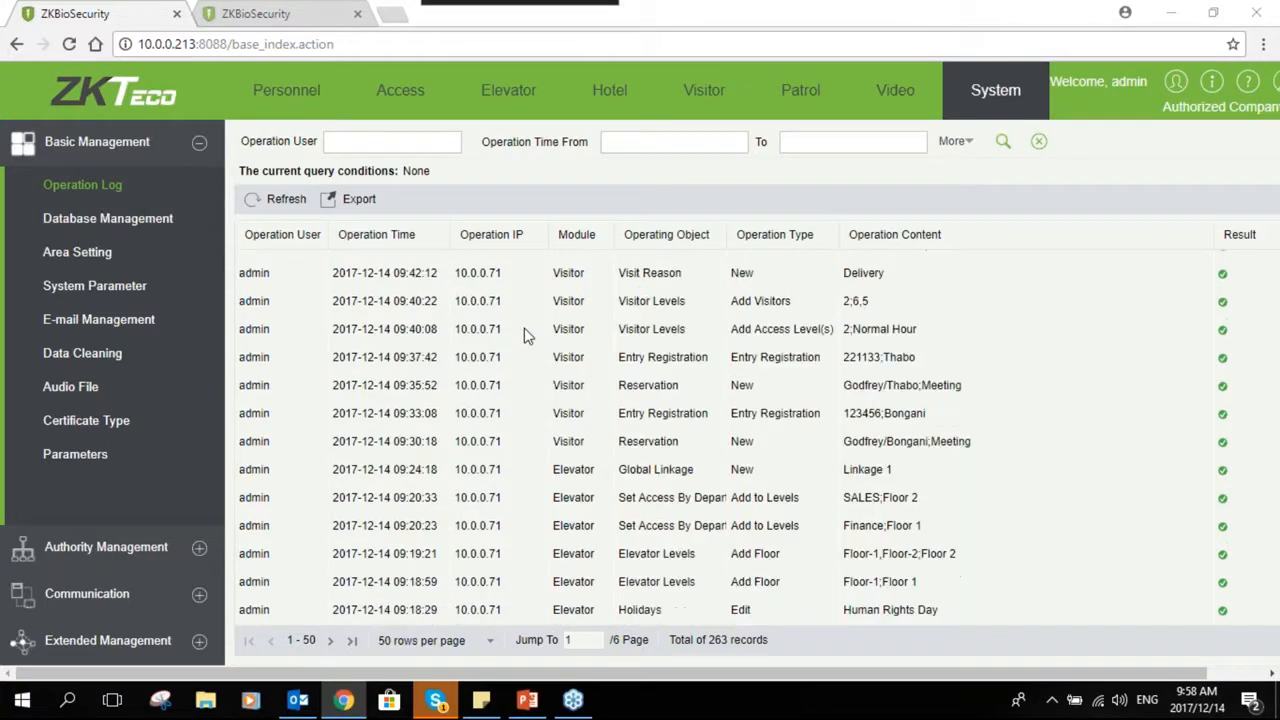
scroll(525, 332, "down", 5)
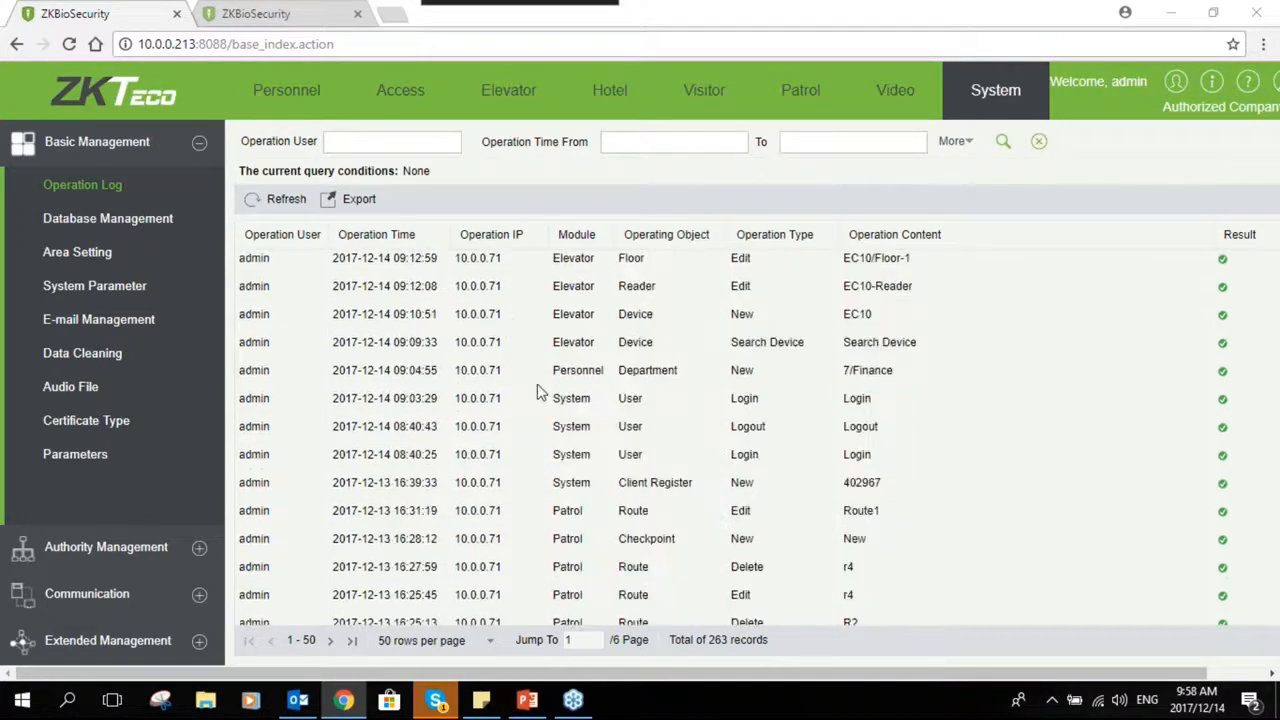
scroll(550, 395, "down", 4)
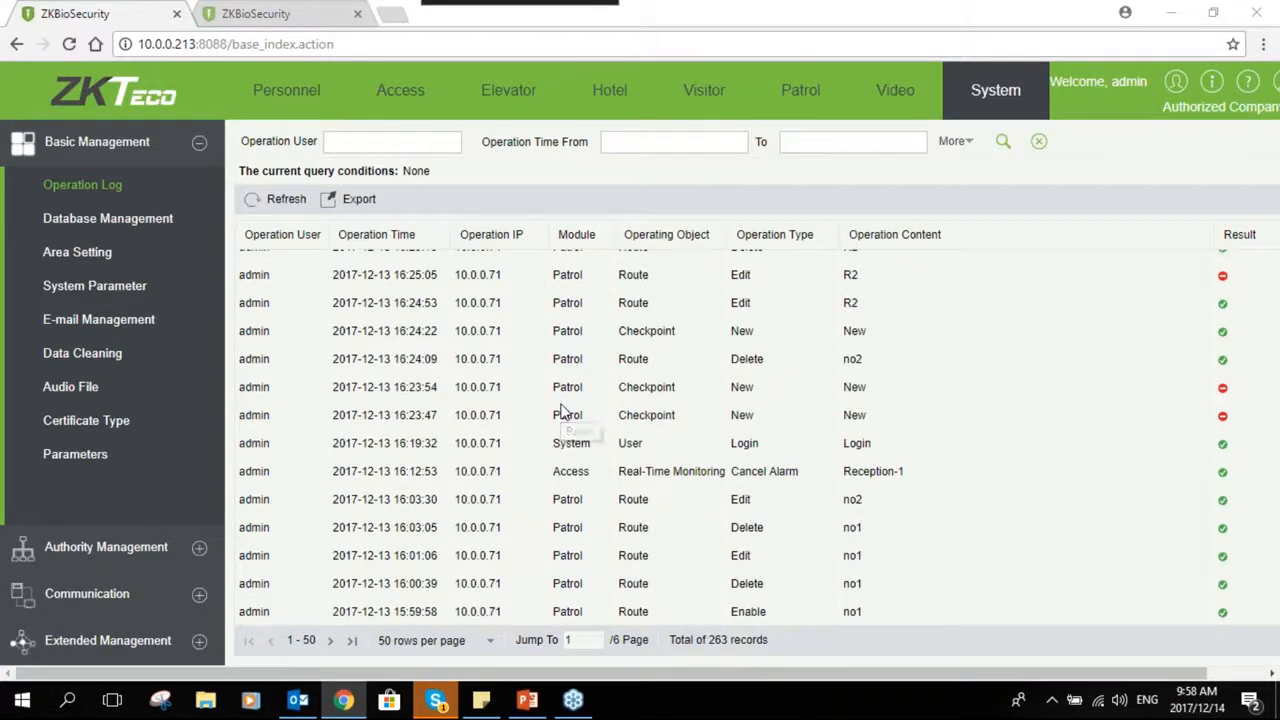
scroll(457, 345, "up", 5)
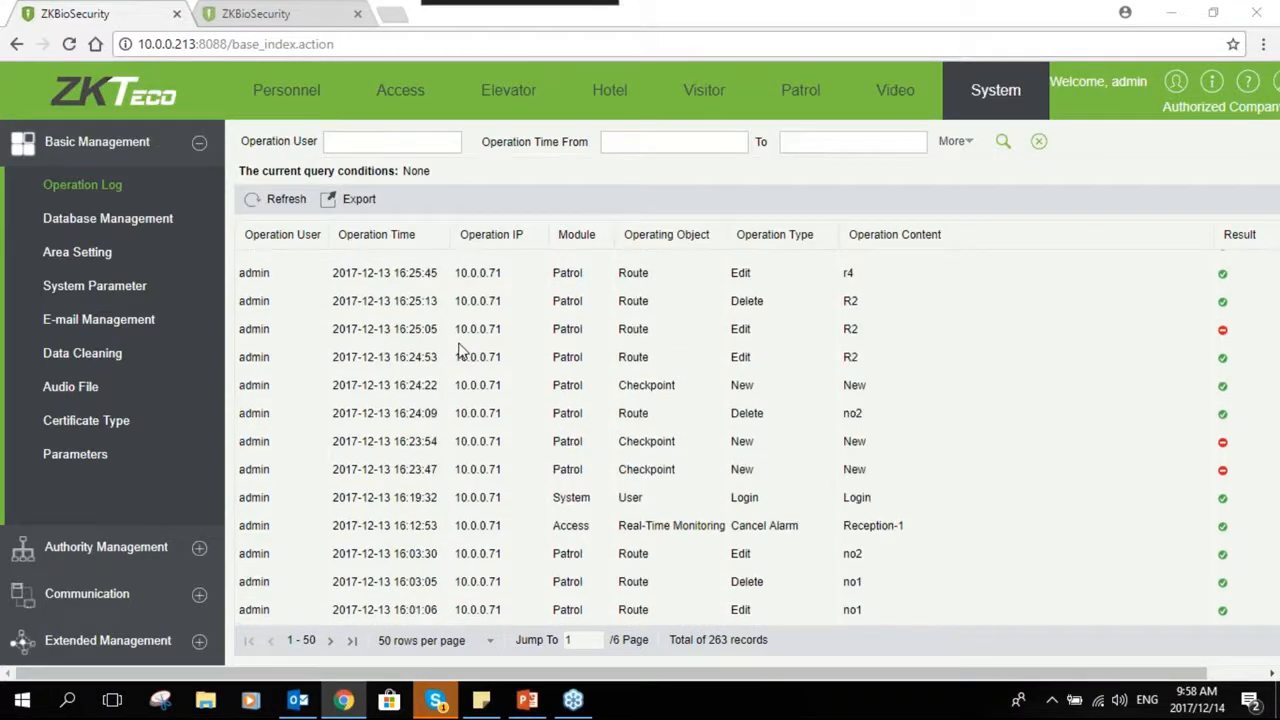
scroll(430, 348, "up", 5)
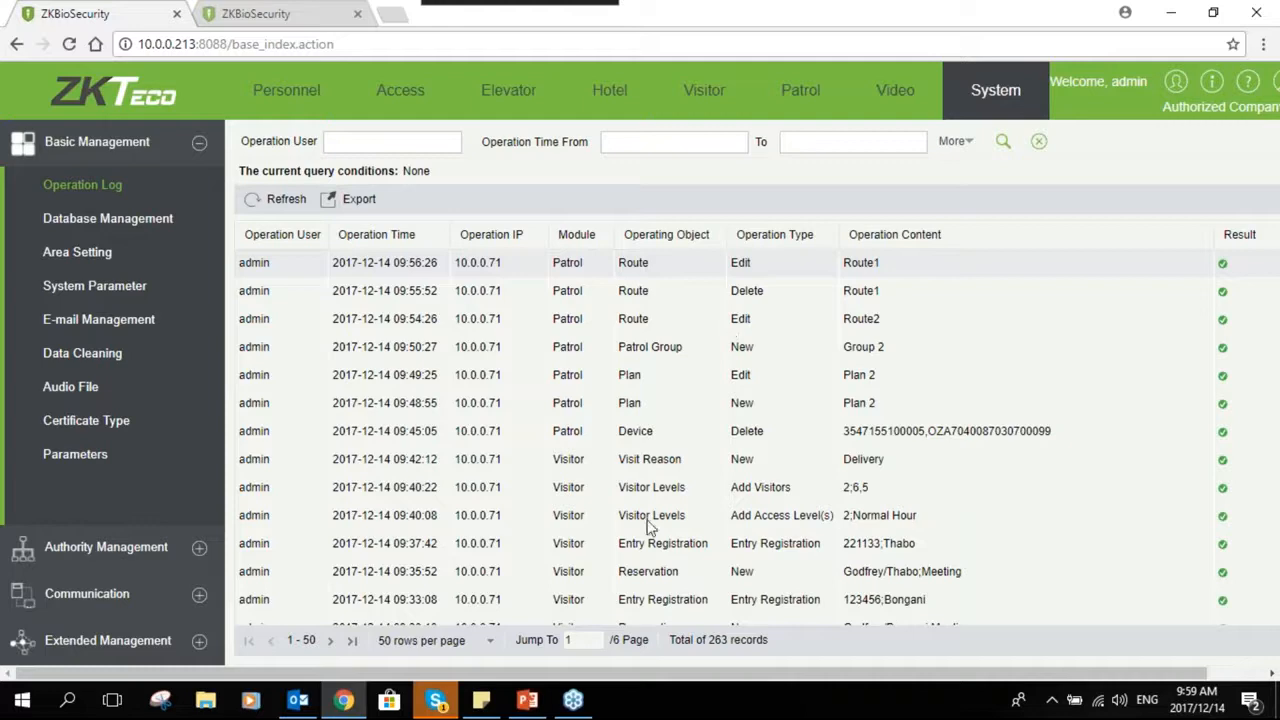
scroll(818, 440, "down", 1)
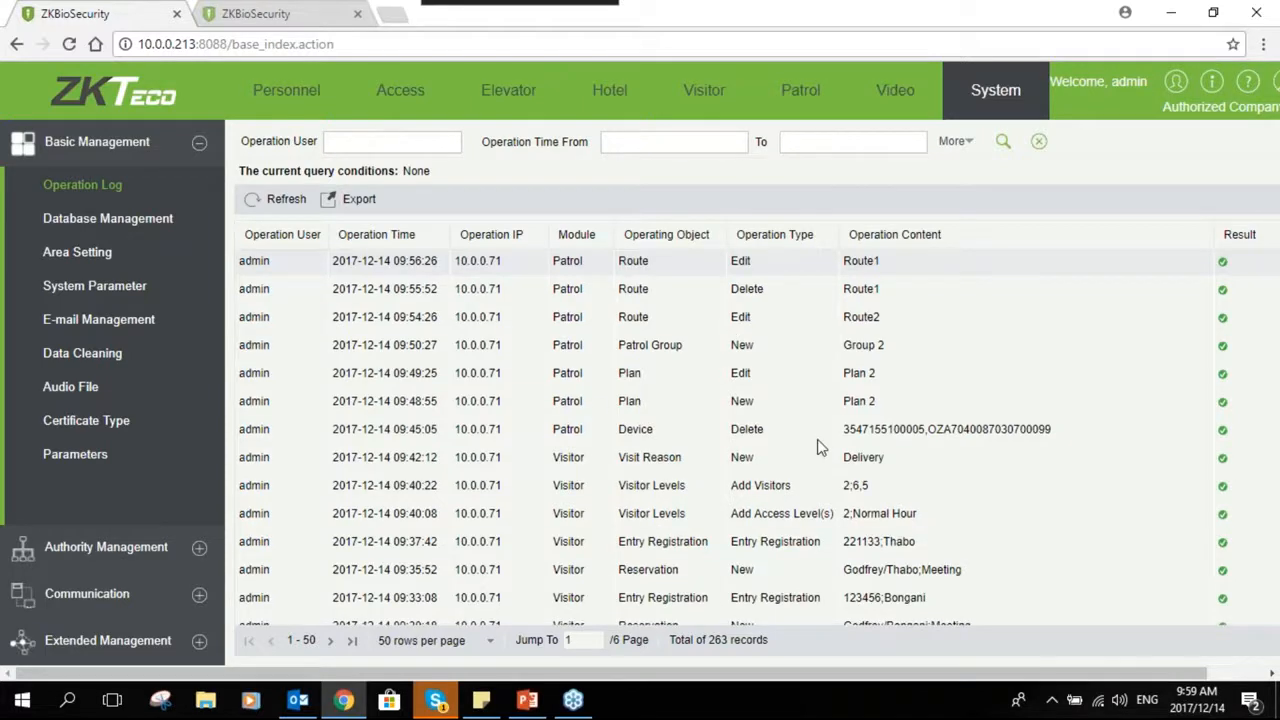
scroll(818, 447, "down", 10)
scroll(686, 447, "up", 7)
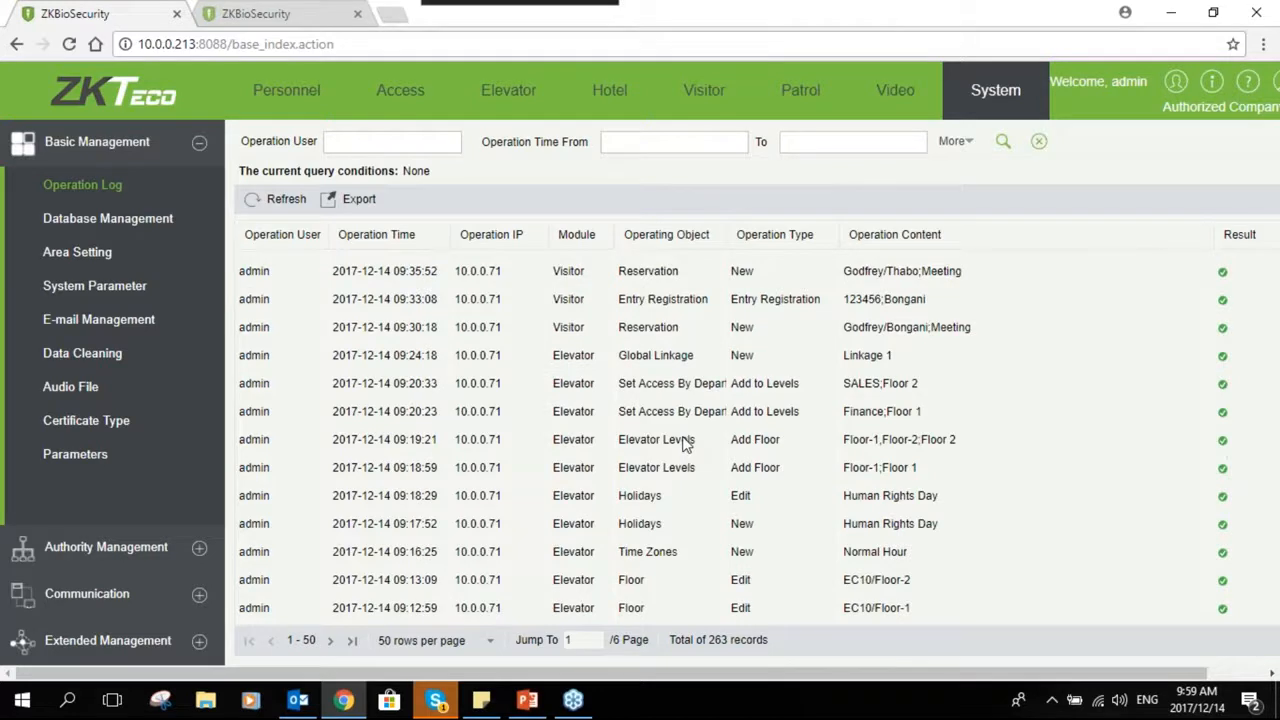
scroll(686, 447, "up", 2)
scroll(700, 448, "down", 12)
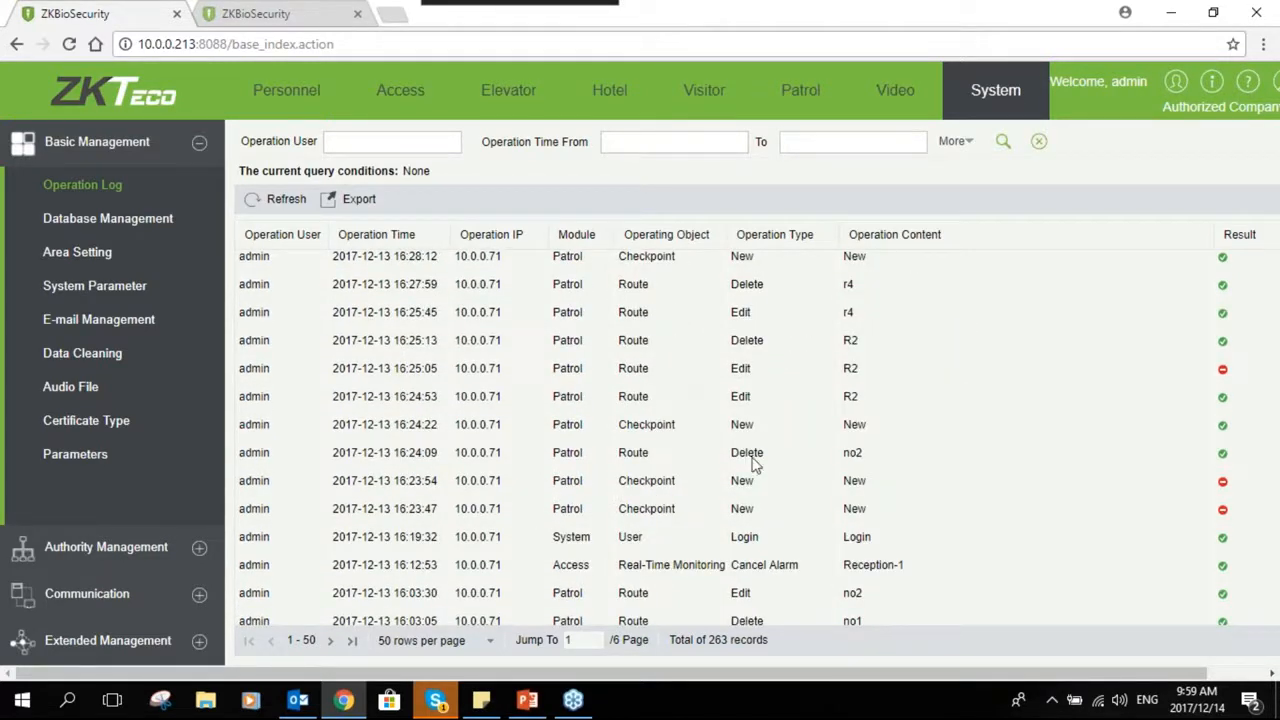
left_click(252, 452)
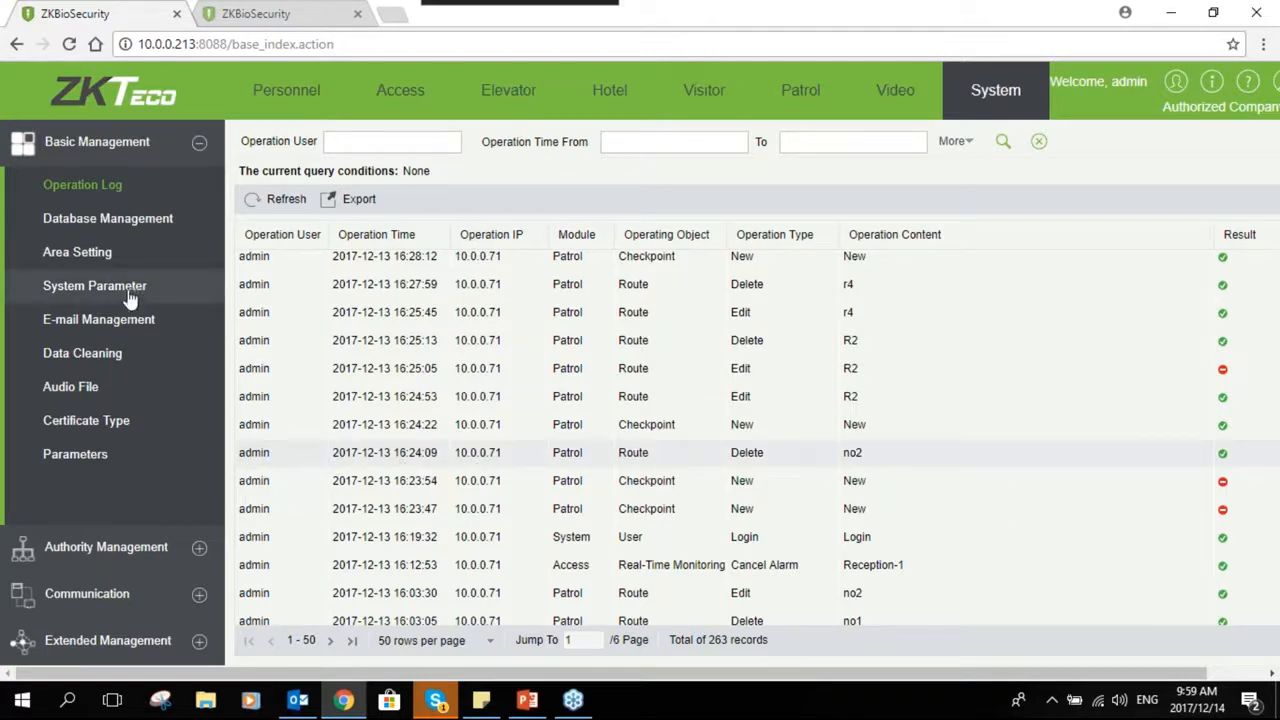
- Open the database backup schedule and look at the backup interval options without changing them
left_click(140, 230)
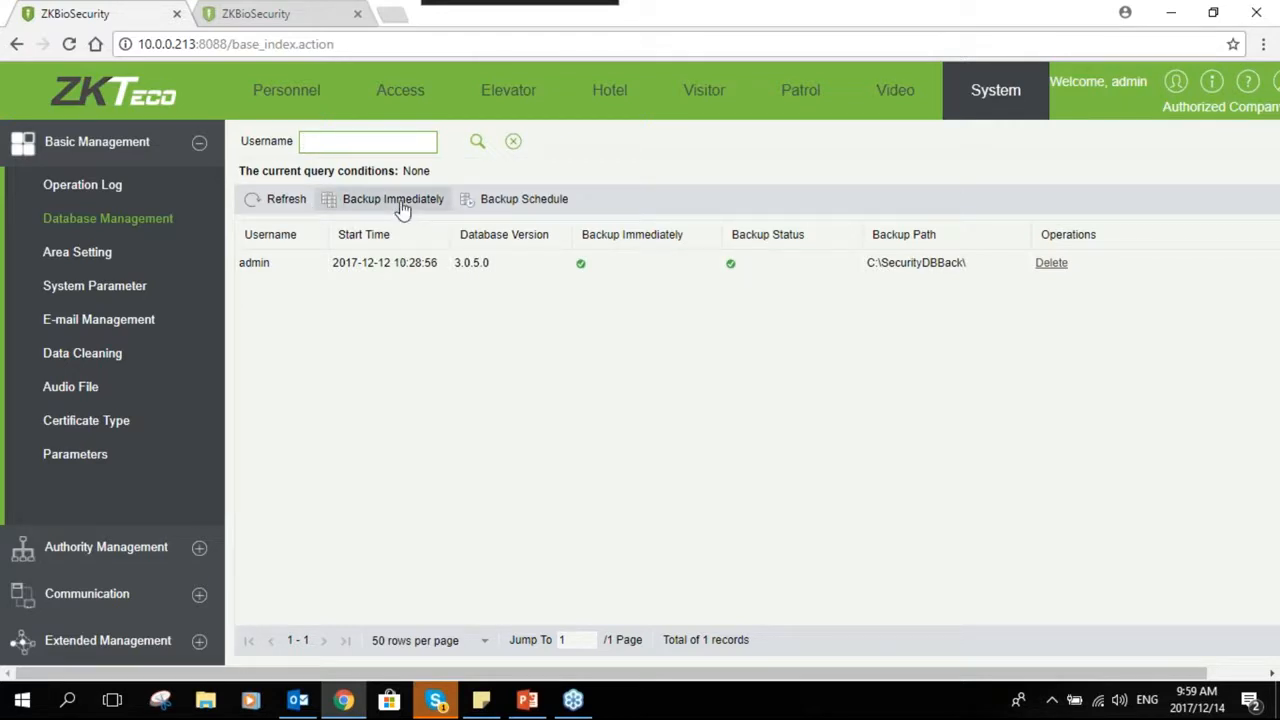
left_click(497, 200)
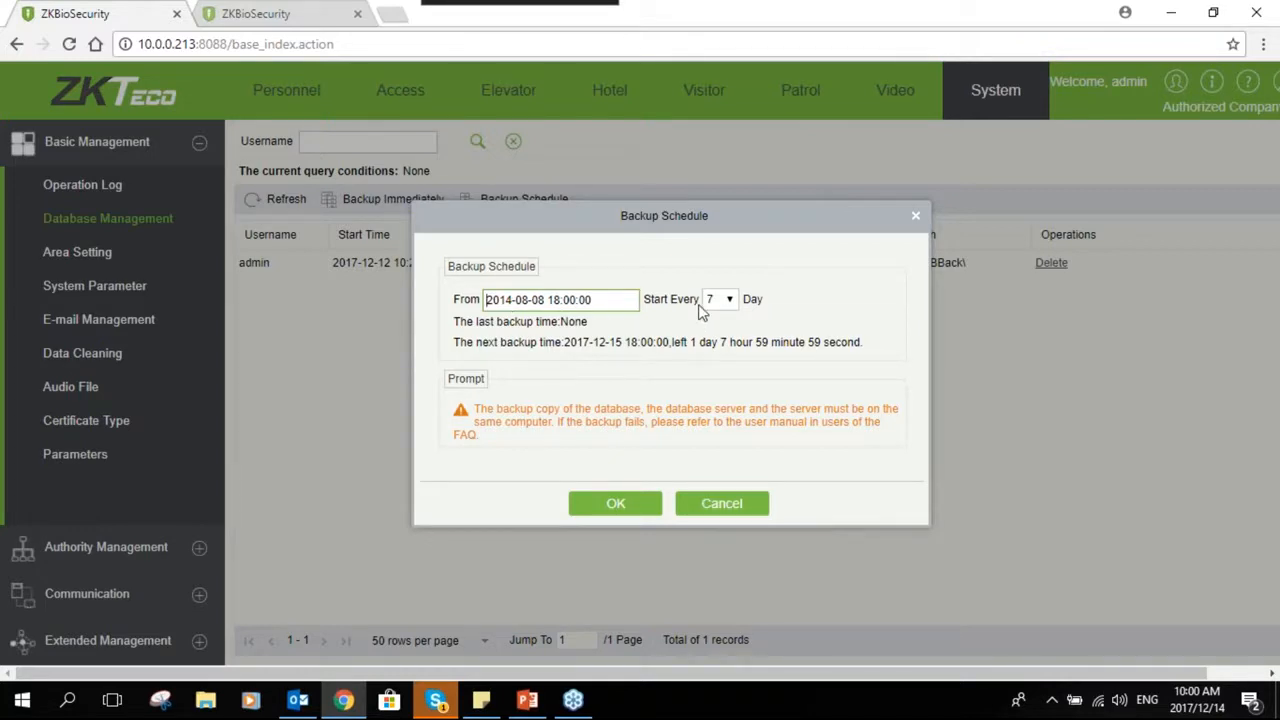
left_click(737, 306)
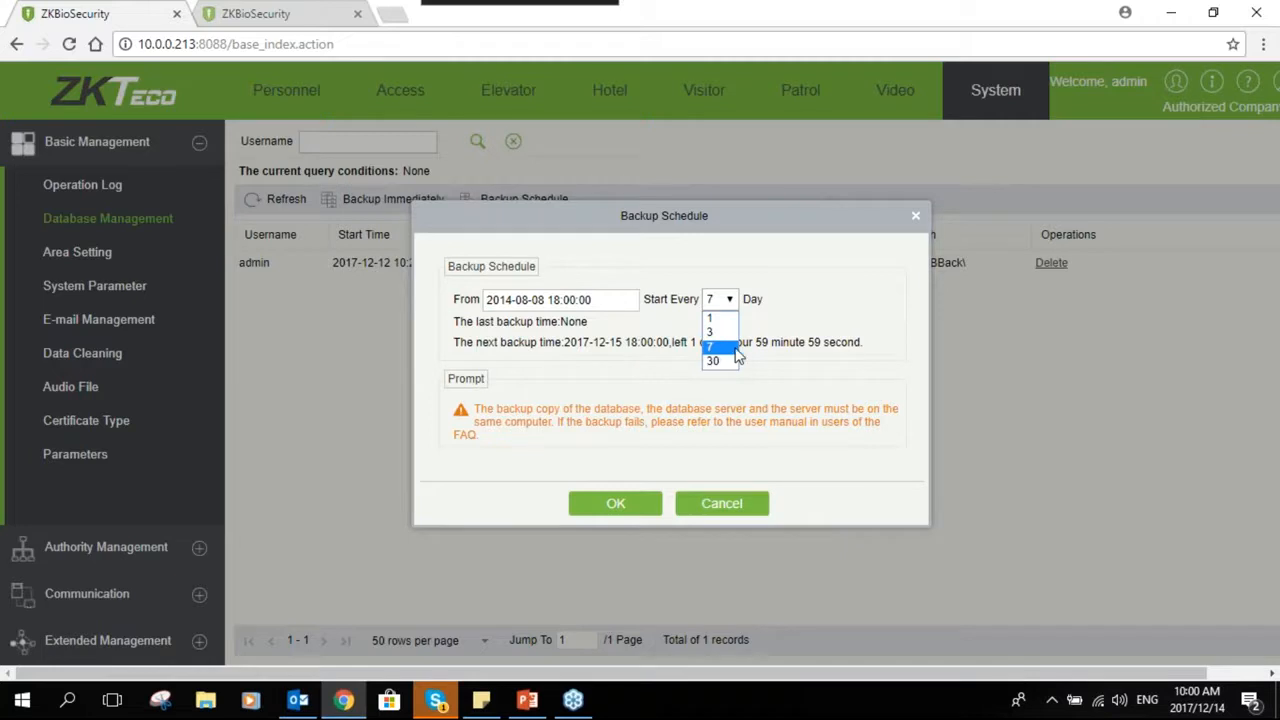
left_click(800, 322)
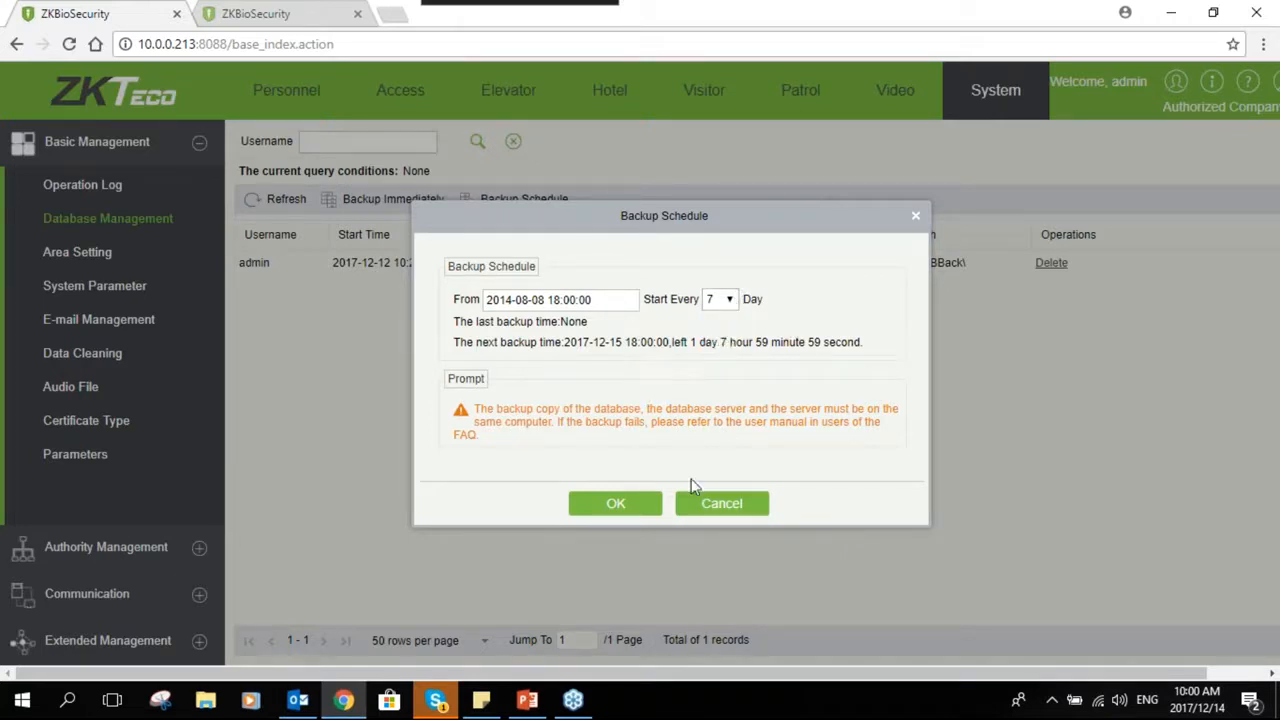
left_click(718, 506)
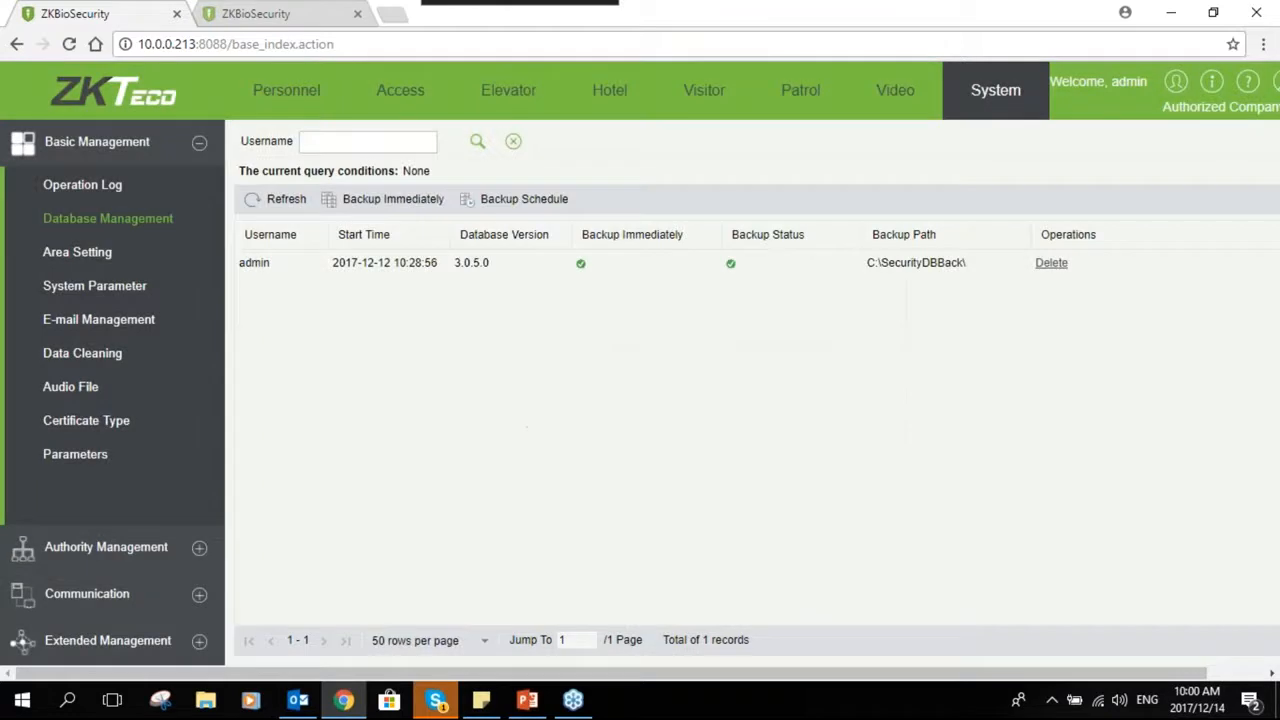
- Add a new area numbered 2 named Pretoria with Area Name as its parent area
left_click(68, 256)
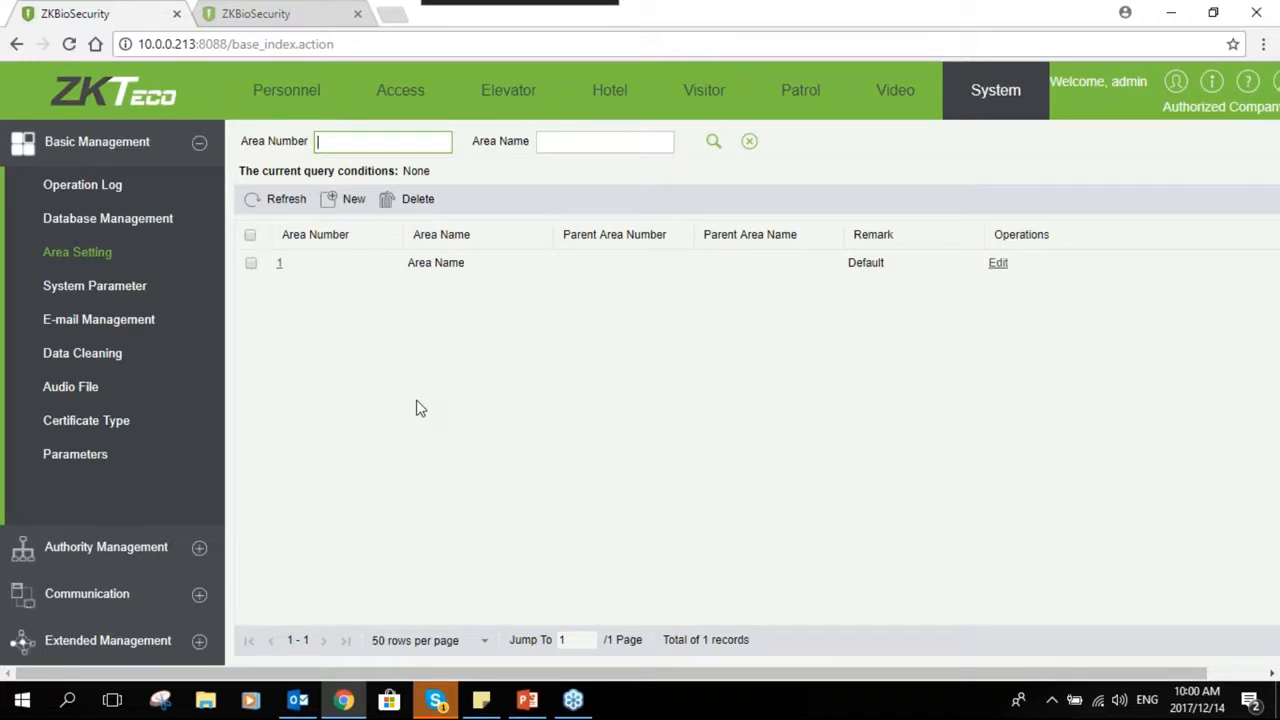
left_click(251, 262)
left_click(251, 262)
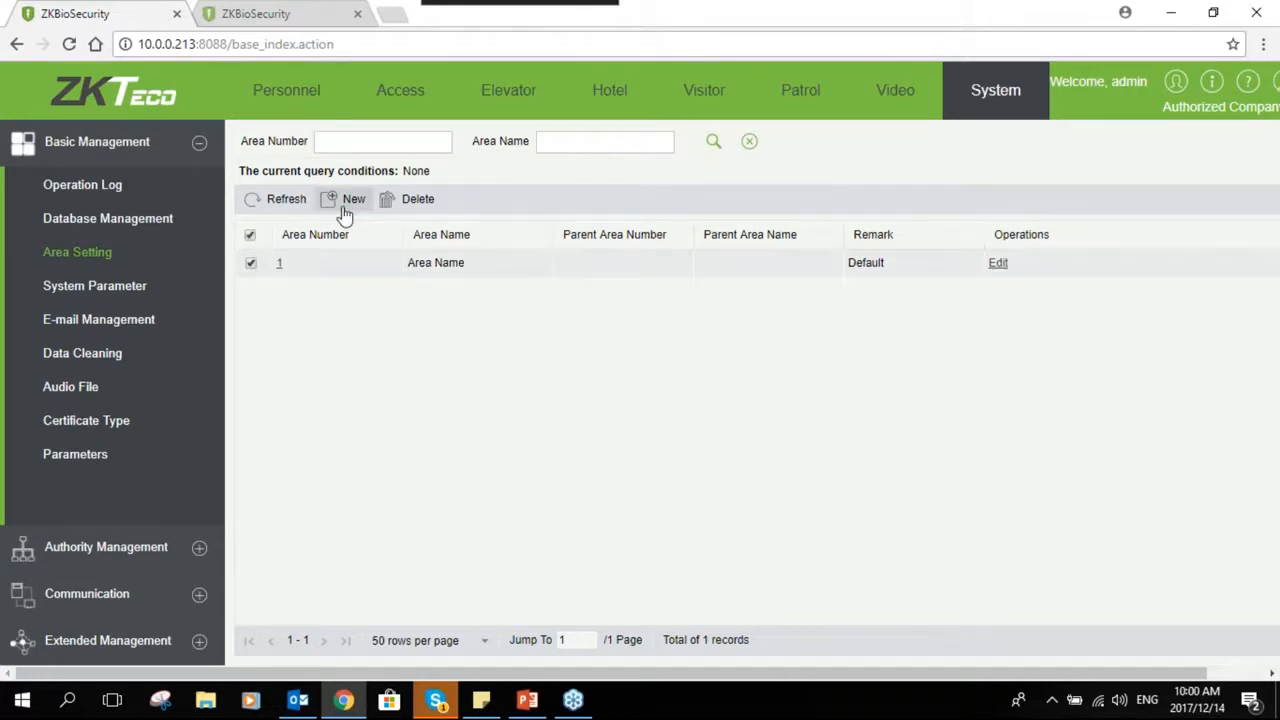
left_click(345, 201)
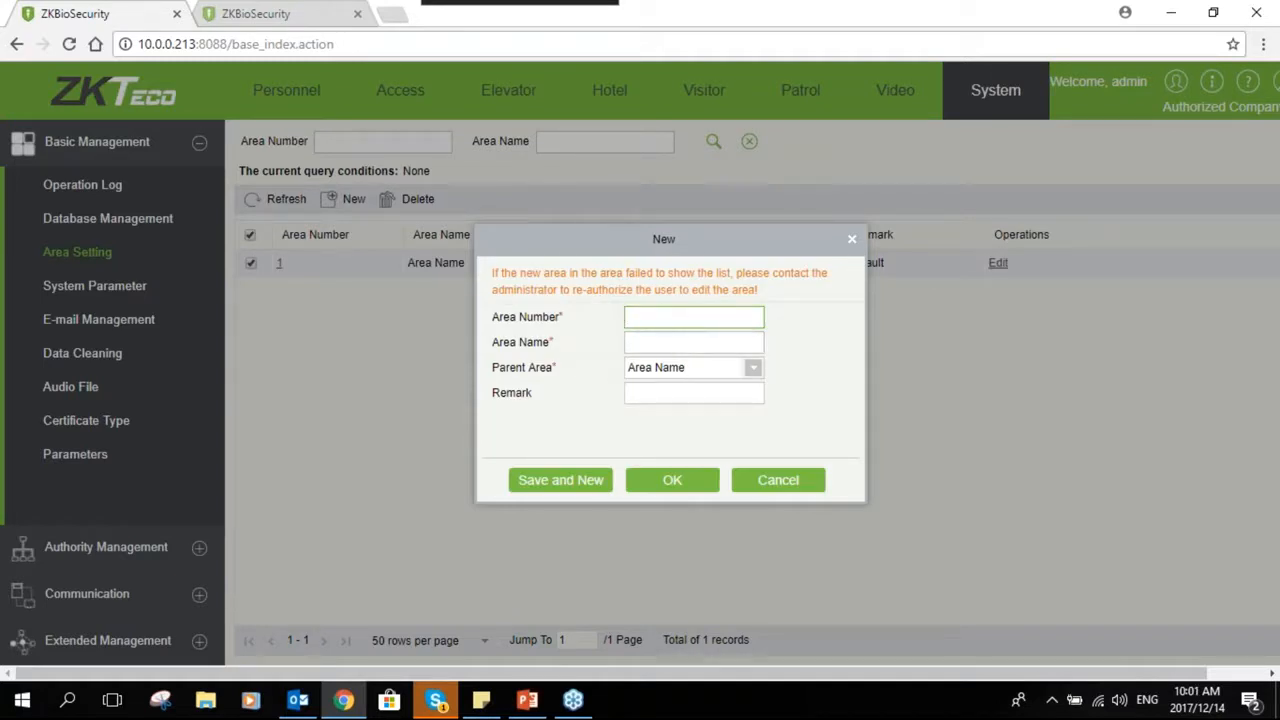
type("2")
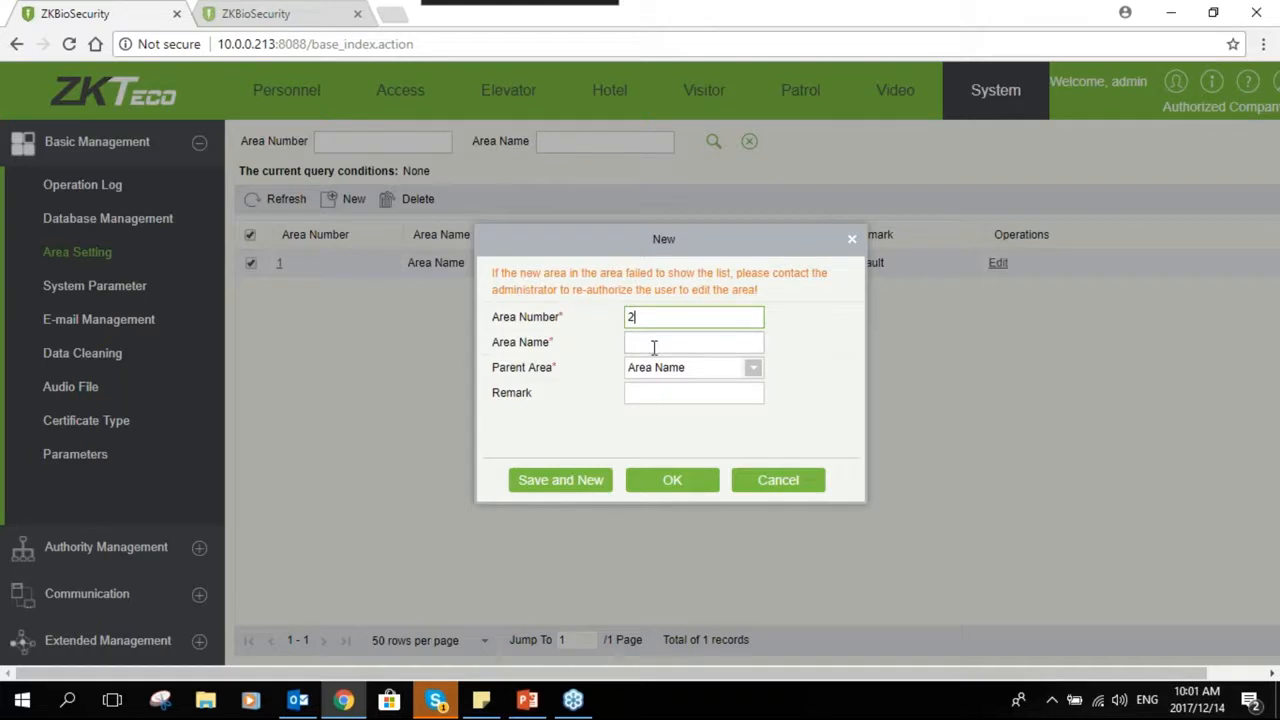
left_click(654, 344)
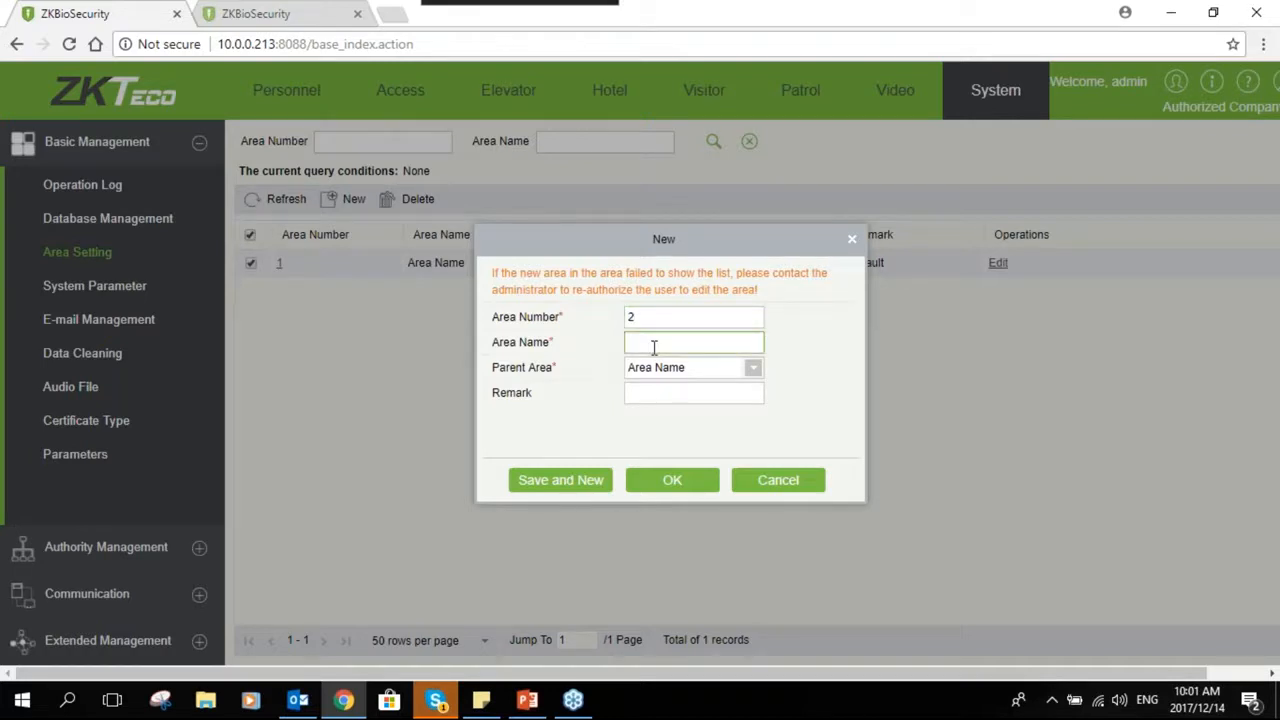
type("Pretoria")
left_click(670, 370)
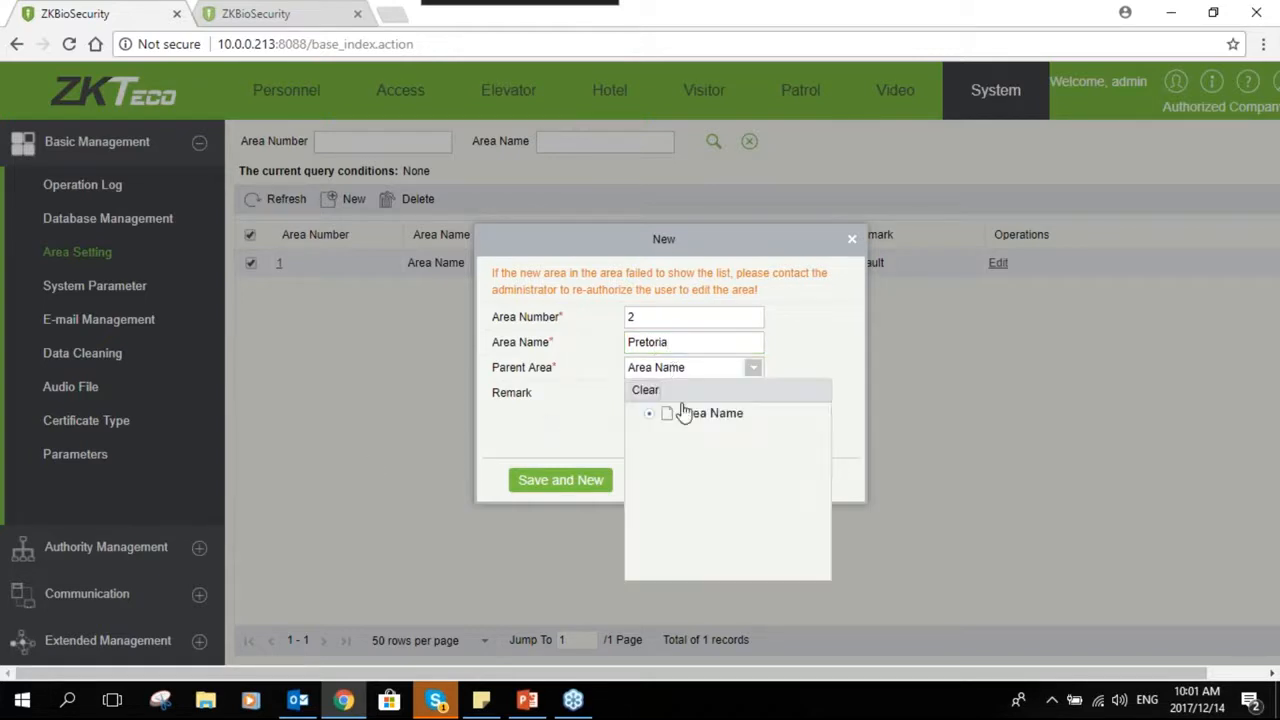
left_click(660, 416)
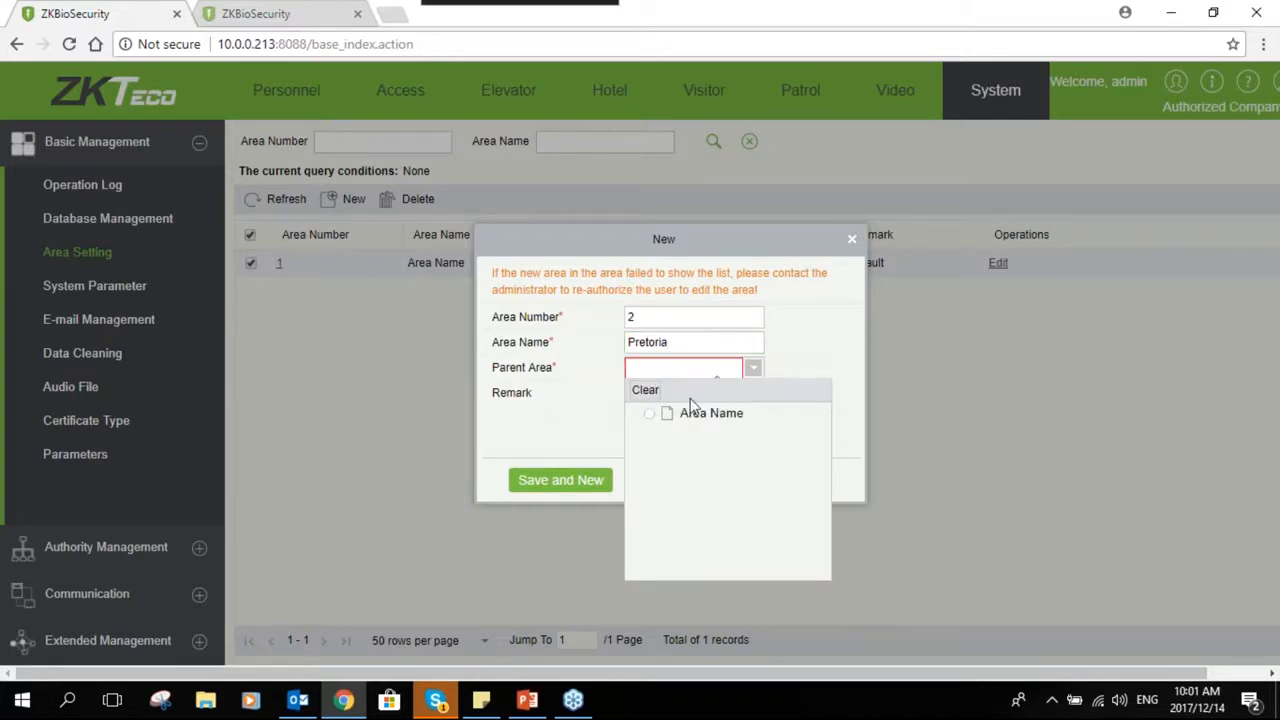
left_click(752, 370)
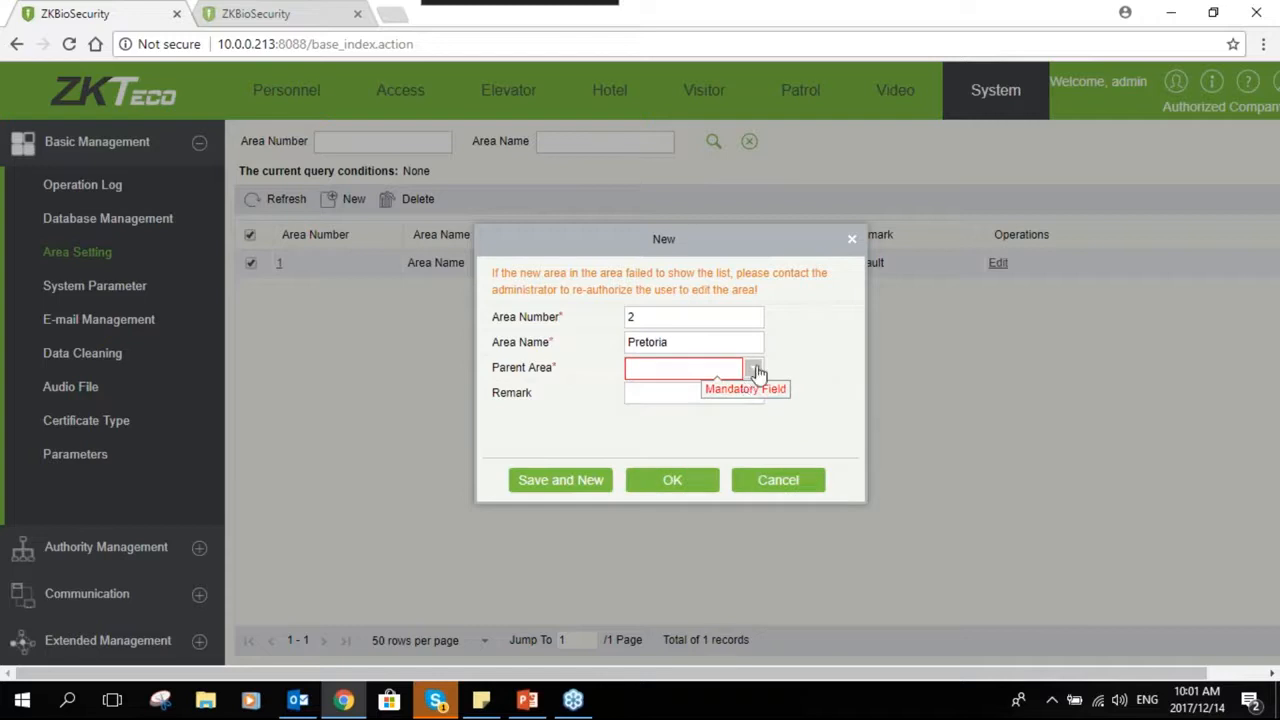
left_click(755, 370)
left_click(663, 416)
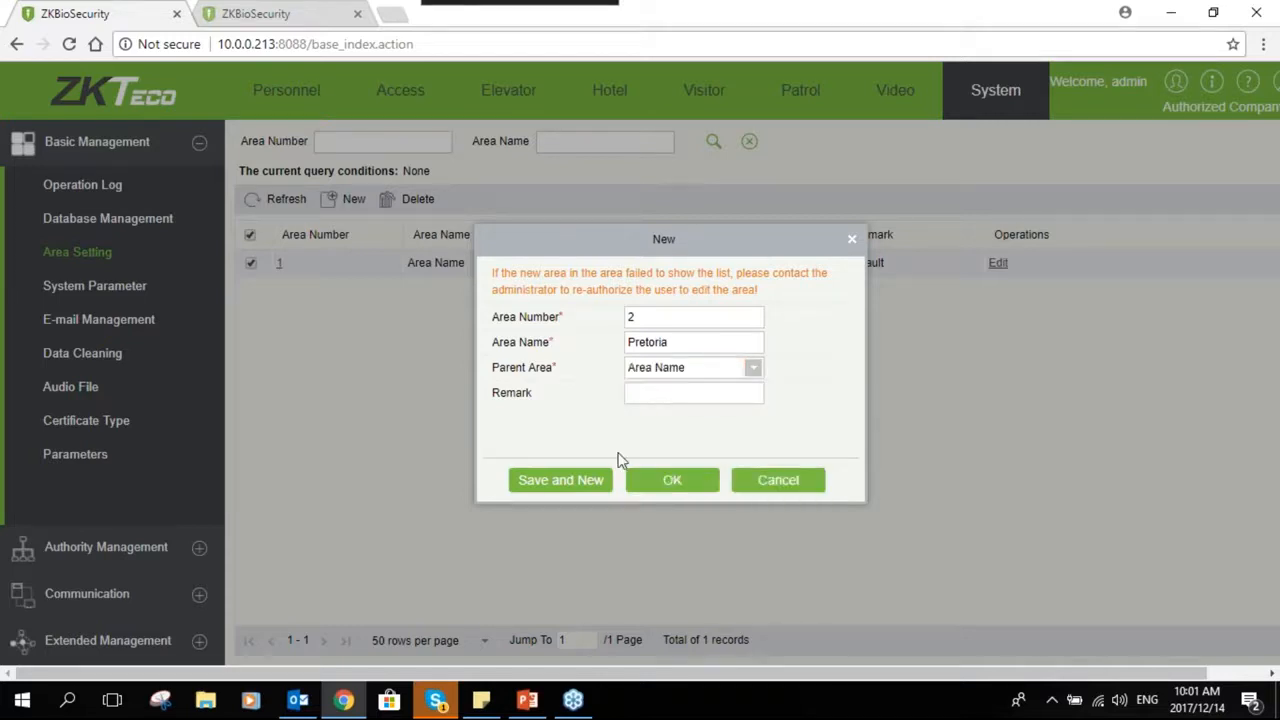
left_click(670, 480)
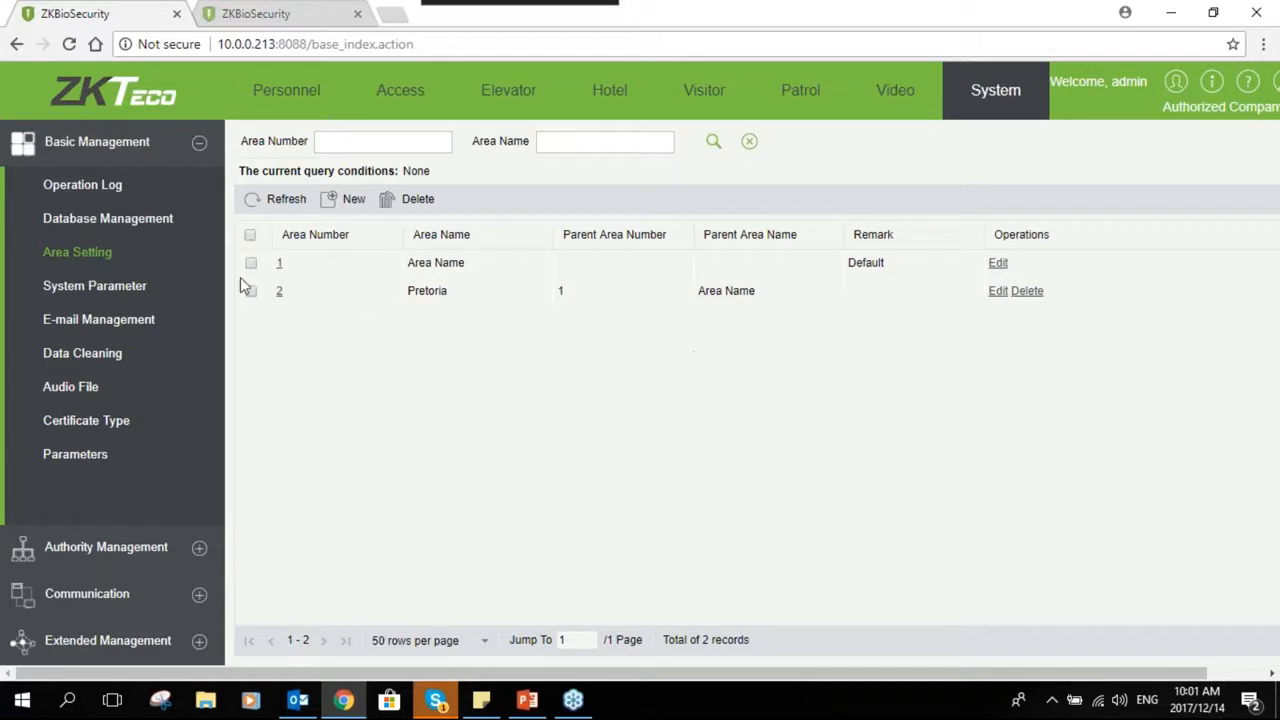
- View the system parameters, then open the e-mail parameter settings under E-mail Management
left_click(100, 286)
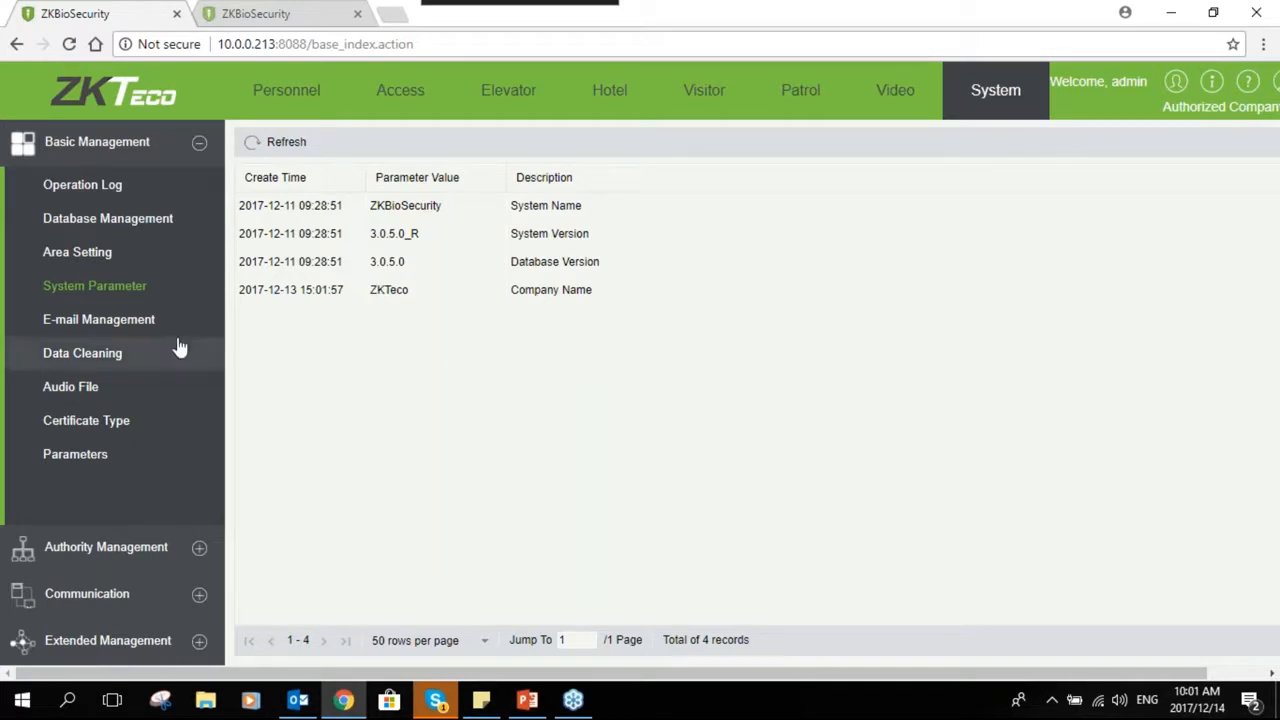
left_click(108, 330)
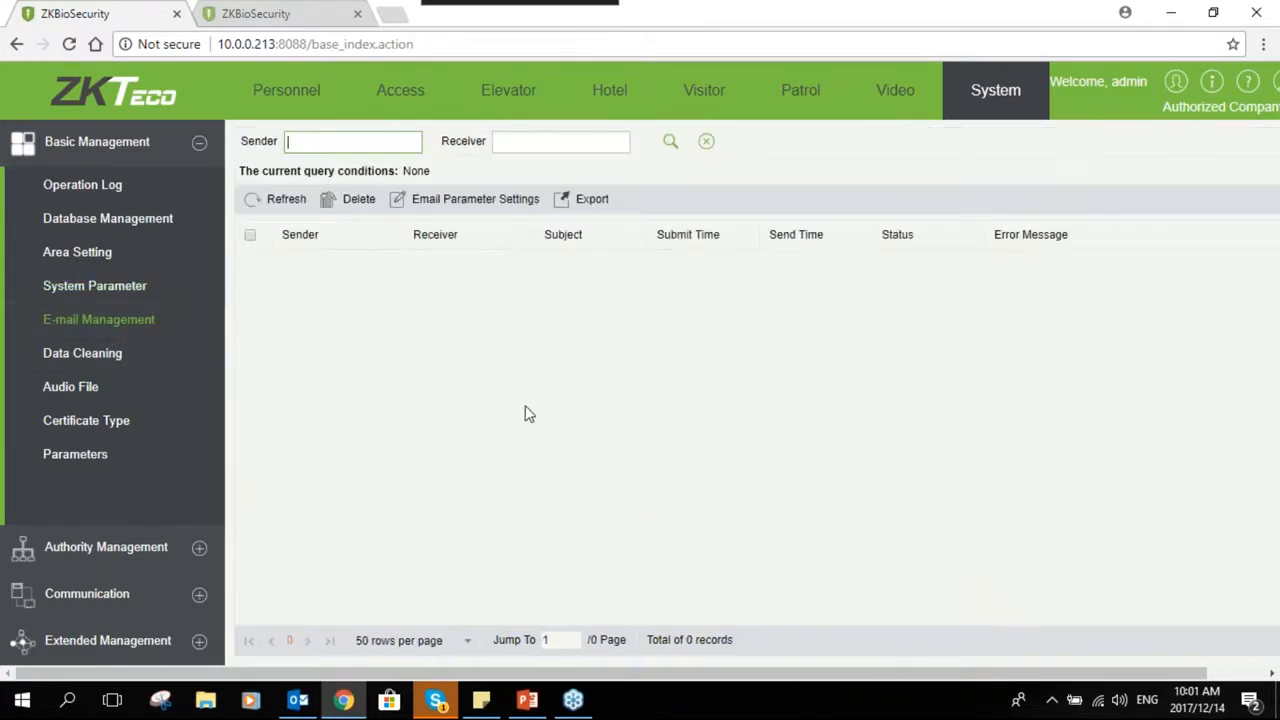
left_click(468, 203)
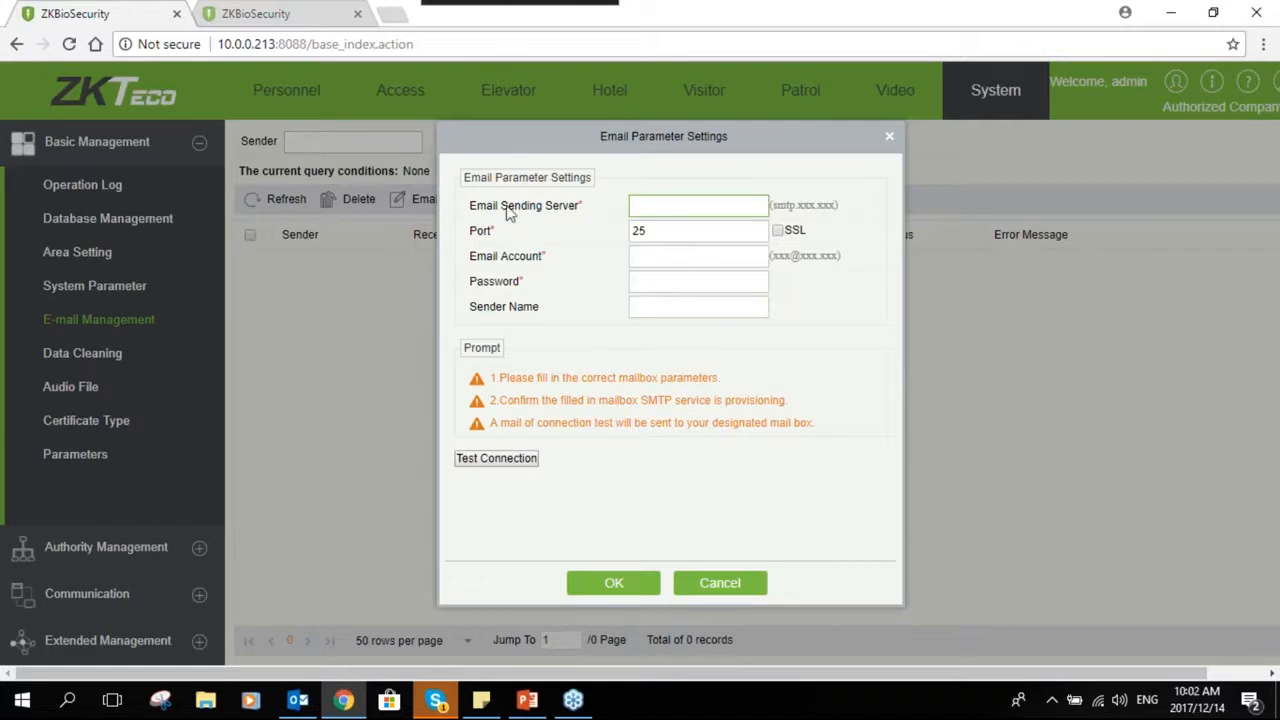
- In the other browser tab, start a new access control linkage and open its E-mail settings
left_click(283, 17)
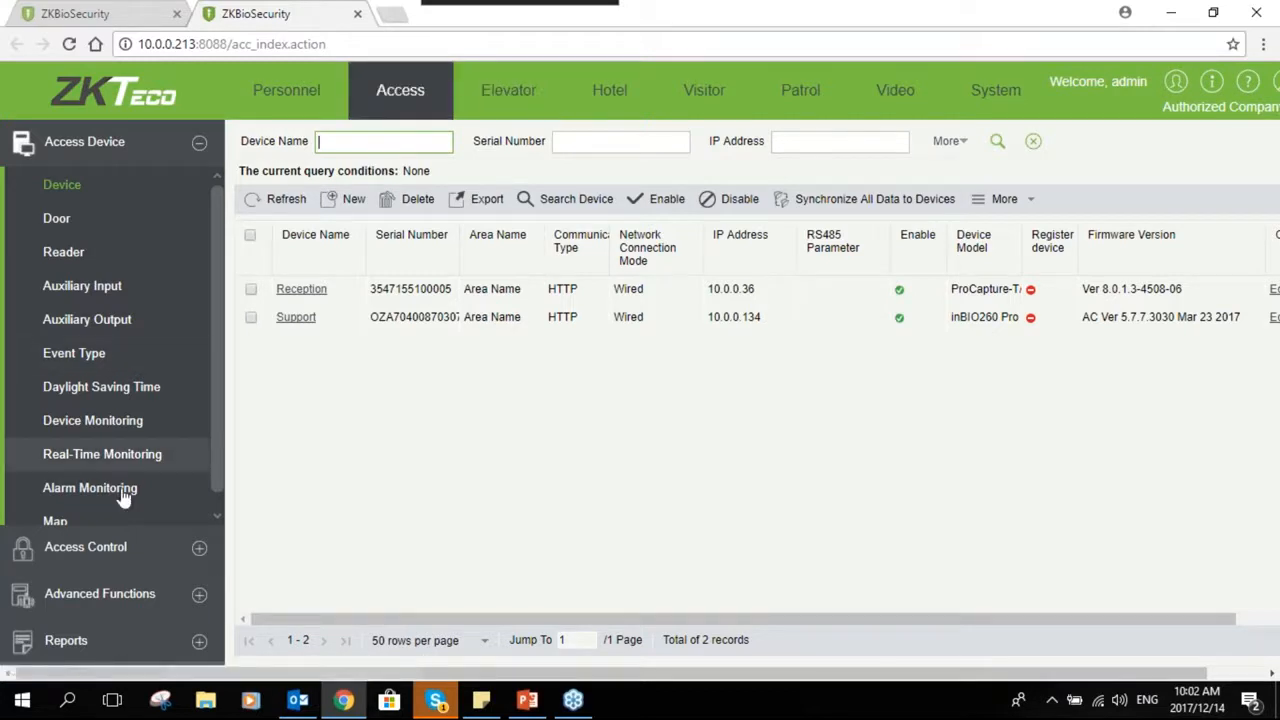
left_click(199, 548)
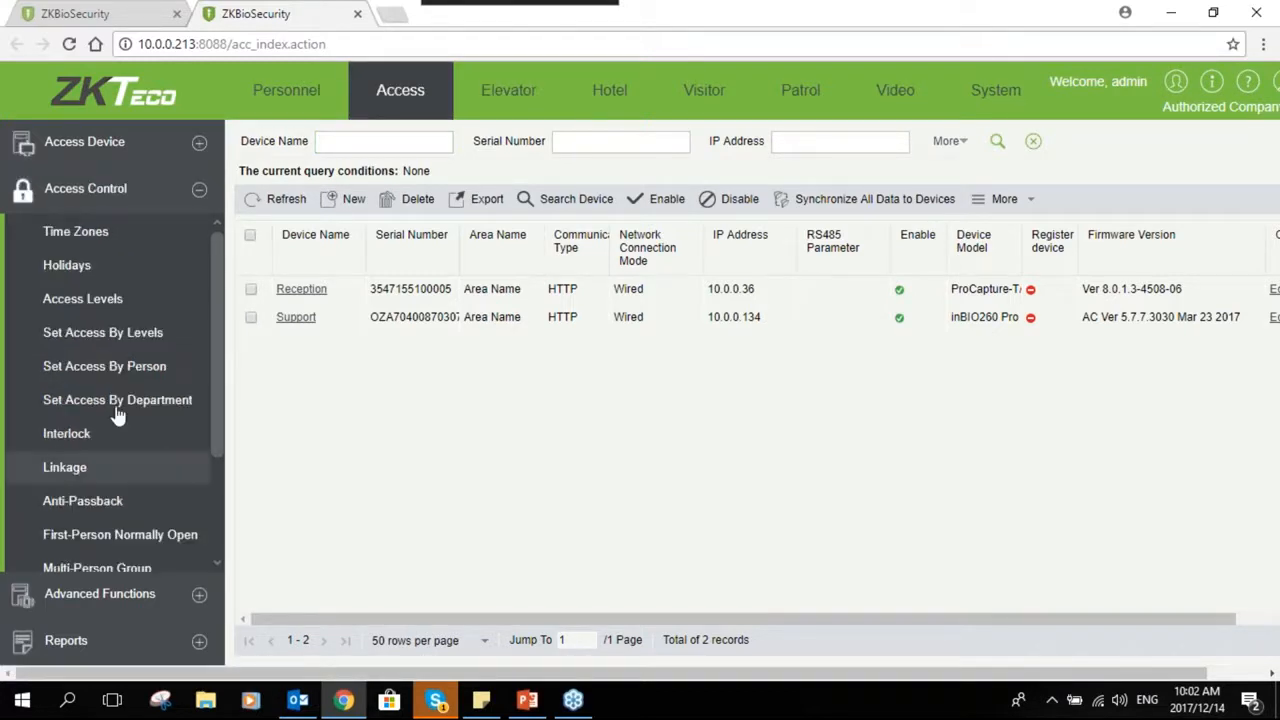
left_click(88, 467)
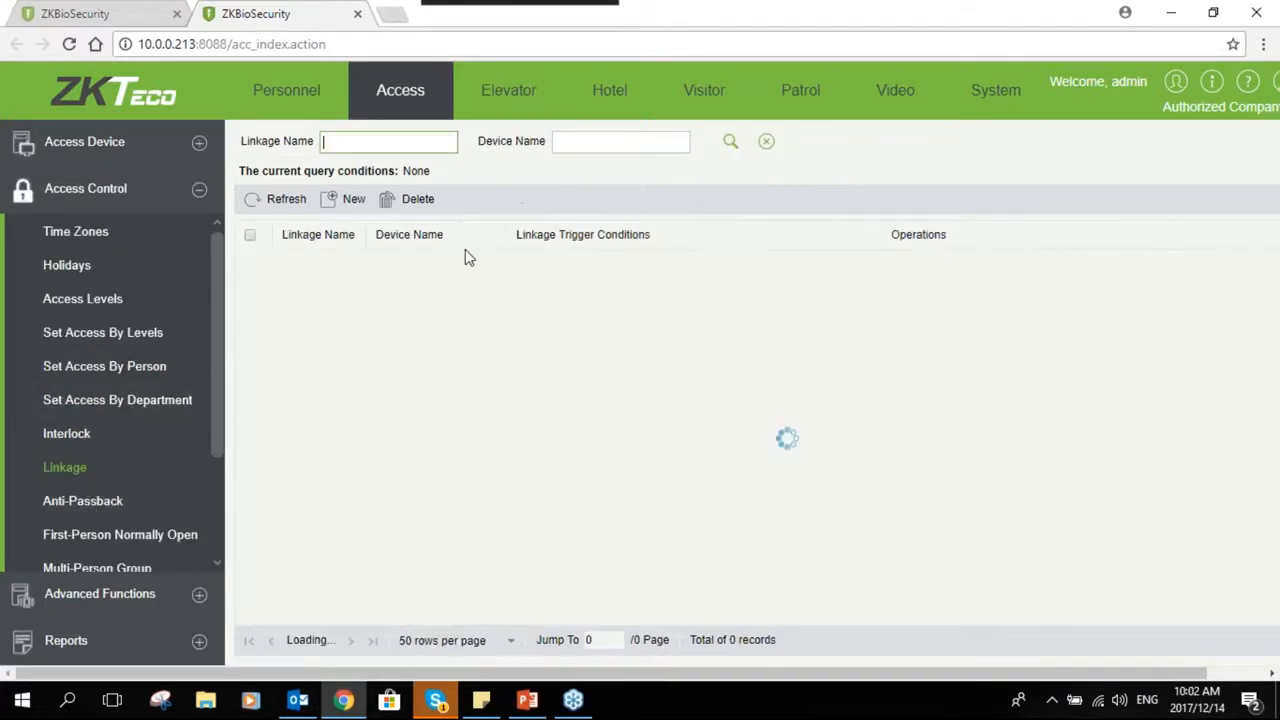
left_click(345, 203)
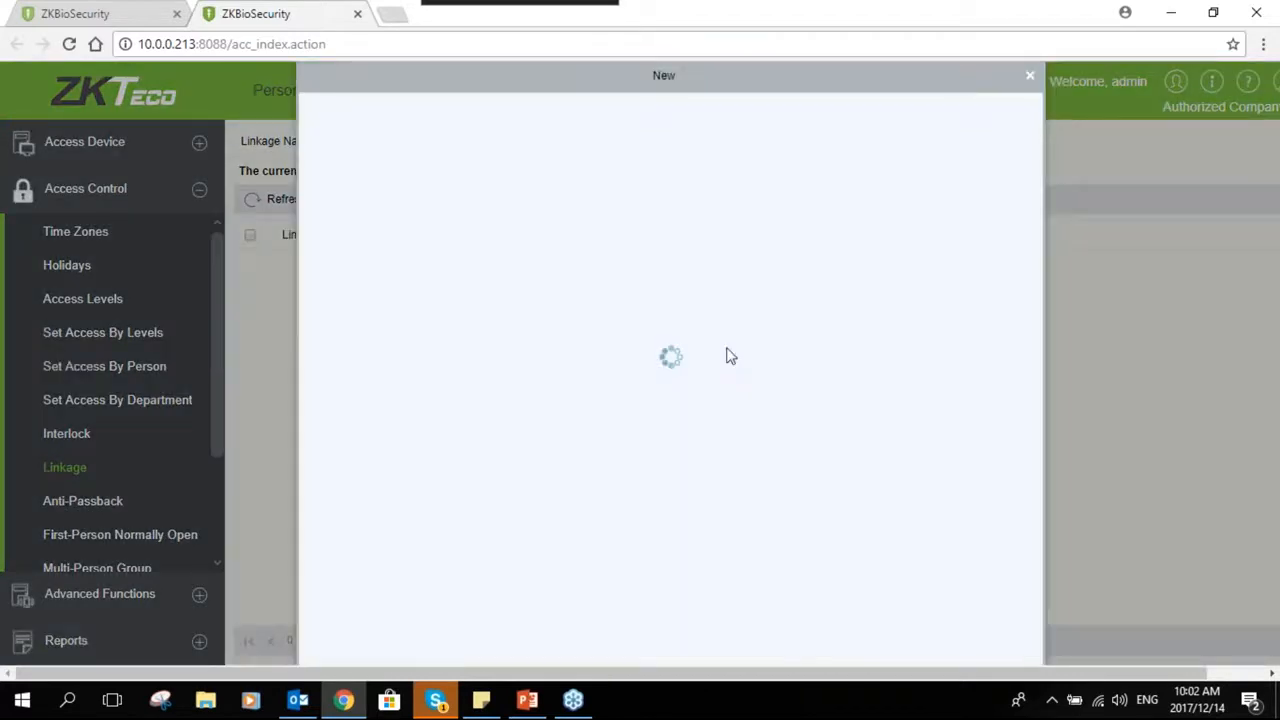
left_click(603, 350)
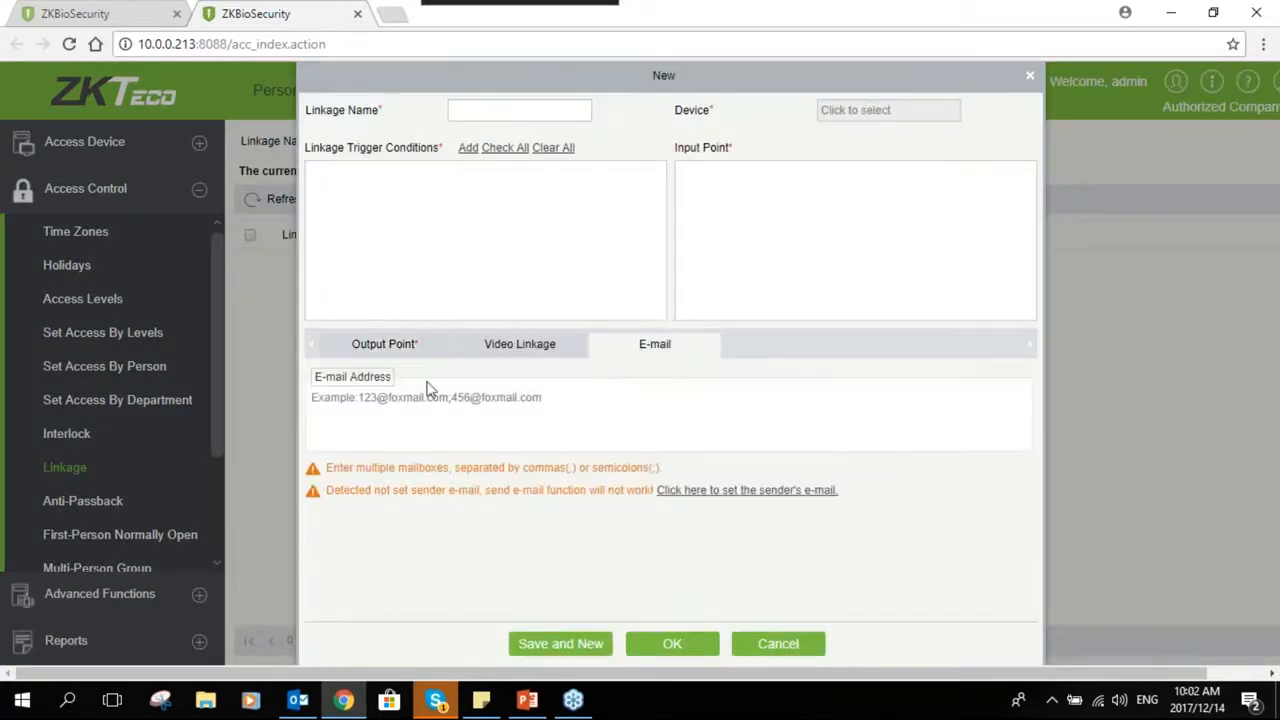
- Switch between browser tabs to compare the linkage's e-mail address field with the e-mail parameter settings
left_click(468, 424)
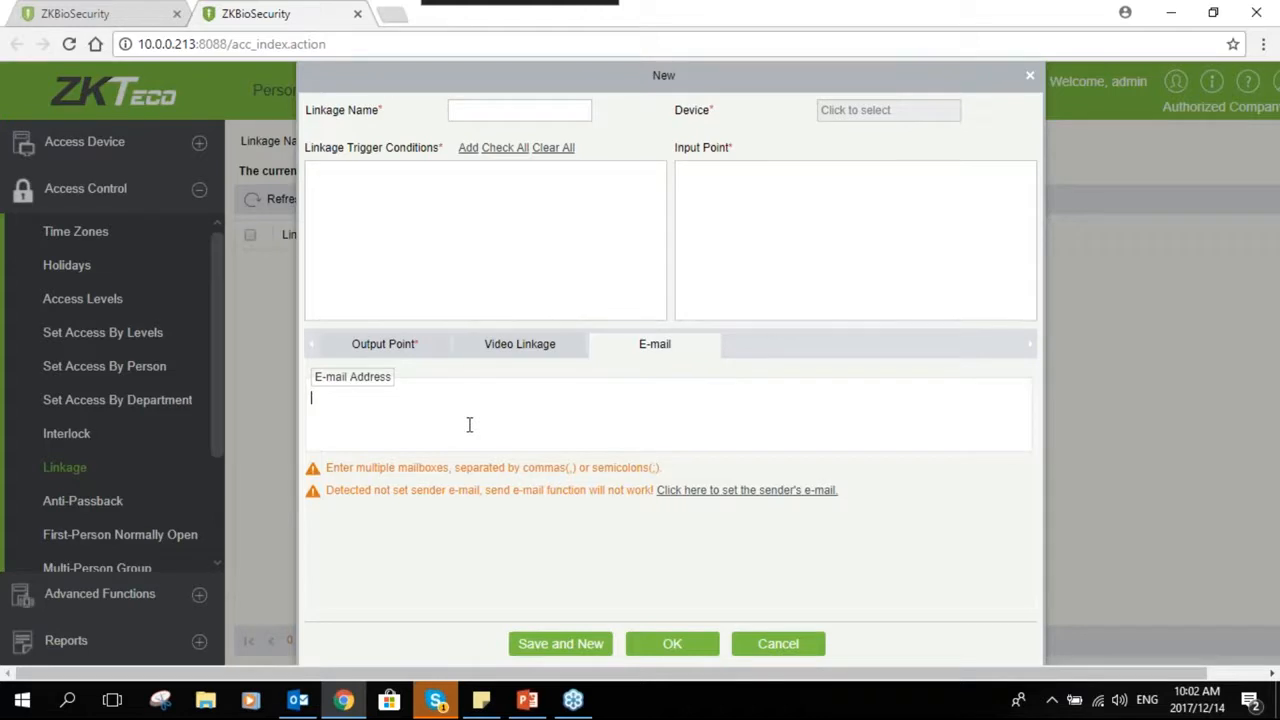
left_click(112, 22)
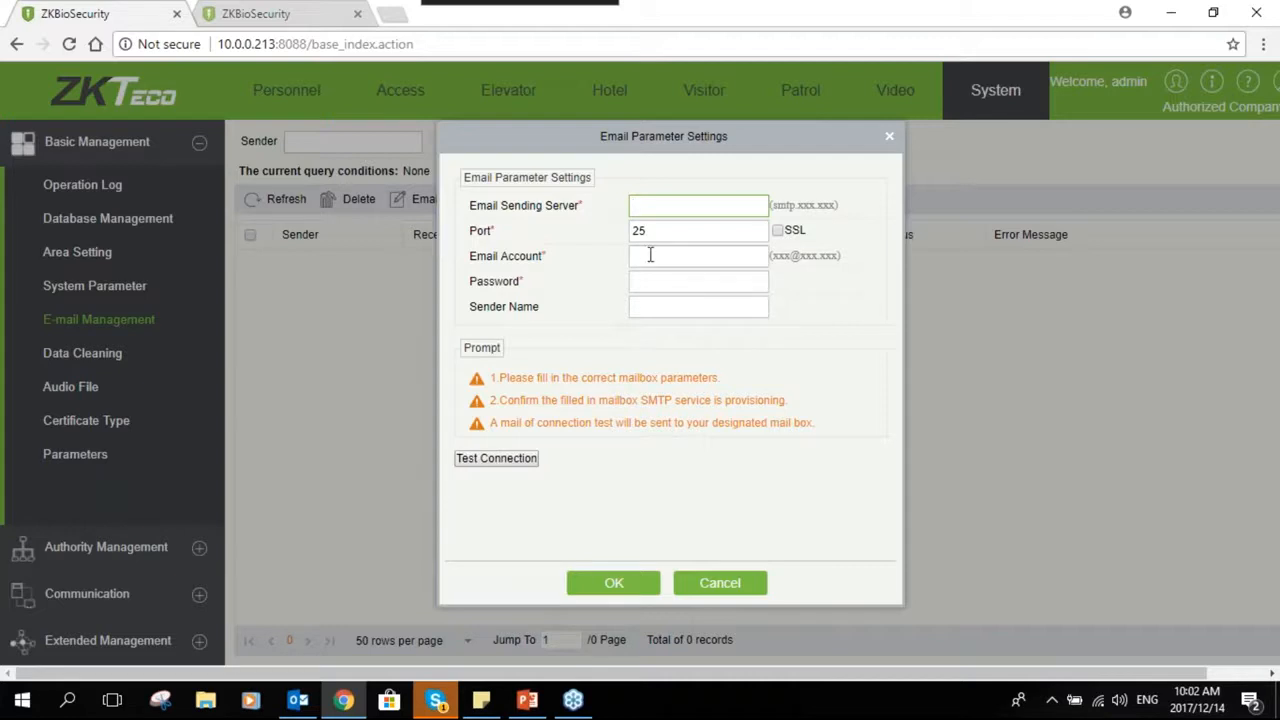
left_click(300, 13)
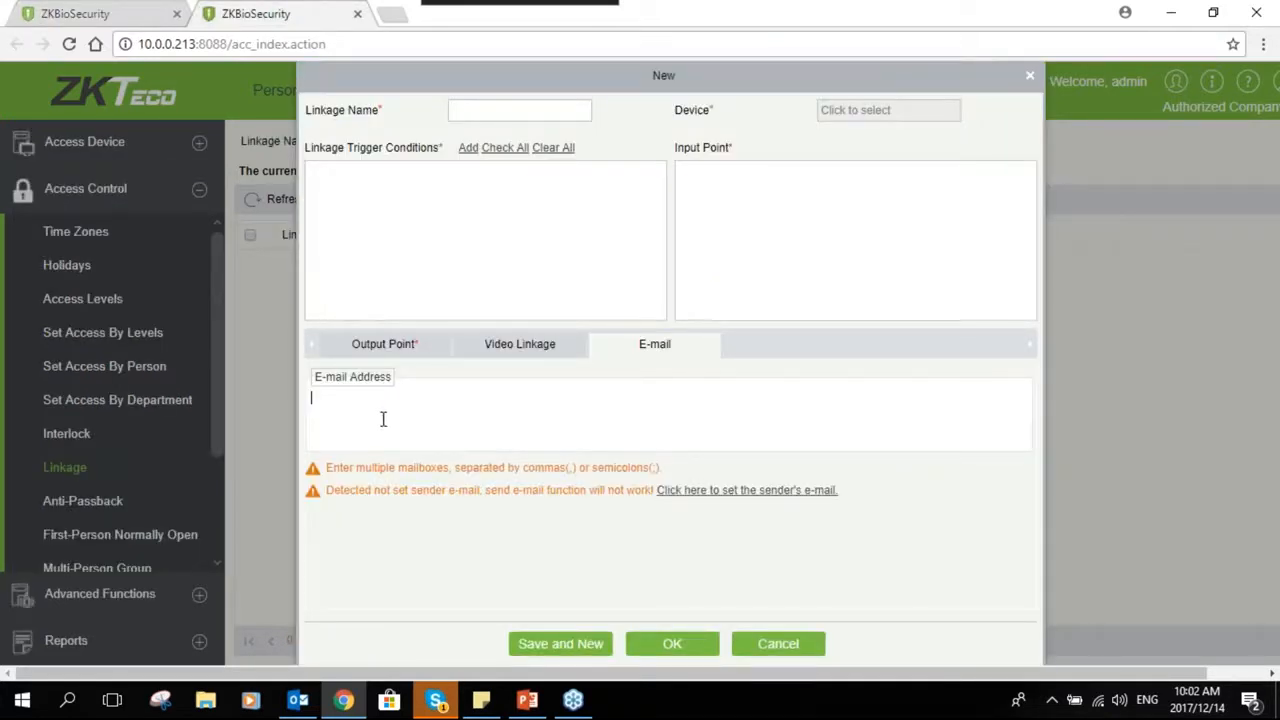
left_click(95, 14)
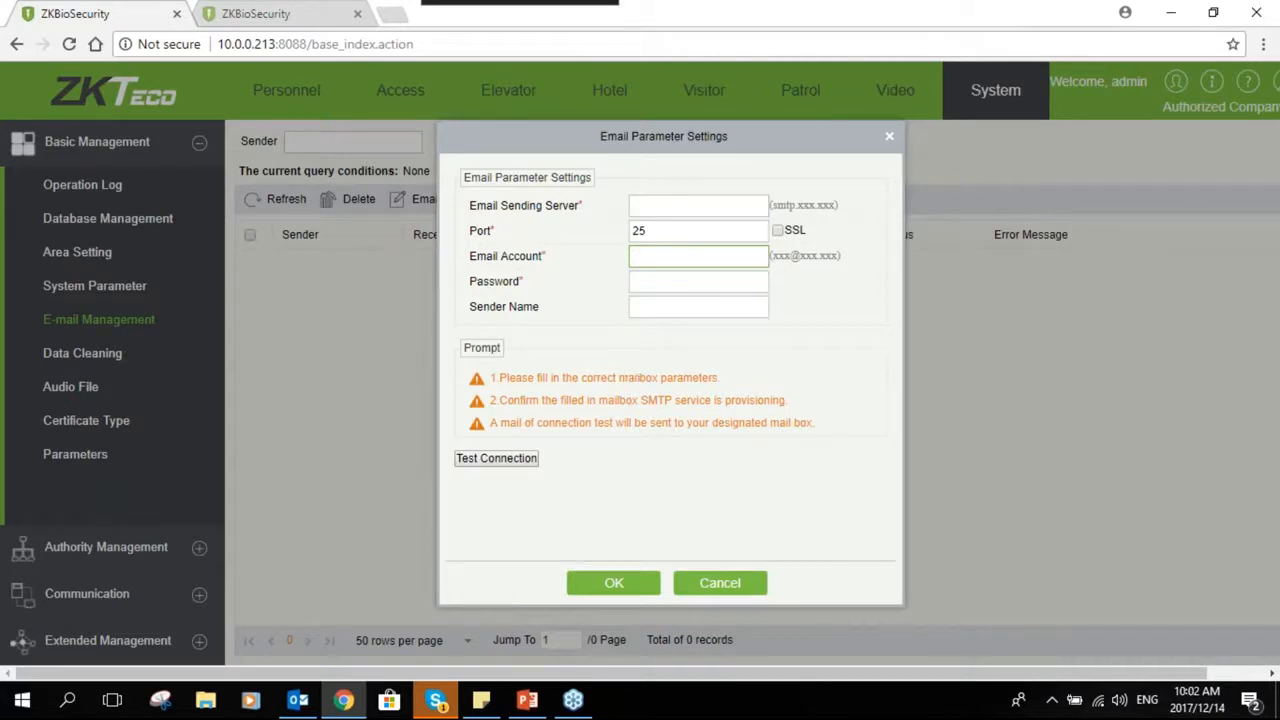
left_click(252, 13)
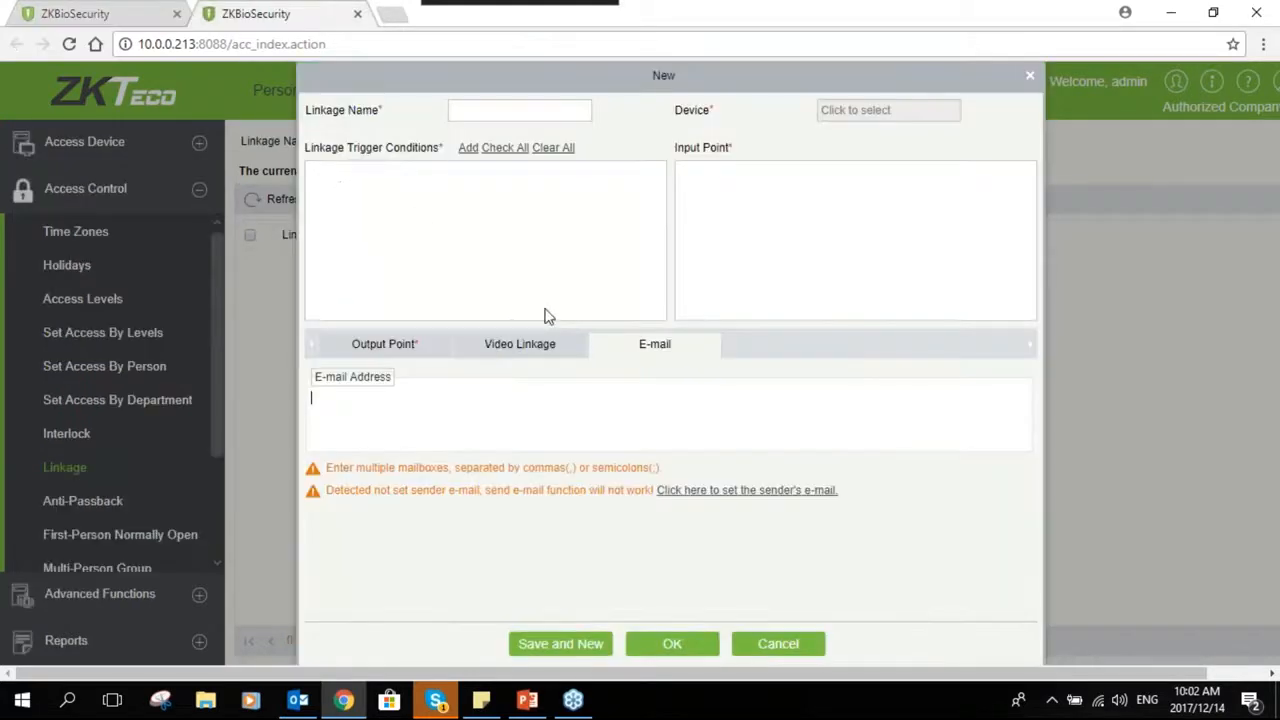
left_click(423, 401)
- Cancel both the new linkage dialog and the e-mail parameter settings dialog
left_click(760, 646)
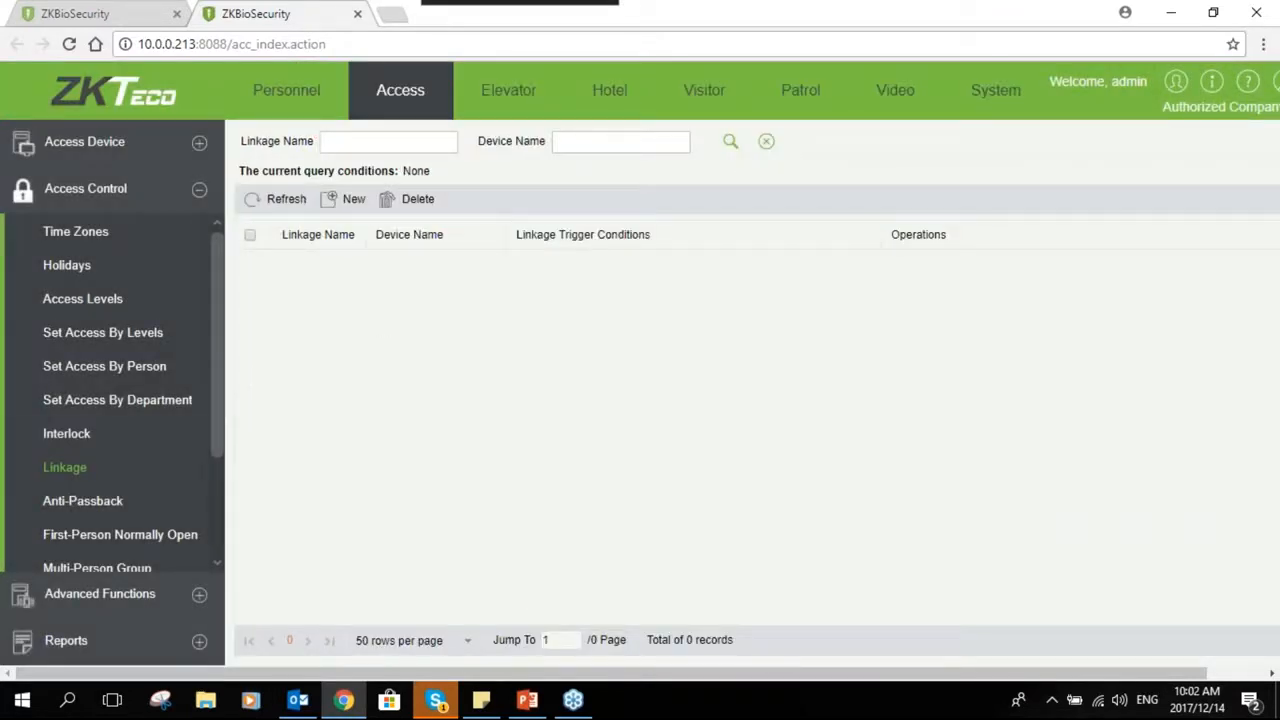
left_click(100, 13)
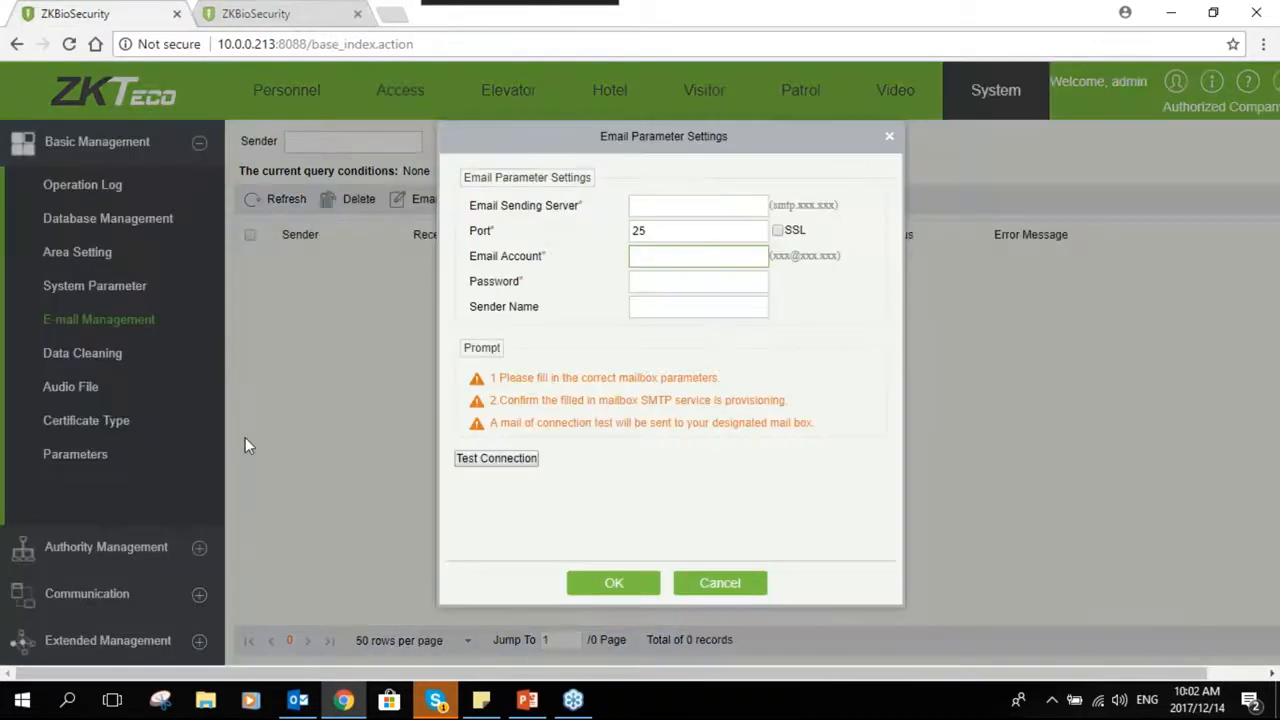
left_click(697, 580)
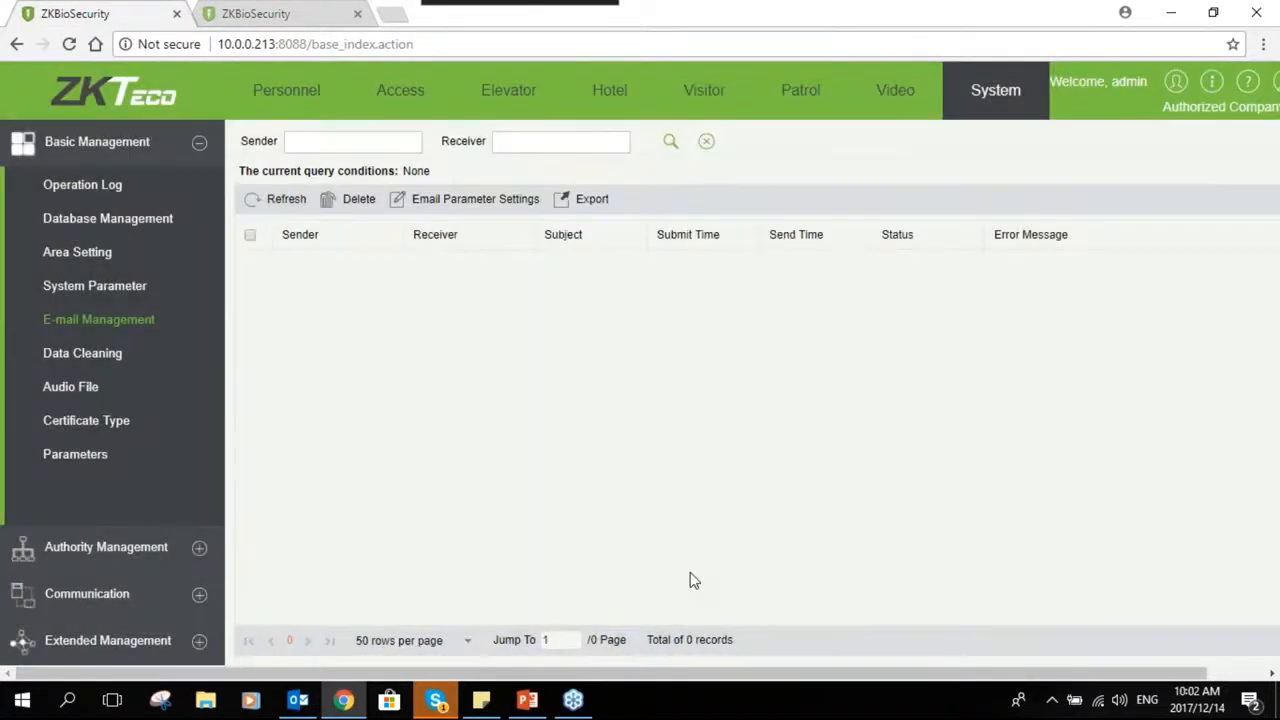
- Open Data Cleaning and view the retention period options for hotel management records without changing them
left_click(110, 355)
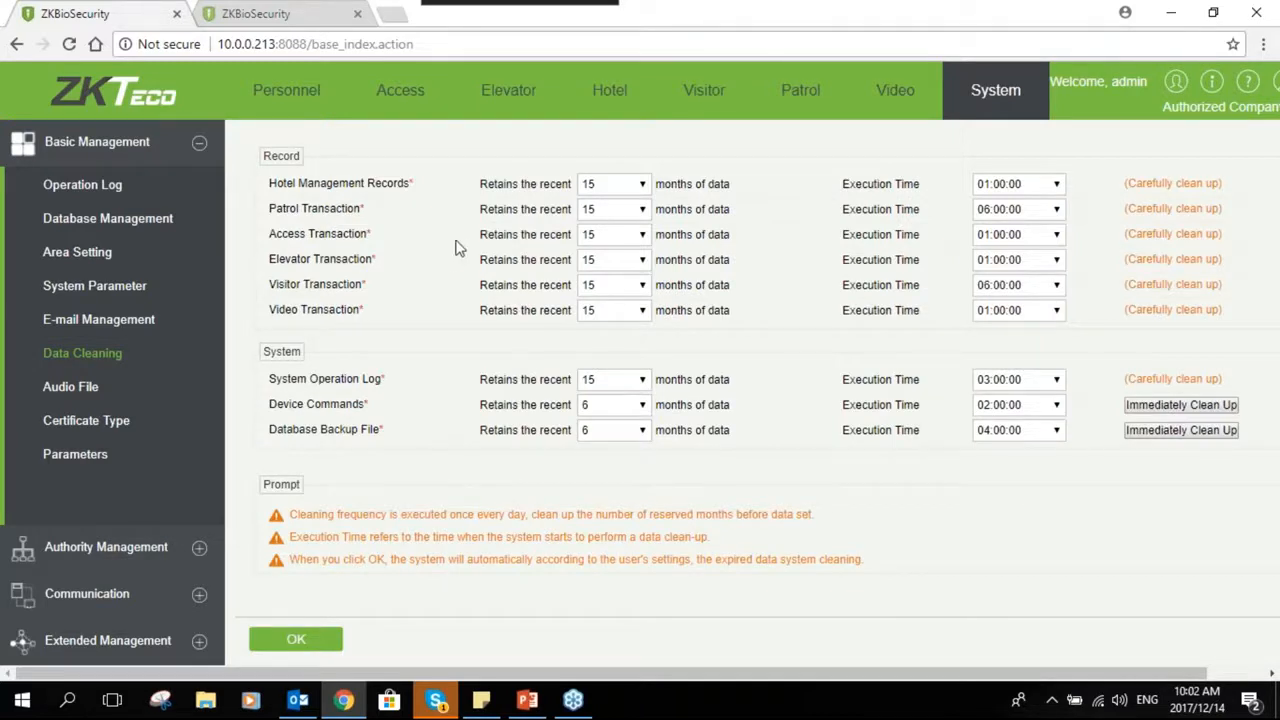
left_click(622, 188)
left_click(645, 197)
left_click(642, 186)
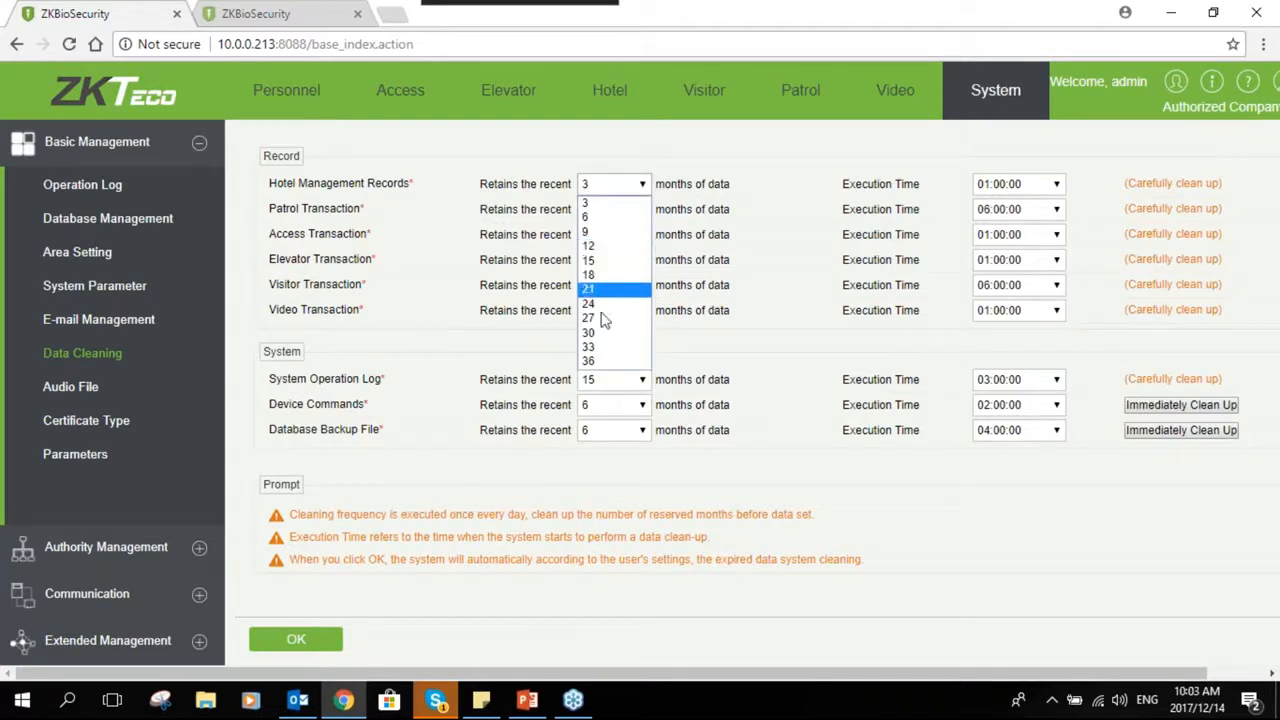
left_click(600, 260)
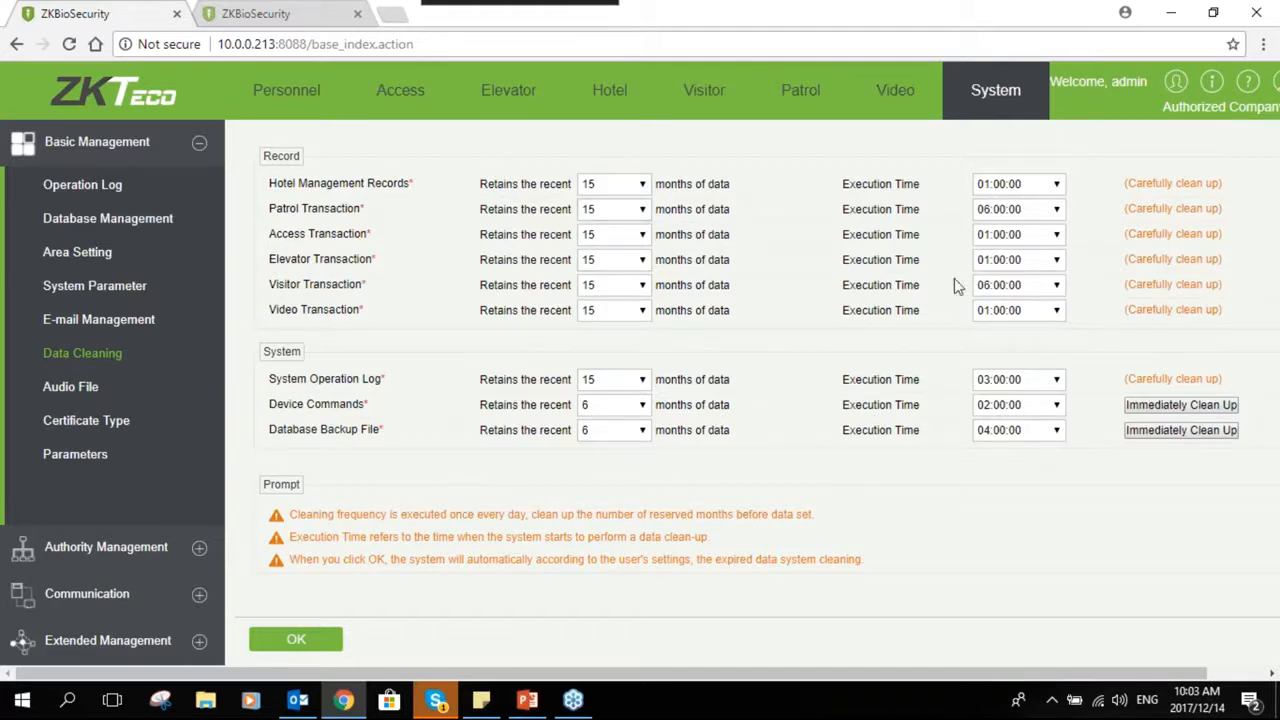
- Open Audio File, start a new audio file entry, and cancel the dialog
left_click(112, 386)
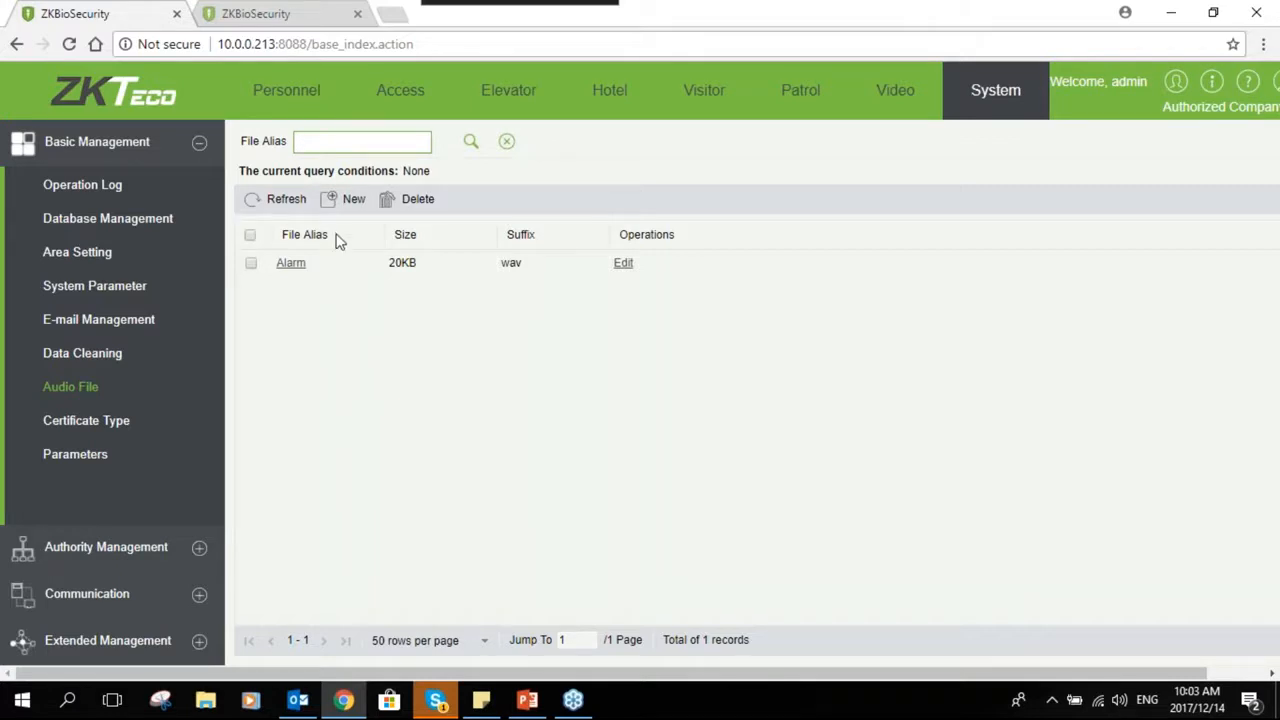
left_click(345, 199)
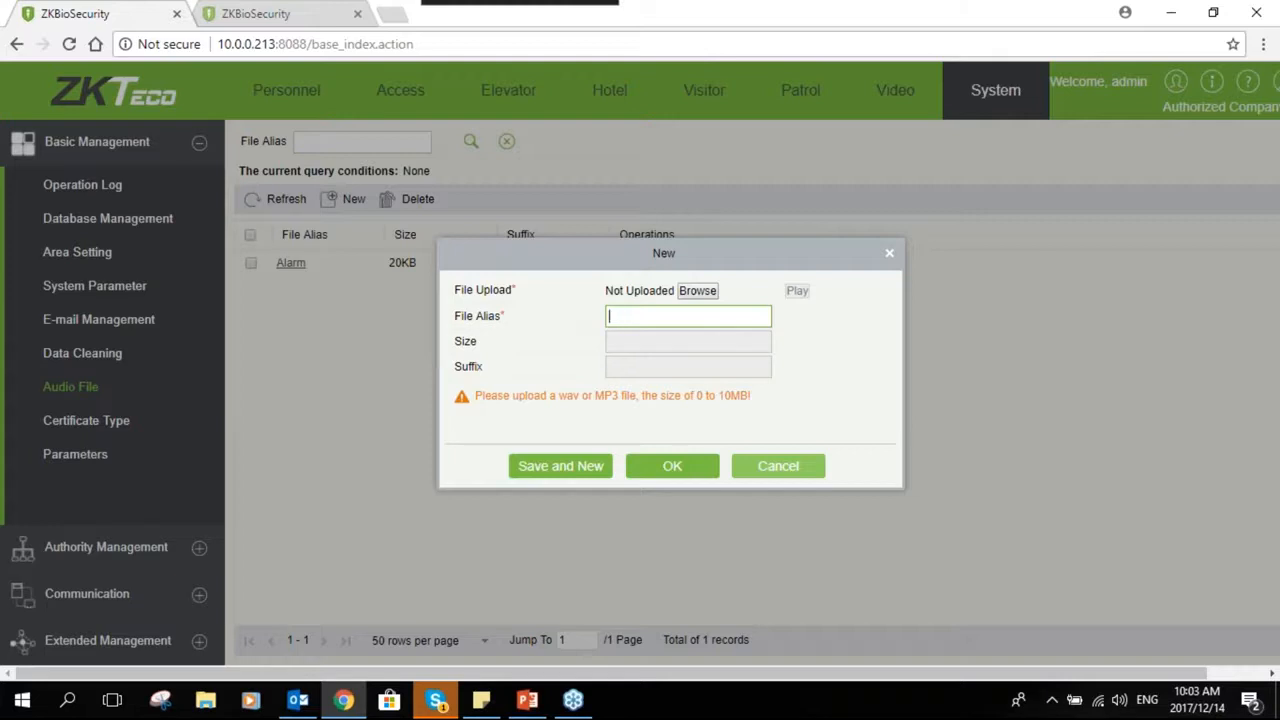
left_click(778, 466)
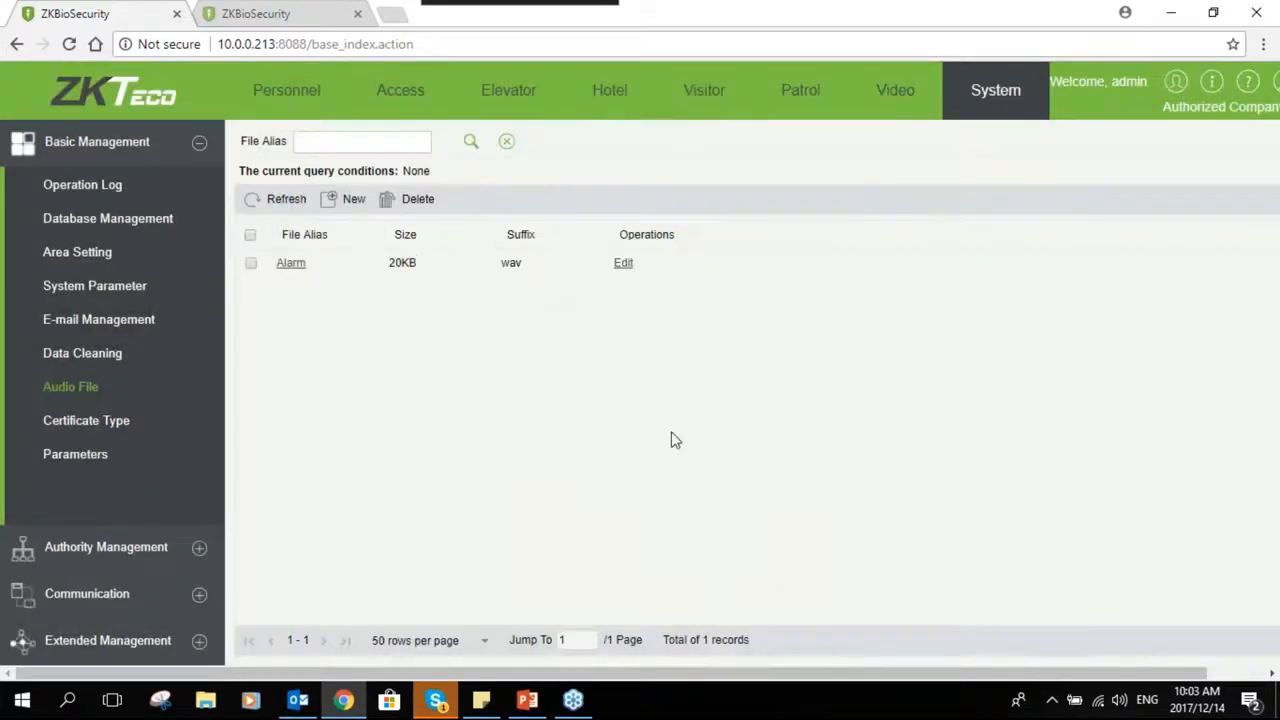
- Open Certificate Type, start adding a new certificate type, and cancel the dialog
left_click(152, 433)
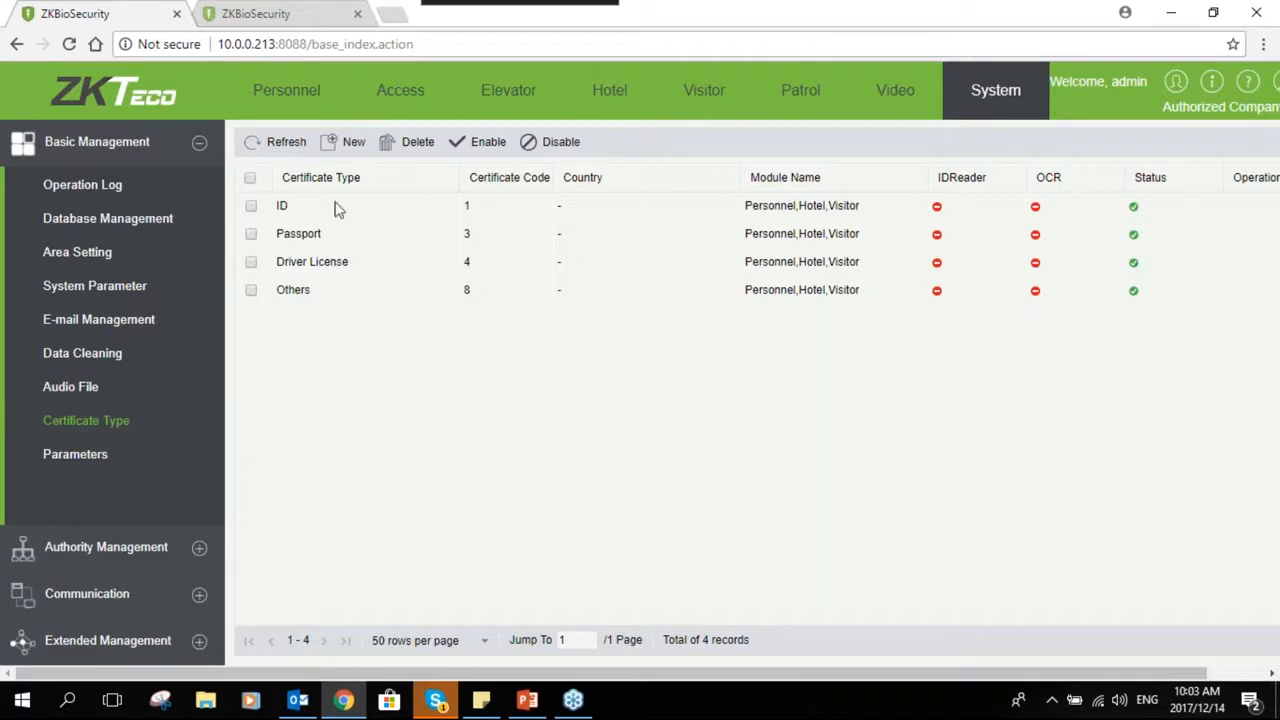
left_click(348, 141)
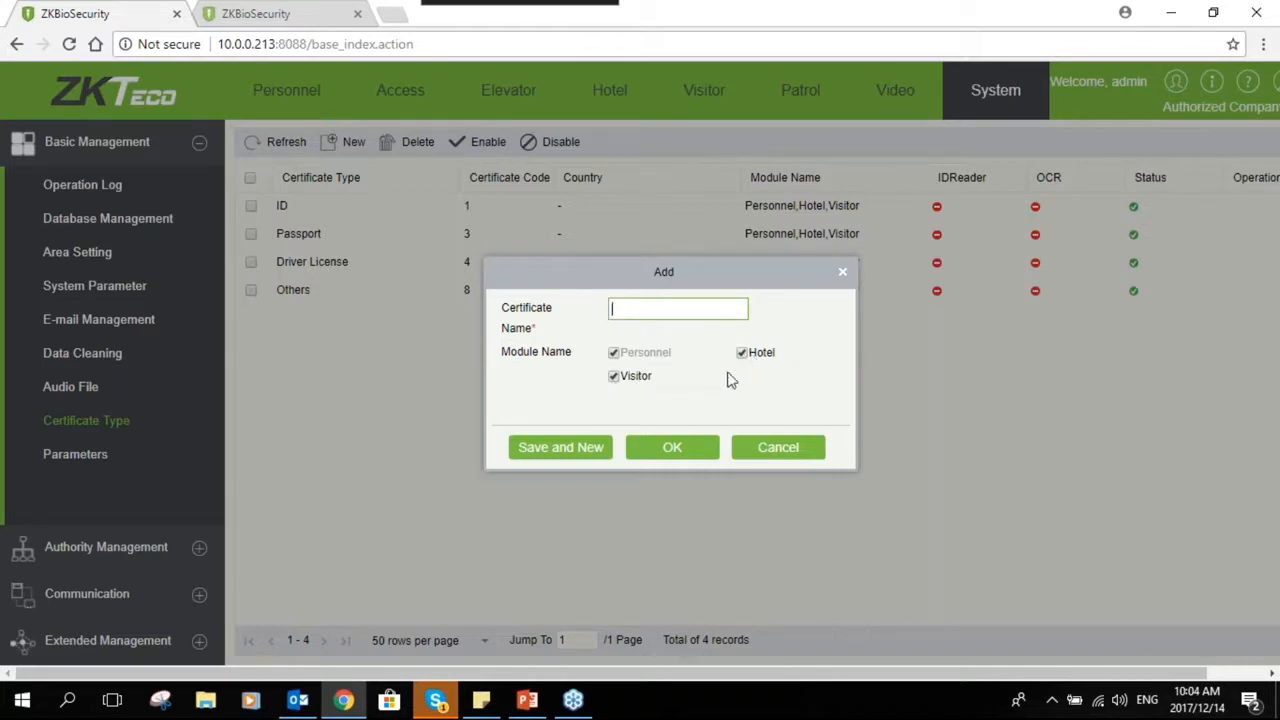
left_click(755, 451)
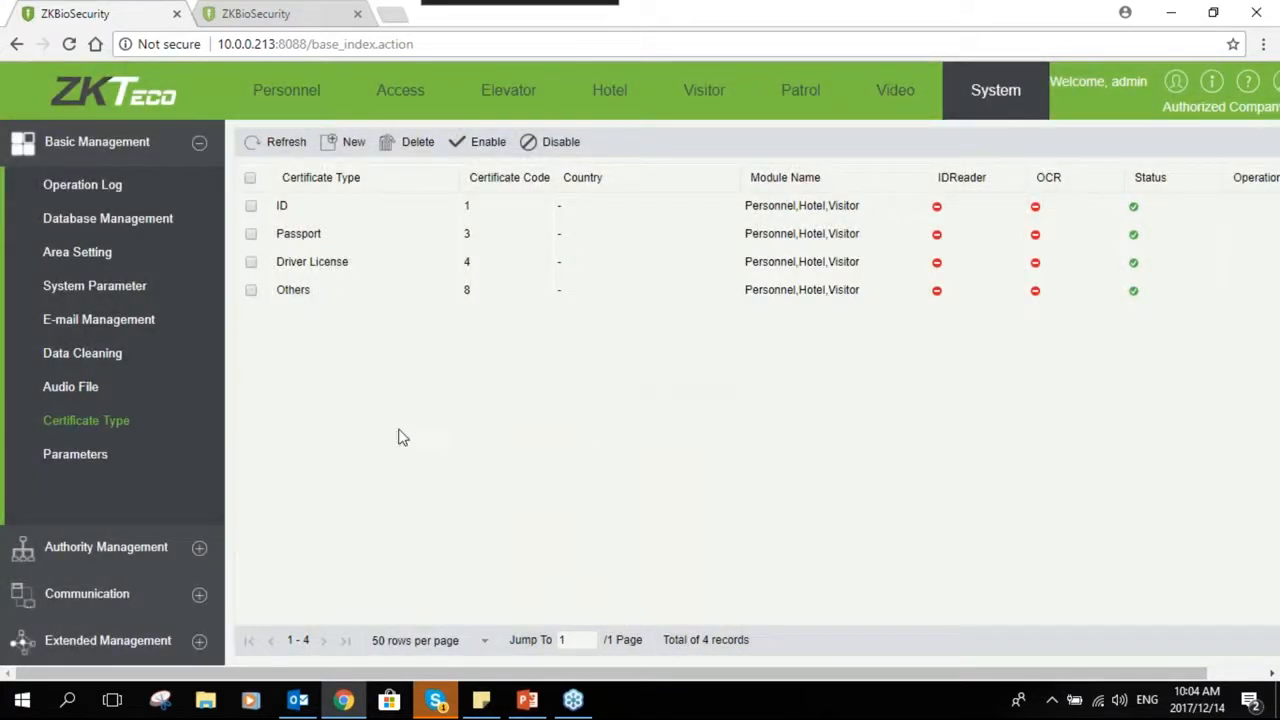
- Open the home panel parameters and view the home page dashboard in the other browser tab
left_click(135, 455)
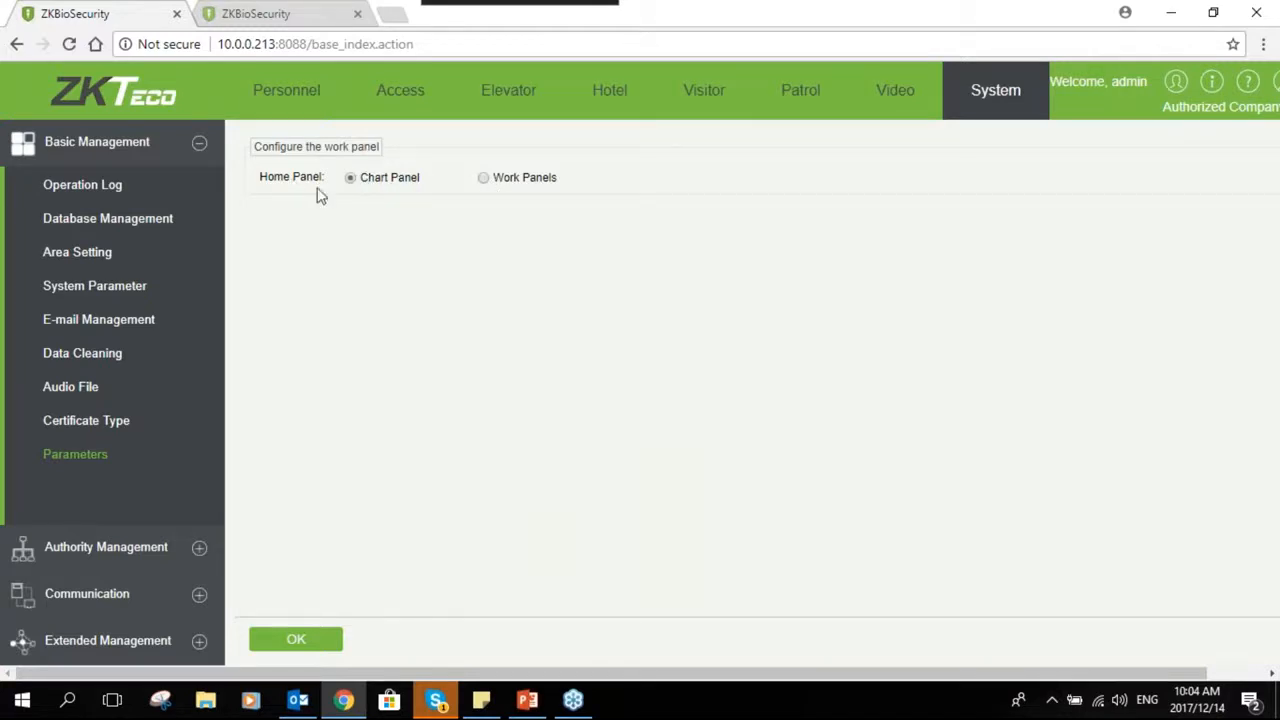
left_click(277, 15)
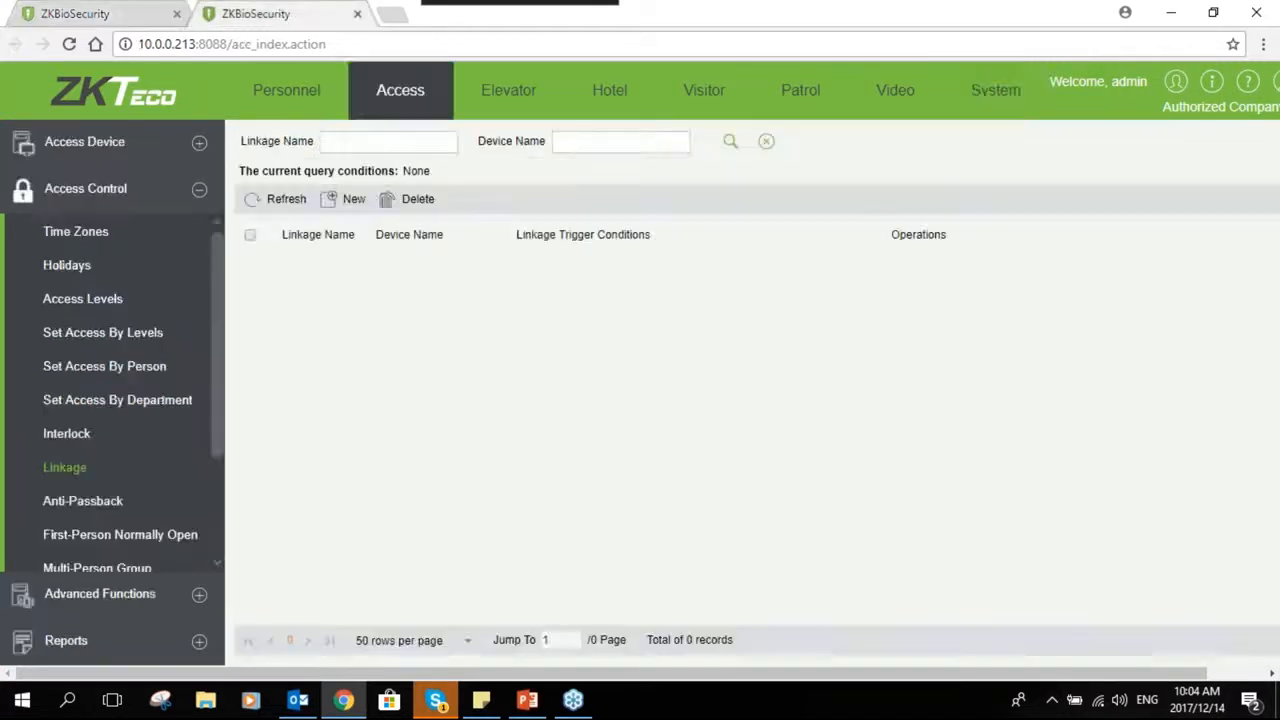
left_click(122, 100)
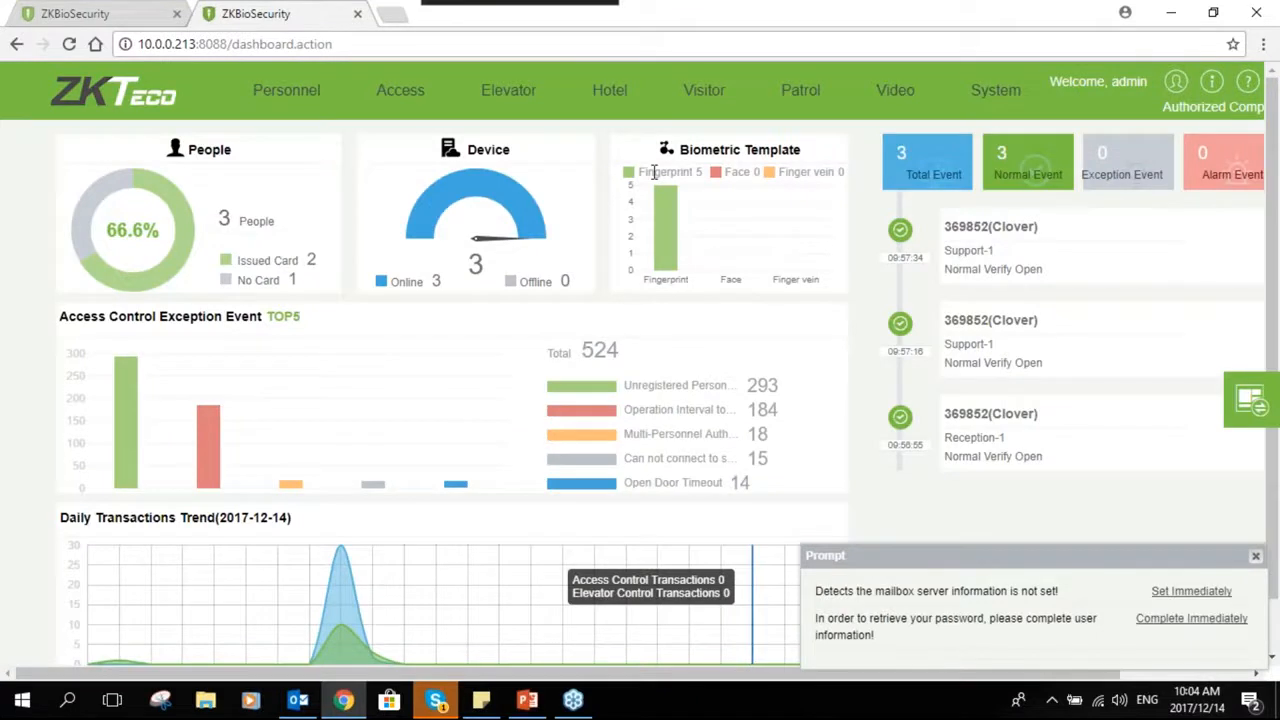
left_click(155, 14)
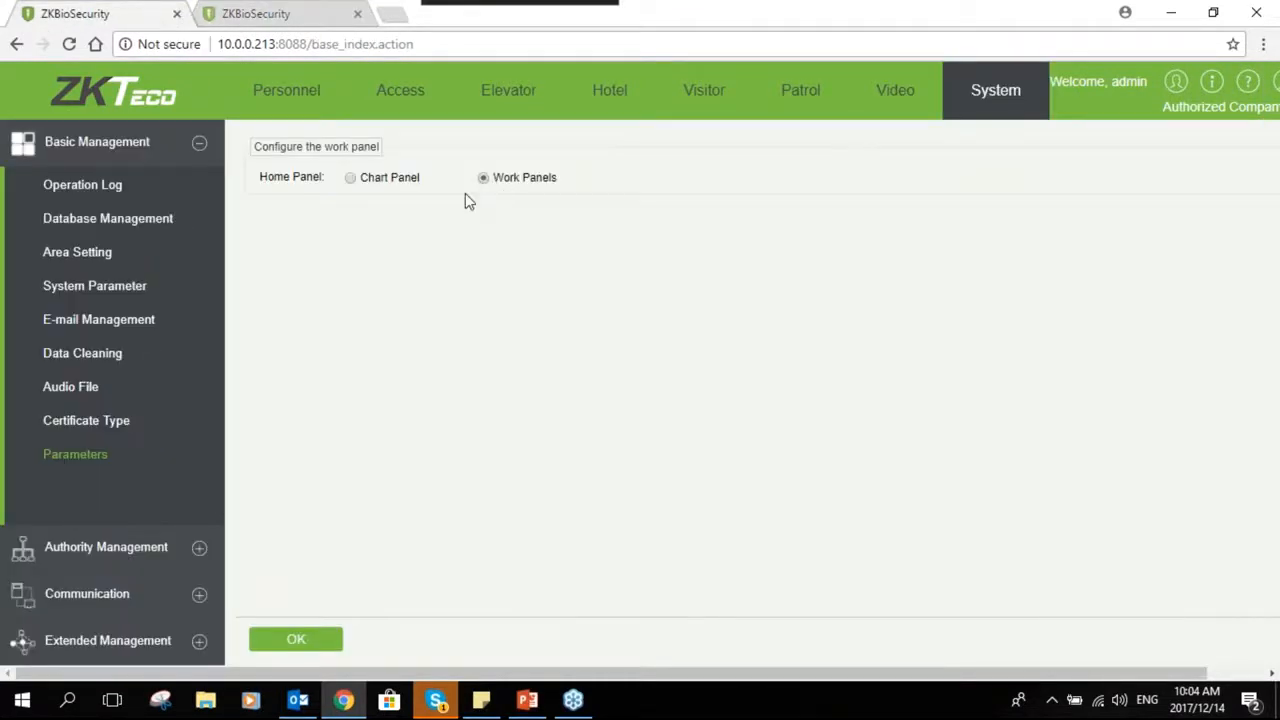
left_click(288, 16)
left_click(120, 100)
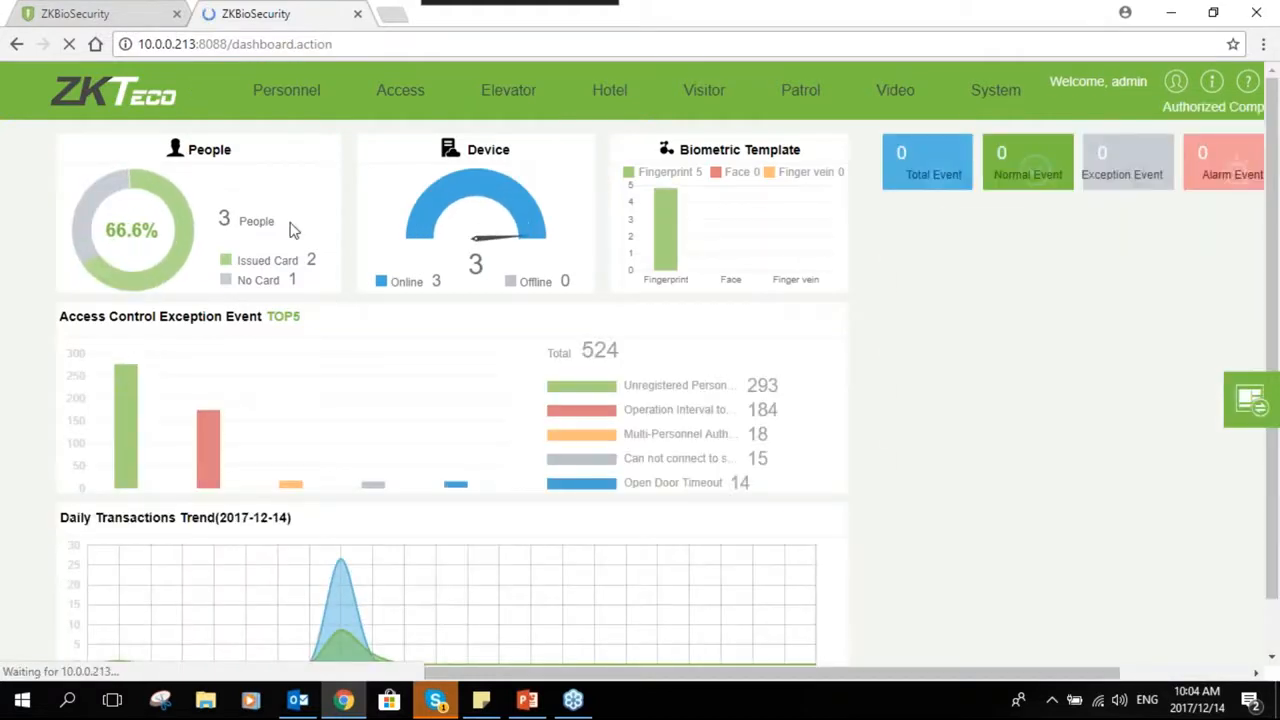
scroll(603, 425, "down", 1)
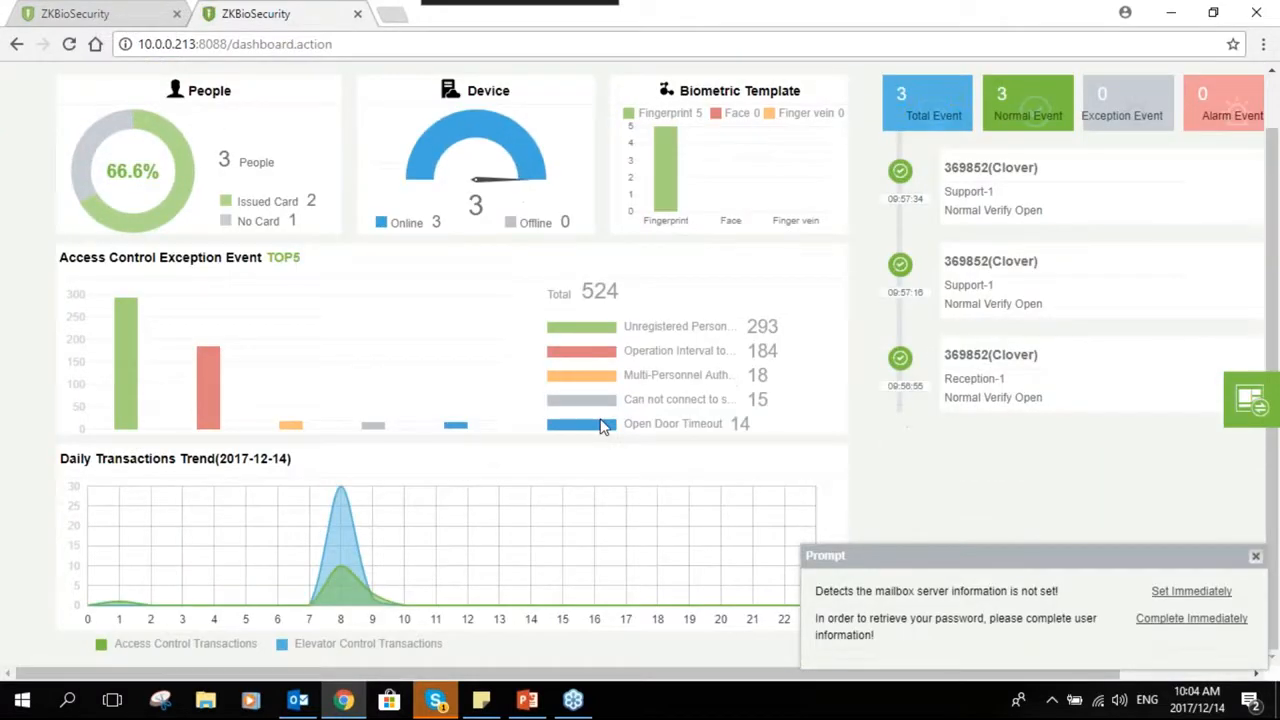
scroll(601, 426, "up", 1)
scroll(555, 410, "up", 1)
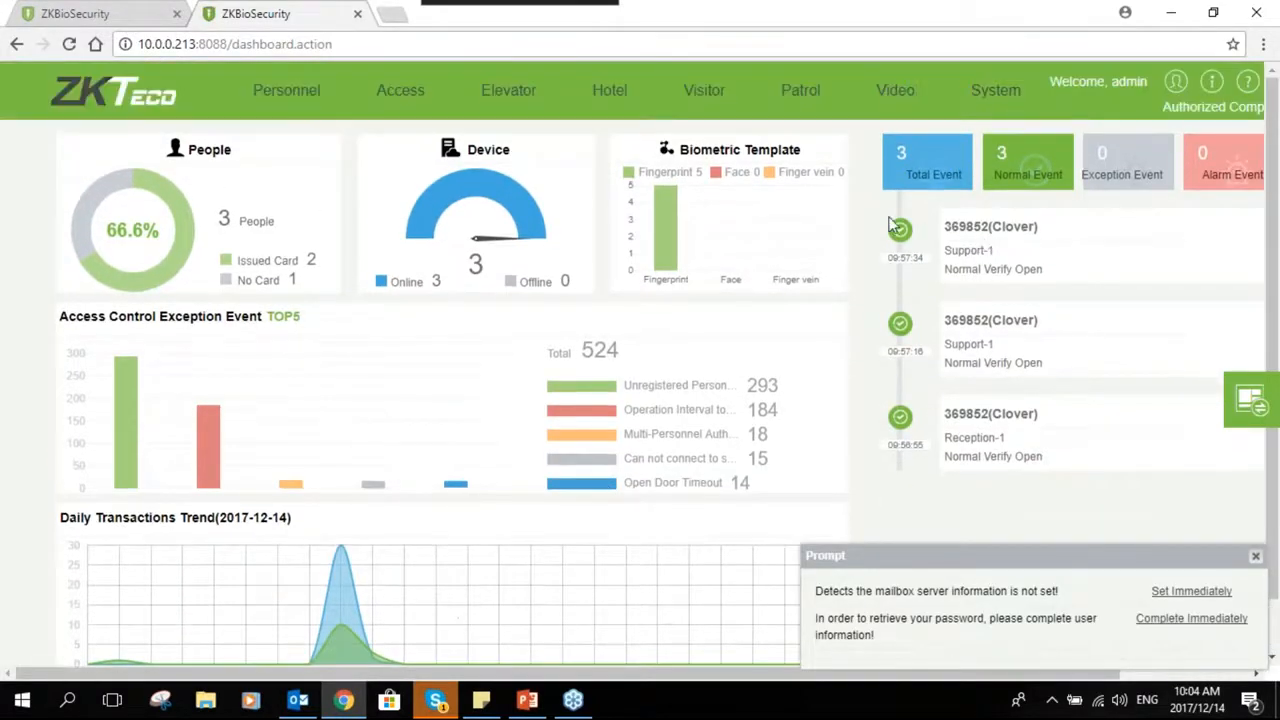
left_click(145, 20)
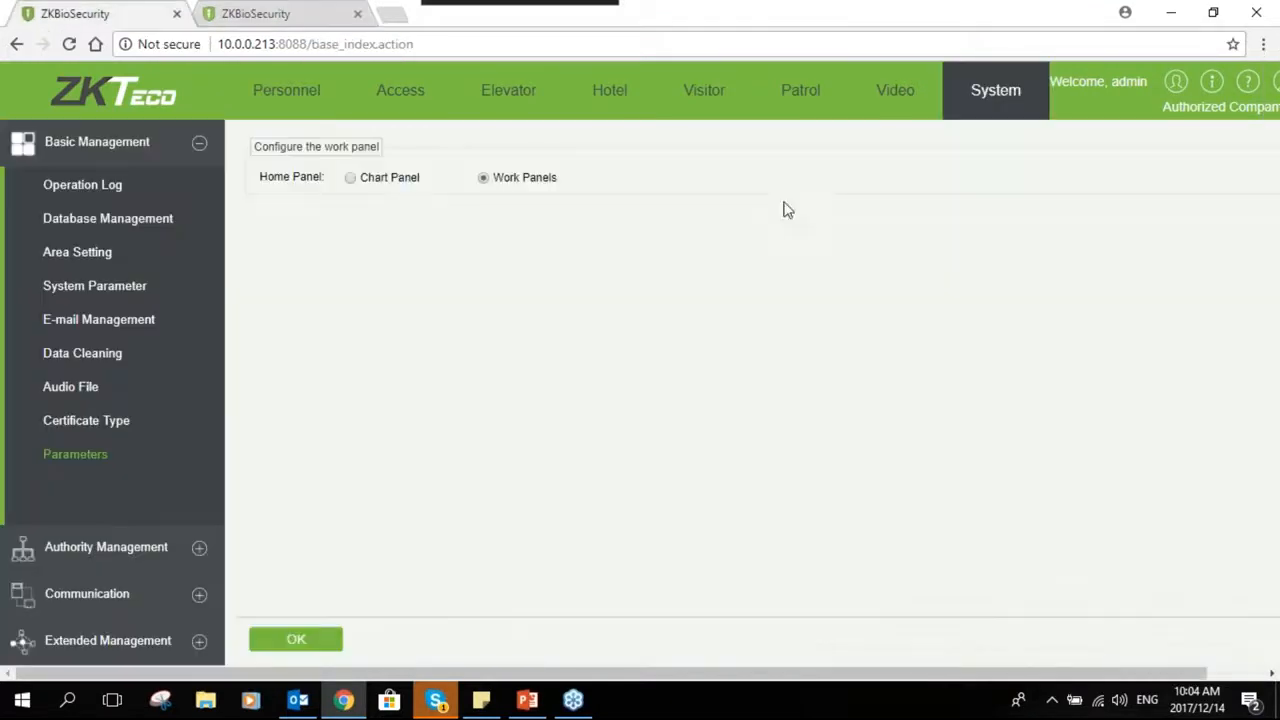
- Open Role under Authority Management and start a new role named Receptionist
left_click(199, 547)
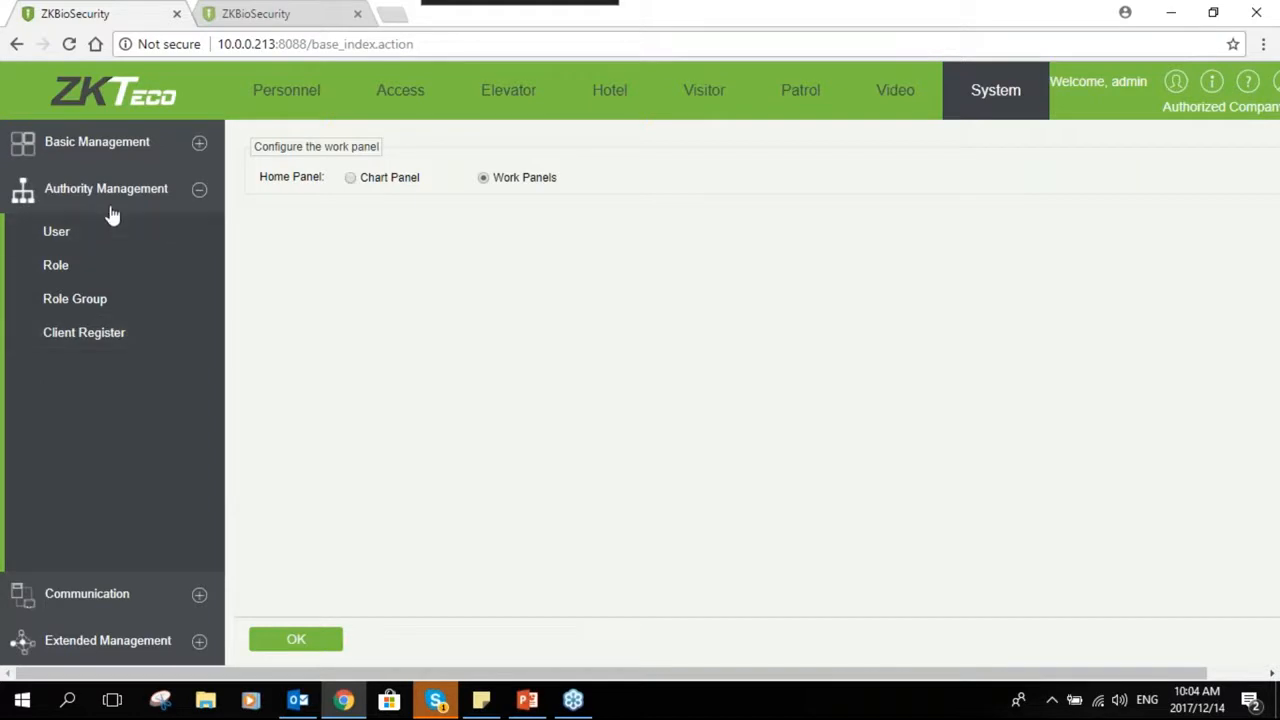
left_click(106, 241)
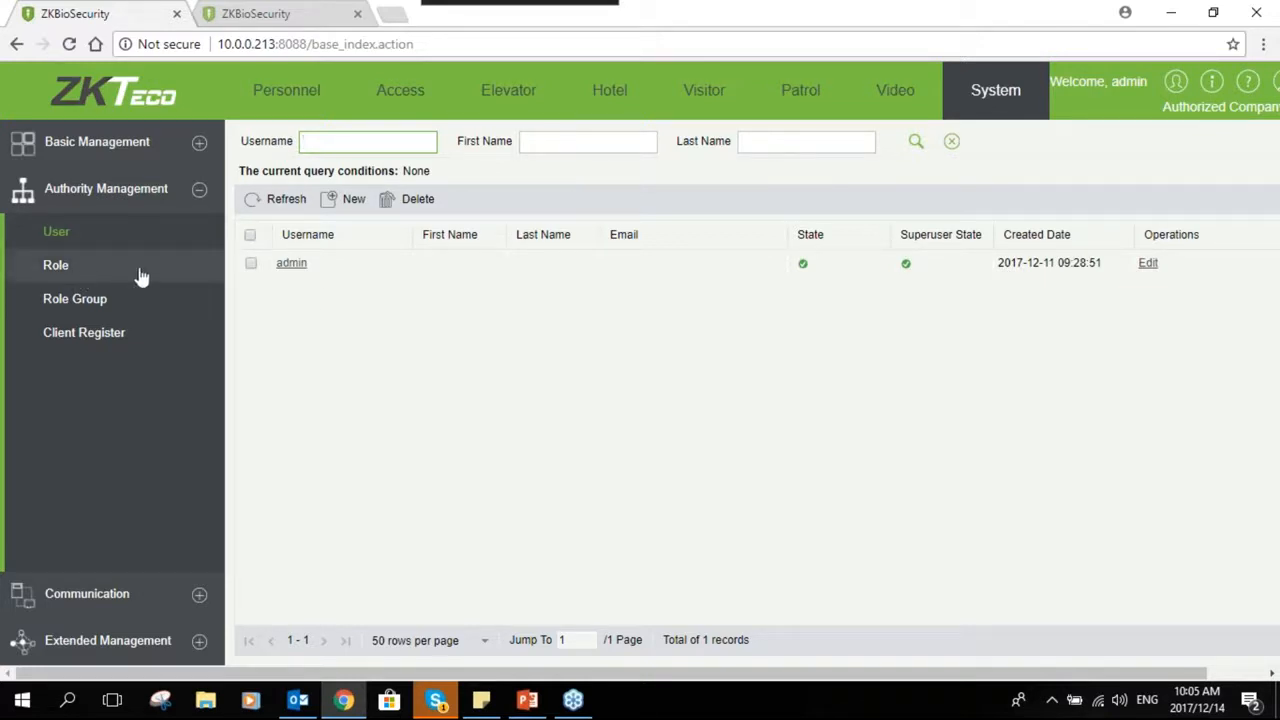
left_click(45, 268)
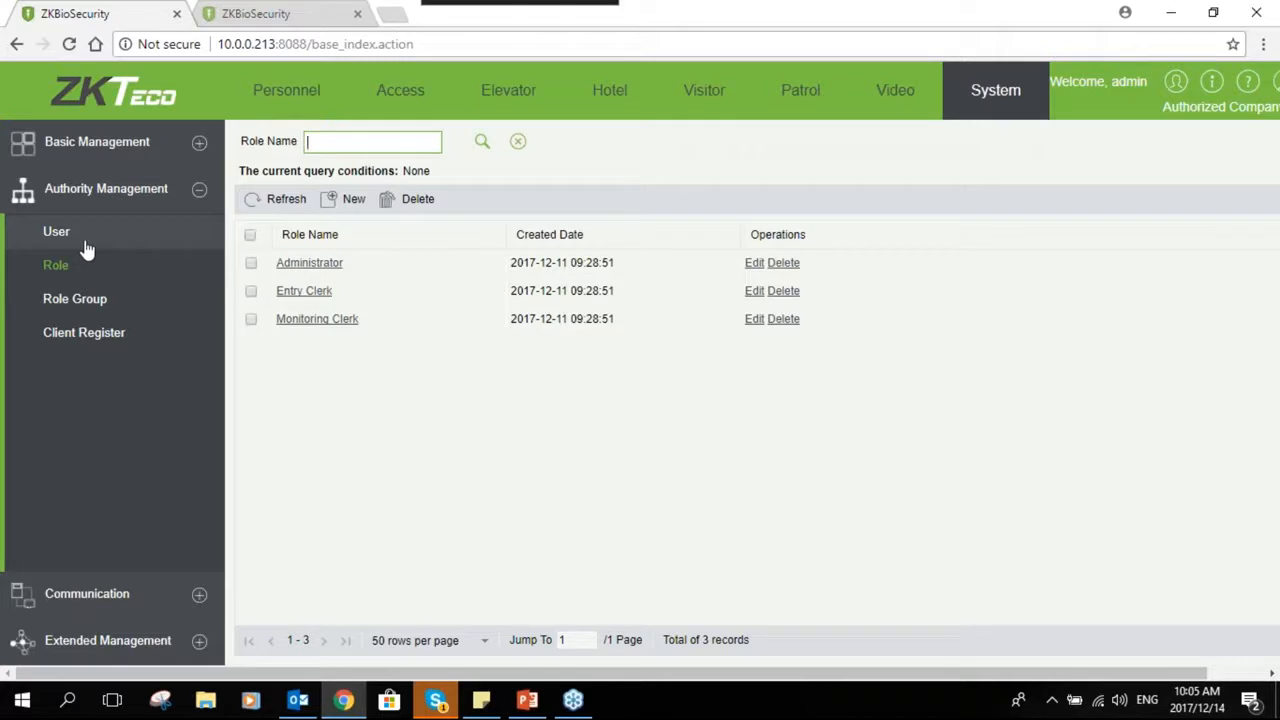
left_click(345, 198)
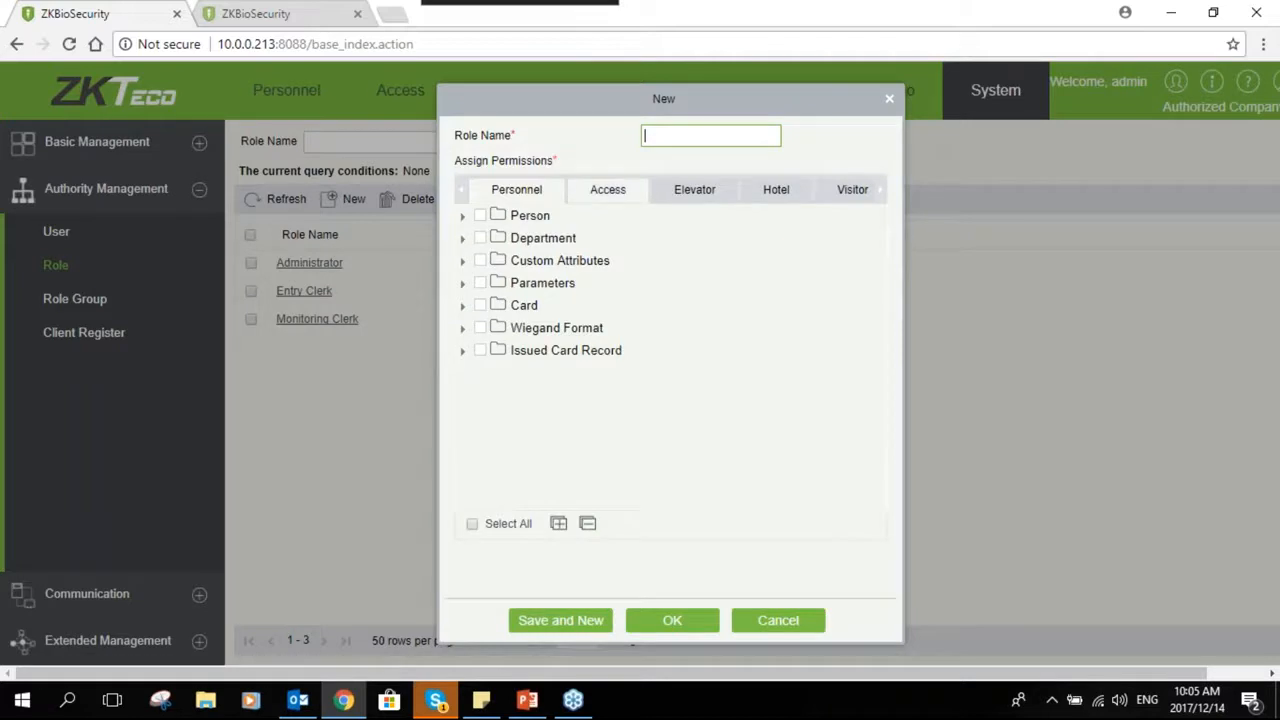
type("Receptionist")
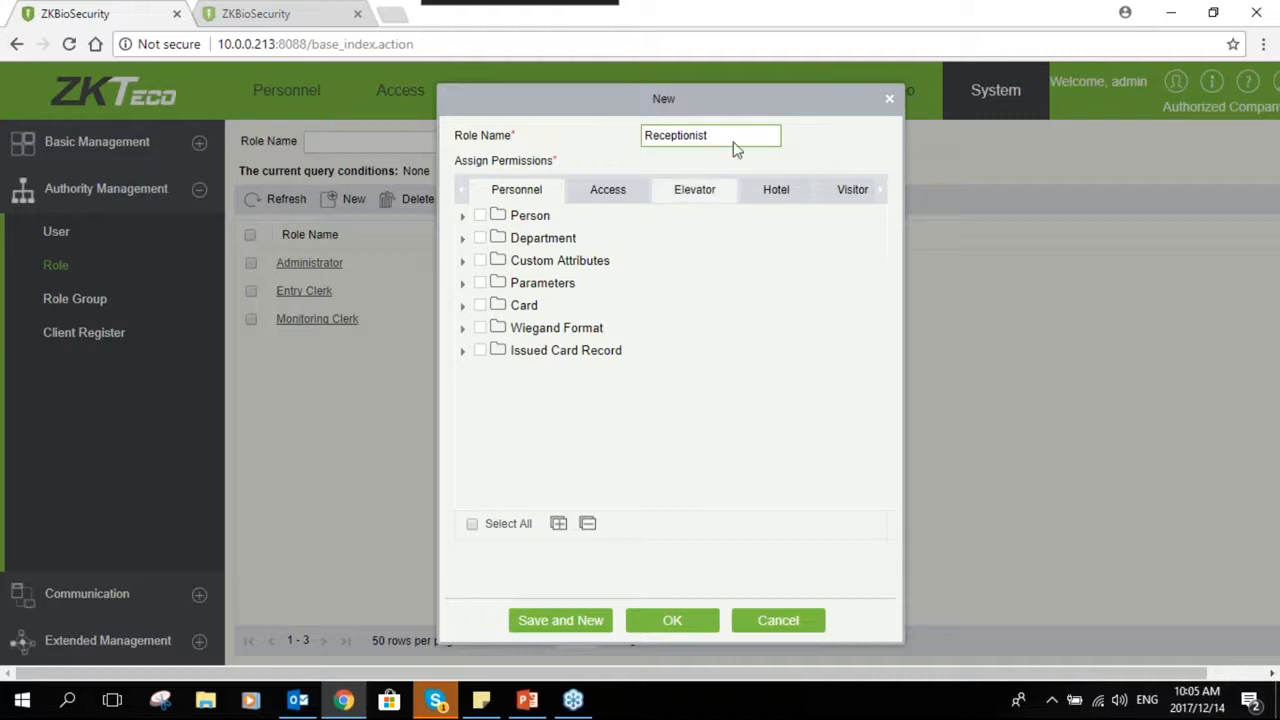
- Grant the role Person permissions except Edit, Delete, Export and Import, then expand Department permissions
left_click(465, 221)
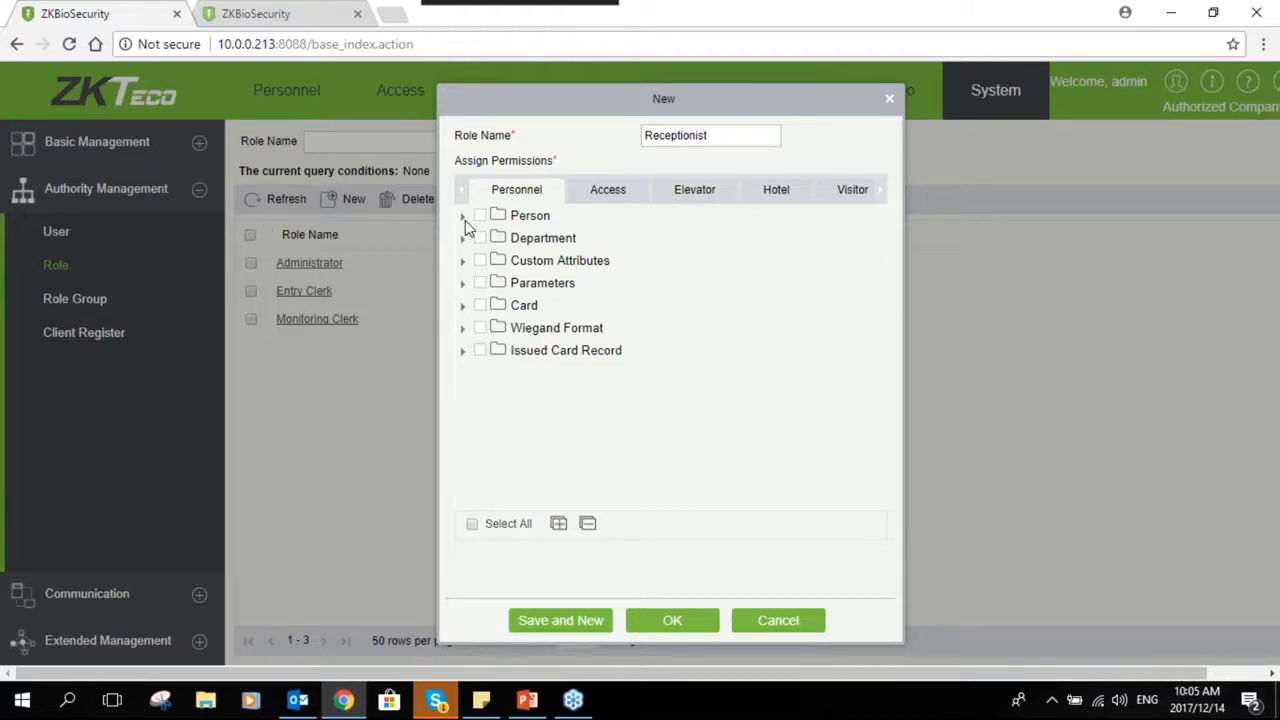
left_click(465, 218)
left_click(481, 216)
left_click(463, 217)
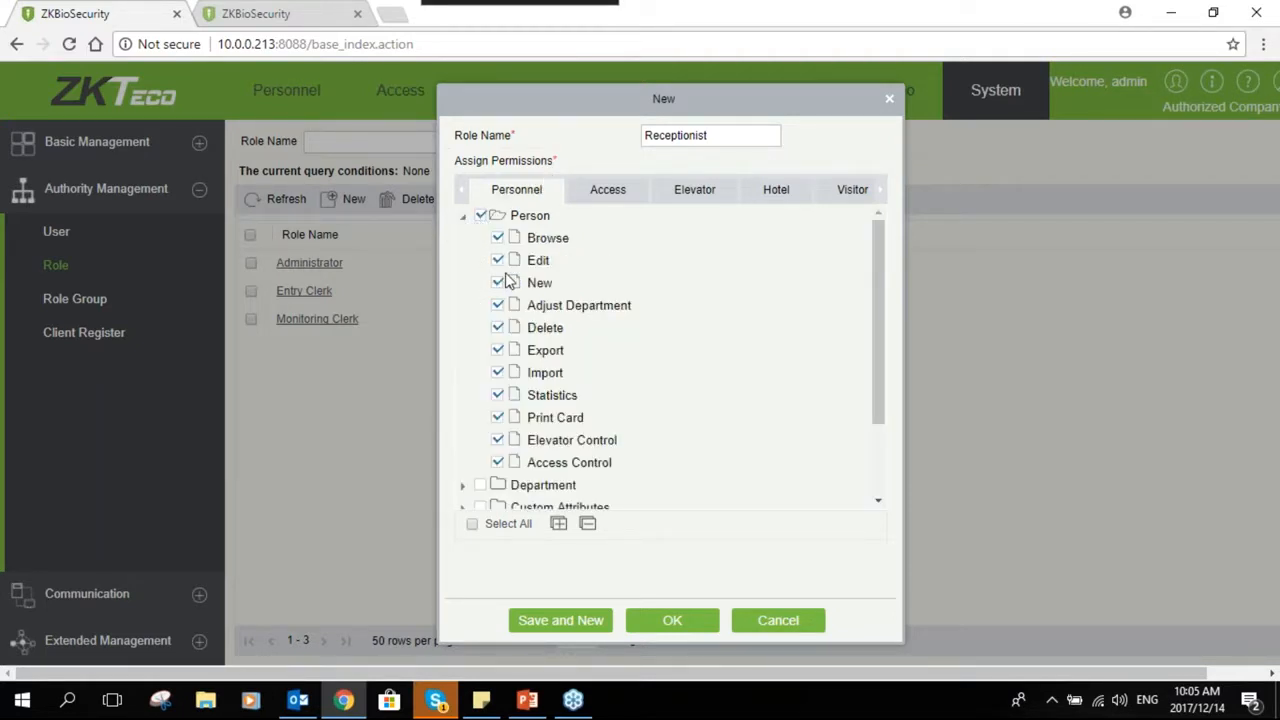
left_click(500, 261)
left_click(498, 329)
left_click(498, 350)
left_click(498, 373)
left_click(496, 463)
left_click(498, 462)
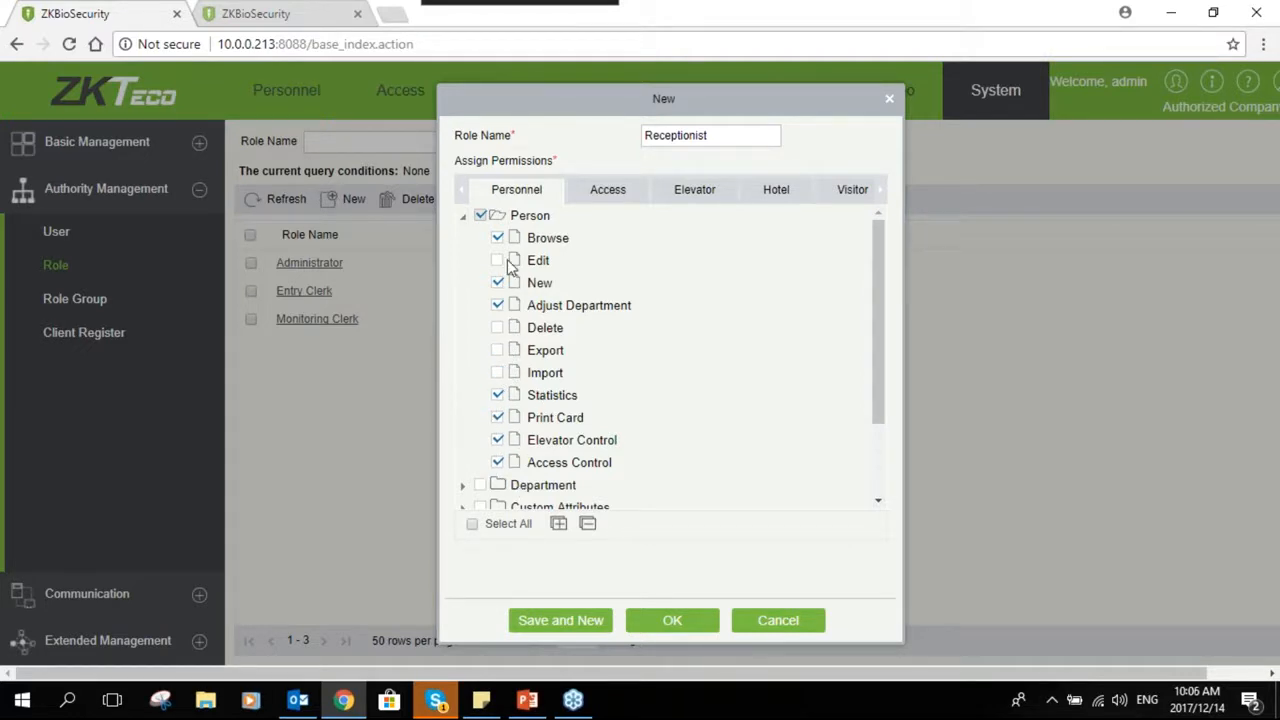
left_click(463, 217)
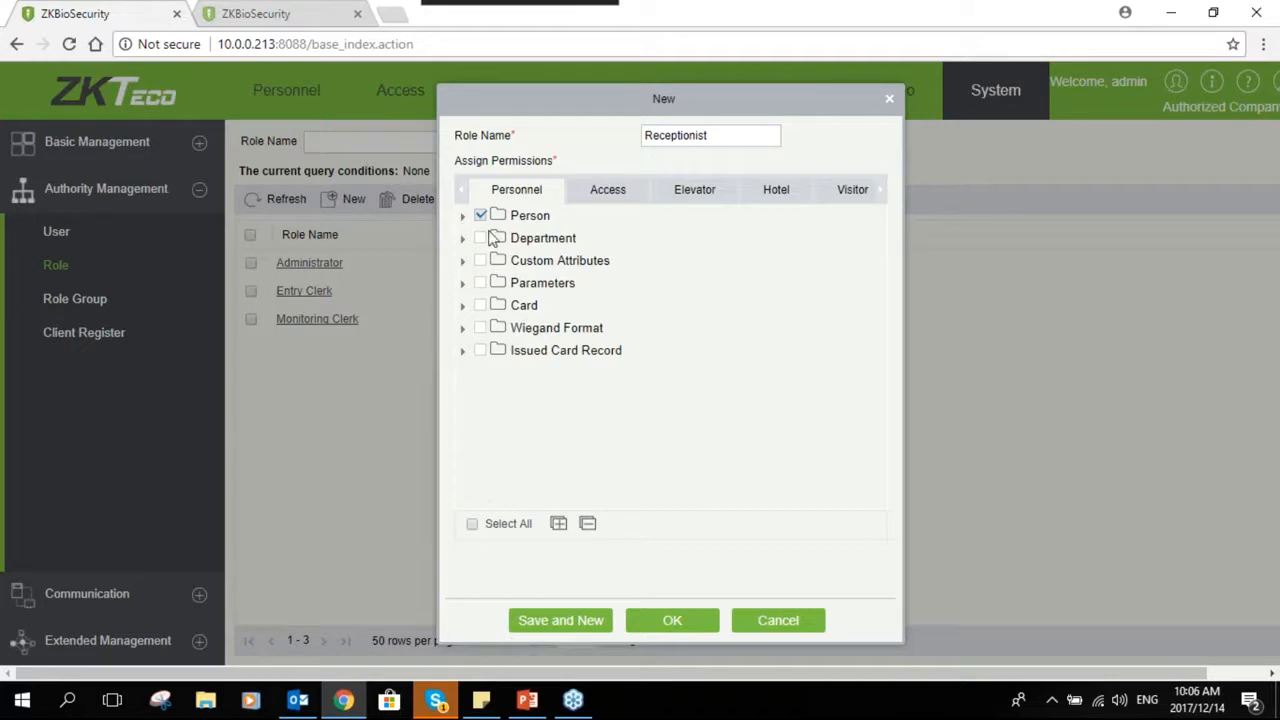
left_click(463, 241)
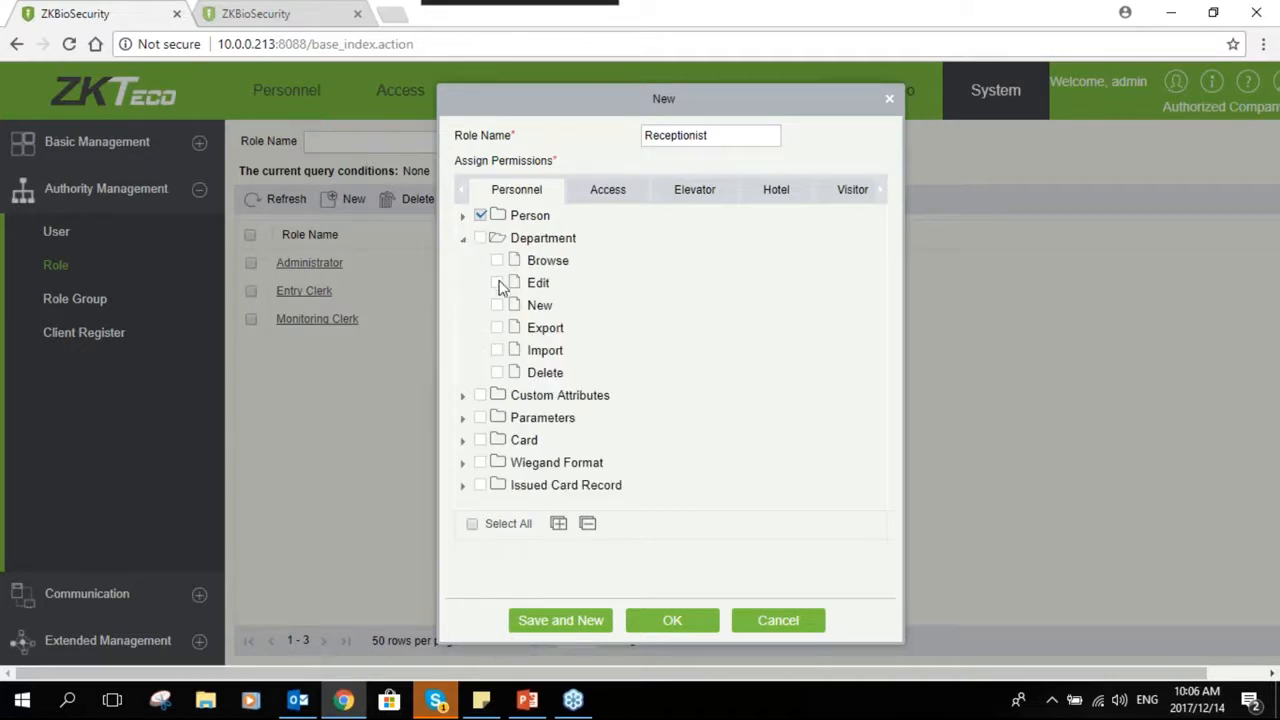
- Grant the role the Department Browse permission and collapse the Personnel permission folders
left_click(498, 261)
left_click(463, 240)
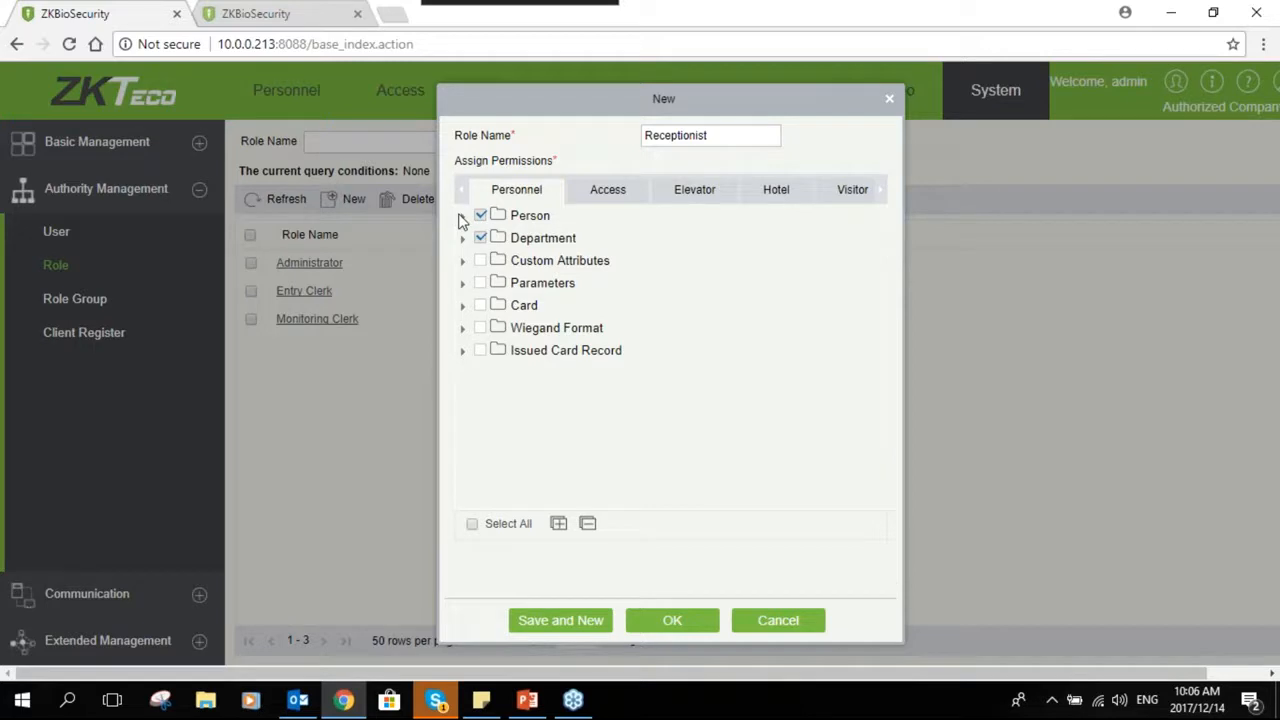
left_click(465, 217)
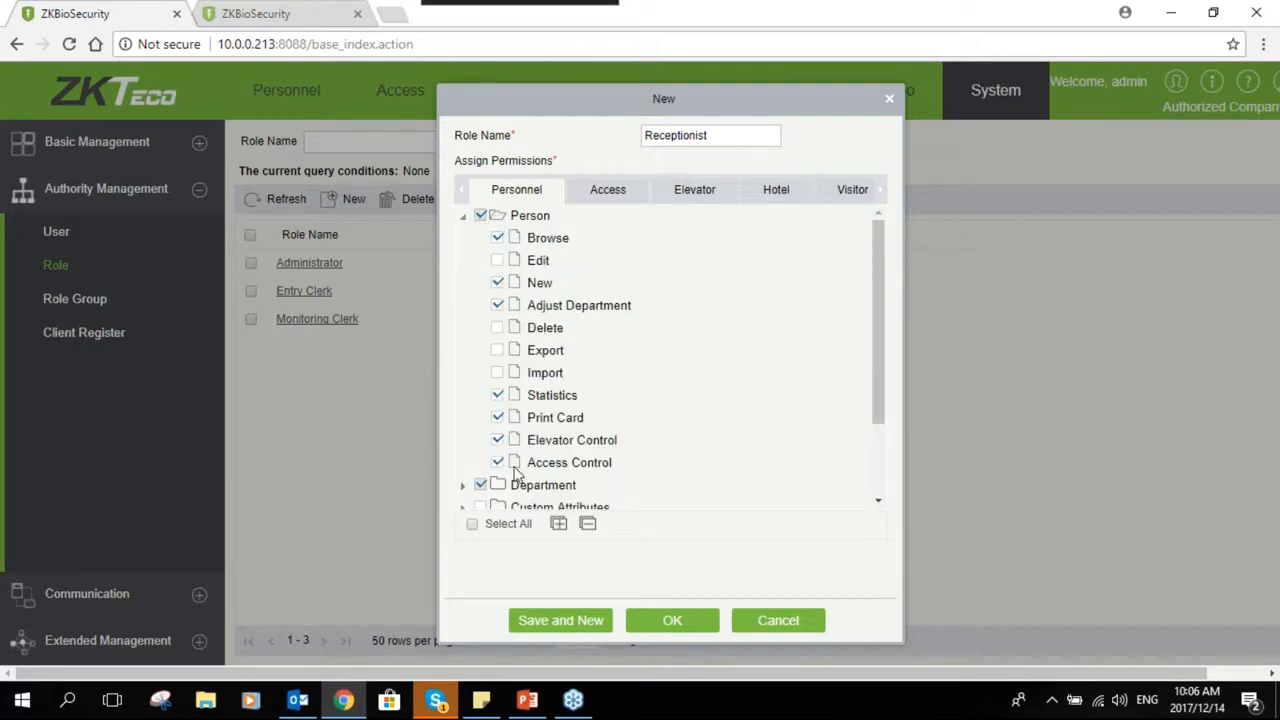
left_click(465, 216)
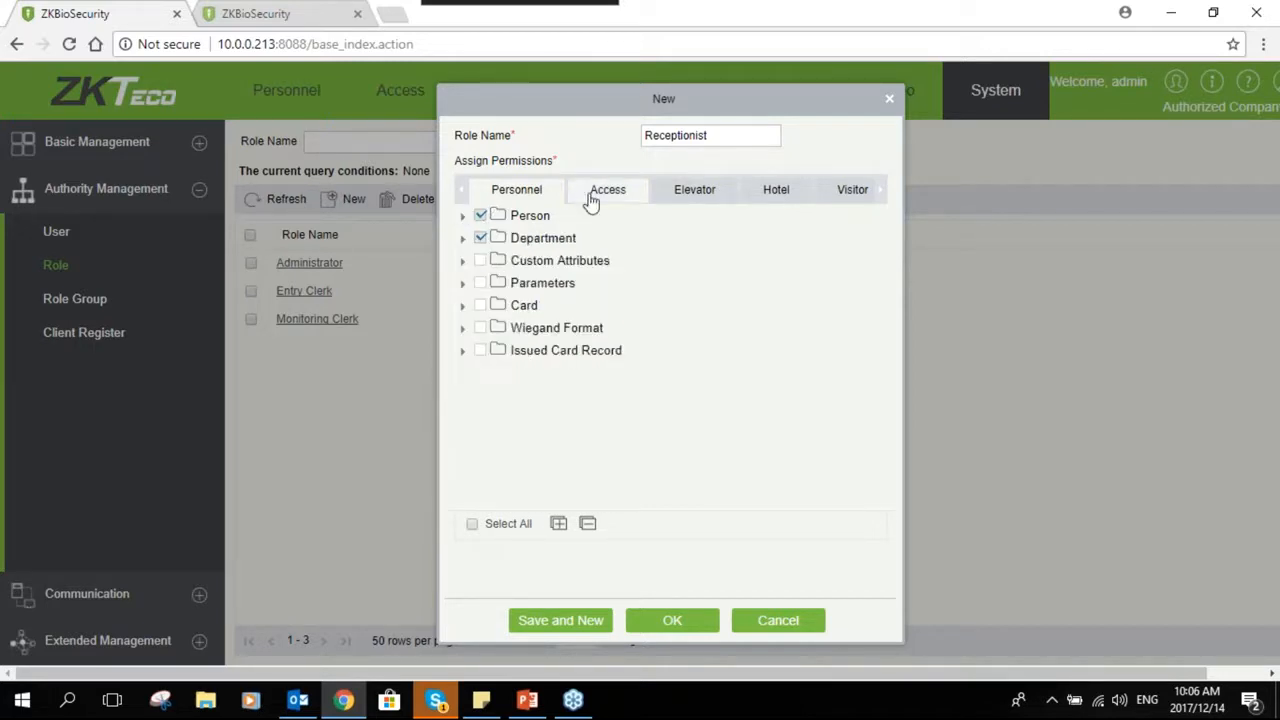
- On the Access permissions, grant the role only the Device Browse permission
left_click(595, 197)
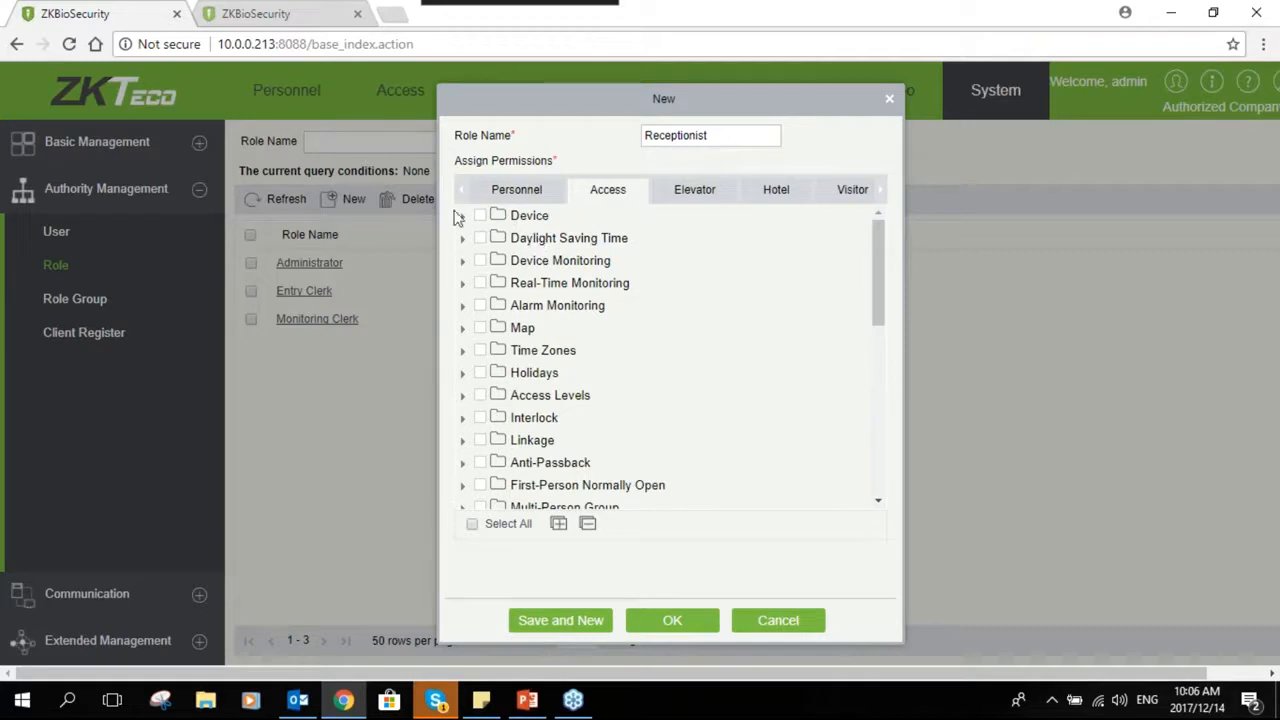
left_click(462, 217)
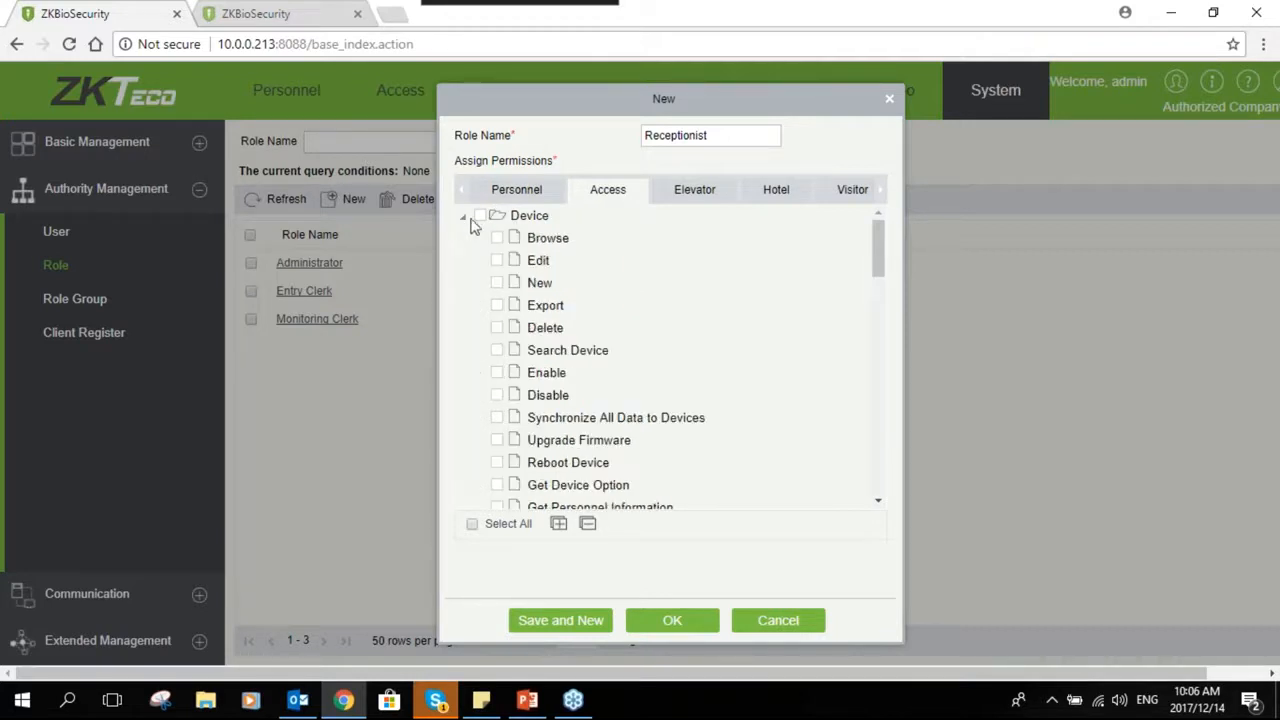
left_click(498, 239)
scroll(514, 423, "down", 4)
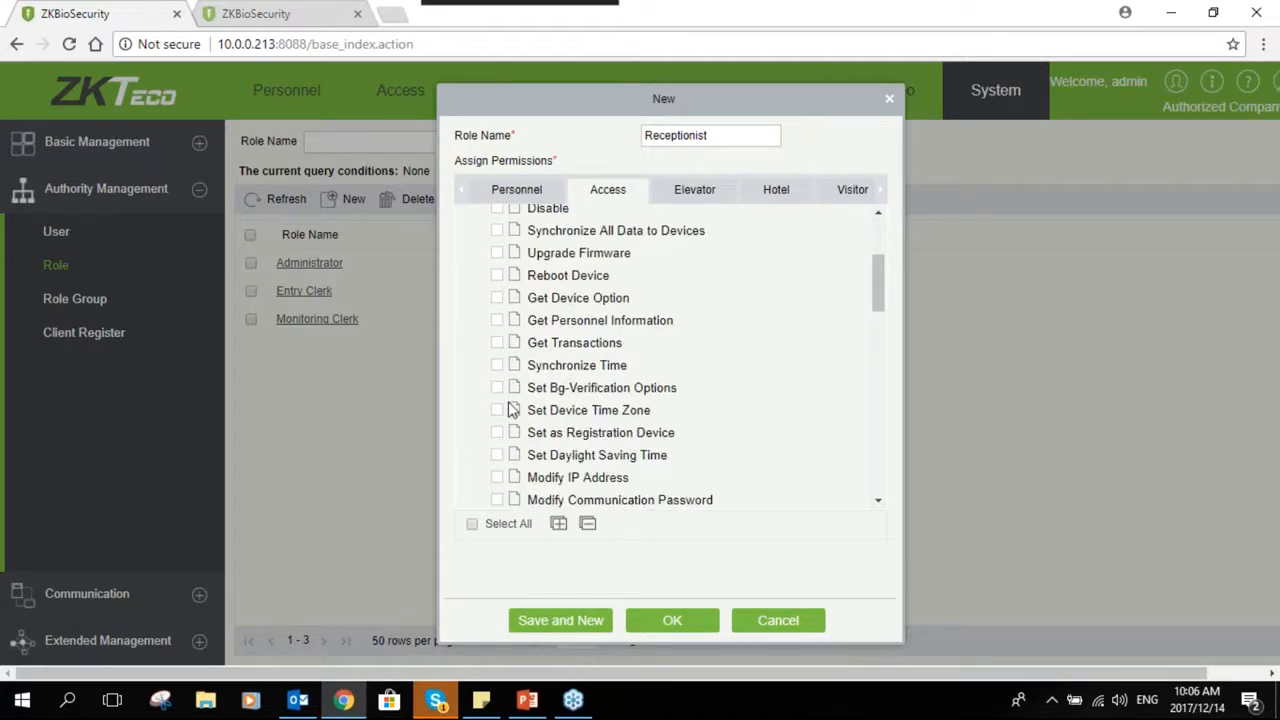
scroll(511, 428, "down", 4)
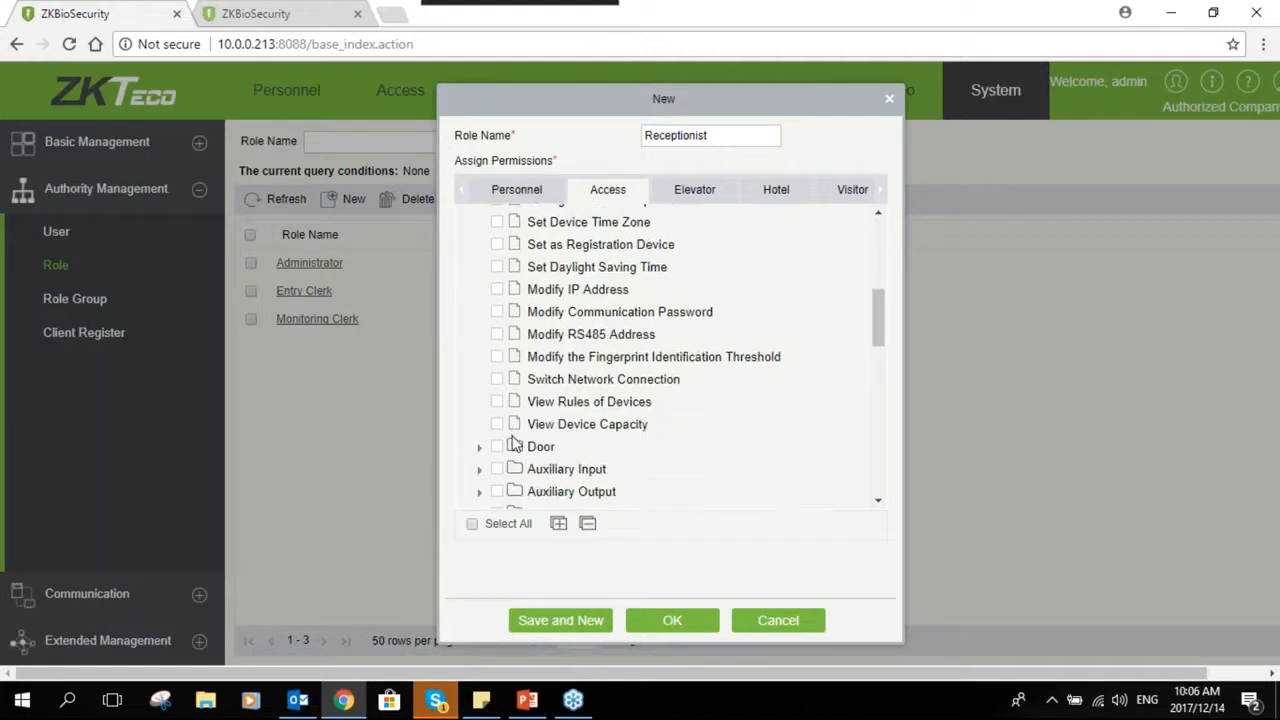
scroll(510, 420, "down", 4)
scroll(484, 222, "up", 12)
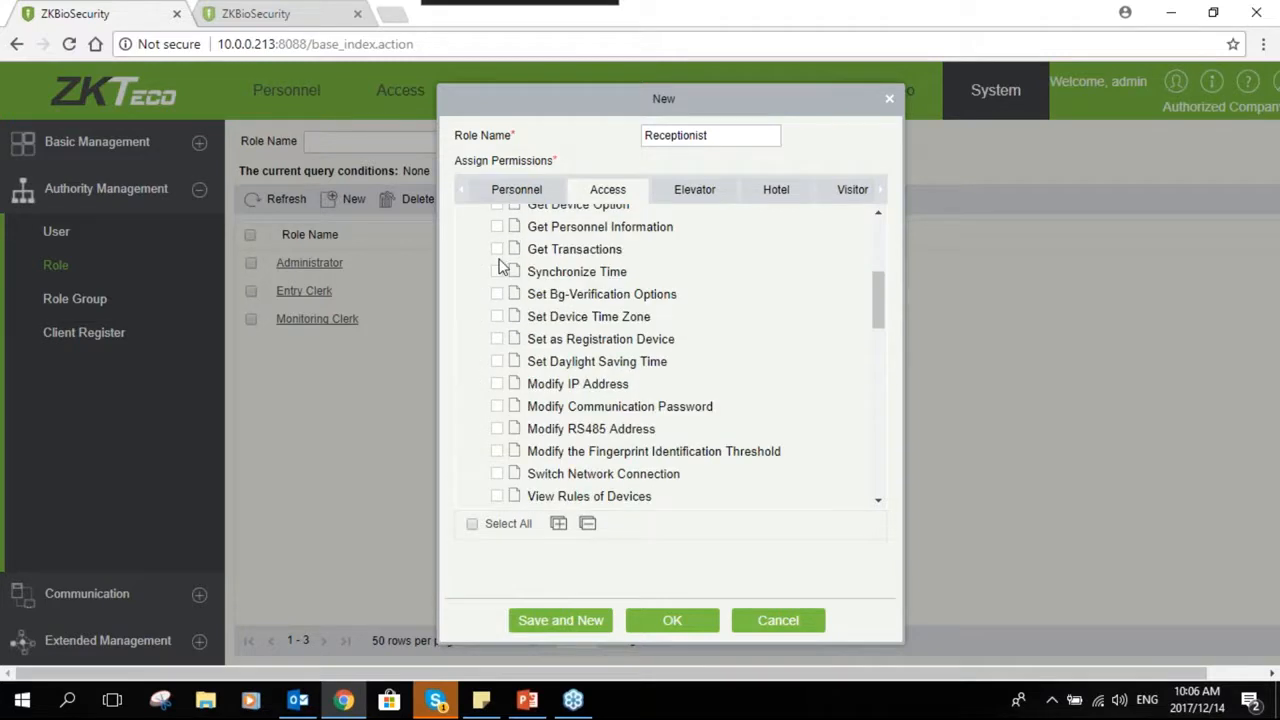
left_click(463, 215)
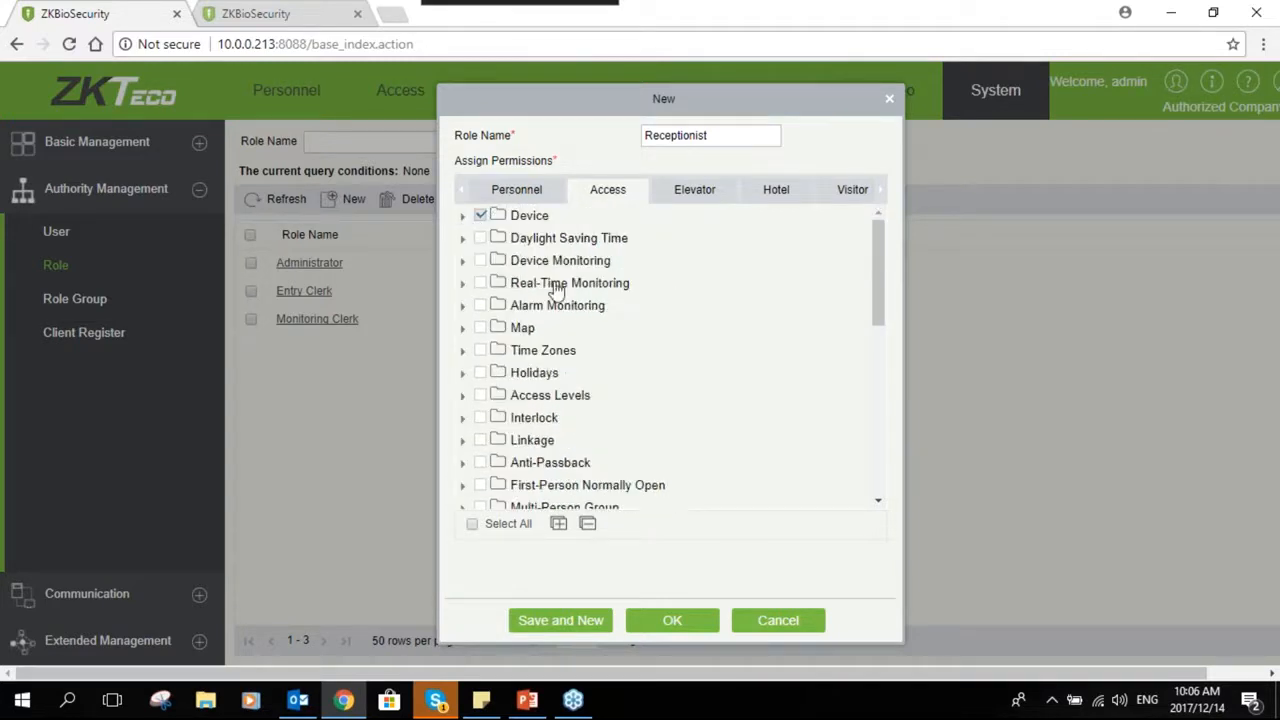
- Grant Device Monitoring, Real-Time Monitoring, All Transactions, Events From Today, Last Known Position and All Exception Events access permissions
left_click(480, 260)
left_click(480, 283)
scroll(527, 440, "down", 3)
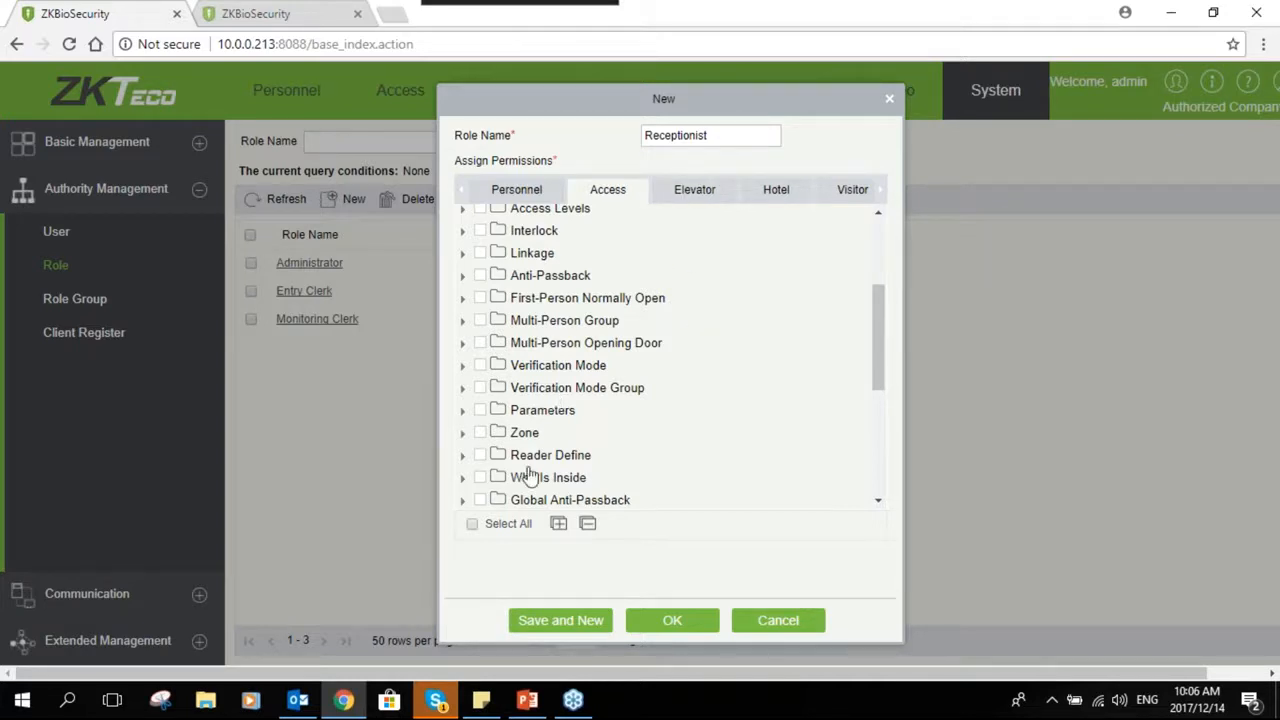
scroll(528, 477, "down", 5)
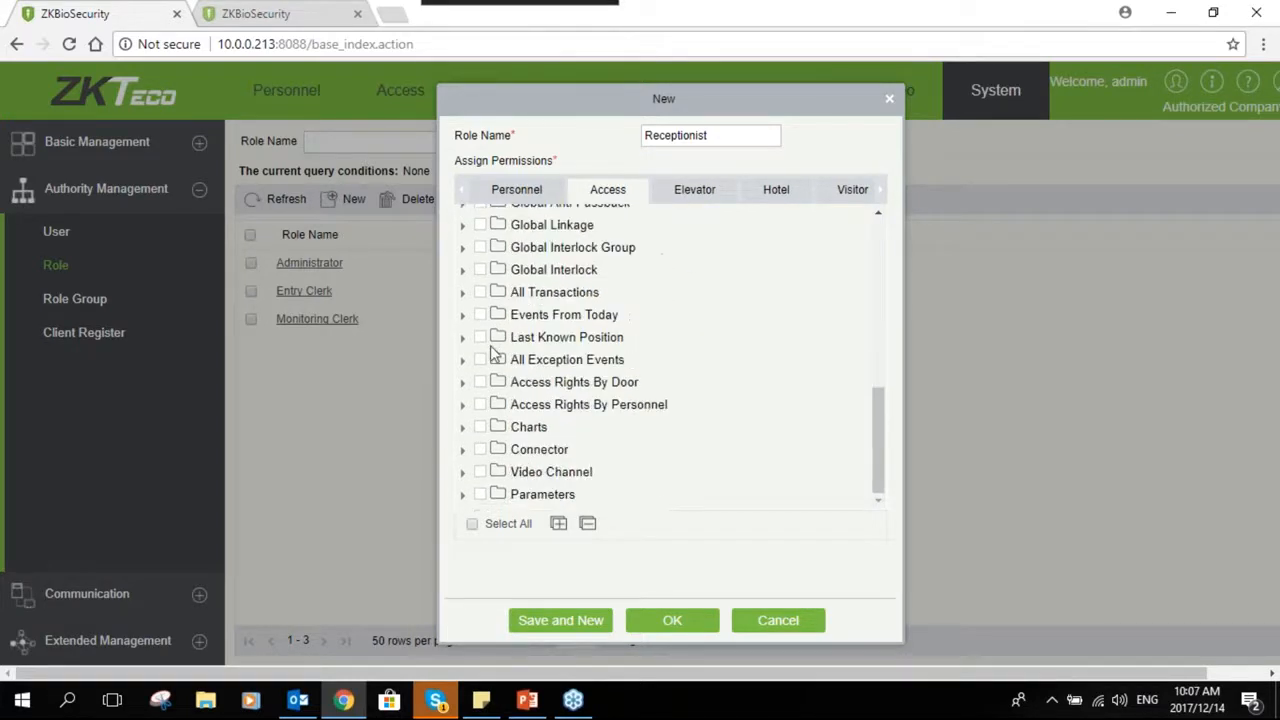
left_click(480, 292)
left_click(481, 315)
left_click(481, 337)
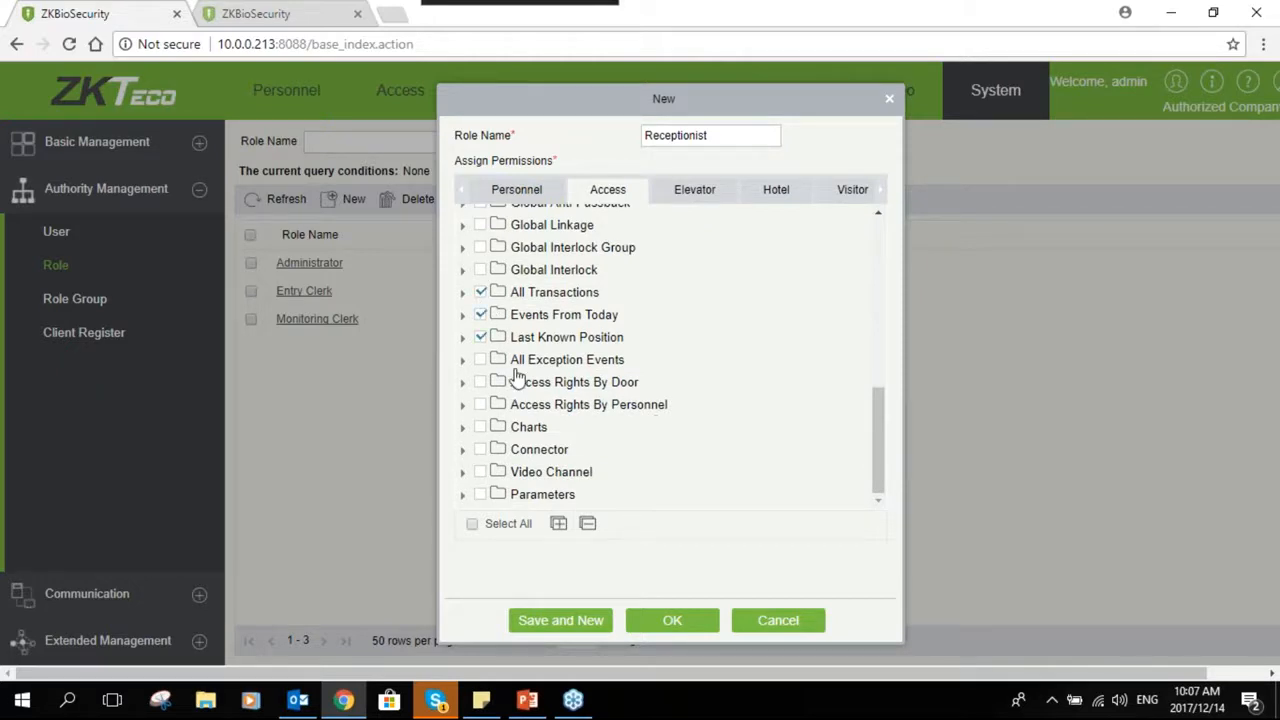
left_click(481, 359)
- Grant the Elevator Device Browse permission and save the Receptionist role
left_click(694, 192)
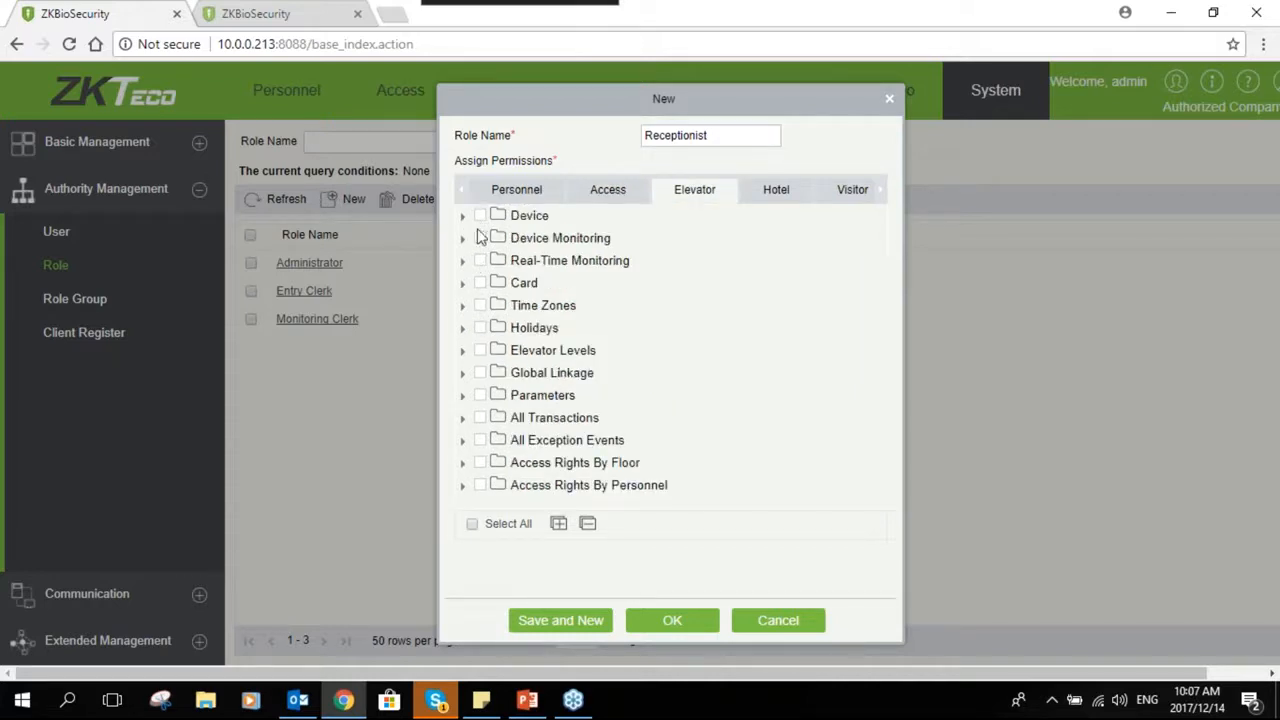
left_click(463, 216)
left_click(497, 238)
left_click(463, 216)
left_click(577, 622)
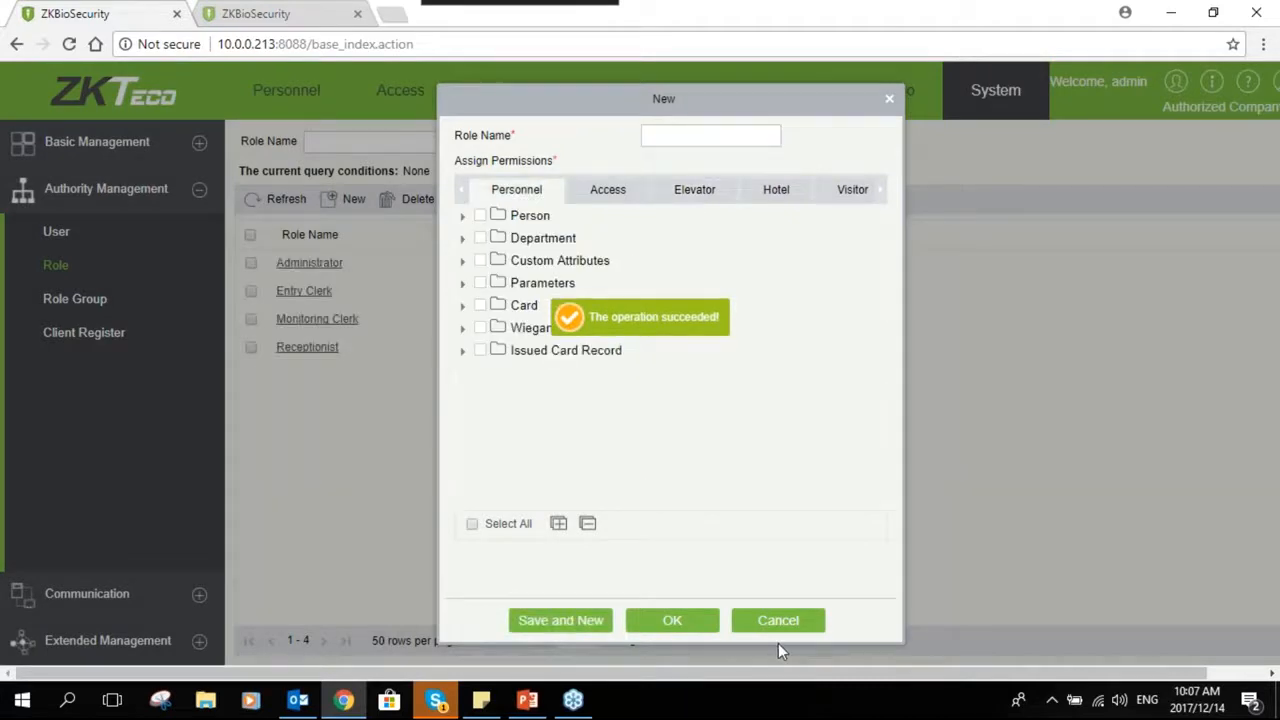
left_click(779, 630)
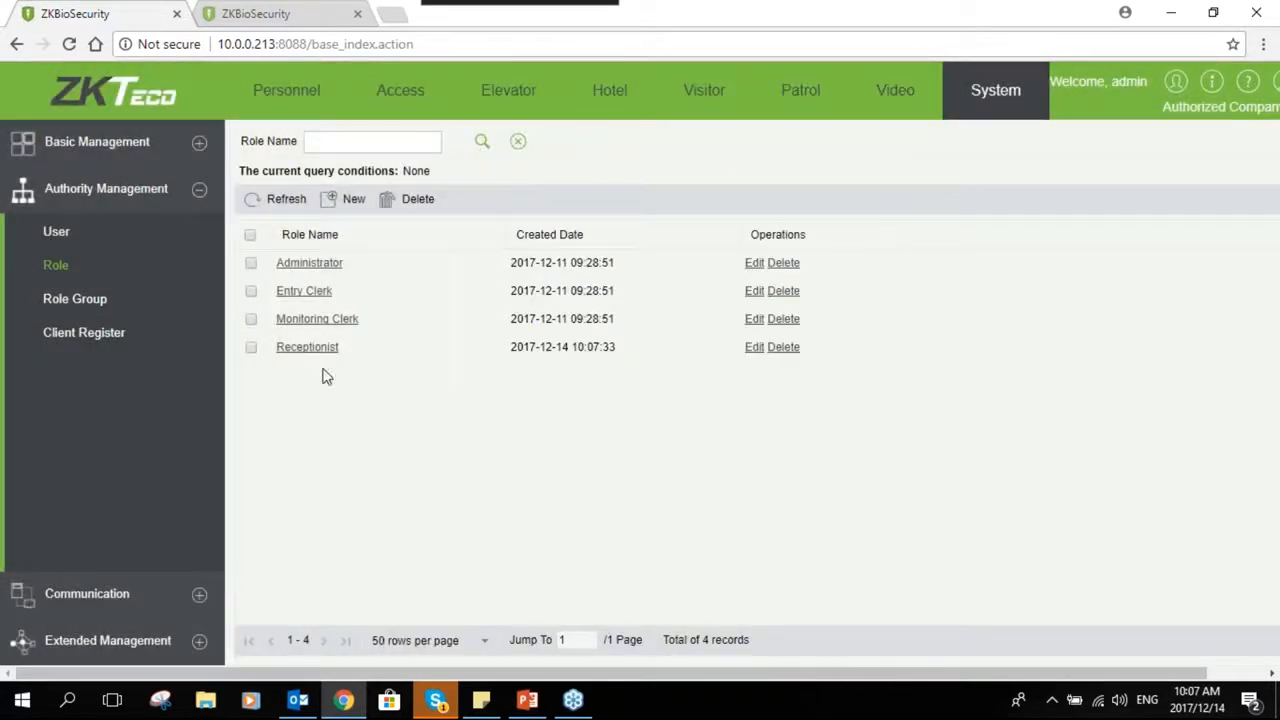
- Open User under Authority Management and start a new user with username reception
left_click(75, 237)
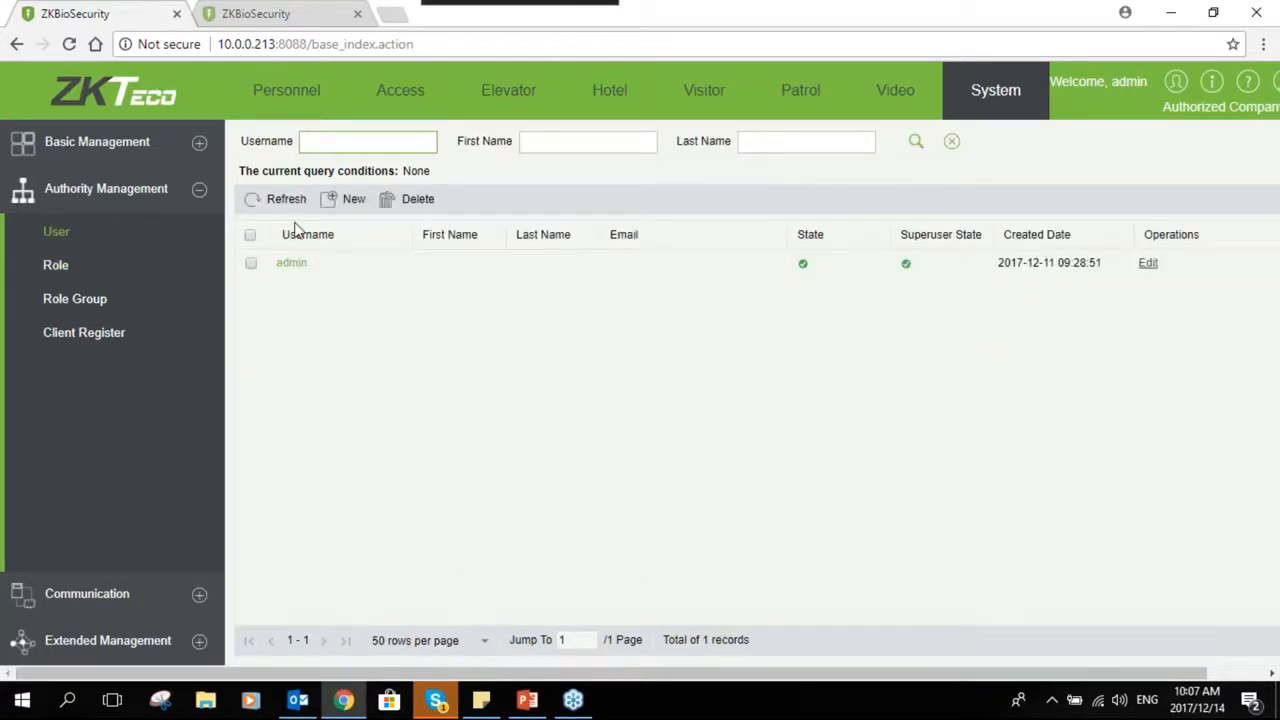
left_click(347, 199)
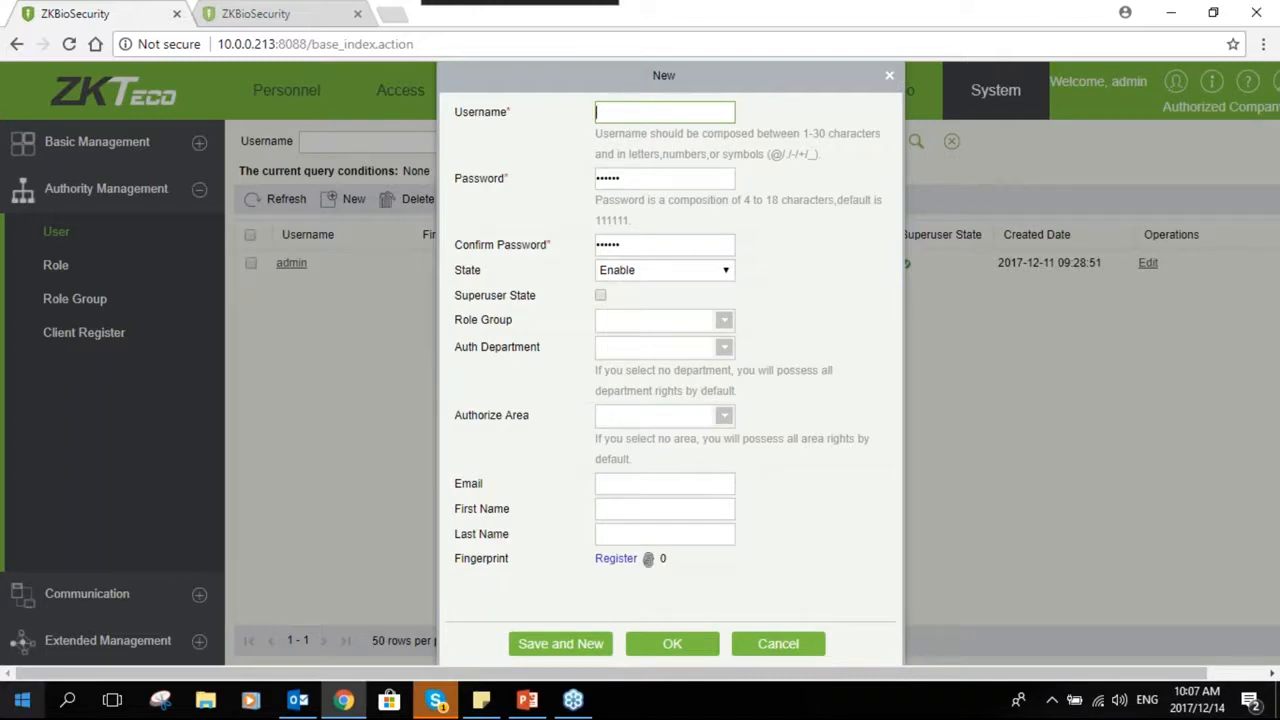
type("reception")
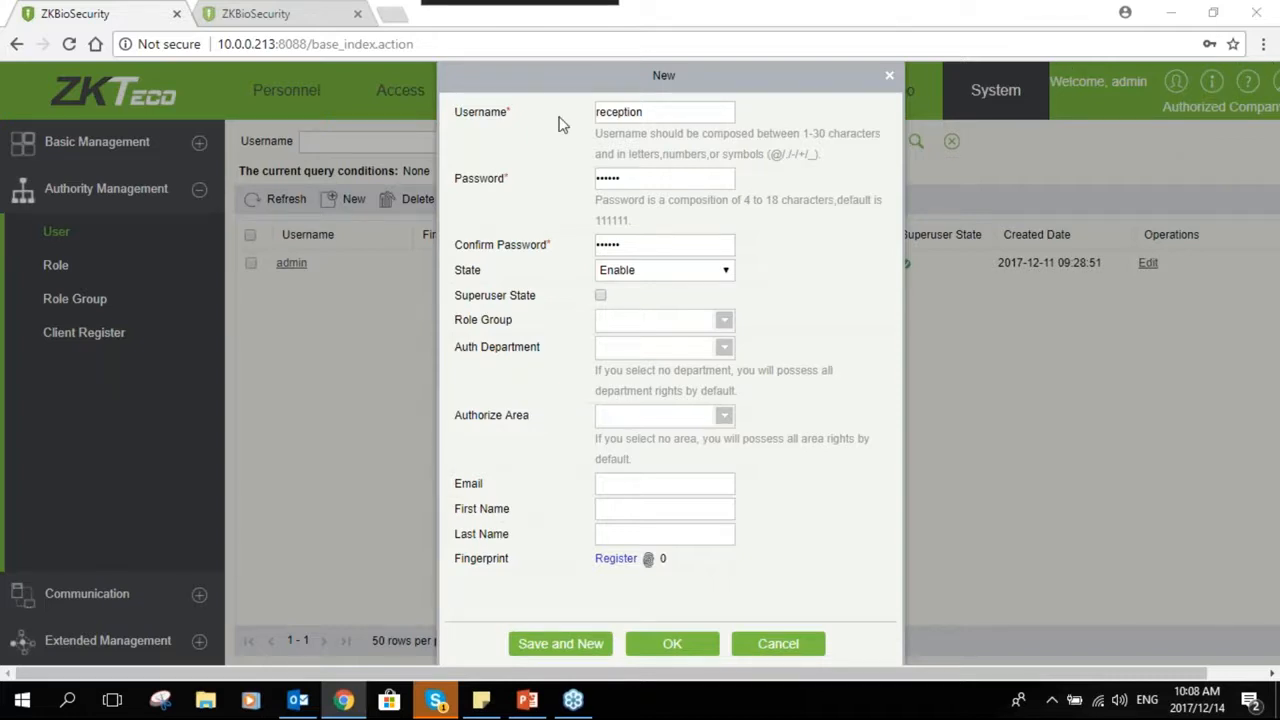
- Check the password and confirm password fields, then open and close the fingerprint registration window
left_click(665, 181)
left_click(660, 244)
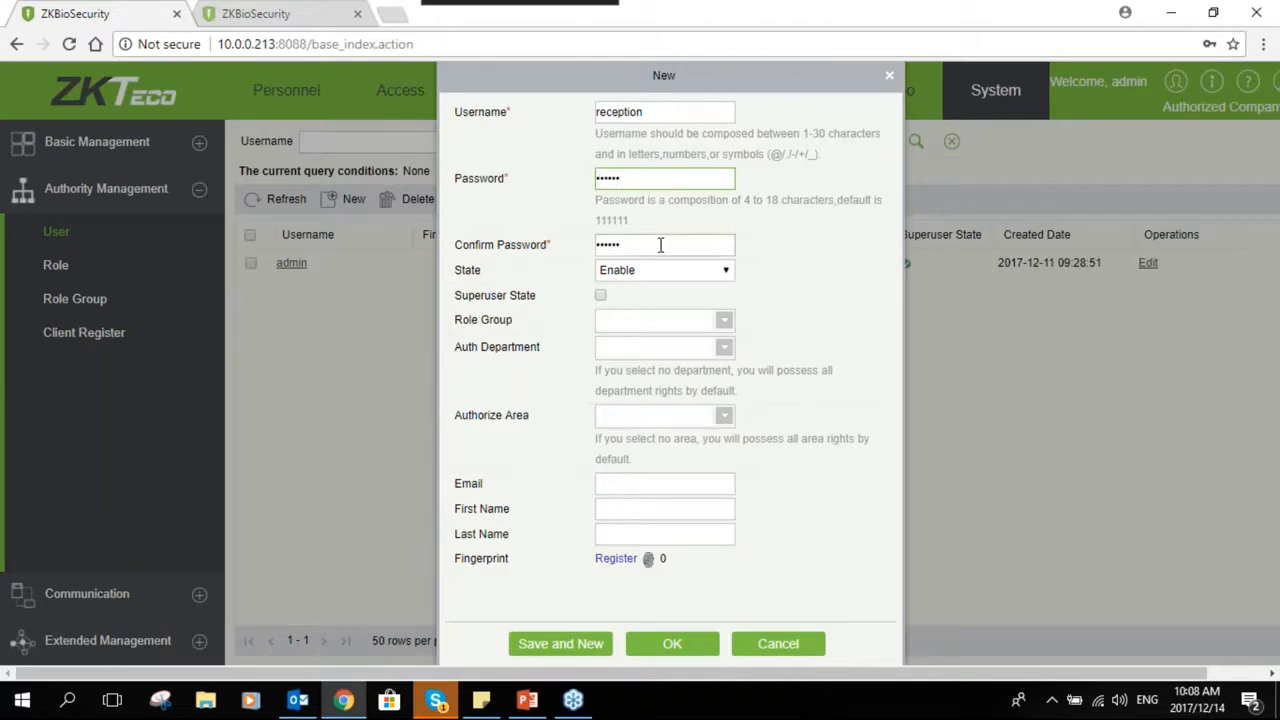
key("BackSpace")
key("BackSpace")
key("BackSpace")
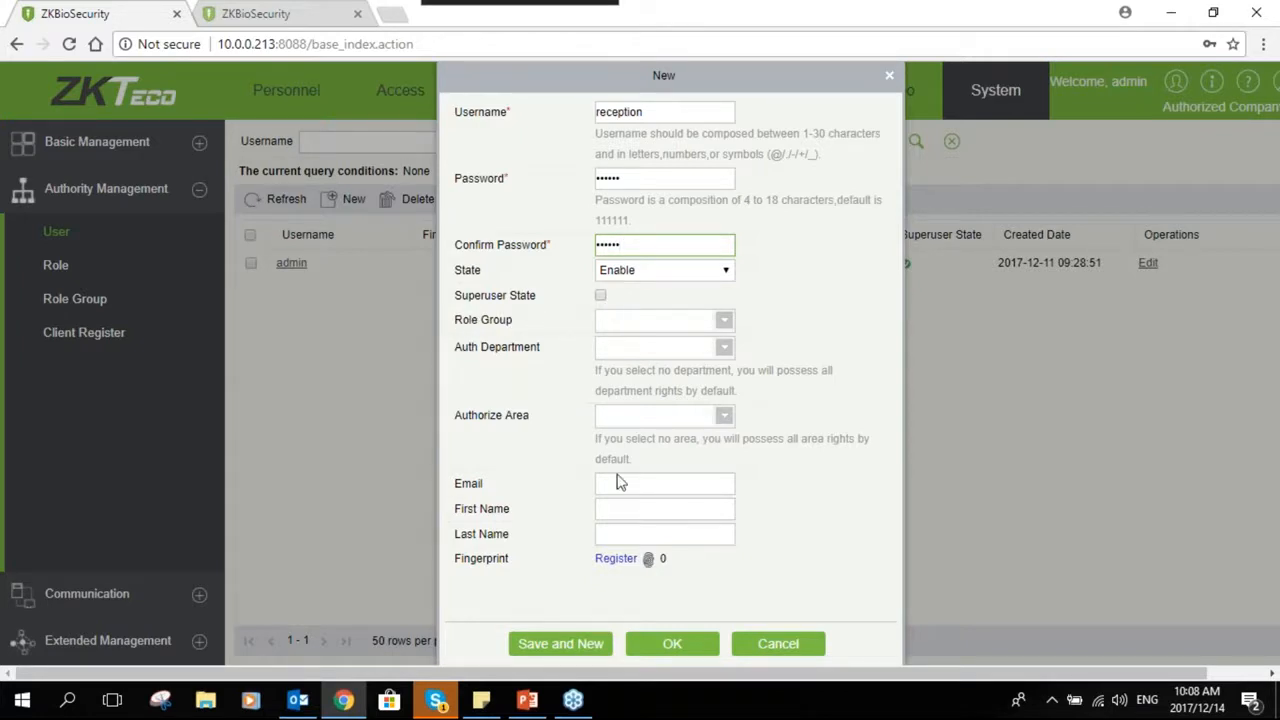
left_click(624, 560)
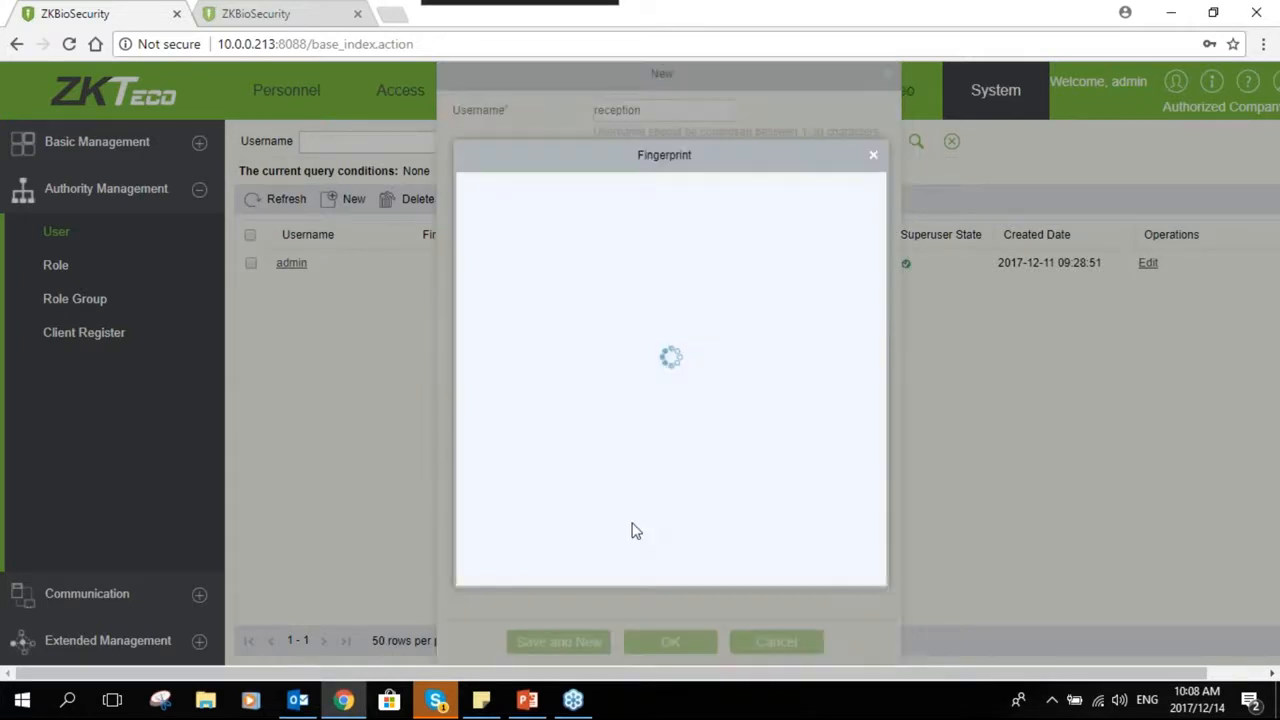
left_click(801, 527)
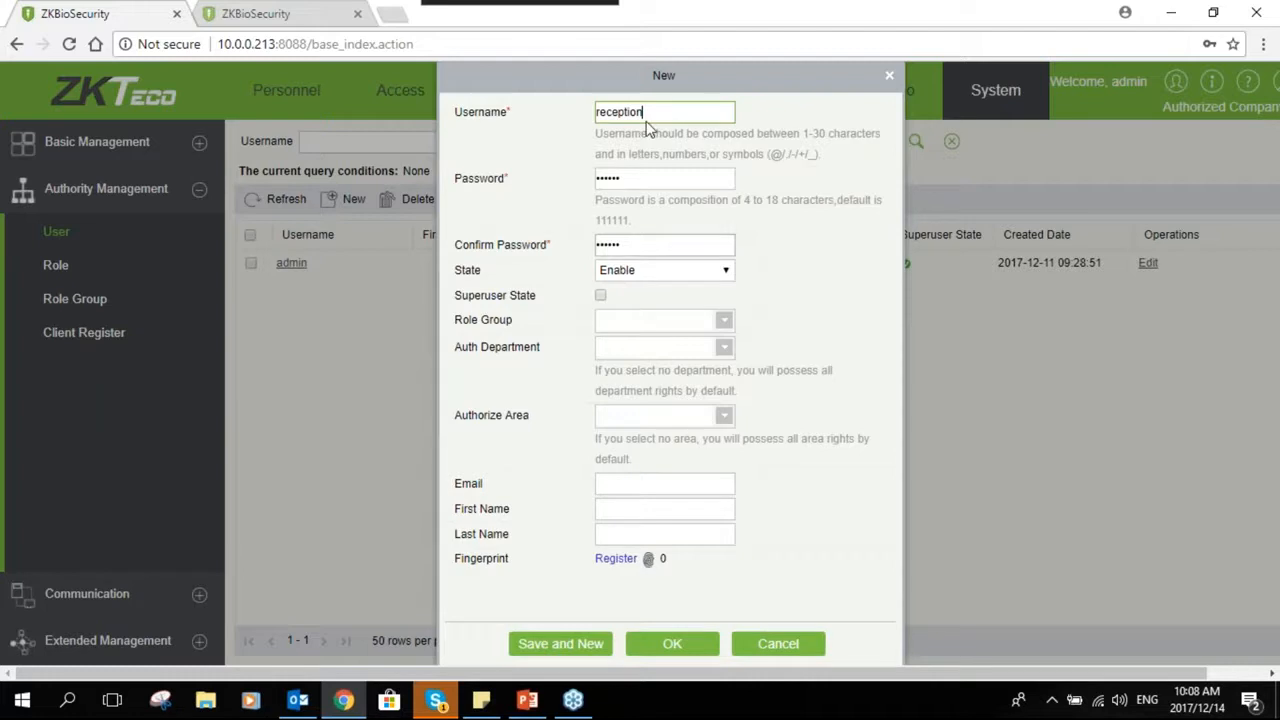
- Save the new reception user with the default password
left_click_drag(668, 110, 500, 104)
mouse_move(652, 114)
left_mouse_down()
mouse_move(576, 106)
mouse_move(634, 107)
left_mouse_up()
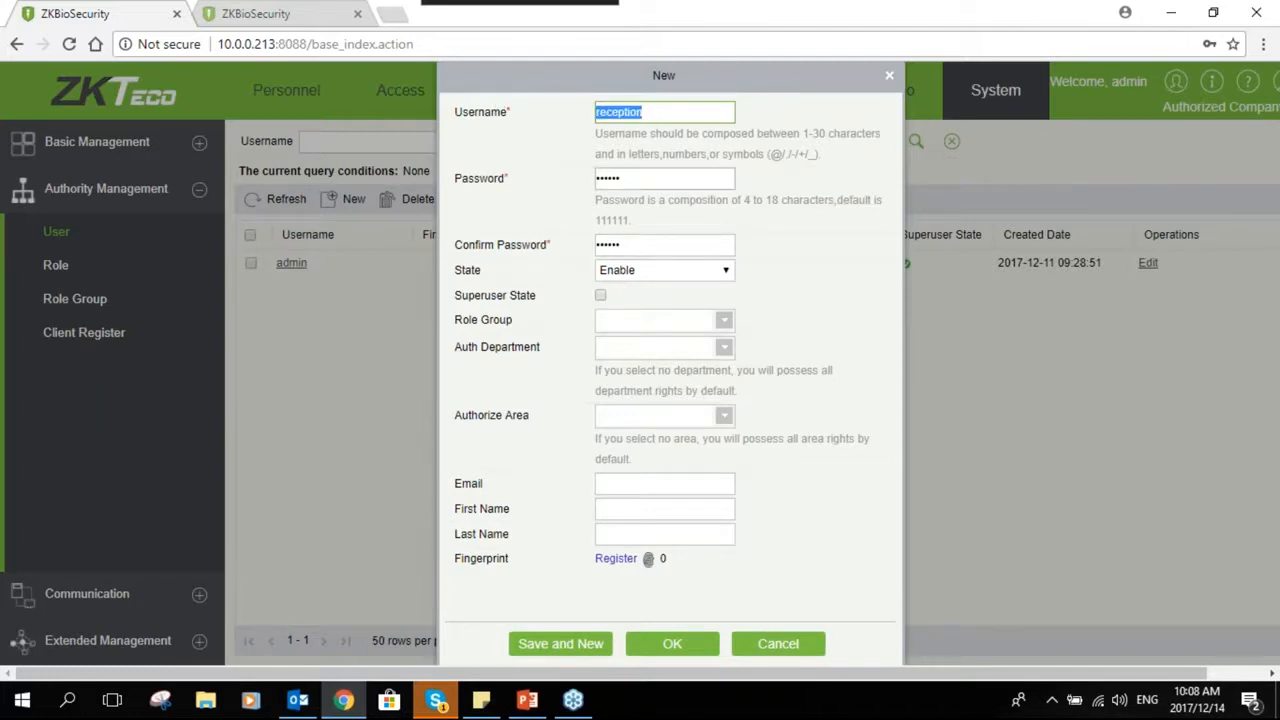
left_click(681, 180)
left_click_drag(681, 180, 598, 180)
left_click_drag(652, 244, 598, 244)
left_click(675, 645)
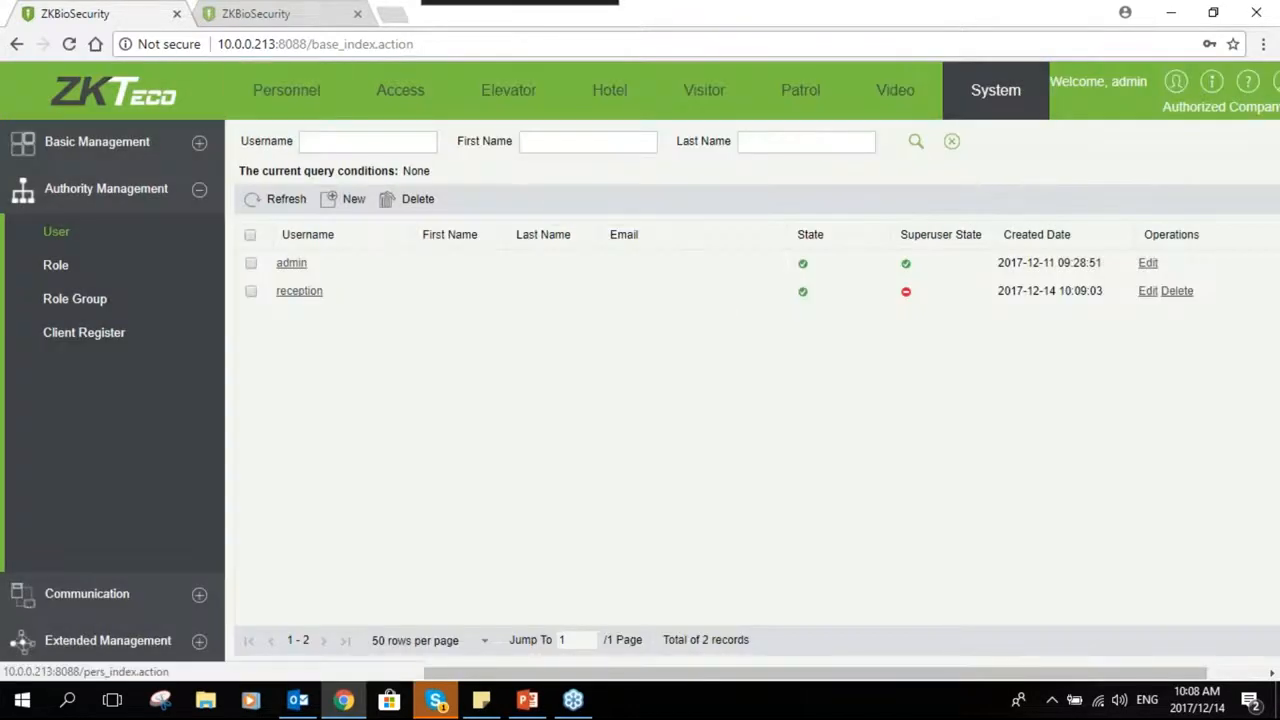
- In the other browser tab, log out of the admin session
left_click(266, 14)
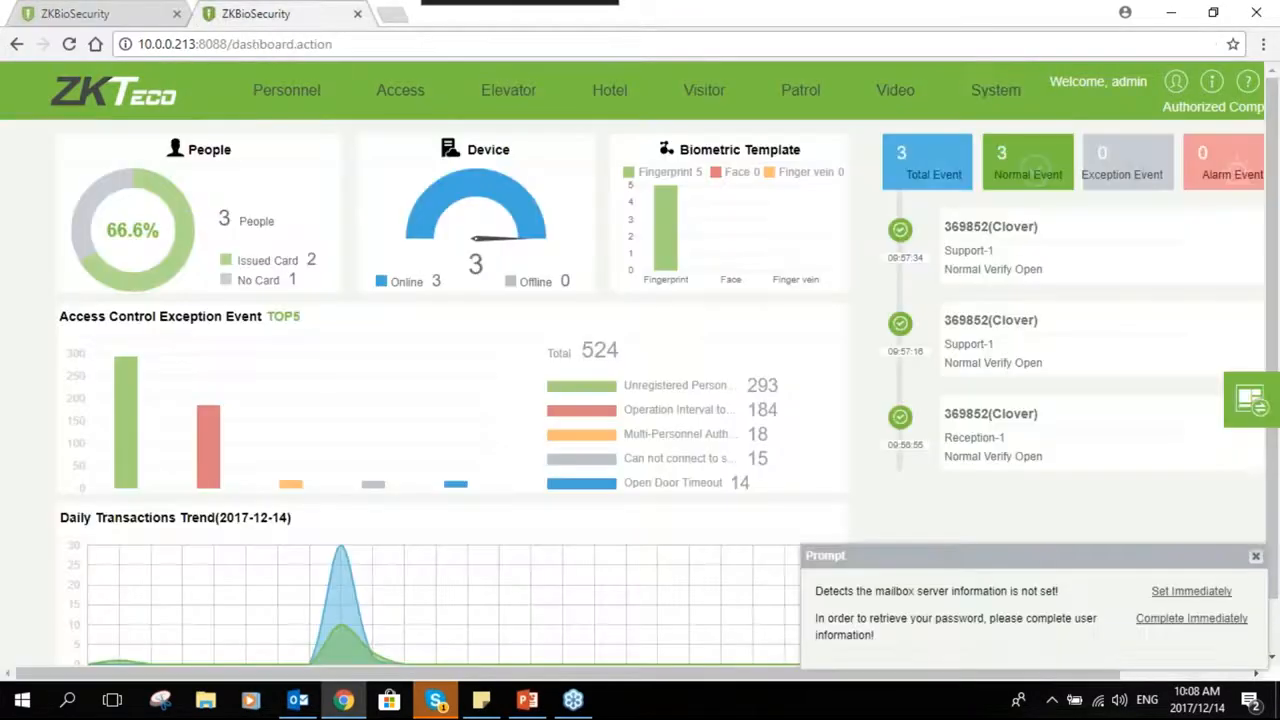
left_click_drag(650, 676, 1150, 138)
left_click(1174, 81)
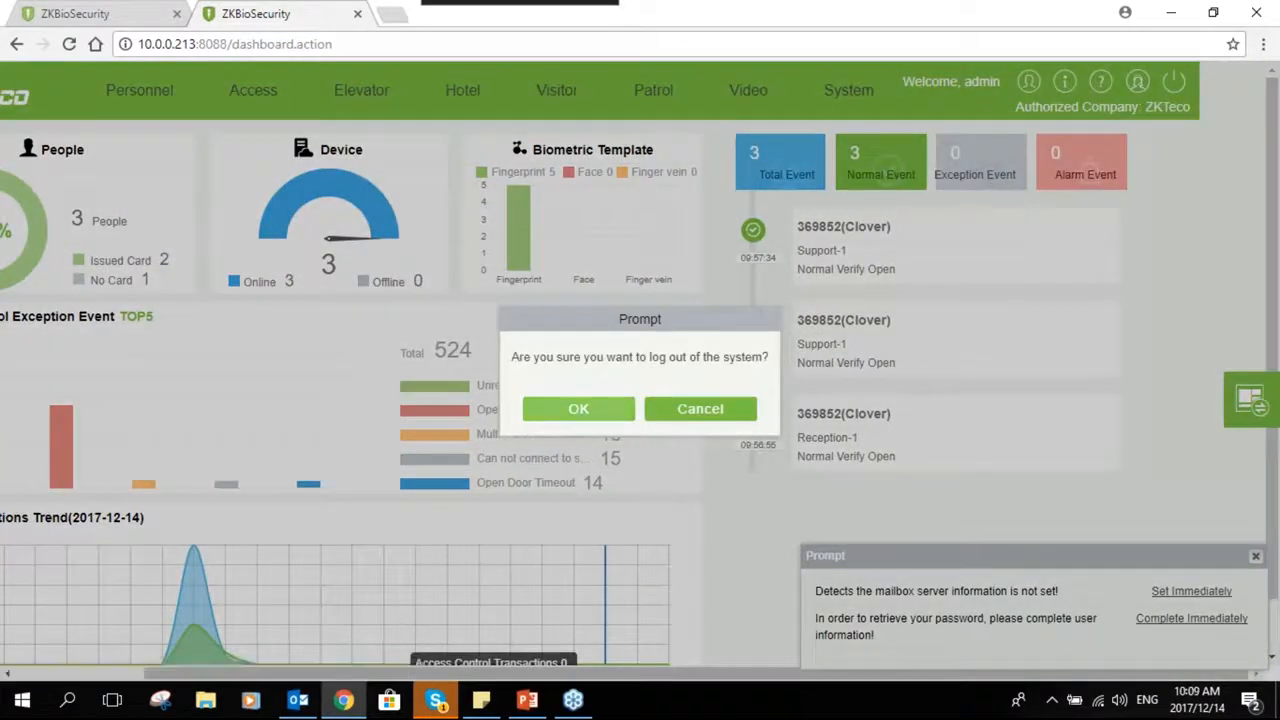
left_click(580, 408)
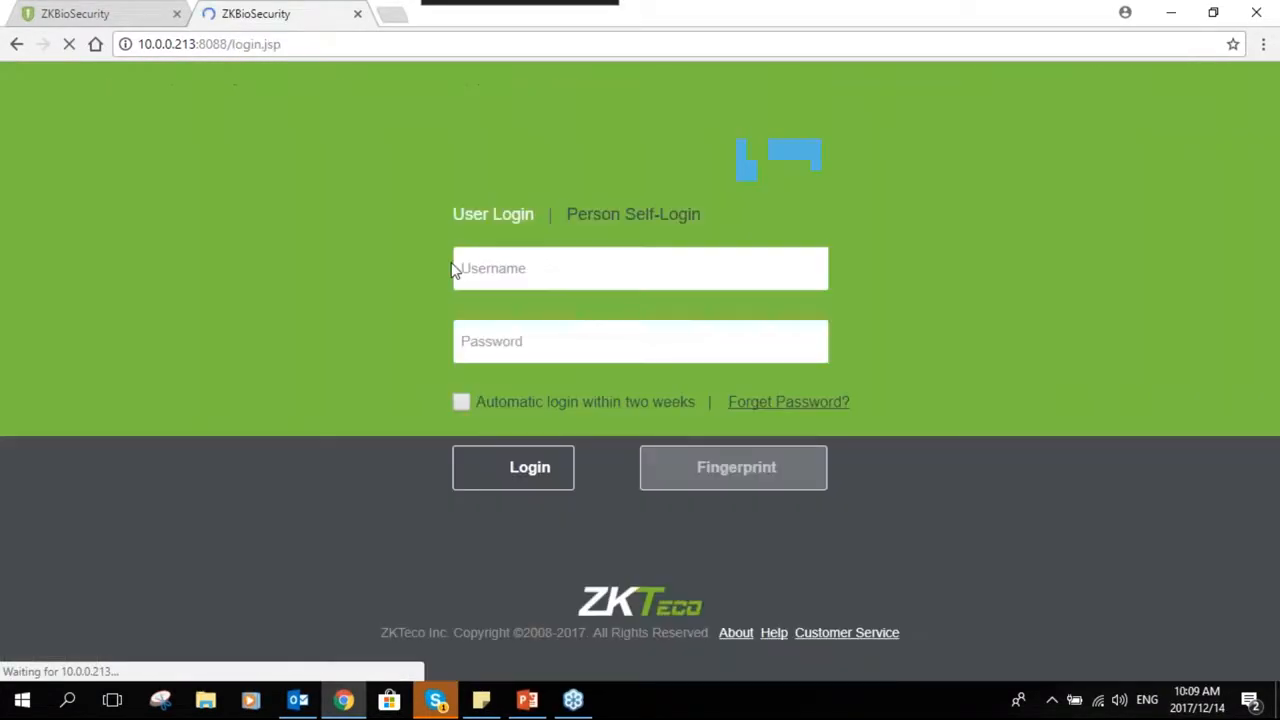
- Log in with username reception and the account password
left_click(521, 274)
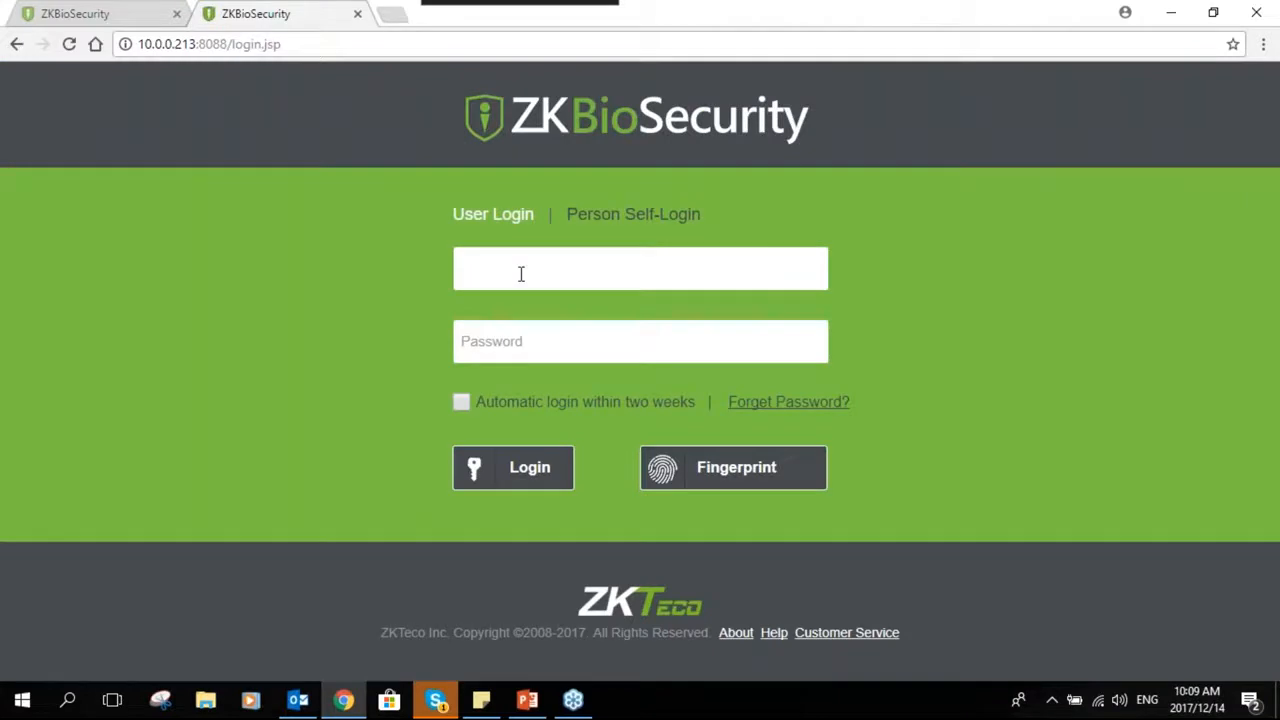
type("reception")
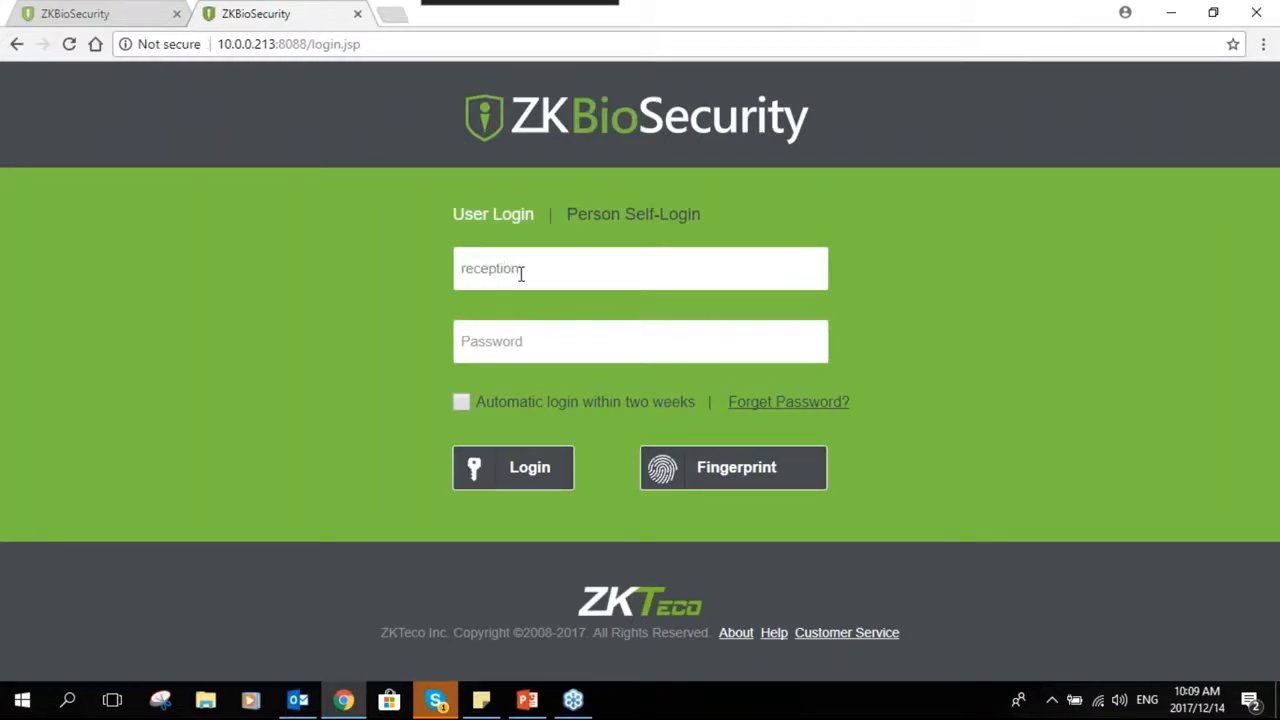
key("Tab")
type("123")
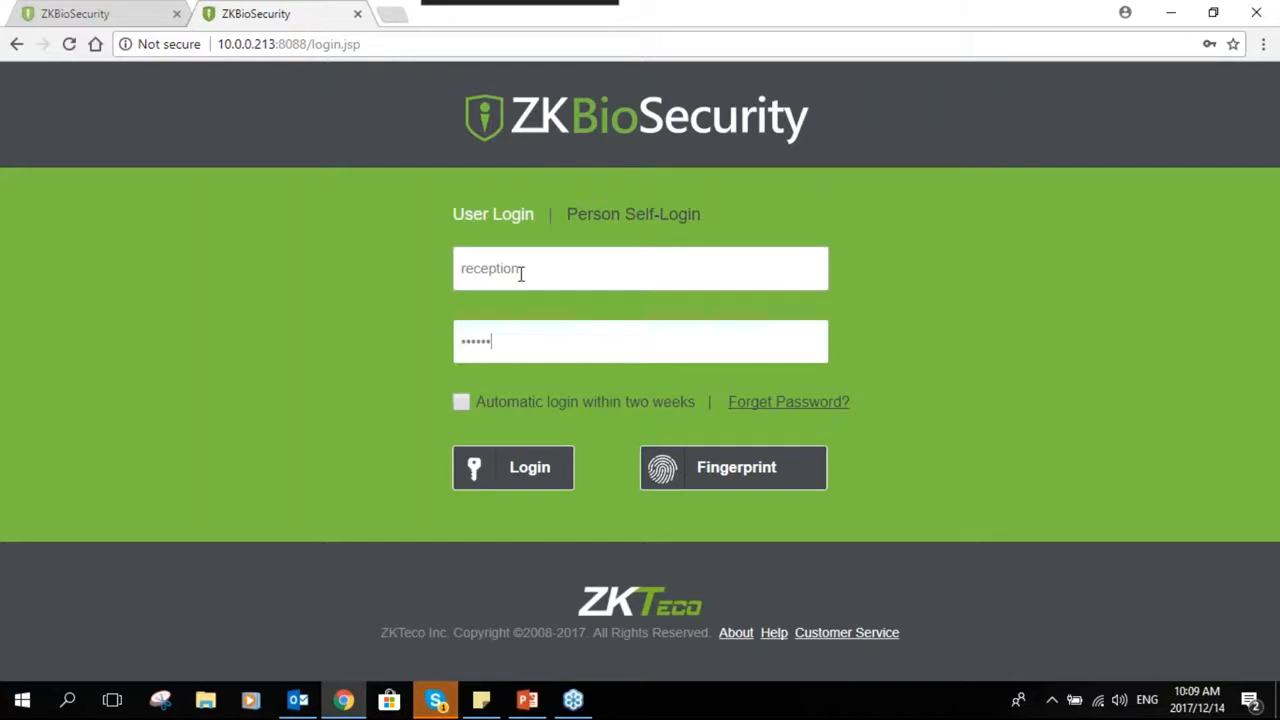
left_click(549, 478)
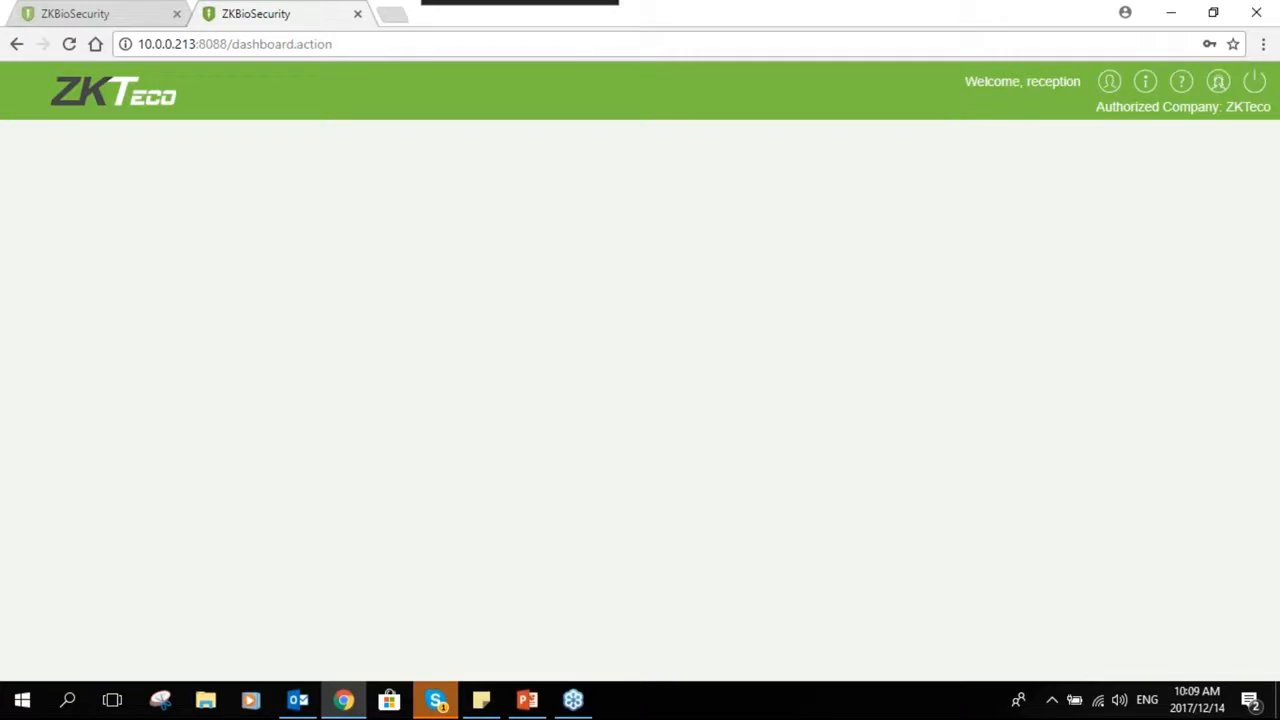
- Compare the reception user's dashboard with the admin's user list in the other browser tab
left_click(383, 139)
left_click(900, 383)
left_click(85, 12)
left_click(328, 17)
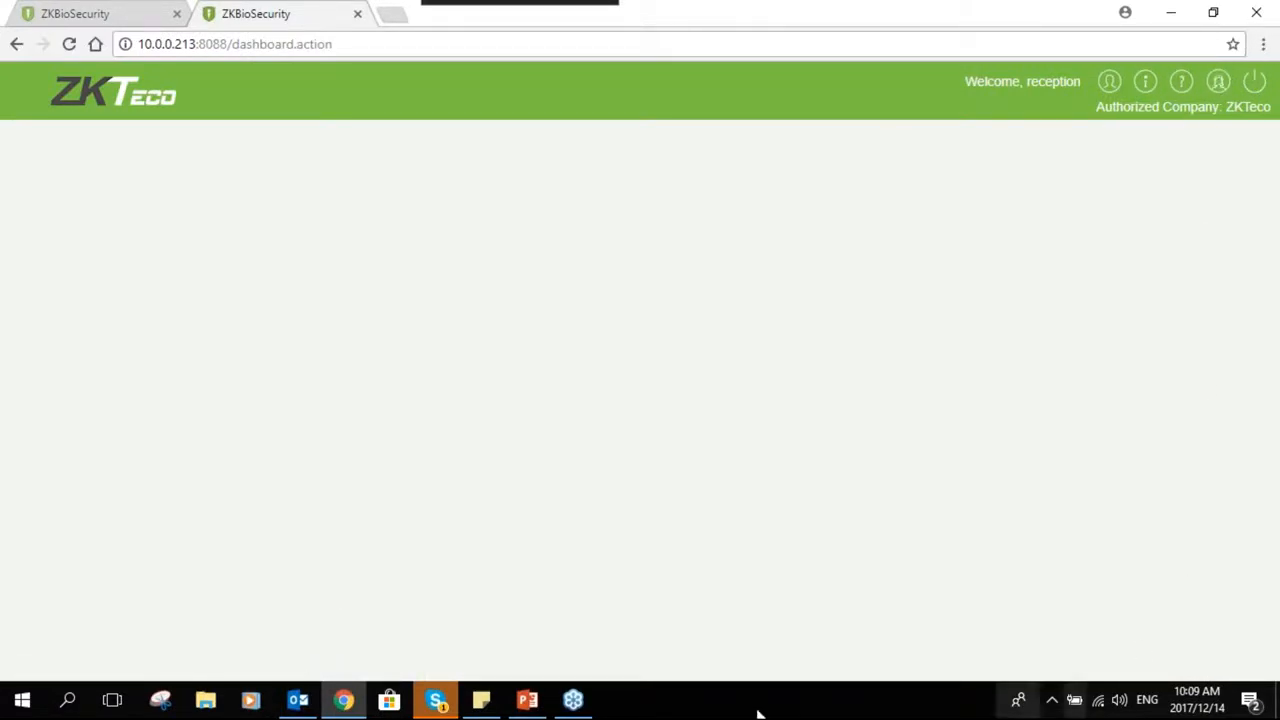
left_click(135, 12)
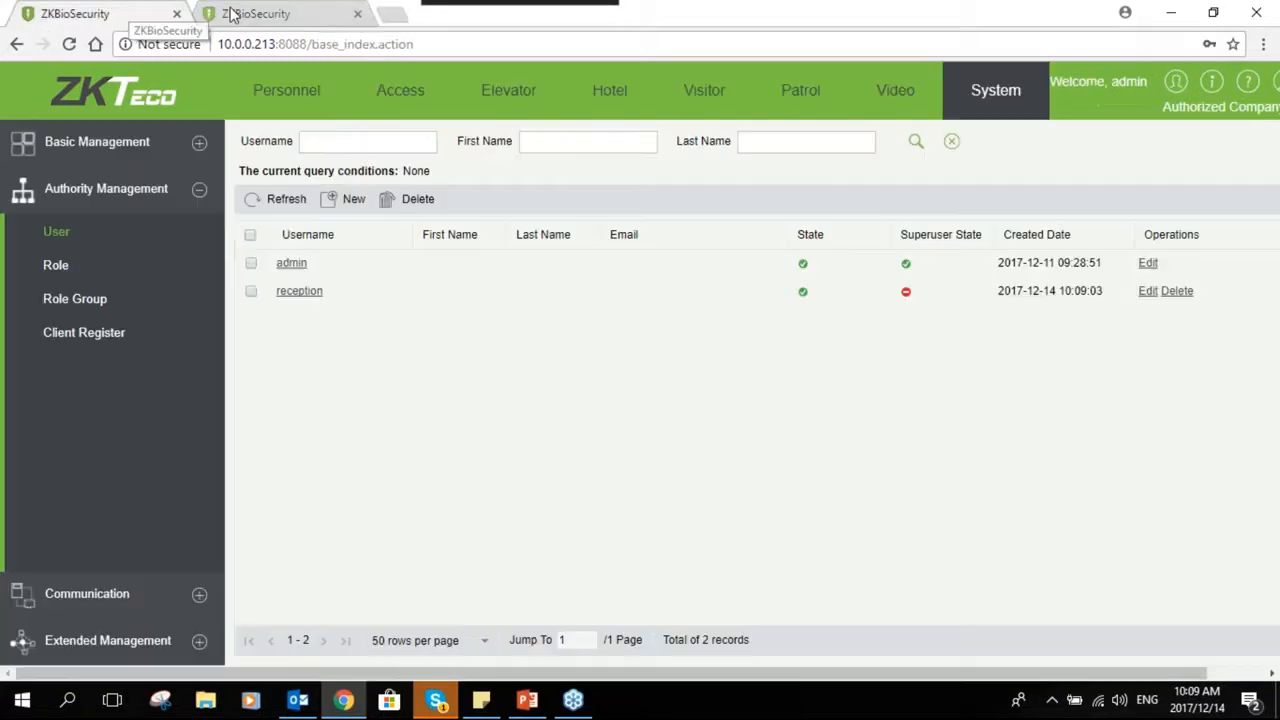
left_click(279, 12)
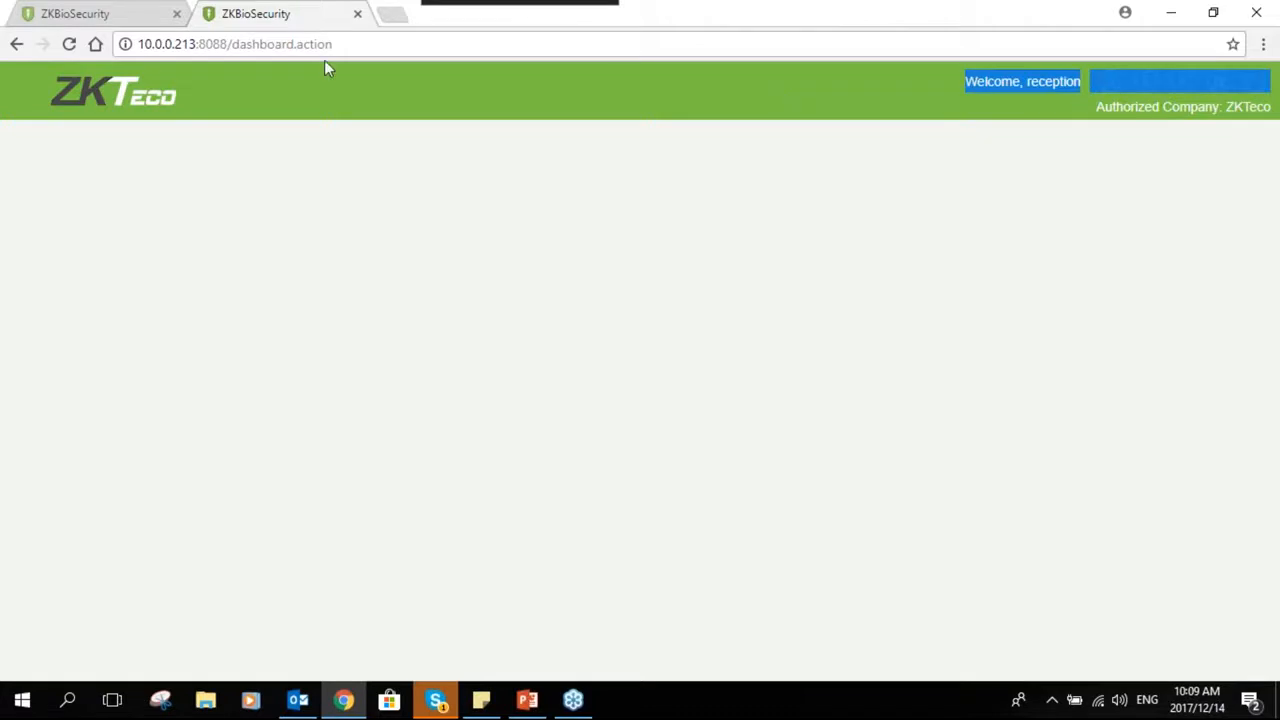
left_click(1141, 110)
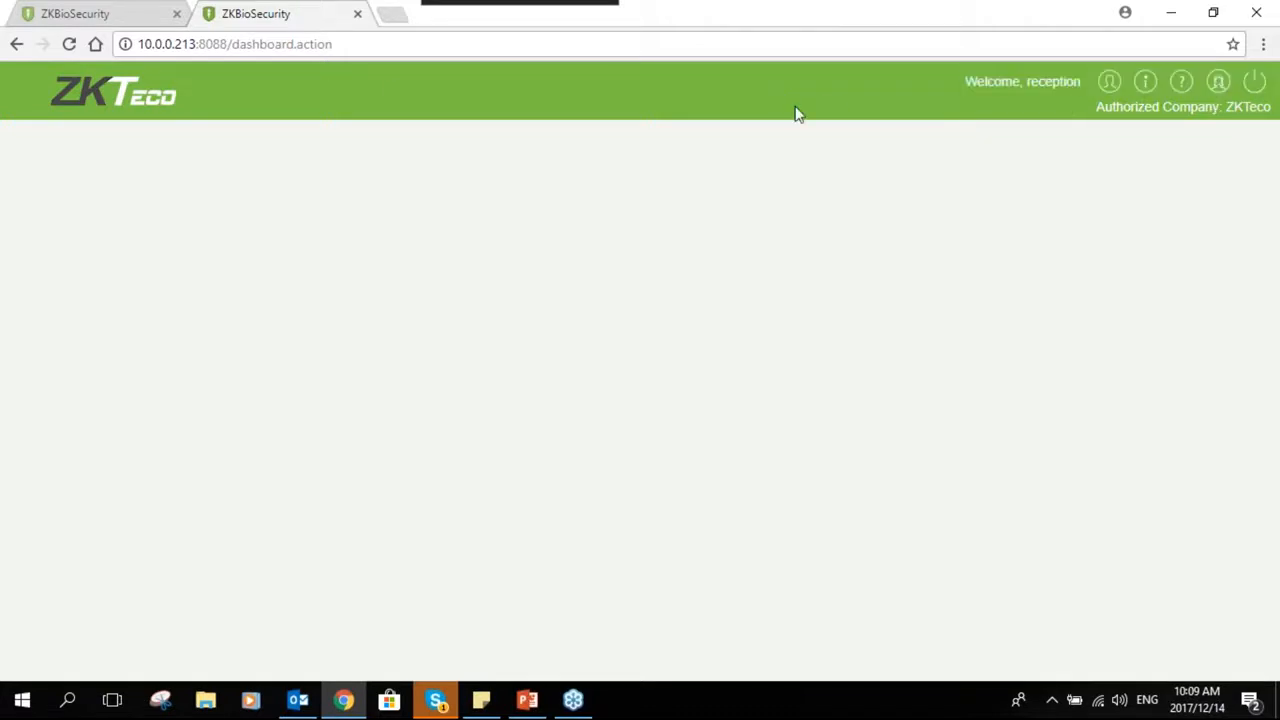
- Log out of the reception session and log back in as admin with the account password
left_click(1253, 82)
key("Return")
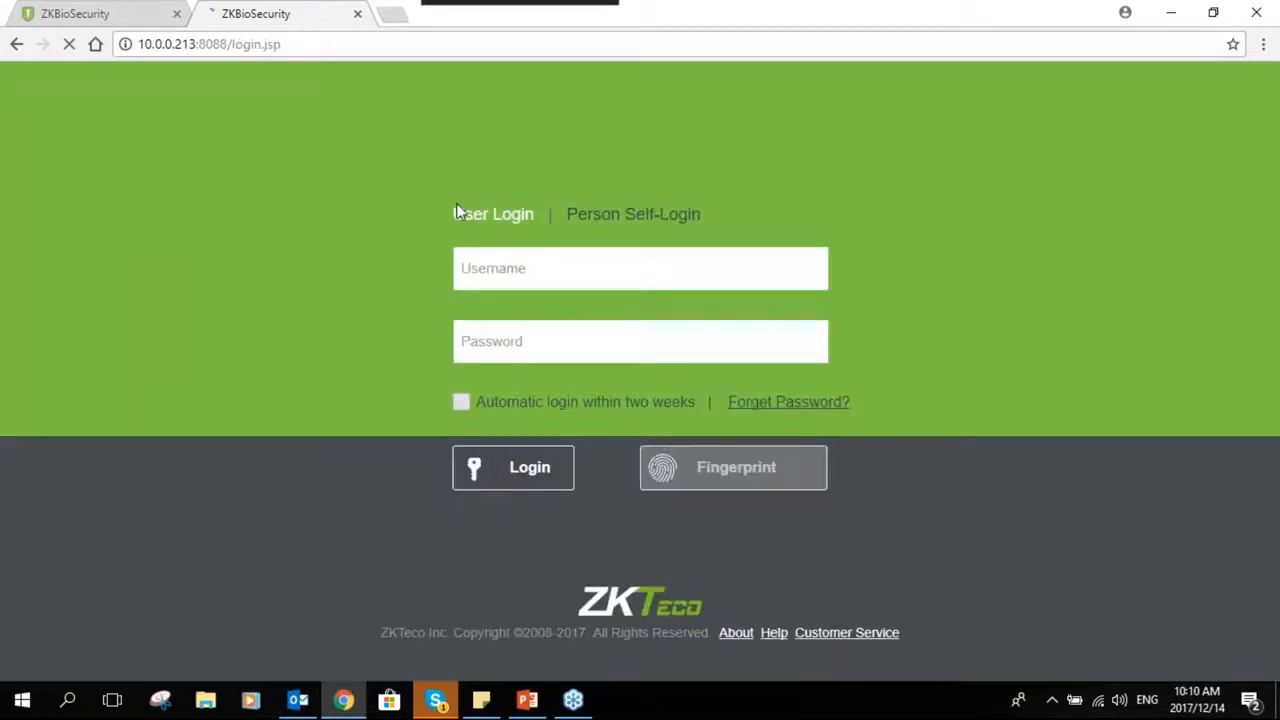
left_click(557, 262)
type("ad")
key("Tab")
type("admin")
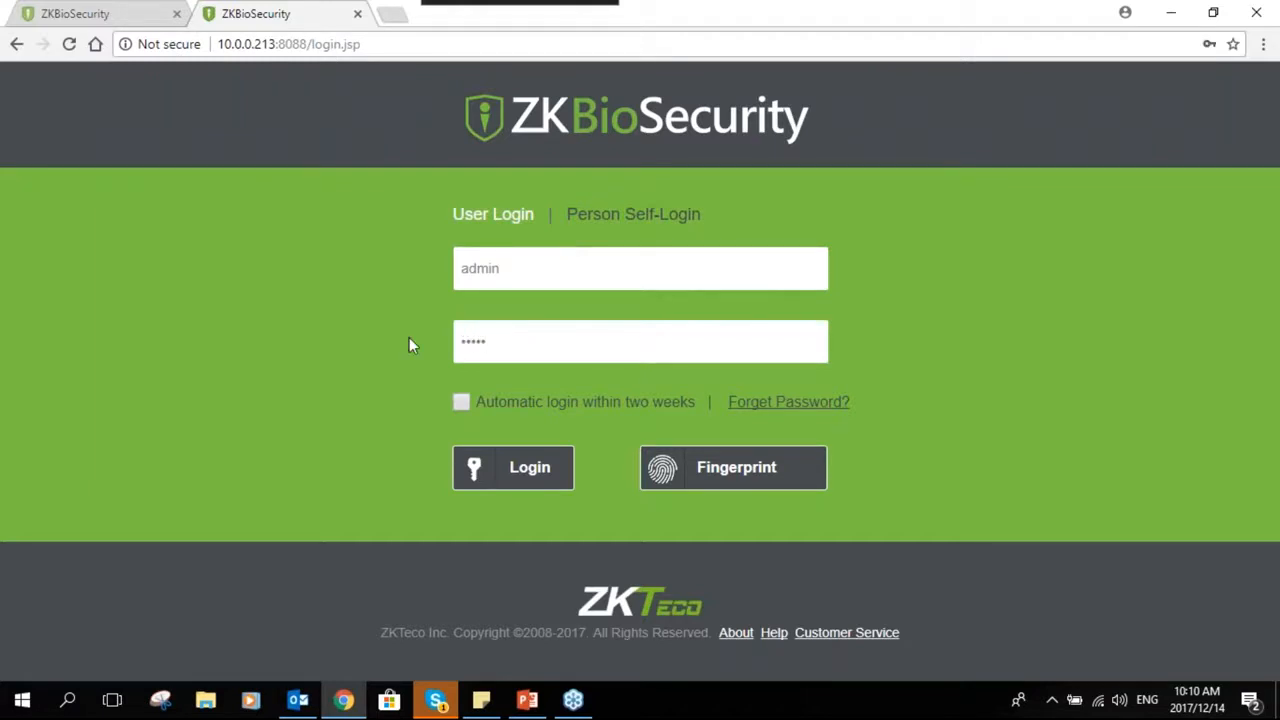
left_click(541, 478)
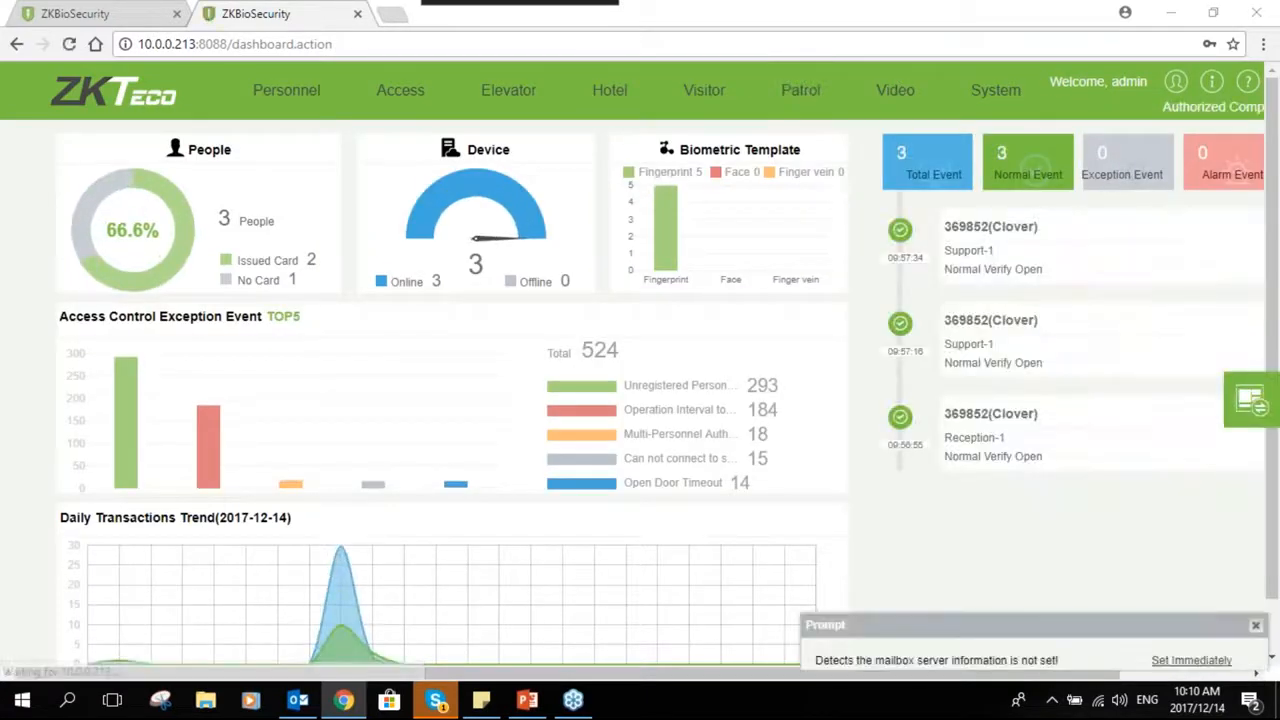
- Open the Receptionist role for editing and grant the Edit permission under Person
left_click(996, 91)
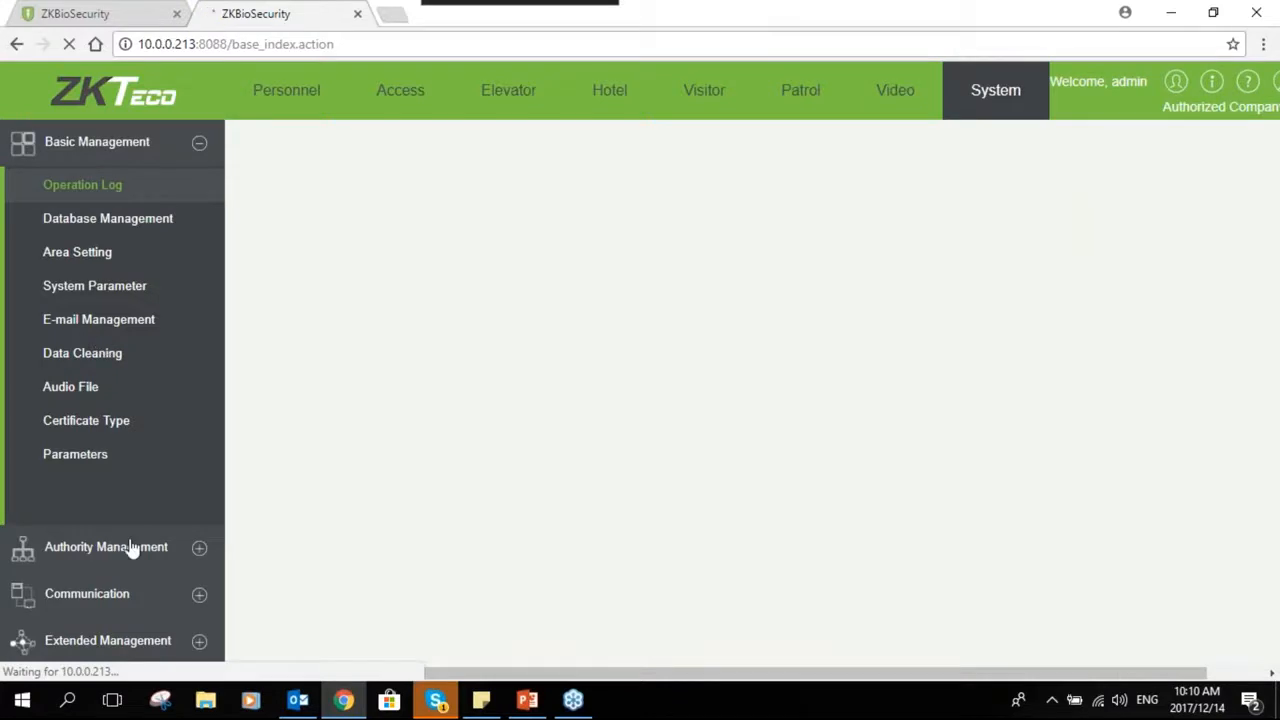
left_click(199, 549)
left_click(56, 265)
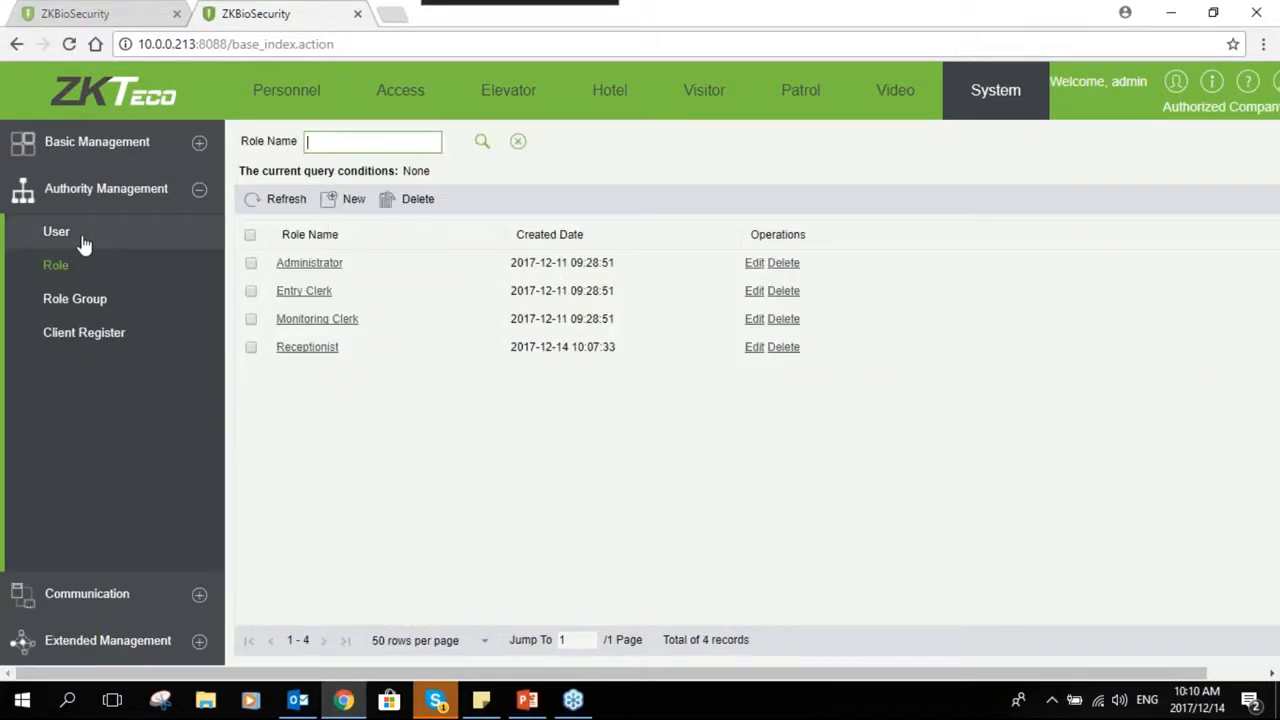
left_click(754, 346)
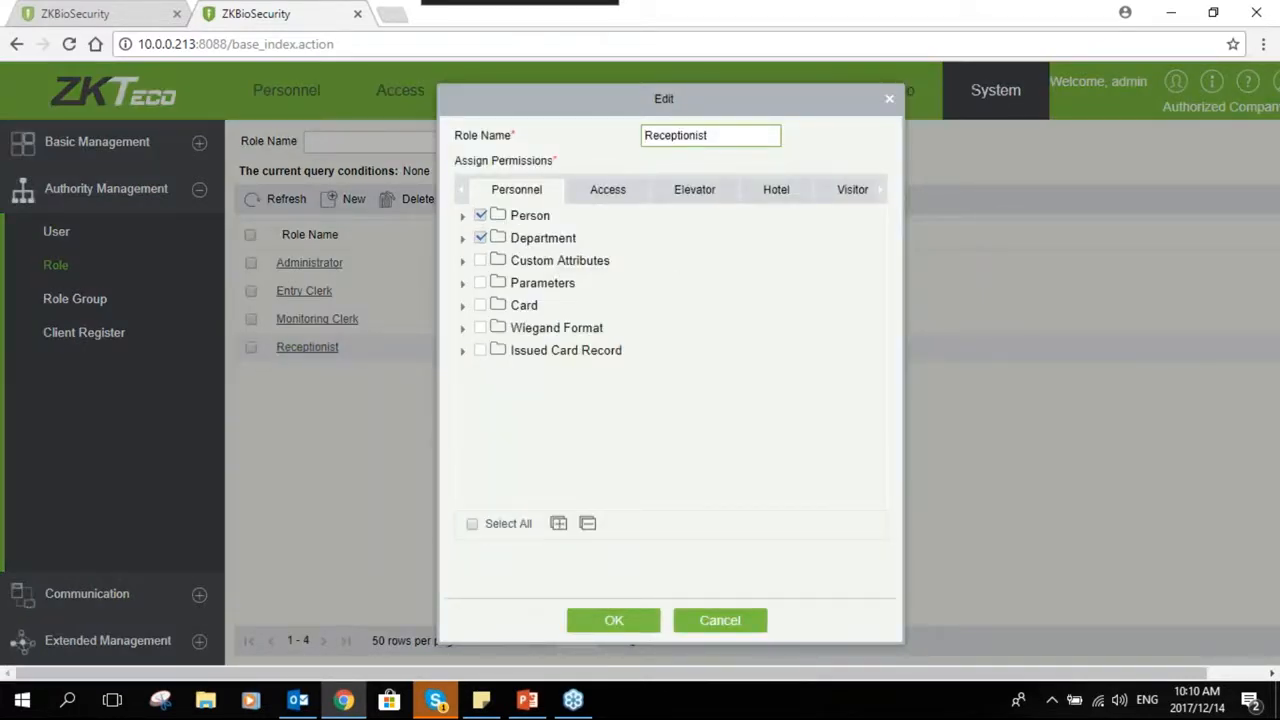
left_click(463, 217)
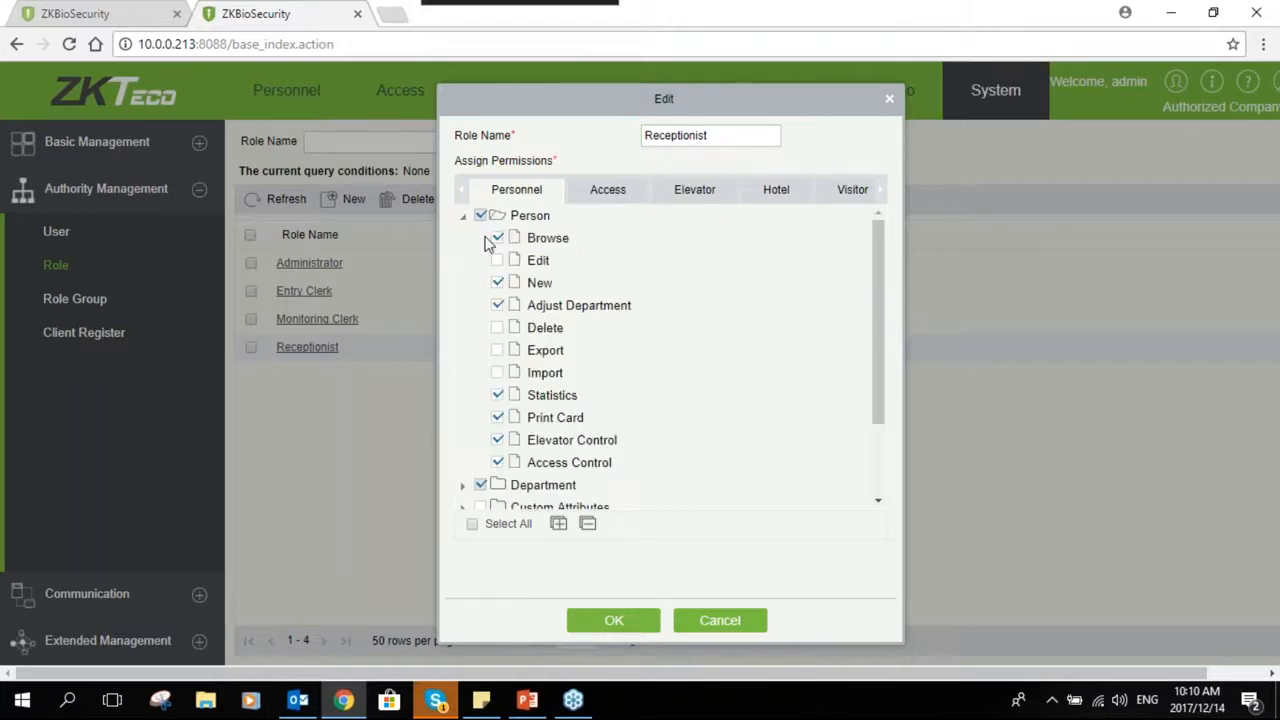
left_click(499, 261)
- Select all remaining Personnel permissions for the Receptionist role and save it
scroll(517, 345, "down", 2)
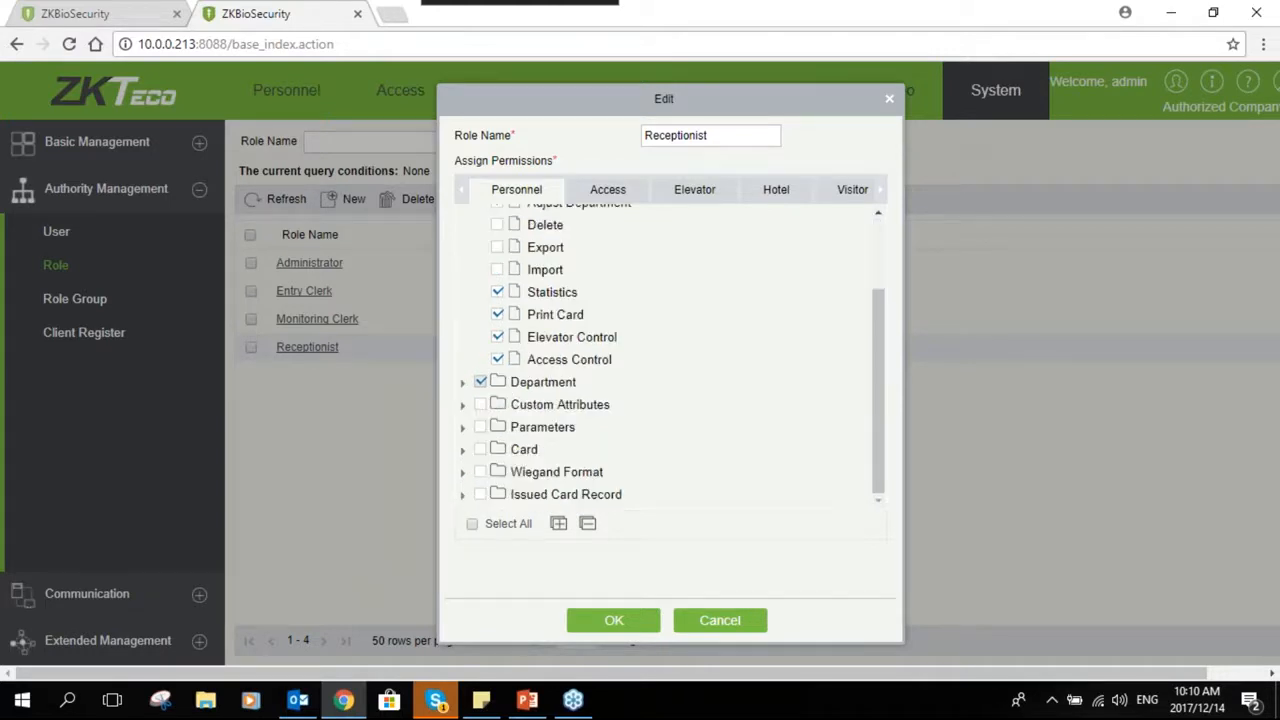
left_click(481, 405)
left_click(481, 428)
left_click(481, 450)
left_click(481, 472)
left_click(481, 494)
left_click(472, 524)
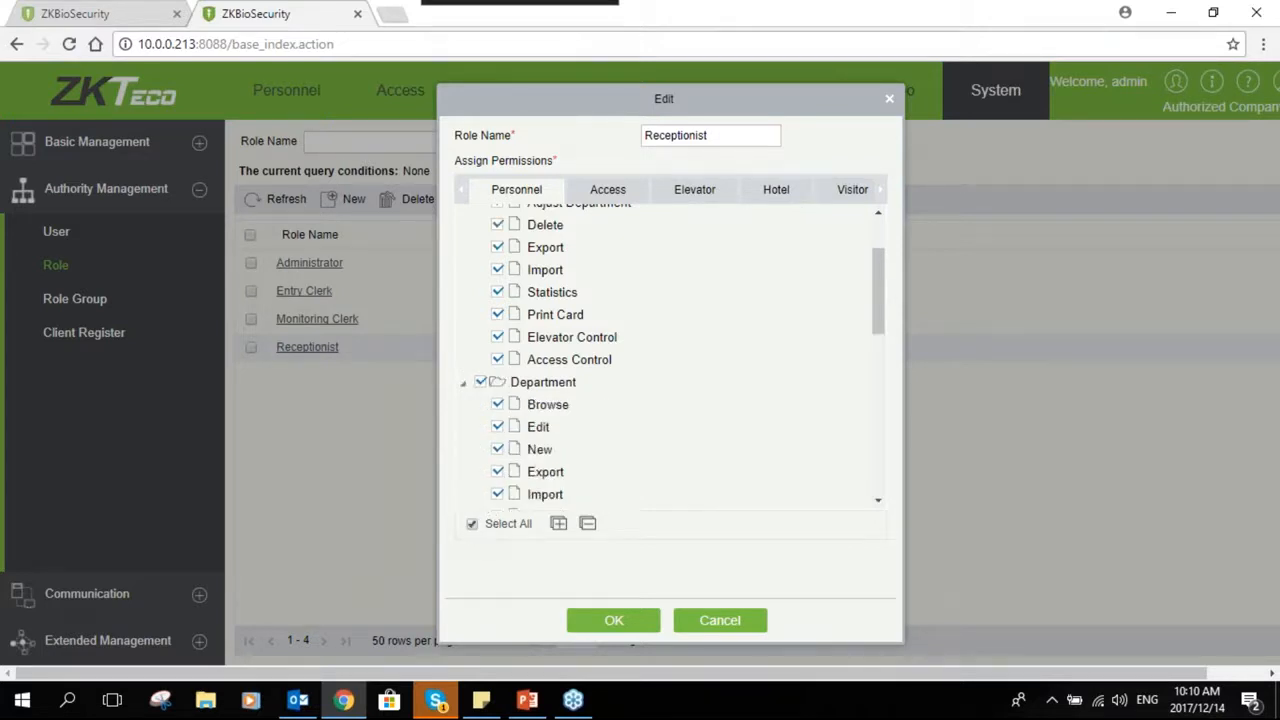
left_click(607, 624)
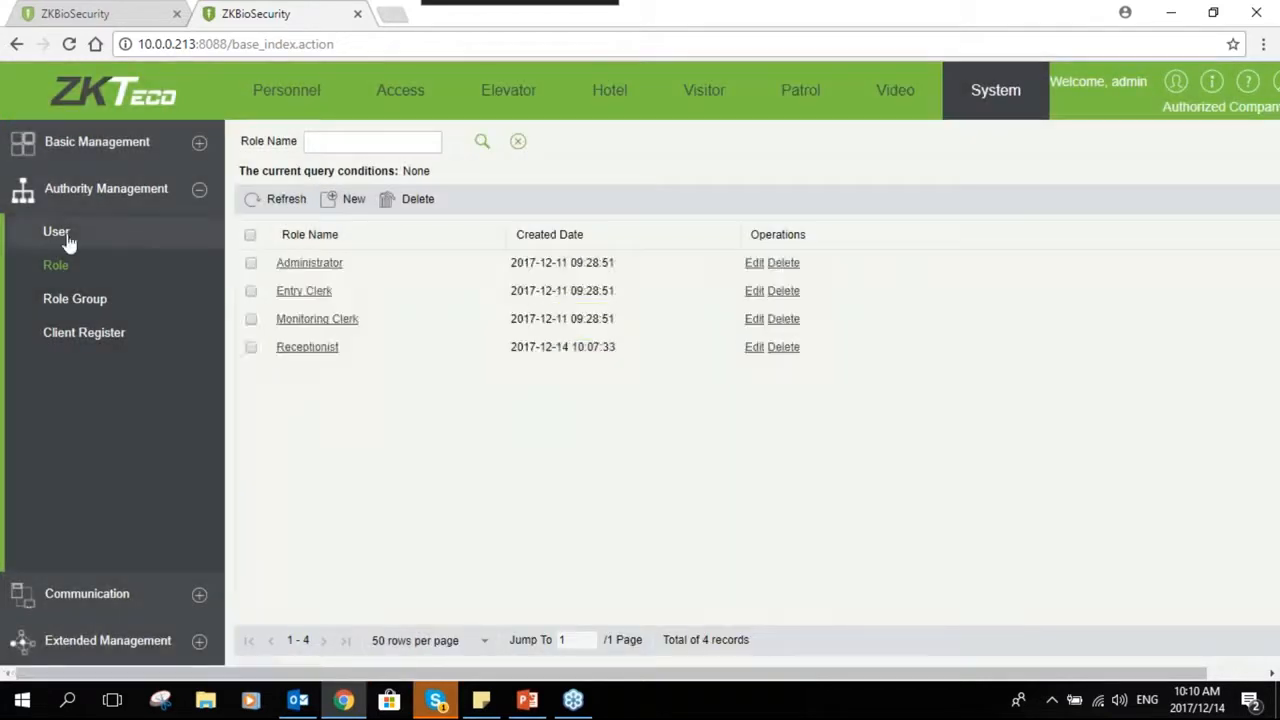
left_click(62, 236)
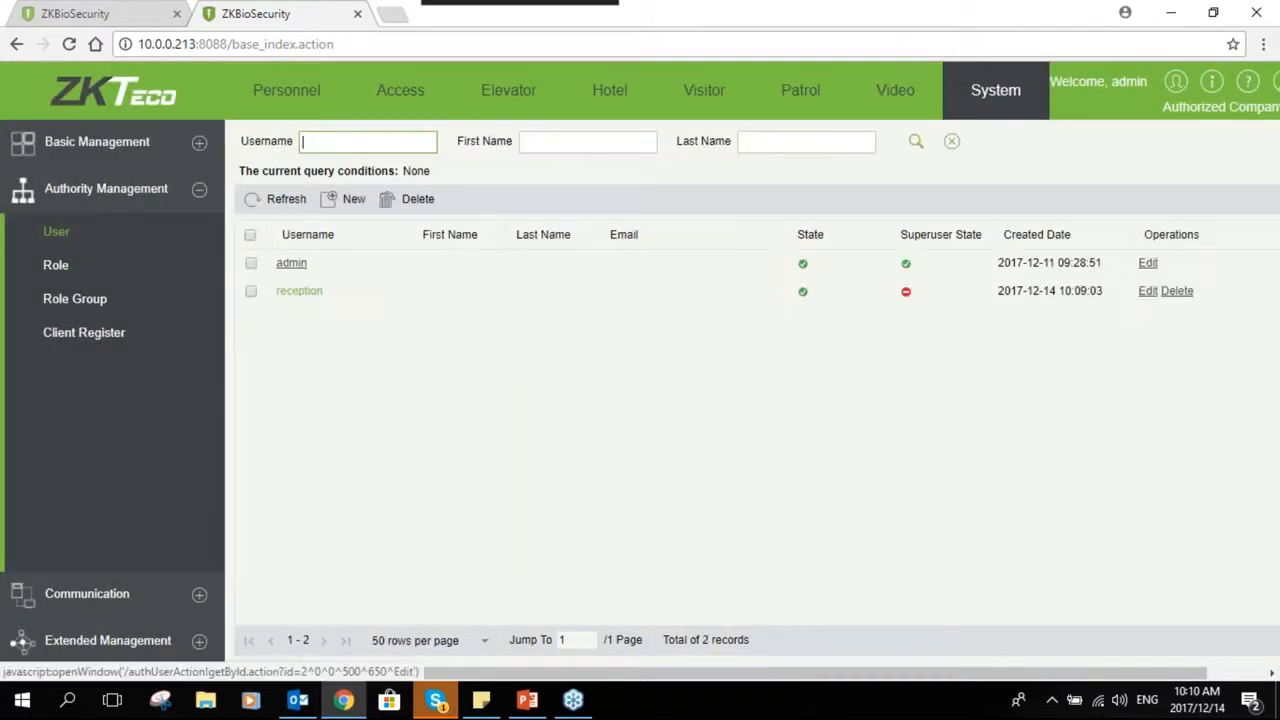
left_click(299, 291)
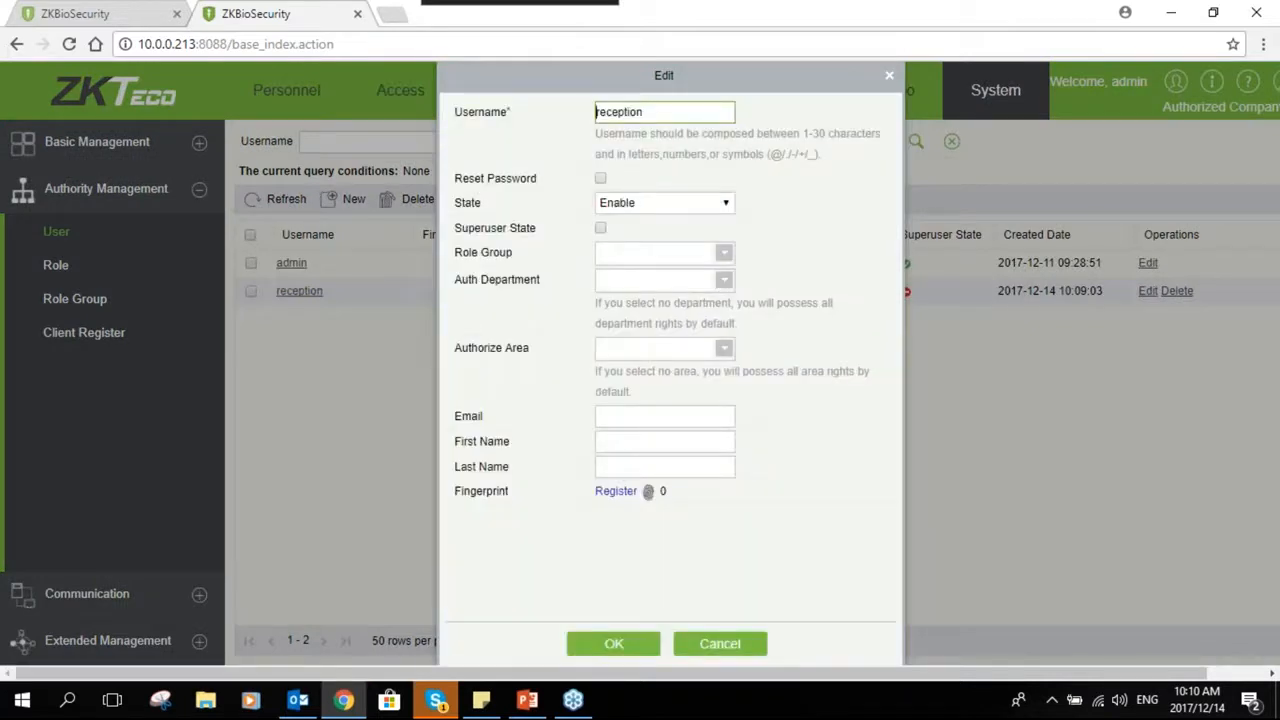
left_click(723, 256)
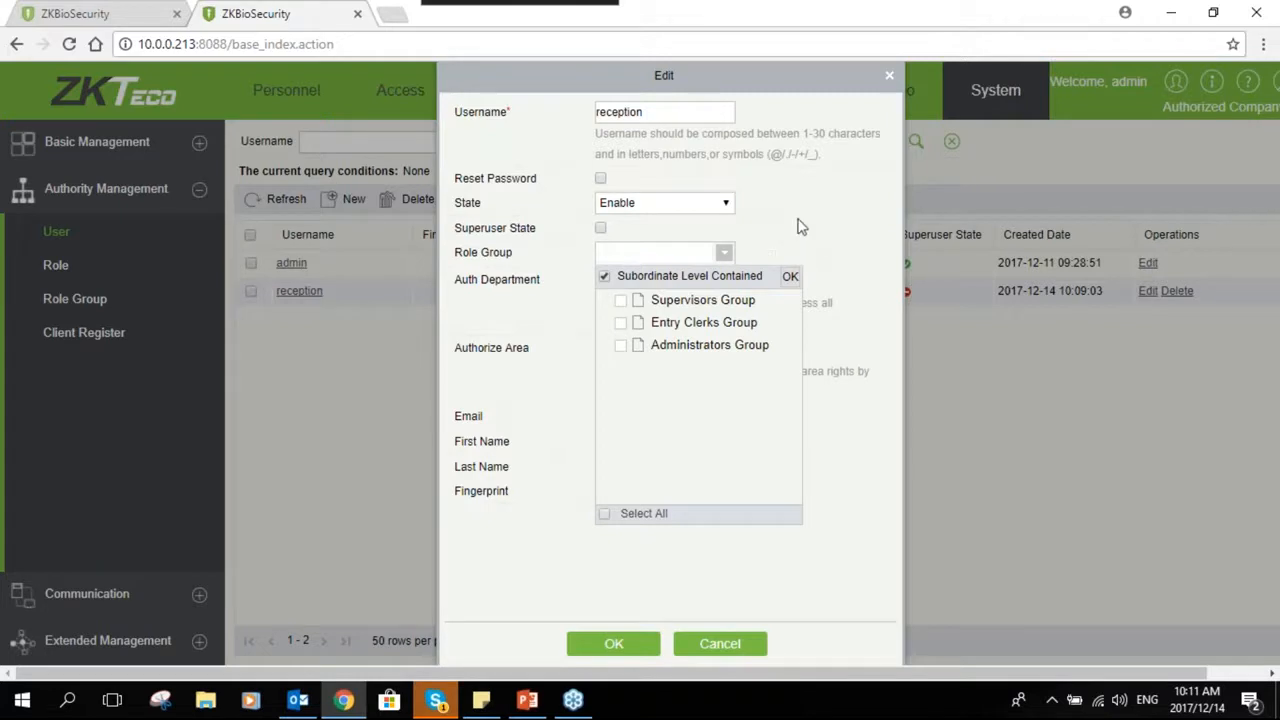
left_click(725, 230)
left_click(642, 282)
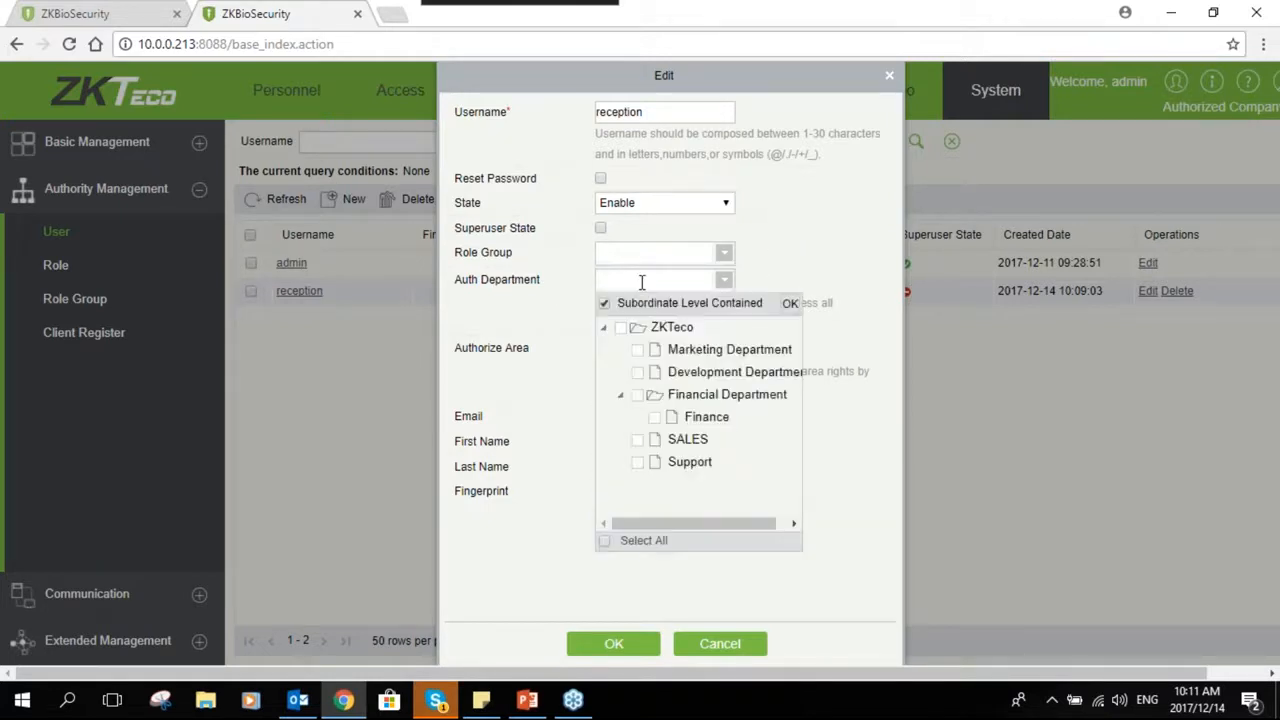
left_click(800, 266)
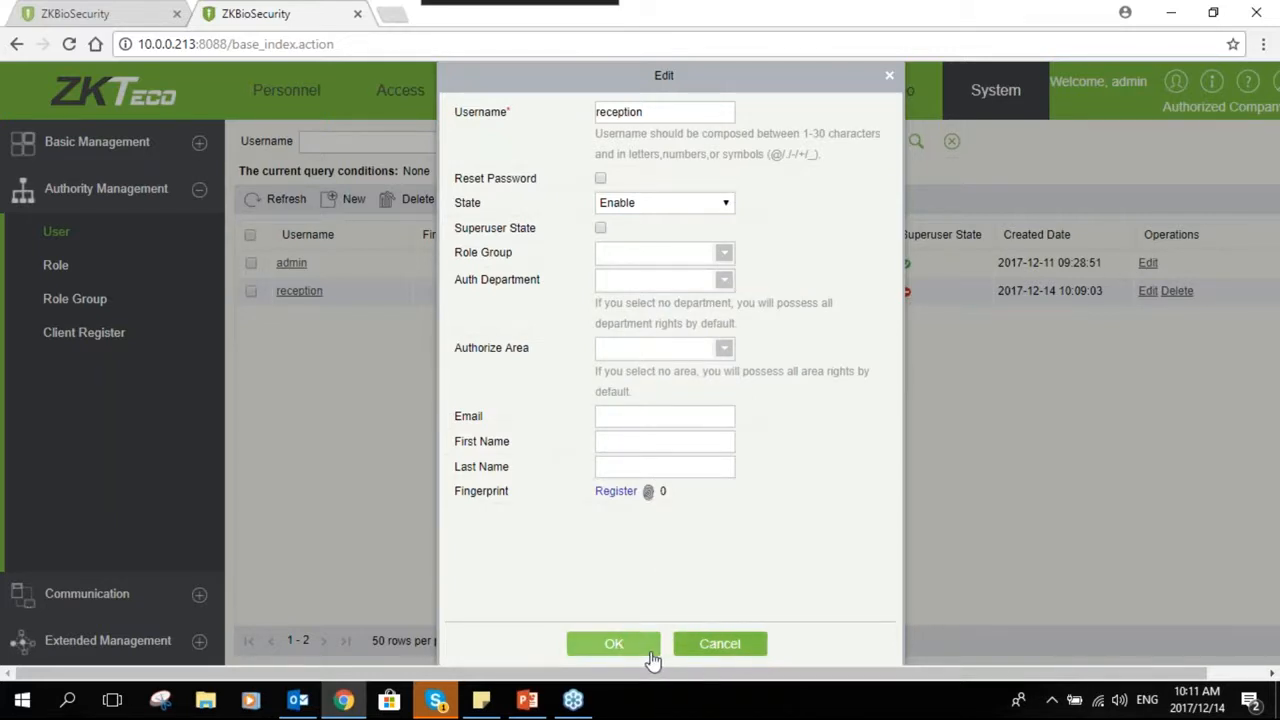
left_click(720, 644)
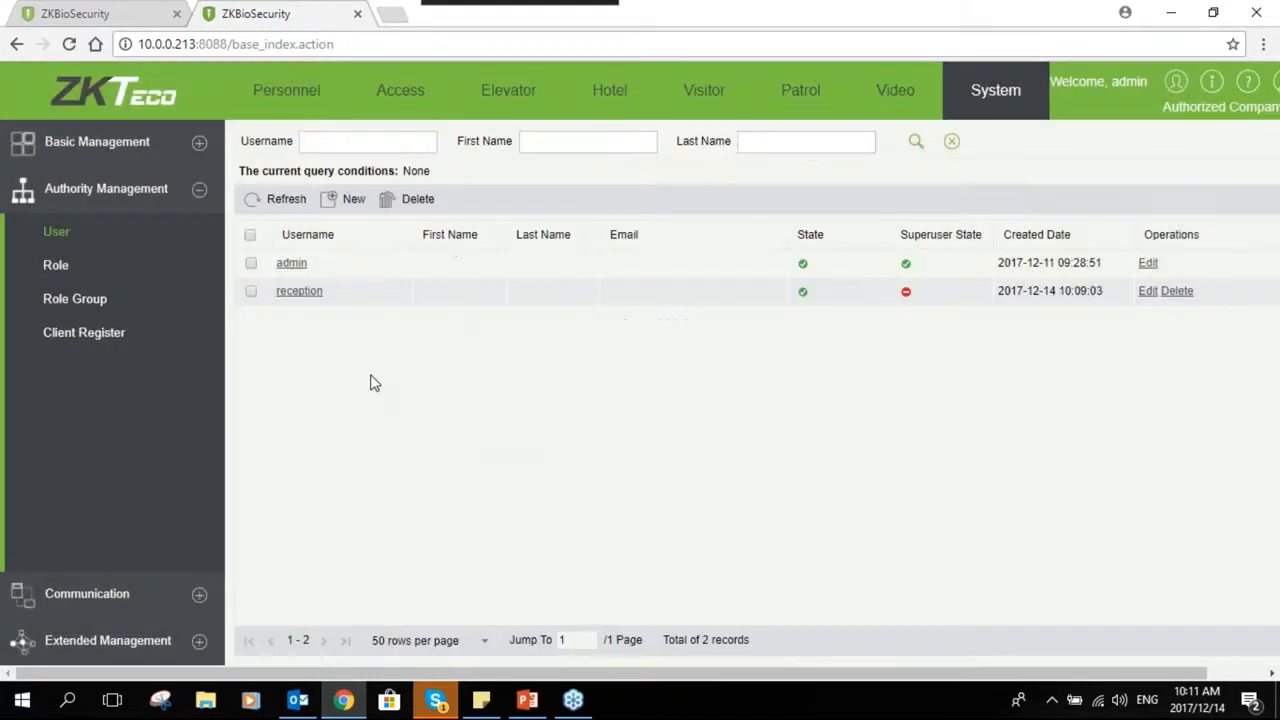
- Create a new role group named Reception and assign it the Receptionist role
left_click(63, 308)
left_click(345, 142)
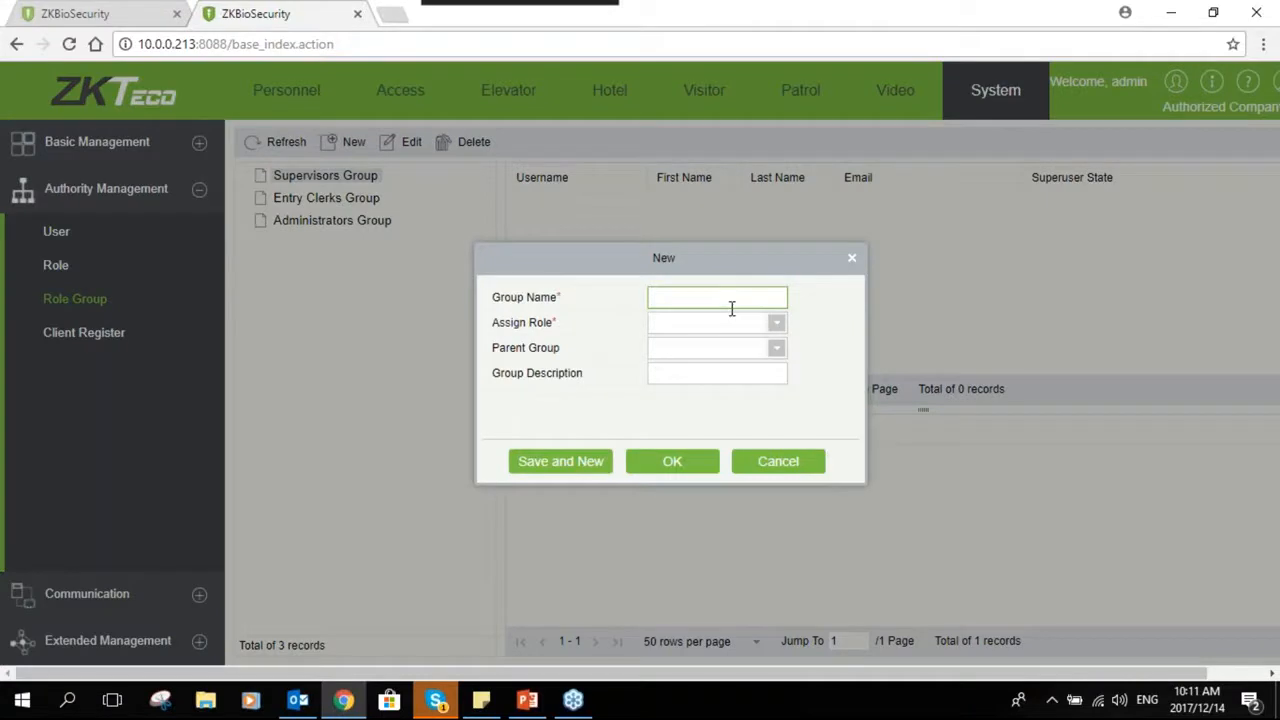
type("R")
type("ecee")
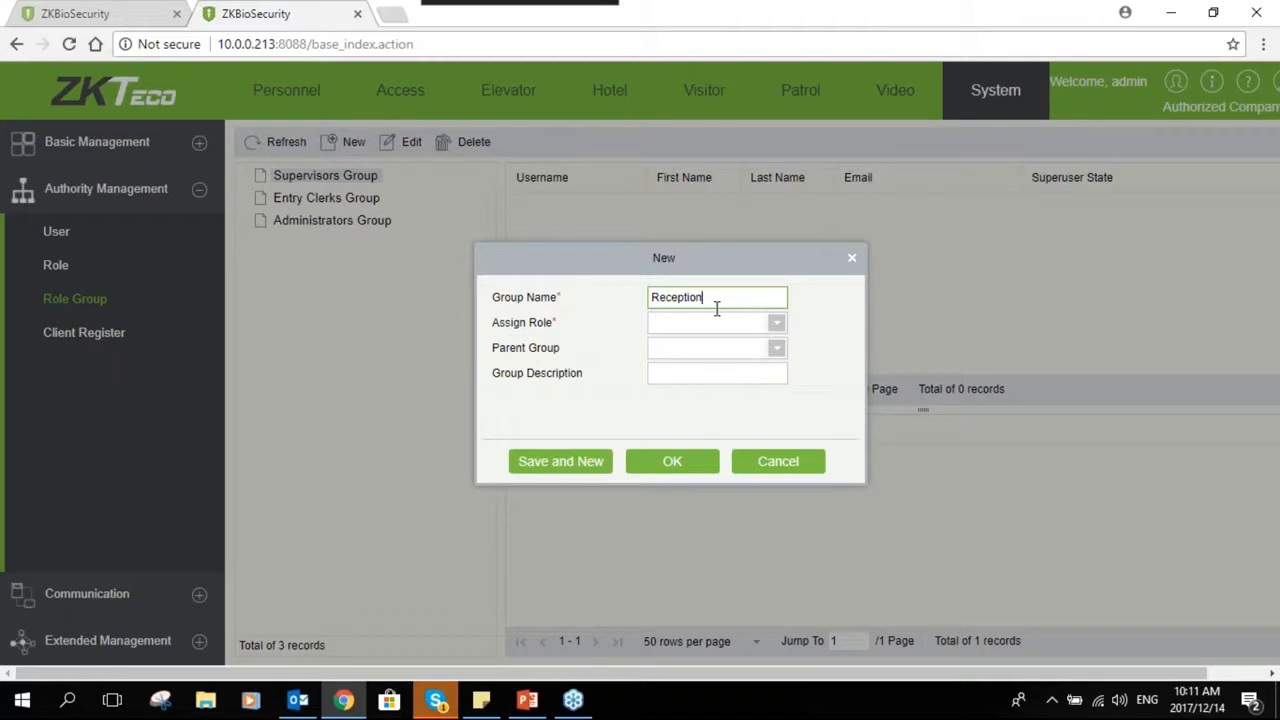
left_click(714, 322)
left_click(710, 438)
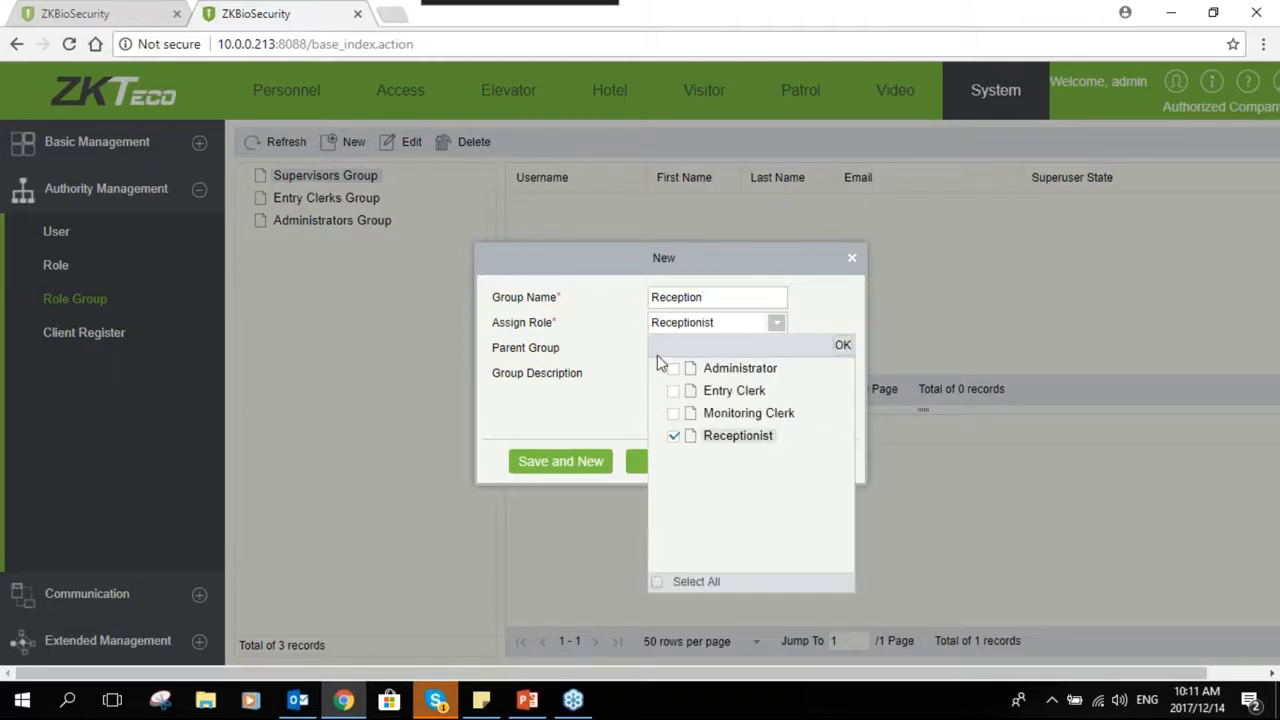
left_click(841, 345)
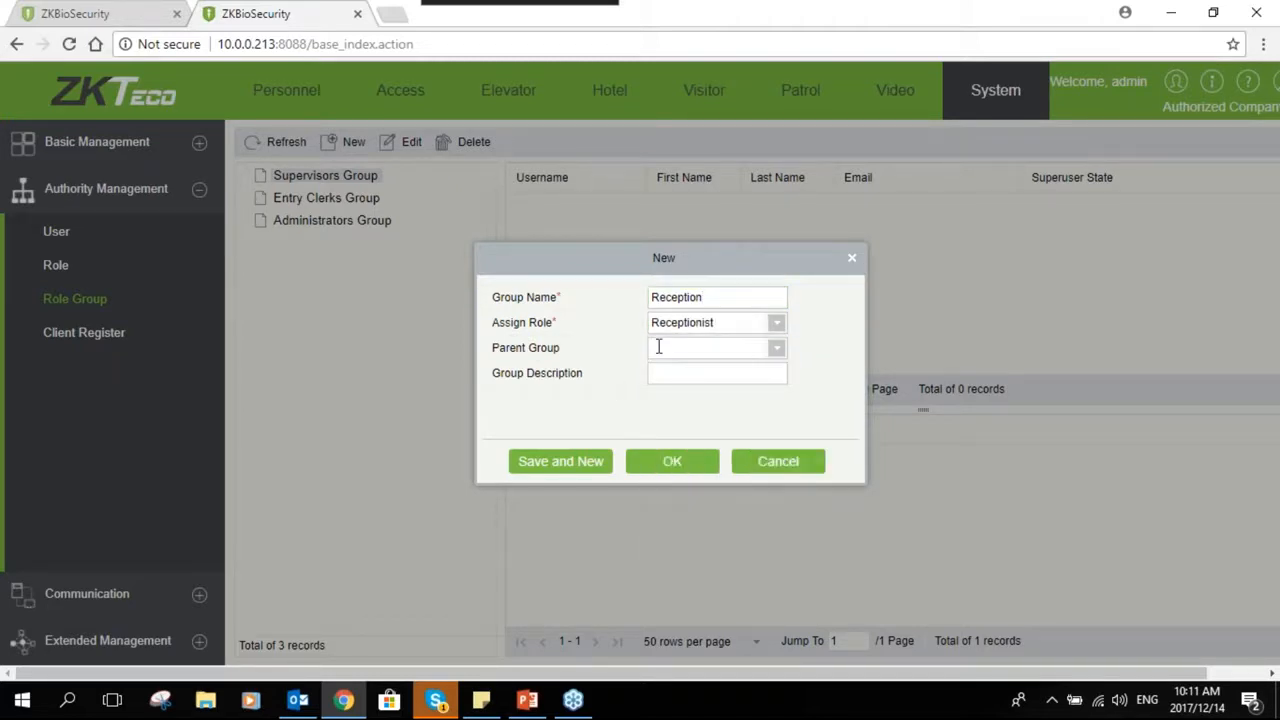
- Set the Reception group's parent group to Entry Clerks Group and save it
left_click(659, 347)
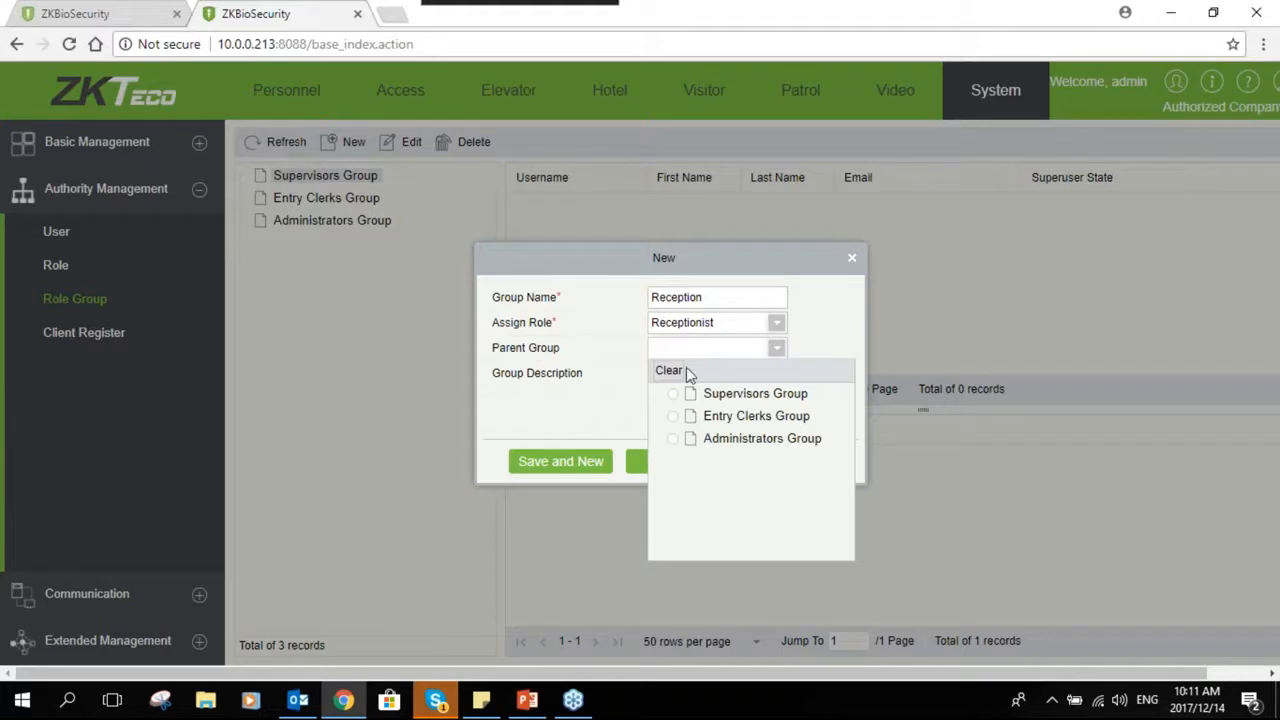
left_click(678, 418)
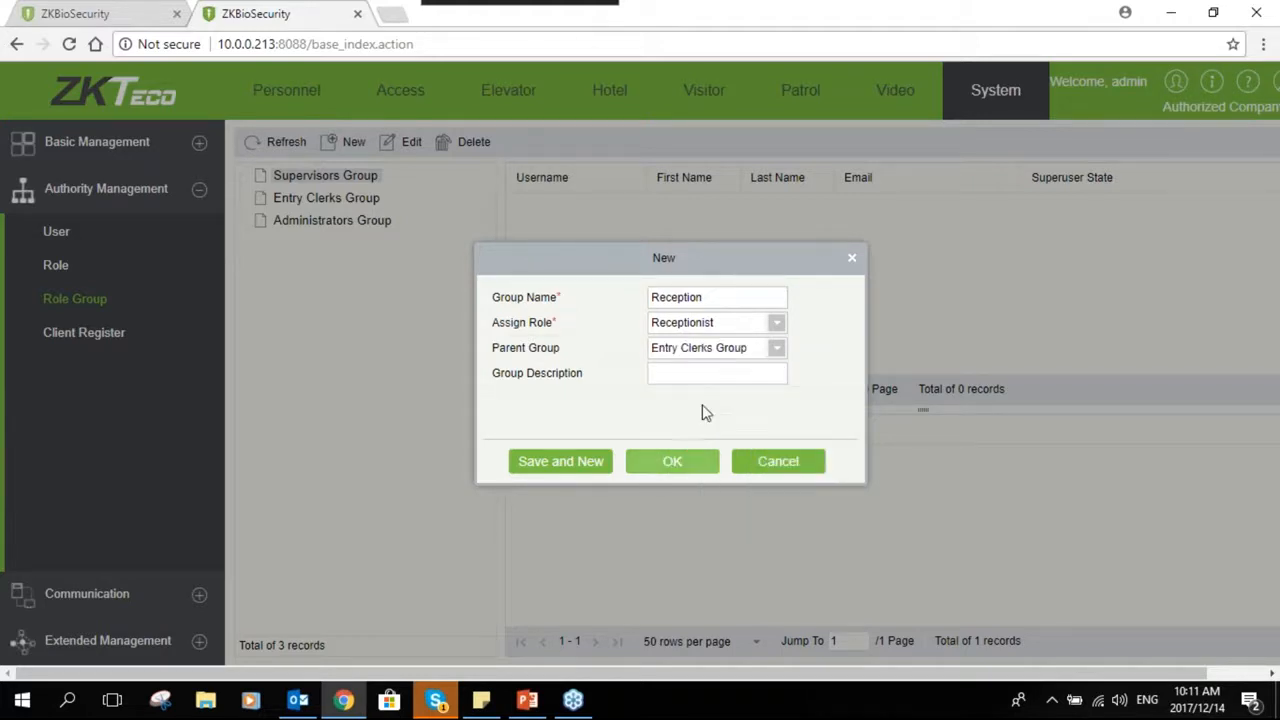
left_click(693, 372)
left_click(700, 465)
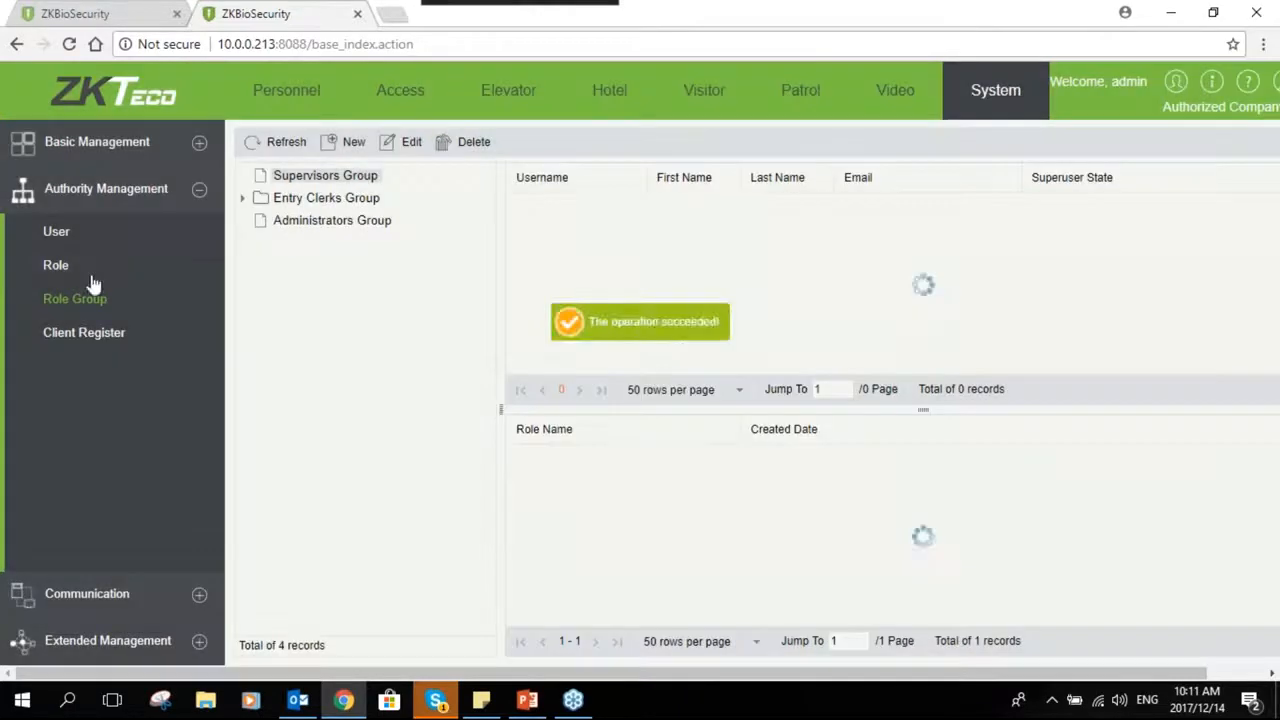
- Assign the reception user to the Entry Clerks Group role group, including its Reception subgroup
left_click(56, 231)
left_click(299, 291)
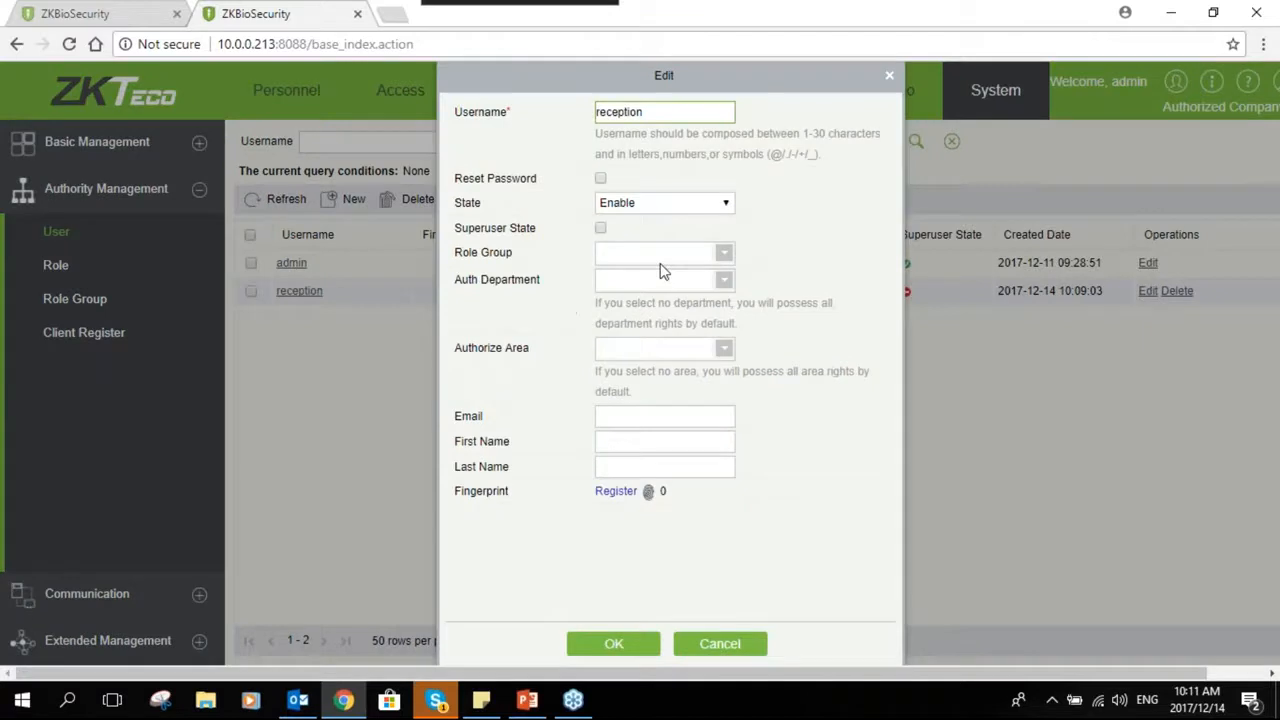
left_click(660, 253)
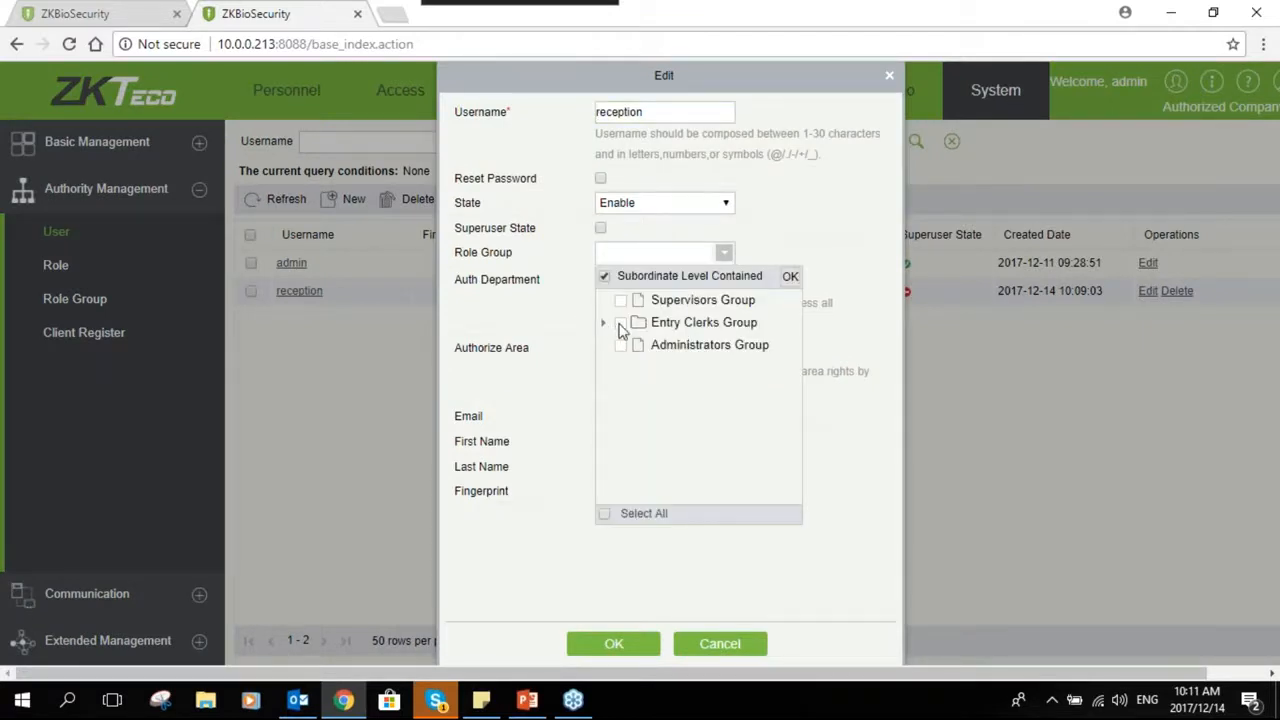
left_click(621, 325)
left_click(790, 276)
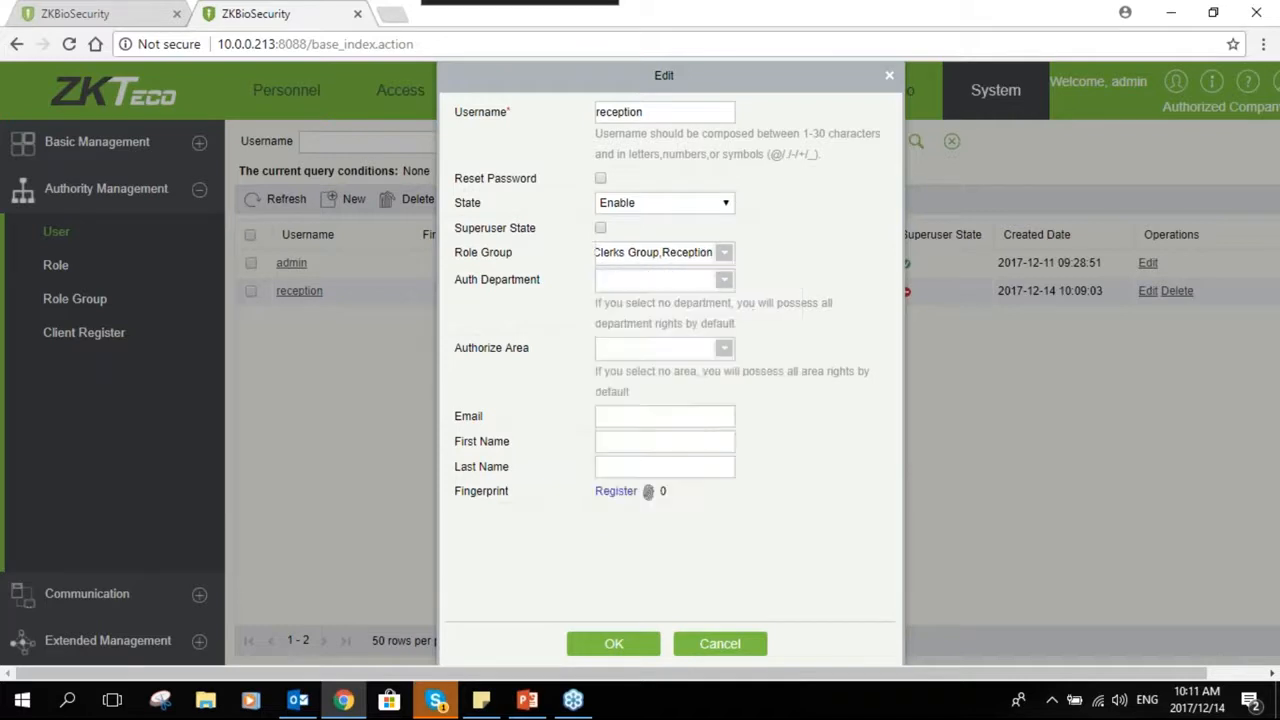
- Authorize all departments for the reception user
left_click(722, 286)
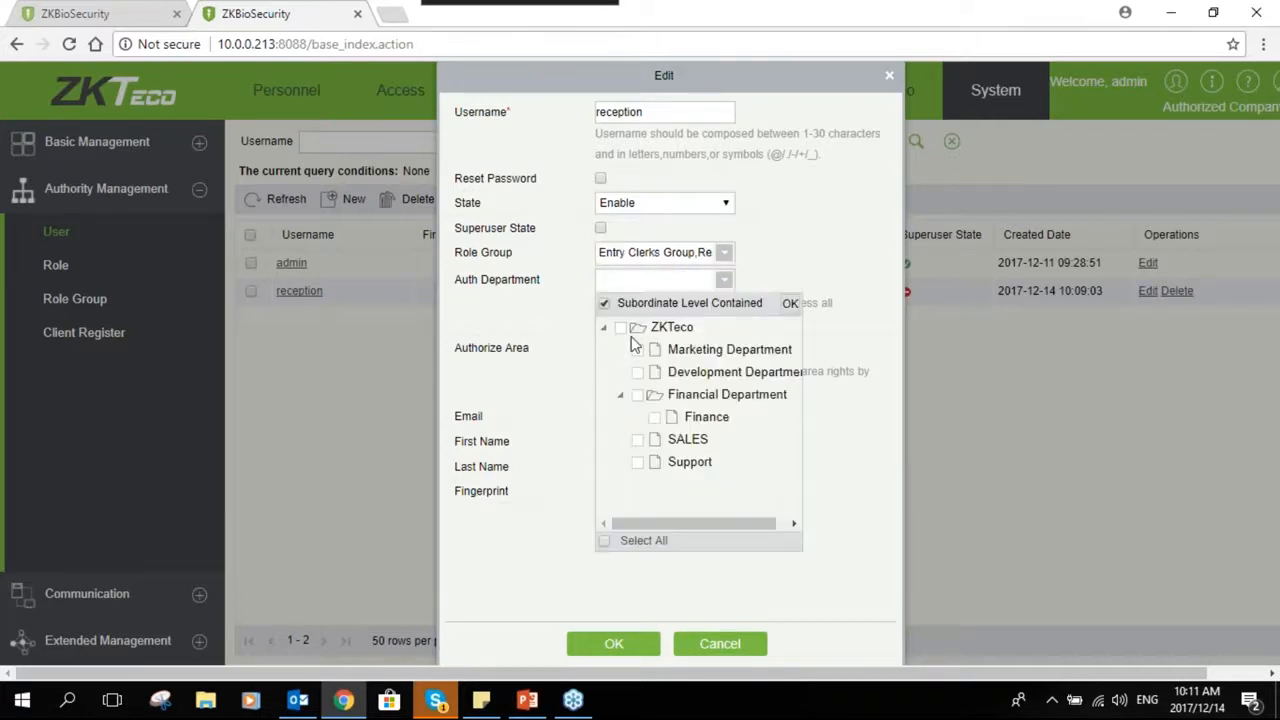
left_click(604, 541)
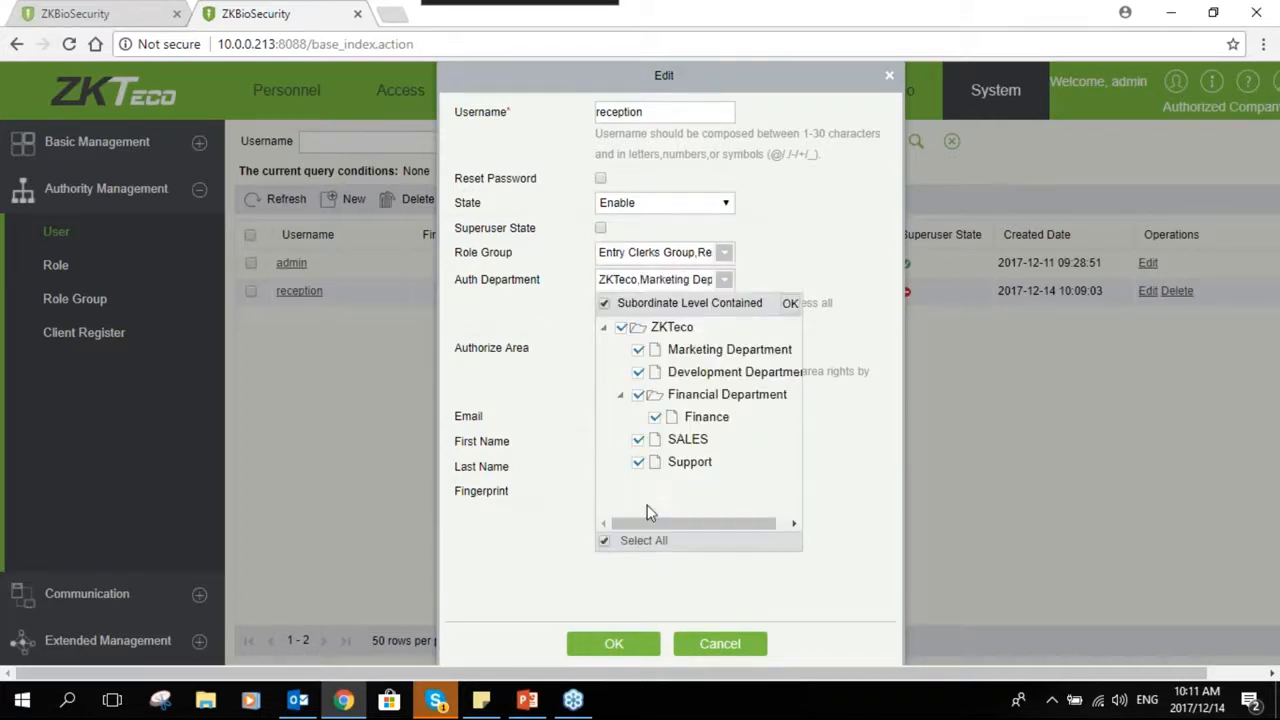
left_click(790, 304)
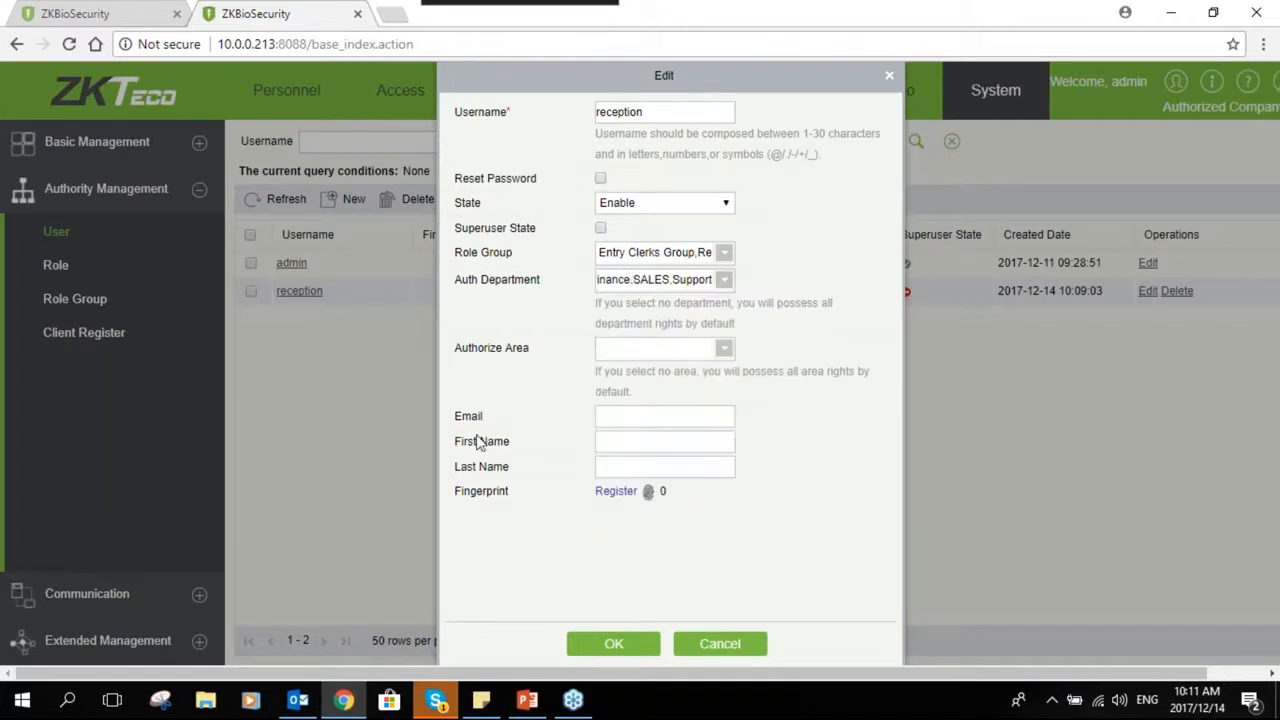
- Authorize the Area Name area including Pretoria for the reception user and save the user
left_click(724, 346)
left_click(623, 397)
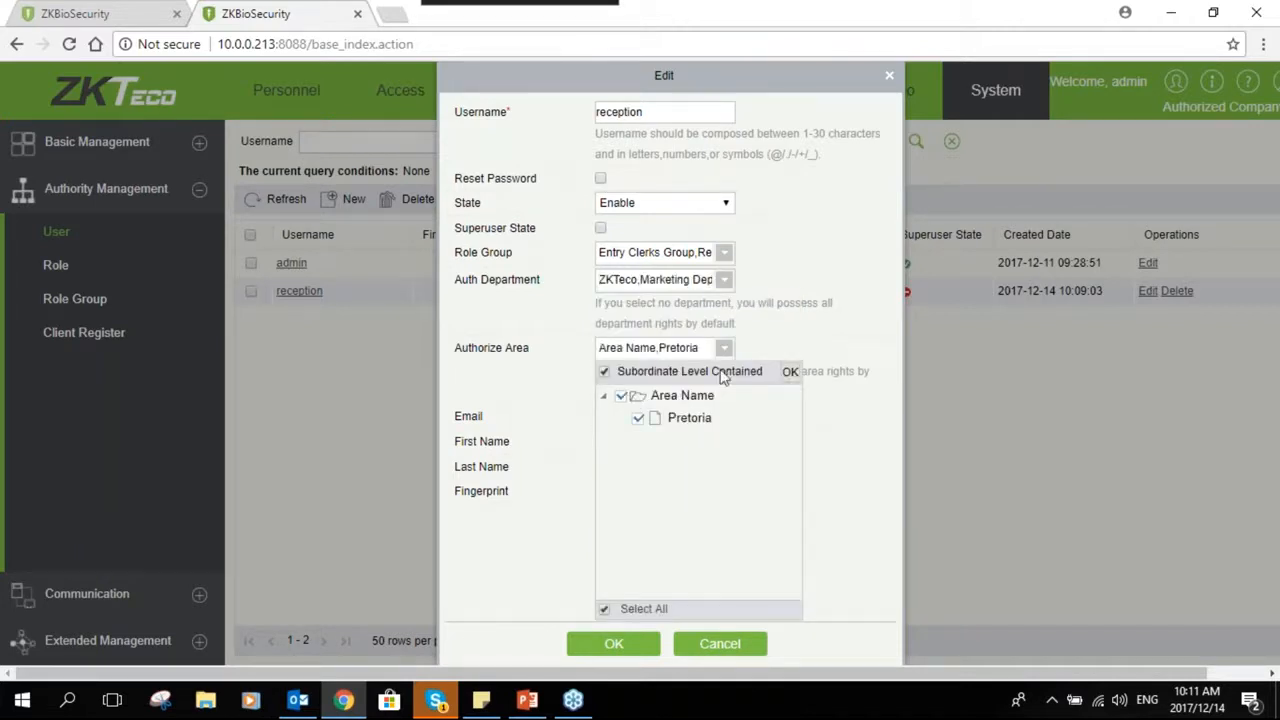
left_click(789, 371)
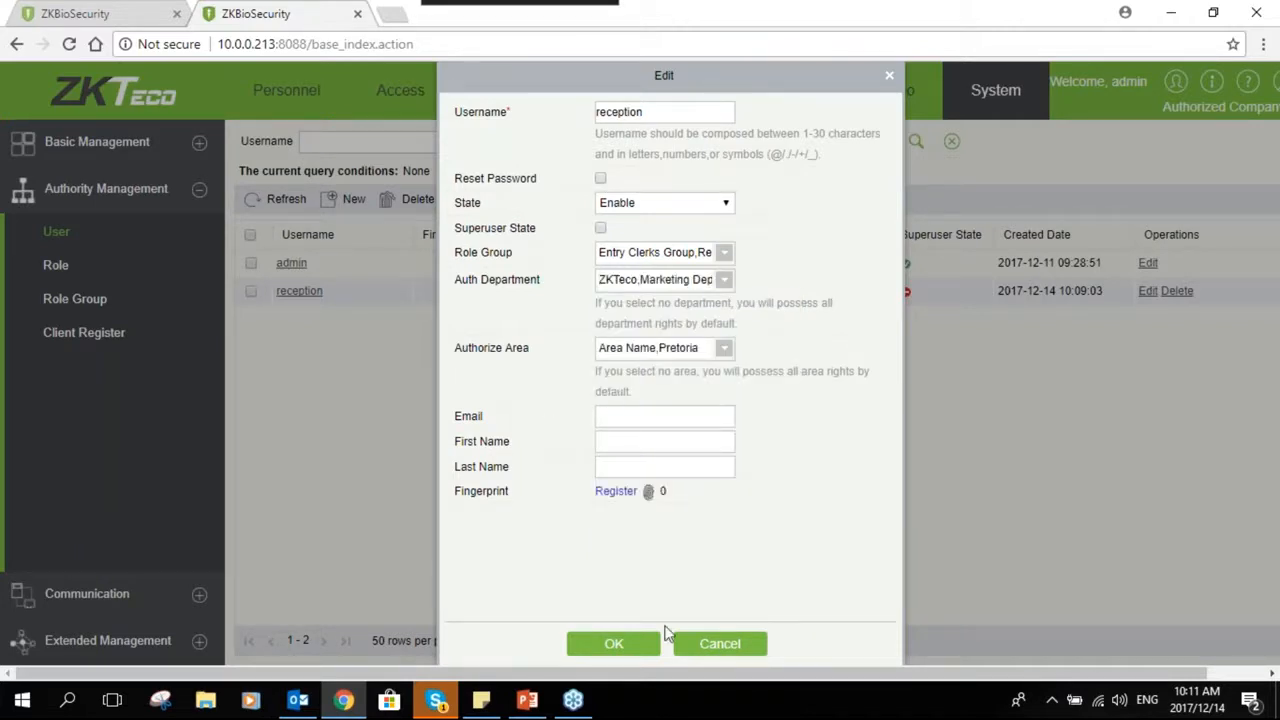
left_click(612, 646)
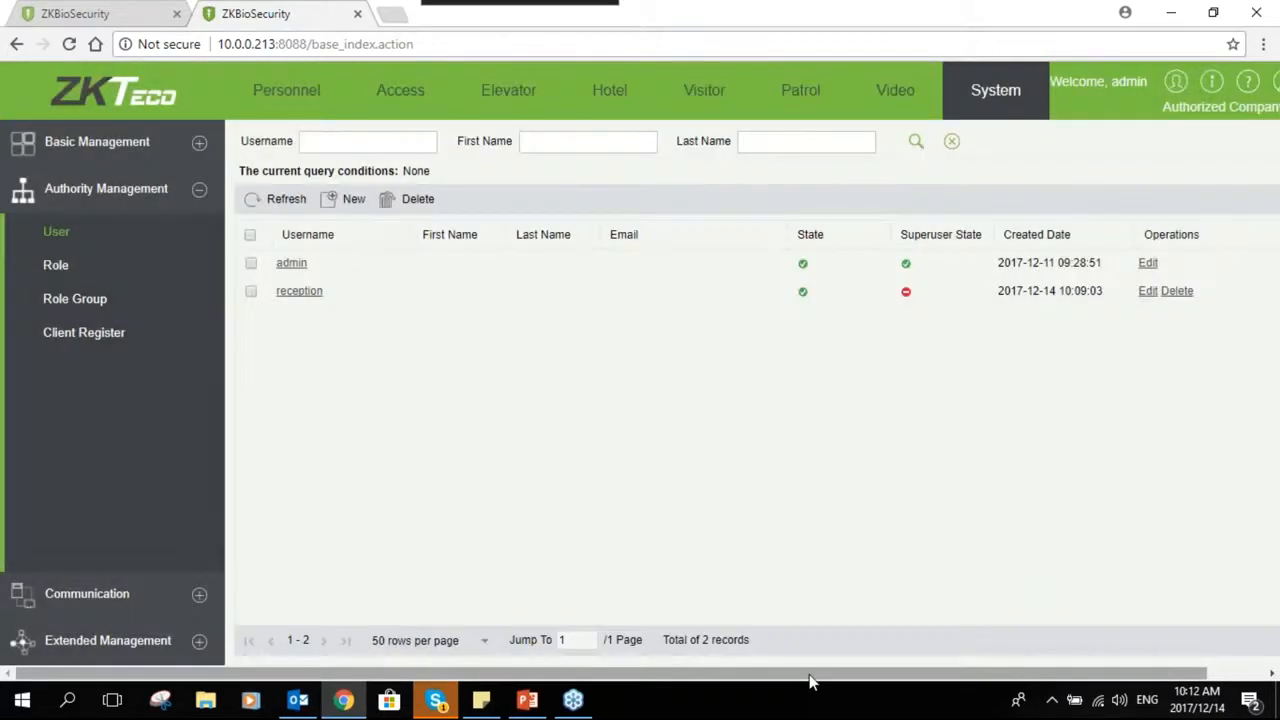
- Log out of the admin session
left_click_drag(939, 673, 1010, 673)
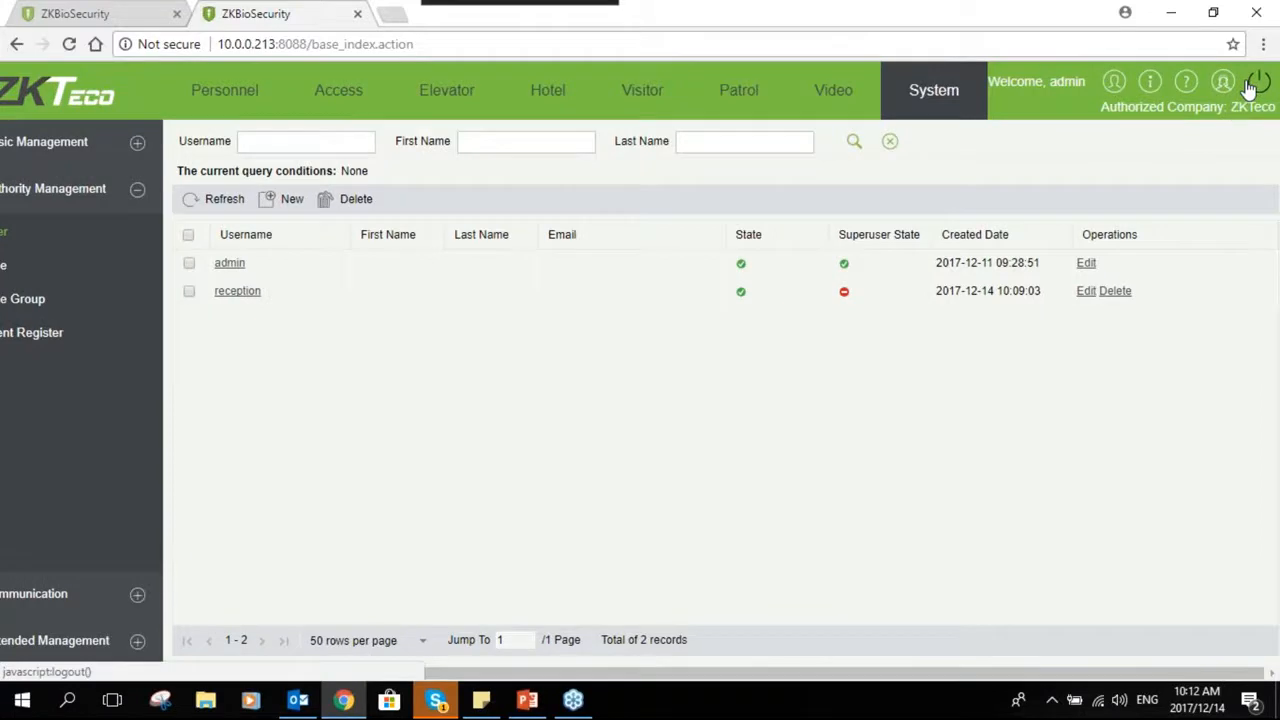
left_click(1252, 86)
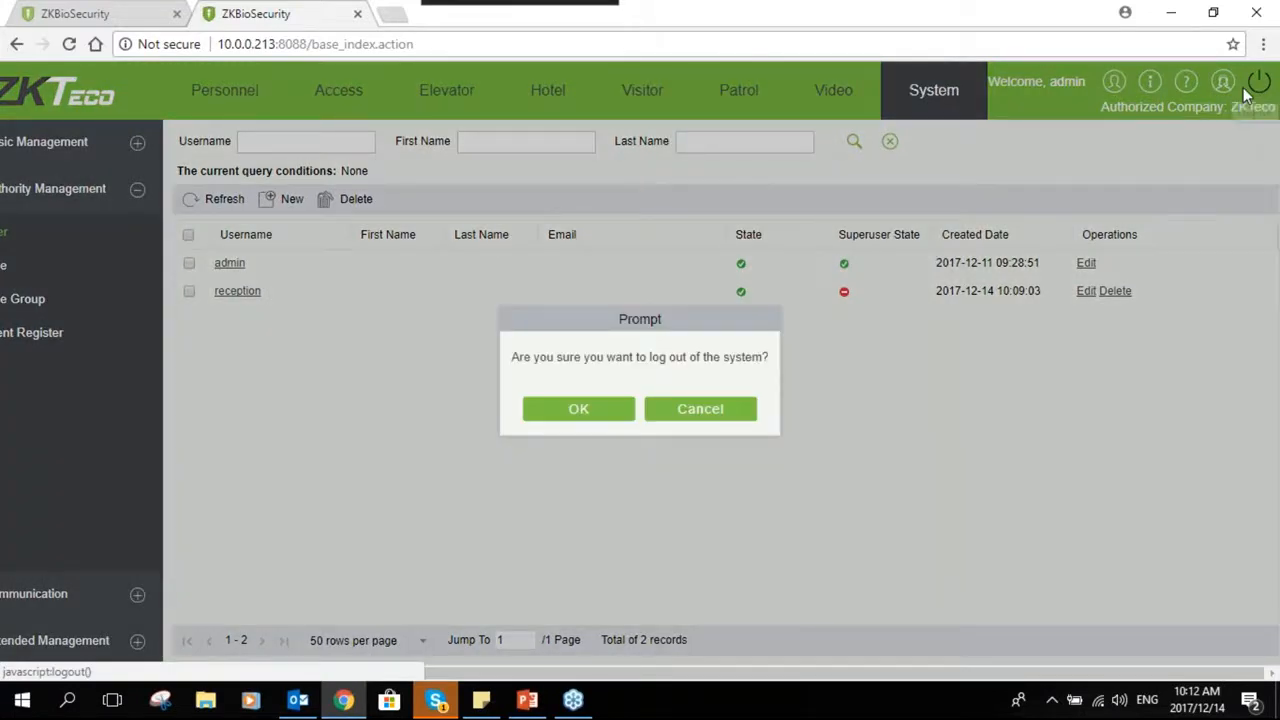
left_click(578, 408)
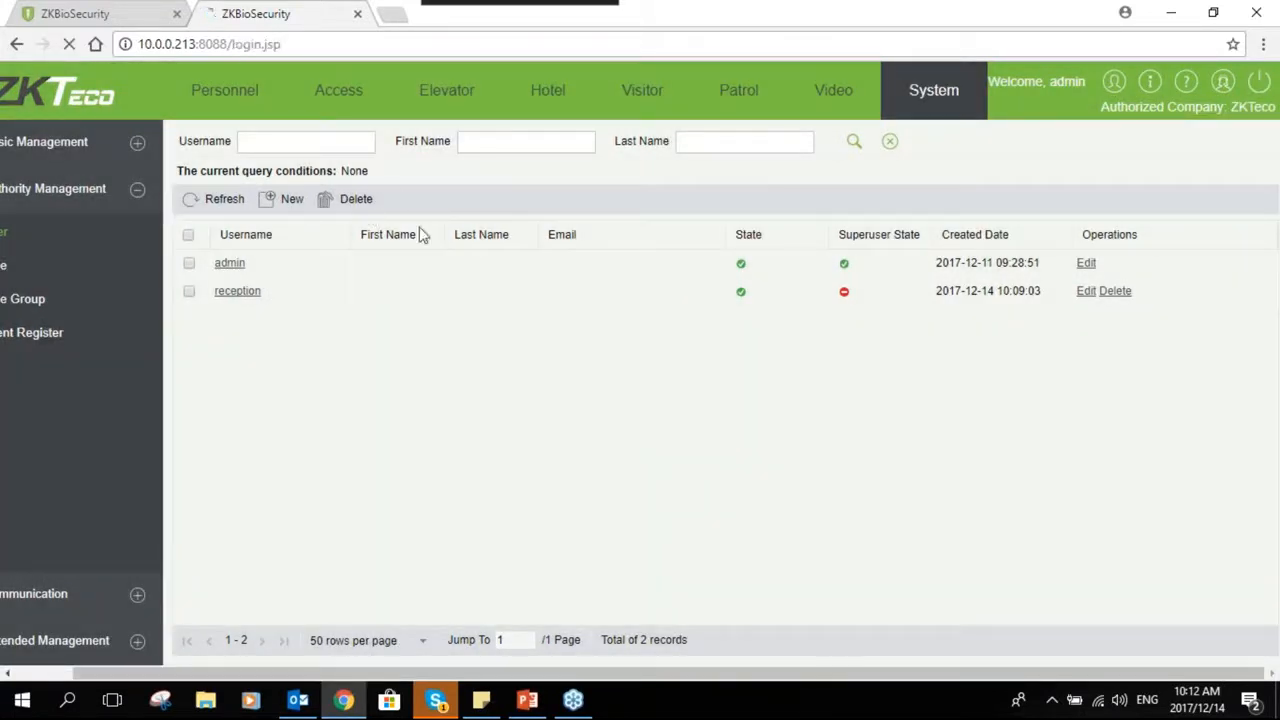
- Log in as the reception user, entering its password
type("reception")
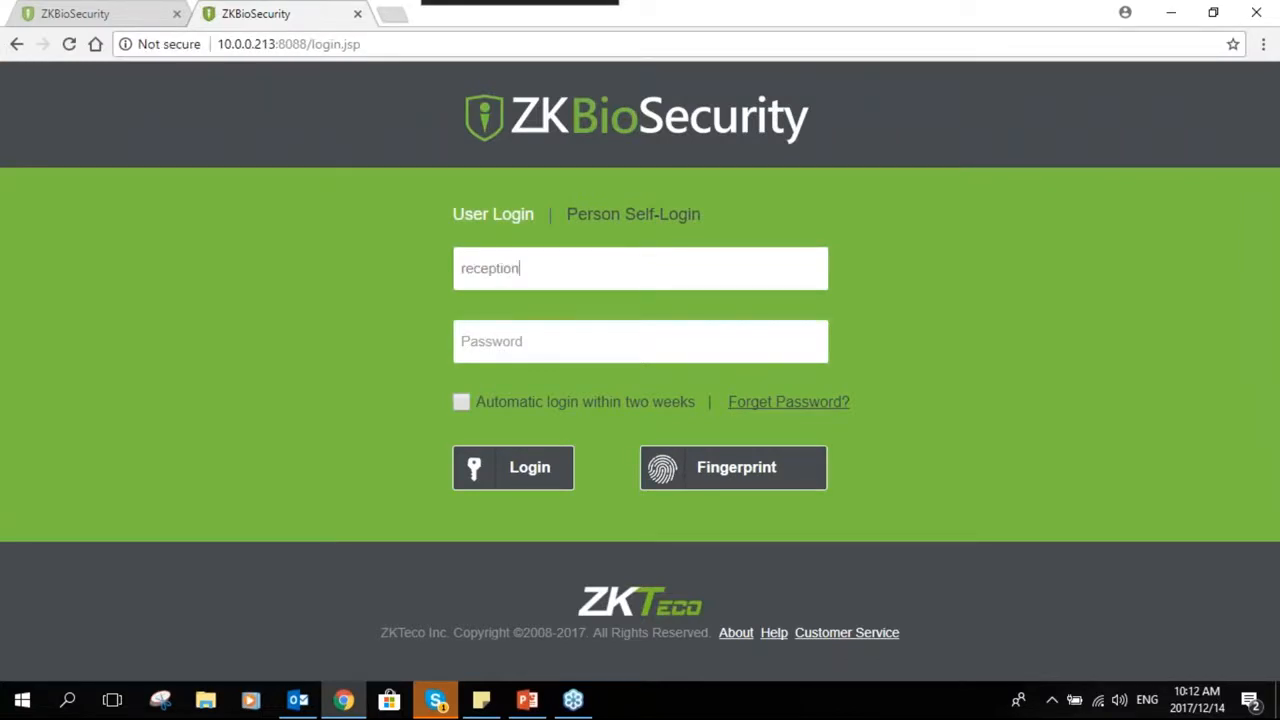
key("Tab")
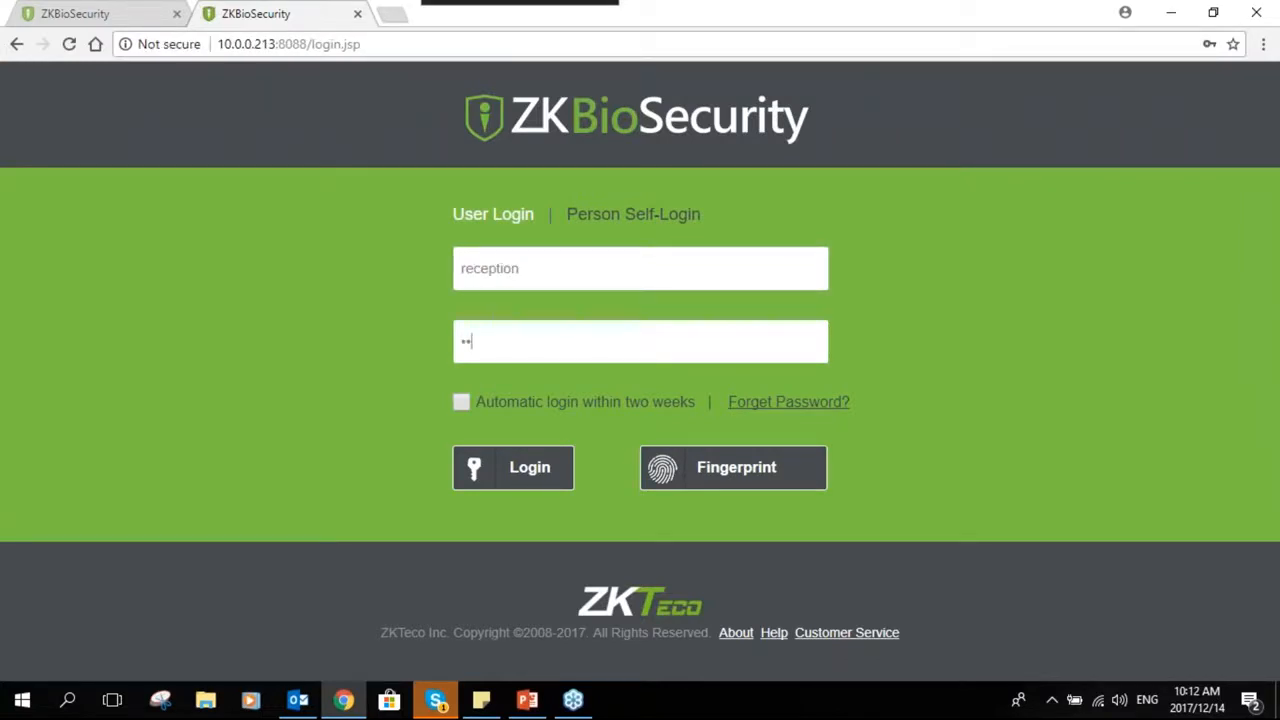
left_click(513, 467)
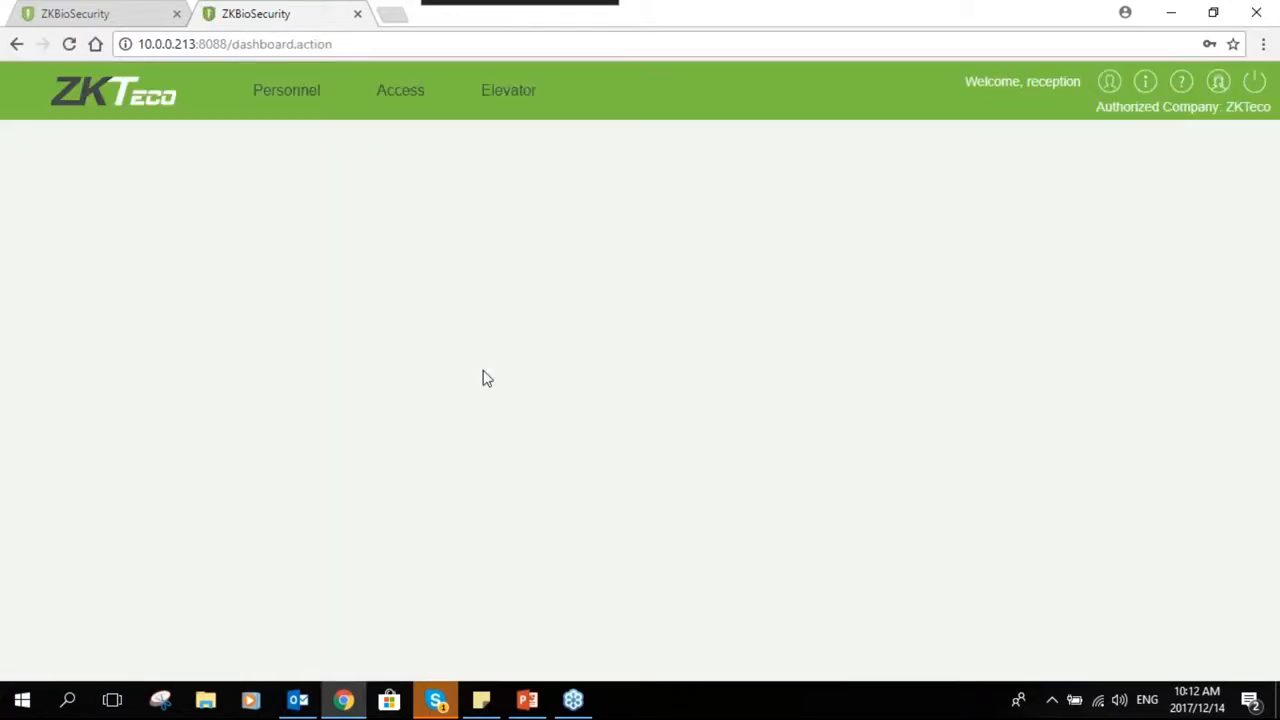
- Browse the Personnel and Access modules available to the reception user, including devices and monitoring pages
left_click(289, 108)
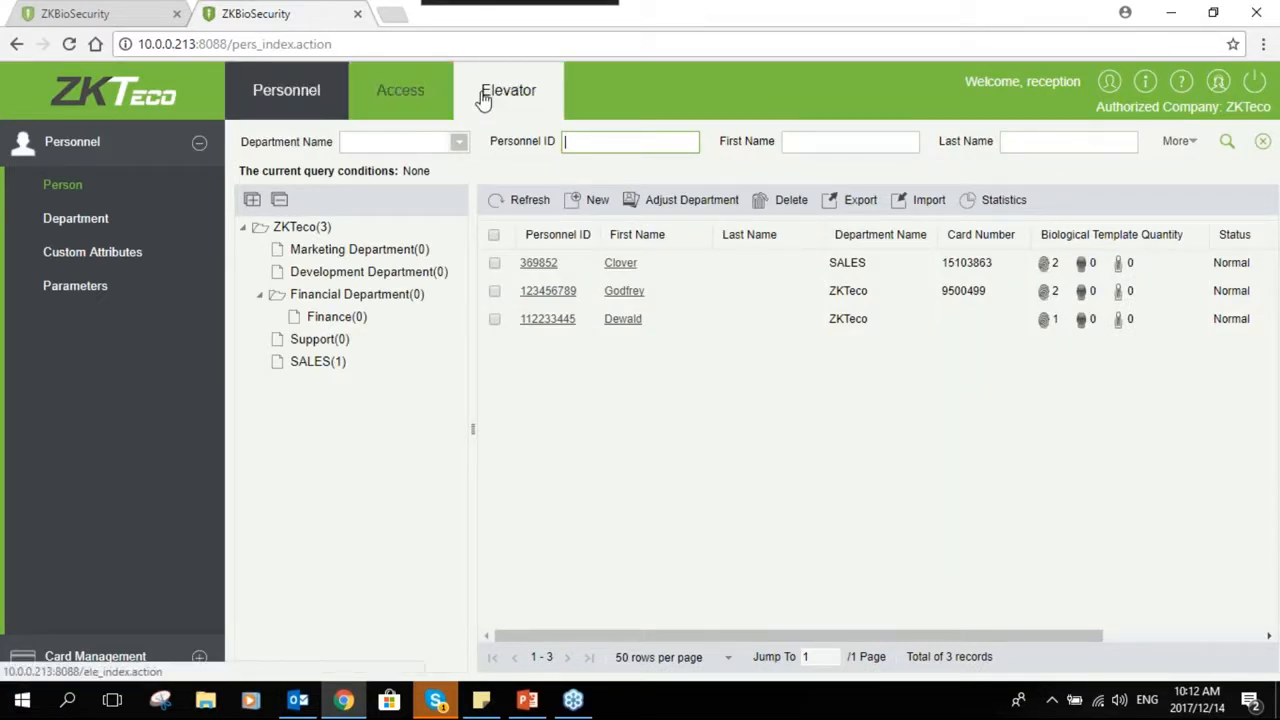
left_click(393, 92)
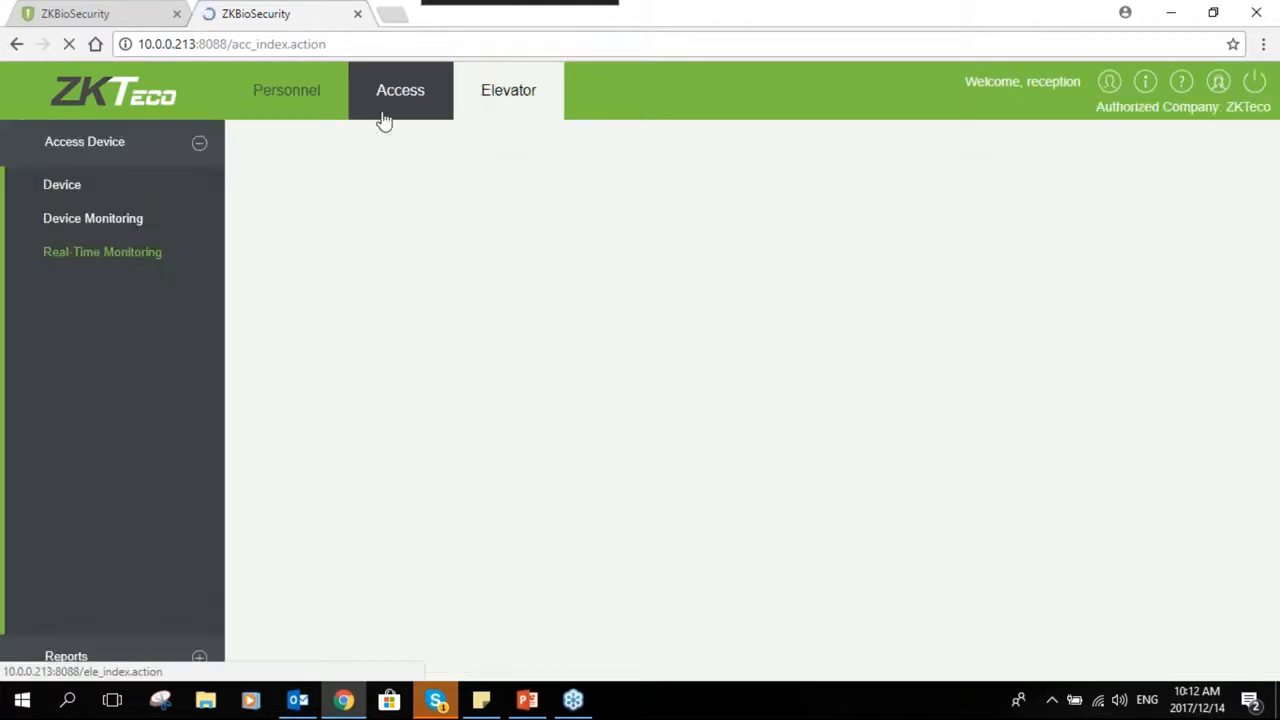
left_click(69, 192)
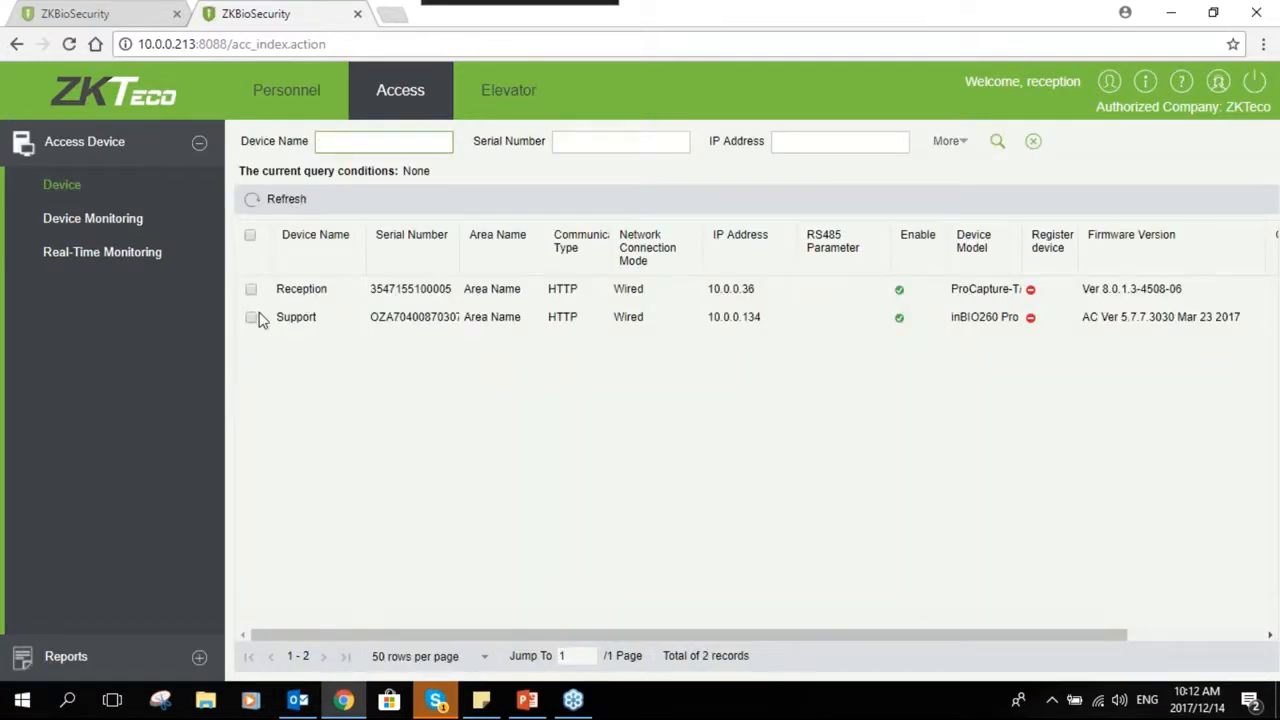
left_click(110, 220)
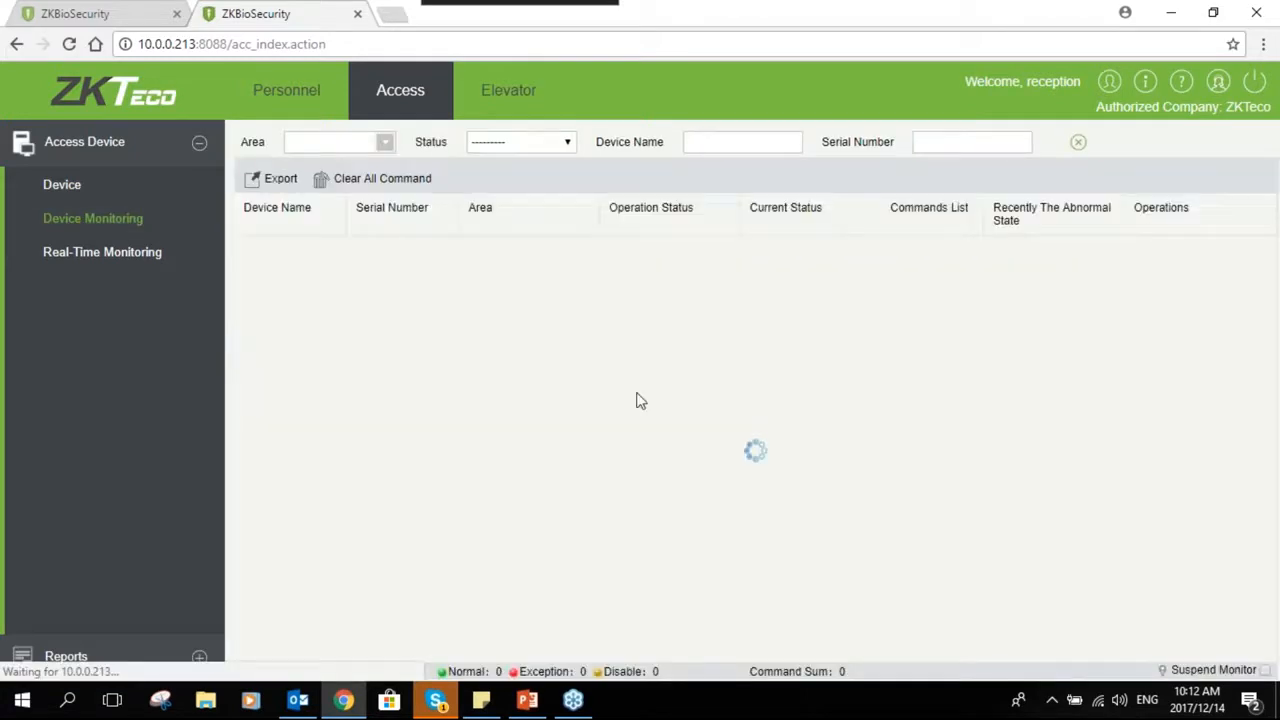
left_click(161, 263)
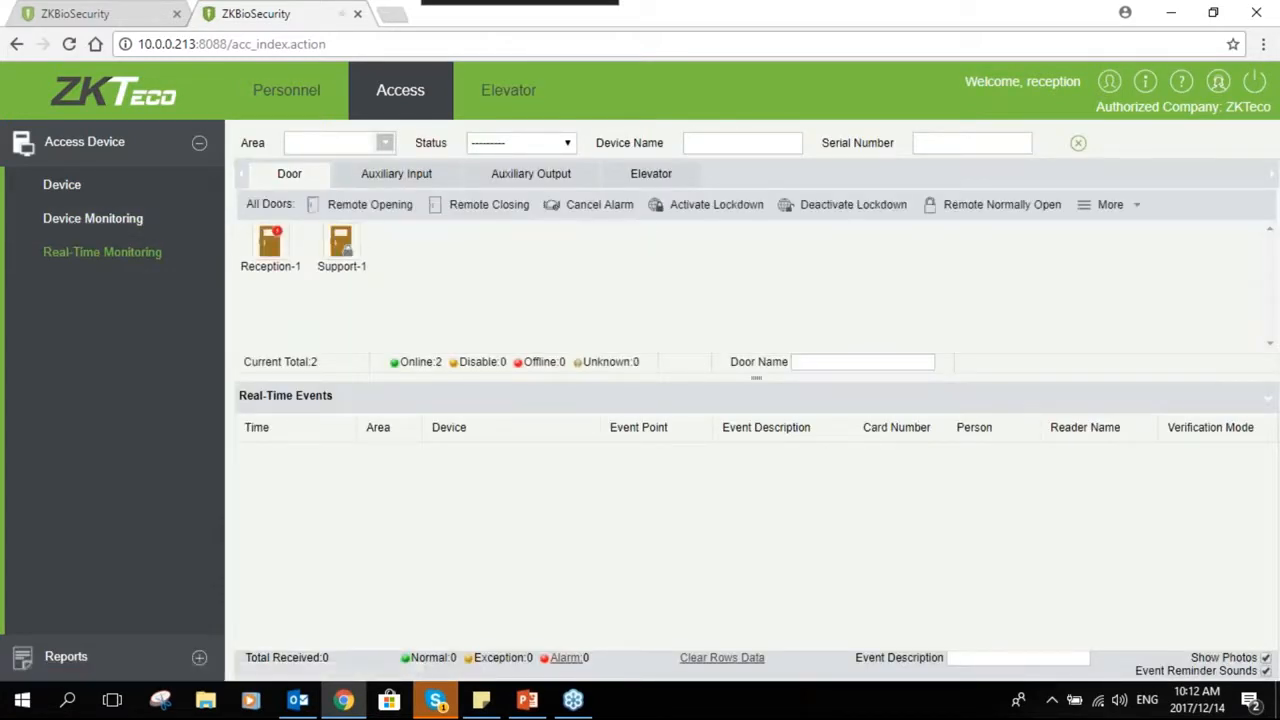
- Turn off event reminder sounds in Real-Time Monitoring and log out of the reception session
left_click(1264, 671)
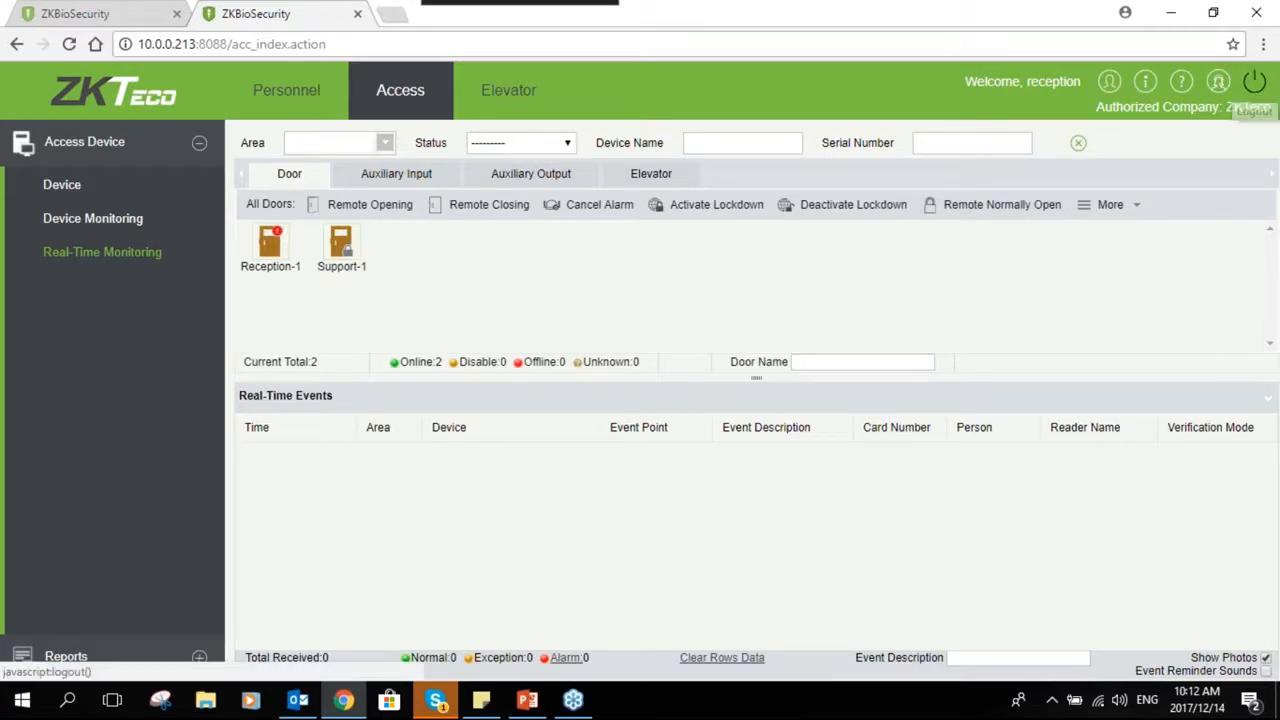
left_click(1254, 82)
left_click(580, 409)
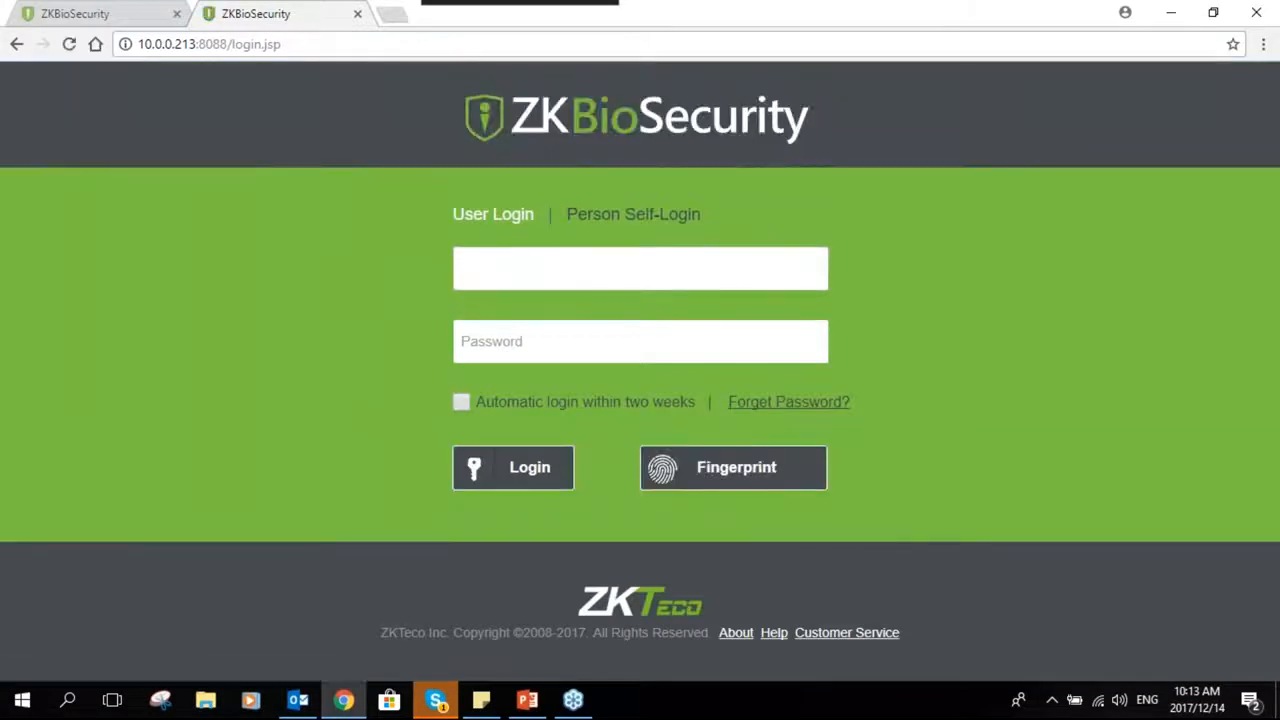
- Log back in as admin, entering the admin password
type("admin")
key("Tab")
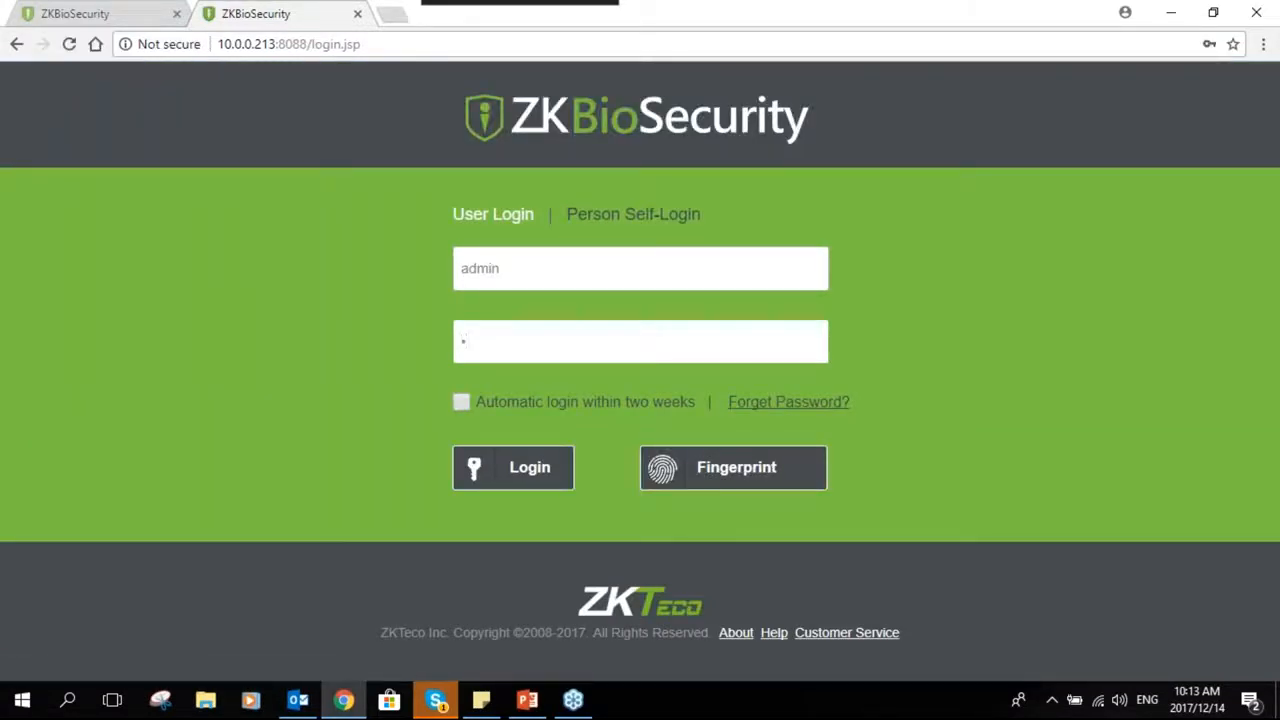
type("ad")
key("Return")
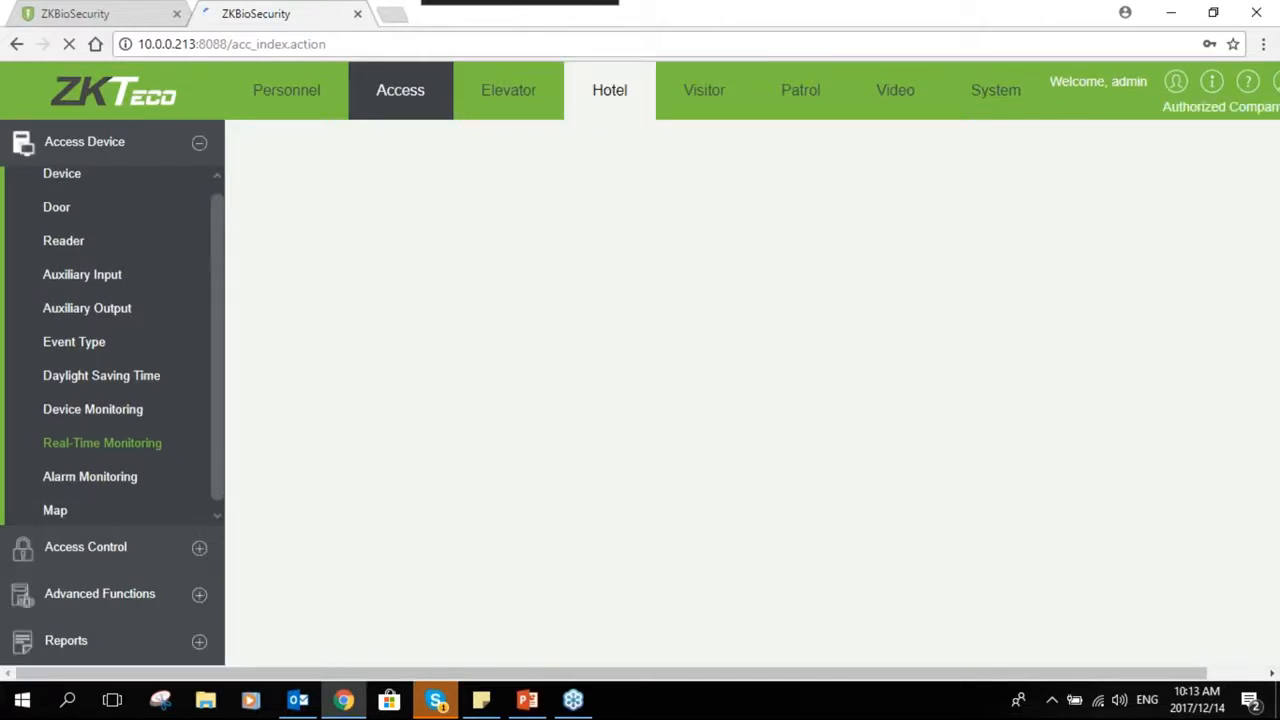
- Create a new APP Client registration under Client Register in the admin tab
left_click(90, 14)
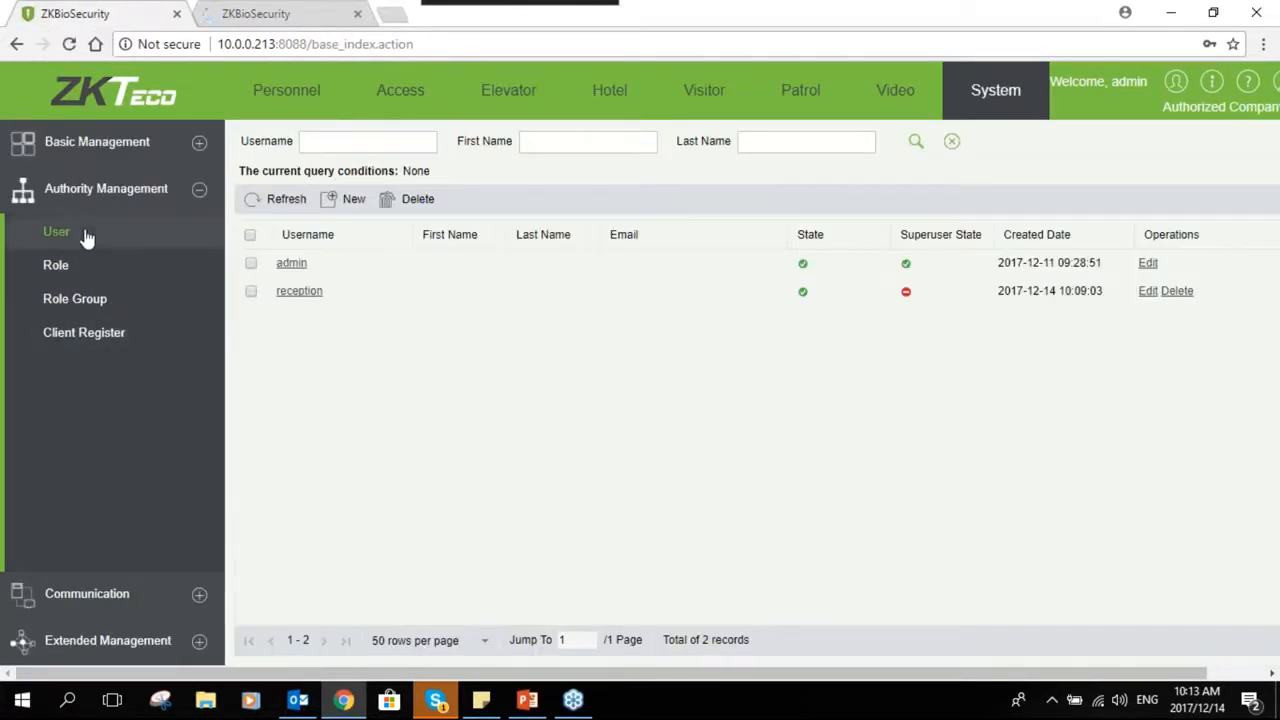
left_click(106, 334)
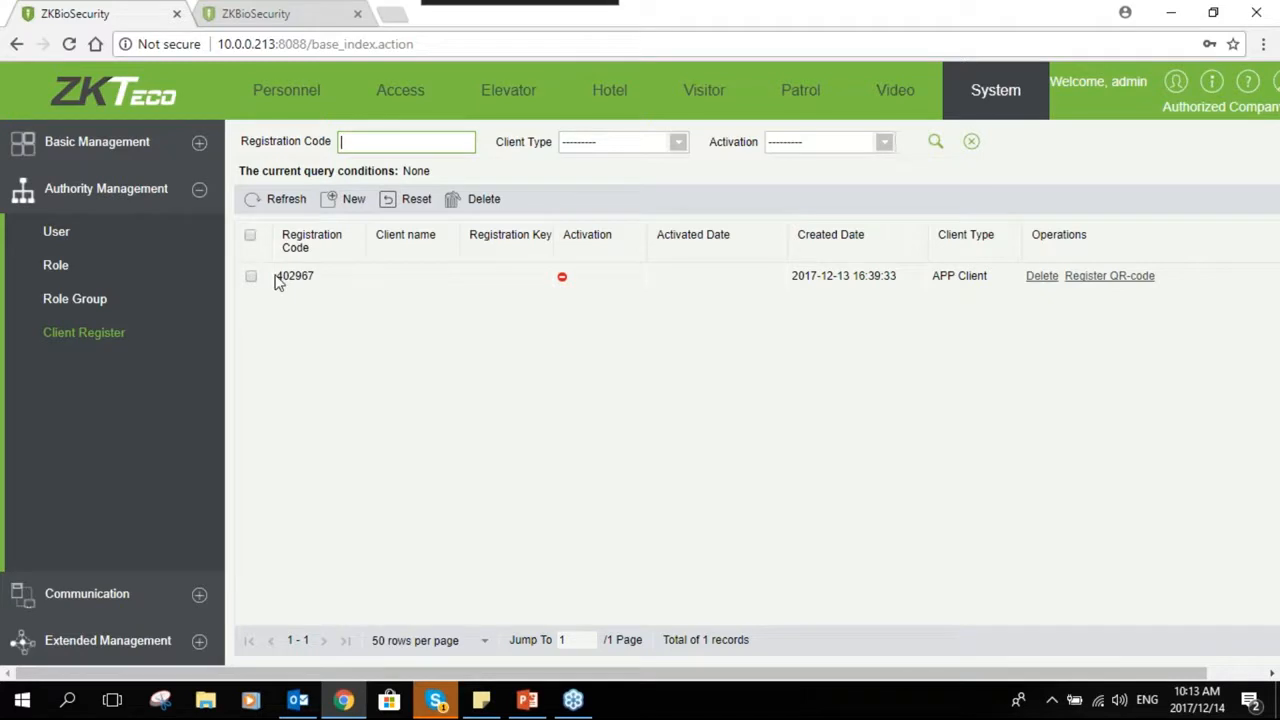
left_click(350, 199)
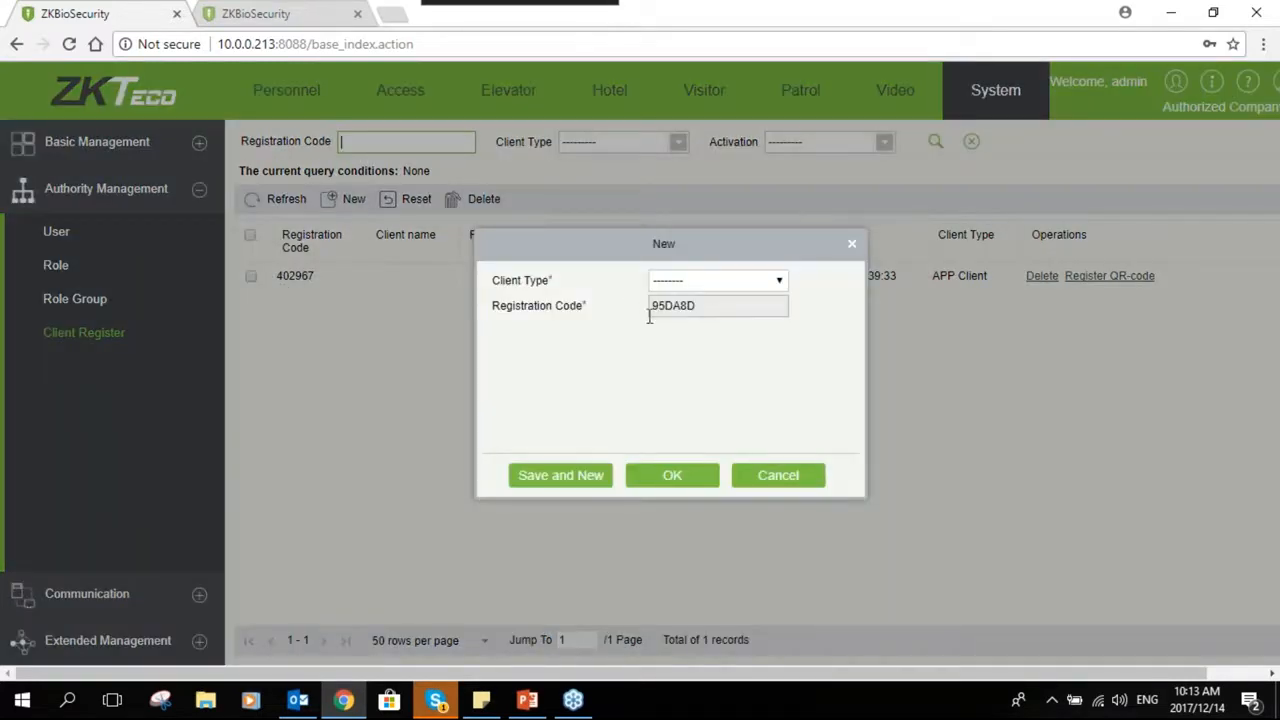
left_click(758, 287)
left_click(707, 315)
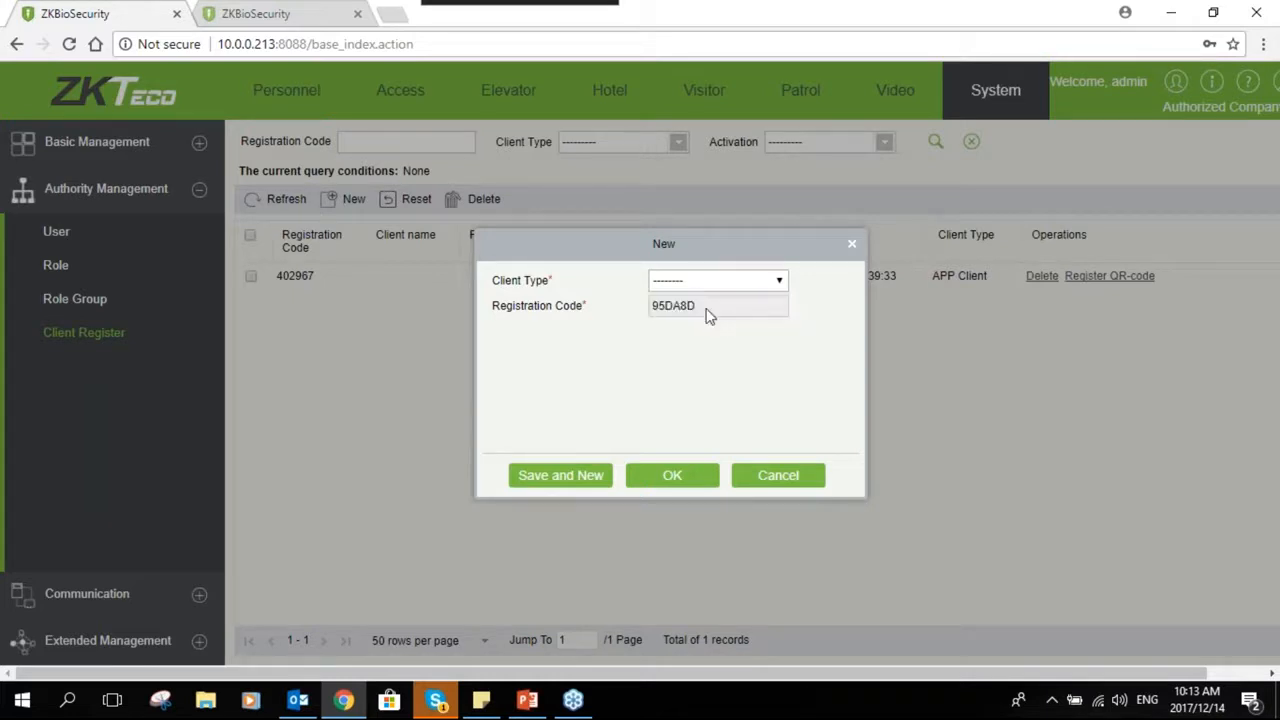
left_click(668, 477)
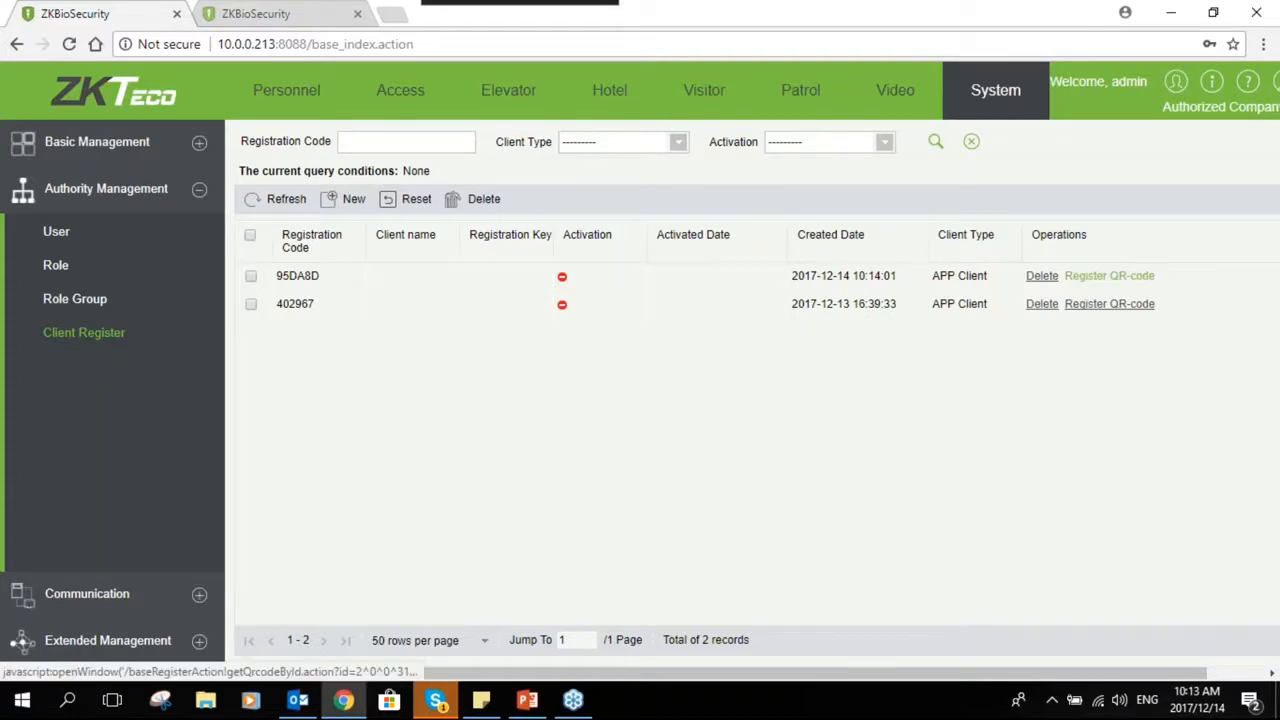
- Open the registration QR code for the new client and close it
left_click(1118, 276)
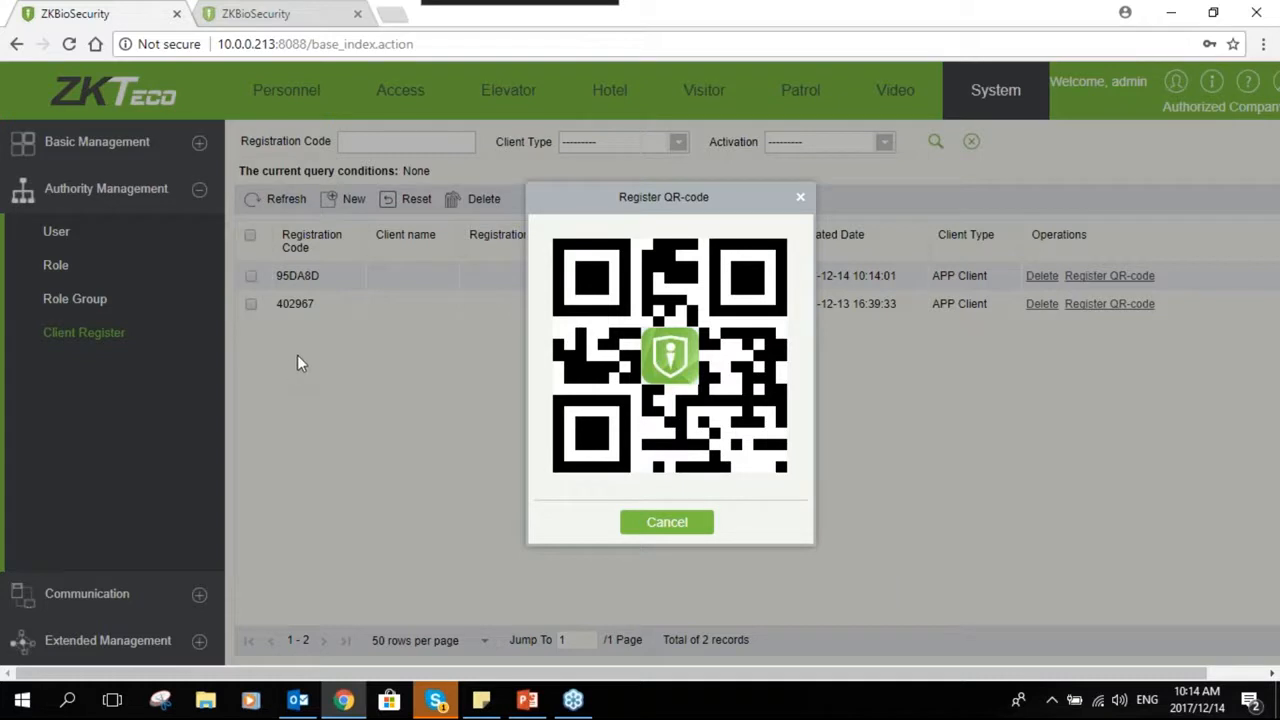
left_click(636, 528)
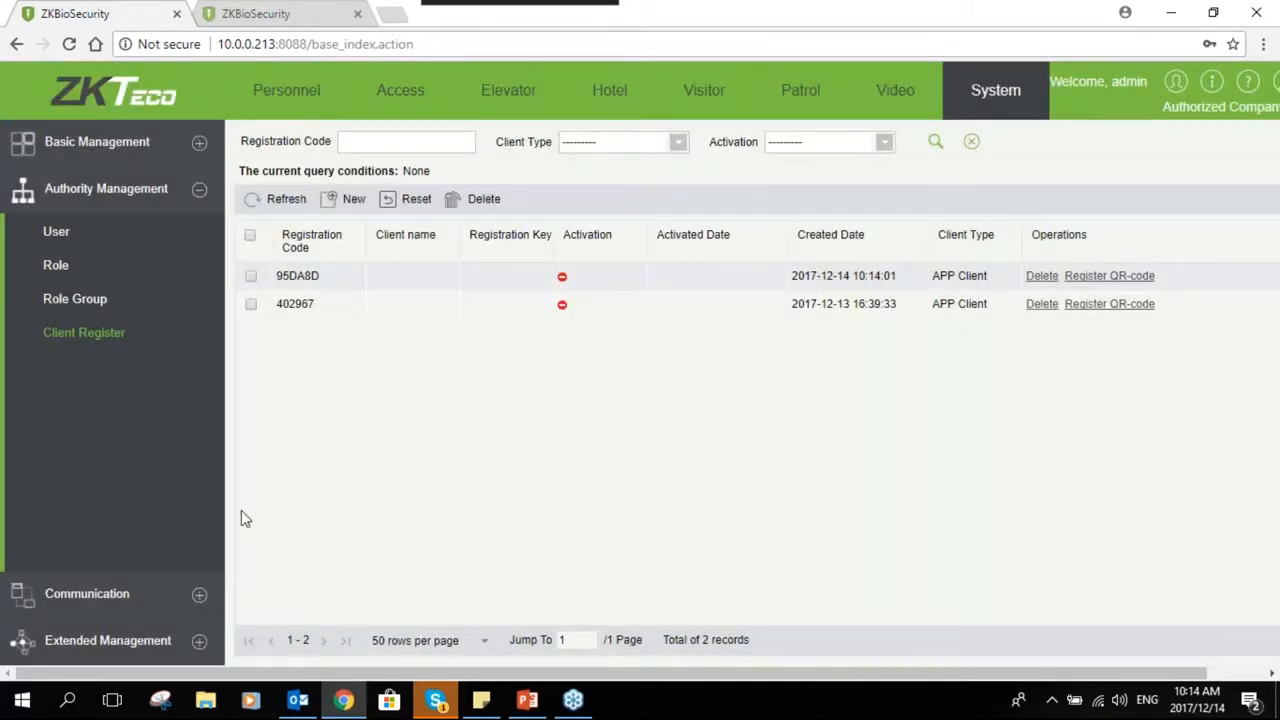
- Review the list of device commands under Communication
left_click(198, 596)
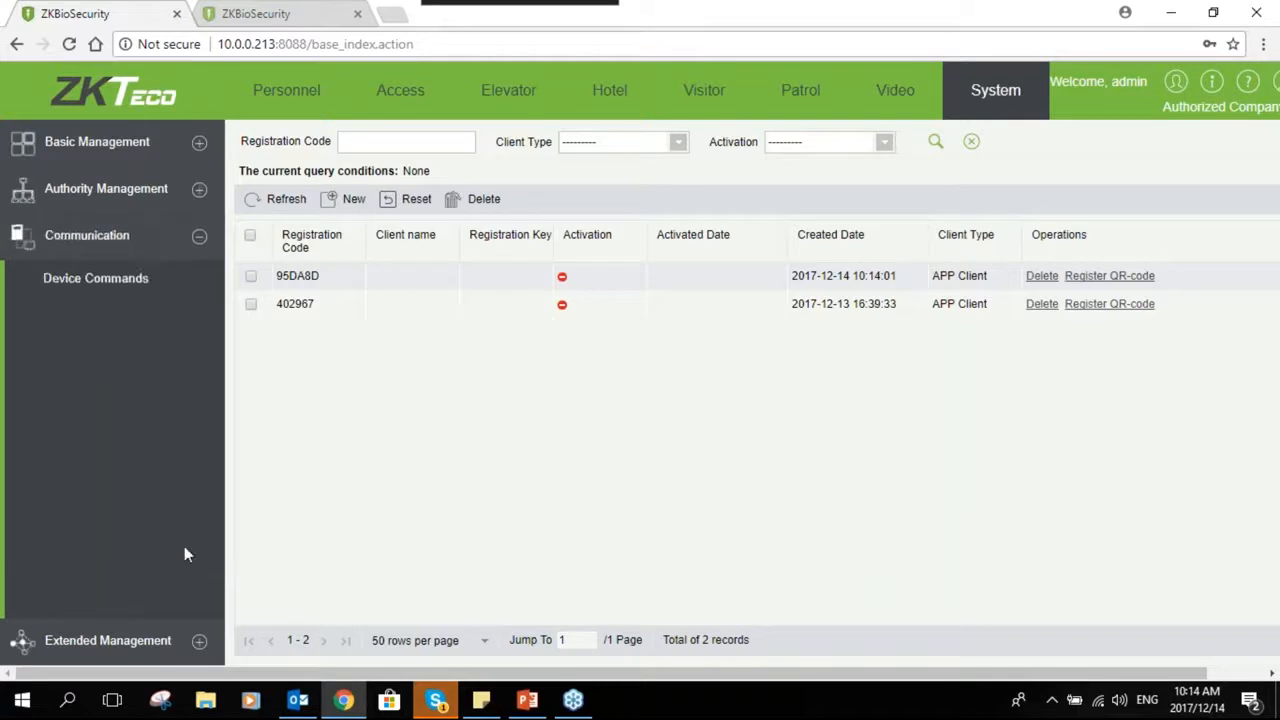
left_click(95, 278)
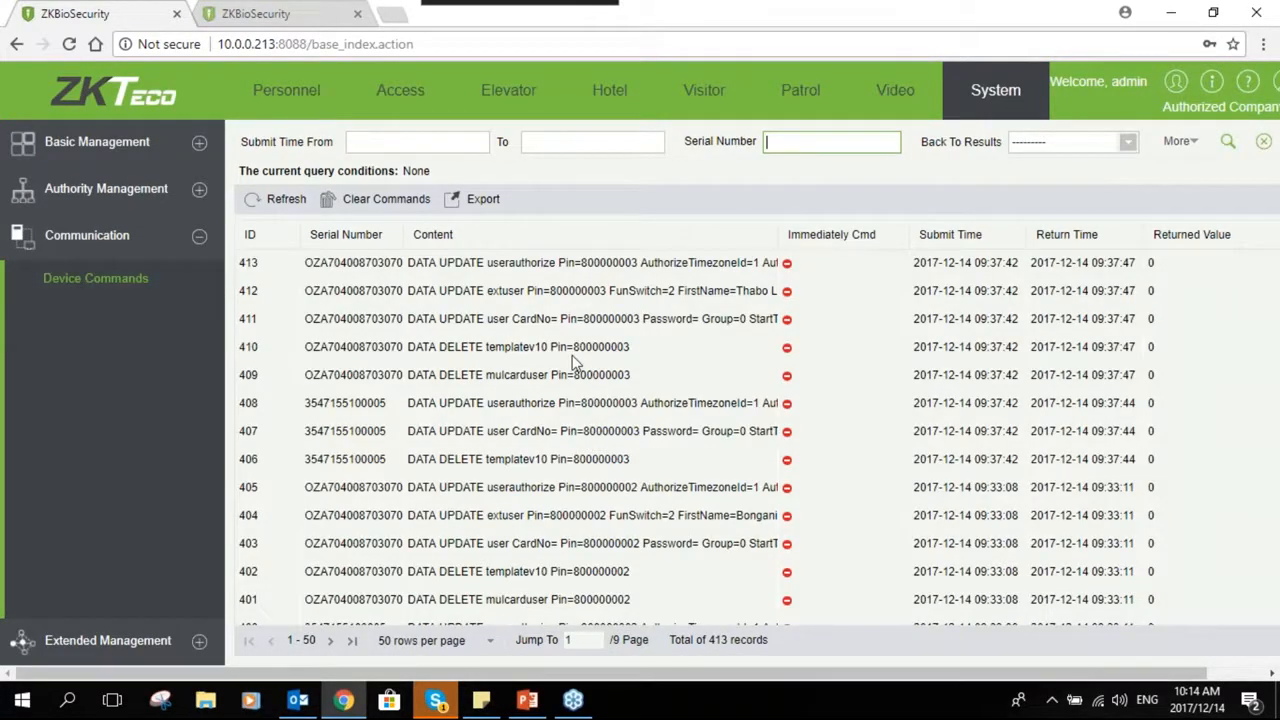
scroll(580, 365, "down", 3)
scroll(583, 367, "up", 3)
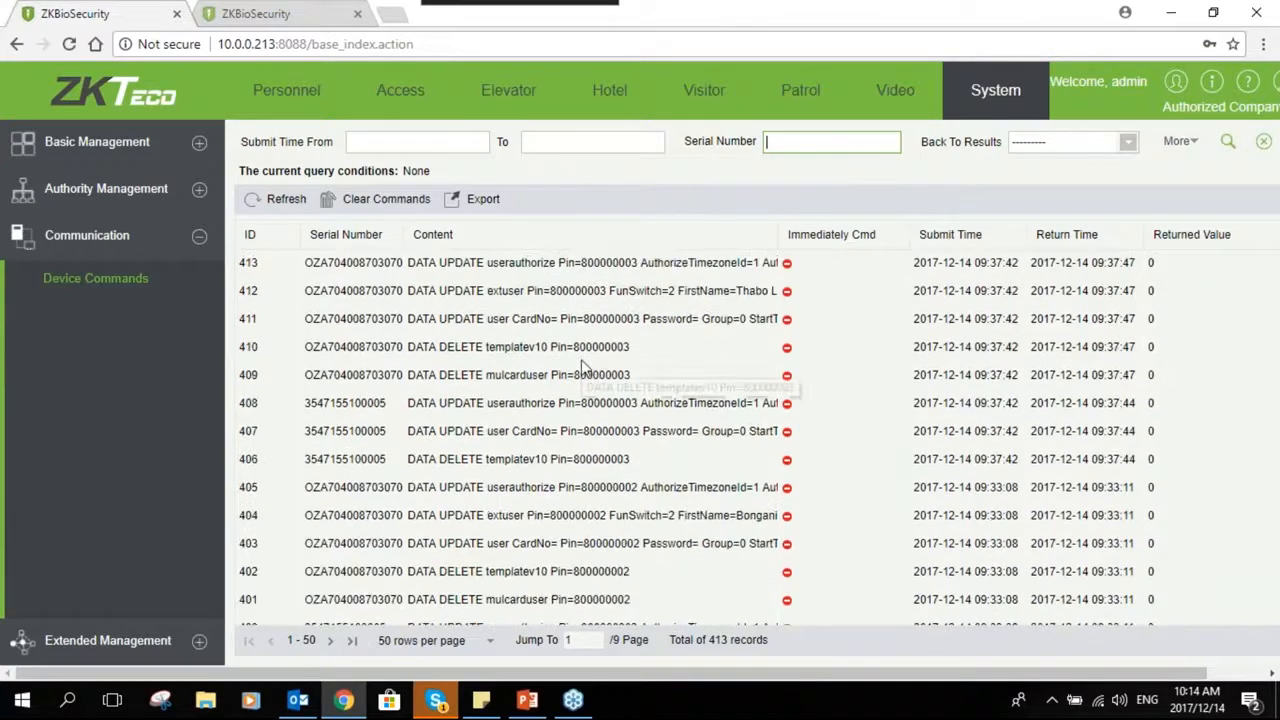
scroll(447, 286, "down", 1)
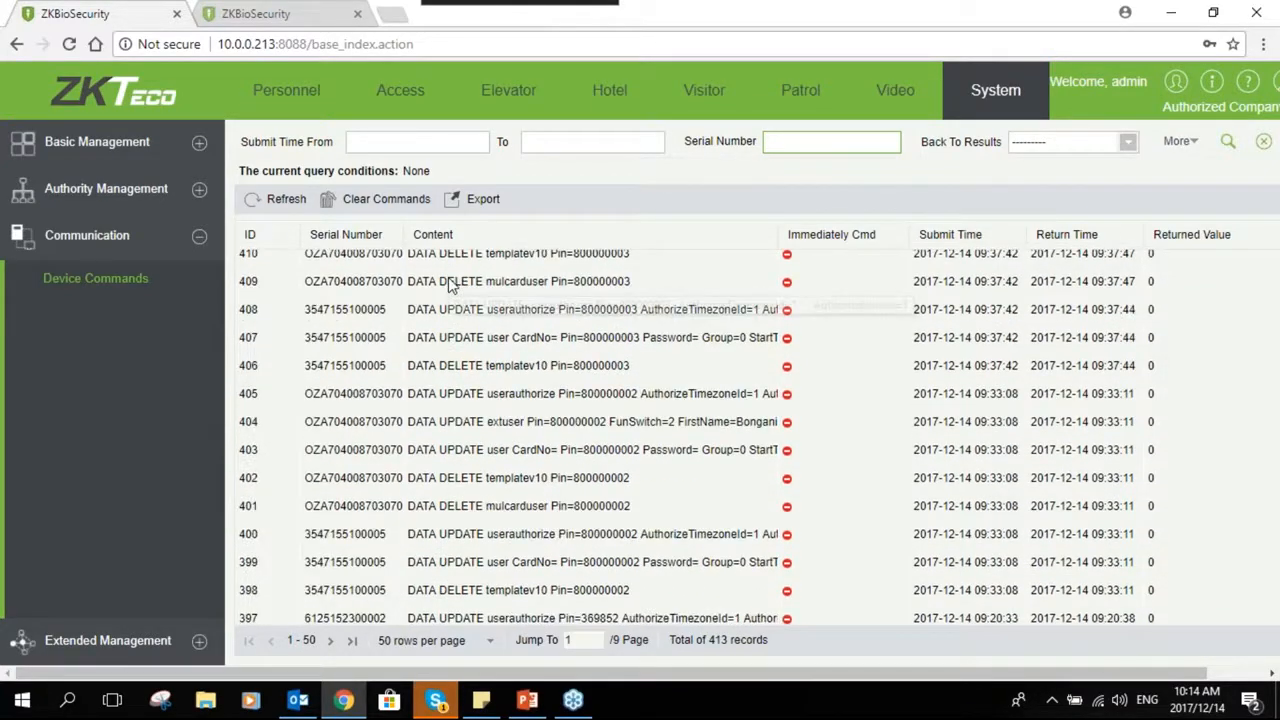
scroll(452, 300, "down", 5)
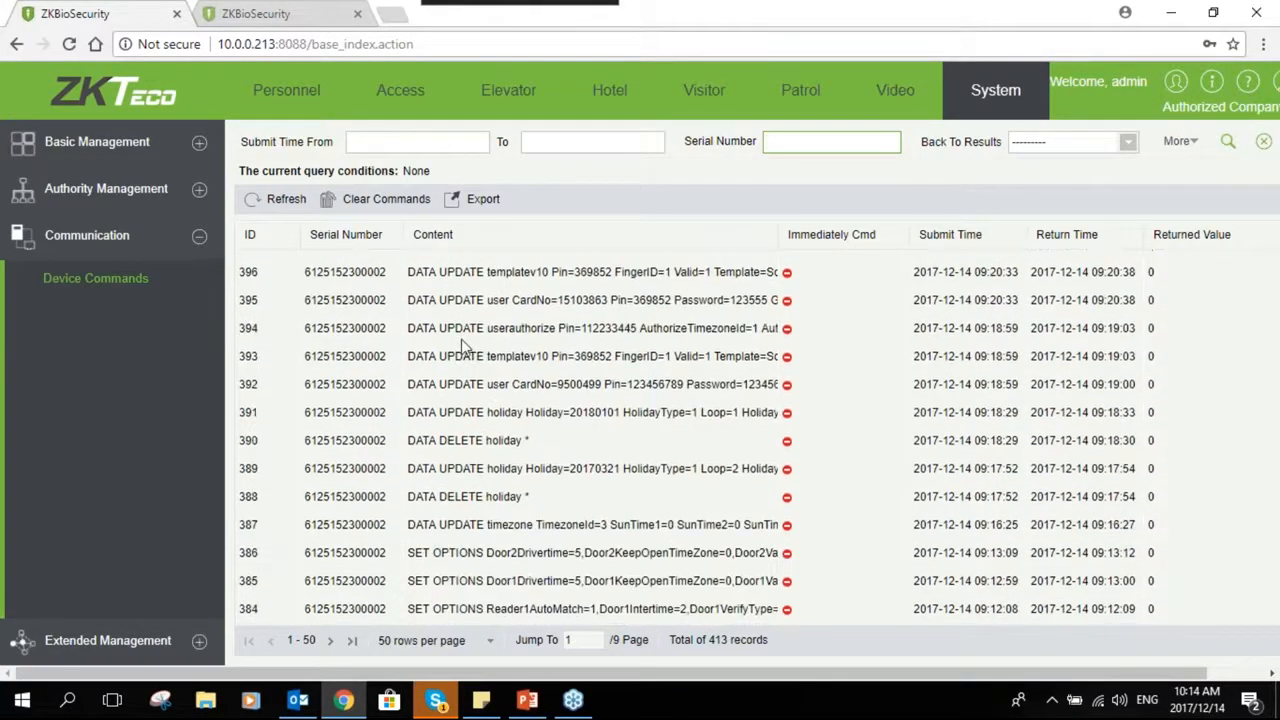
scroll(440, 336, "down", 3)
scroll(420, 328, "down", 5)
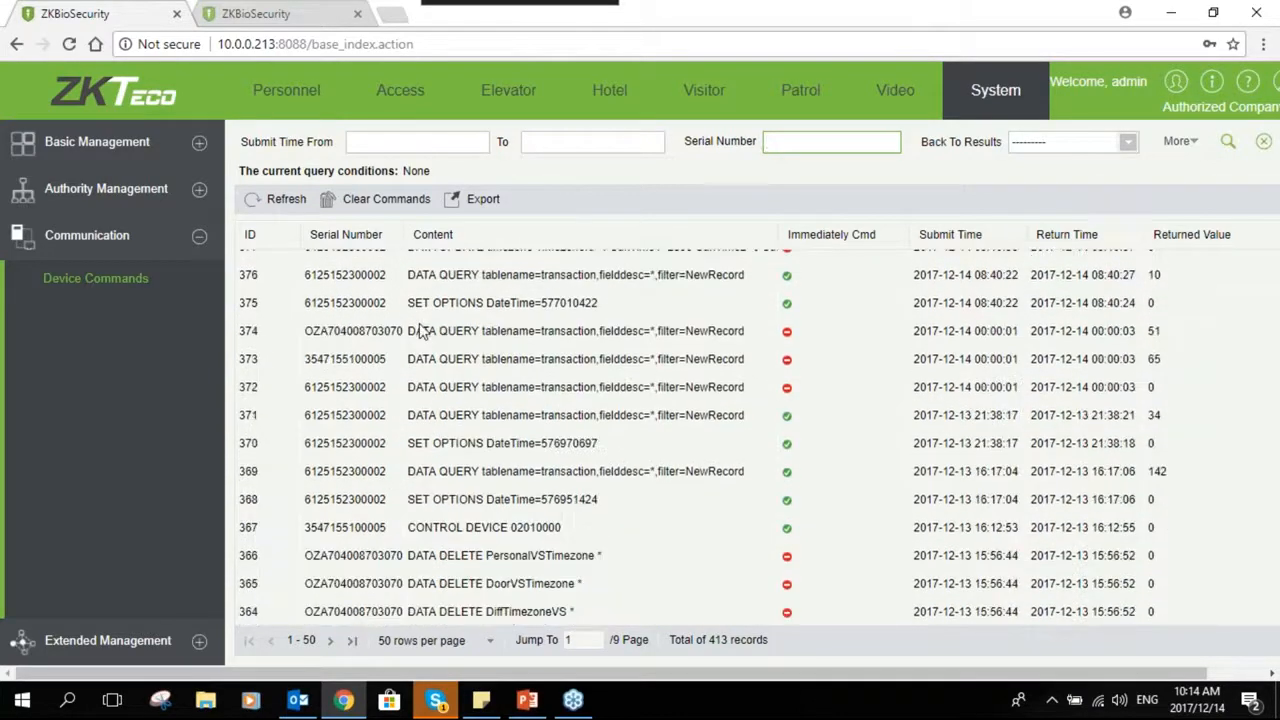
scroll(786, 337, "up", 1)
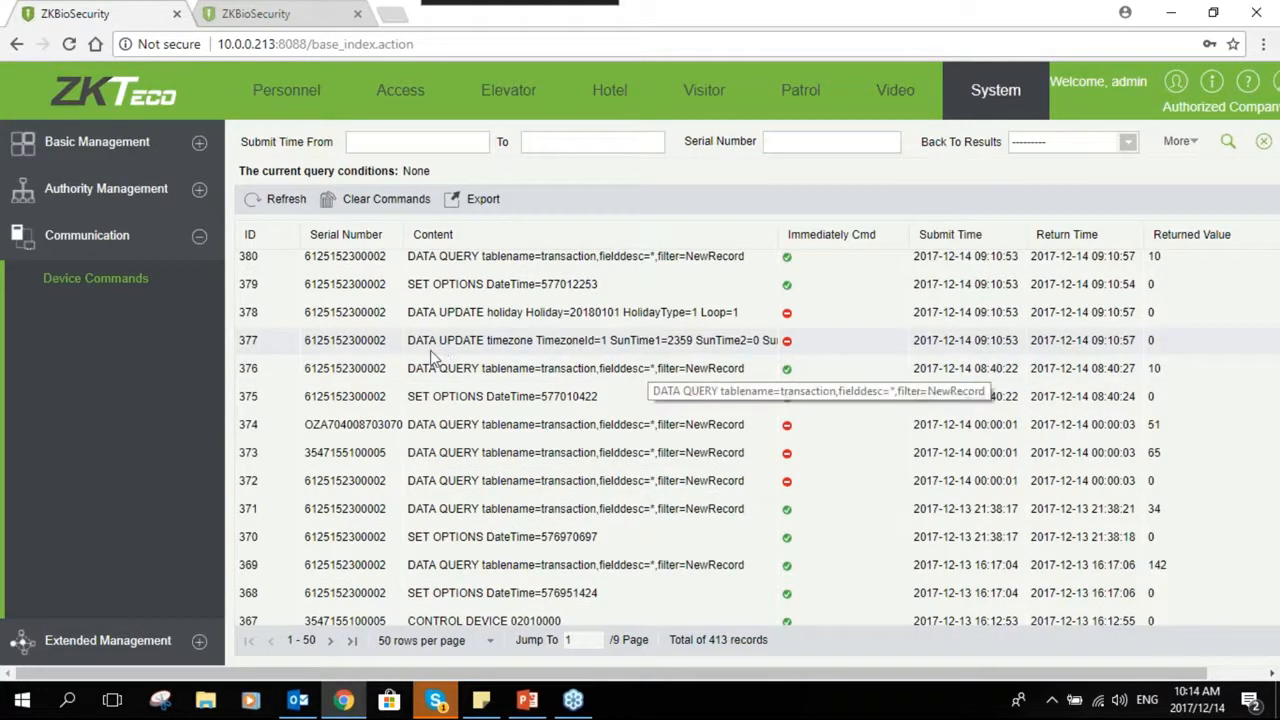
scroll(240, 434, "down", 1)
- Examine the New LED Device form under Extended Management and cancel it
left_click(150, 640)
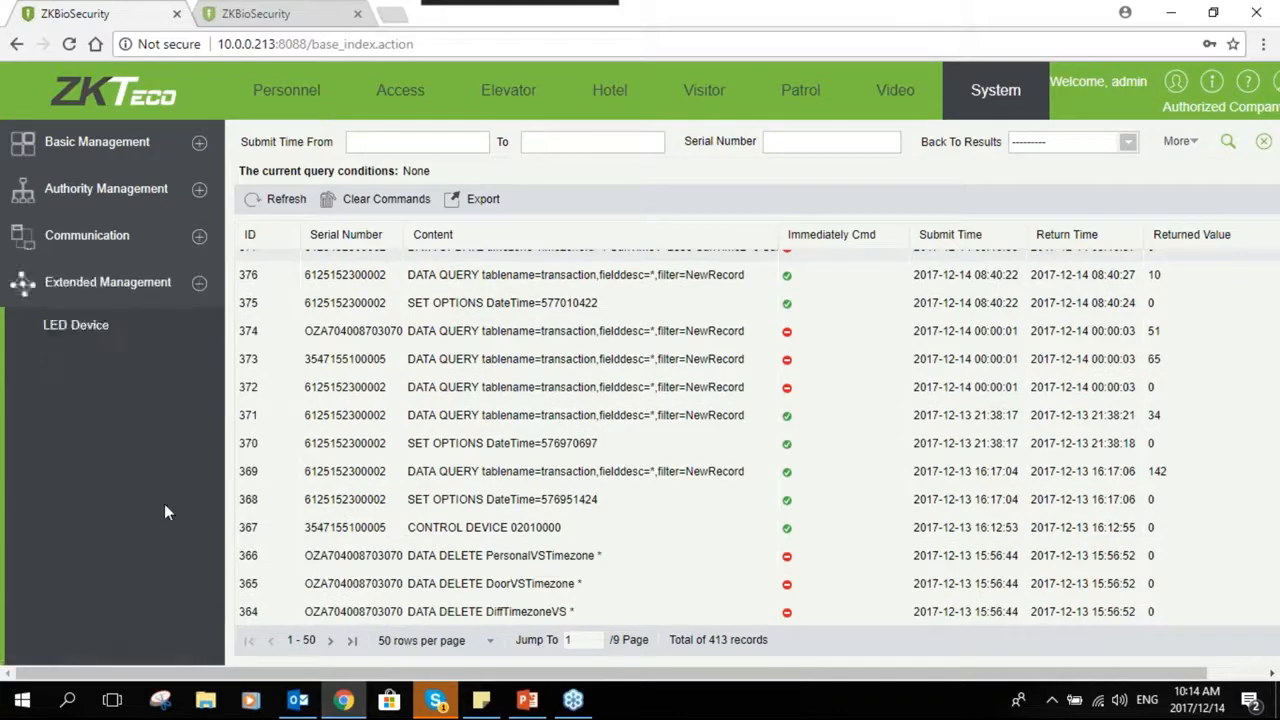
left_click(102, 335)
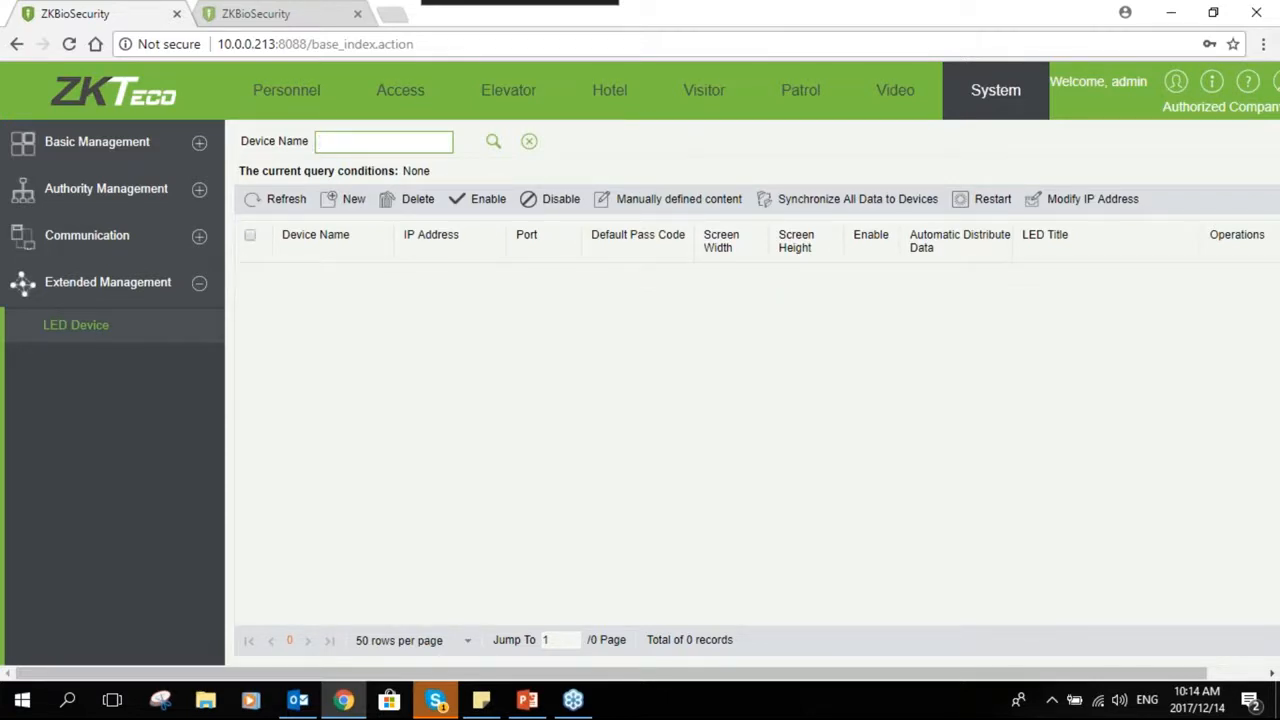
left_click(343, 199)
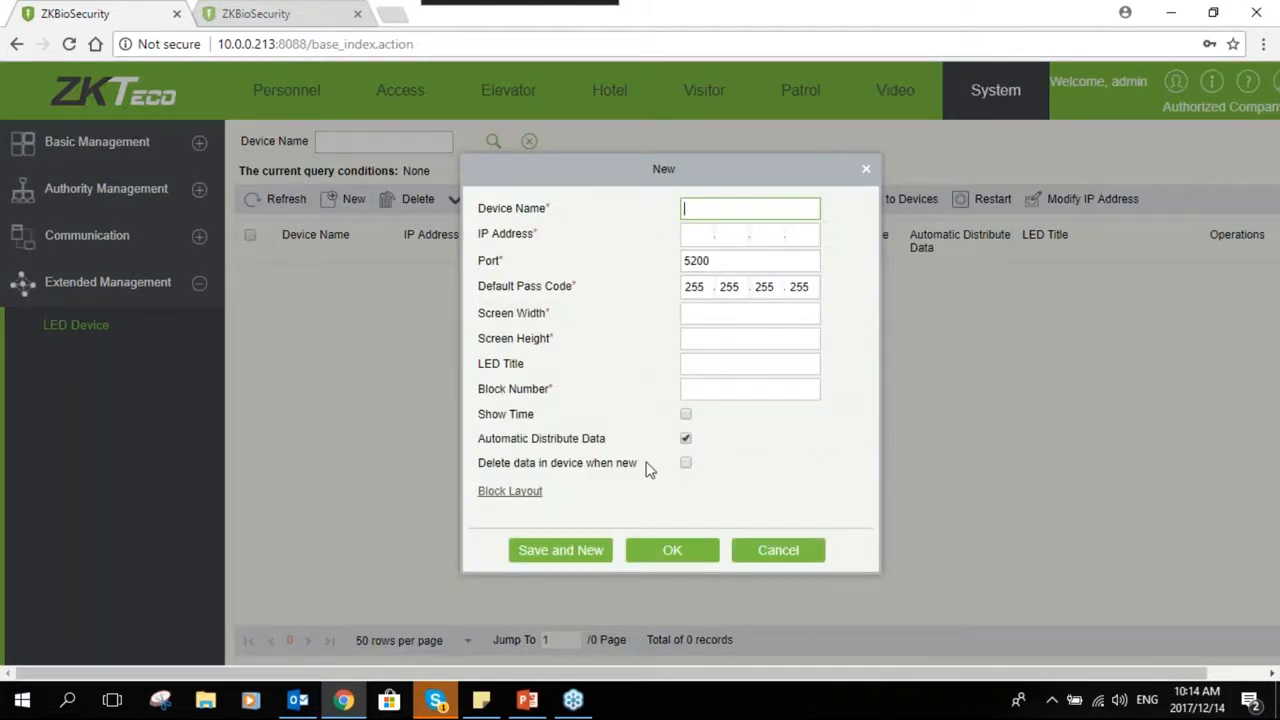
left_click(734, 314)
key("Tab")
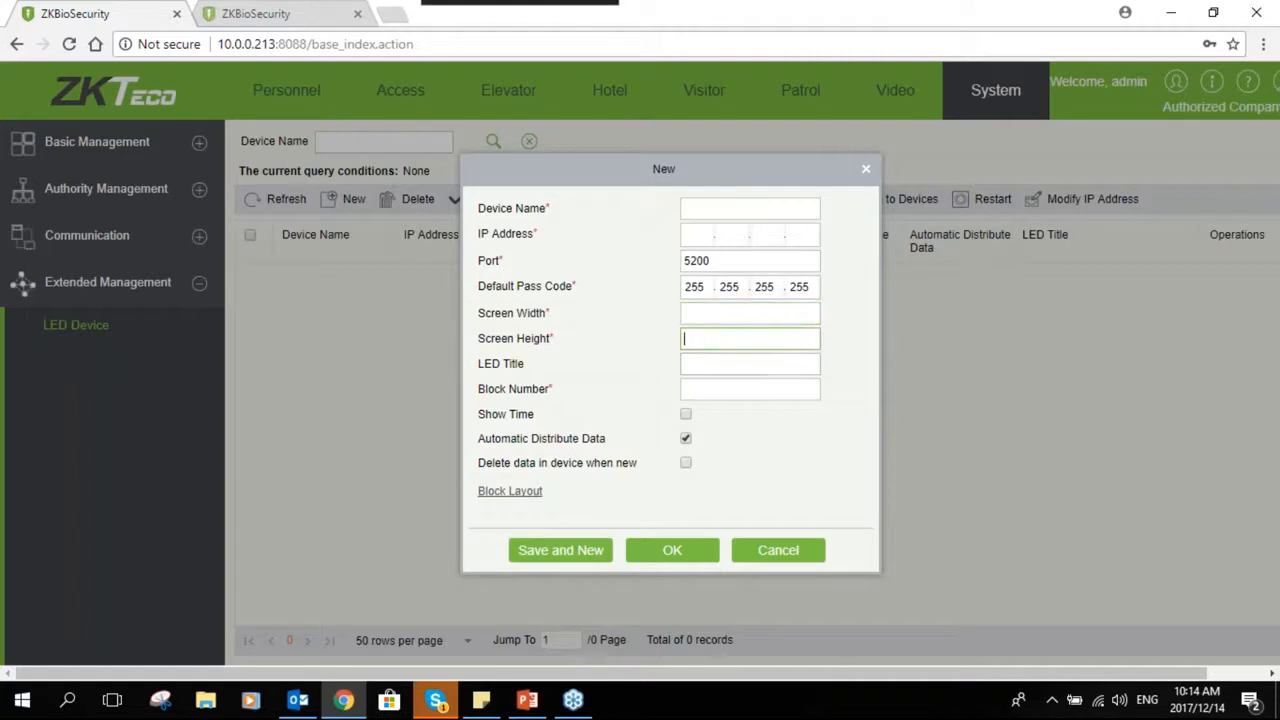
left_click(700, 392)
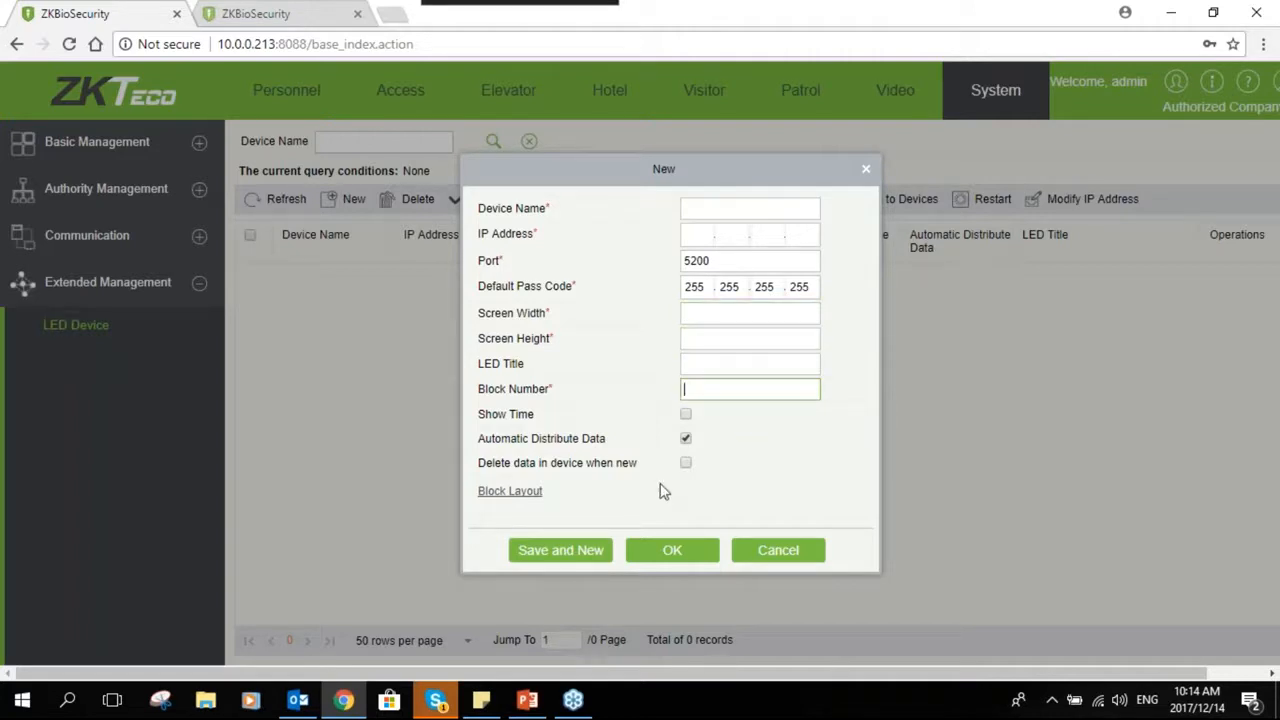
left_click(770, 551)
left_click(199, 283)
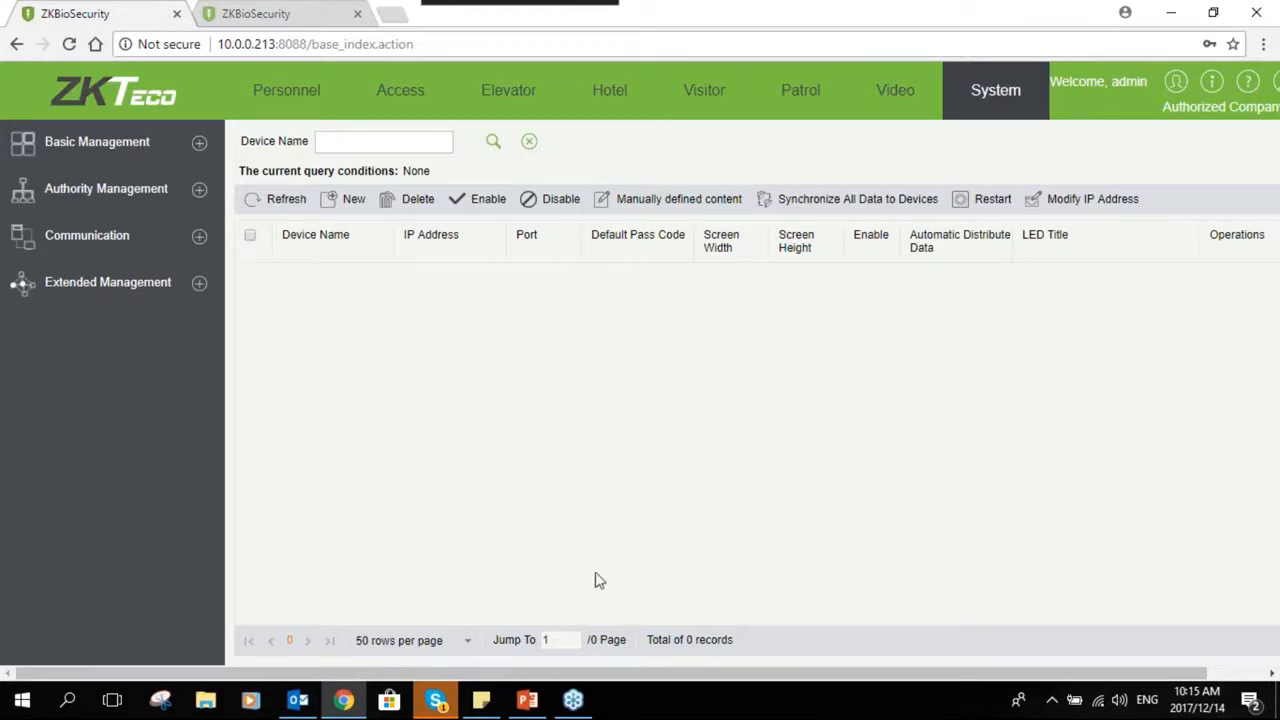
- Switch to PowerPoint and show slide 6 of the Biosecurity Training Slides
mouse_move(540, 702)
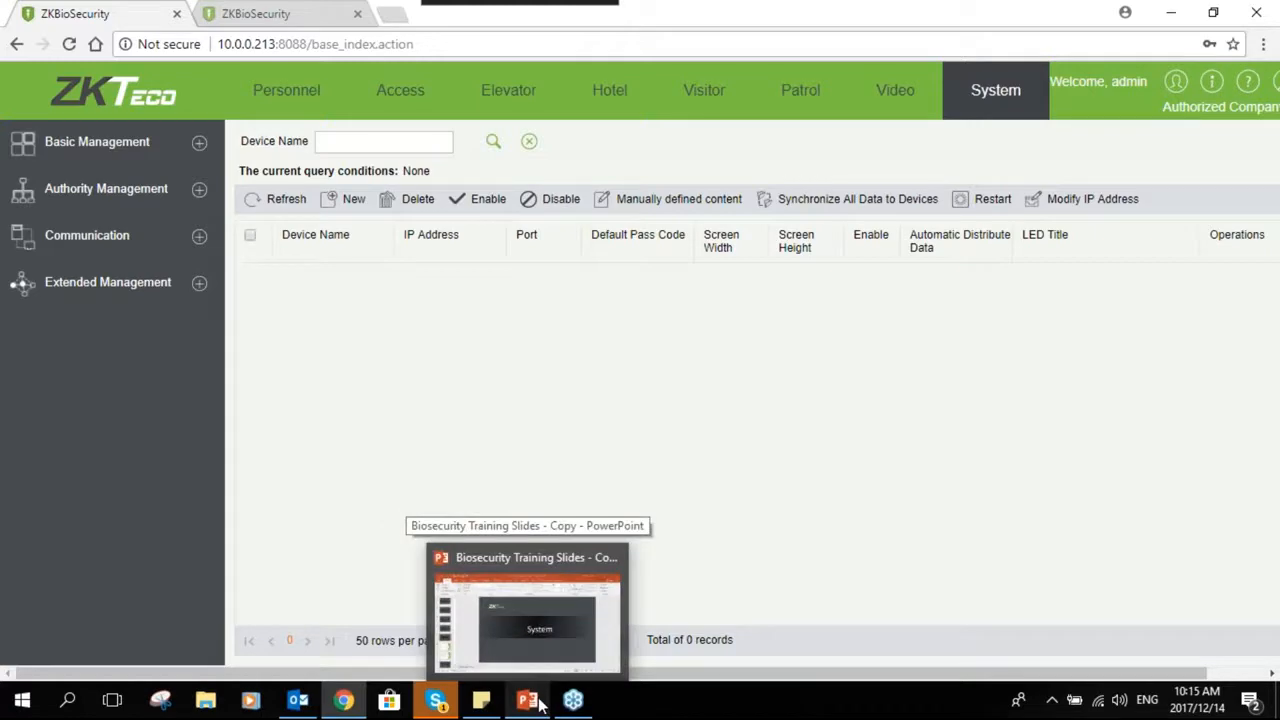
left_click(540, 703)
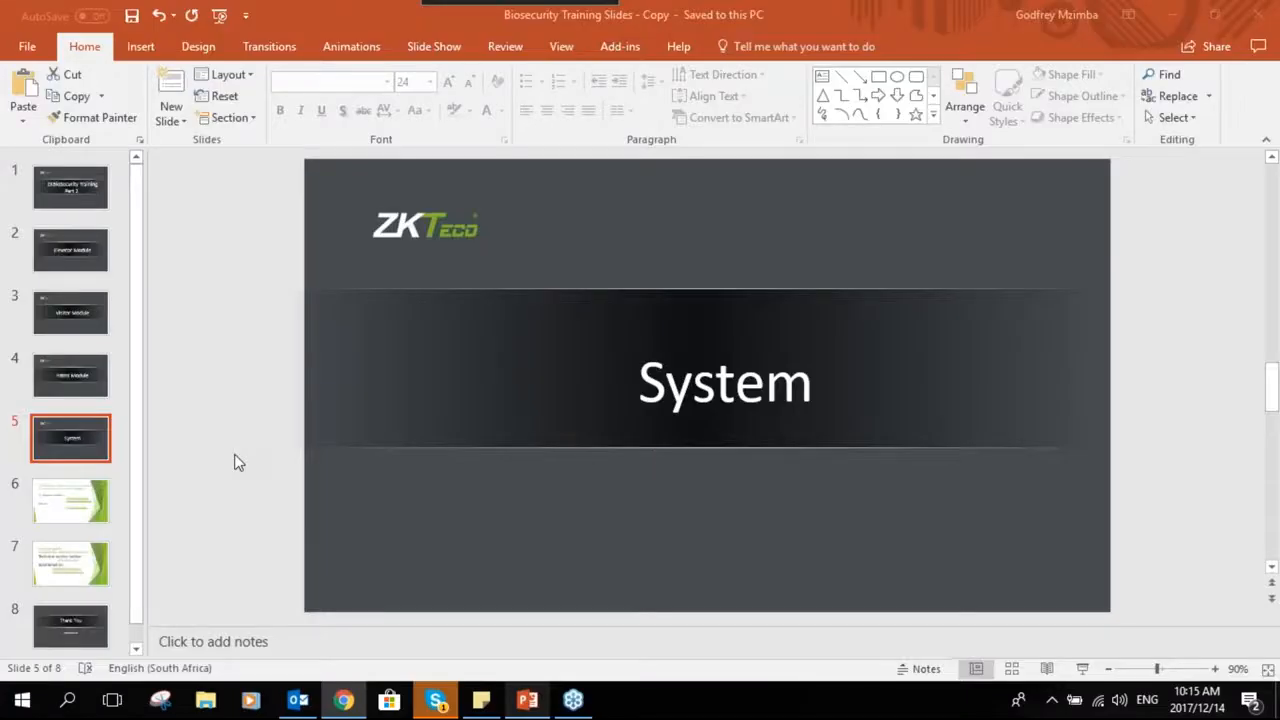
left_click(103, 504)
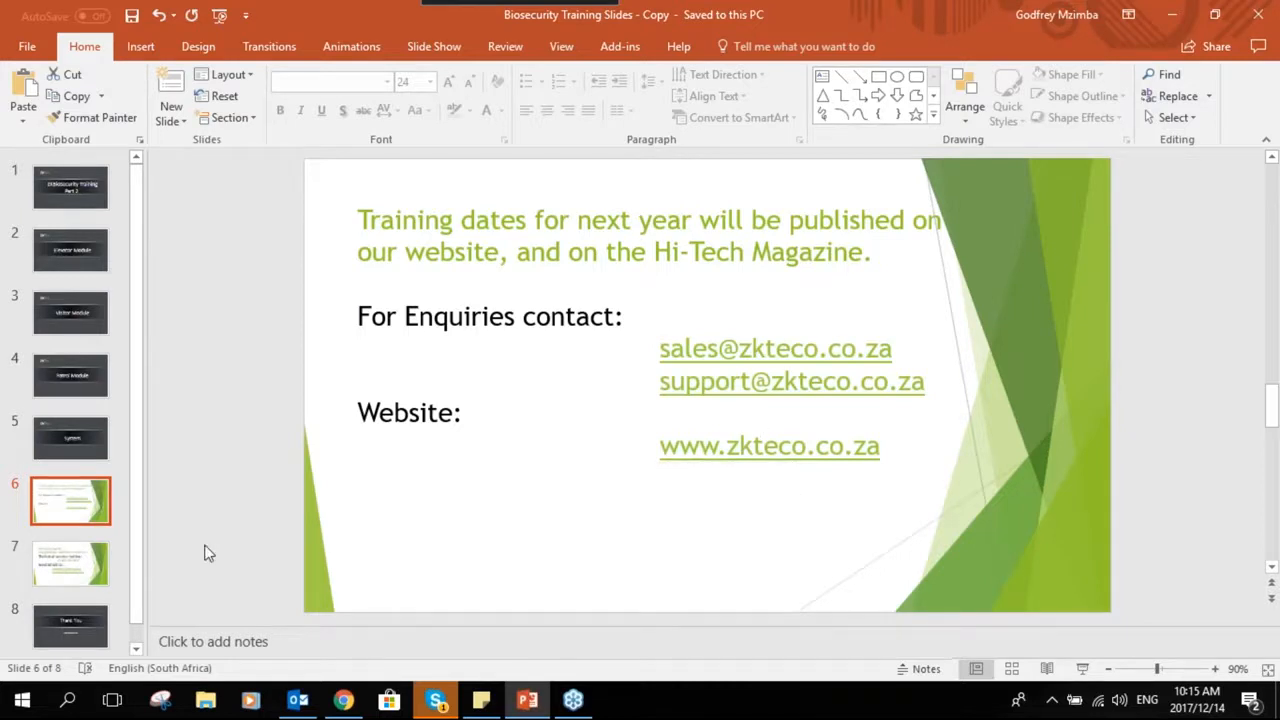
- Show slide 7 with the technical support contact details
left_click(80, 563)
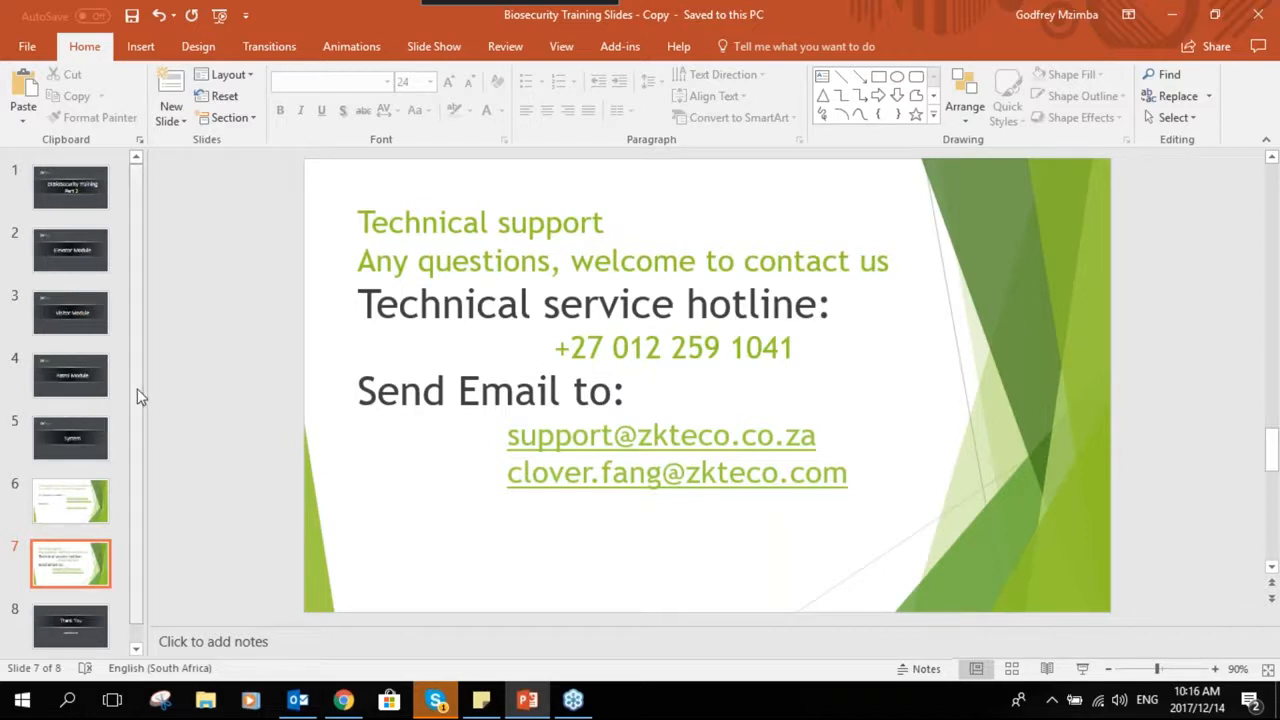
scroll(137, 388, "down", 1)
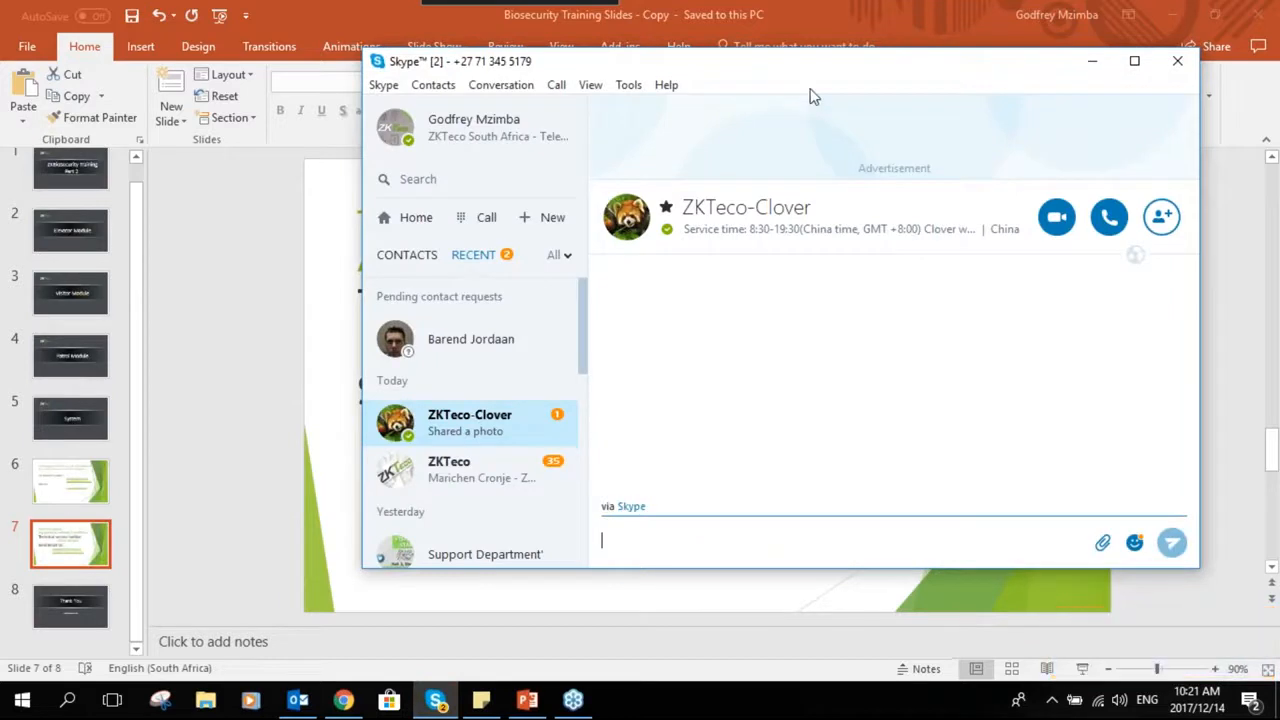
- Save the photo shared in the Skype support chat to the Desktop as a PNG, then minimize Skype
left_click_drag(794, 71, 530, 62)
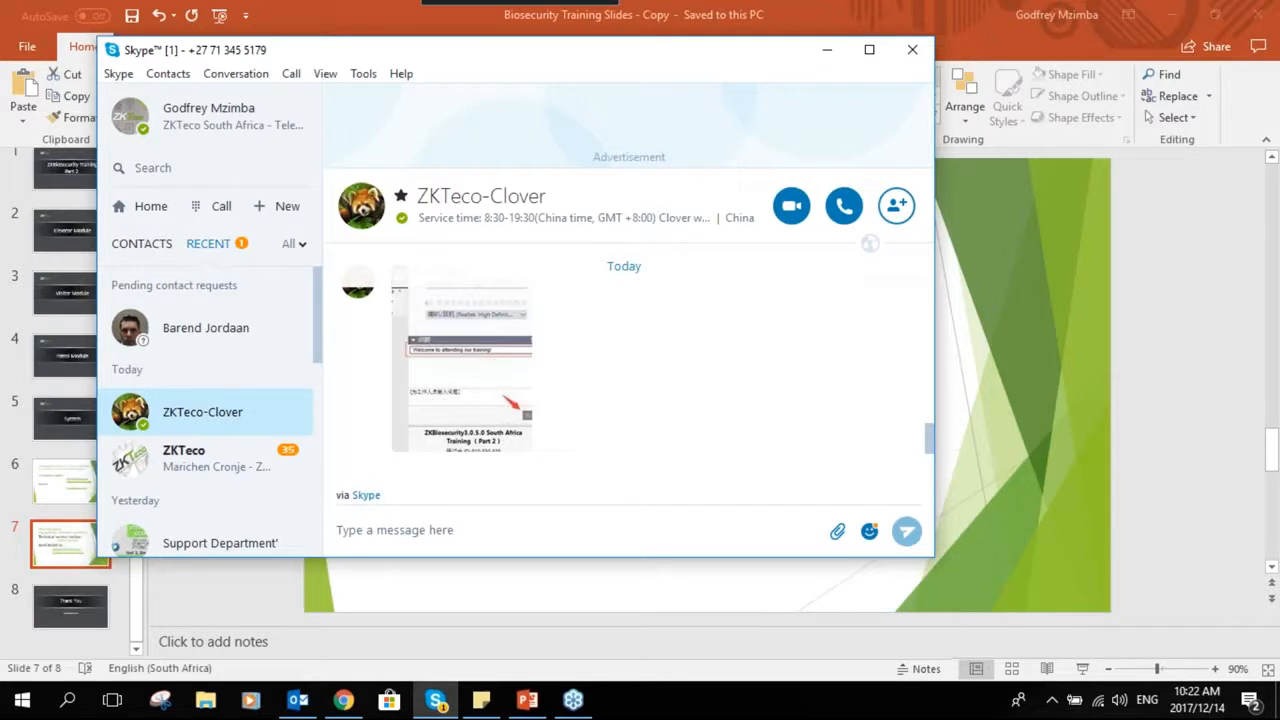
left_click(488, 393)
right_click(466, 402)
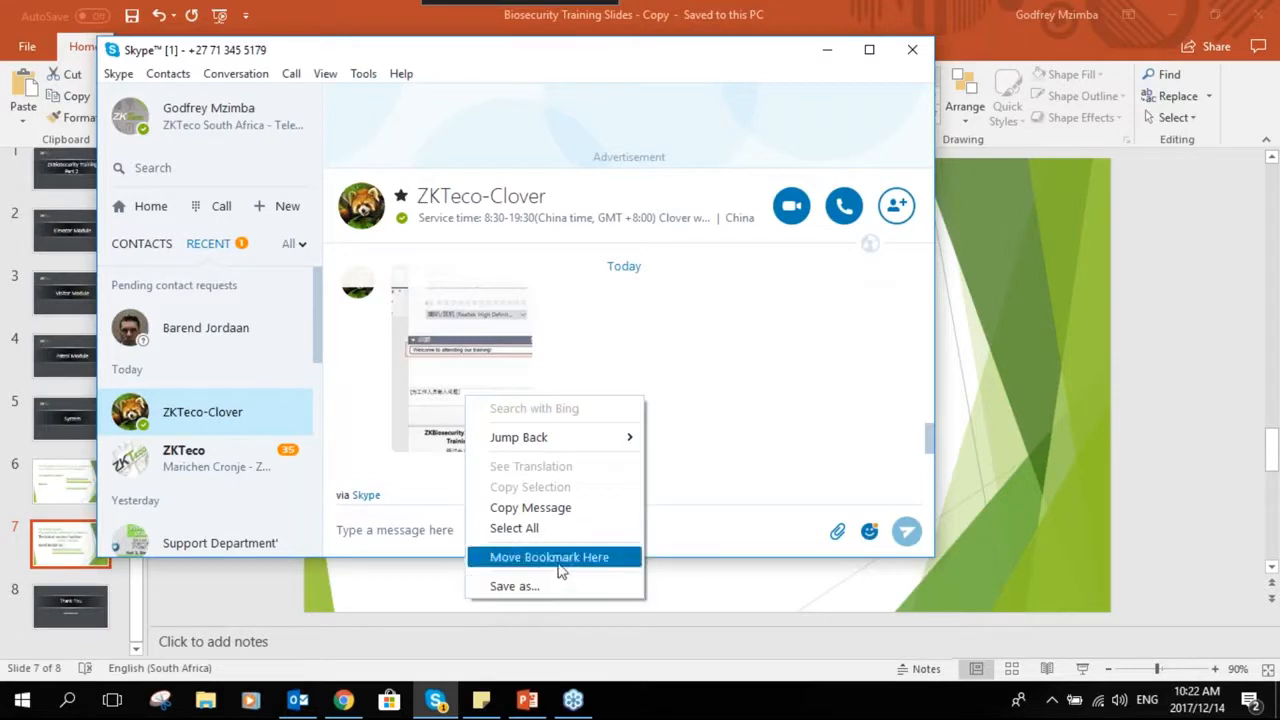
left_click(537, 588)
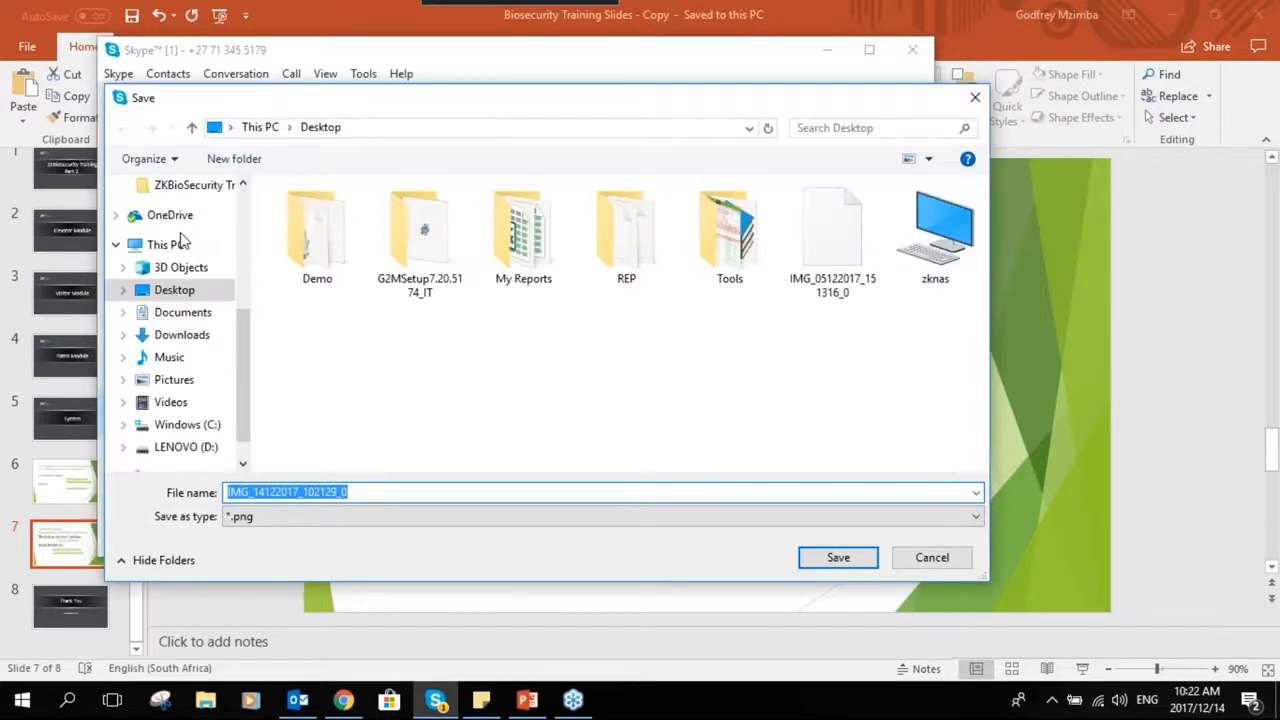
left_click(842, 568)
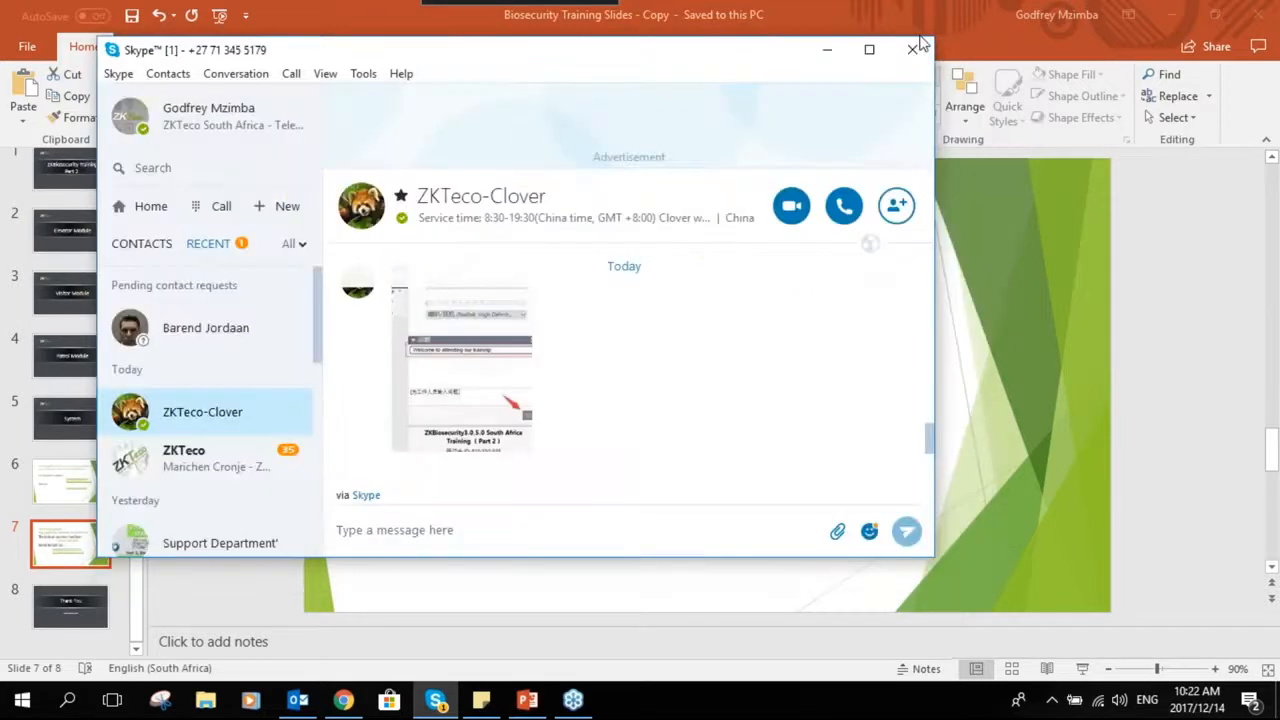
left_click(828, 52)
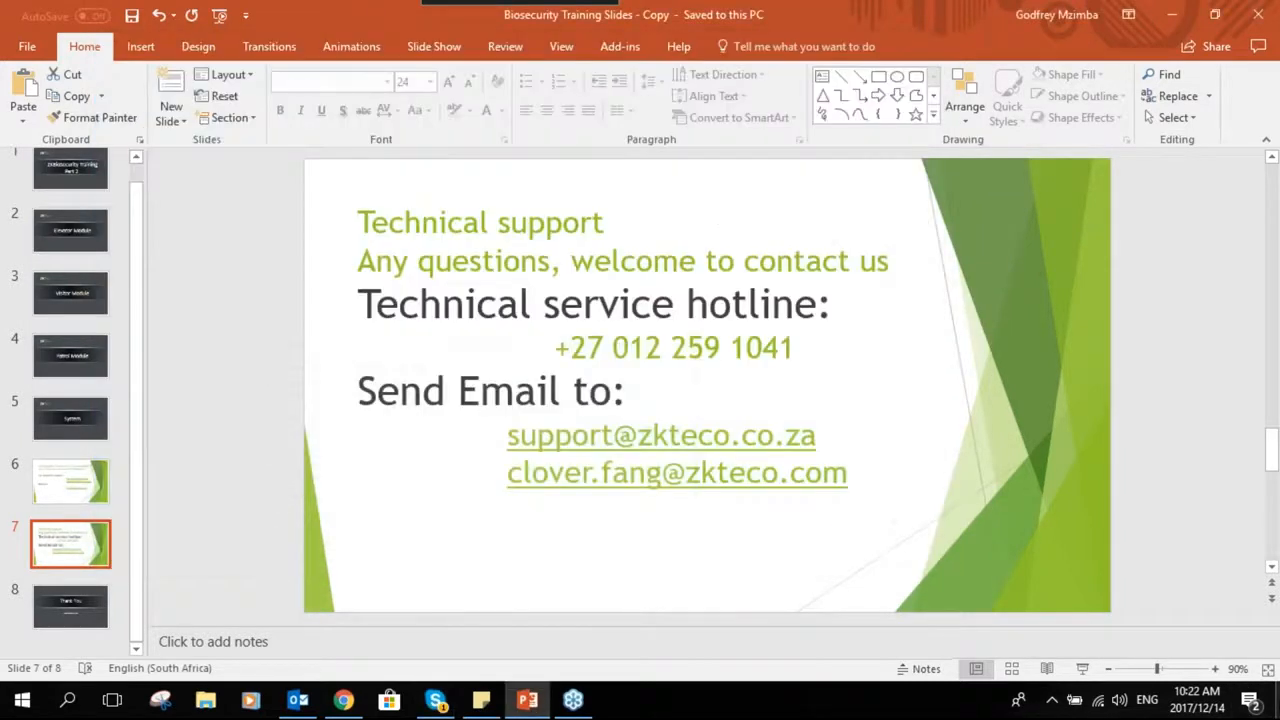
- Show the desktop and open the saved IMG_14122 image file
key("super+d")
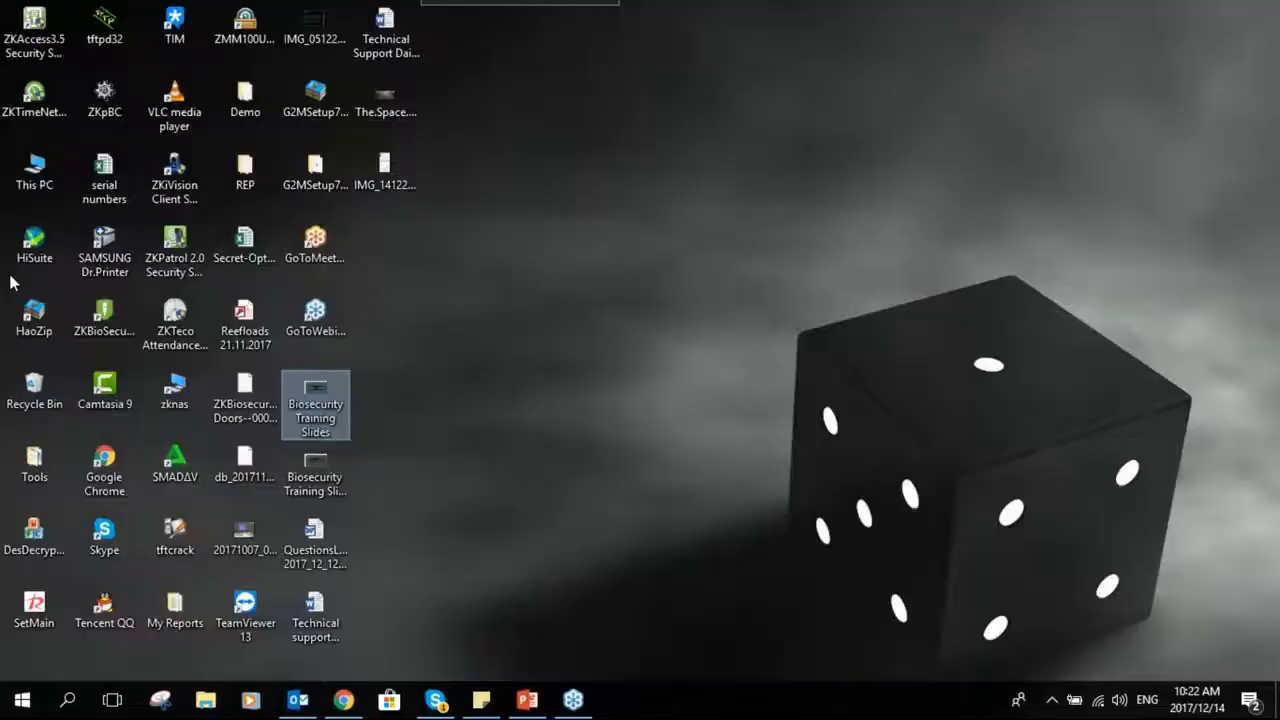
left_click(388, 168)
left_click(619, 672)
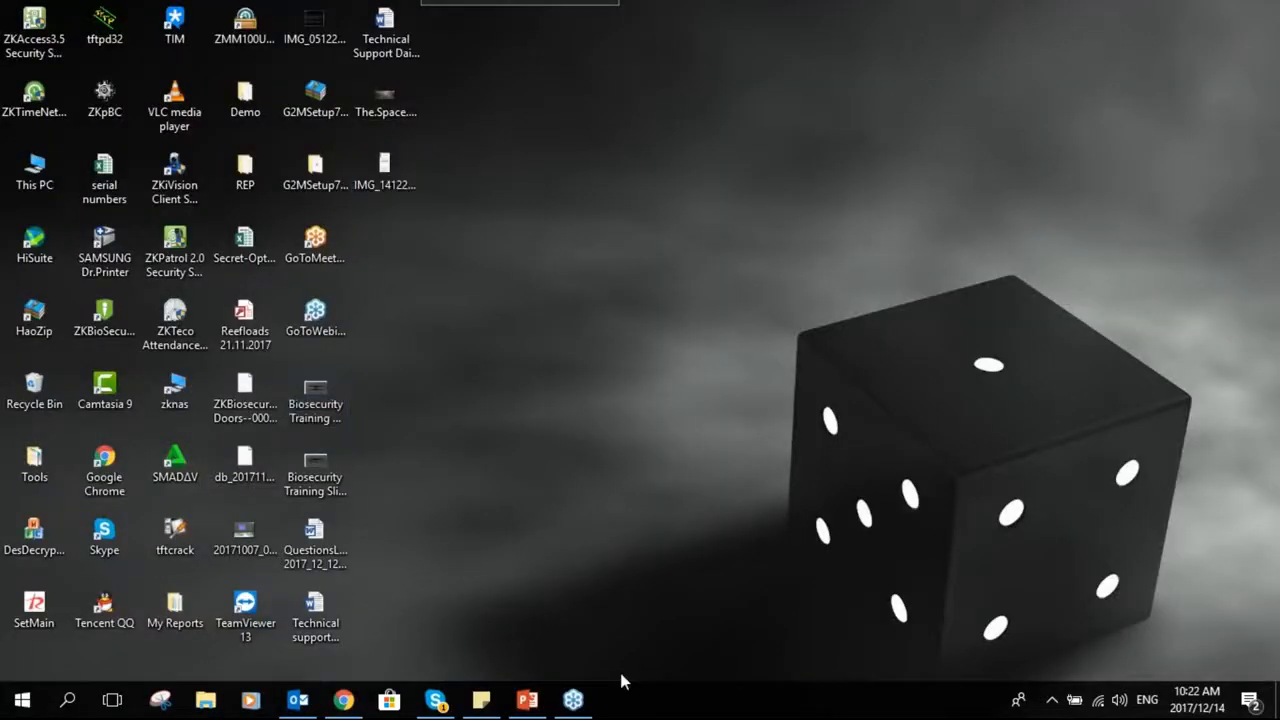
mouse_move(524, 705)
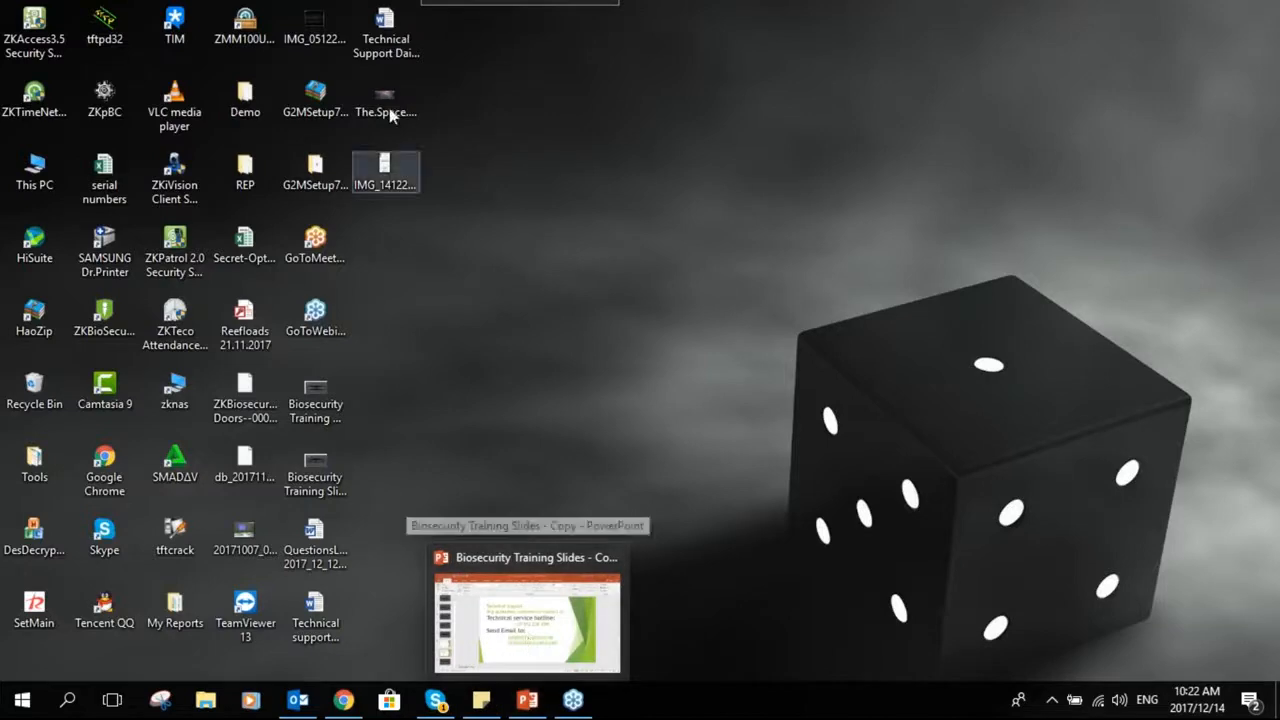
double_click(385, 172)
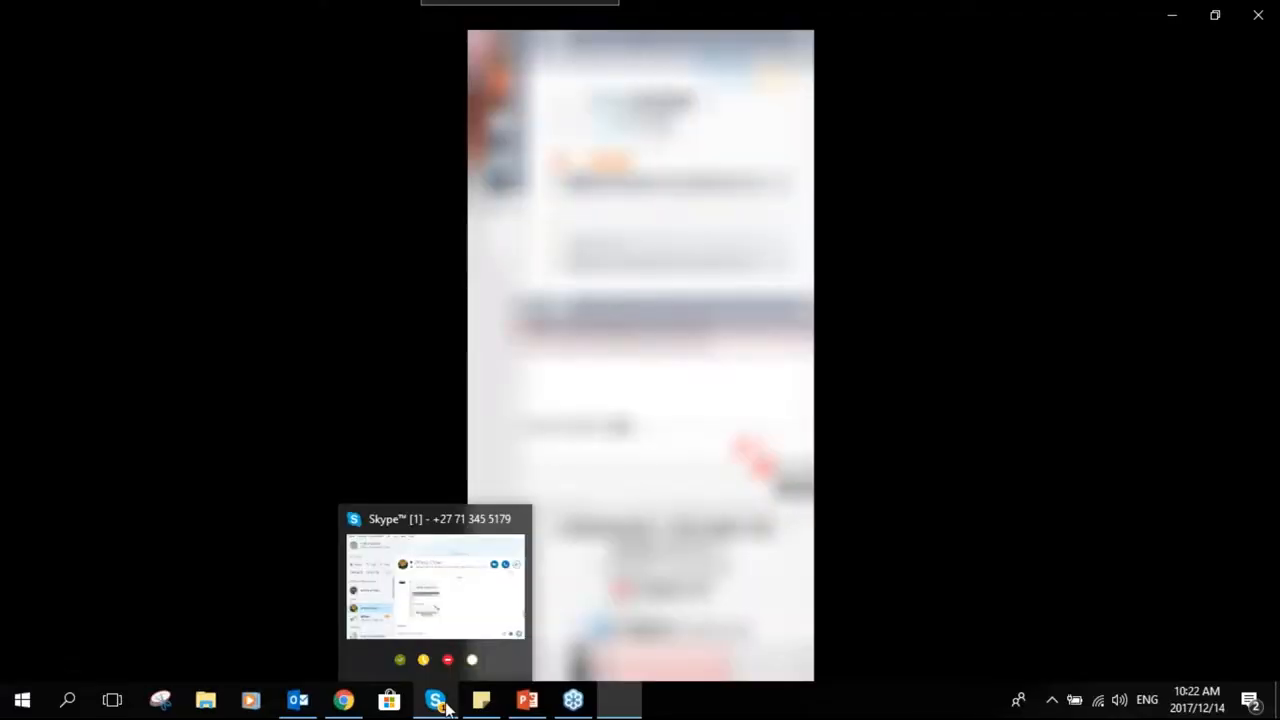
- Switch back to the Skype chat and open the shared training screenshot in the image viewer
left_click(447, 708)
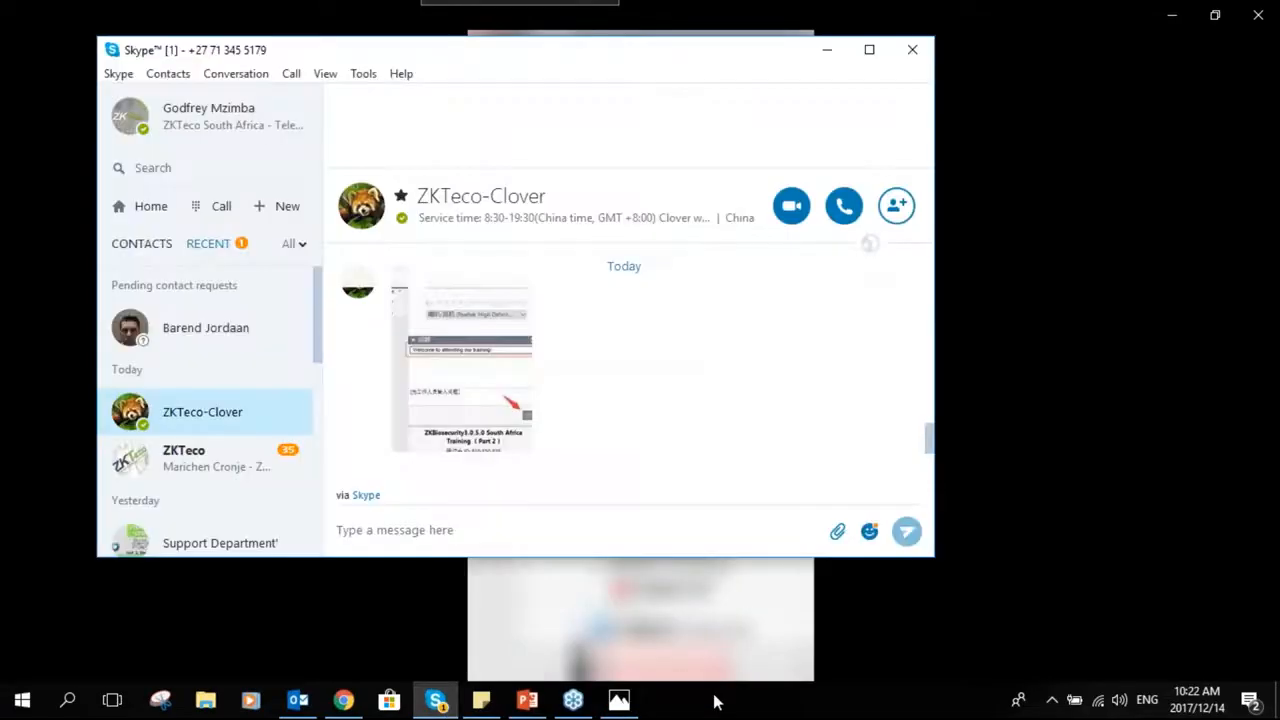
left_click(437, 708)
left_click(526, 706)
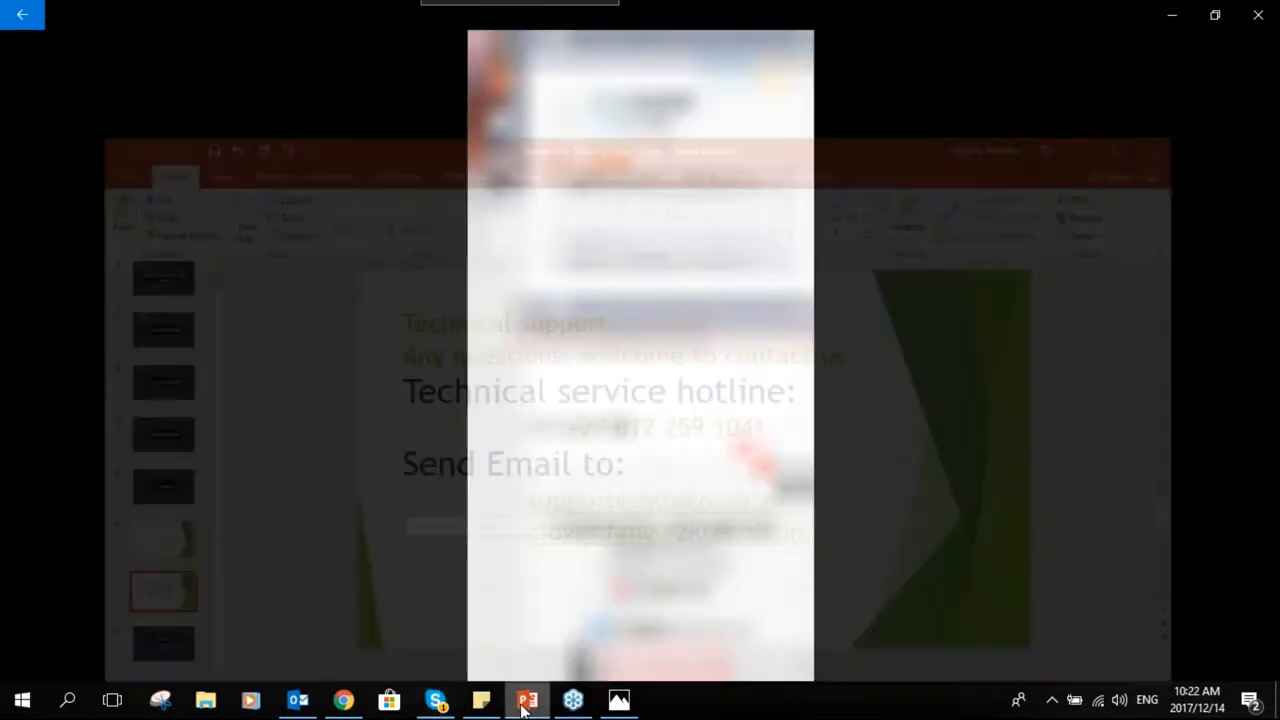
left_click(437, 706)
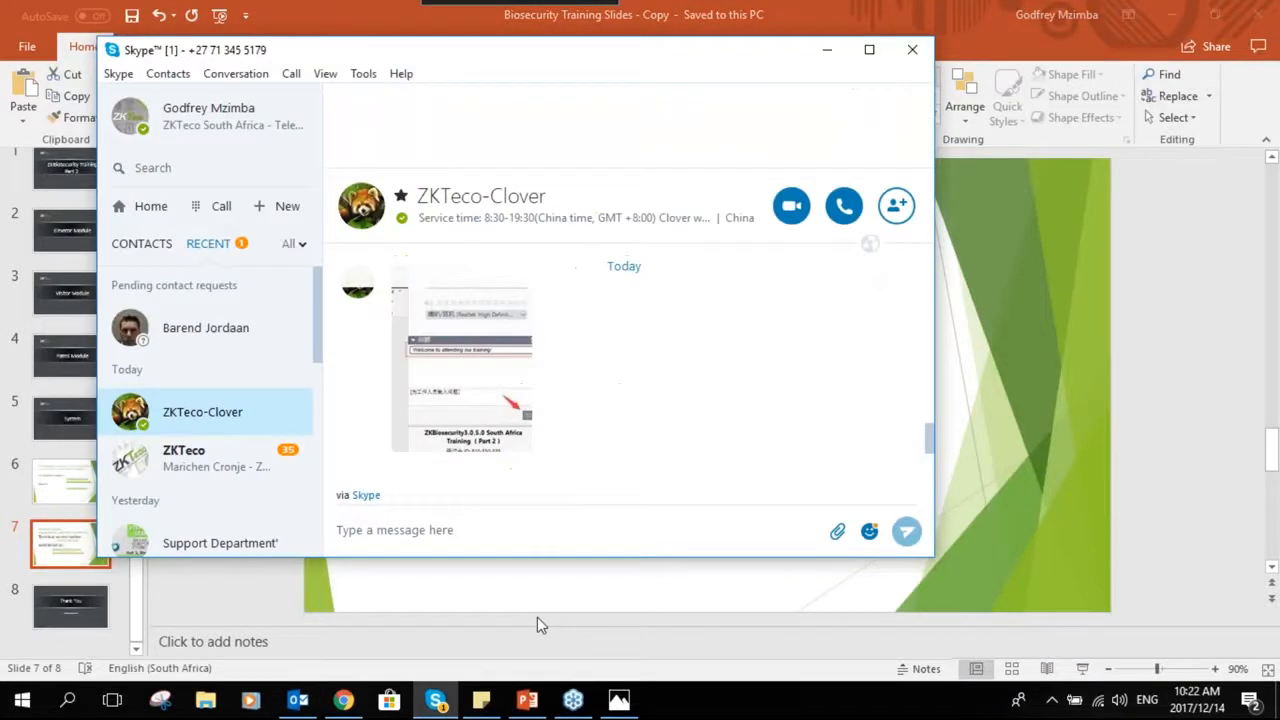
left_click(619, 702)
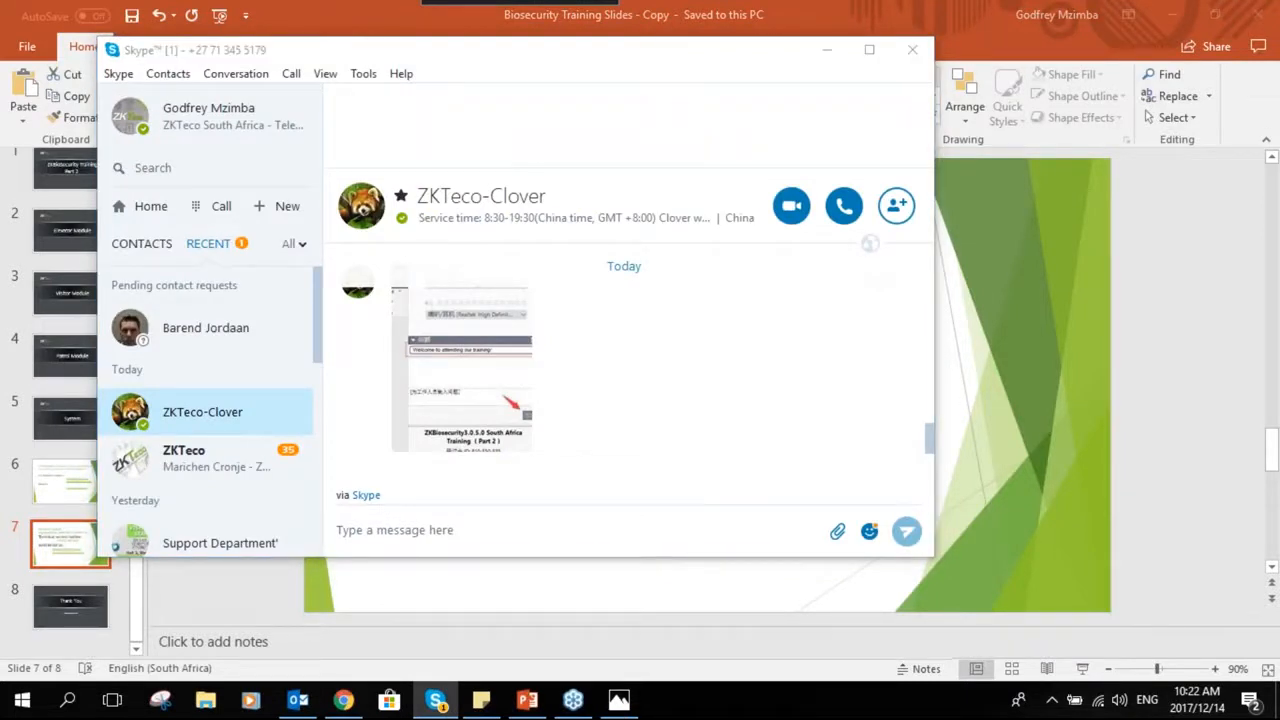
left_click(605, 210)
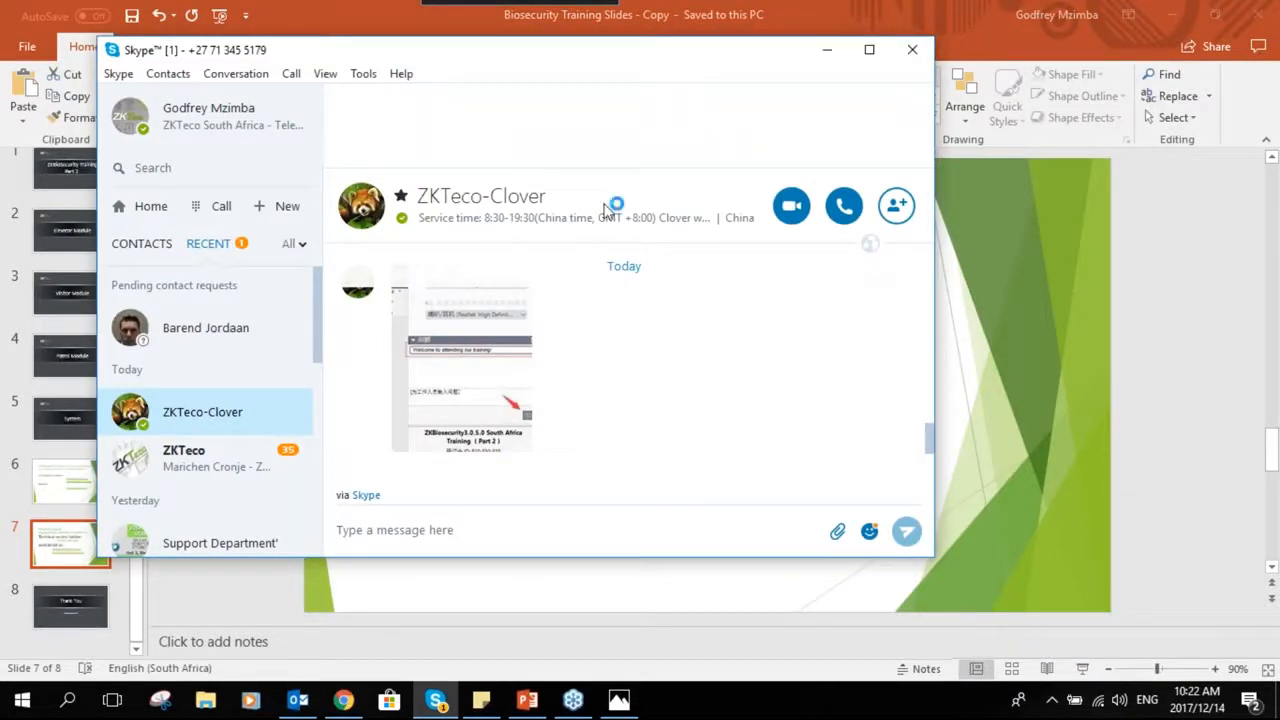
left_click(511, 399)
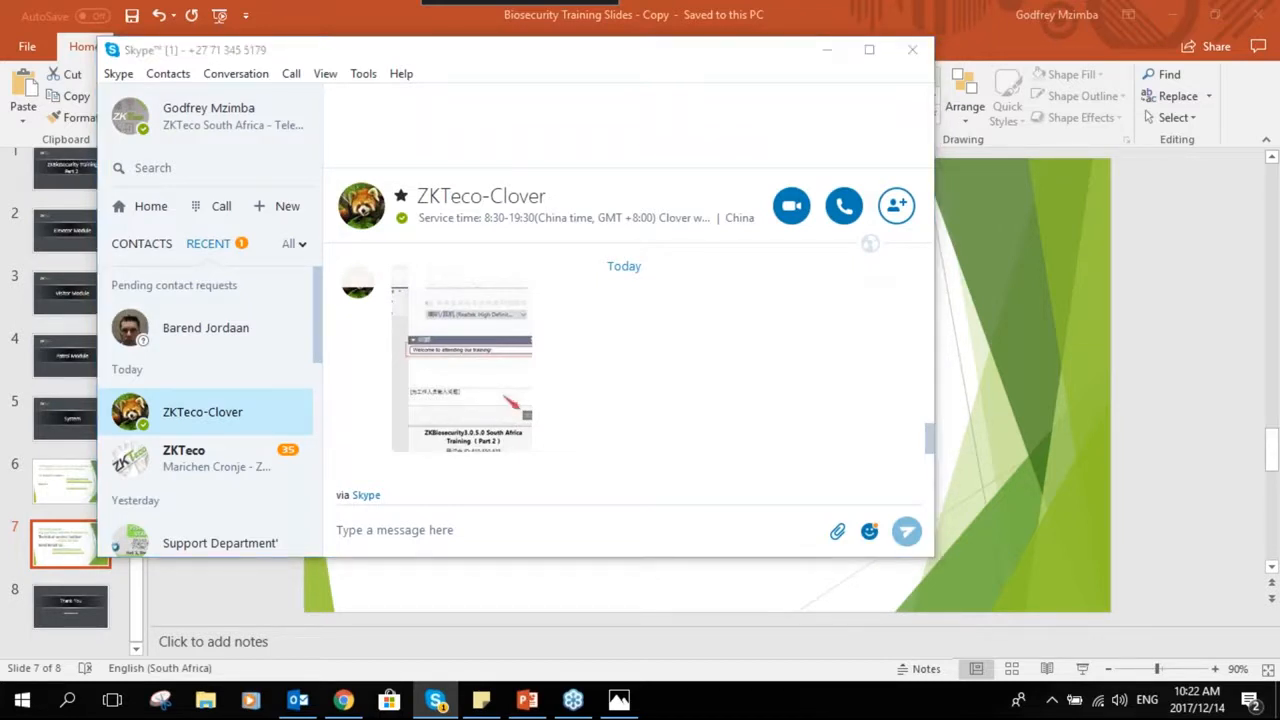
left_click(678, 259)
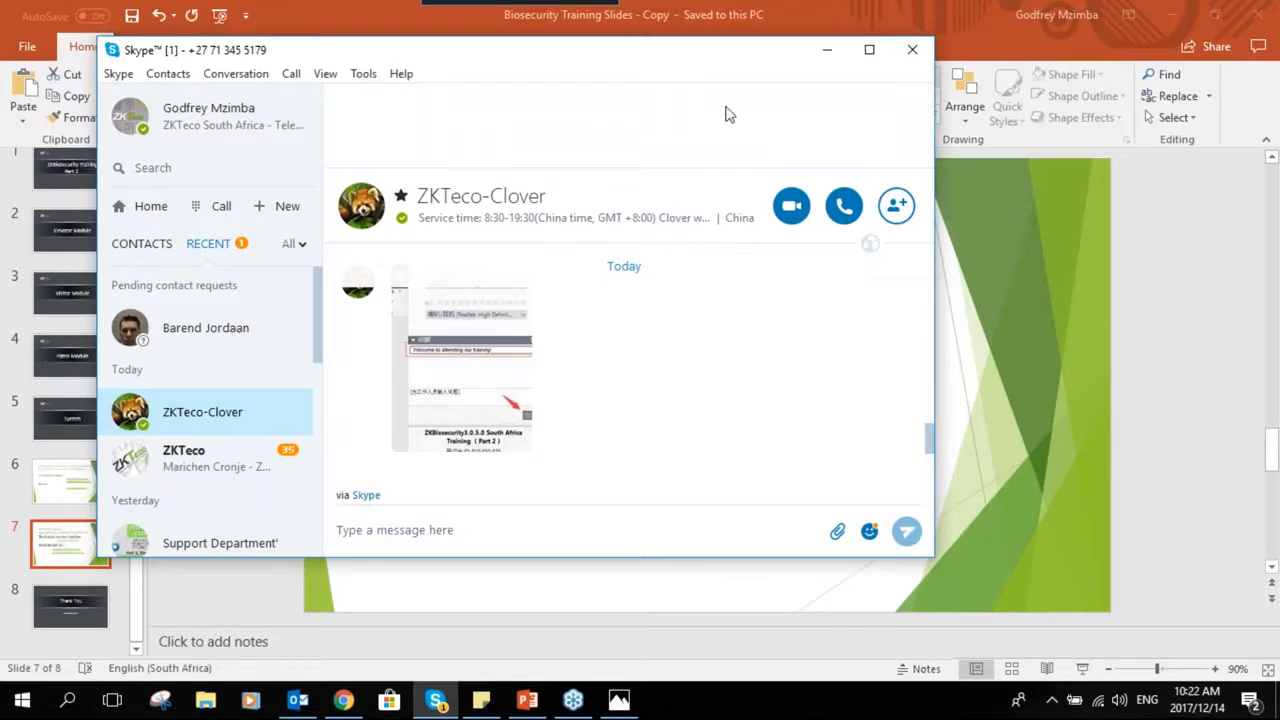
left_click(472, 429)
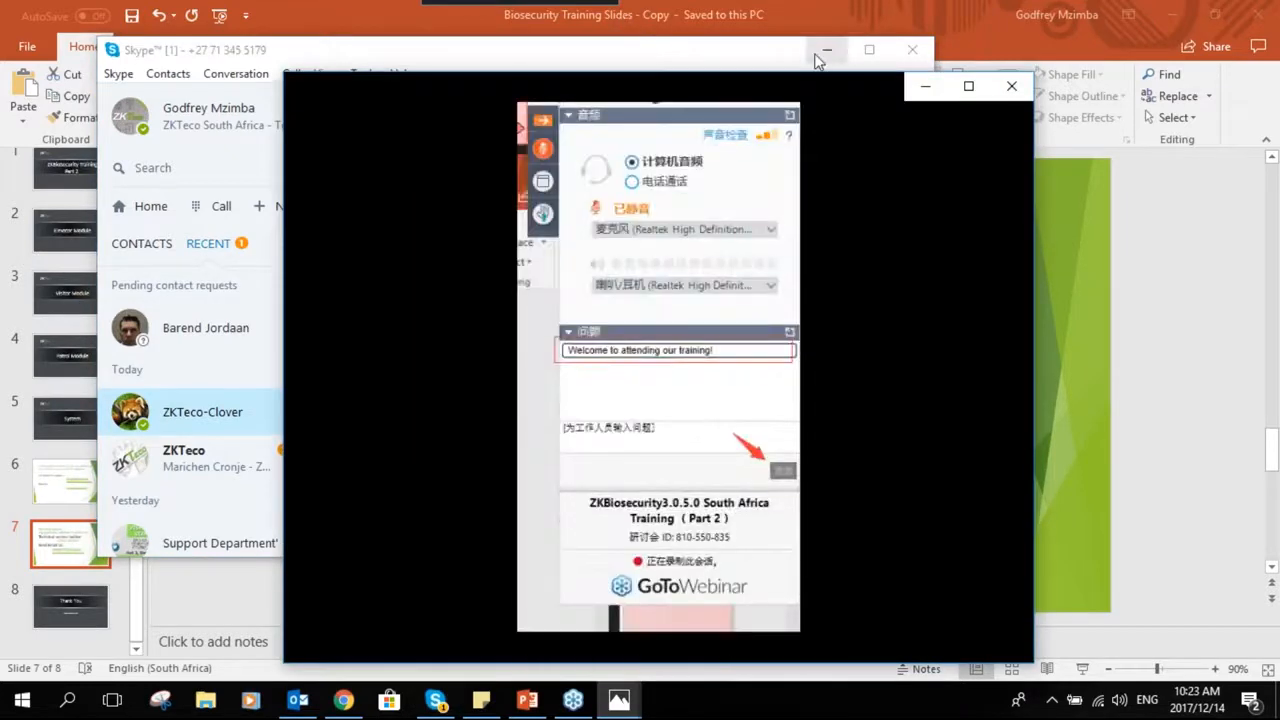
- Minimize Skype, move and resize the Photos window showing the screenshot, then minimize Photos
left_click(815, 56)
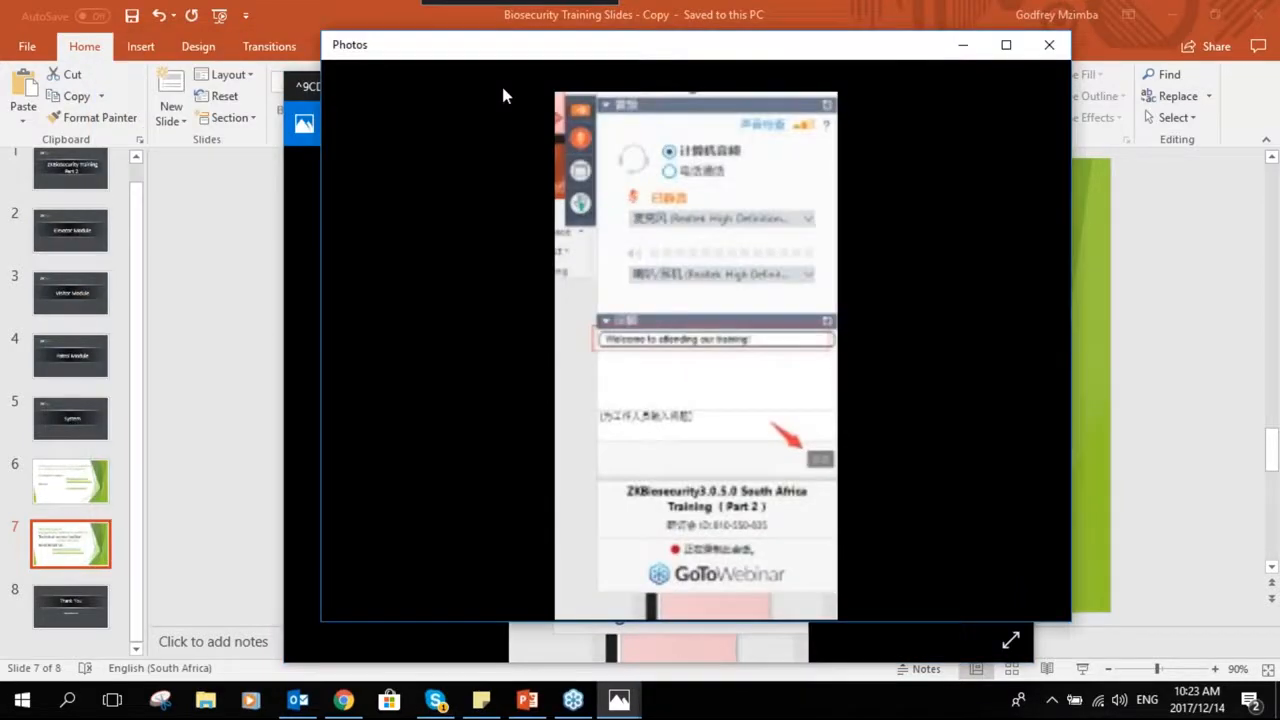
left_click_drag(763, 57, 713, 68)
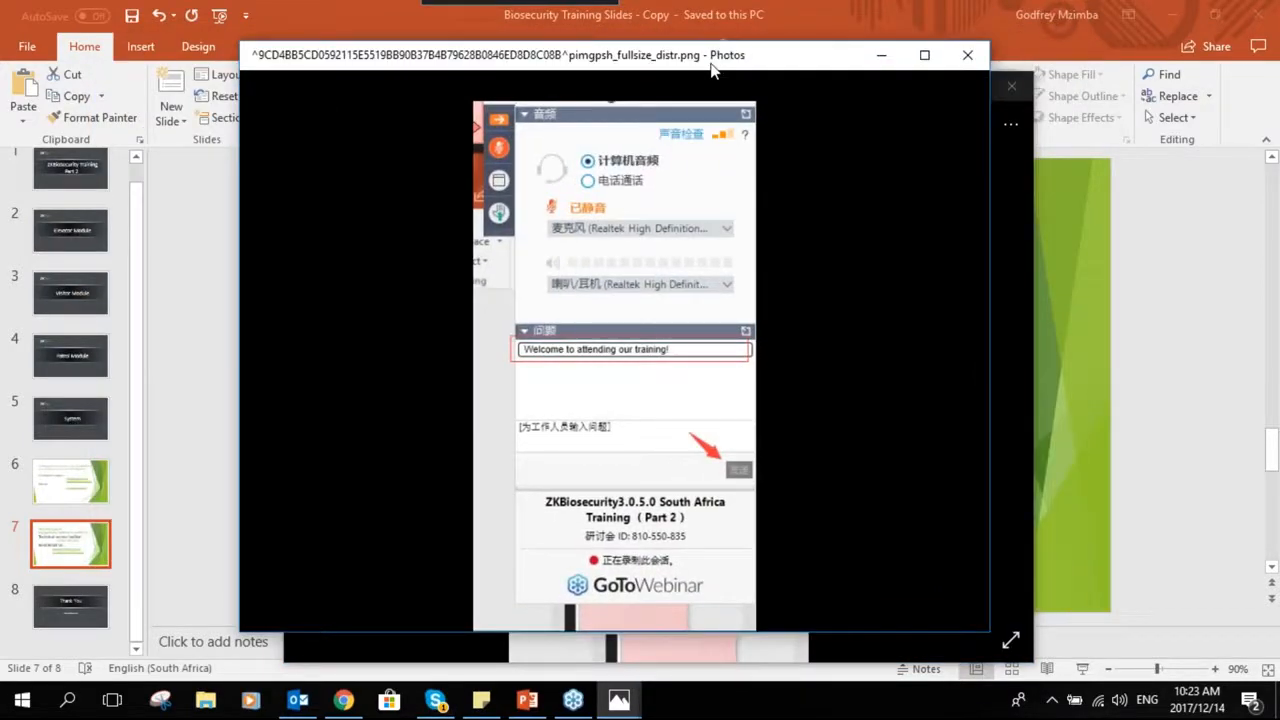
left_click(967, 55)
left_click_drag(863, 107, 573, 53)
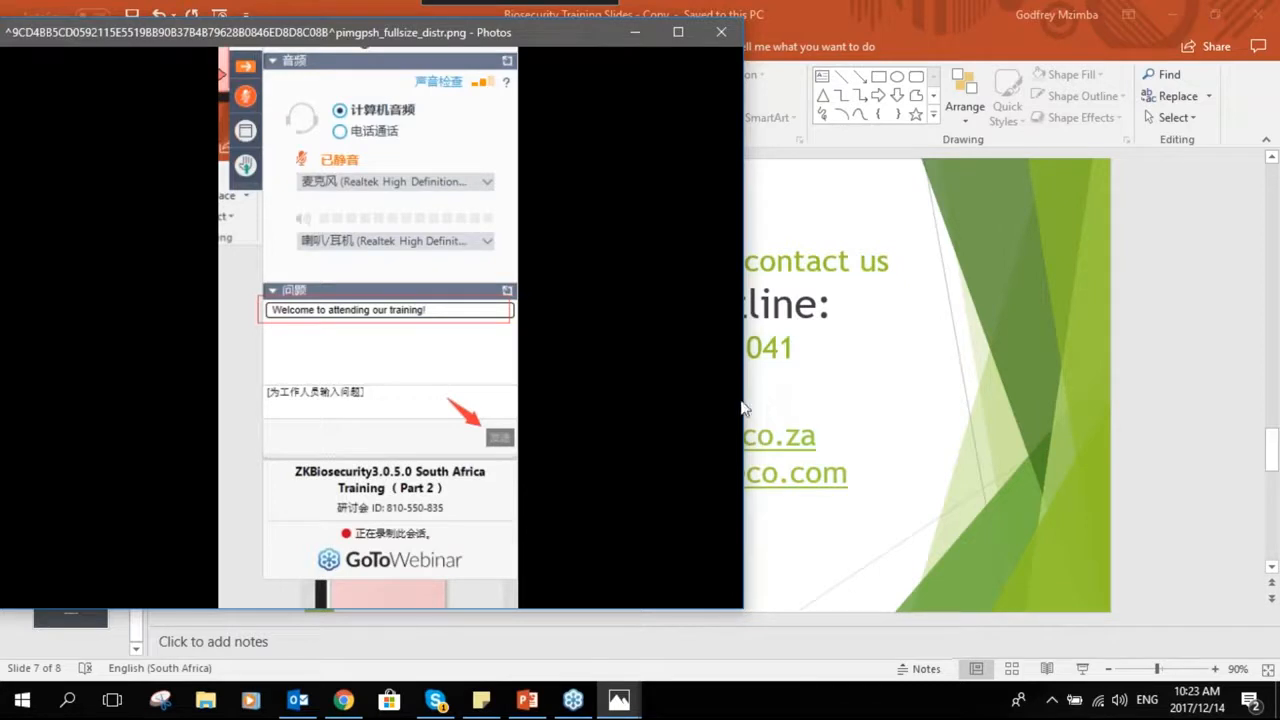
left_click_drag(744, 398, 705, 400)
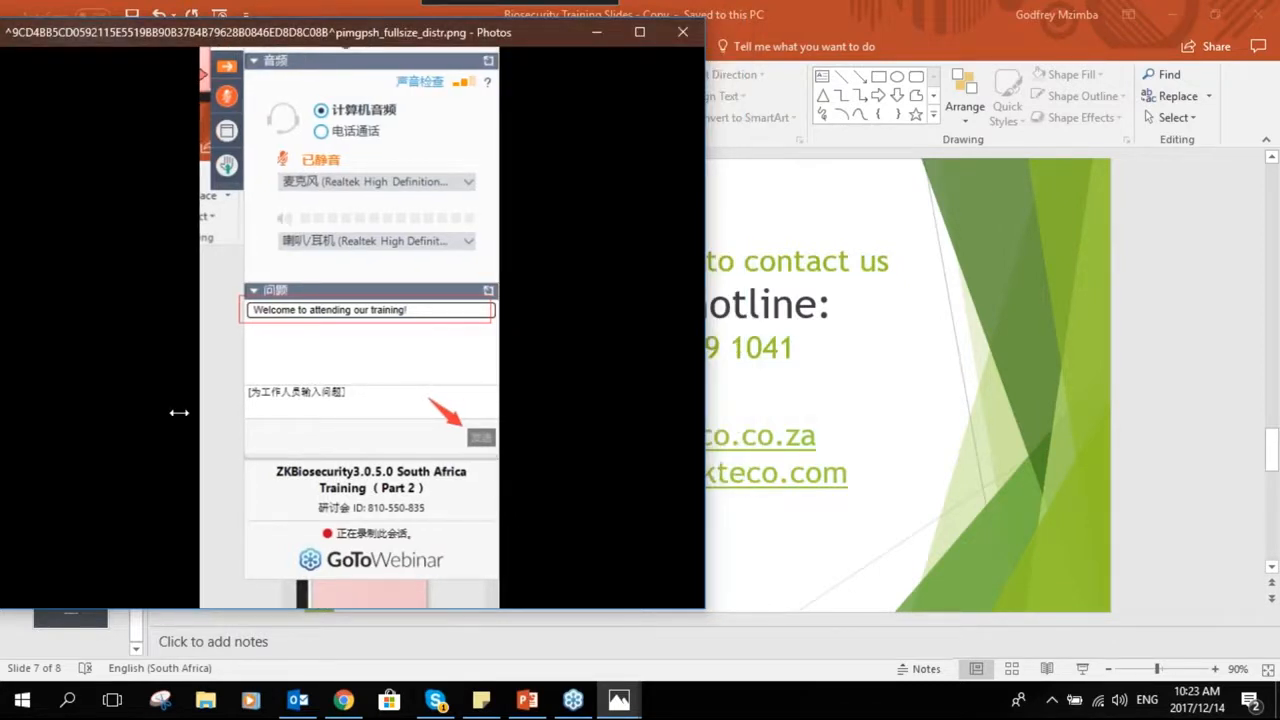
left_click_drag(178, 412, 69, 437)
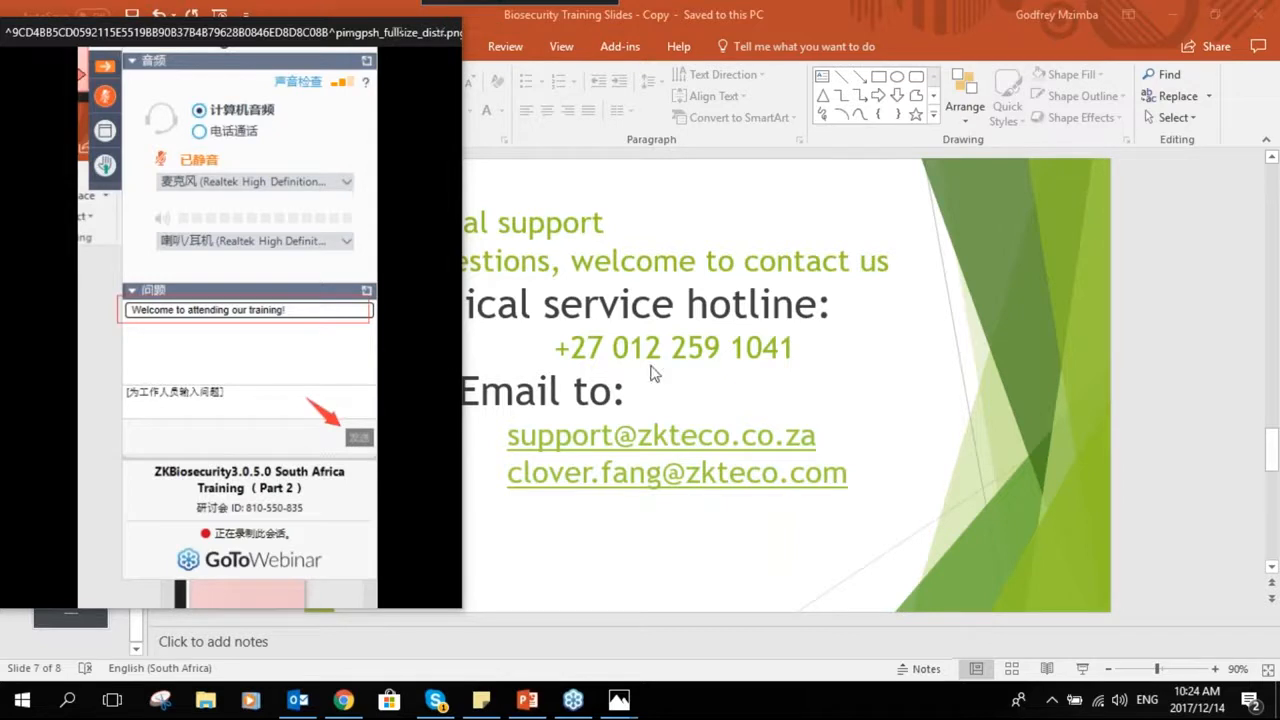
right_click(118, 278)
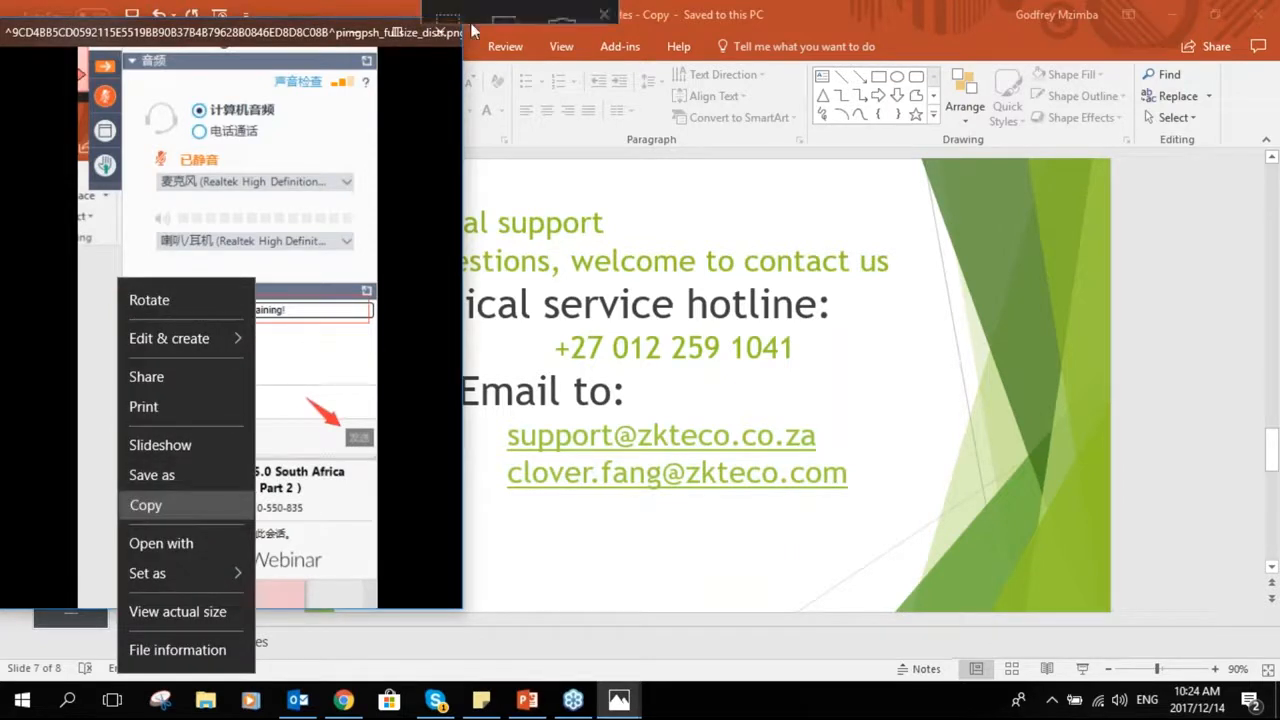
left_click(442, 32)
left_click(438, 32)
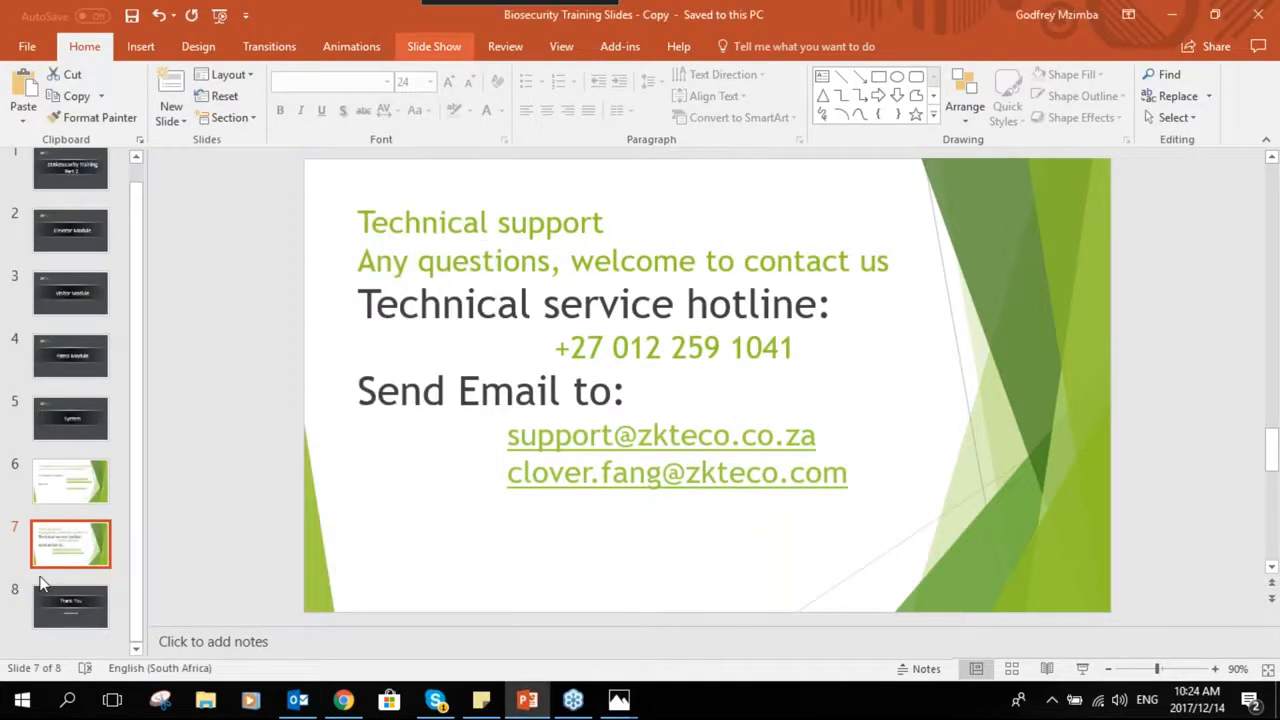
- Paste a new slide after slide 7 using the destination theme
left_click(108, 587)
right_click(108, 587)
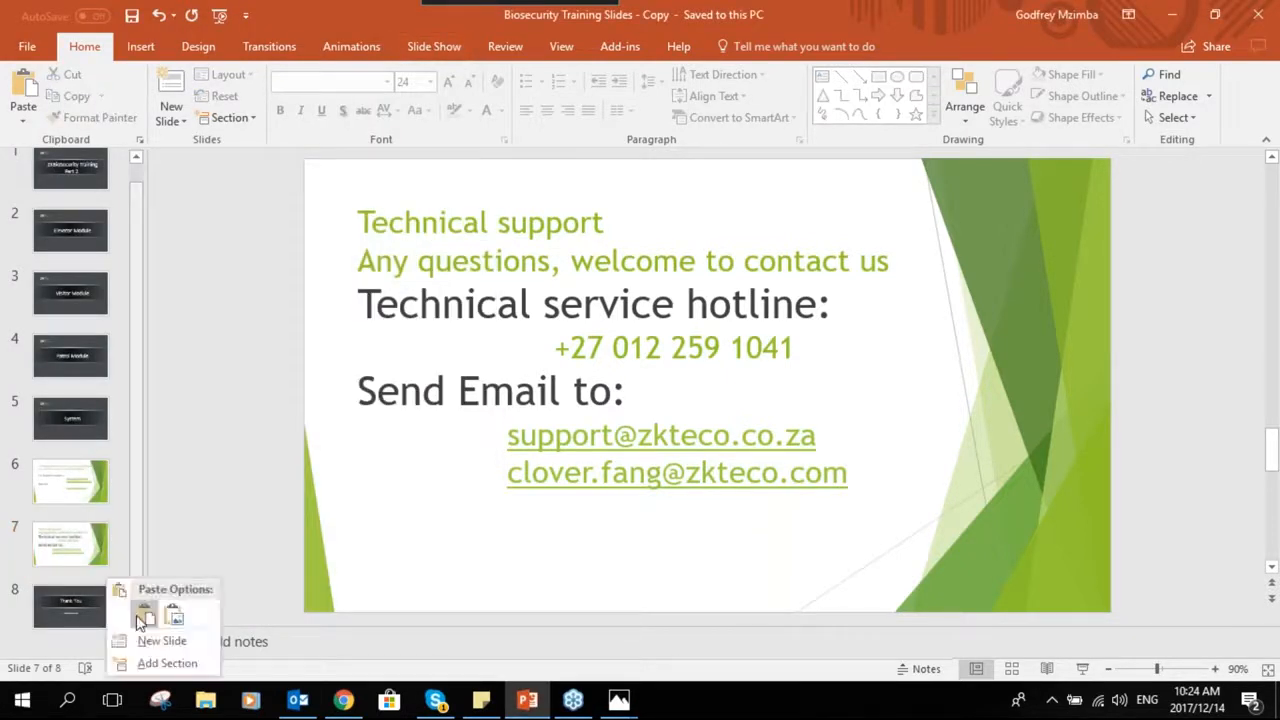
left_click(144, 616)
left_click(426, 397)
left_click(1094, 320)
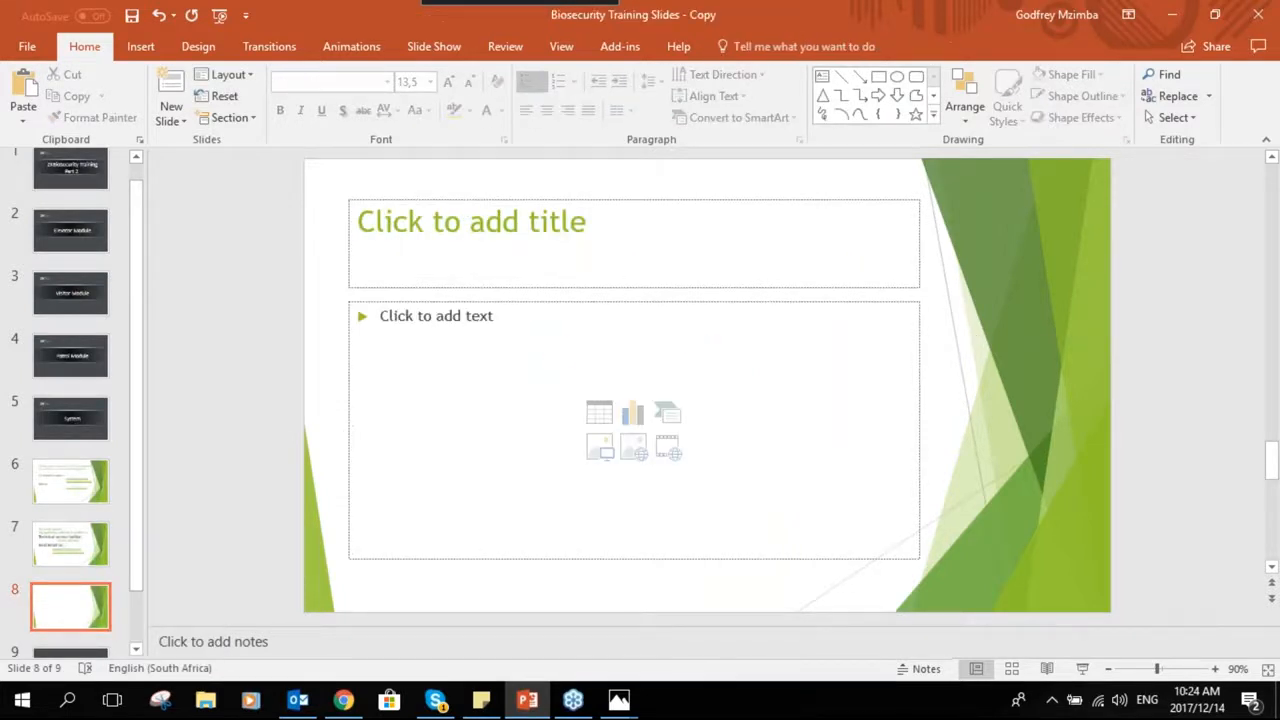